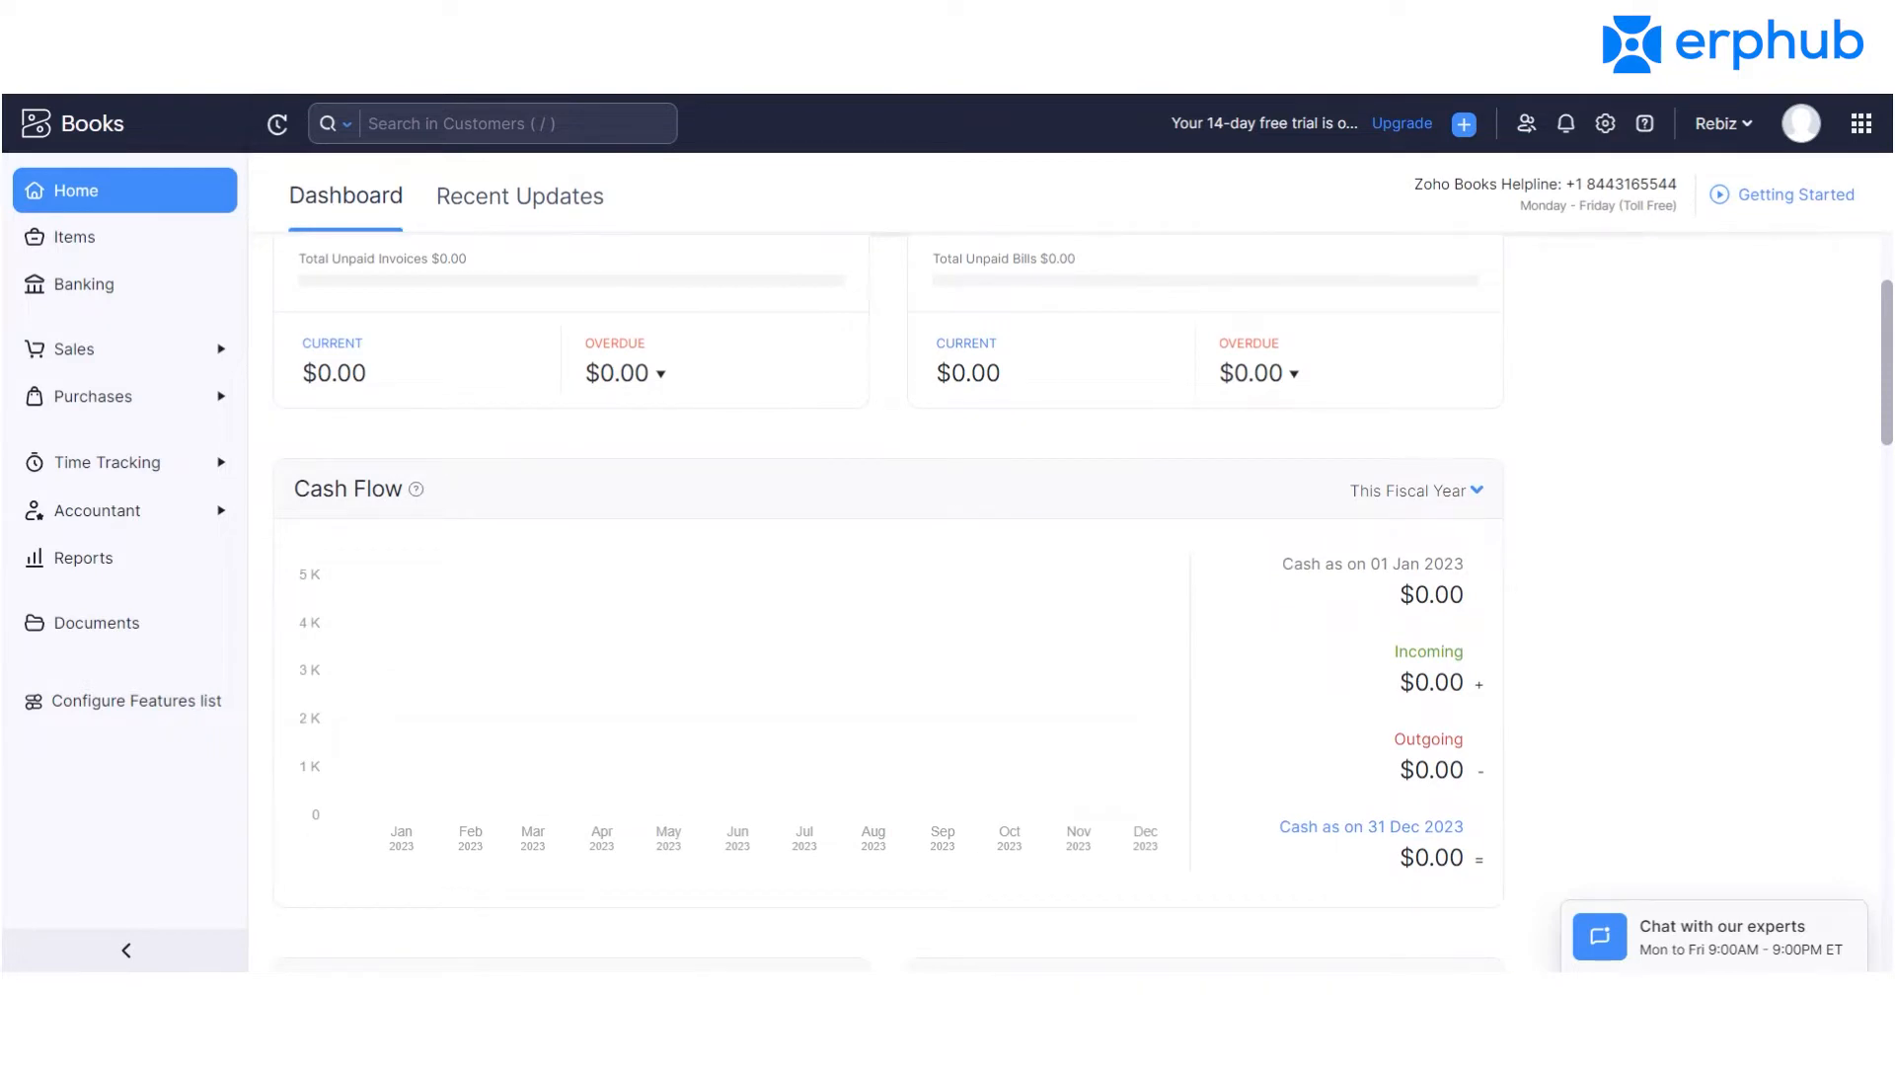
Look over the dashboard's cash flow, income and expense sections, and return to the receivables and payables summary.
scroll(889, 602, "down", 1)
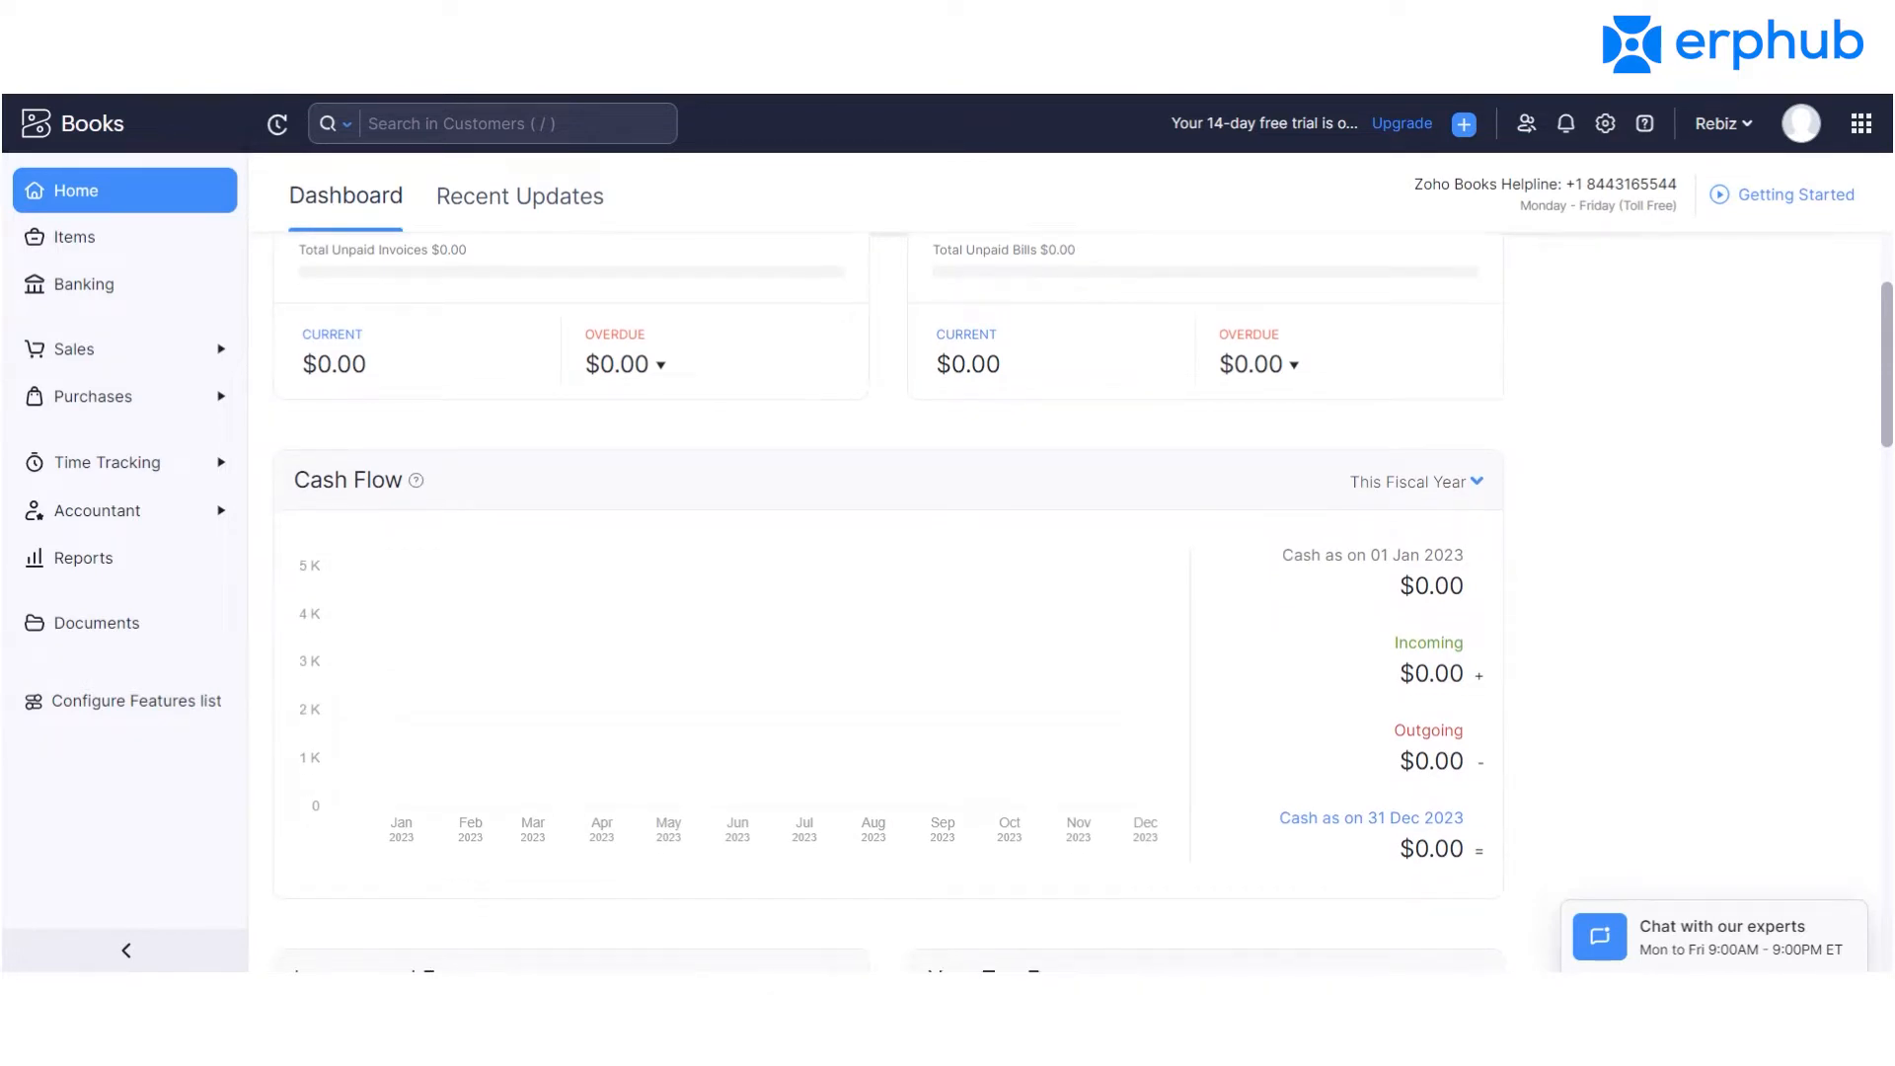
scroll(889, 602, "down", 1)
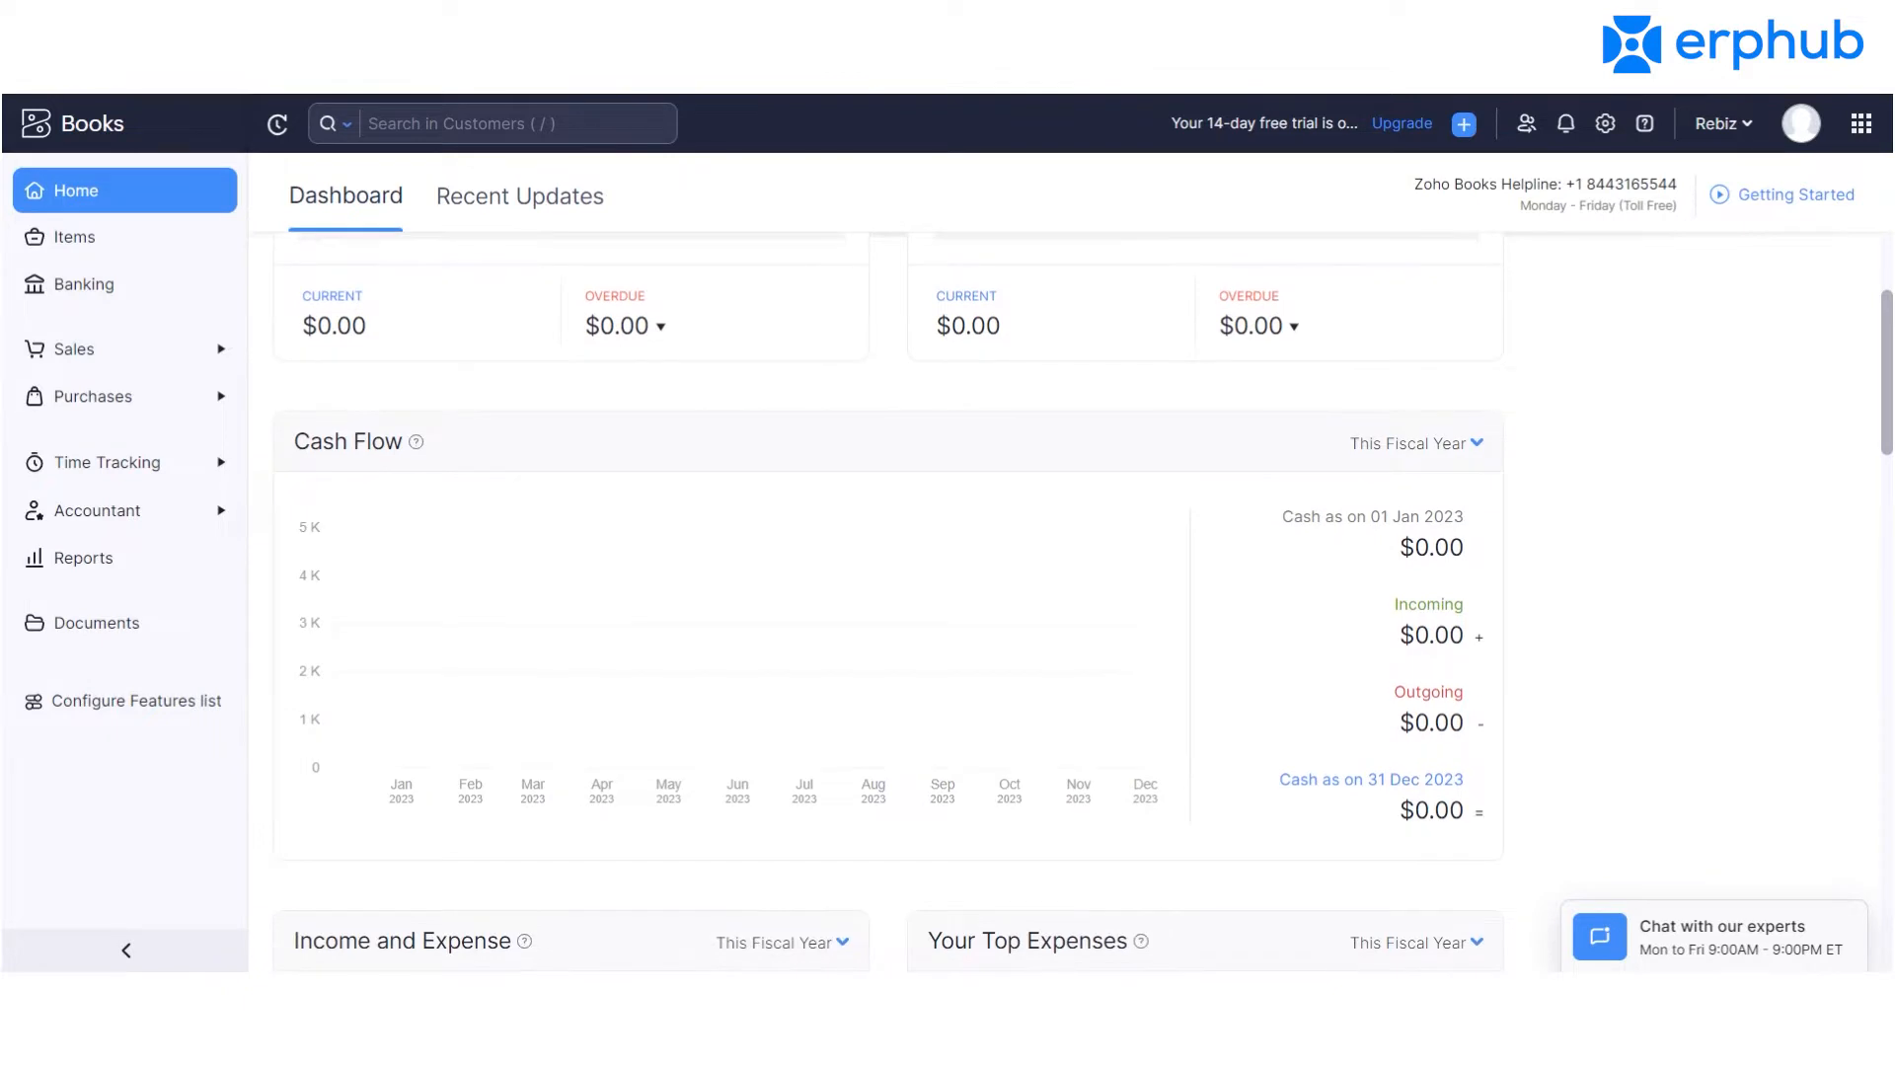
scroll(888, 603, "down", 1)
scroll(1321, 435, "up", 5)
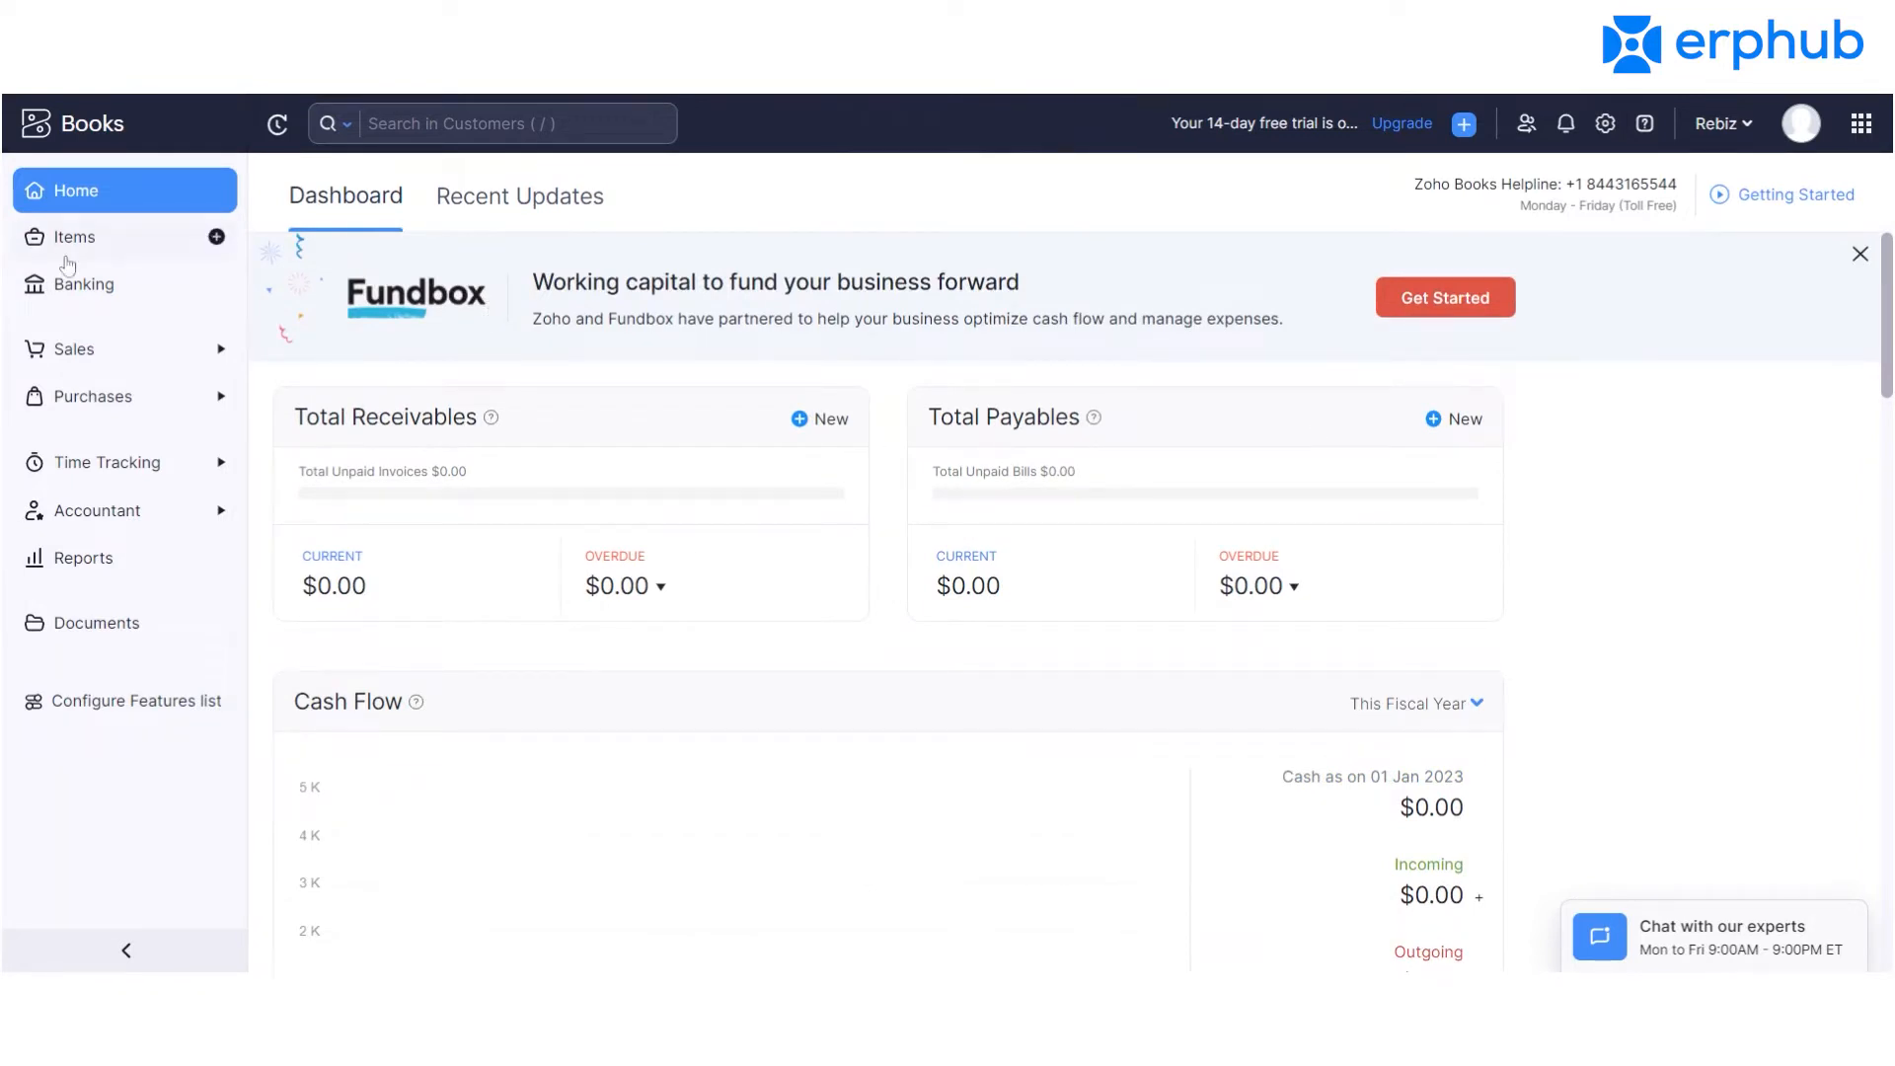
Open the Banking section to view the options for connecting or manually adding bank accounts and credit cards.
left_click(81, 296)
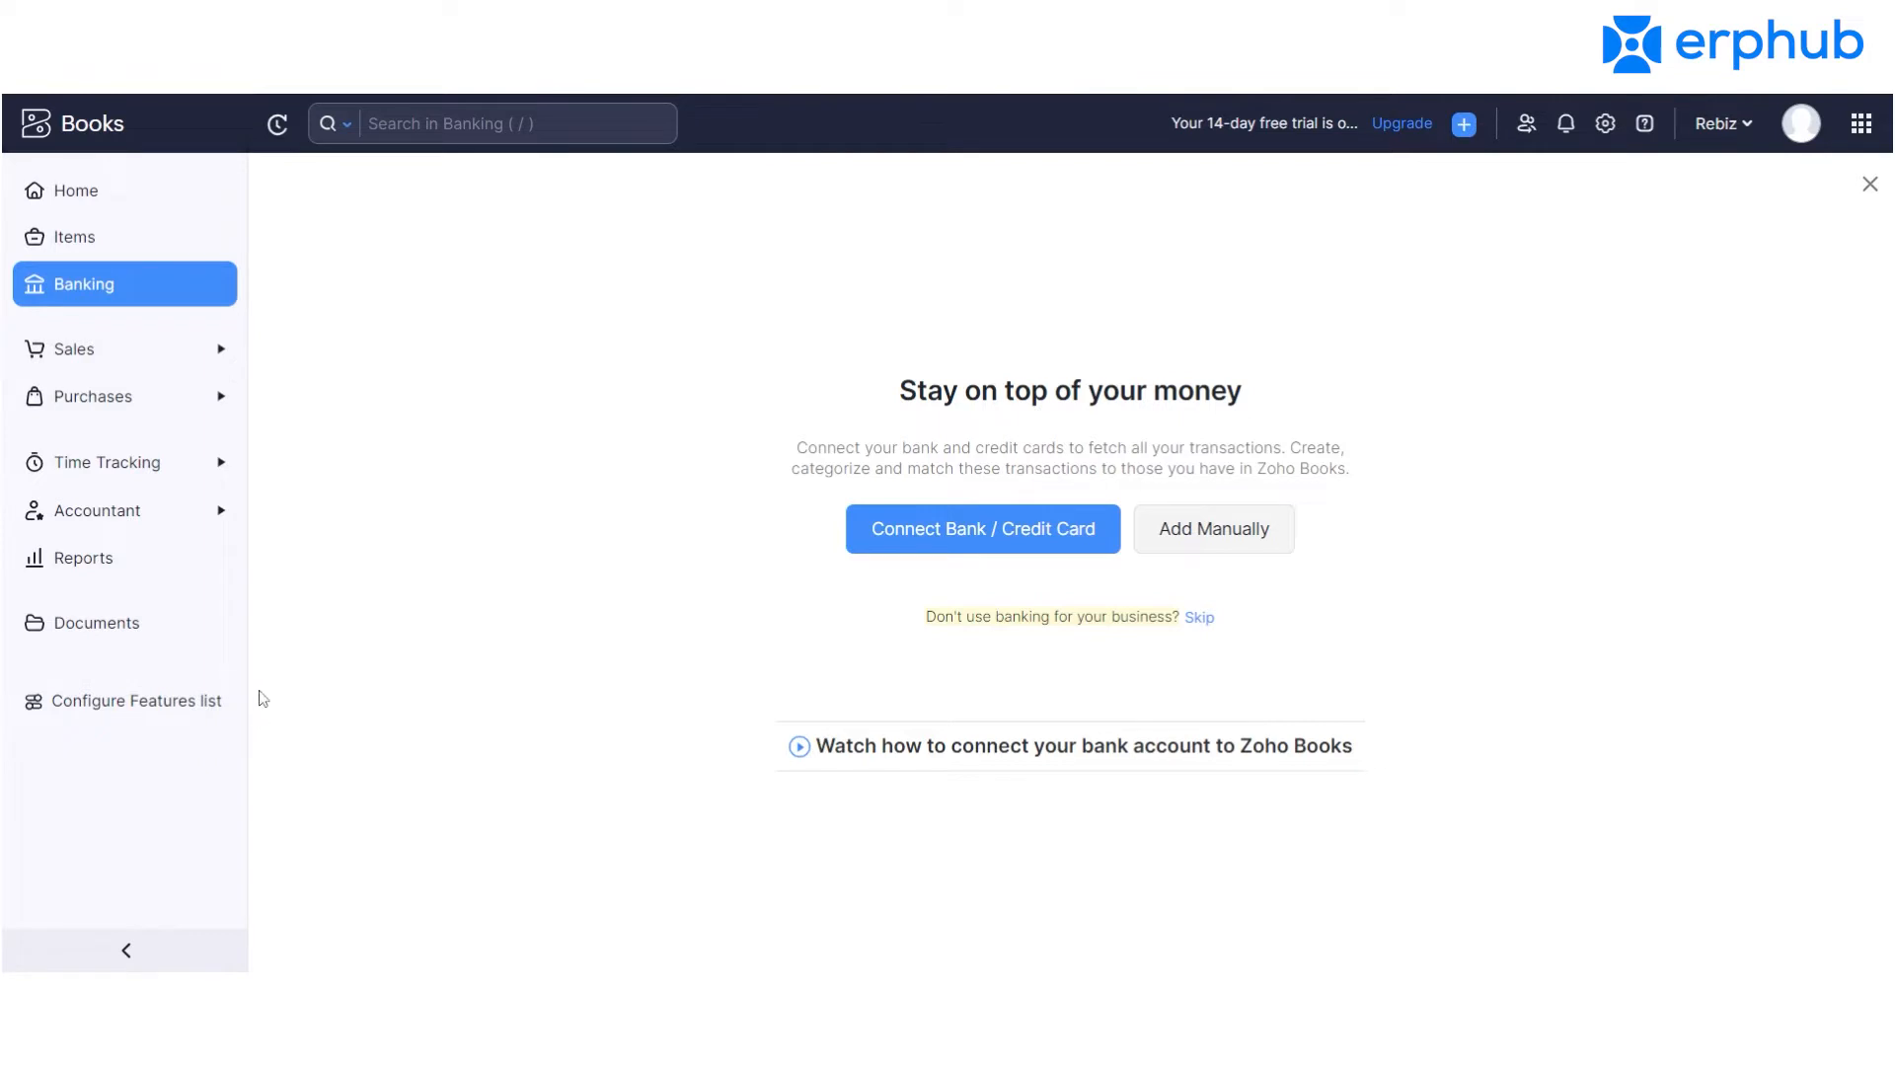
left_click(221, 357)
left_click(220, 355)
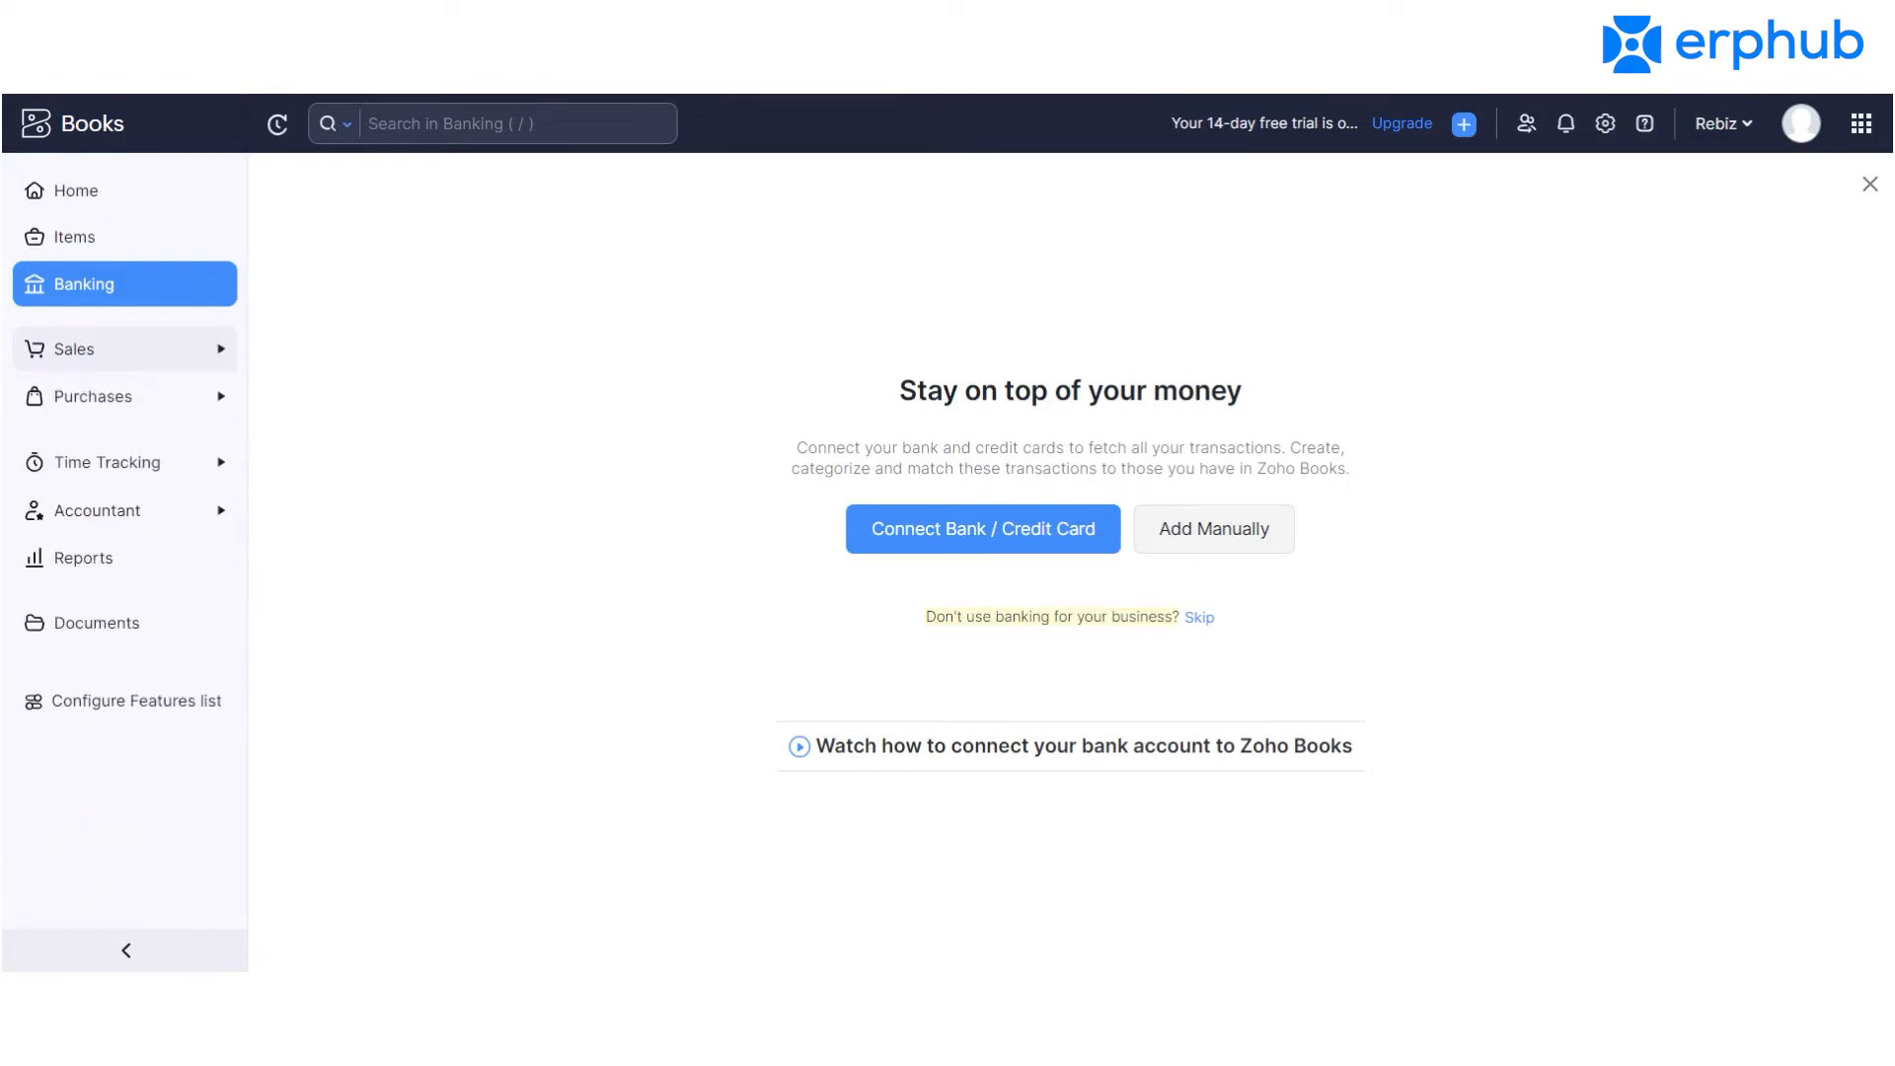
Open a new item form from the Items list and inspect its unit choices and selling price field.
left_click(153, 242)
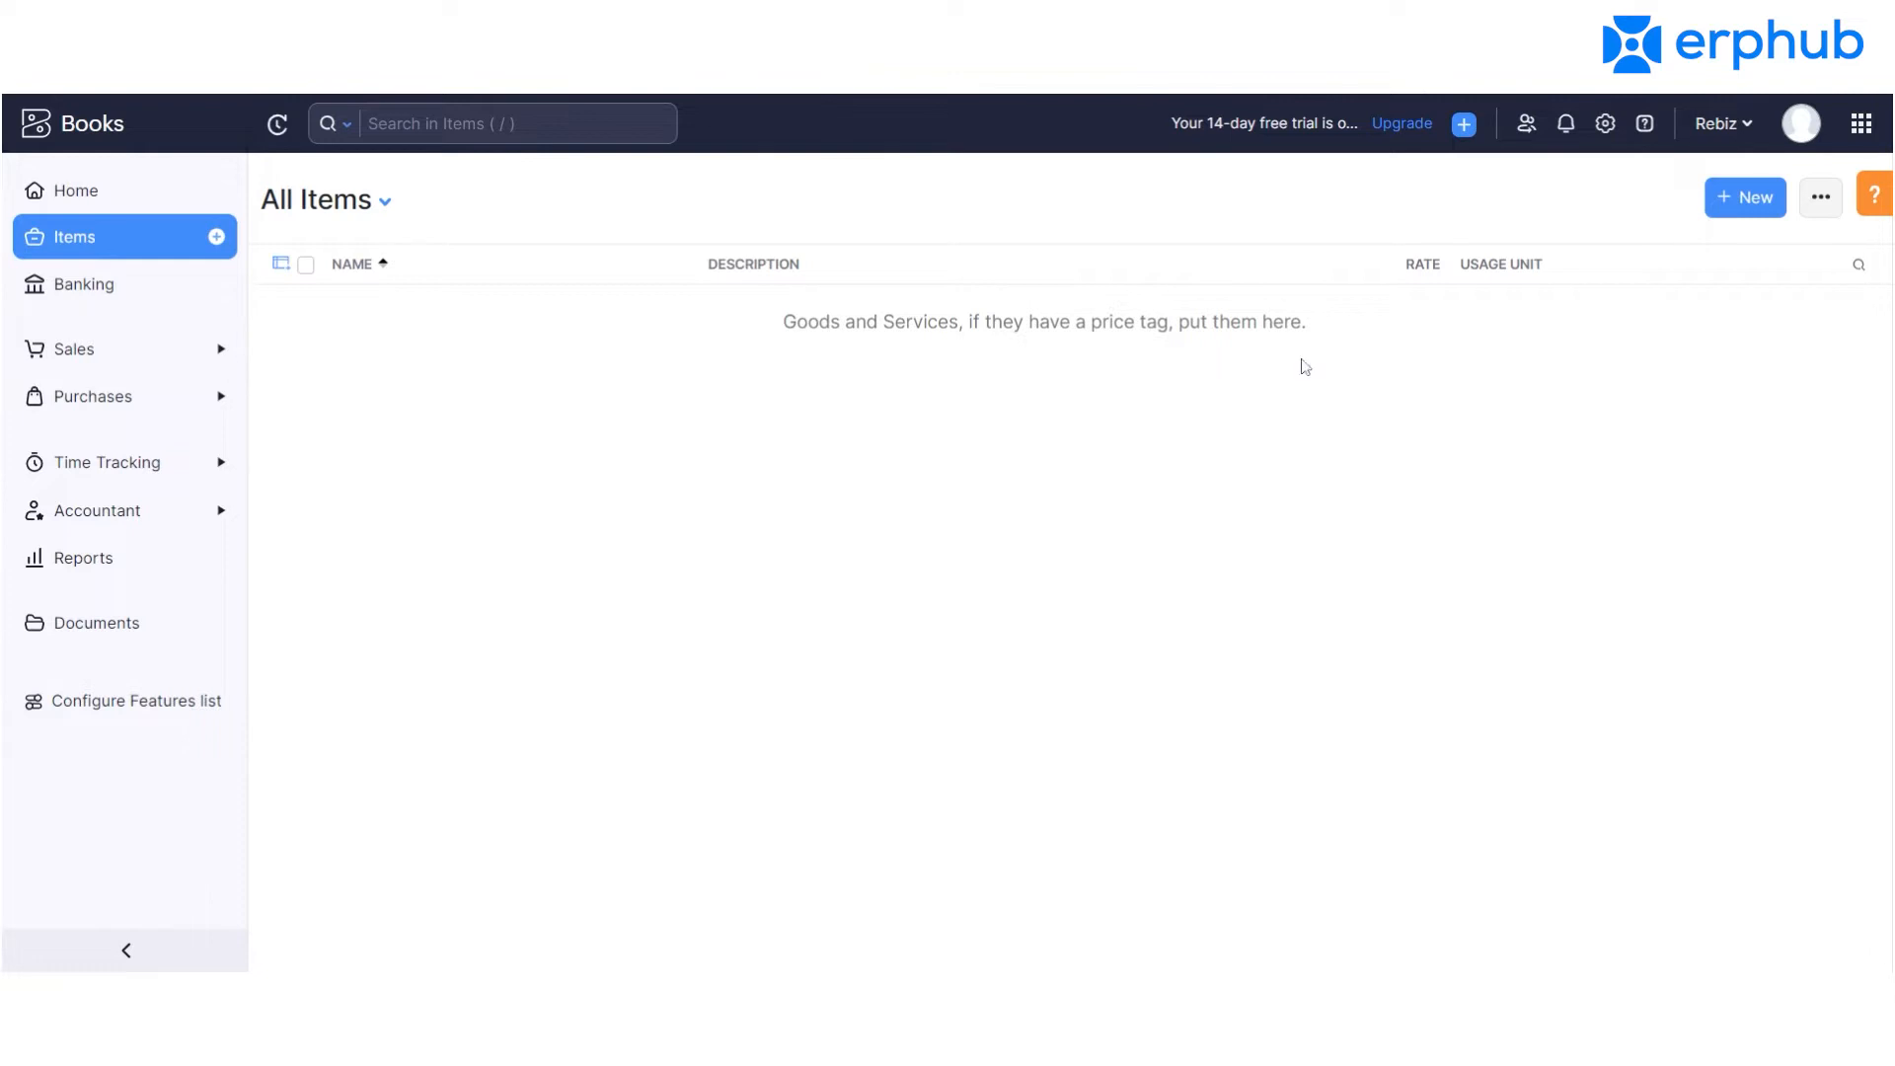
left_click(1736, 200)
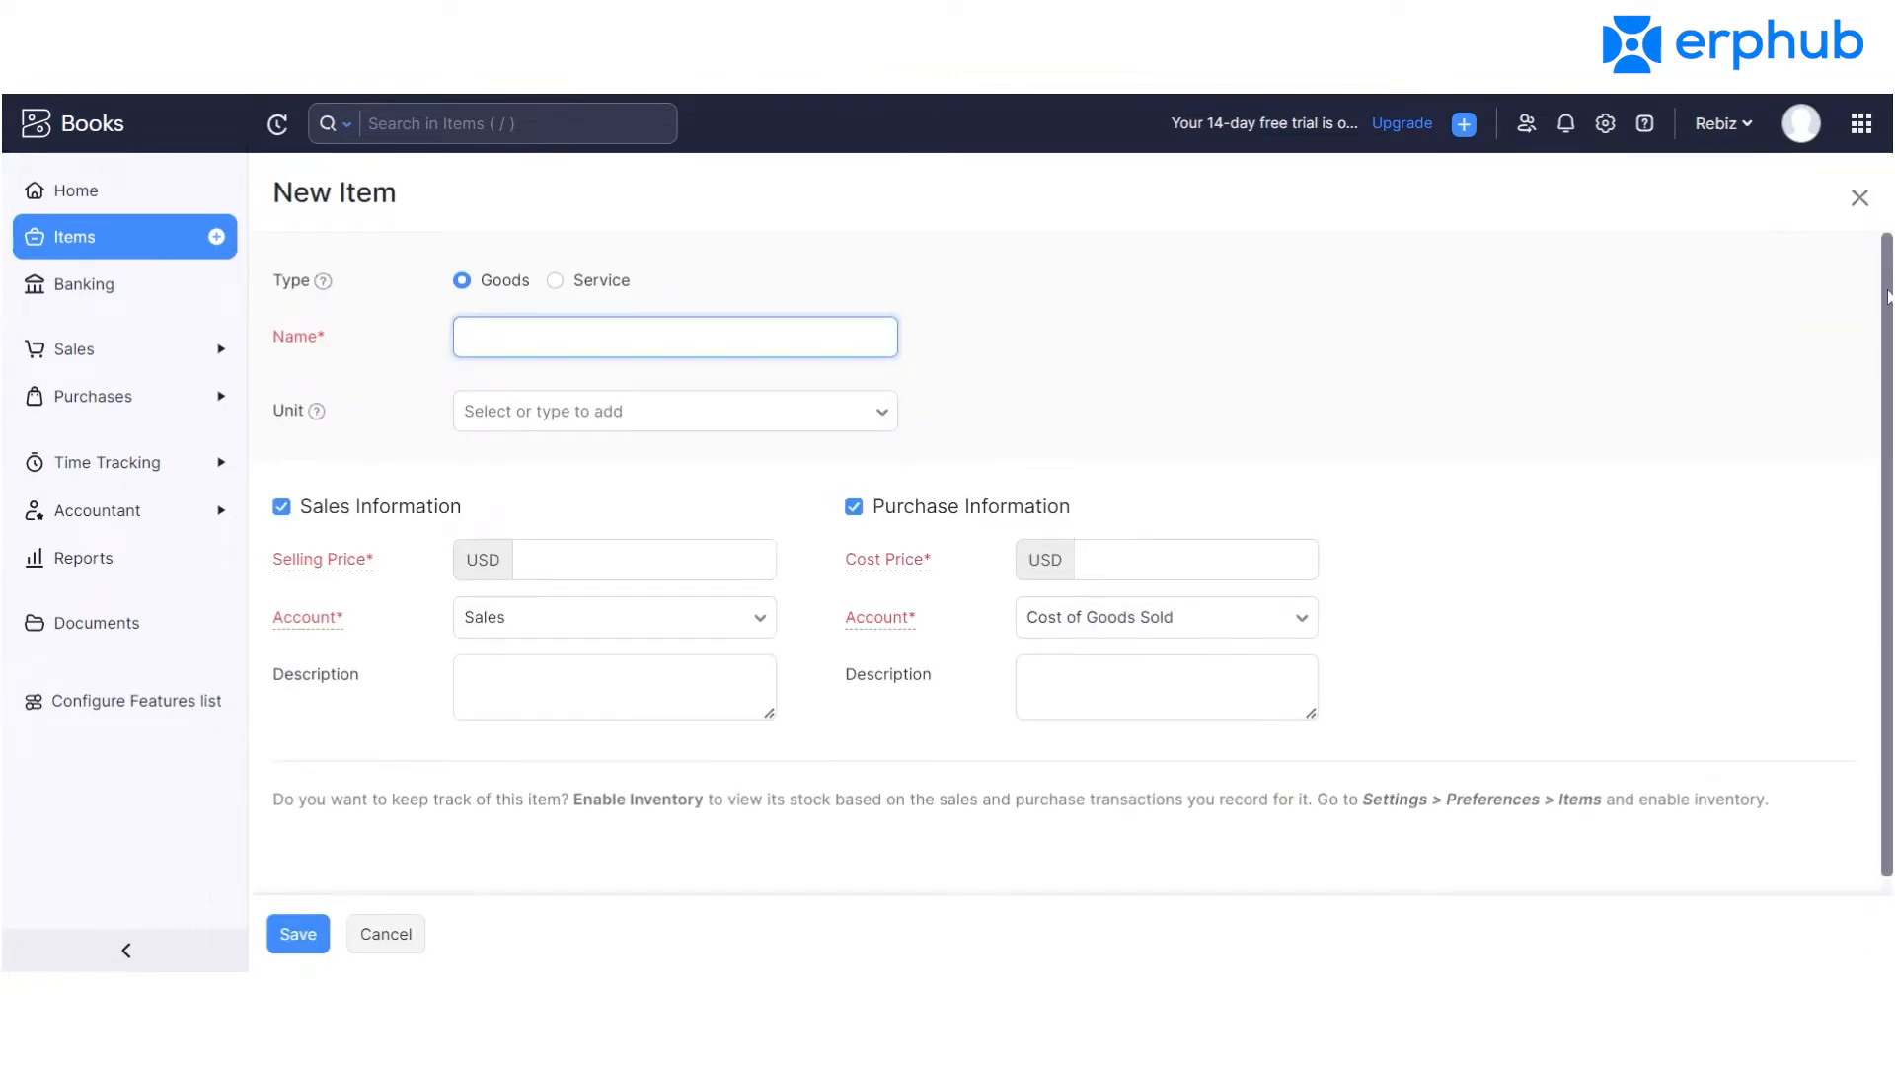
scroll(1887, 310, "down", 1)
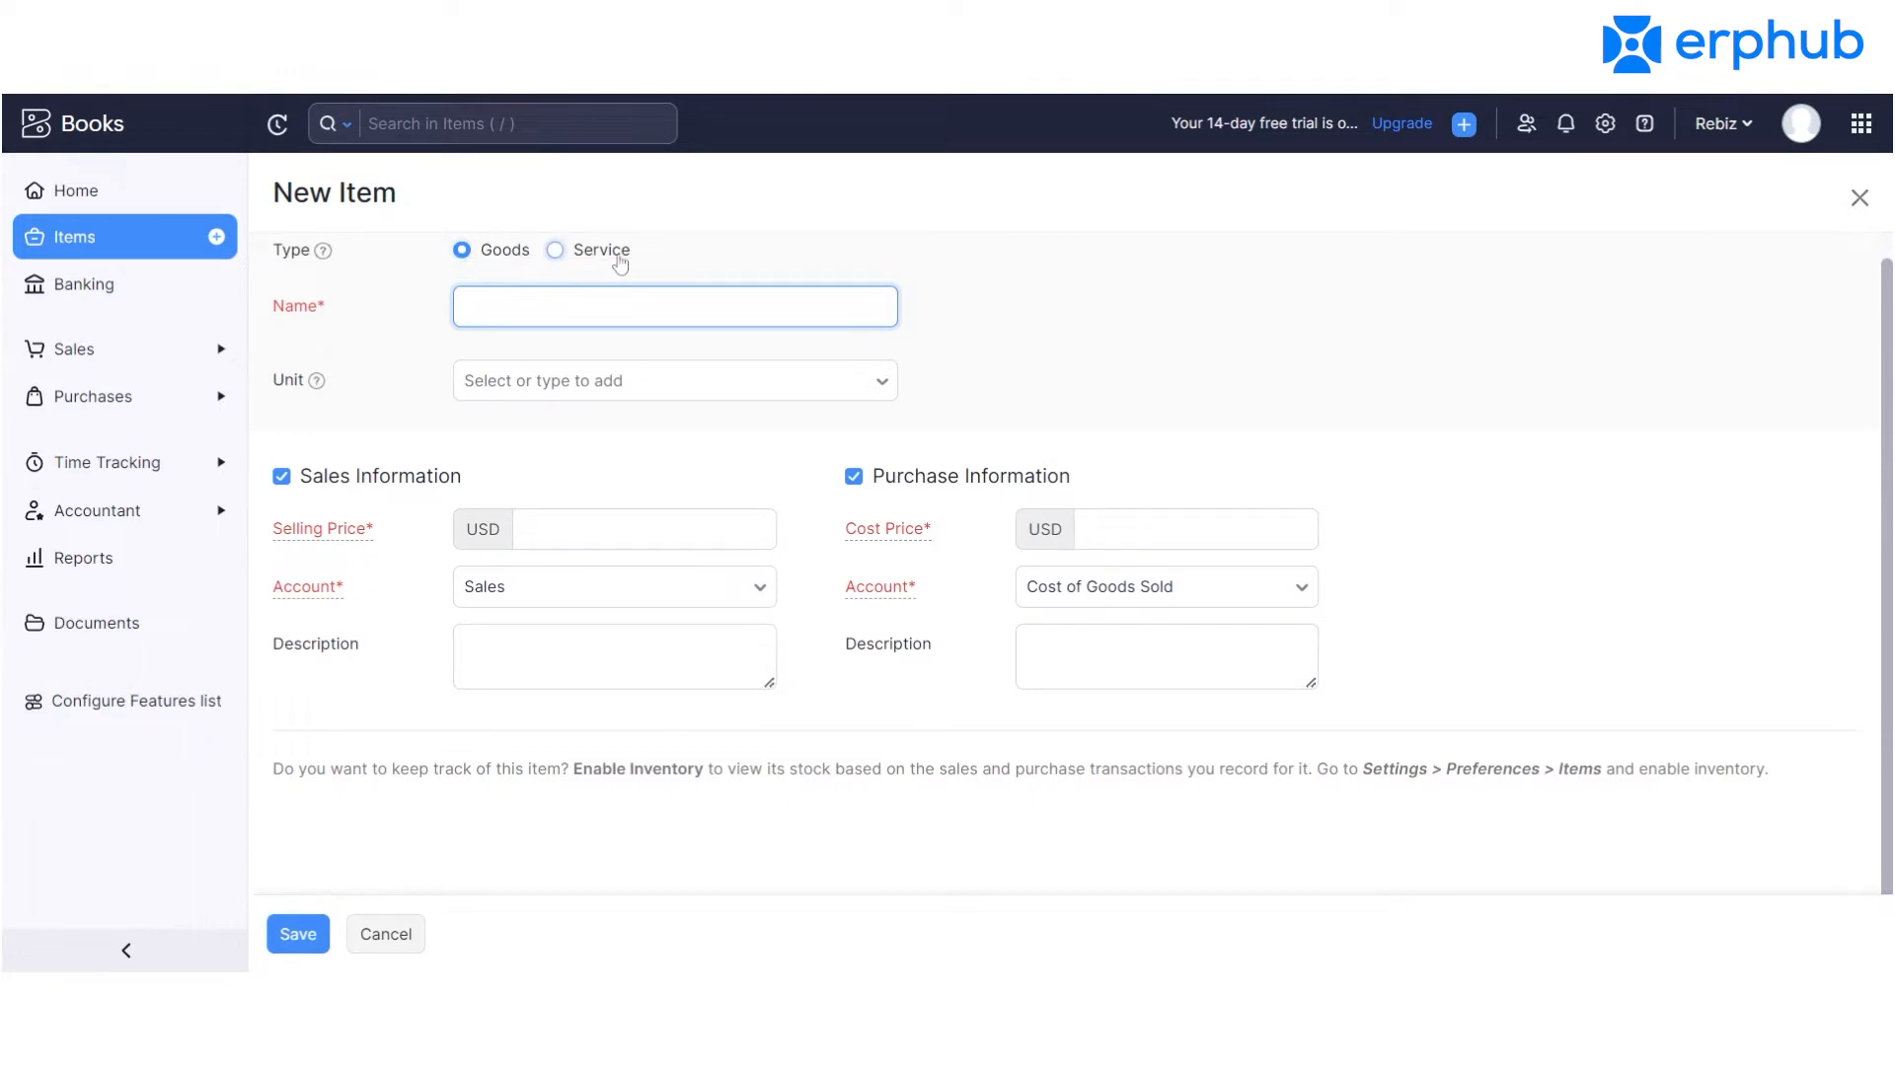
left_click(869, 381)
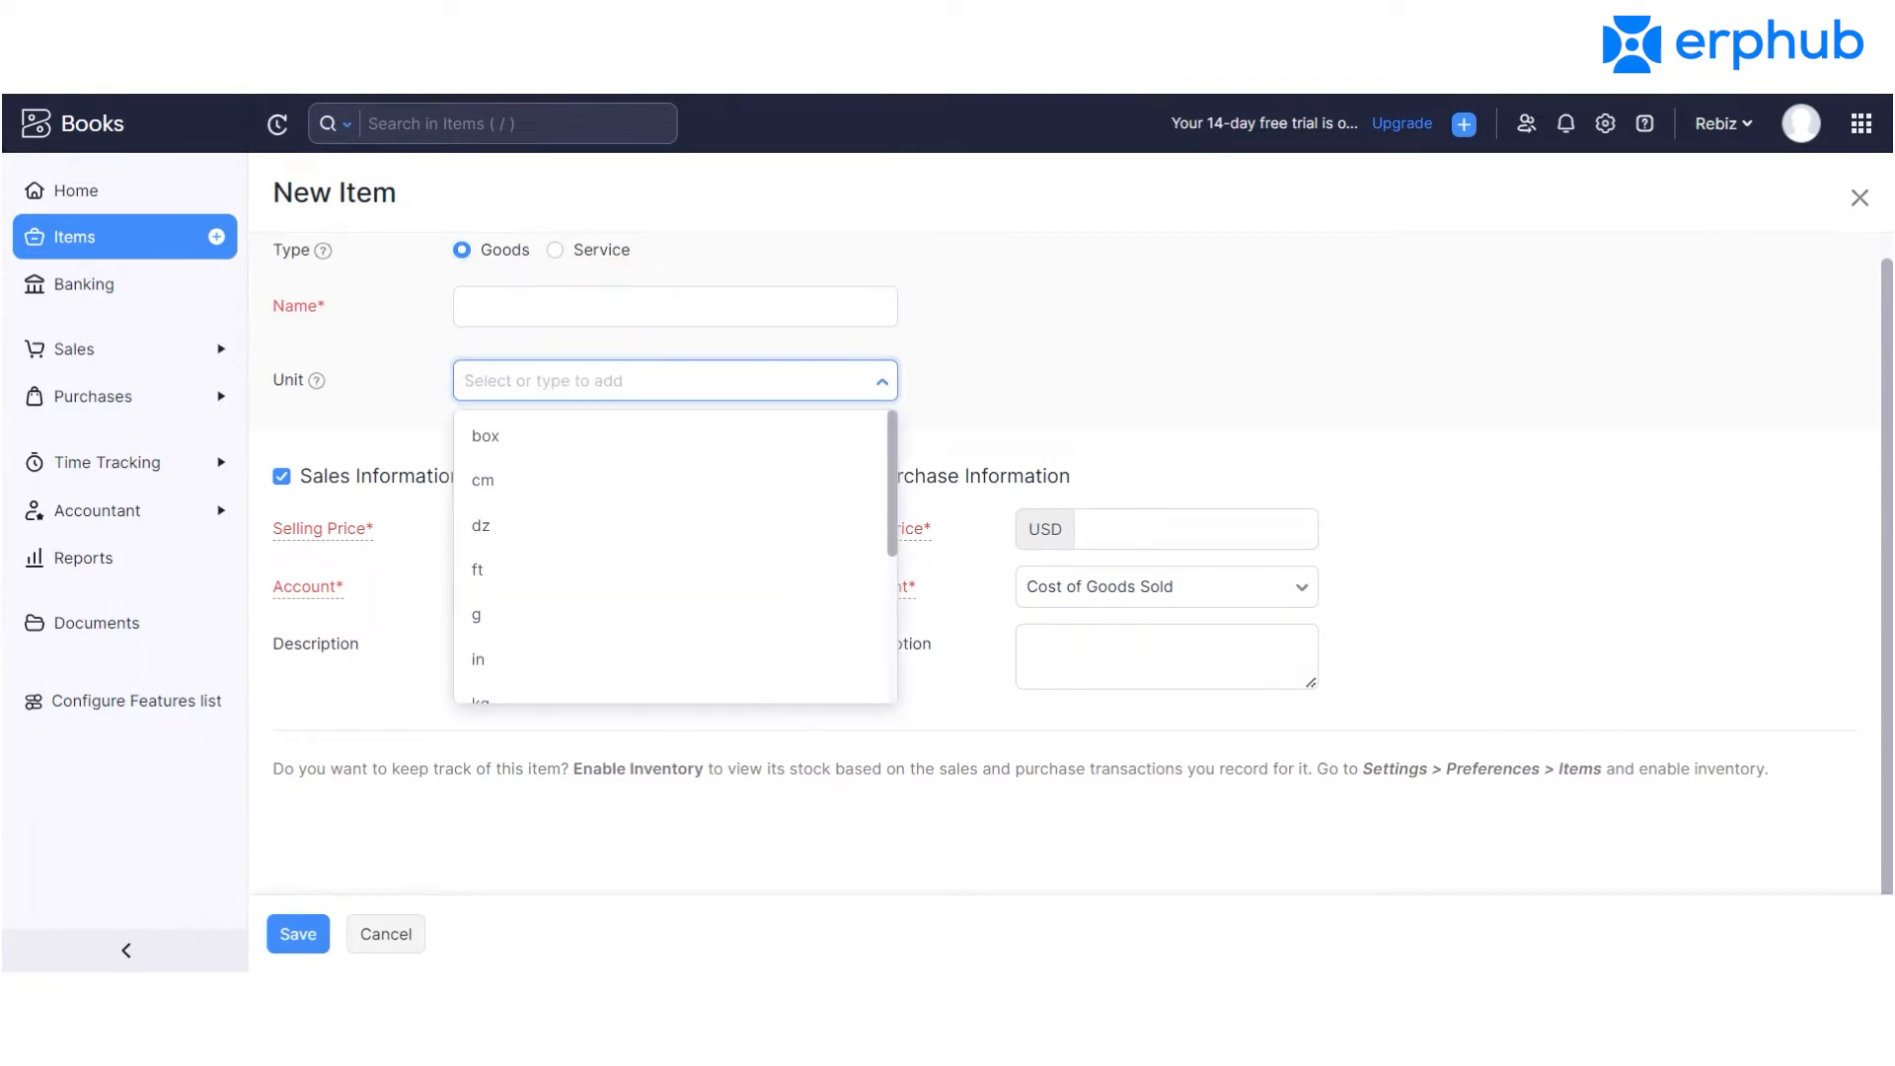
left_click(1164, 405)
left_click(766, 531)
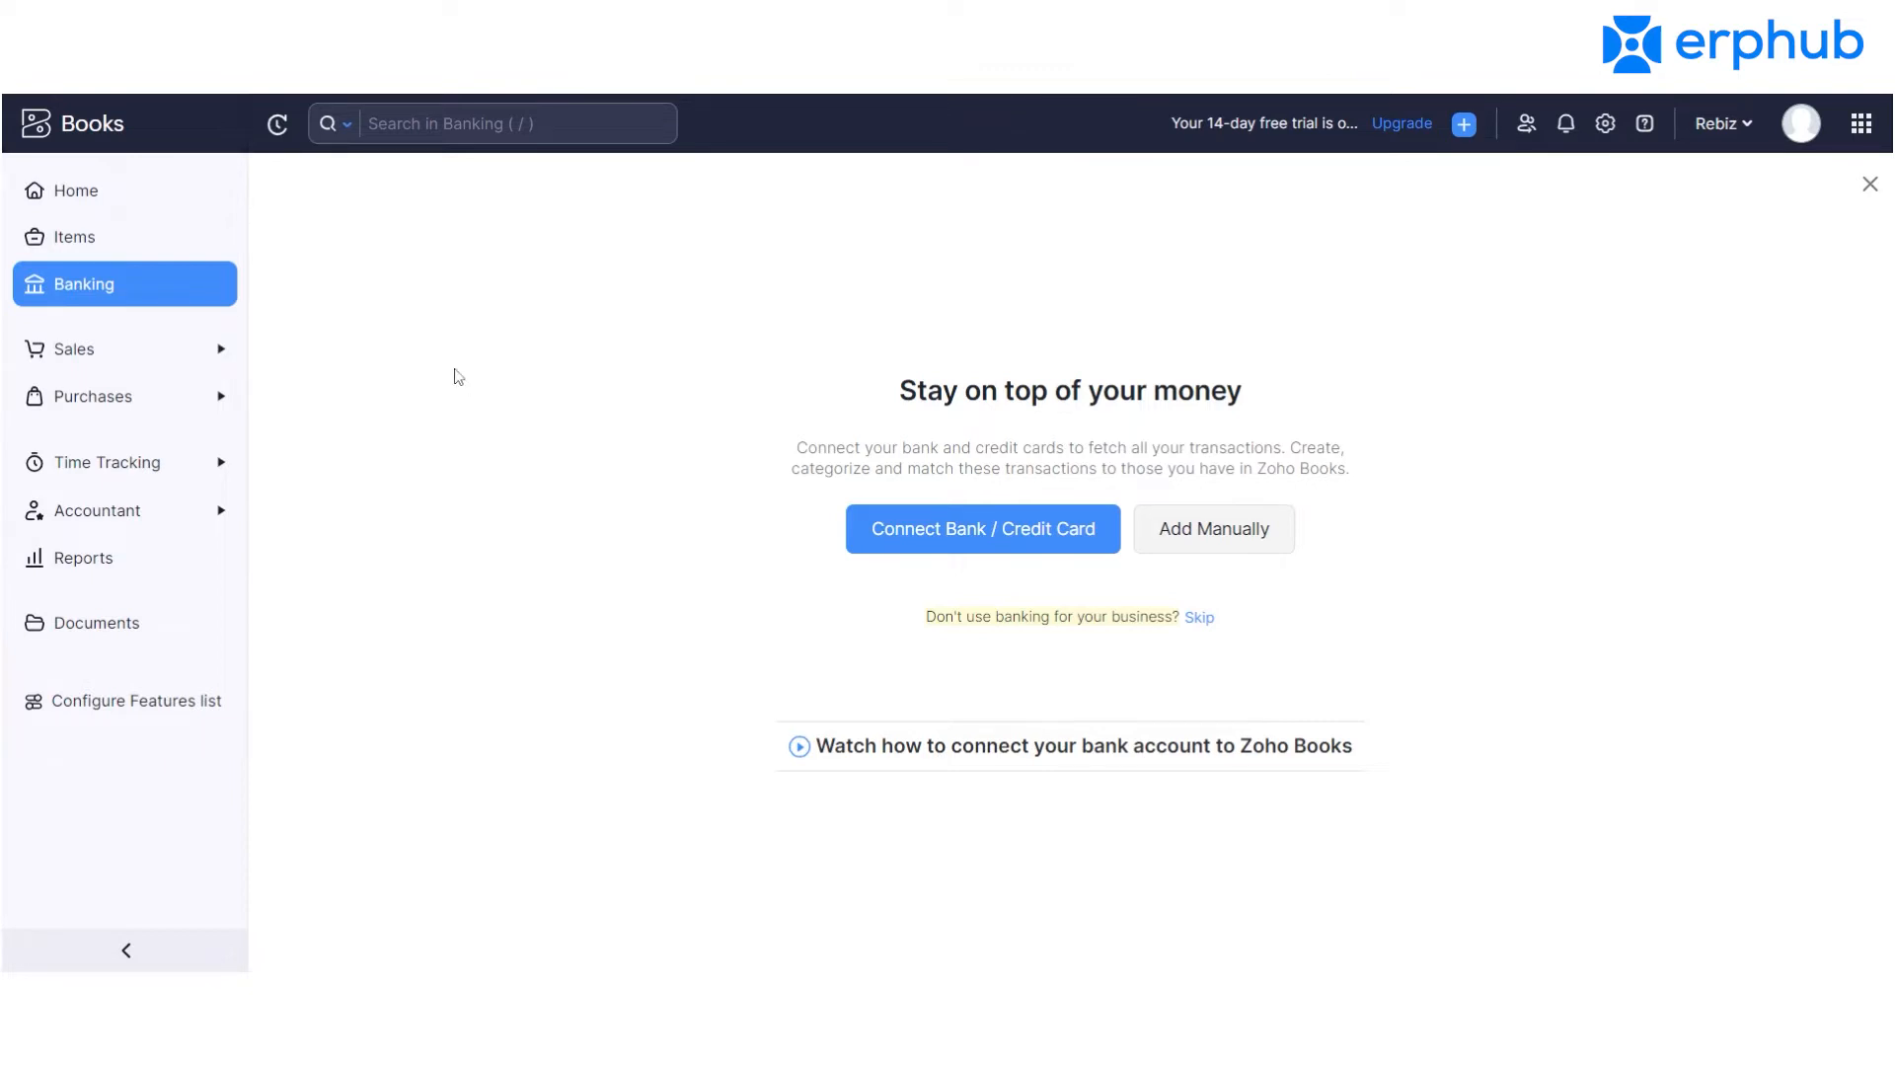
Browse the Sales section's Customers, Estimates, Invoices, Recurring Invoices and Credit Notes pages.
left_click(196, 354)
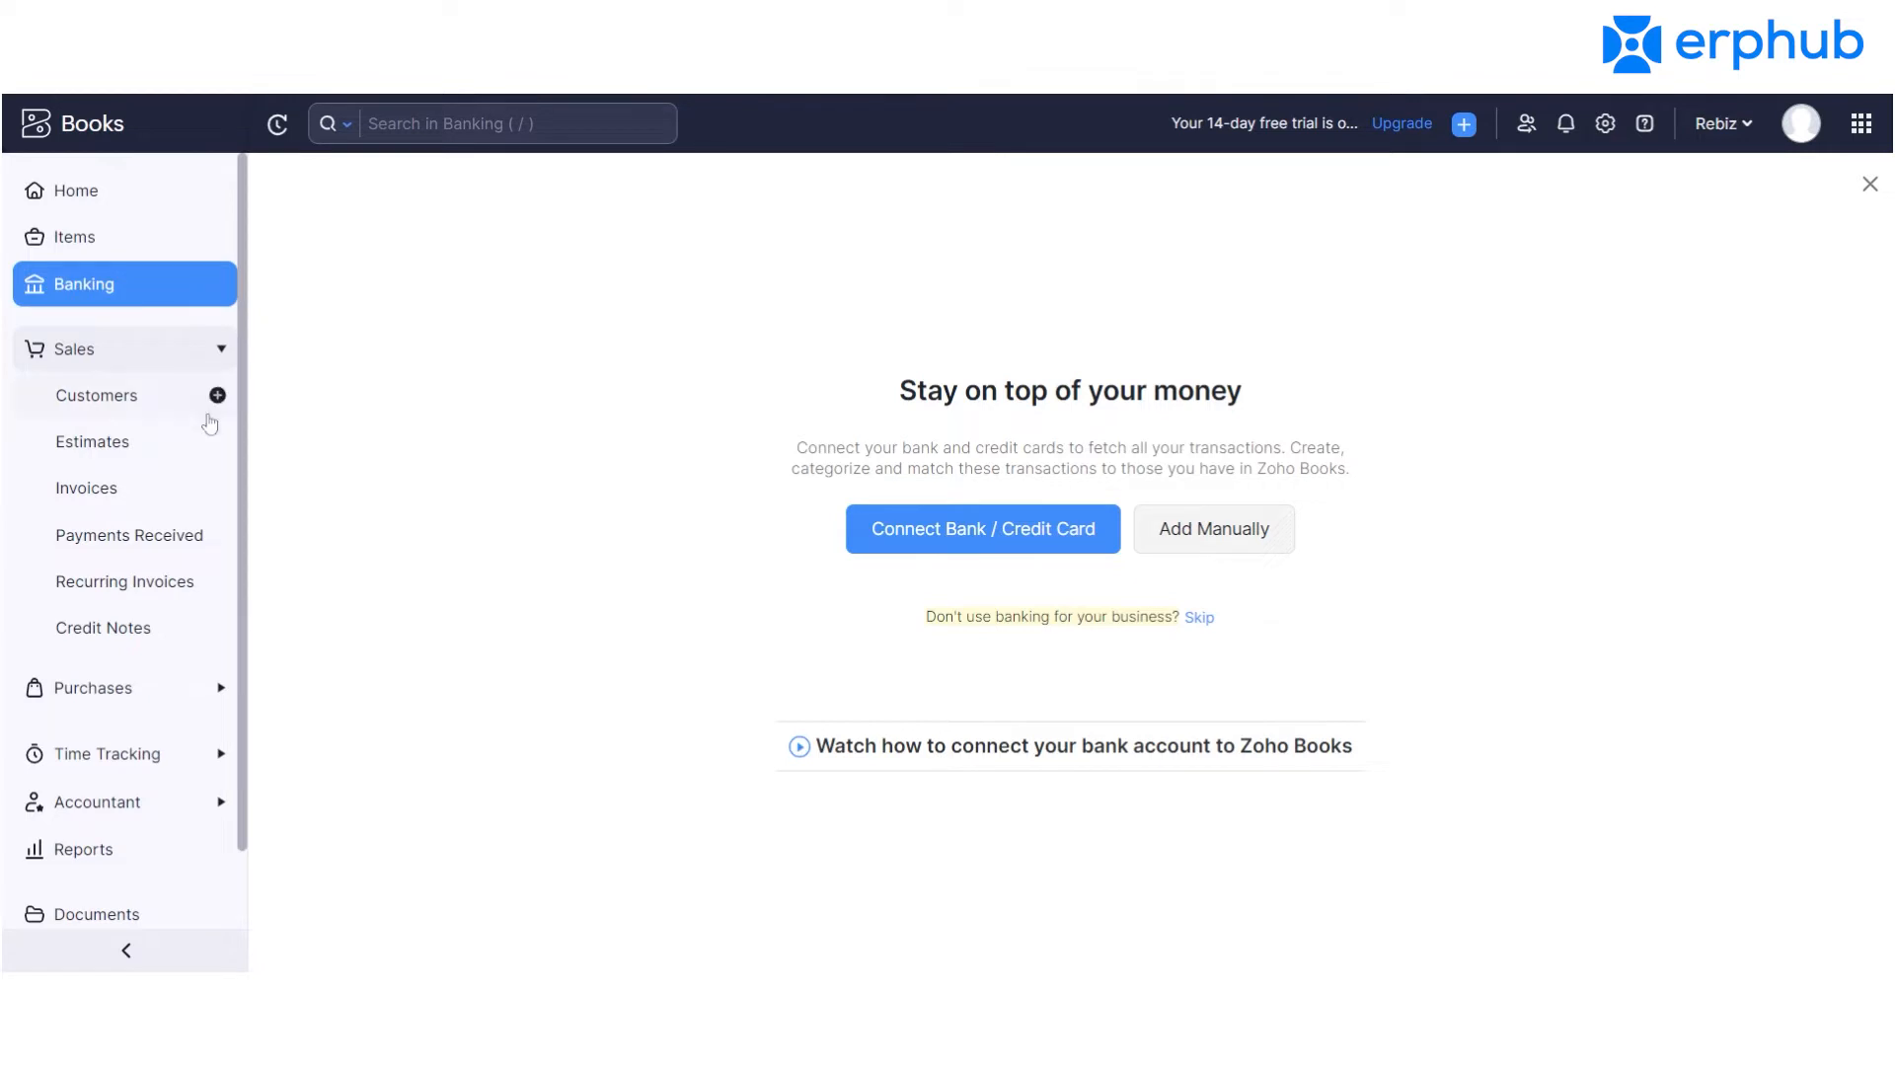
left_click(162, 403)
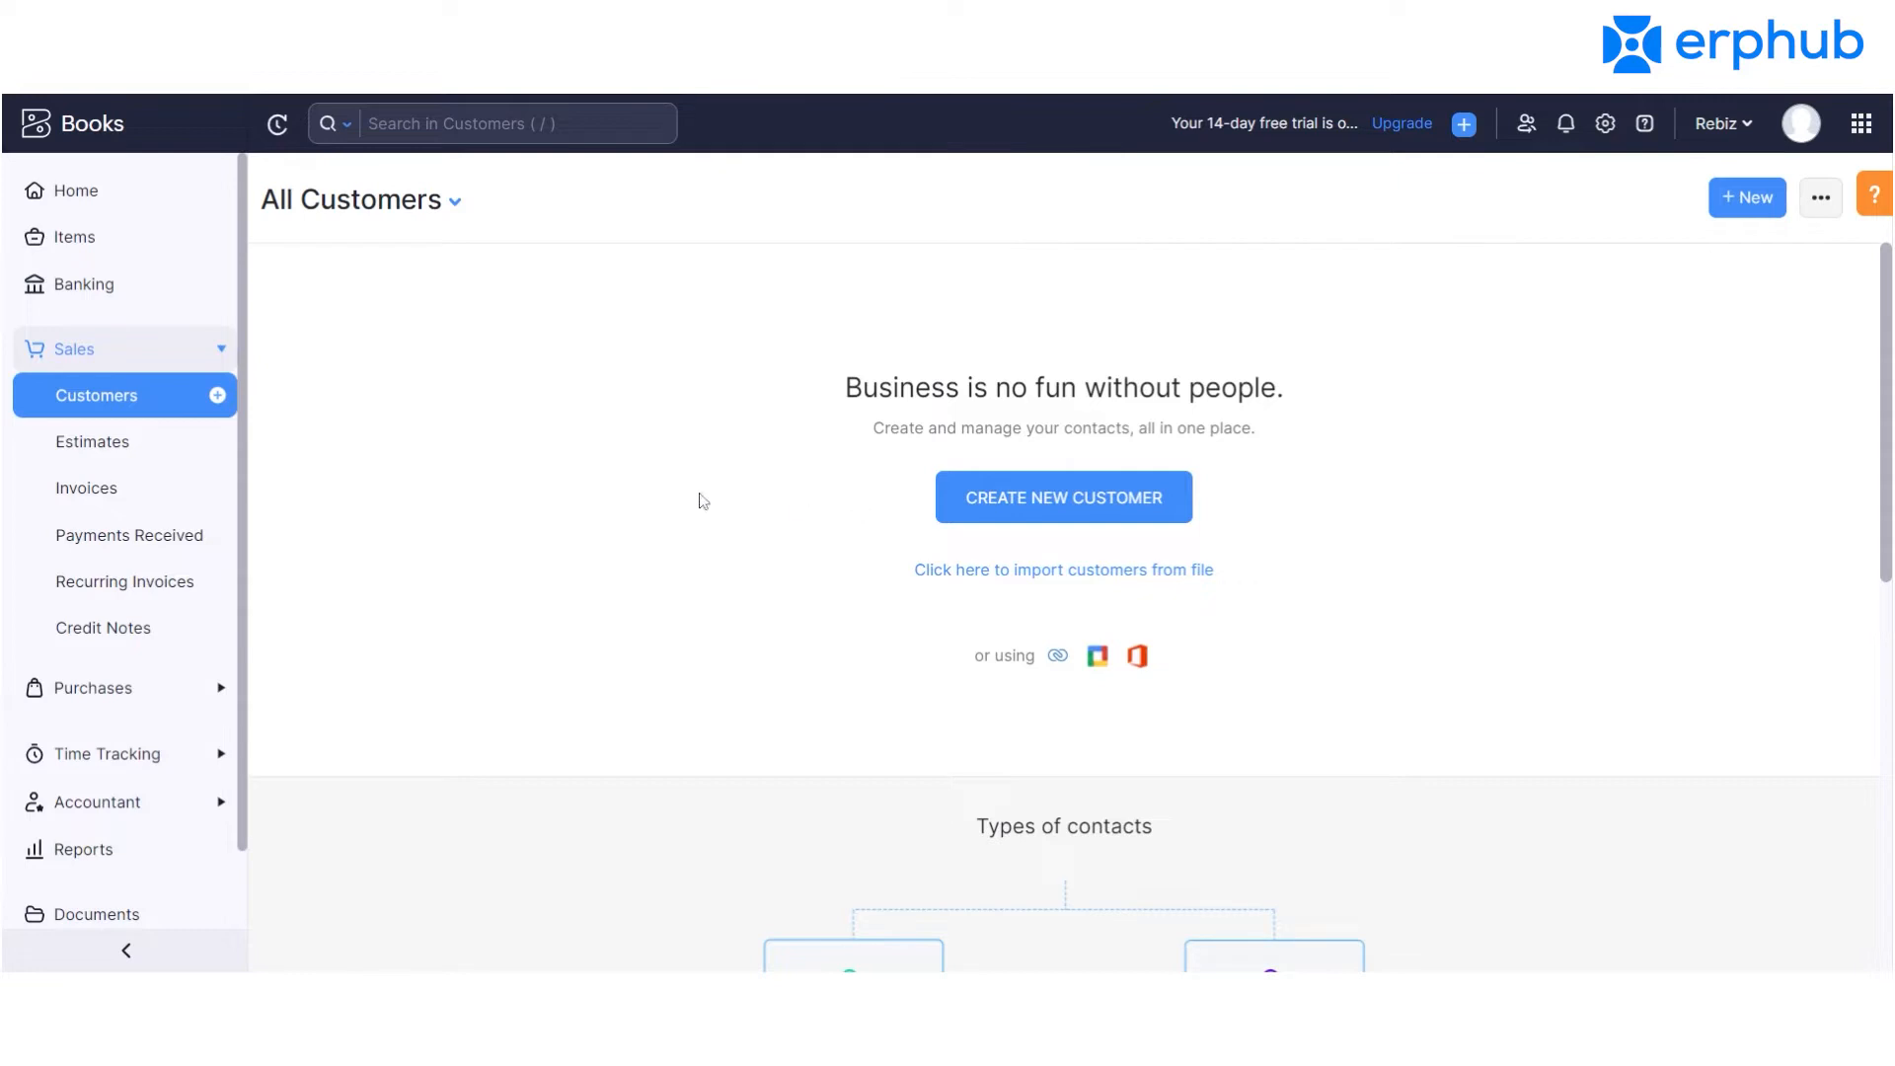
left_click(127, 464)
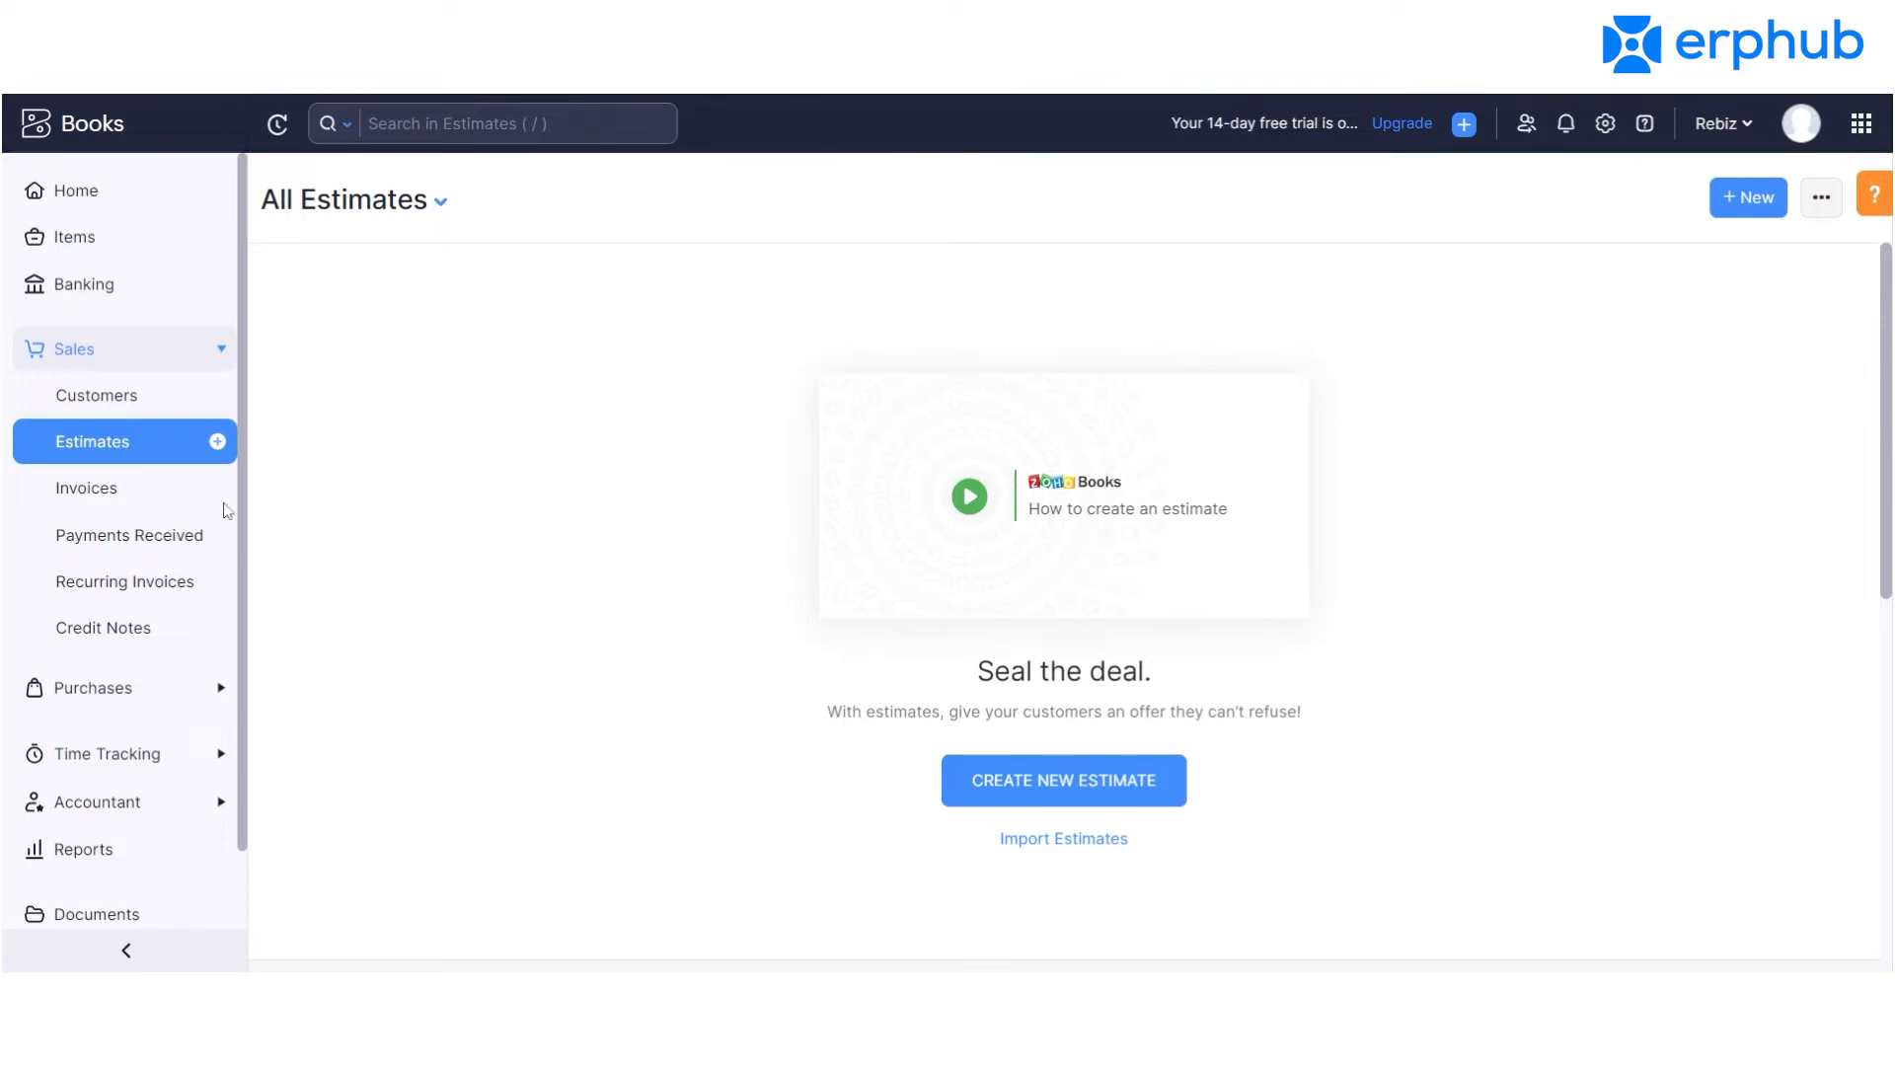
left_click(148, 503)
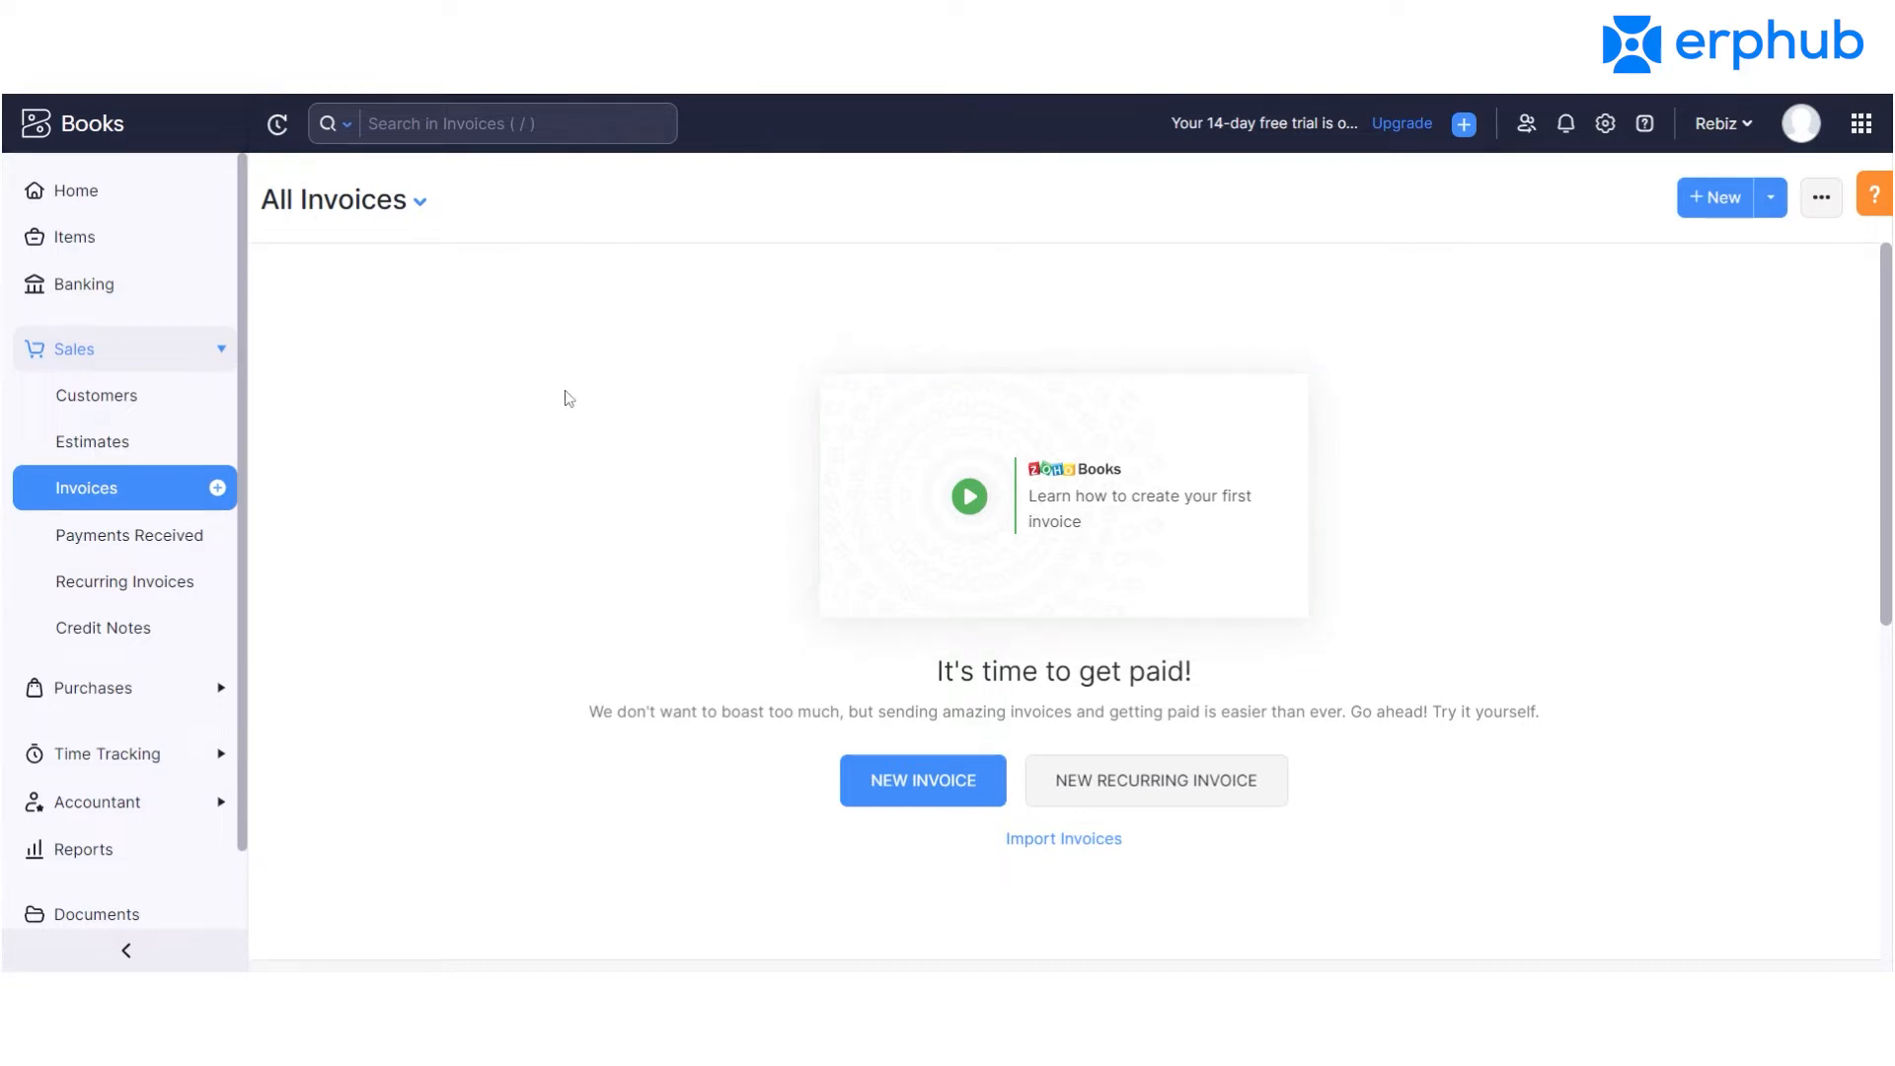
left_click(171, 599)
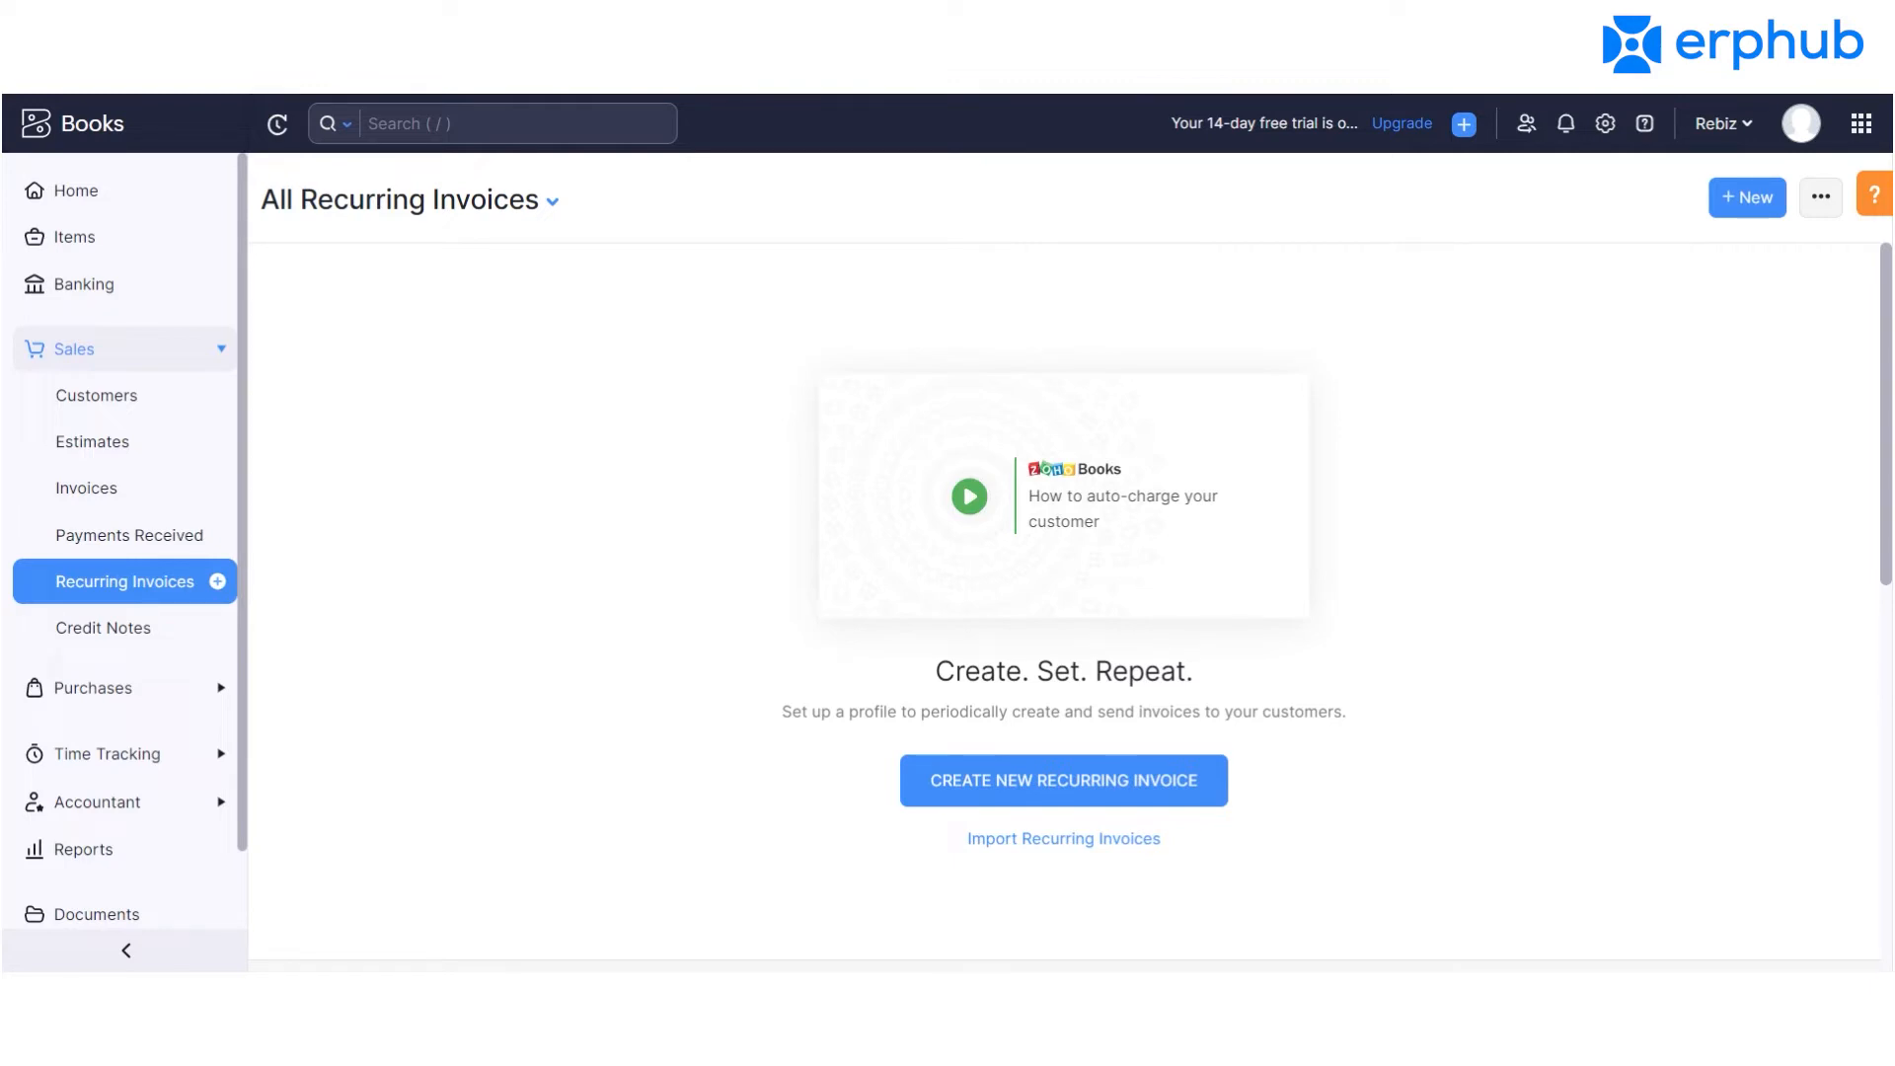
left_click(79, 641)
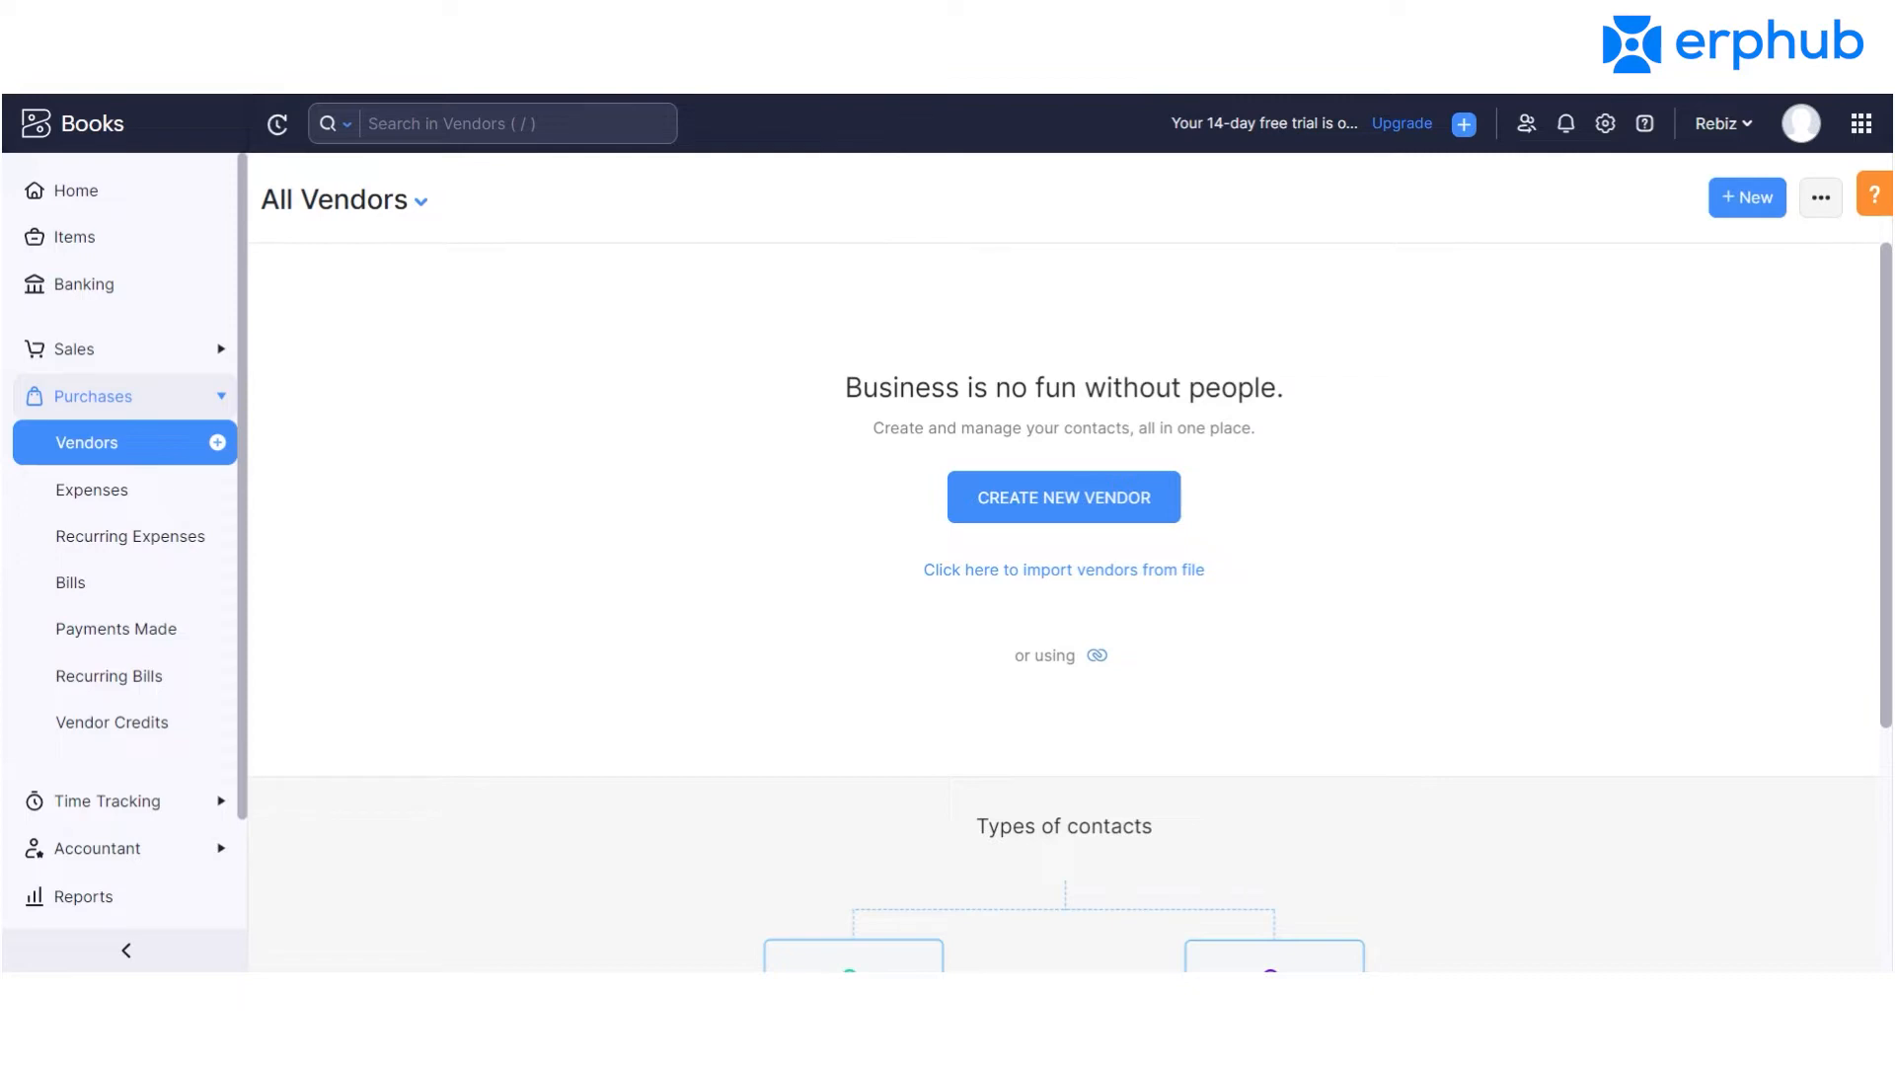
Browse the Purchases section's Expenses, Recurring Expenses, Bills and Payments Made pages.
left_click(143, 405)
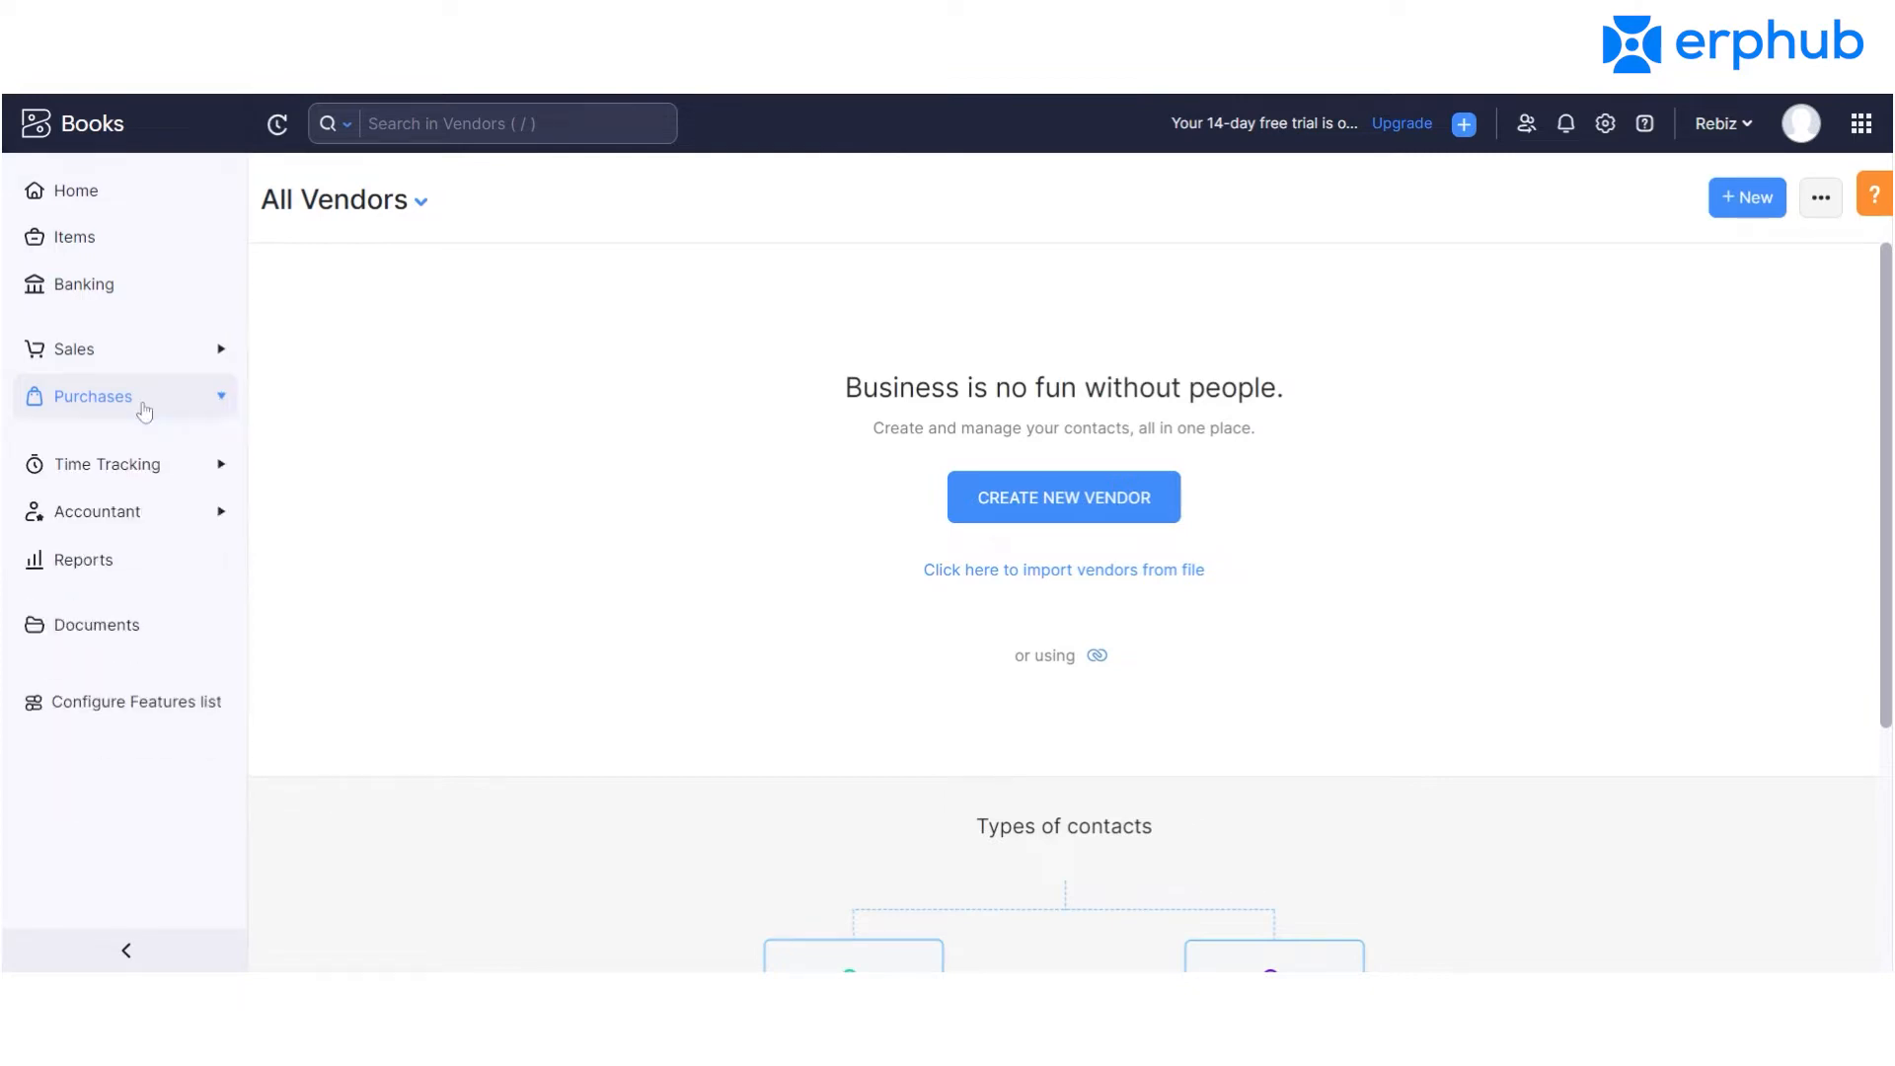
left_click(143, 405)
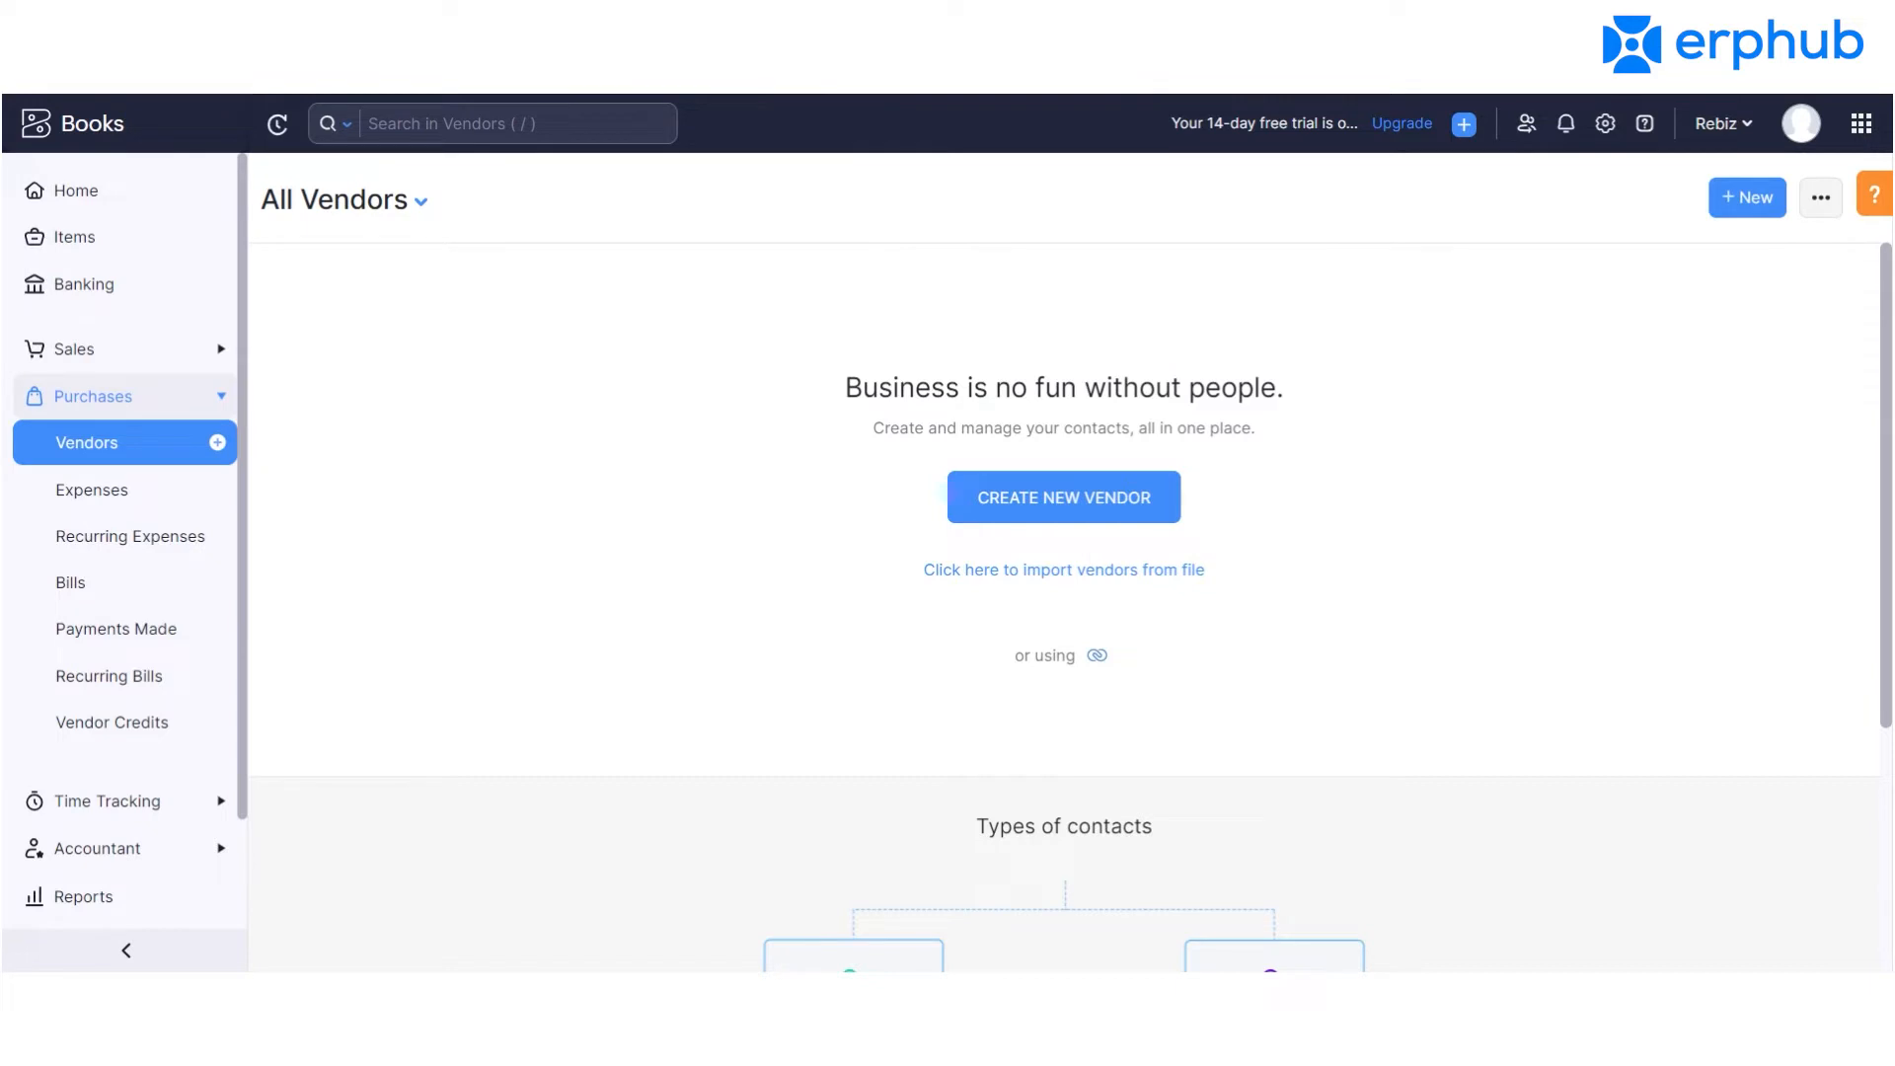
left_click(162, 507)
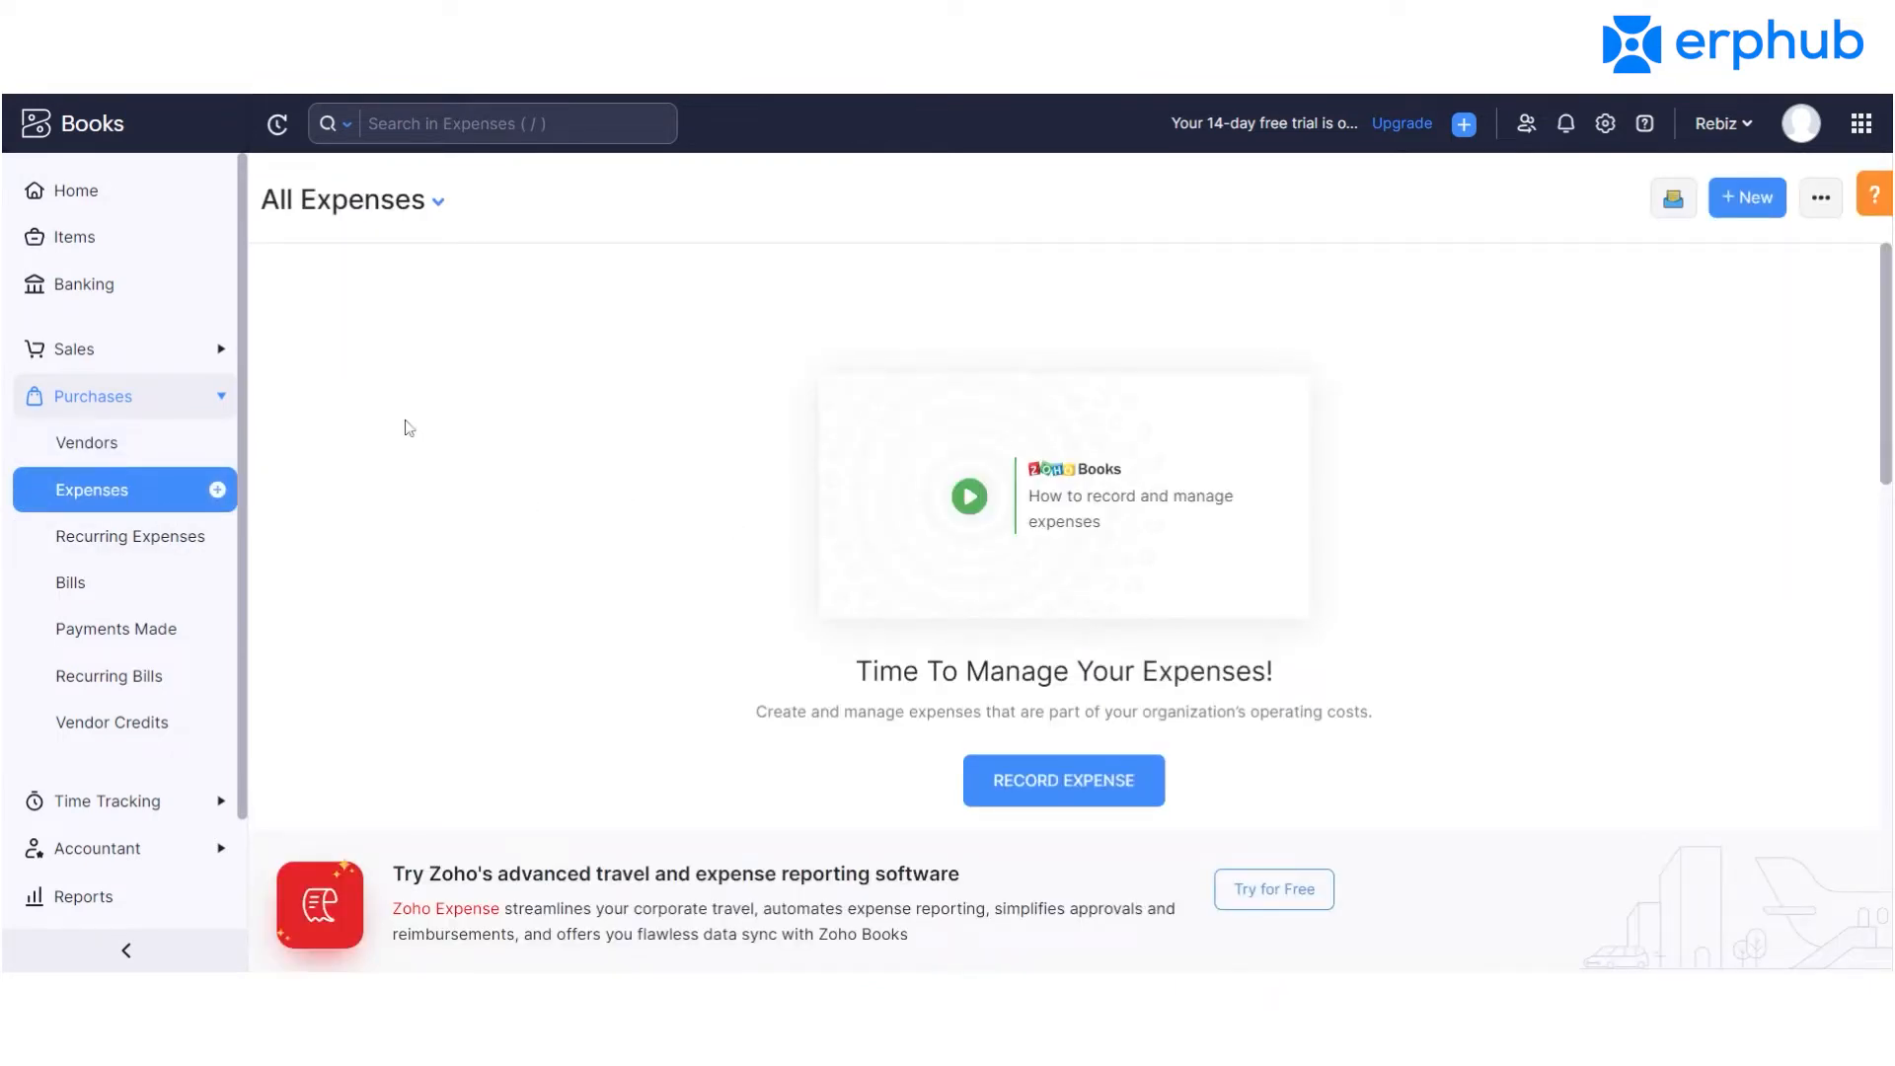
left_click(128, 536)
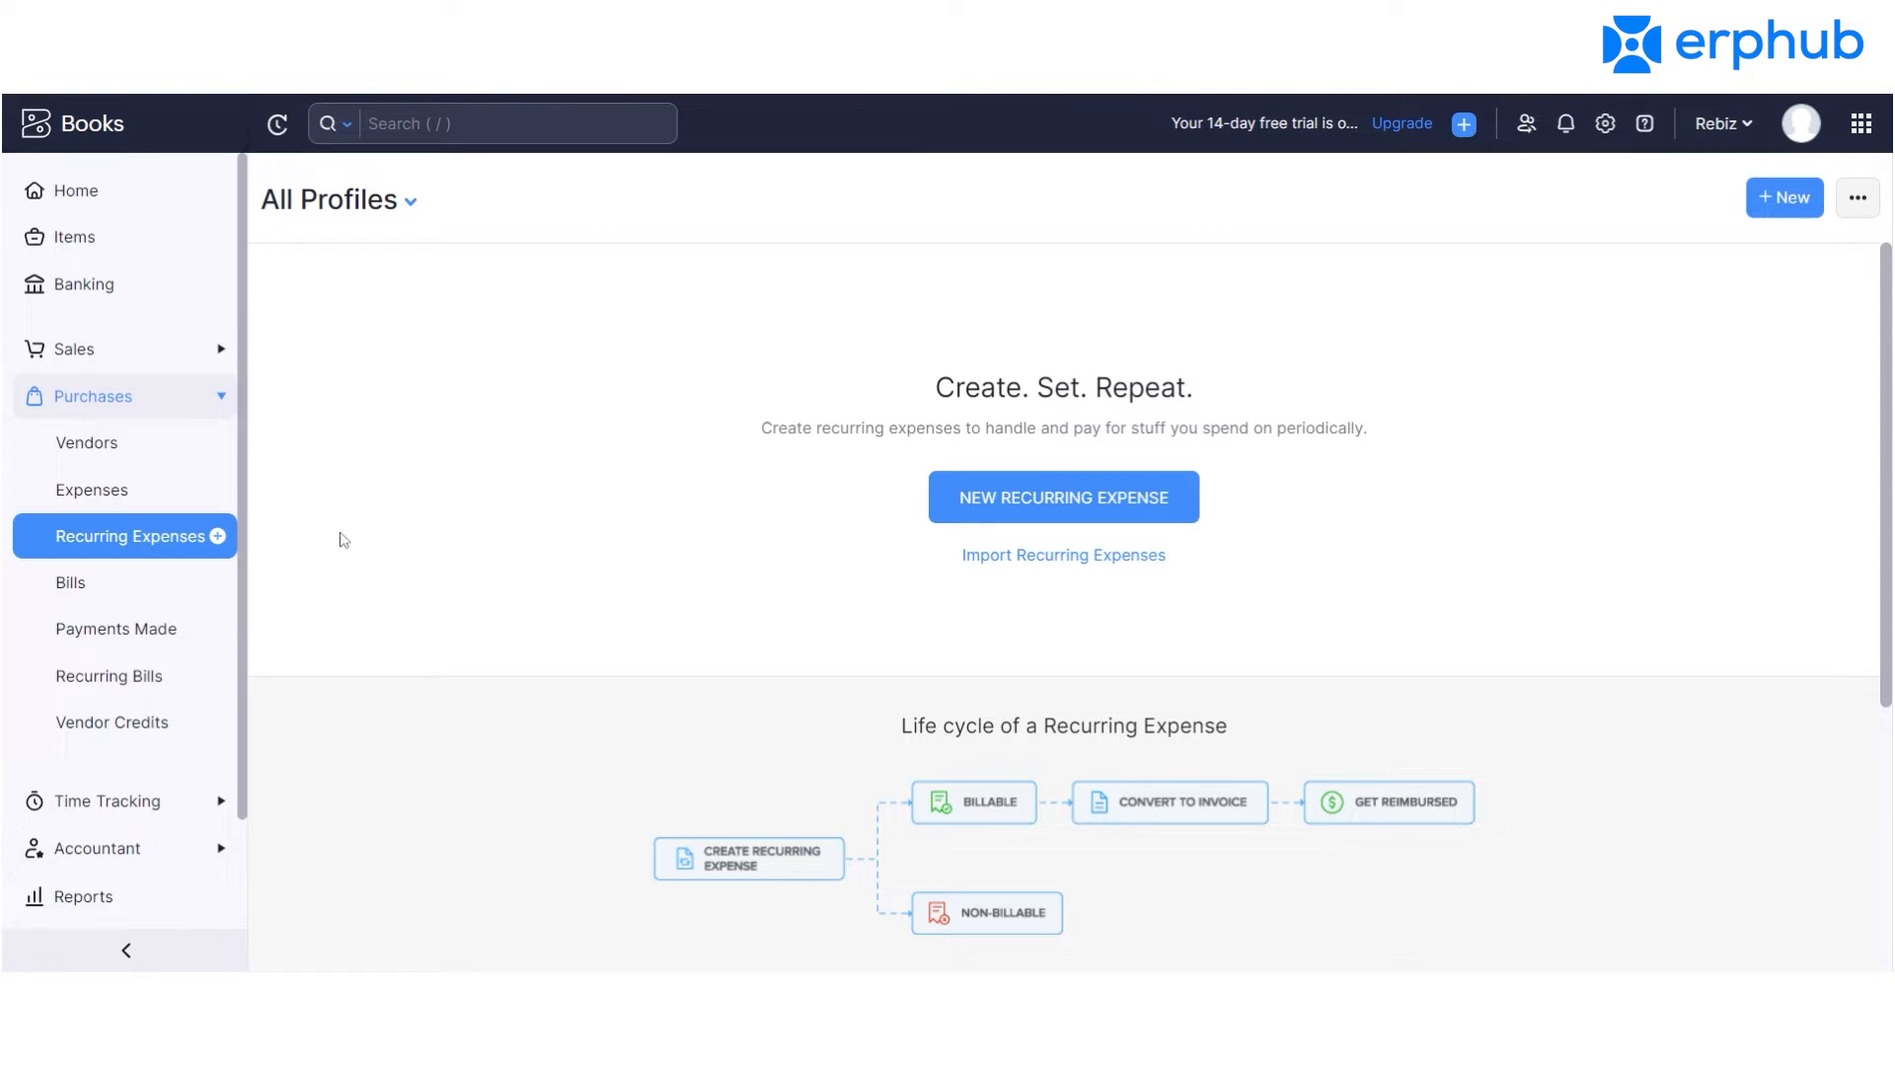
left_click(138, 592)
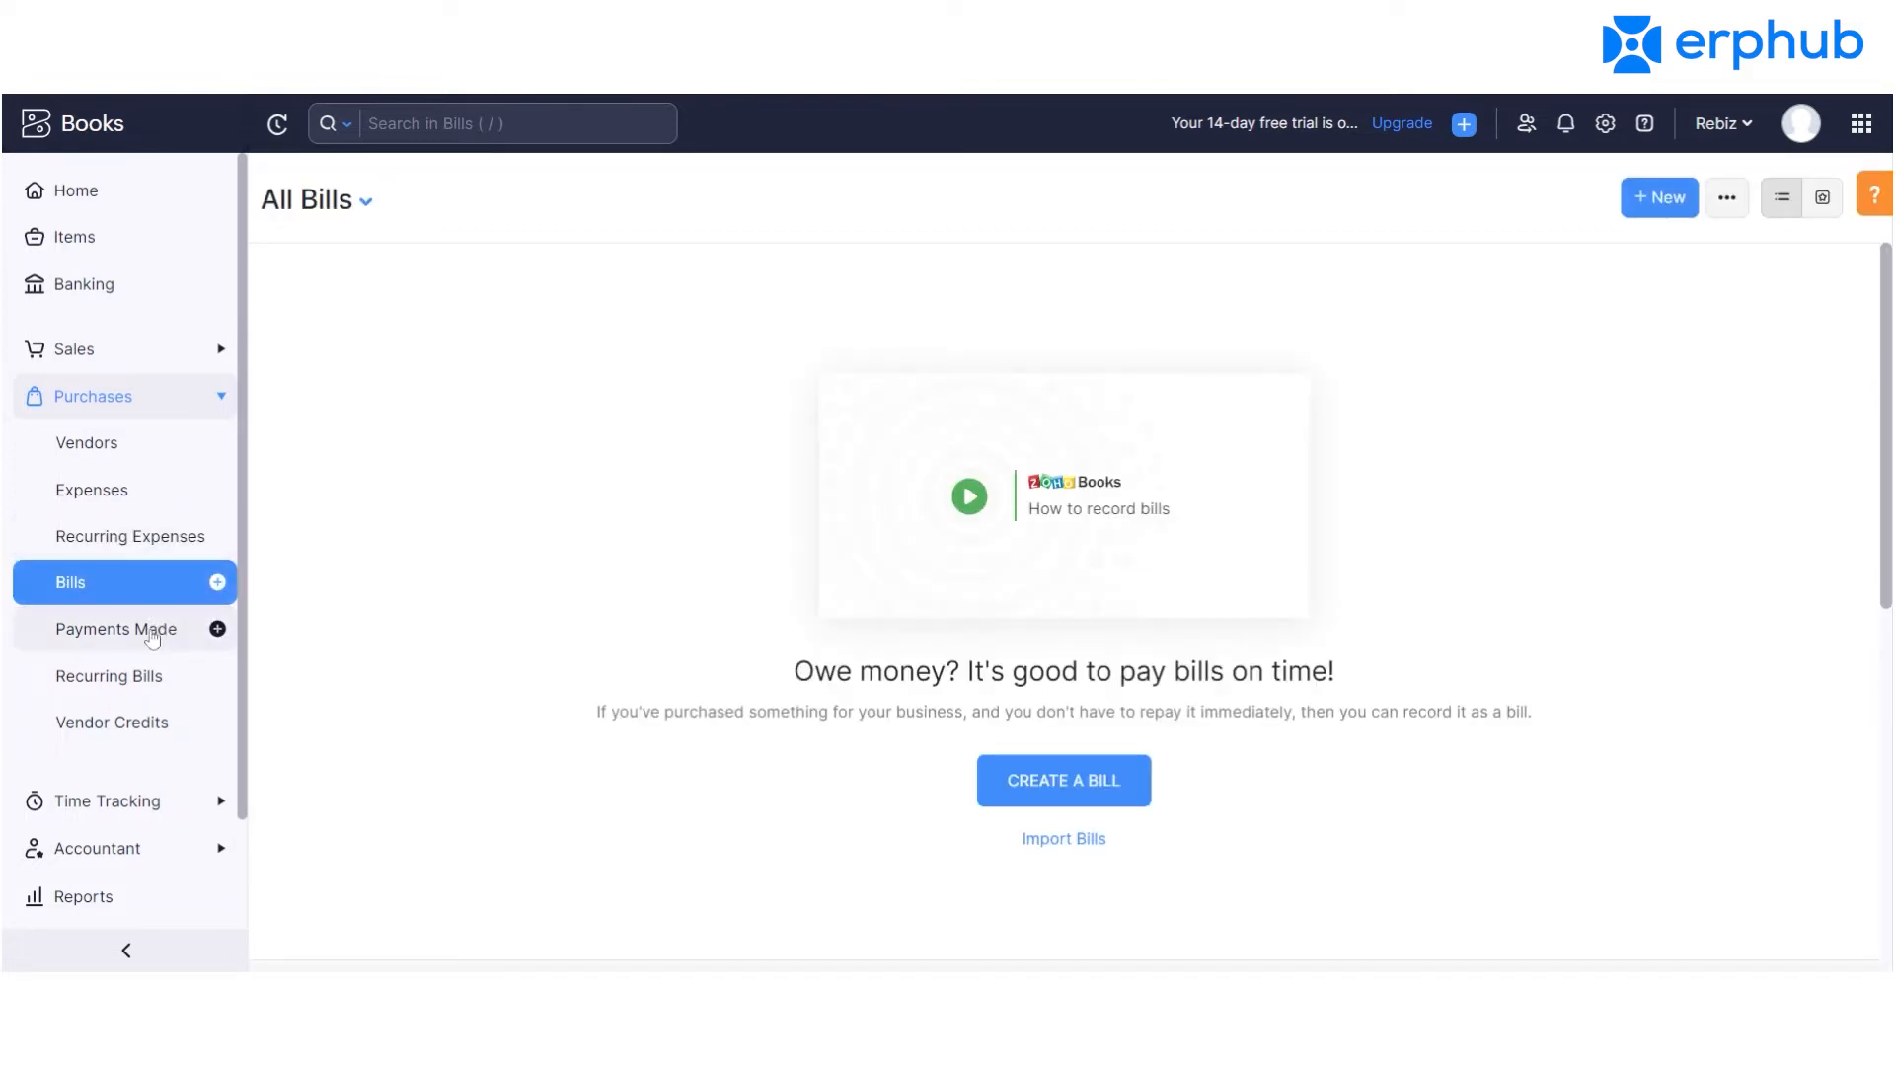
left_click(152, 638)
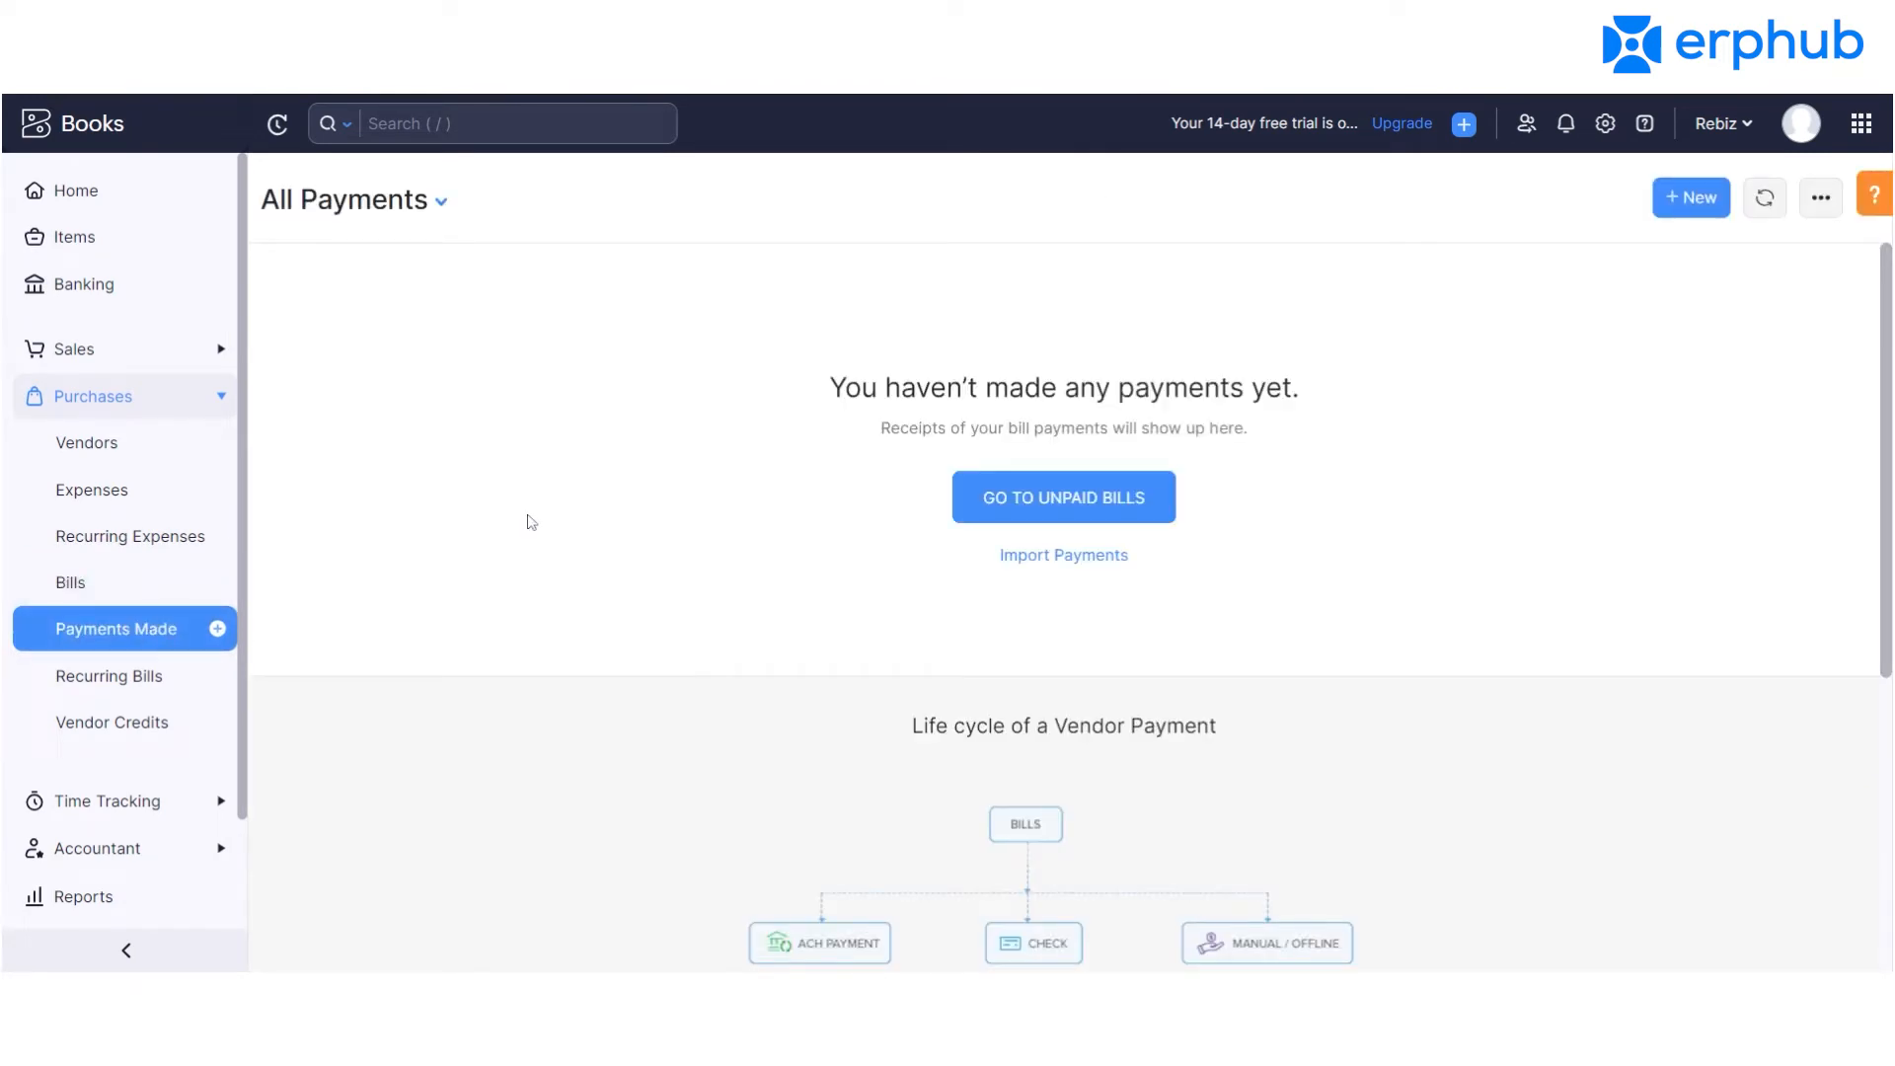
View the Payments Received page under Sales and the Vendor Credits page under Purchases.
left_click(170, 339)
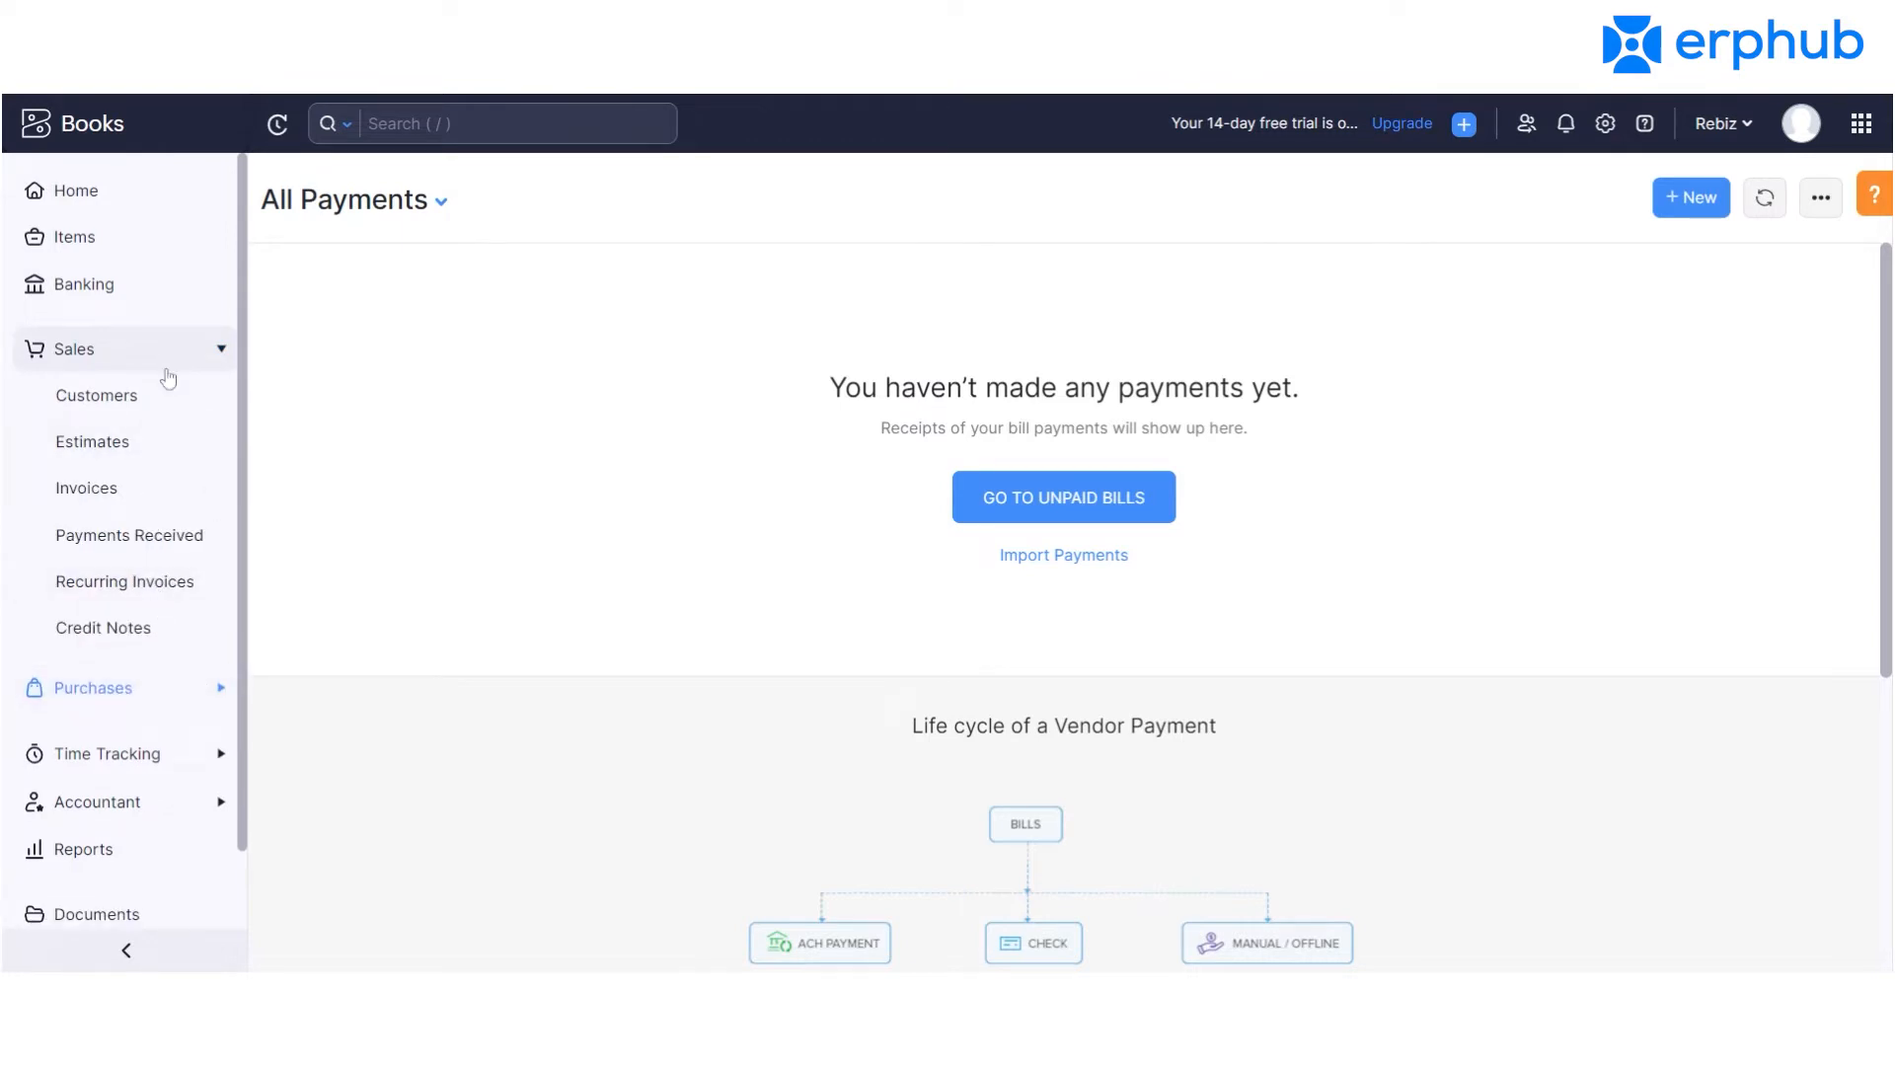
left_click(148, 550)
left_click(194, 352)
left_click(146, 401)
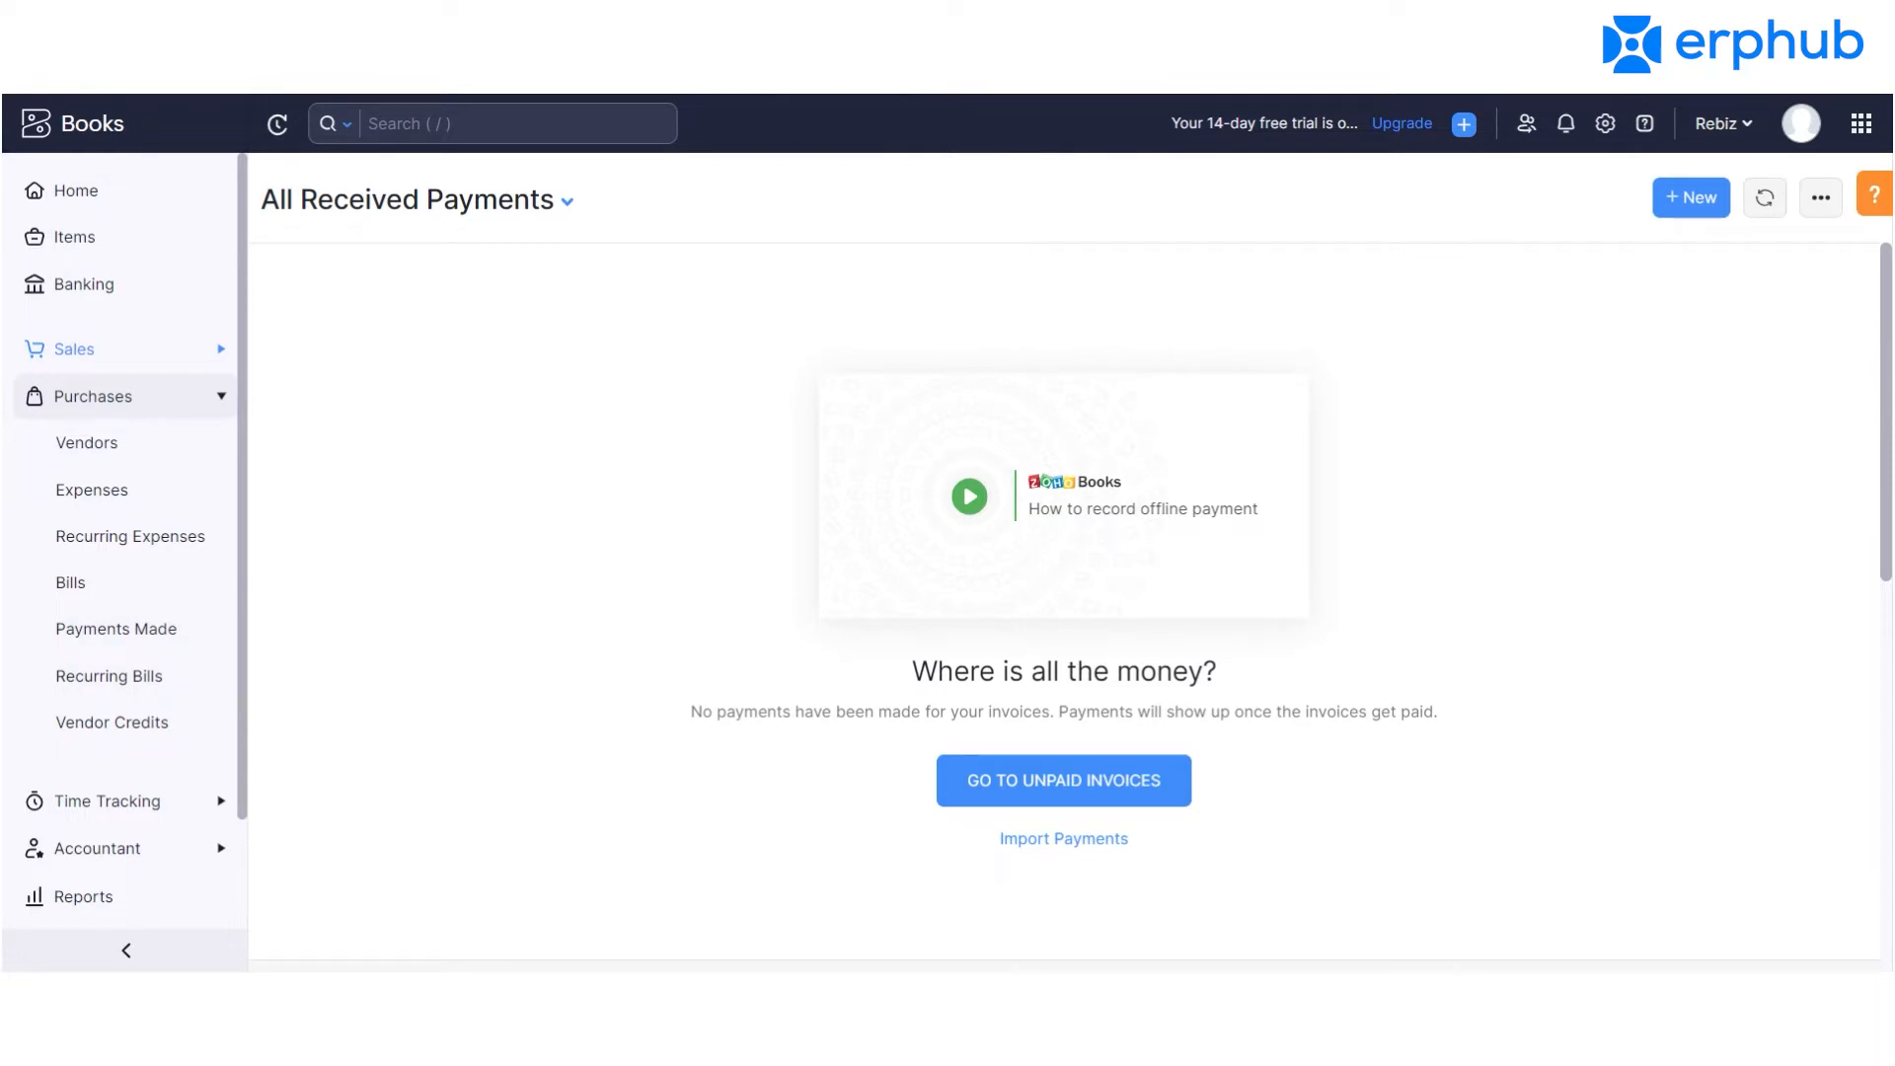
left_click(135, 738)
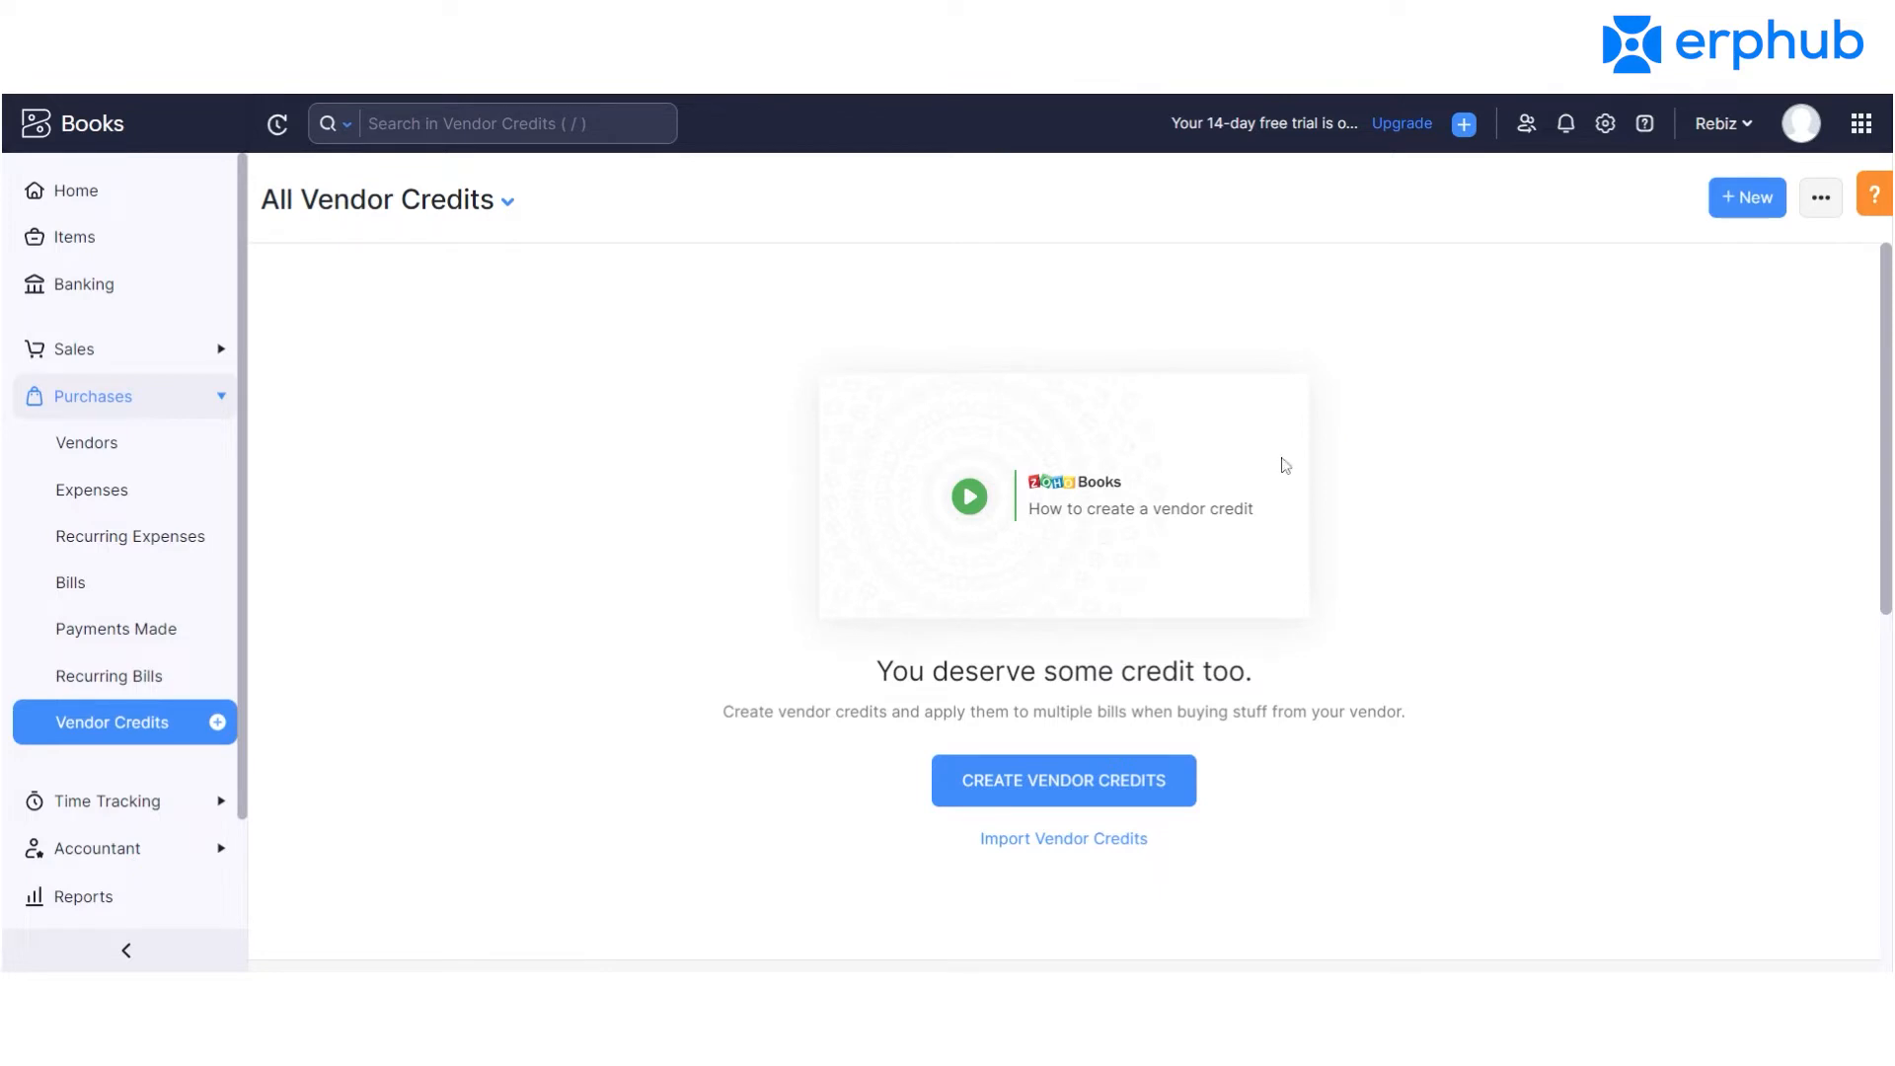
Open the Projects page in the Time Tracking section.
left_click(116, 810)
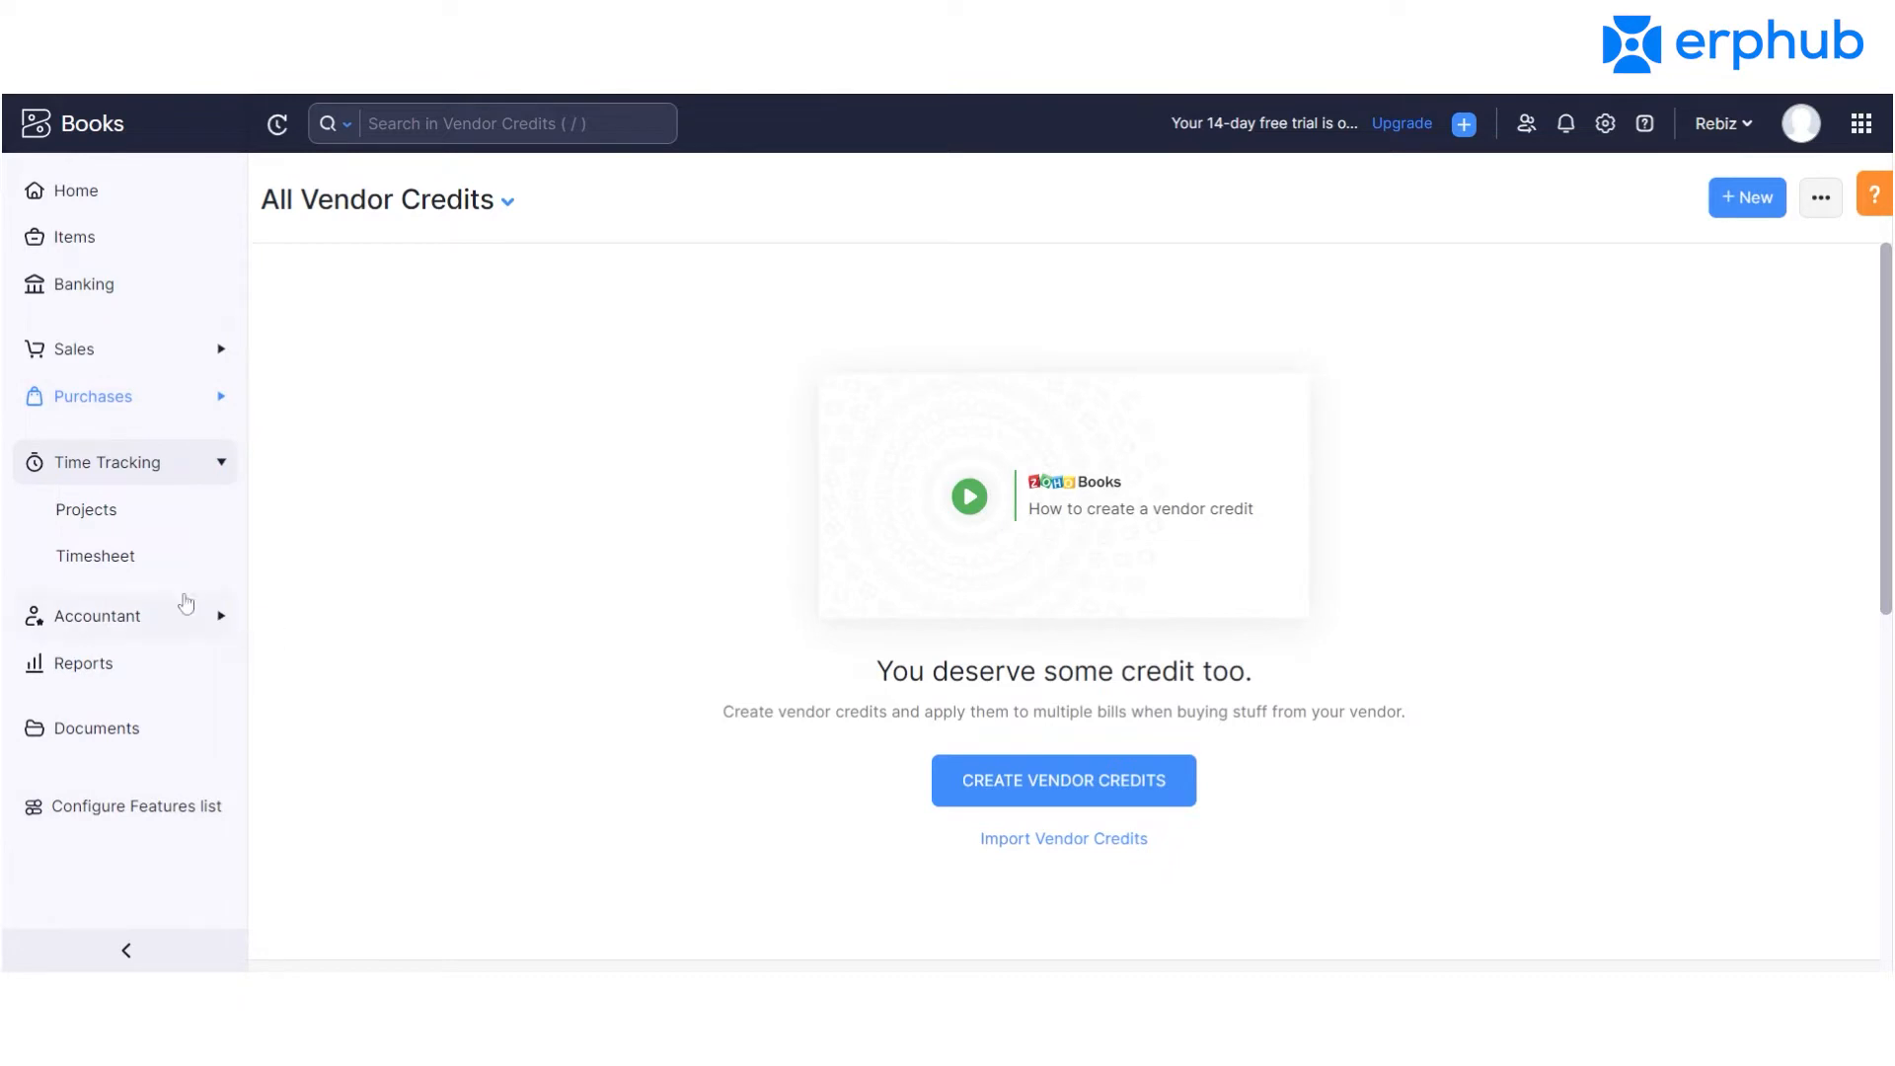
left_click(220, 462)
left_click(219, 462)
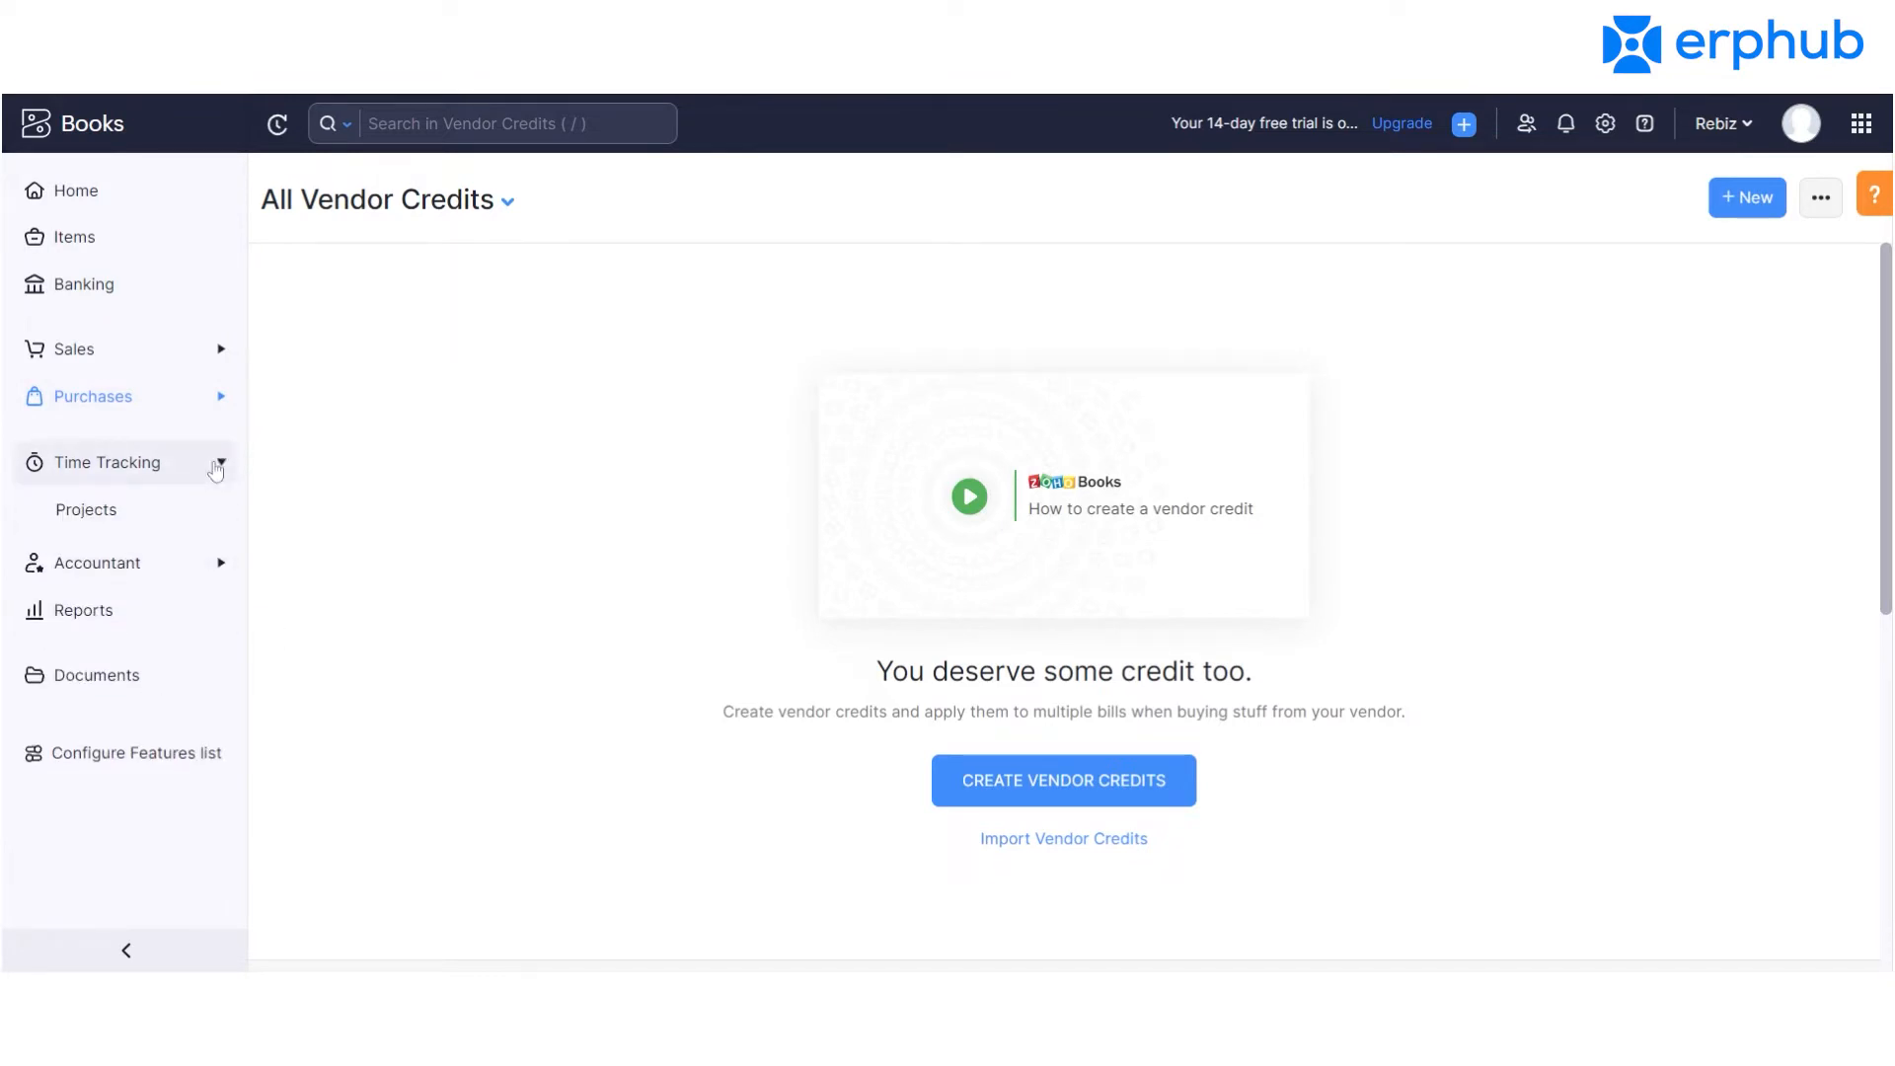
left_click(158, 510)
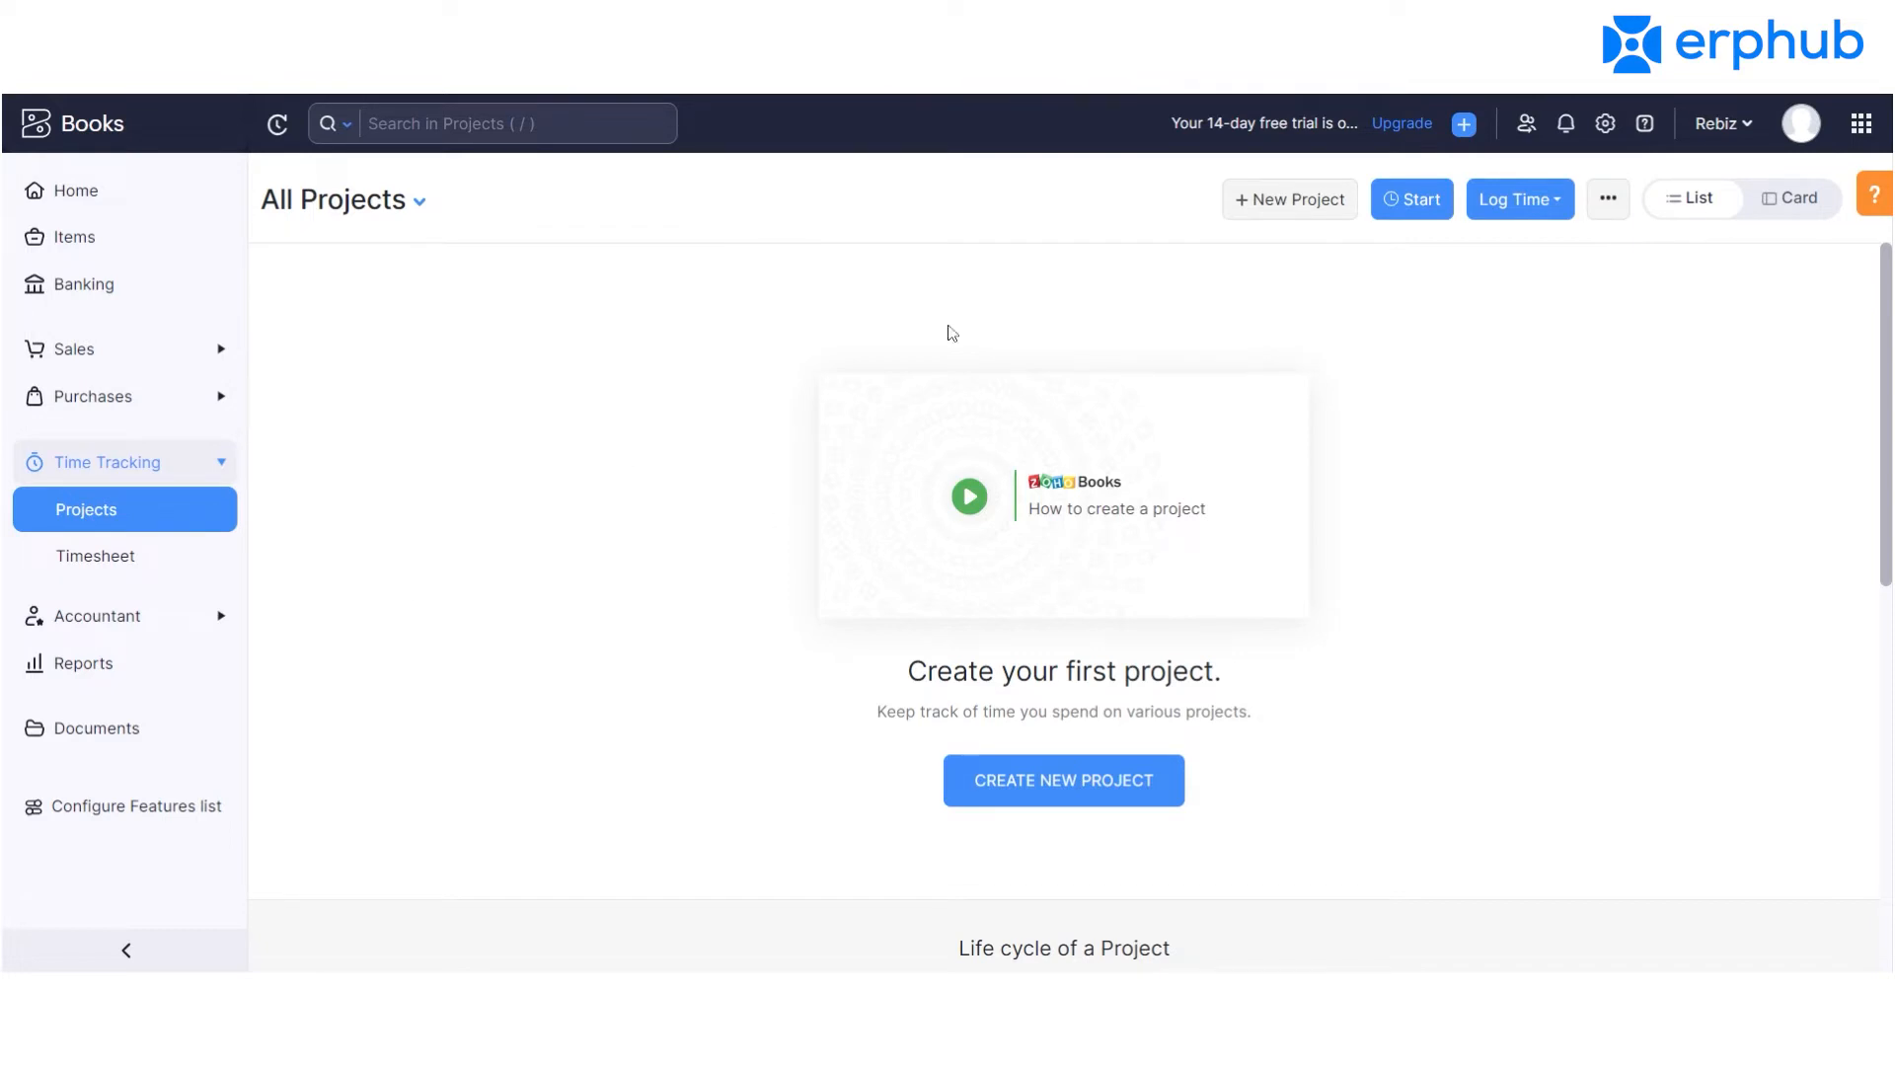
Open the Chart of Accounts in the Accountant section and look through the active accounts.
left_click(155, 614)
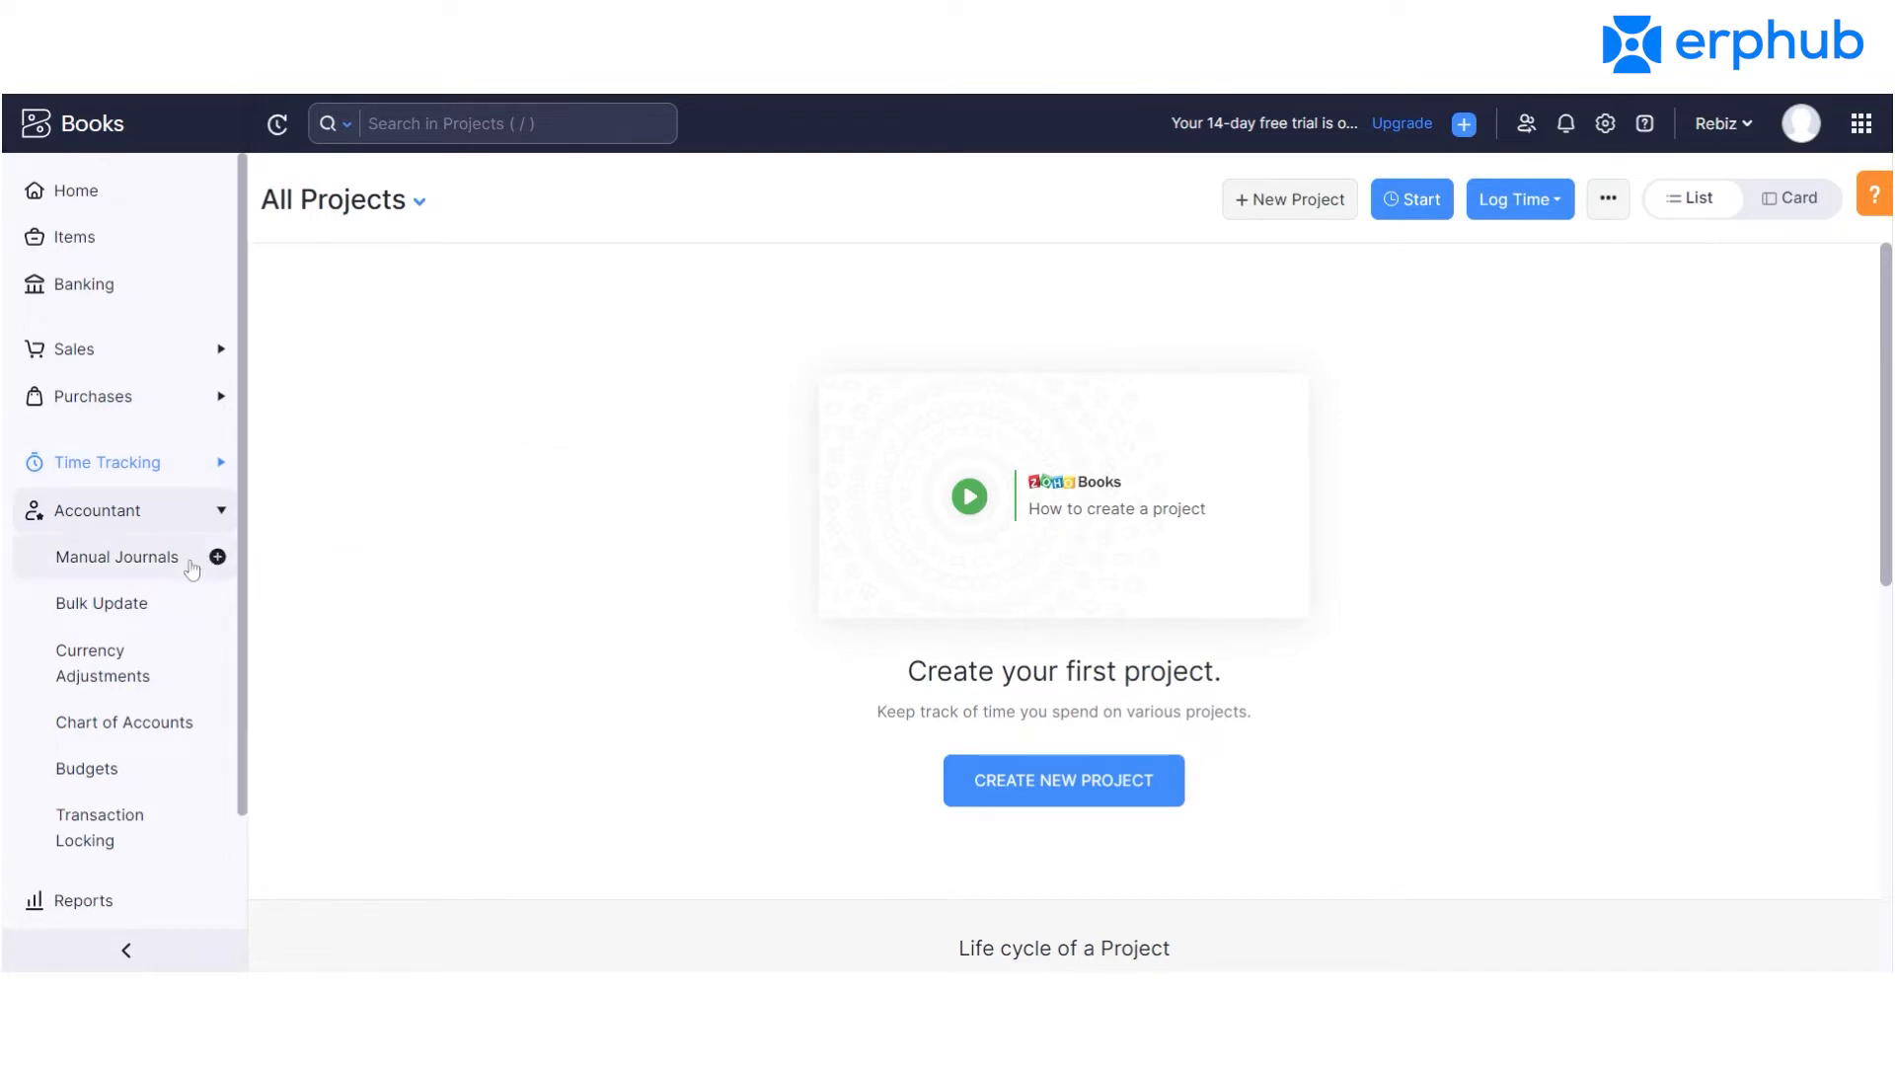
scroll(254, 655, "down", 2)
scroll(255, 691, "up", 2)
scroll(221, 474, "down", 2)
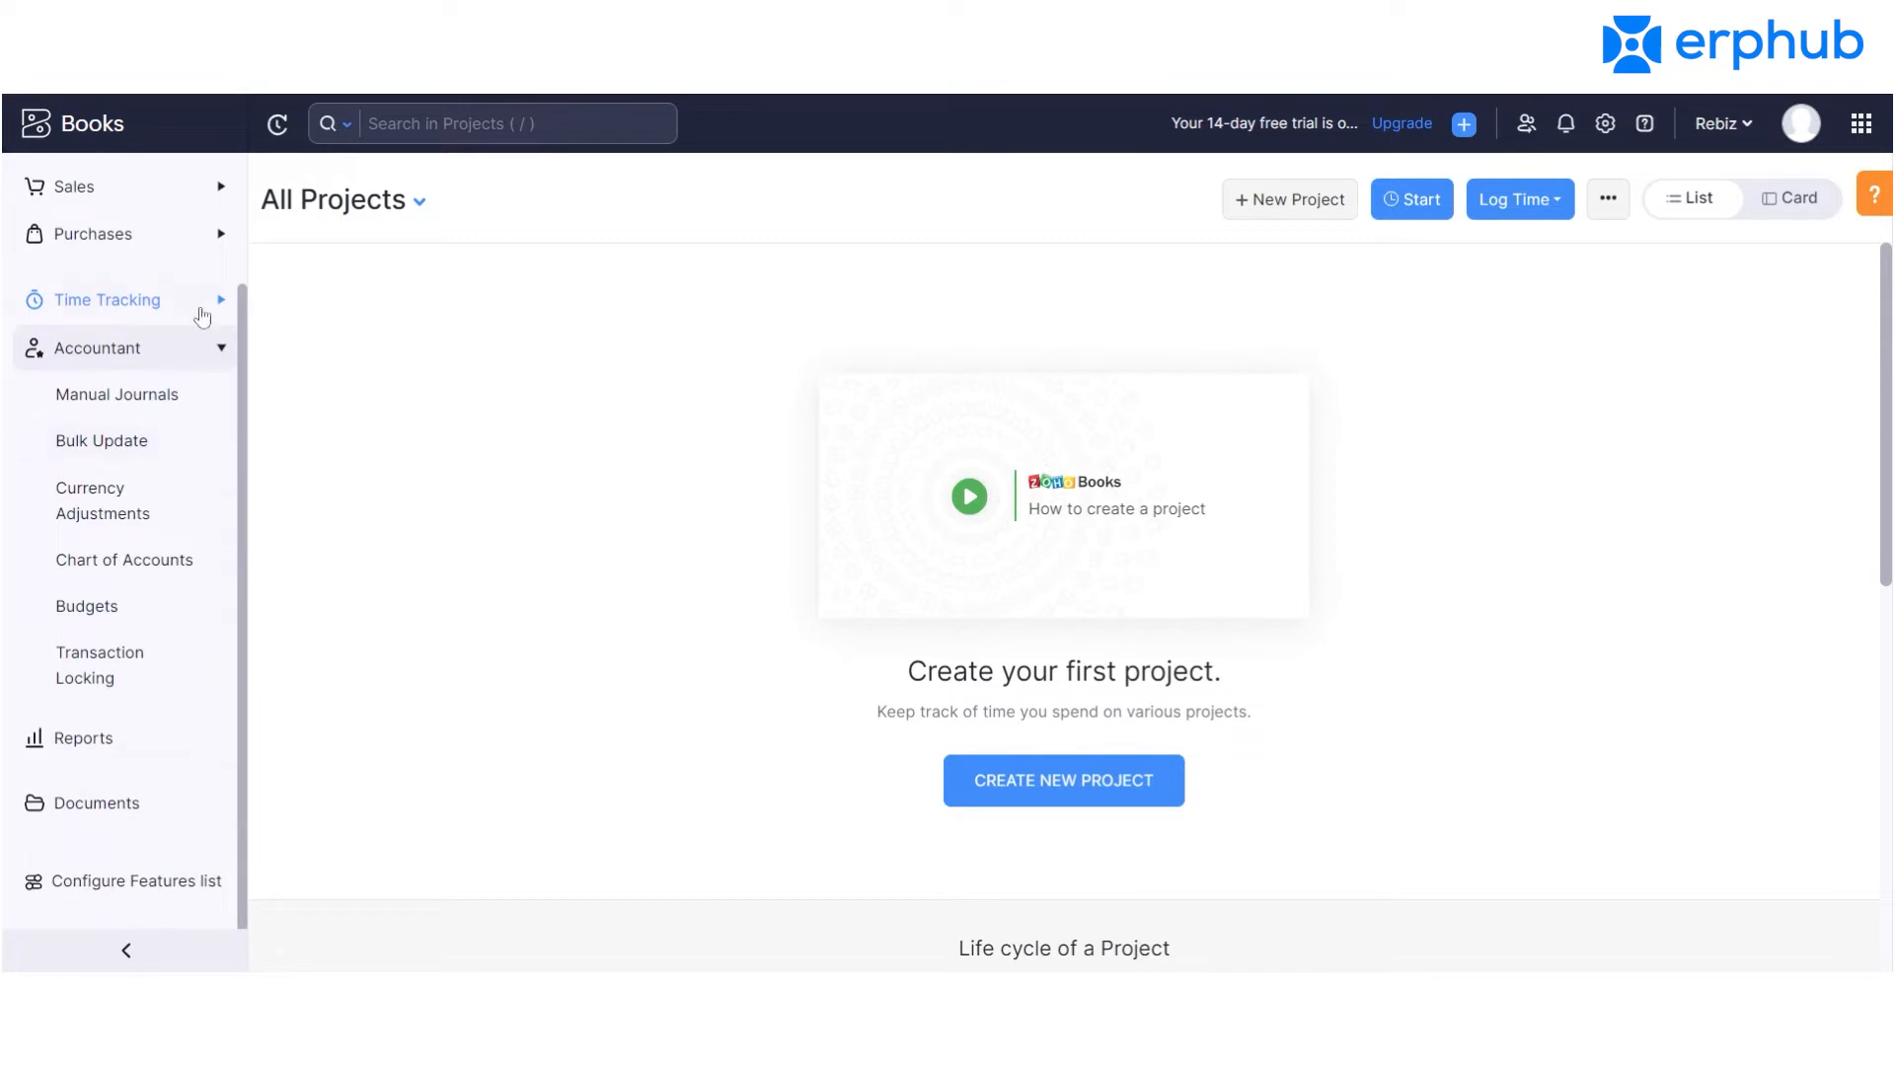
left_click(175, 561)
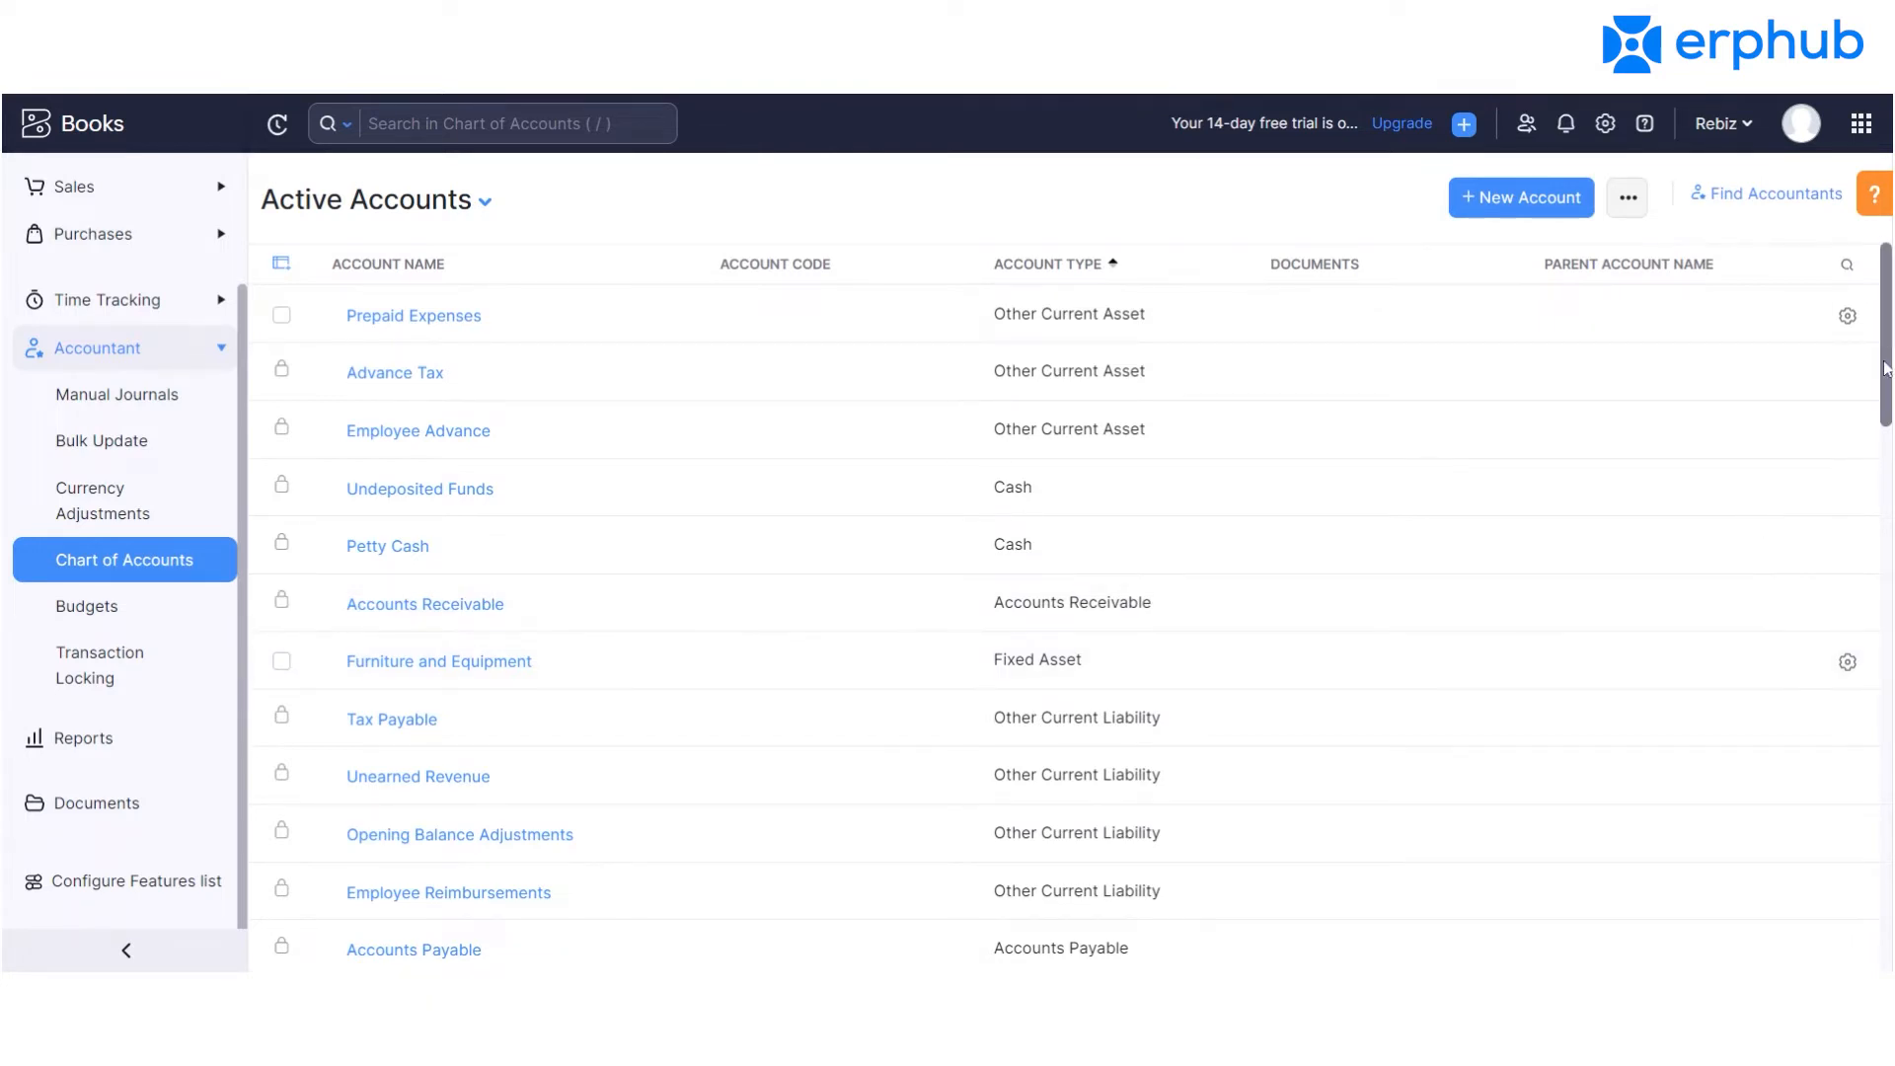
scroll(1835, 315, "down", 1)
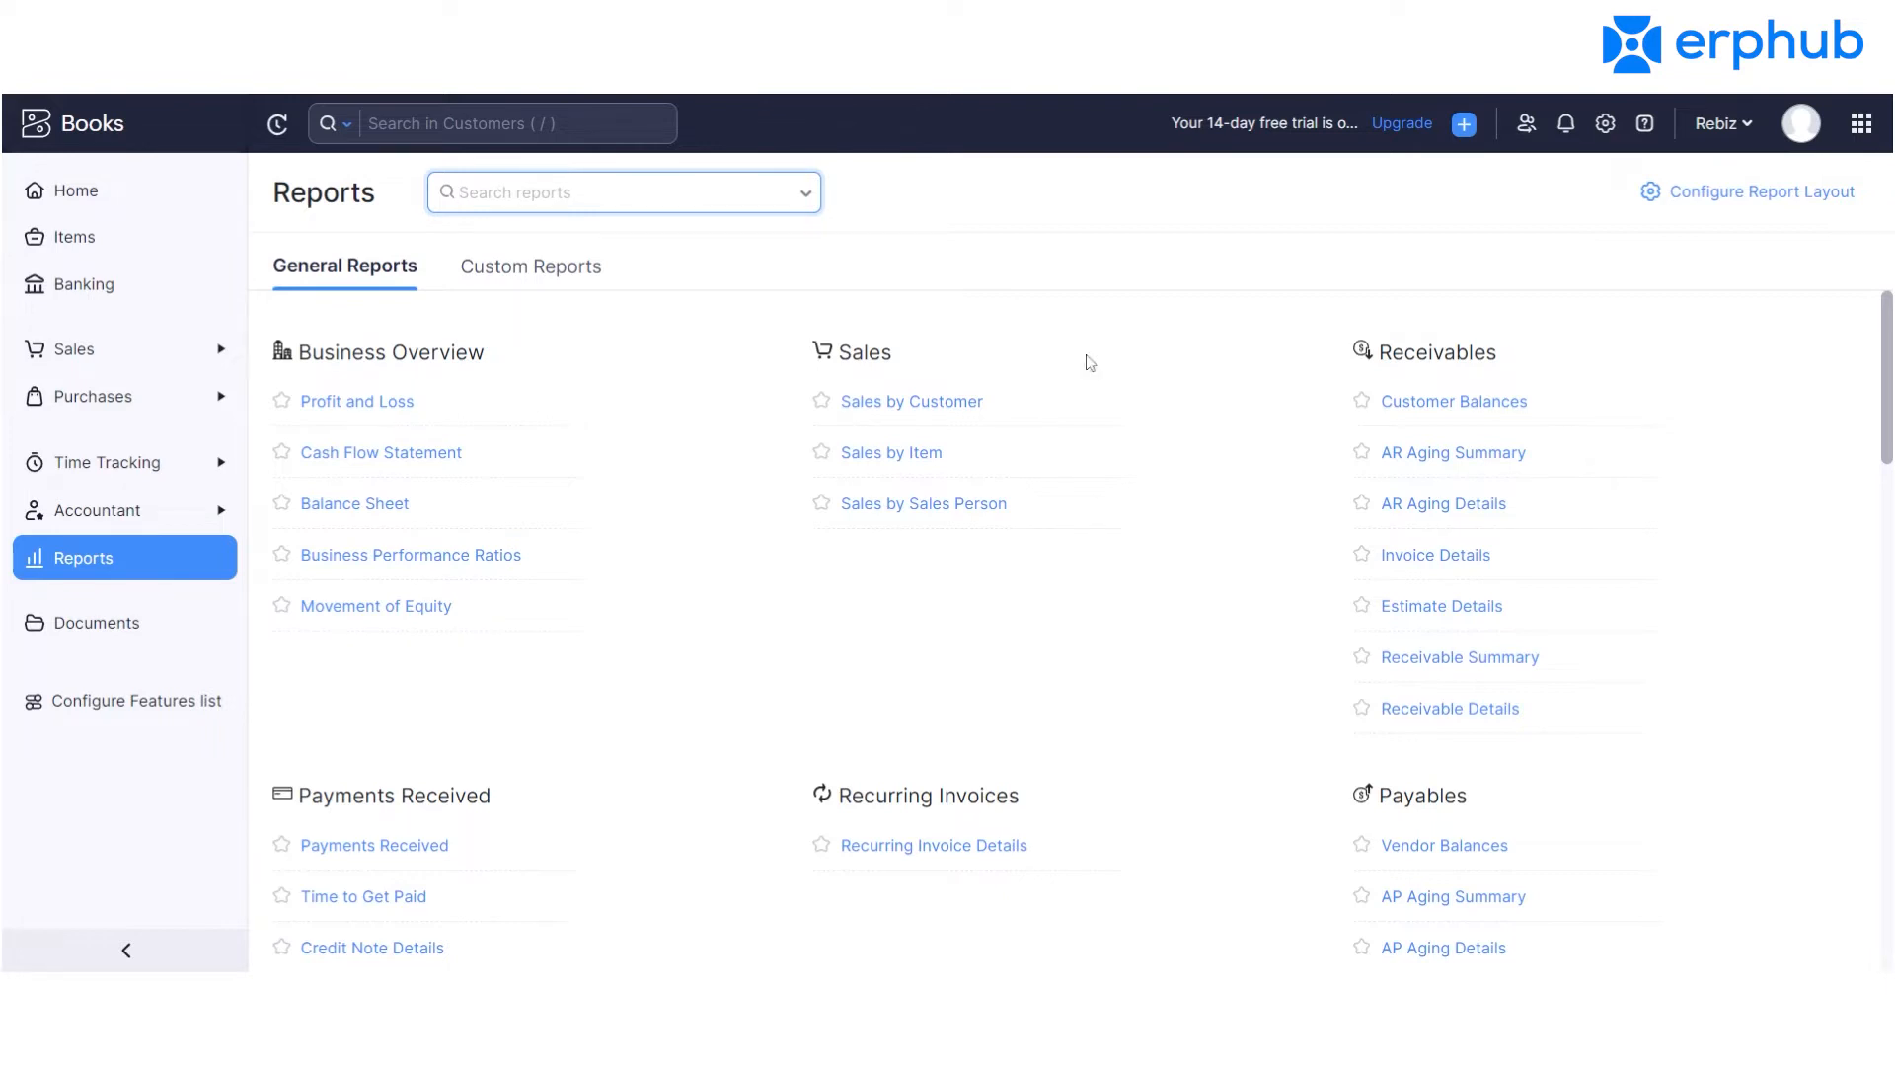
Look through the general reports and open the Profit and Loss report under Business Overview.
scroll(1155, 383, "down", 2)
scroll(1686, 385, "up", 1)
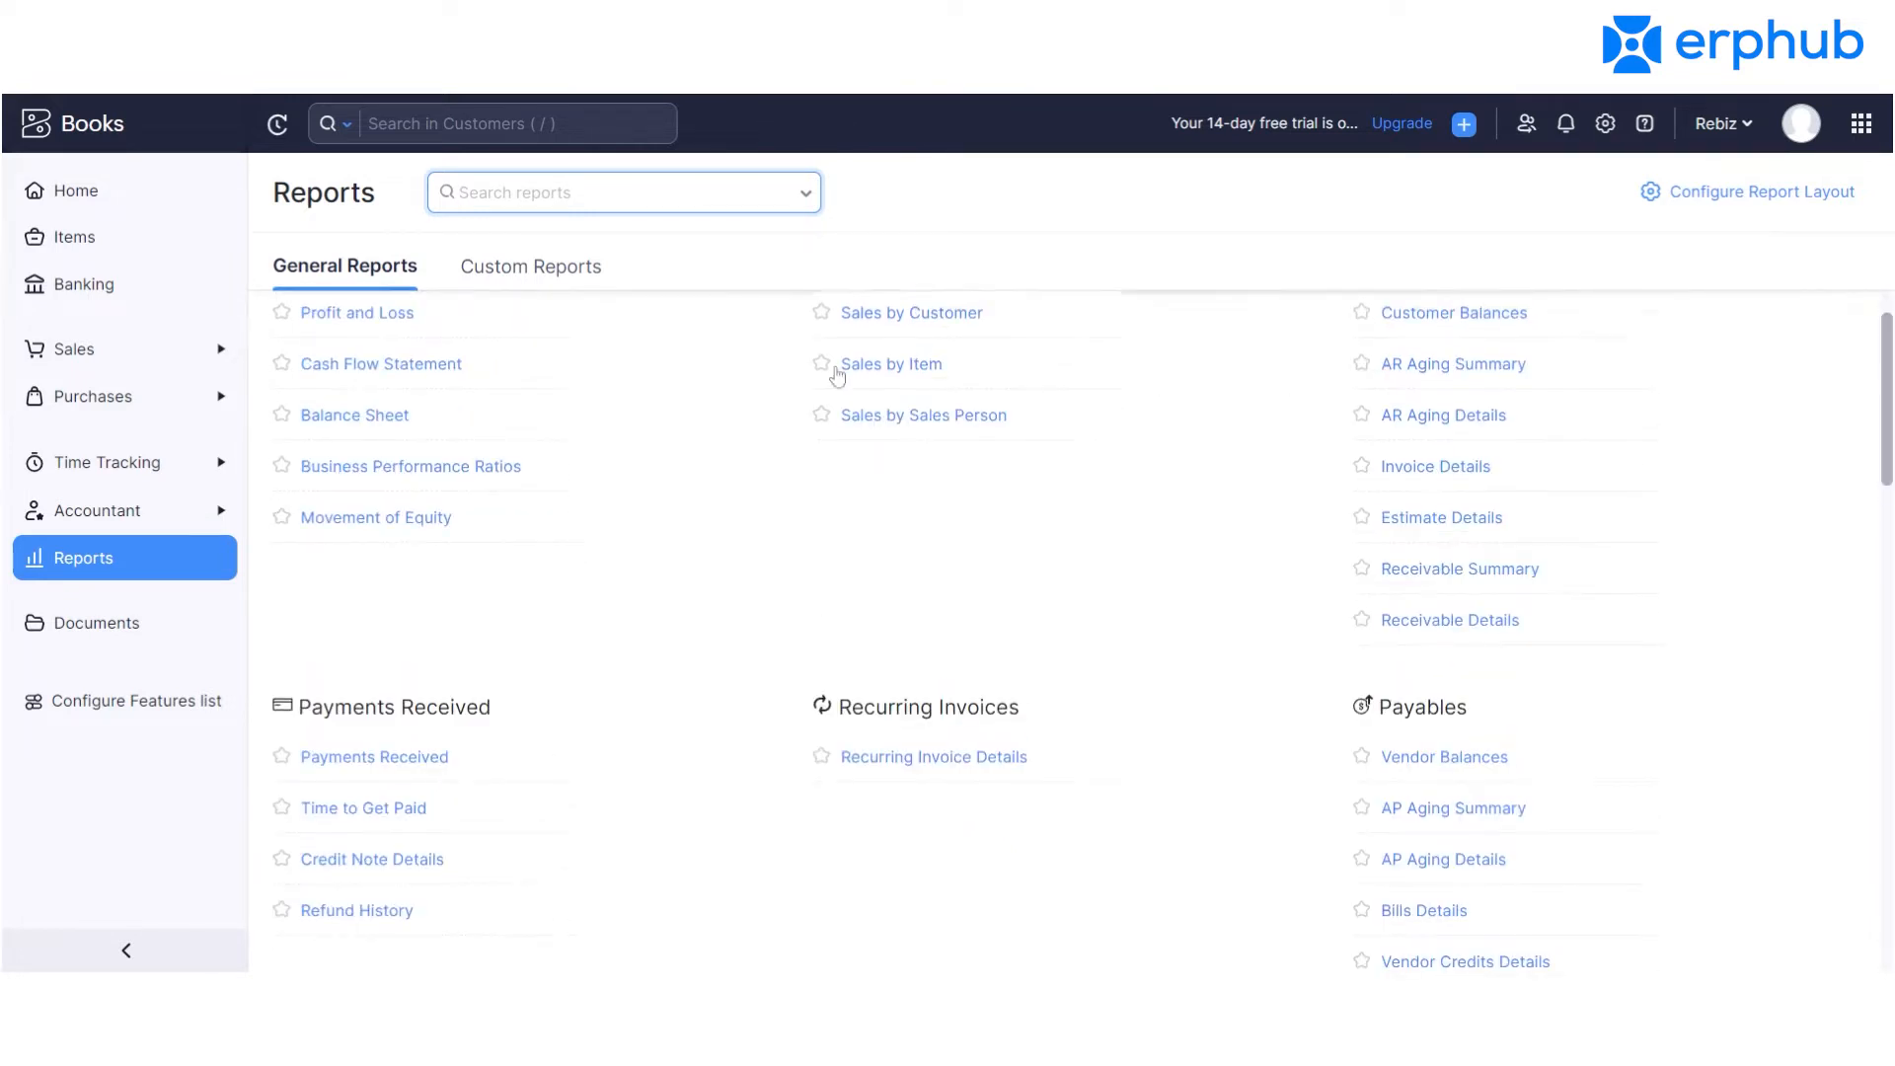
scroll(1673, 335, "up", 2)
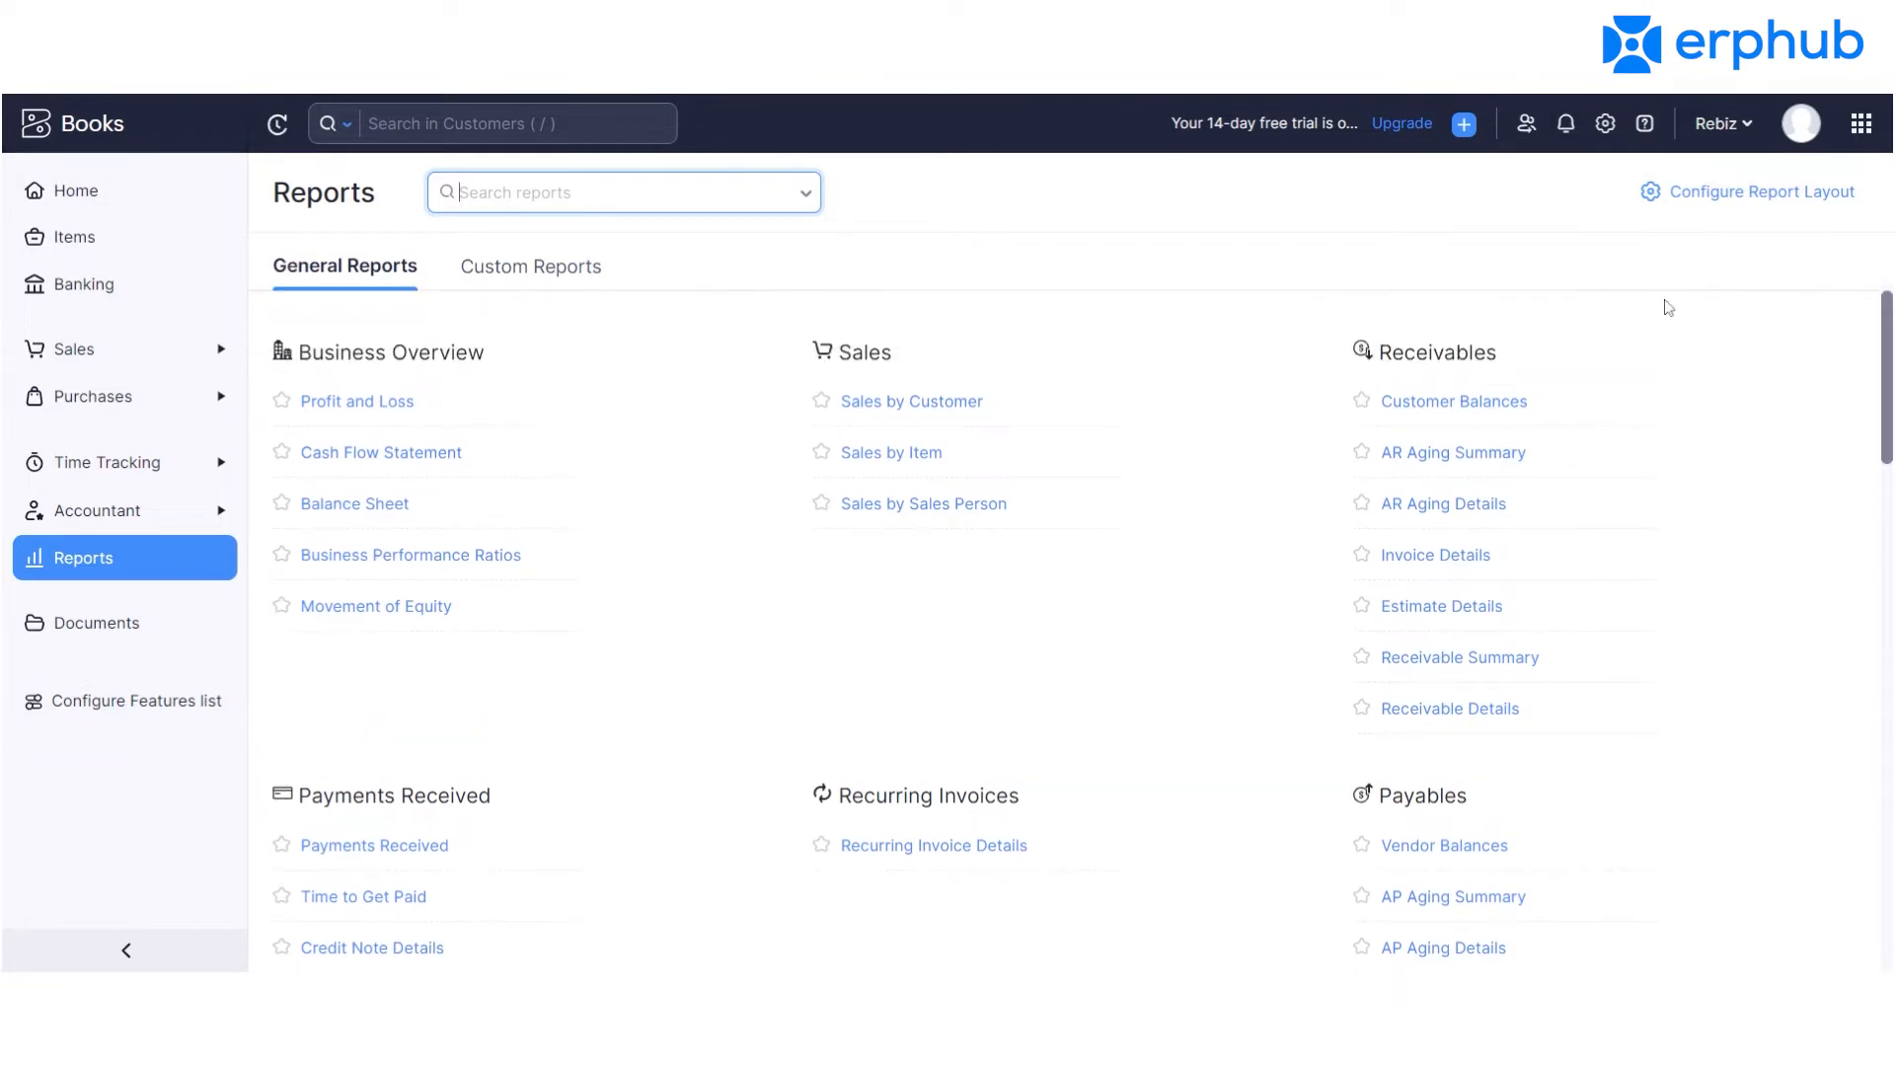
left_click(379, 406)
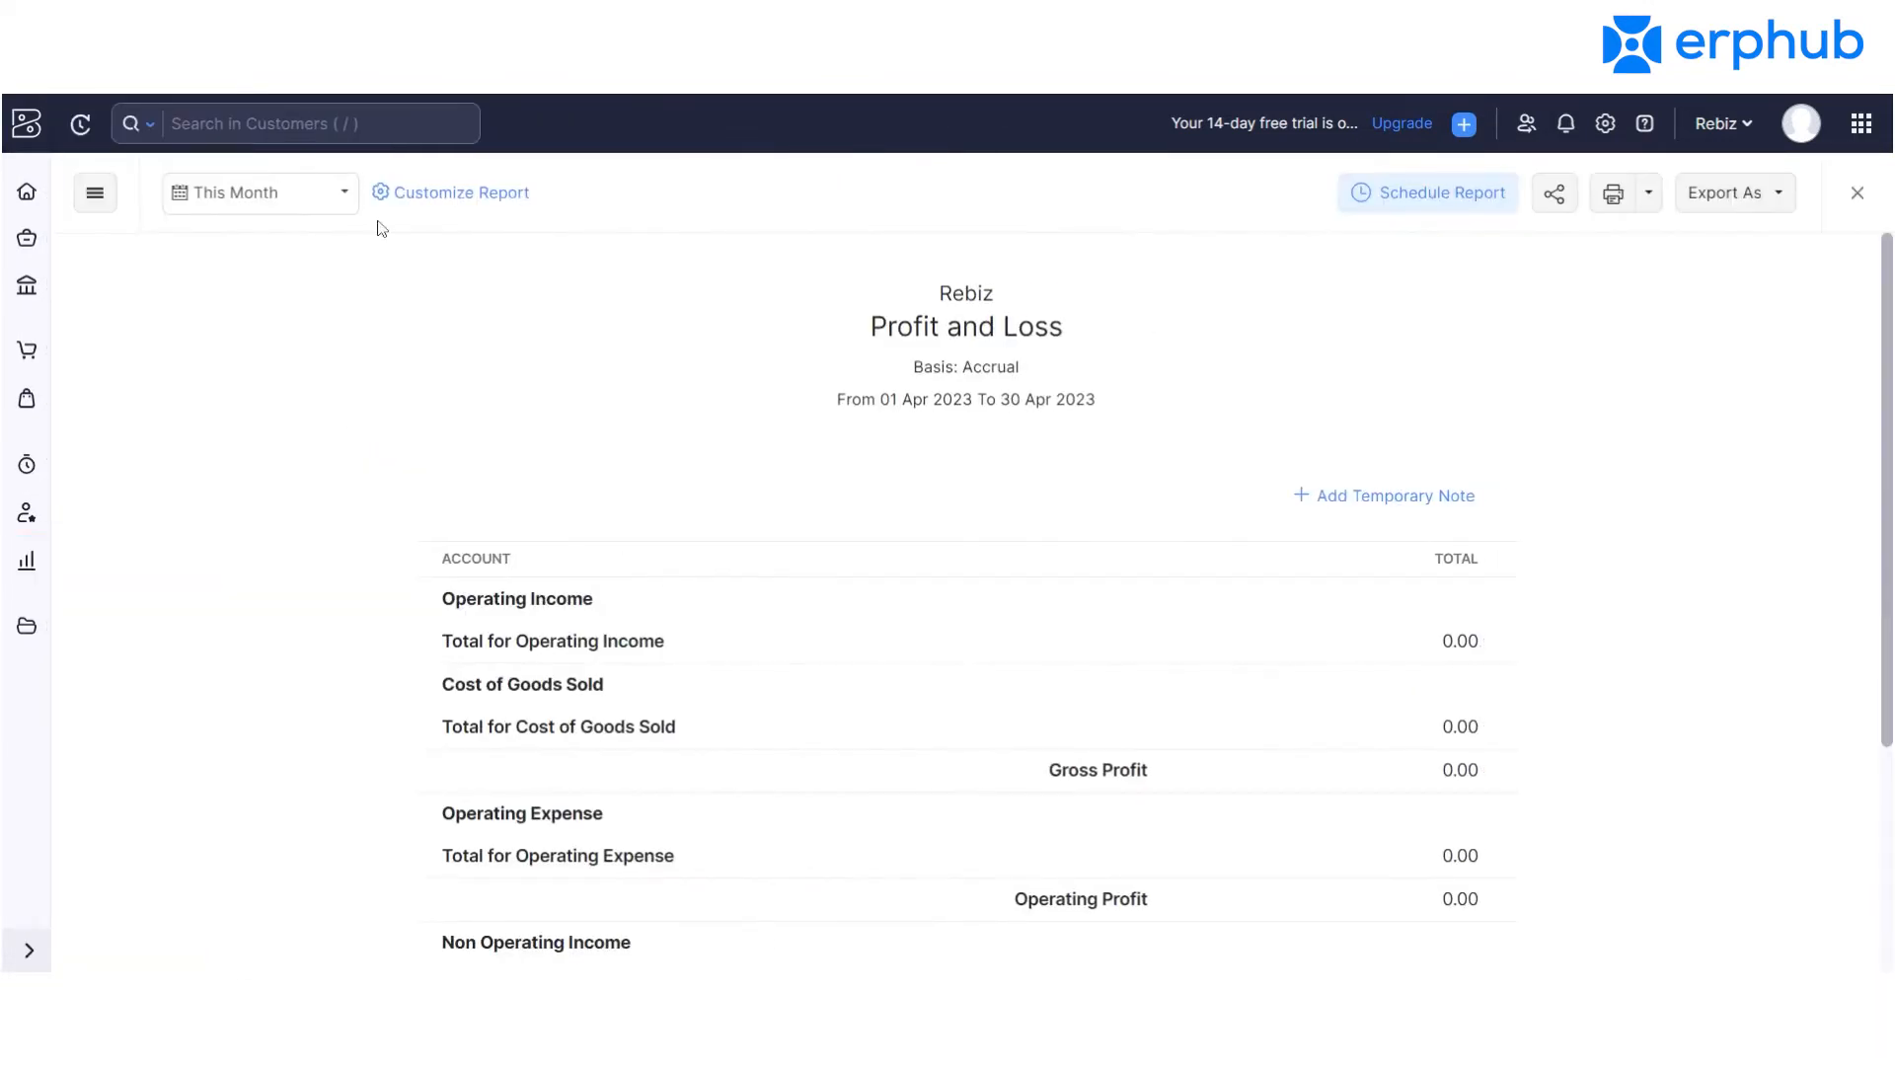
Look through the available date range options for the Profit and Loss report, keeping This Month.
left_click(254, 205)
left_click(323, 199)
left_click(324, 198)
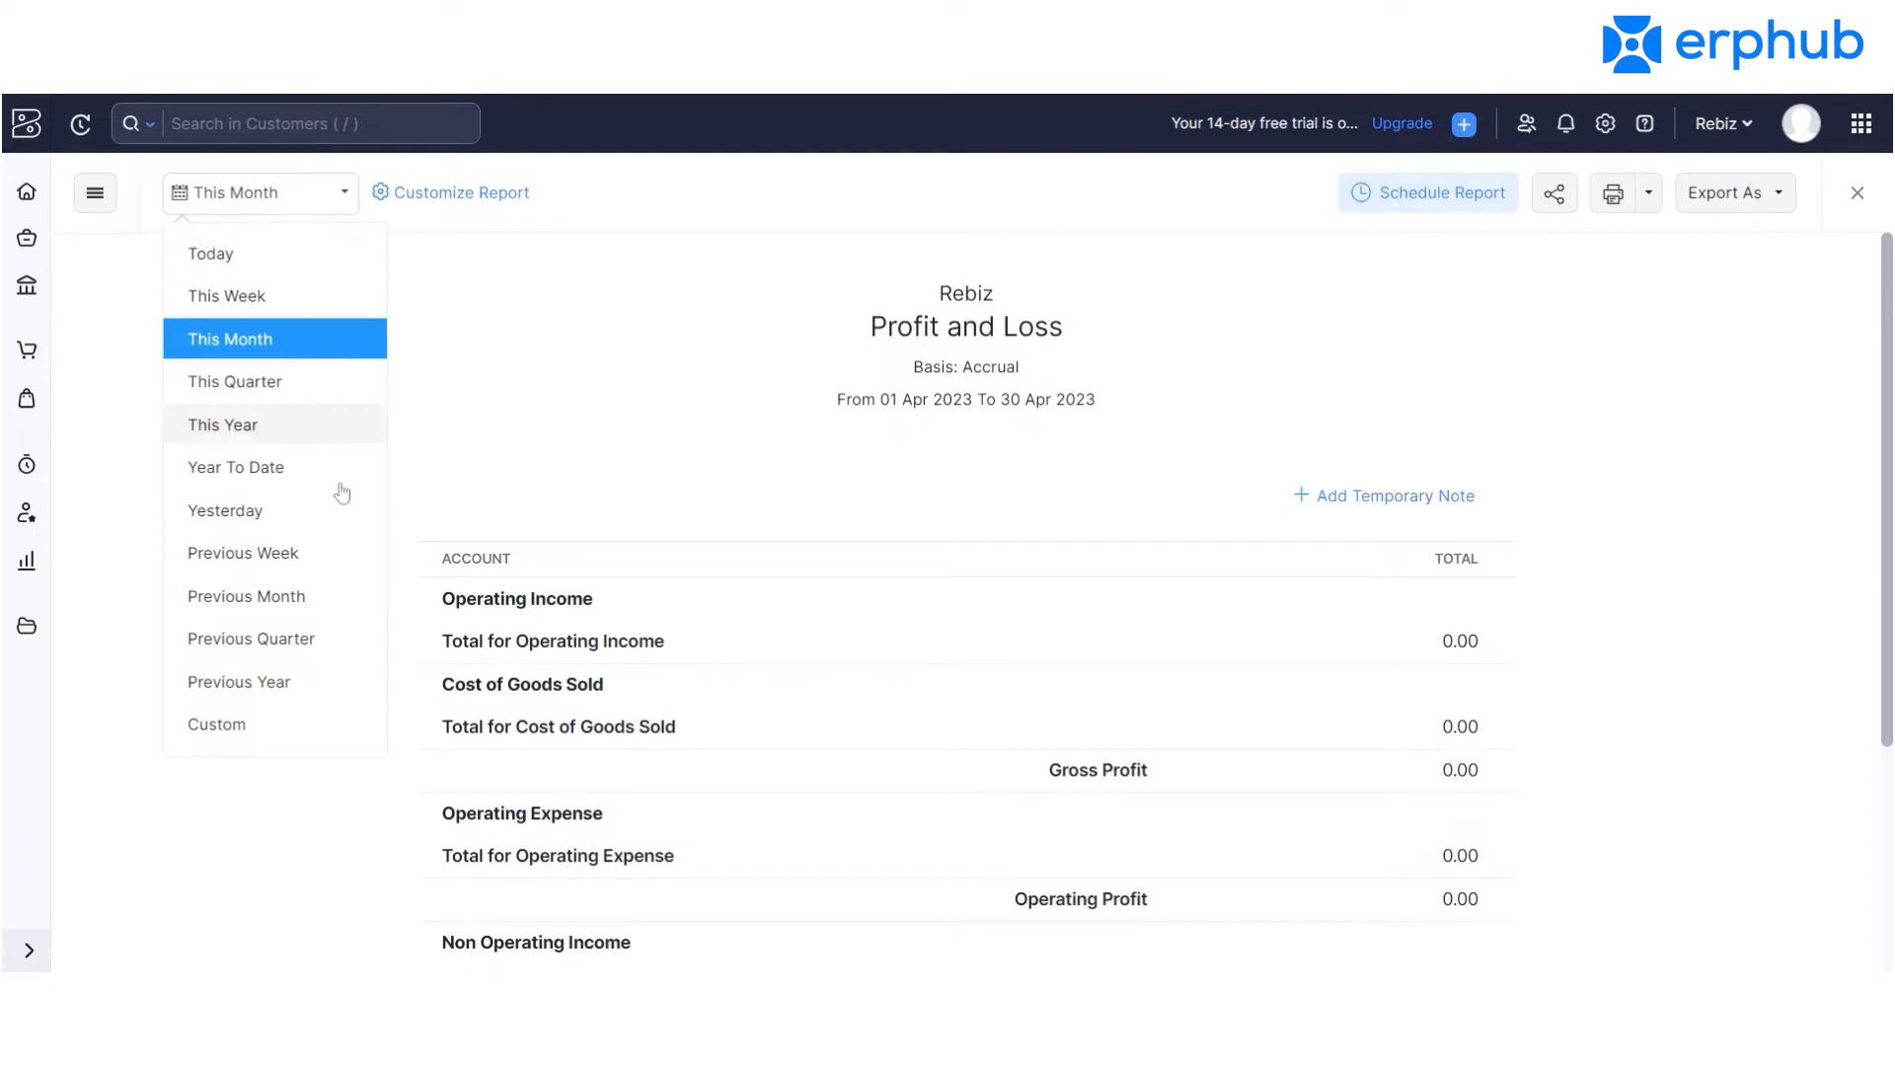
left_click(468, 289)
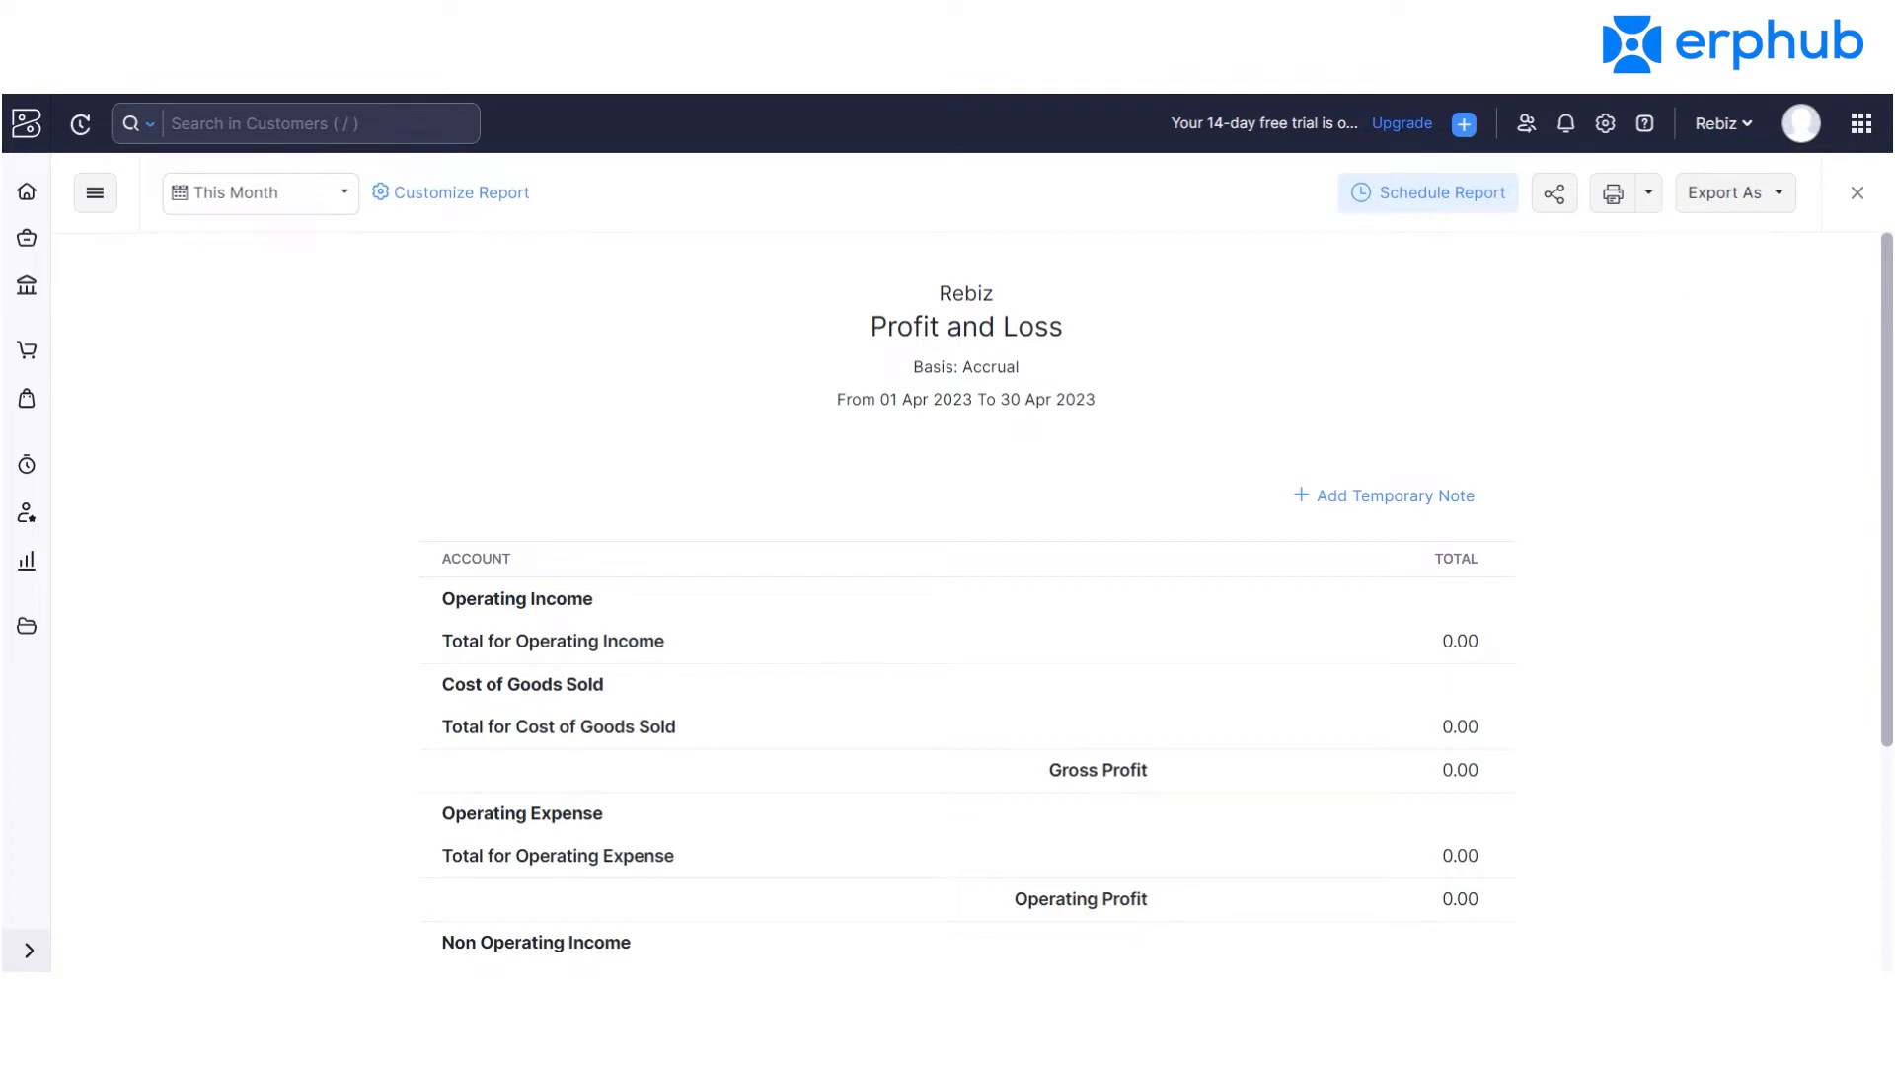
View the account profile with its organizations, and open the help options.
left_click(1801, 126)
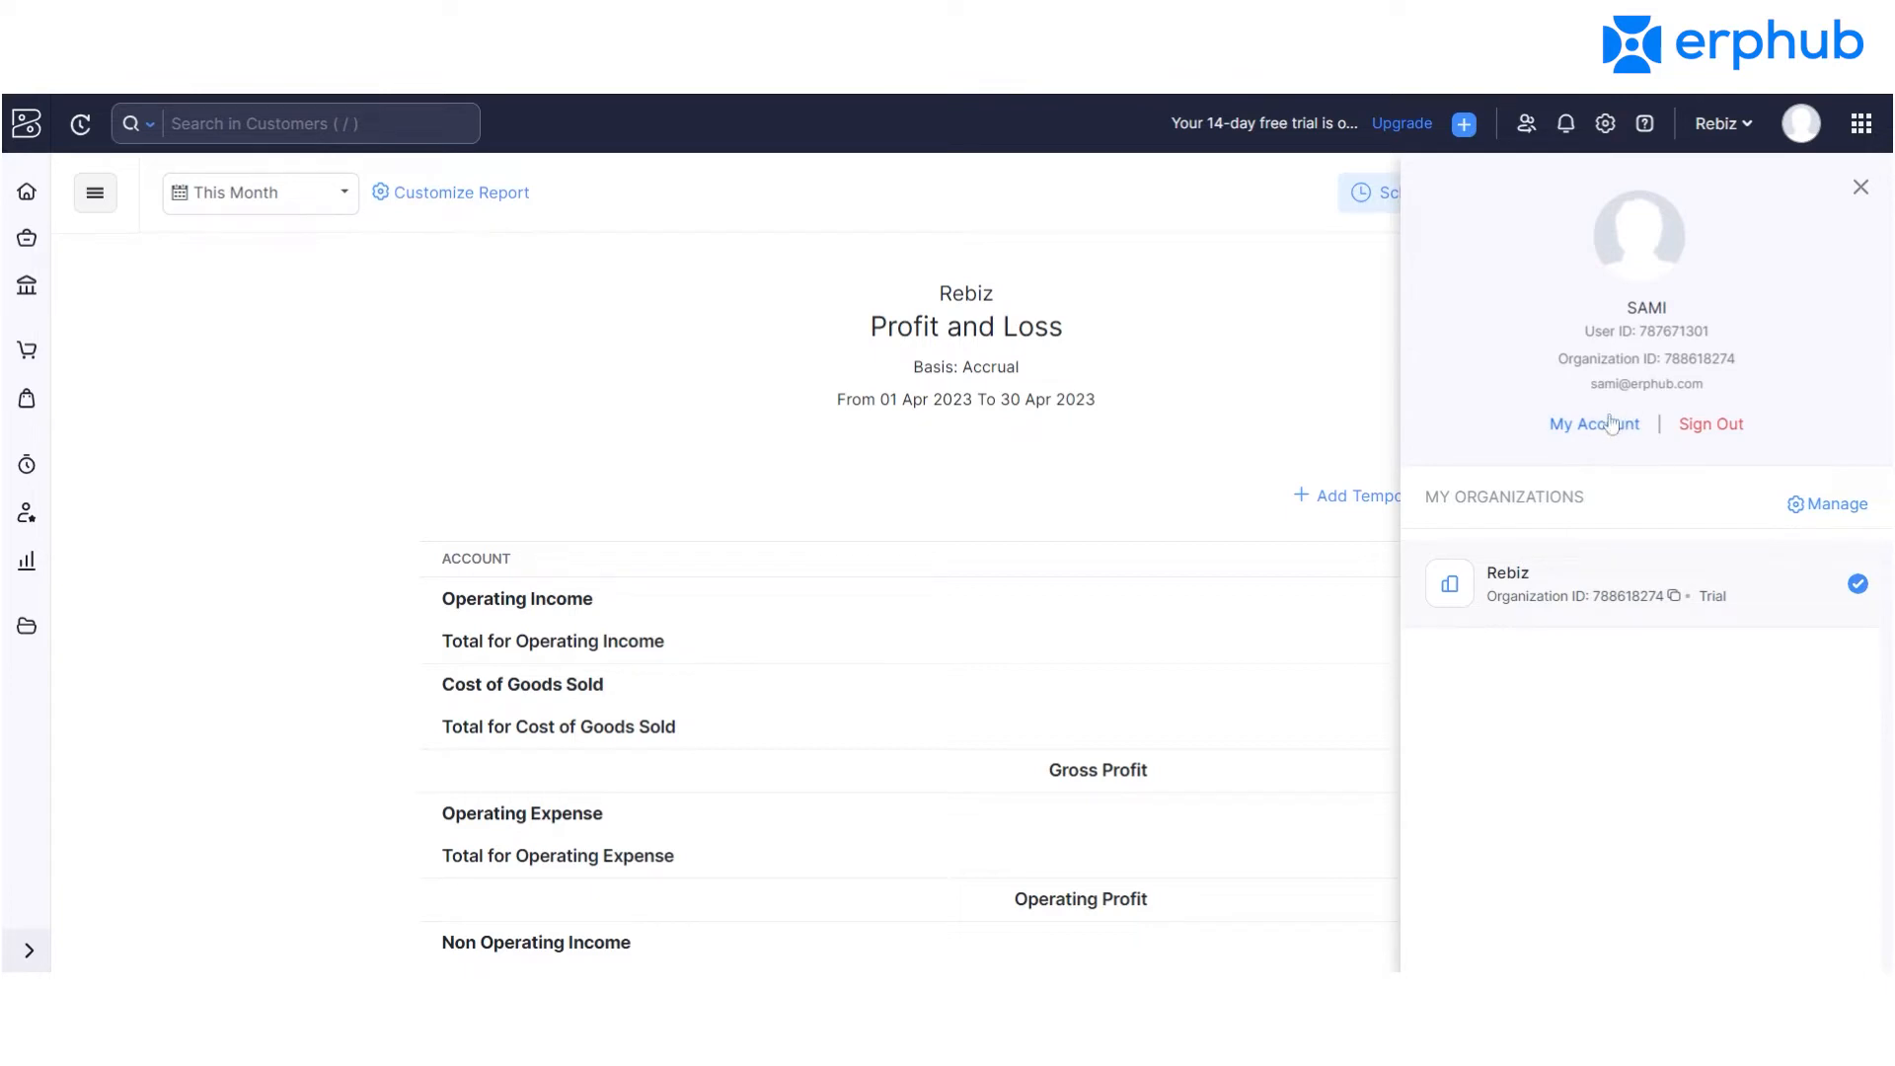
left_click(1645, 126)
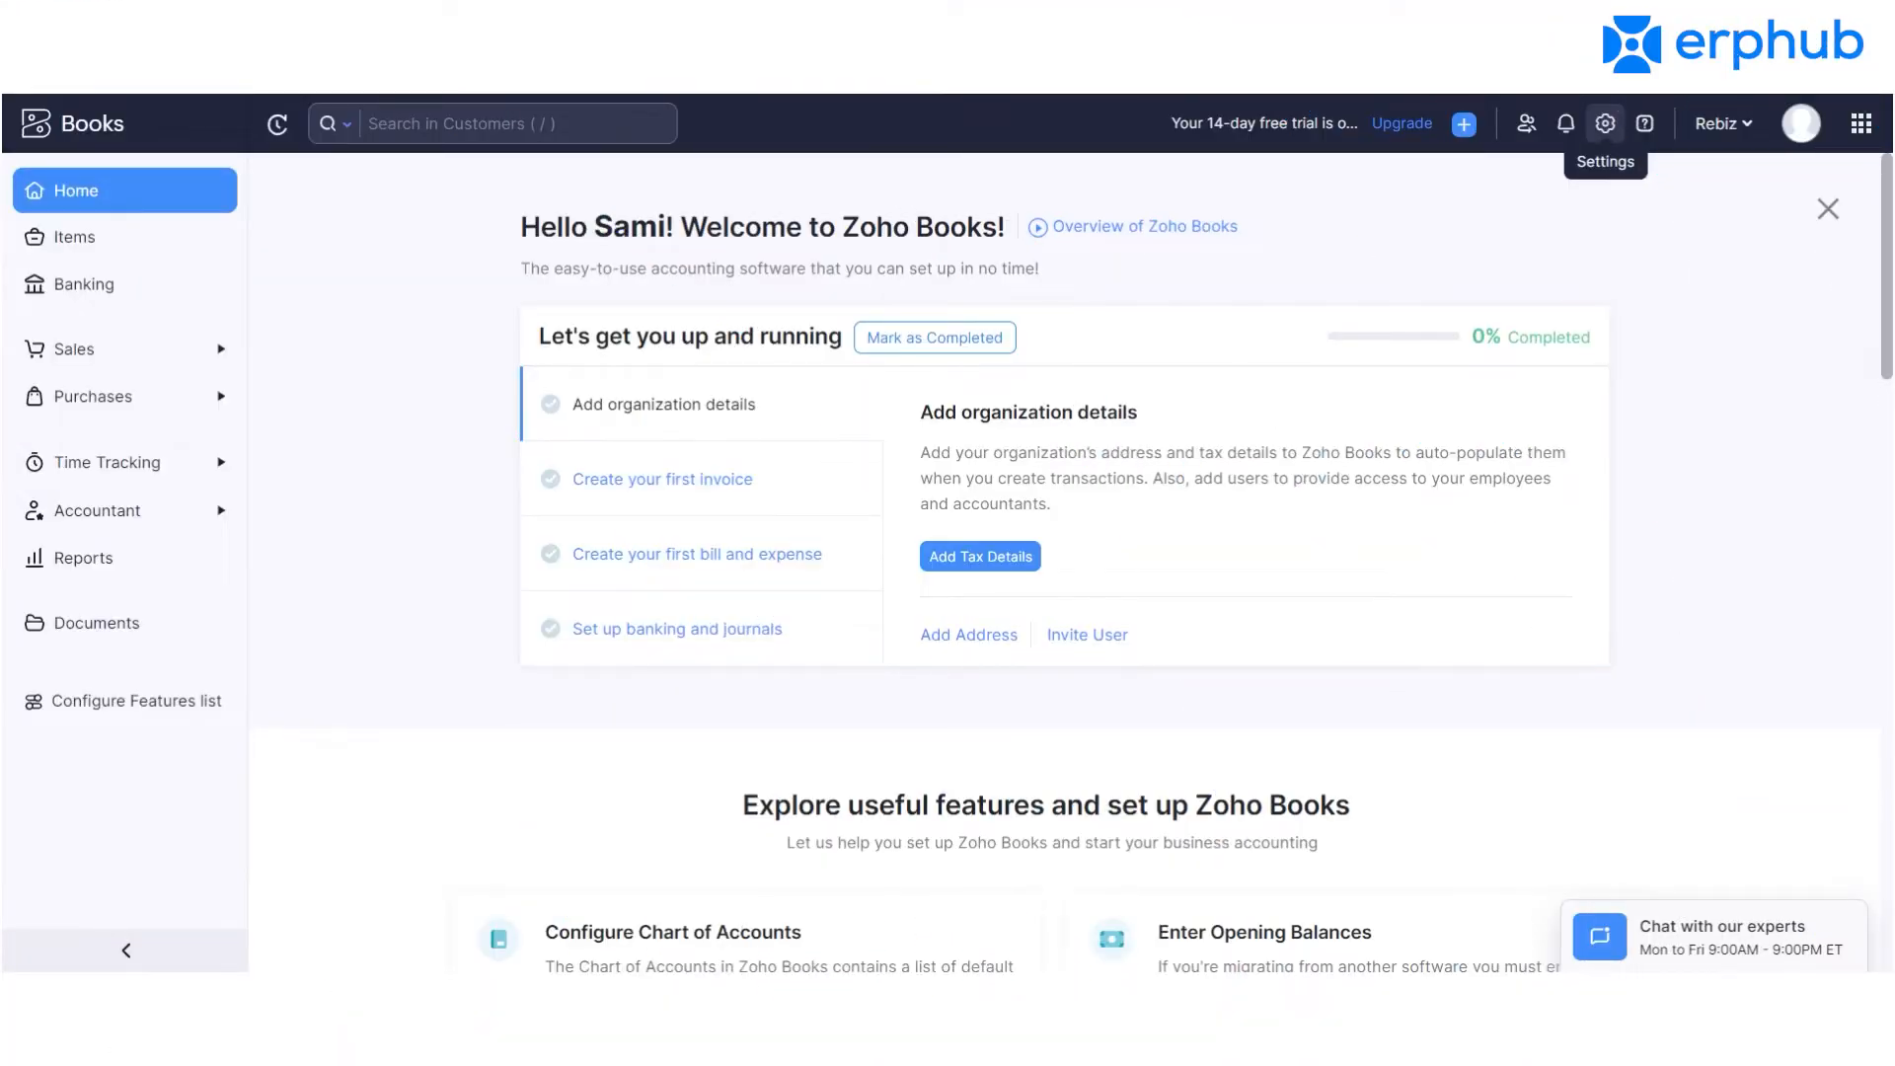
Open the Organization Profile settings and review the address, primary contact, fiscal year, report basis, time zone, date format and tax ID fields.
left_click(1607, 127)
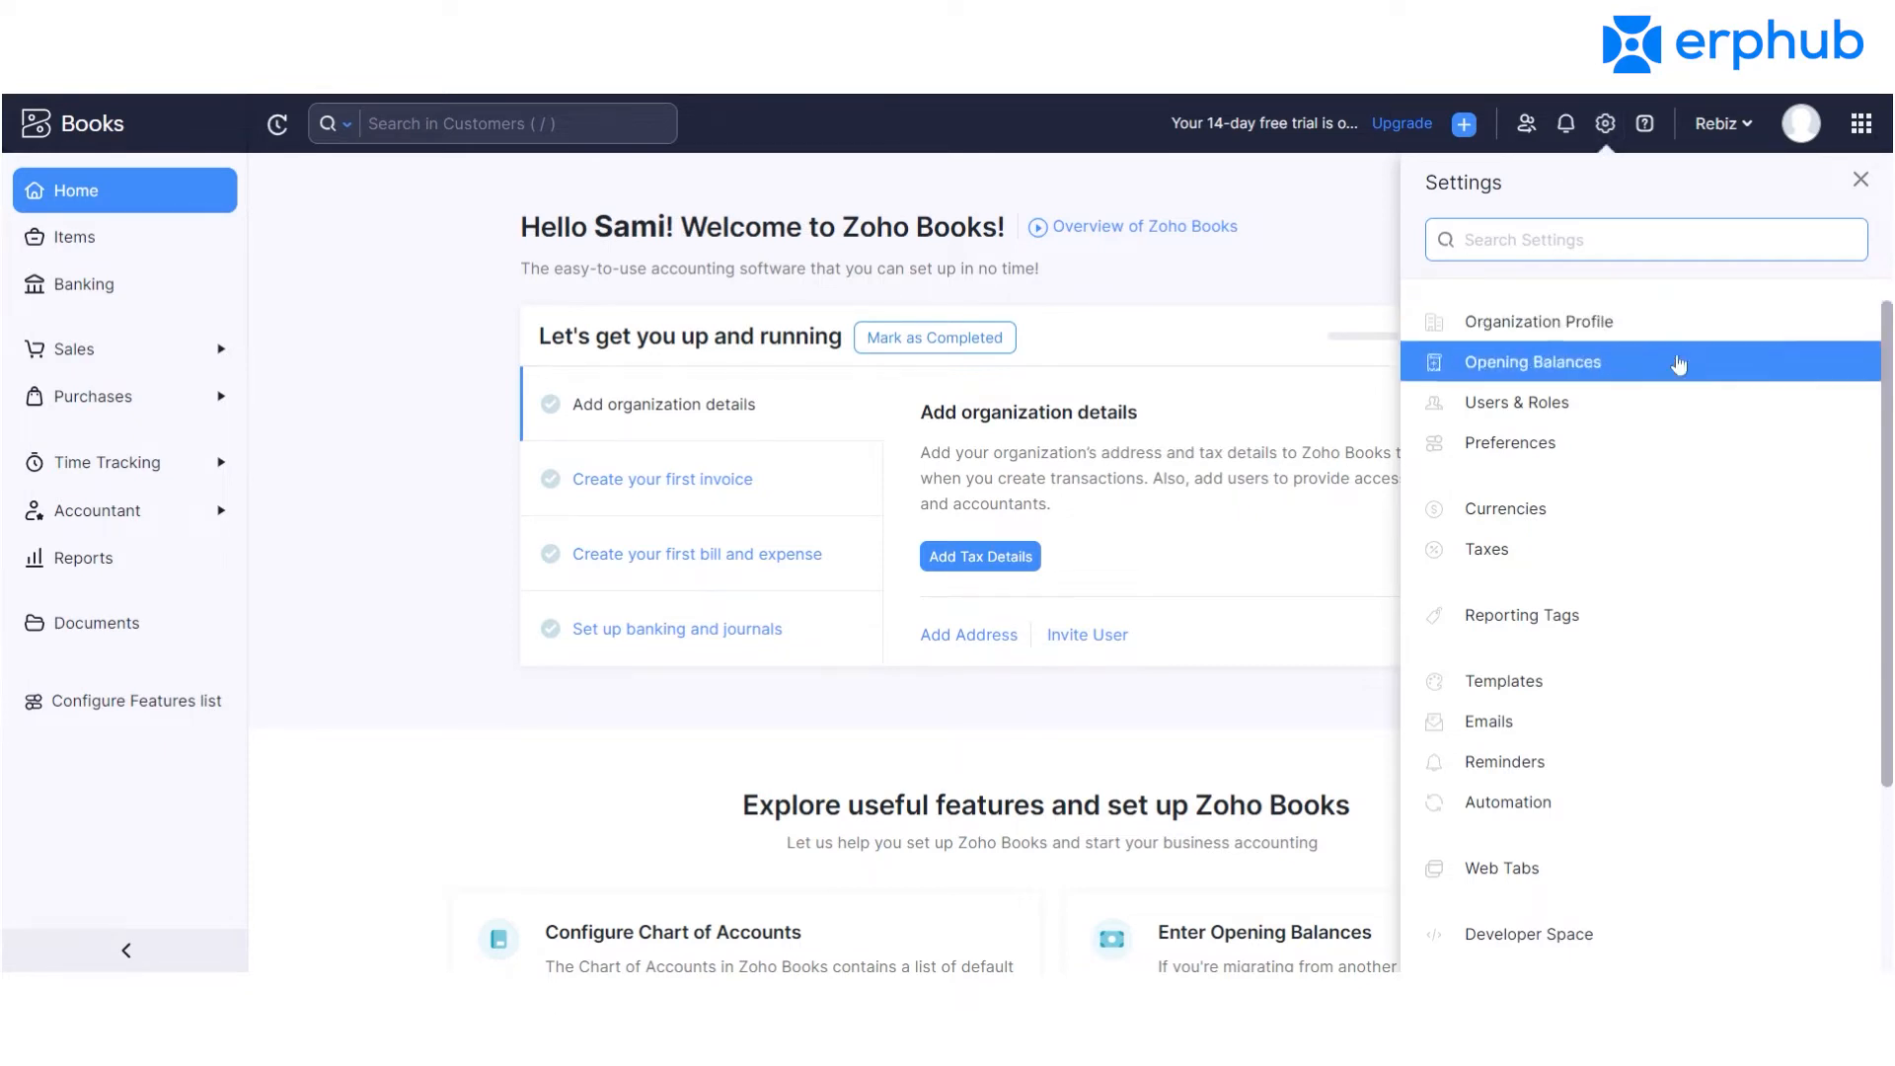
left_click(1631, 340)
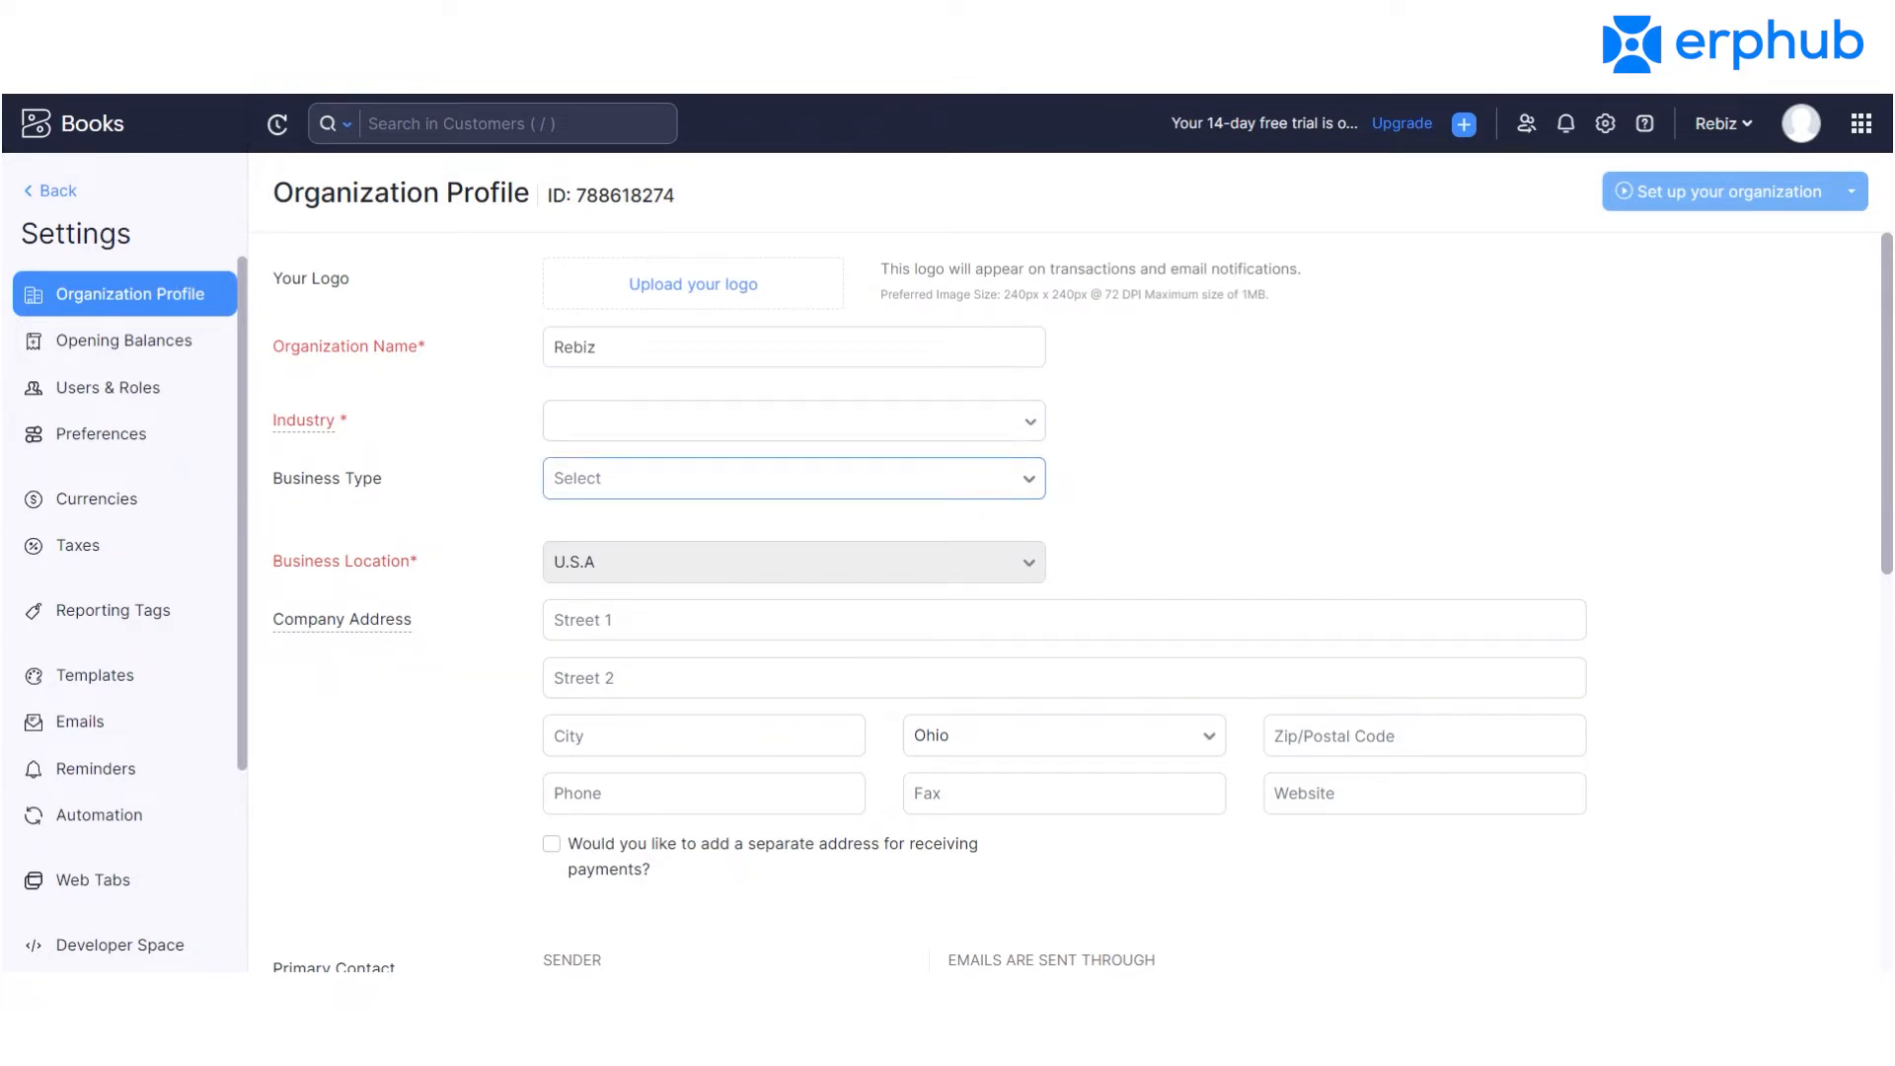
scroll(1130, 451, "down", 5)
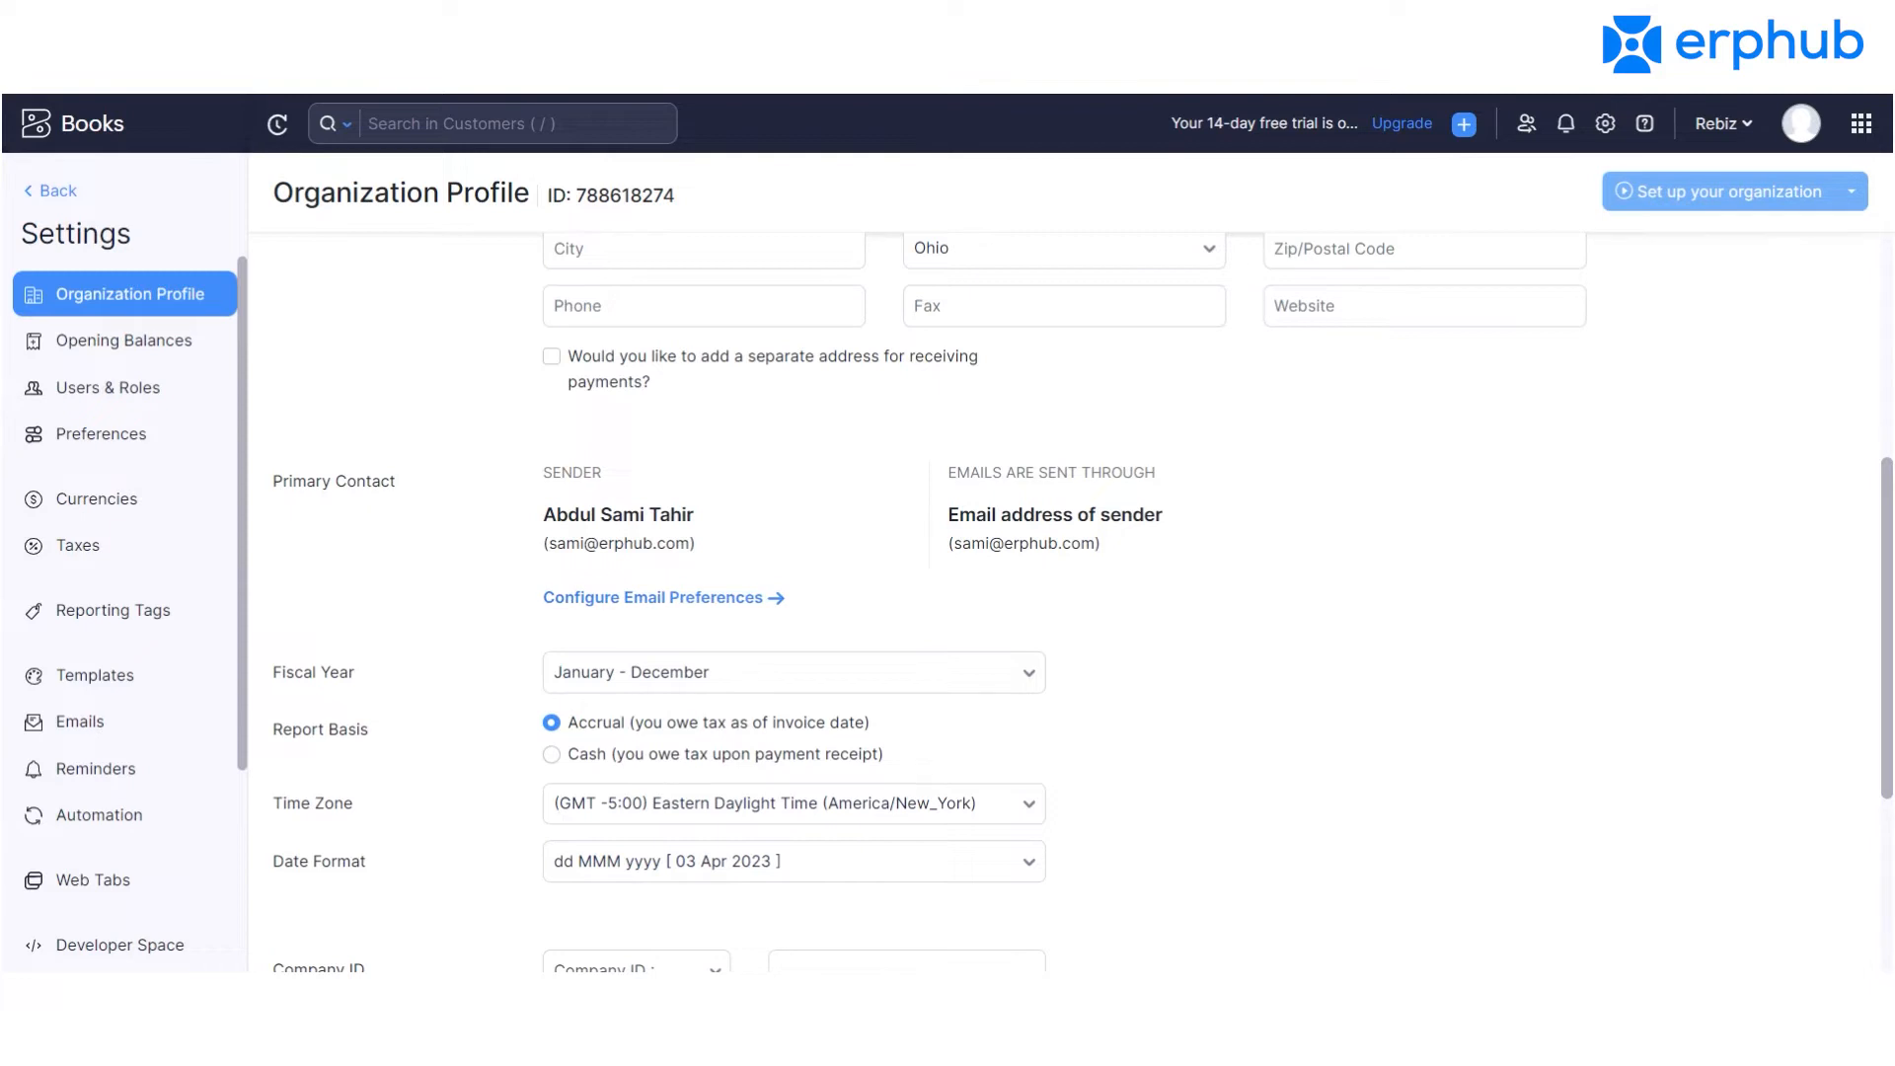
scroll(1486, 683, "down", 2)
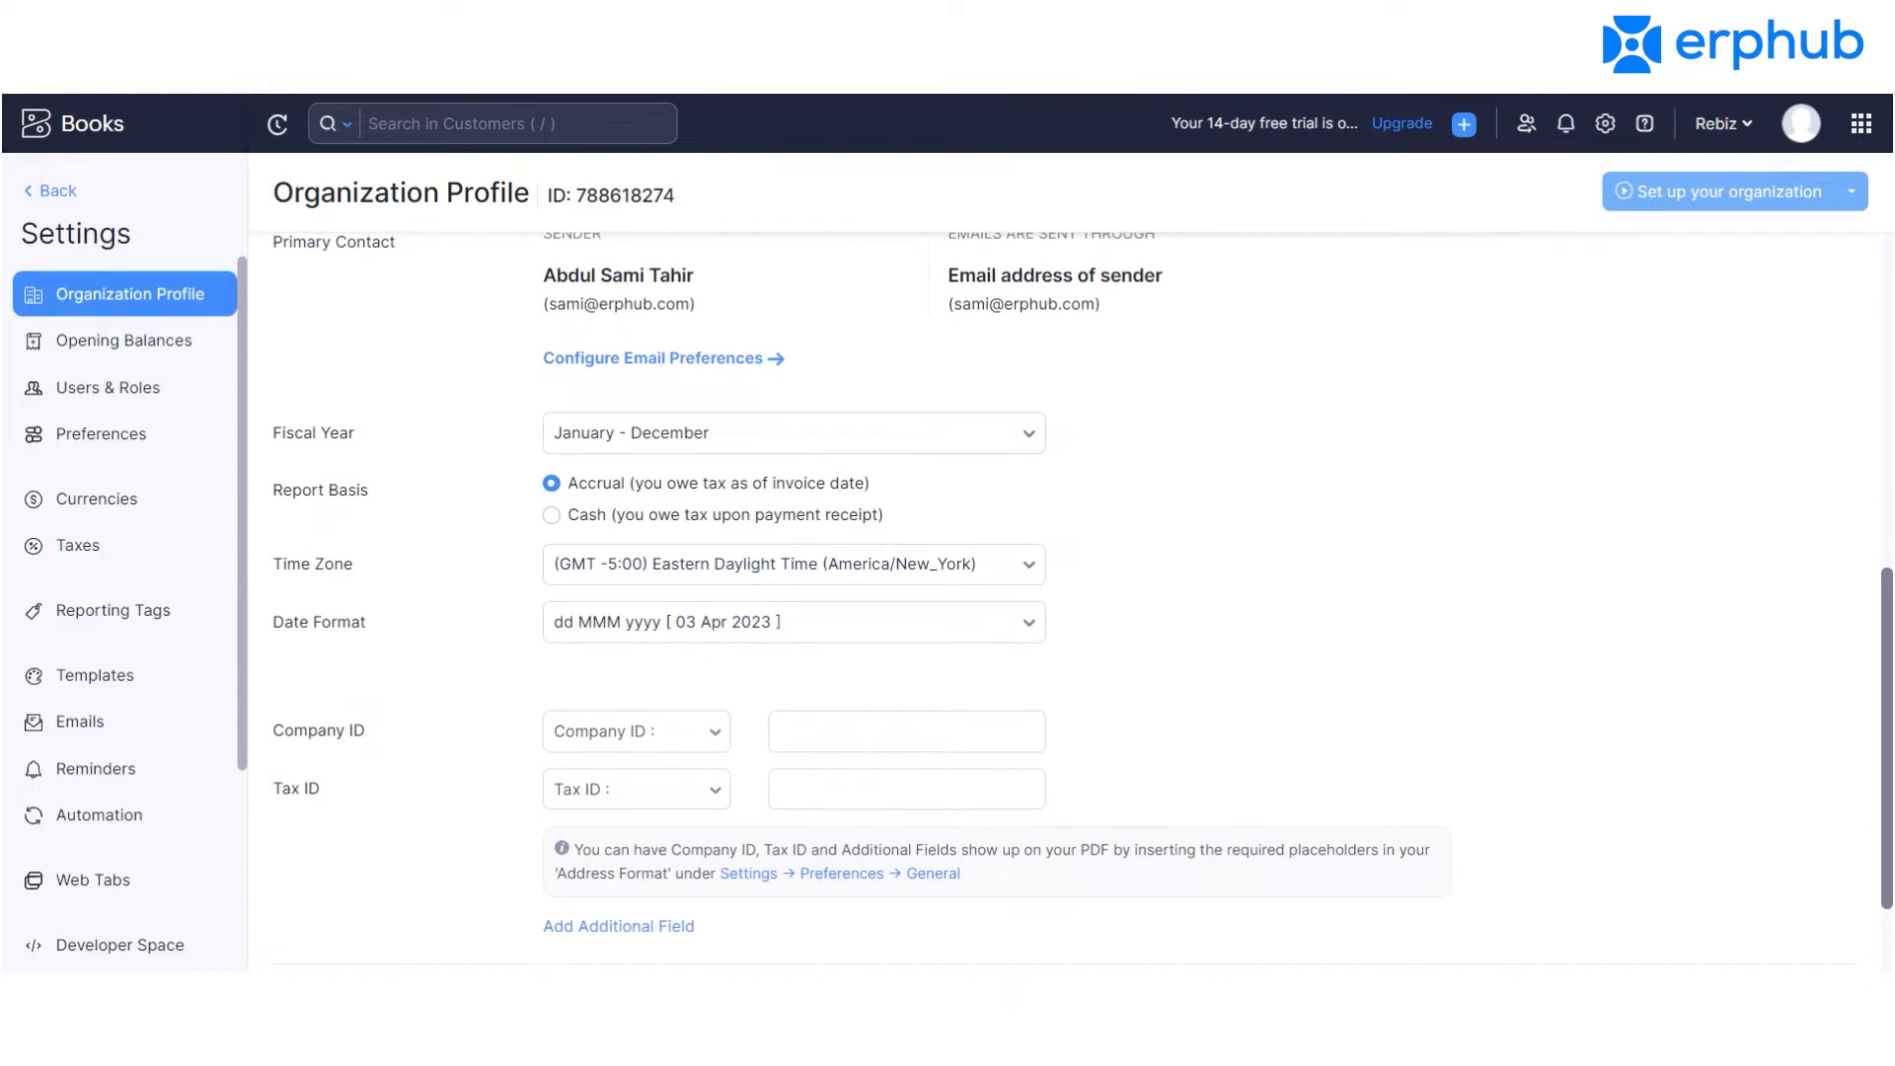
scroll(1064, 602, "down", 1)
left_click_drag(316, 478, 407, 483)
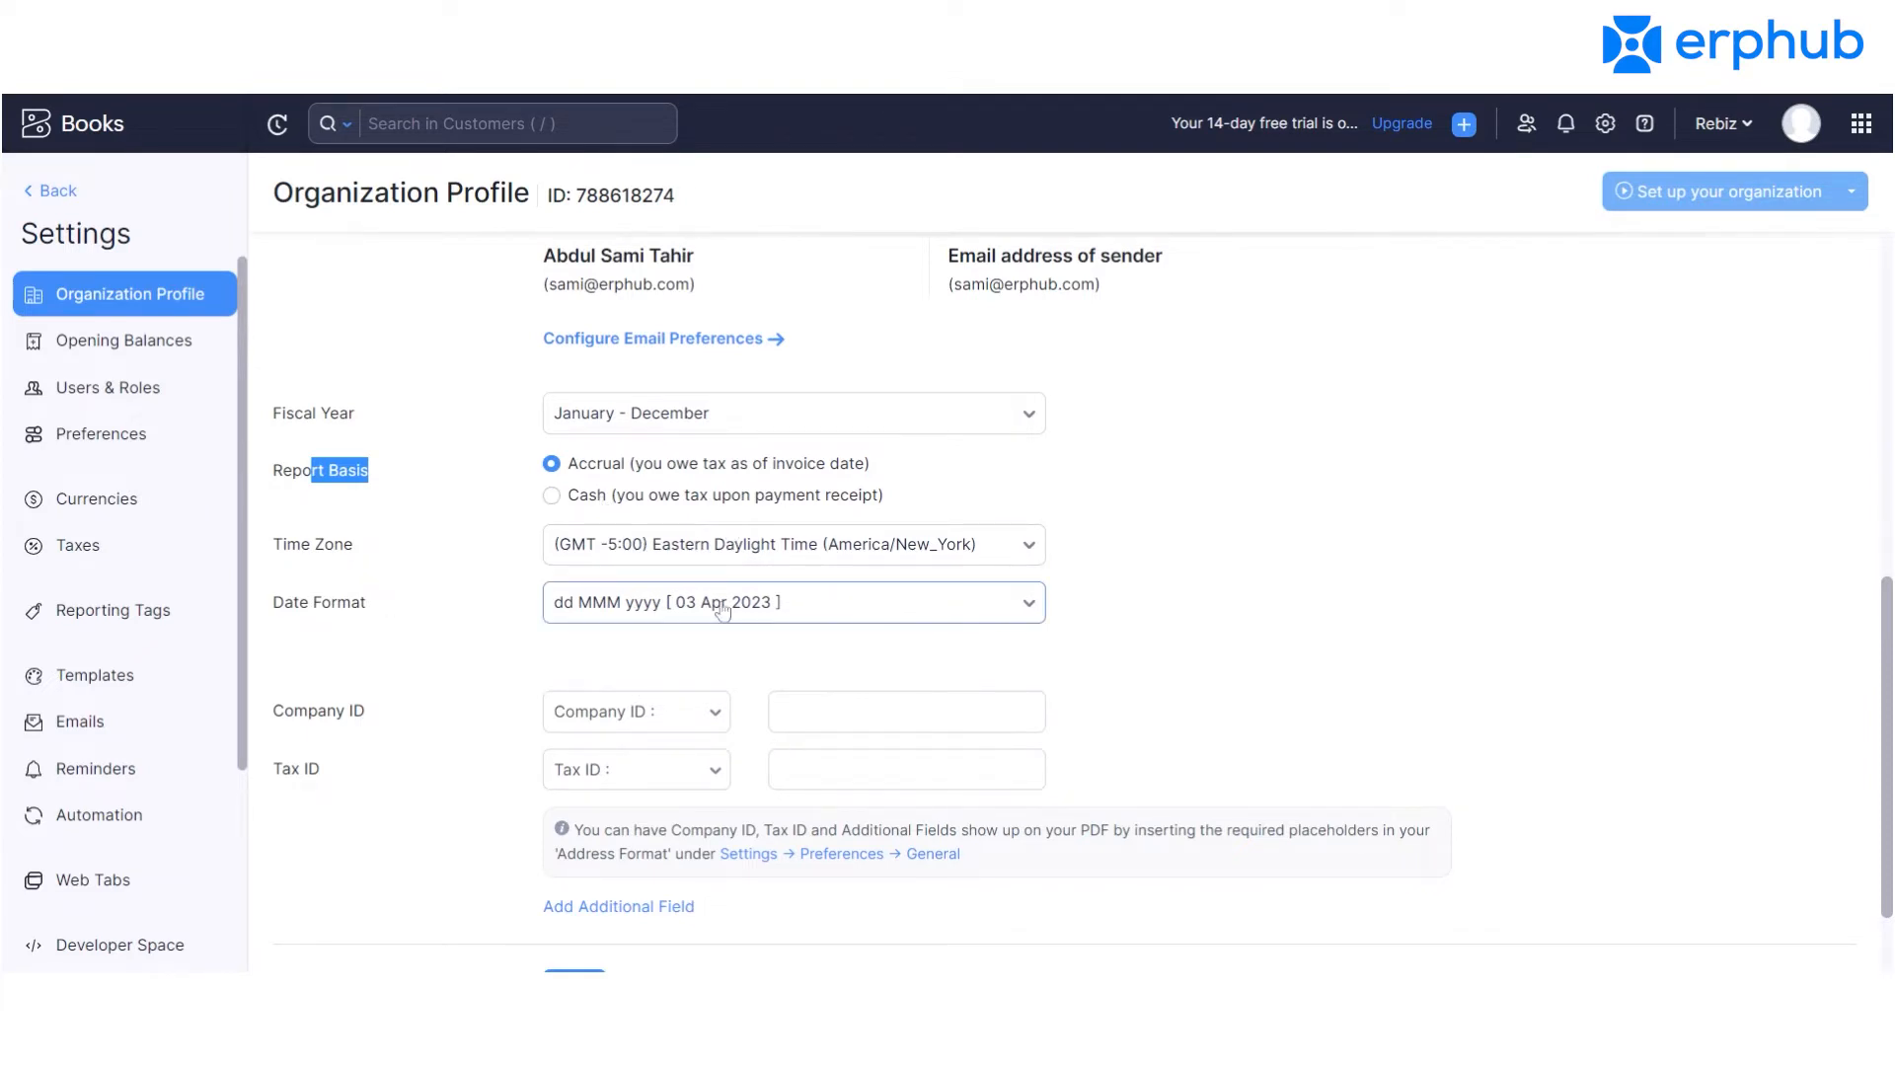
scroll(1700, 559, "up", 7)
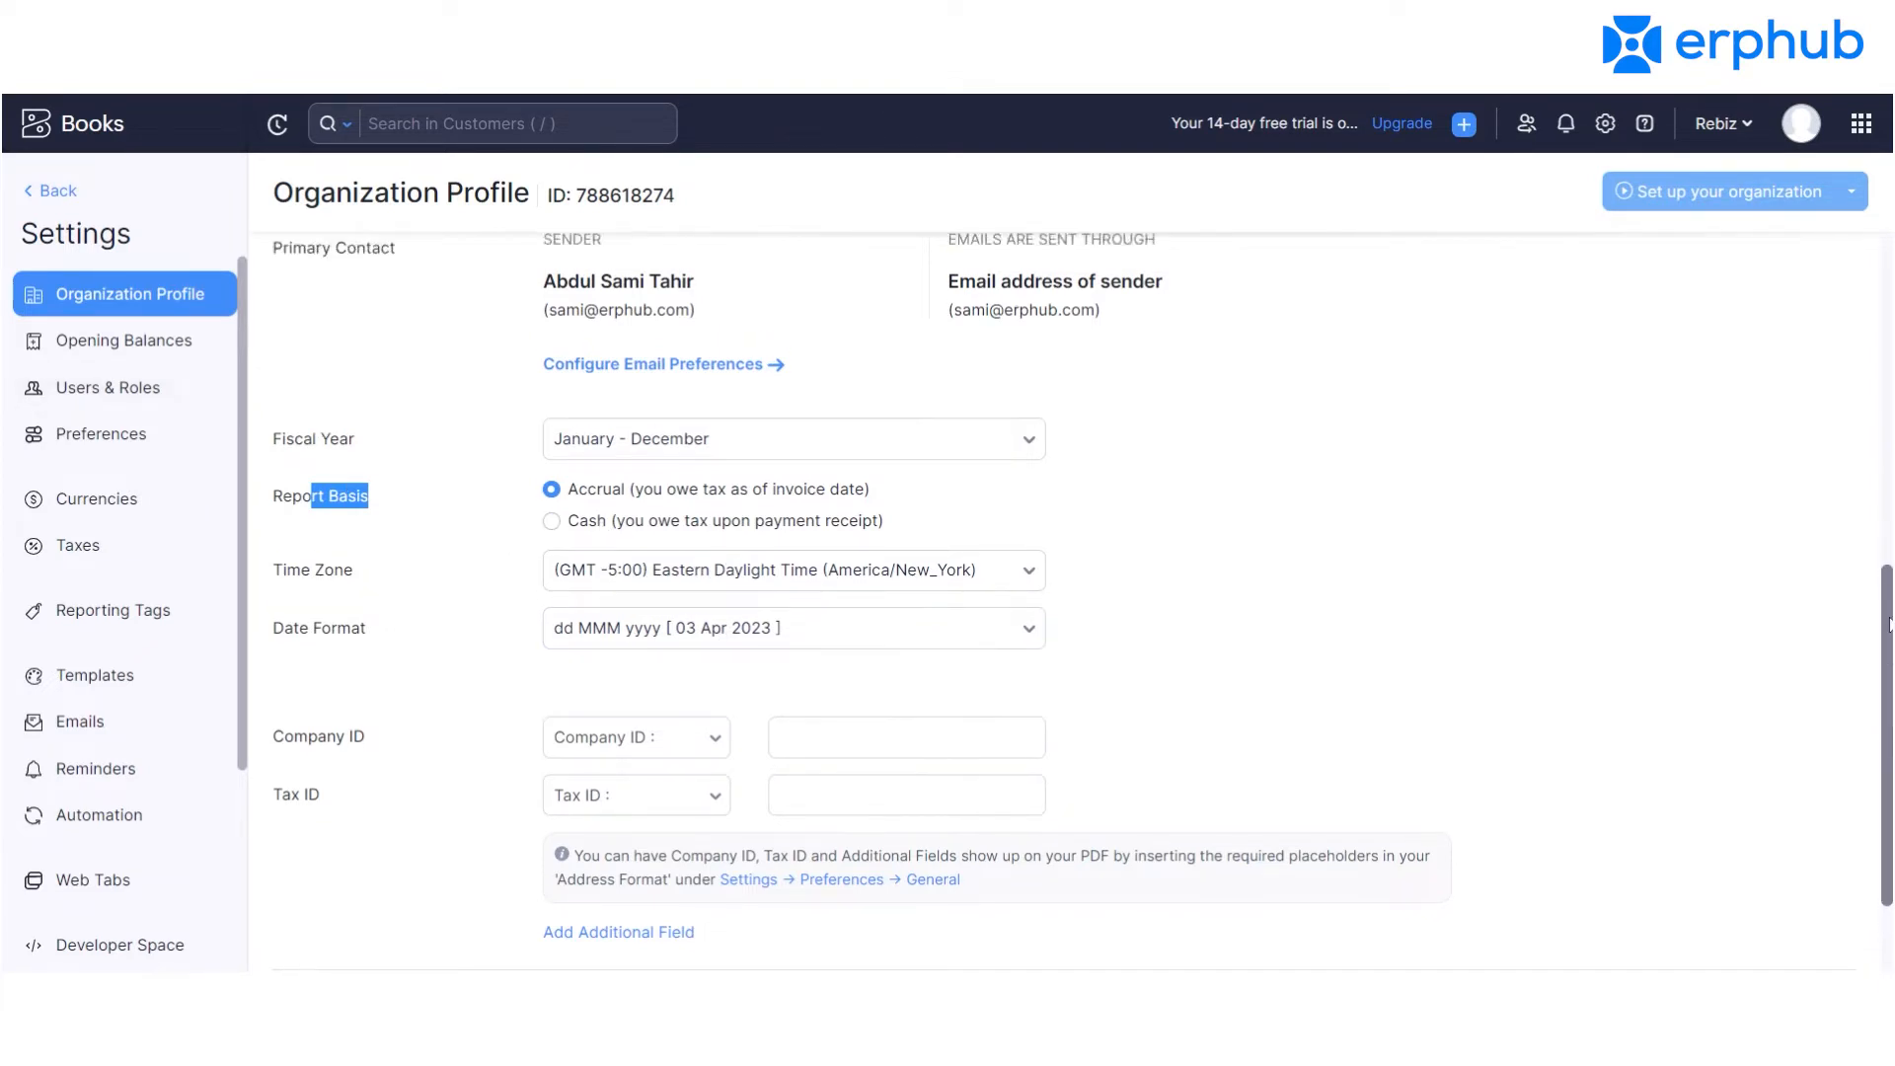
scroll(1701, 558, "down", 7)
scroll(1890, 807, "down", 2)
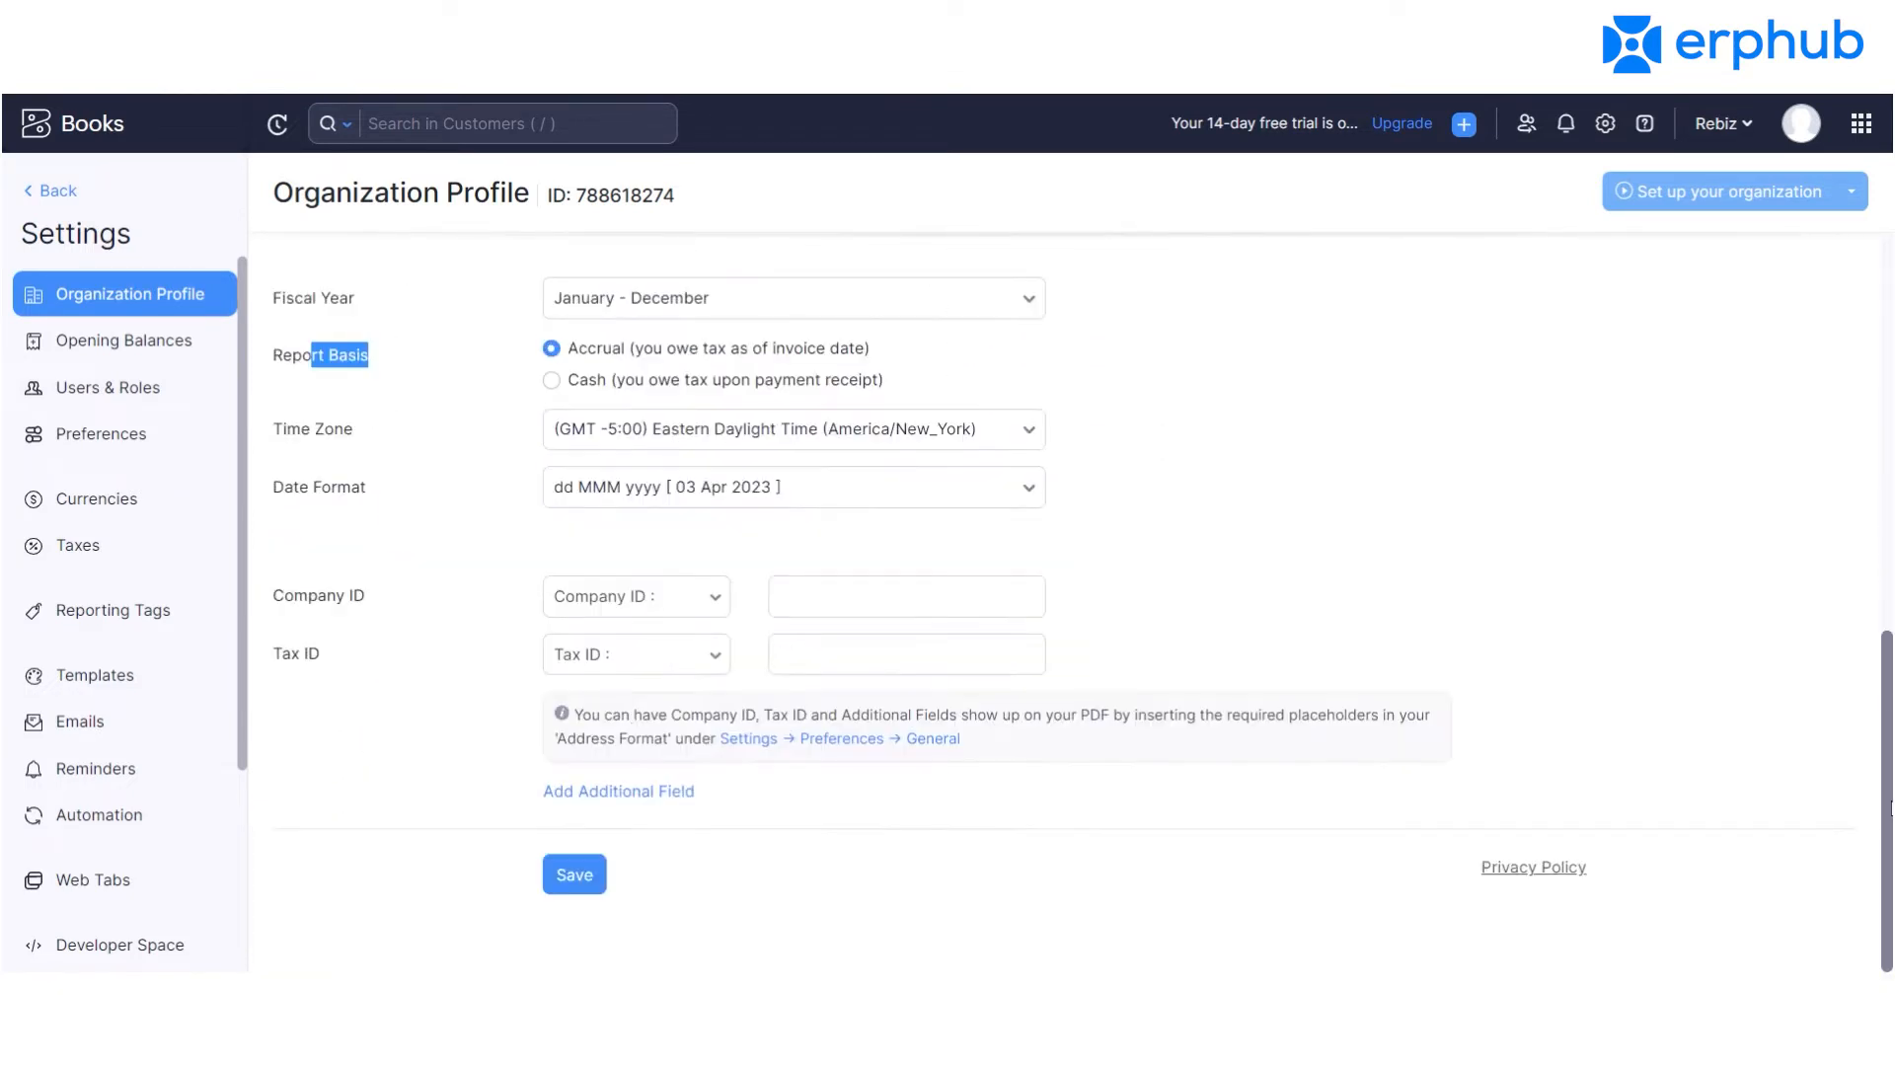
scroll(1891, 775, "up", 2)
scroll(1891, 775, "down", 2)
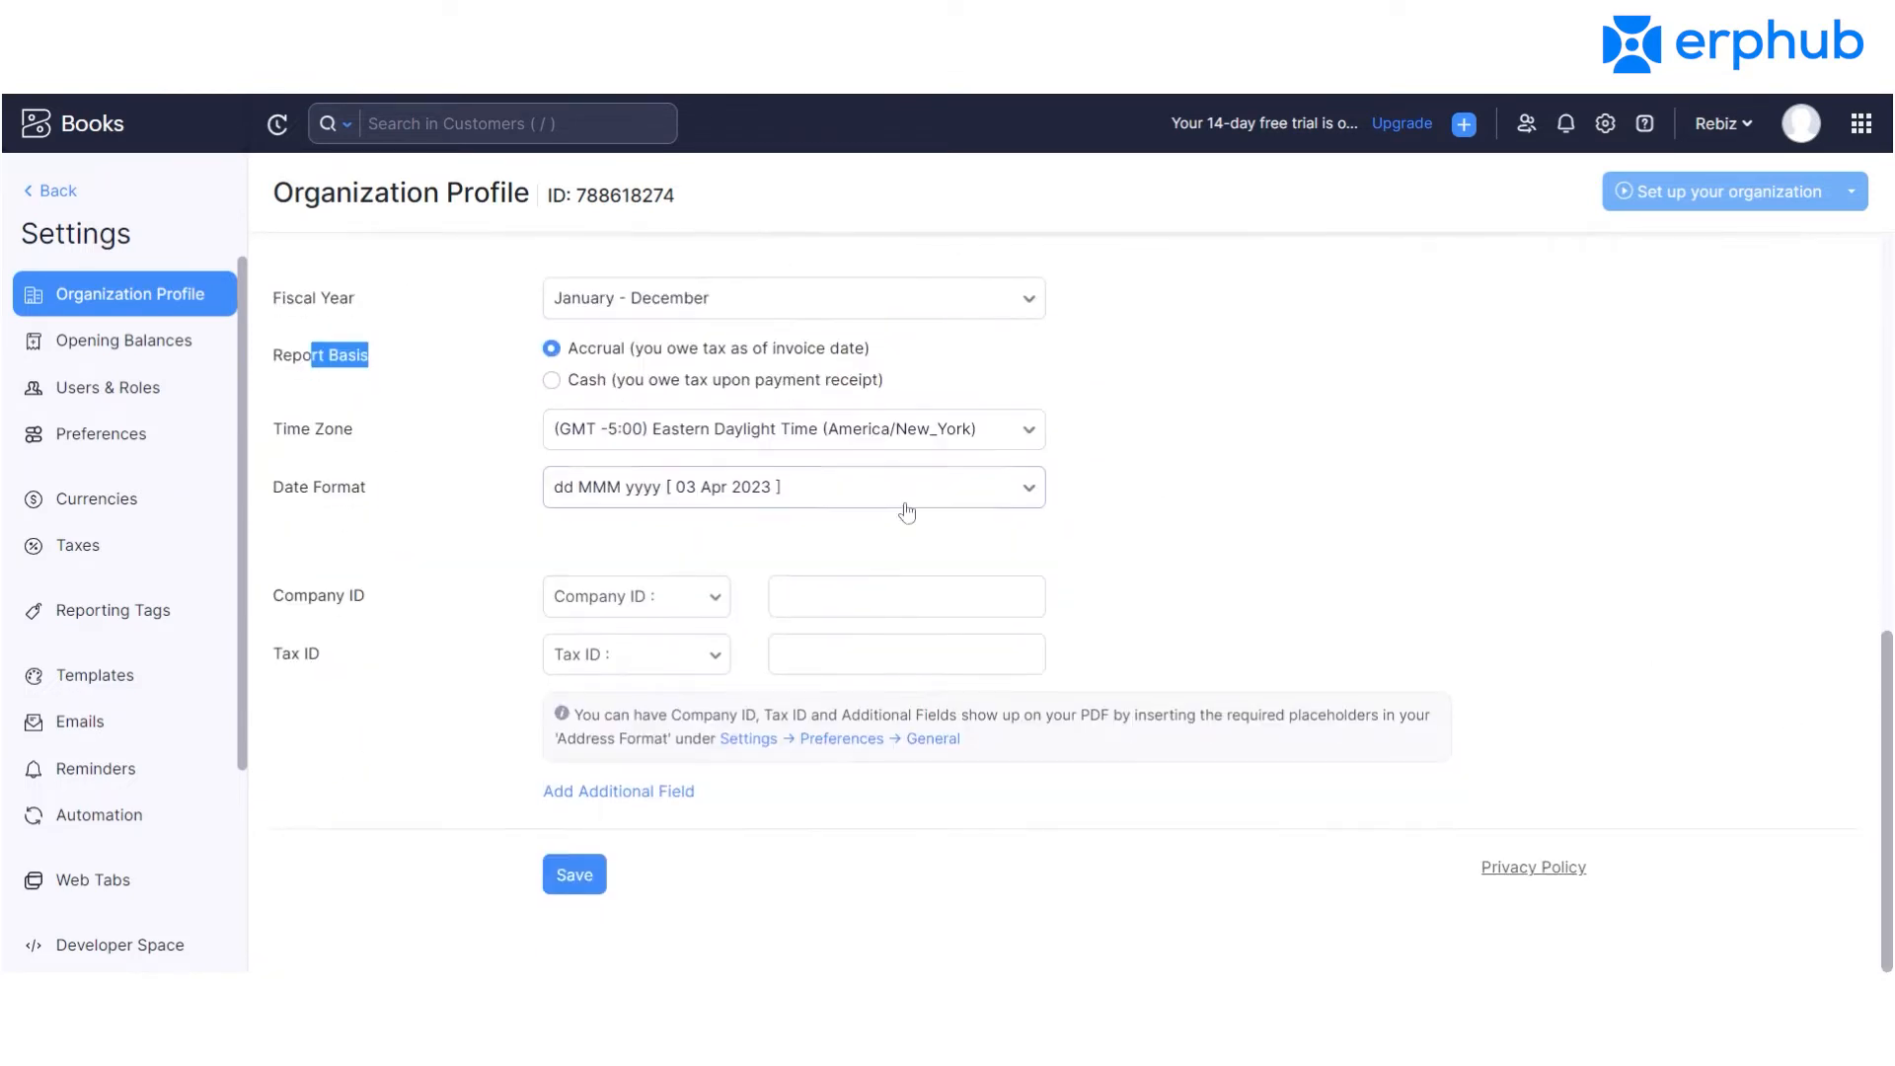
Open the Opening Balances settings and look through the checklist, migration date and account categories.
left_click(96, 342)
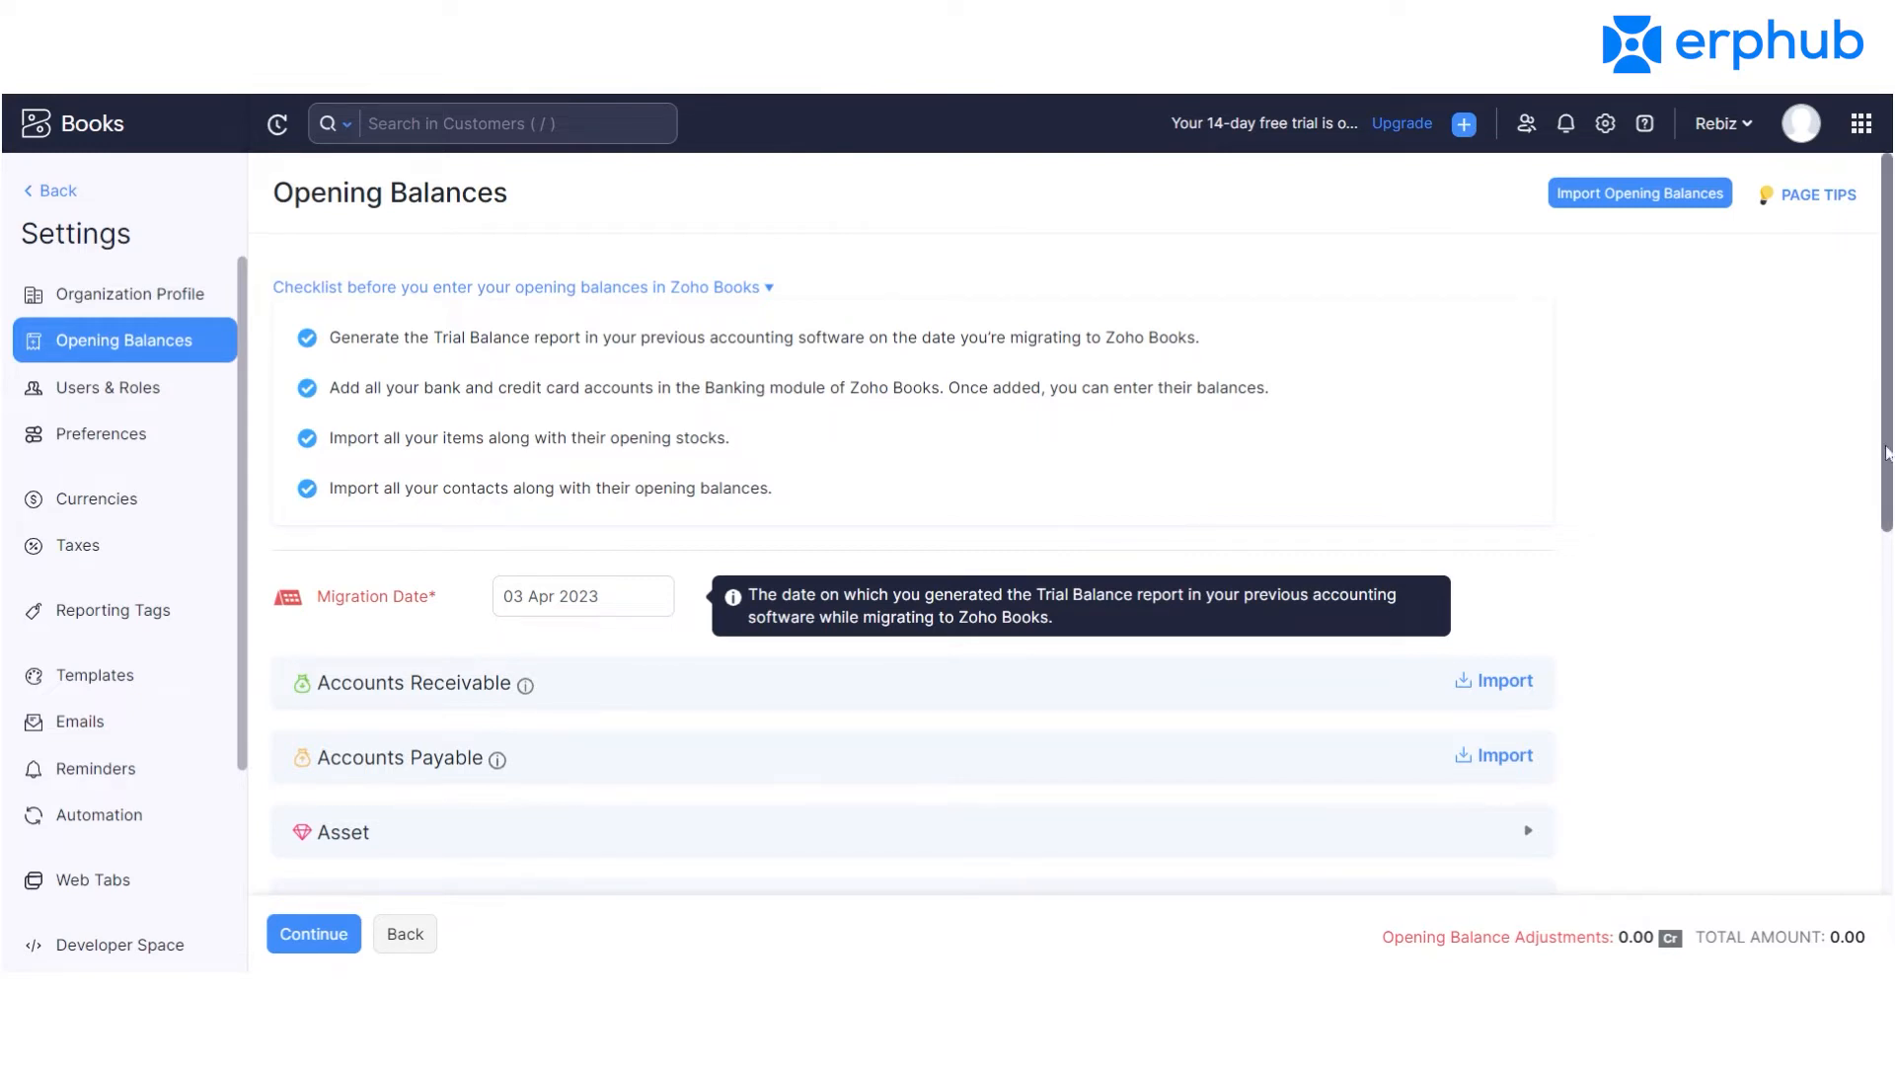
scroll(1084, 523, "down", 1)
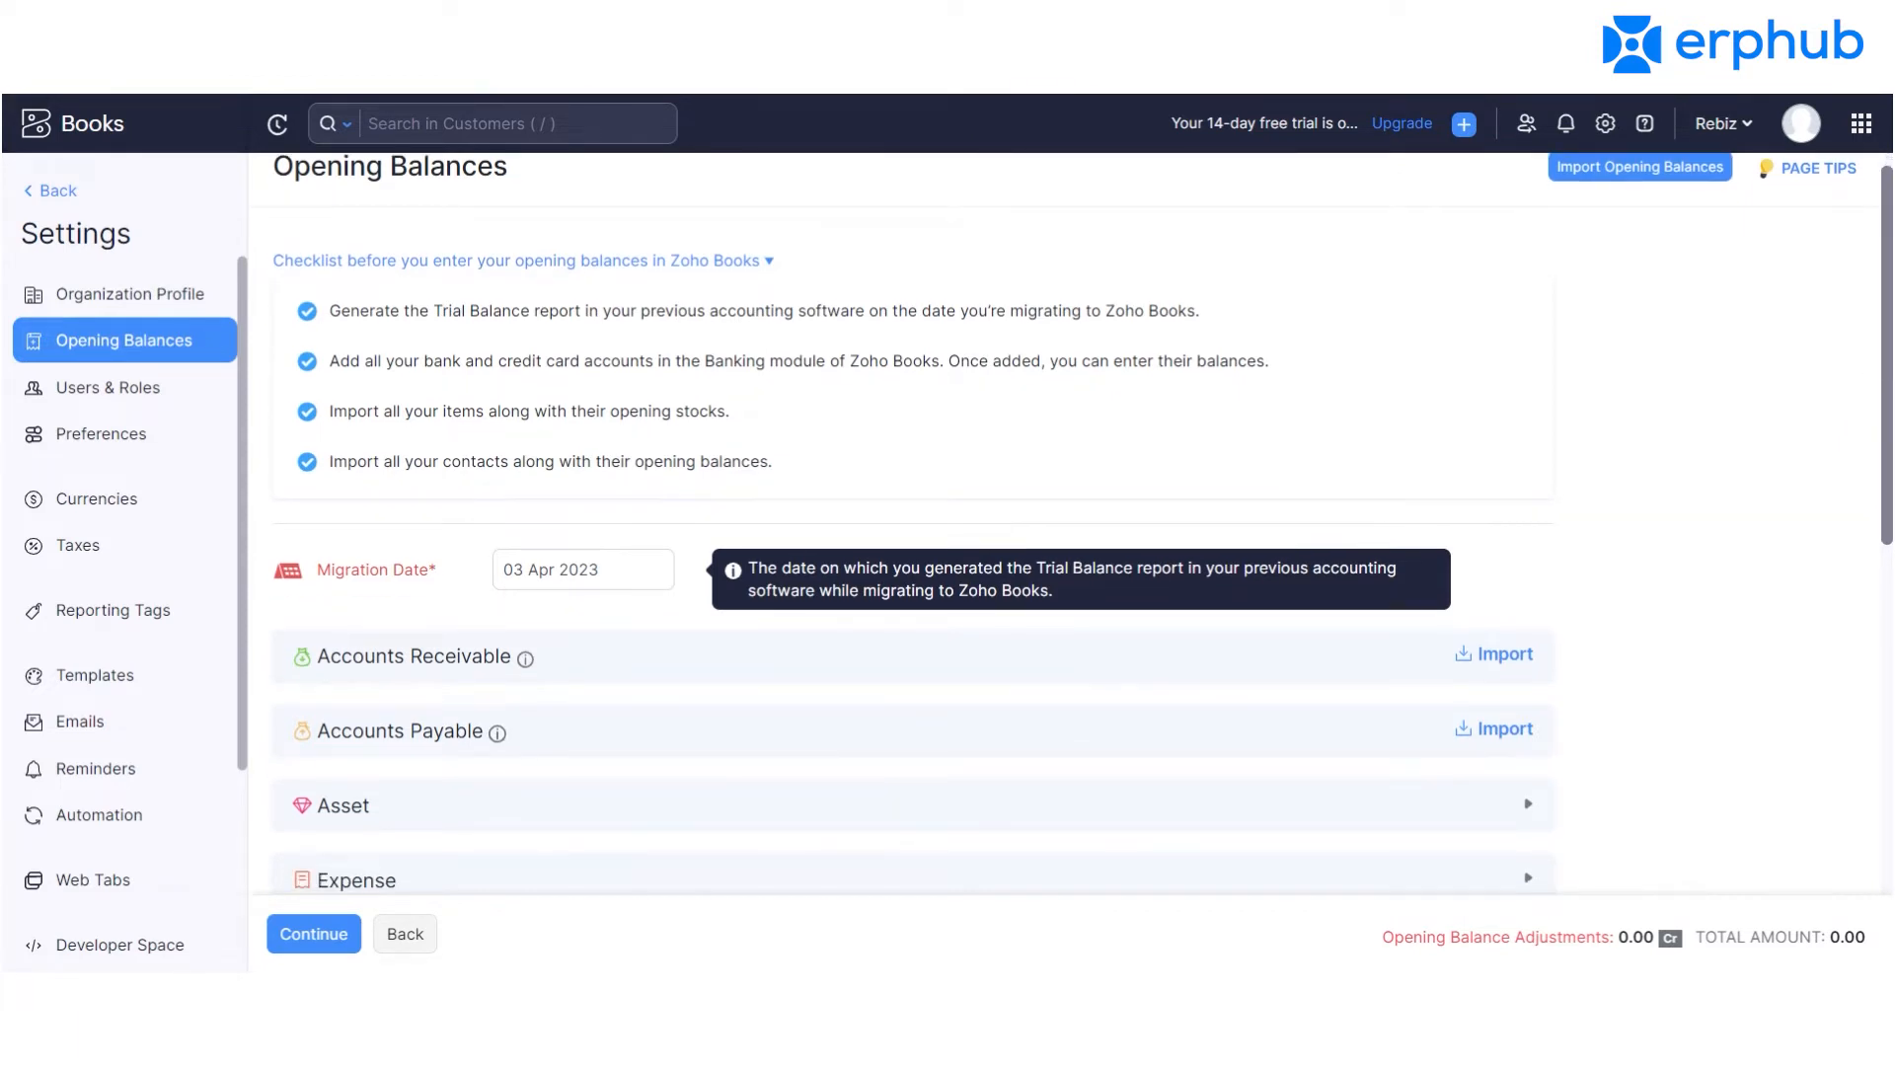
scroll(1084, 523, "down", 2)
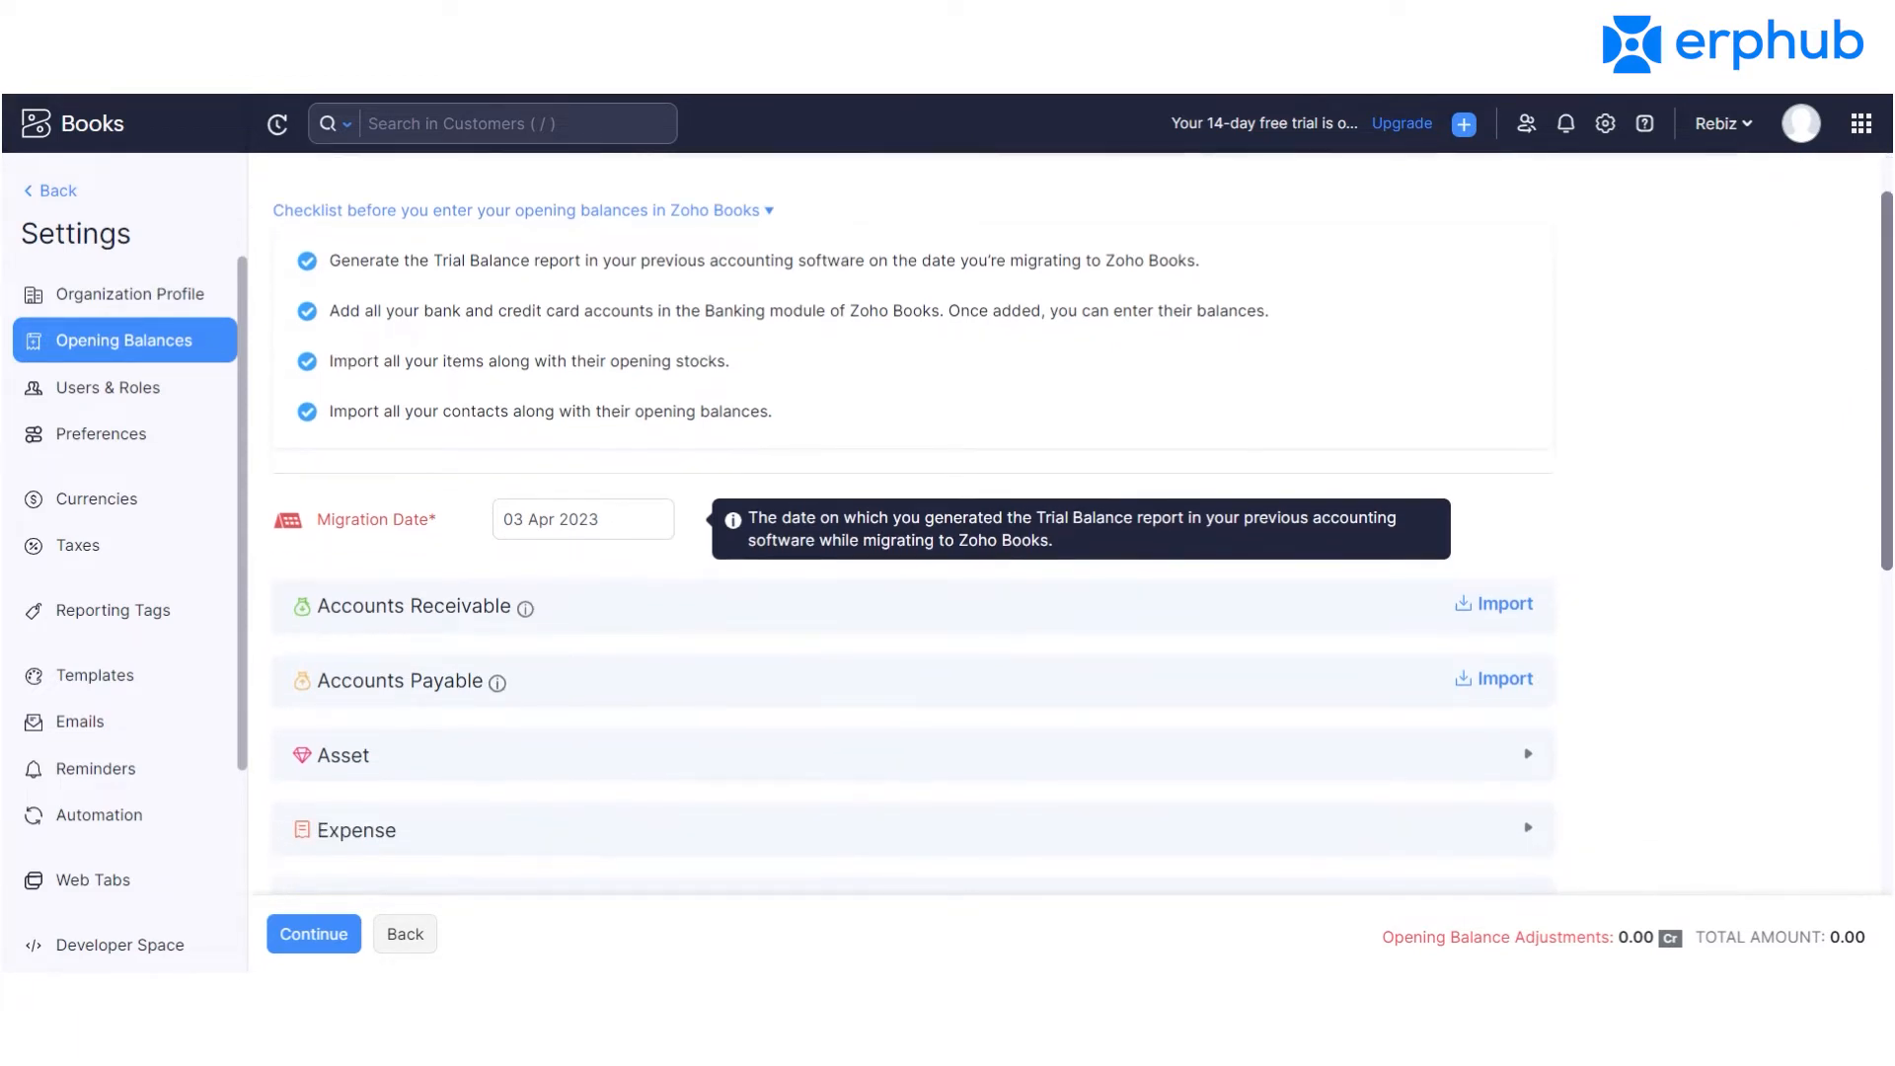
scroll(1084, 523, "down", 7)
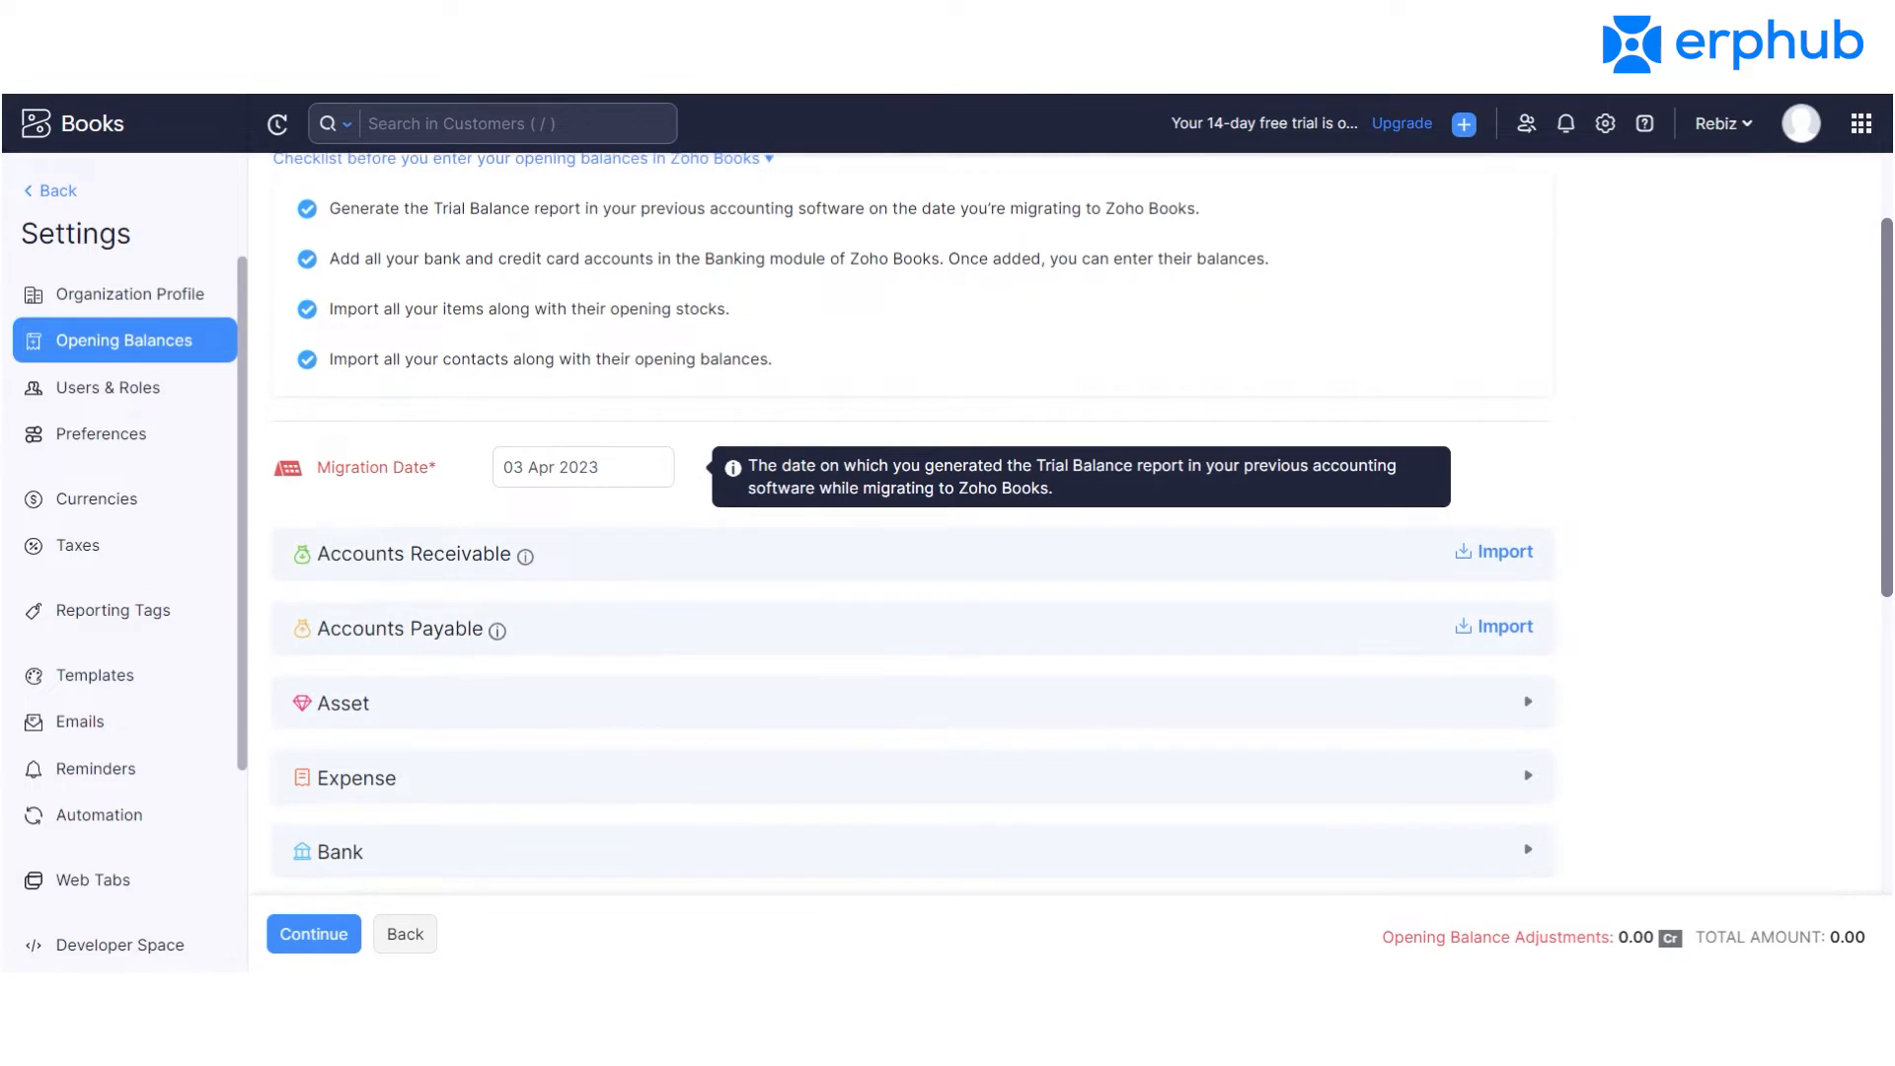
scroll(1084, 523, "down", 1)
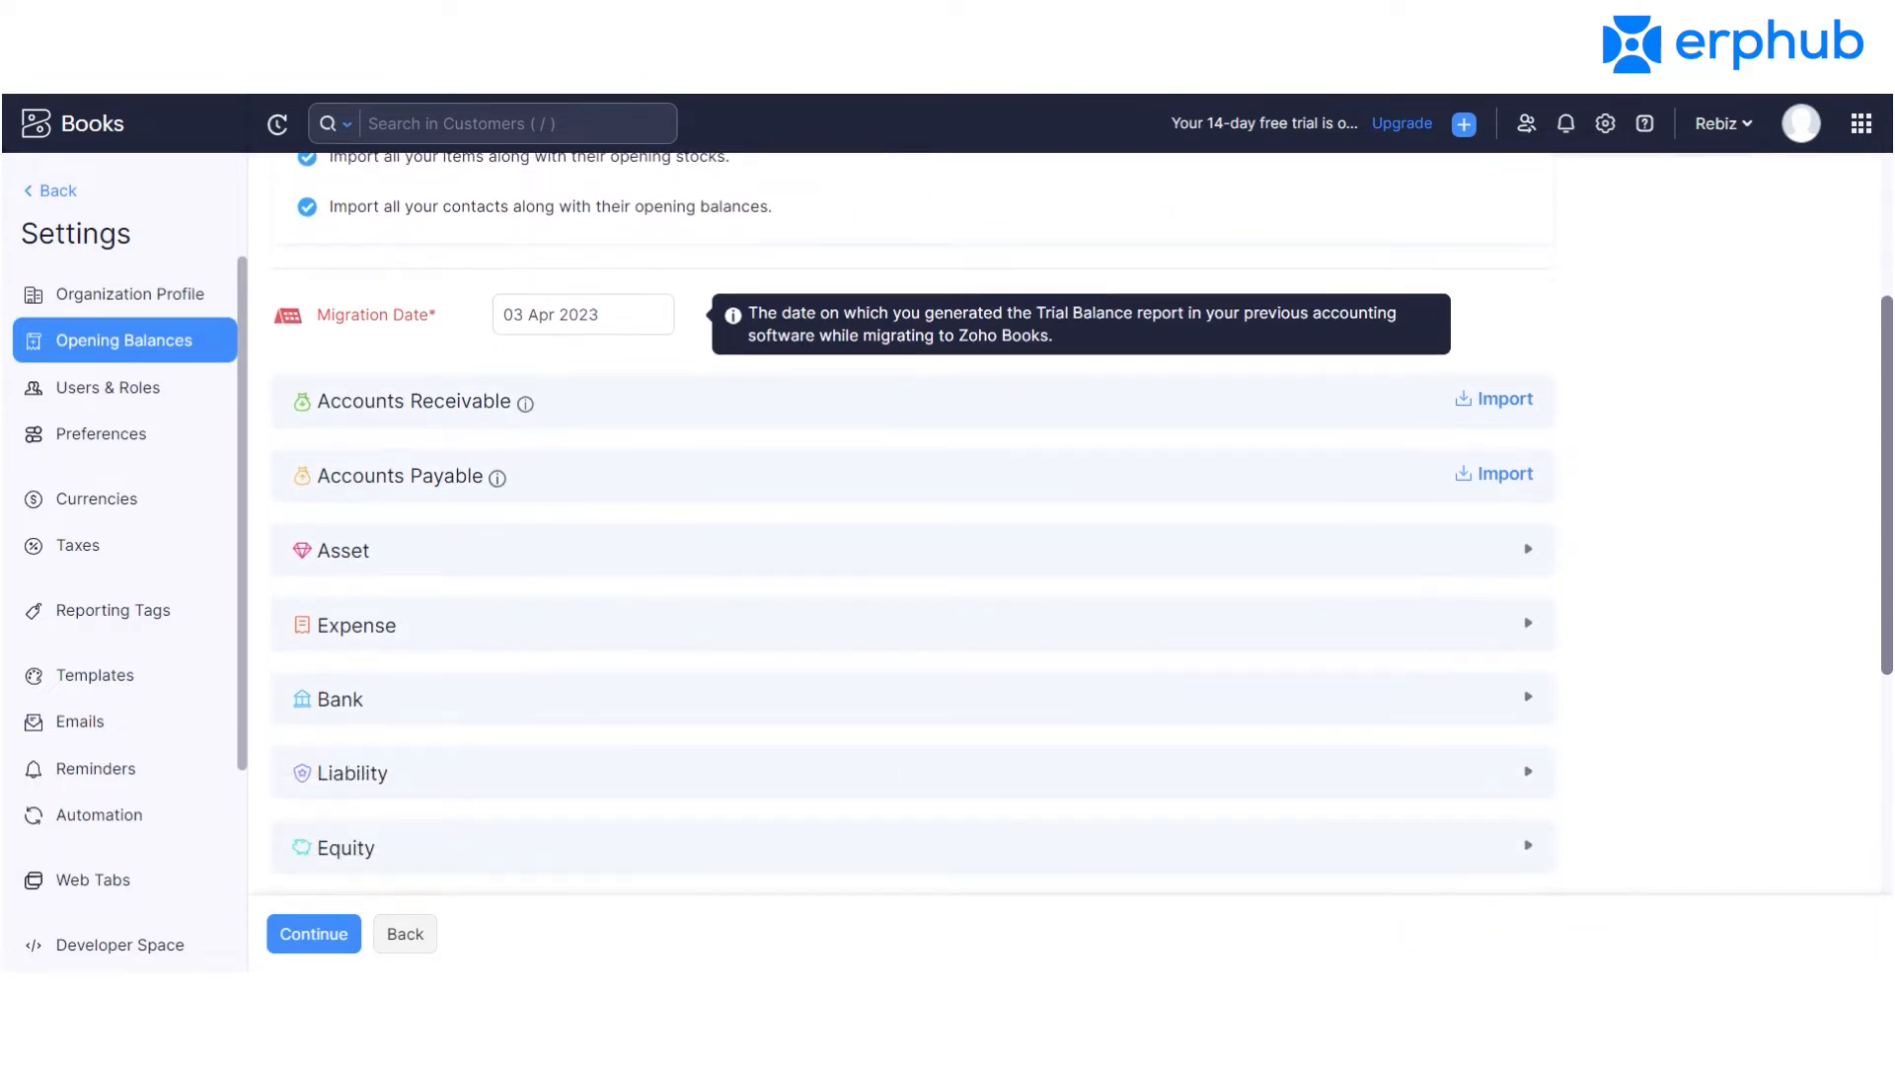
scroll(1084, 523, "down", 2)
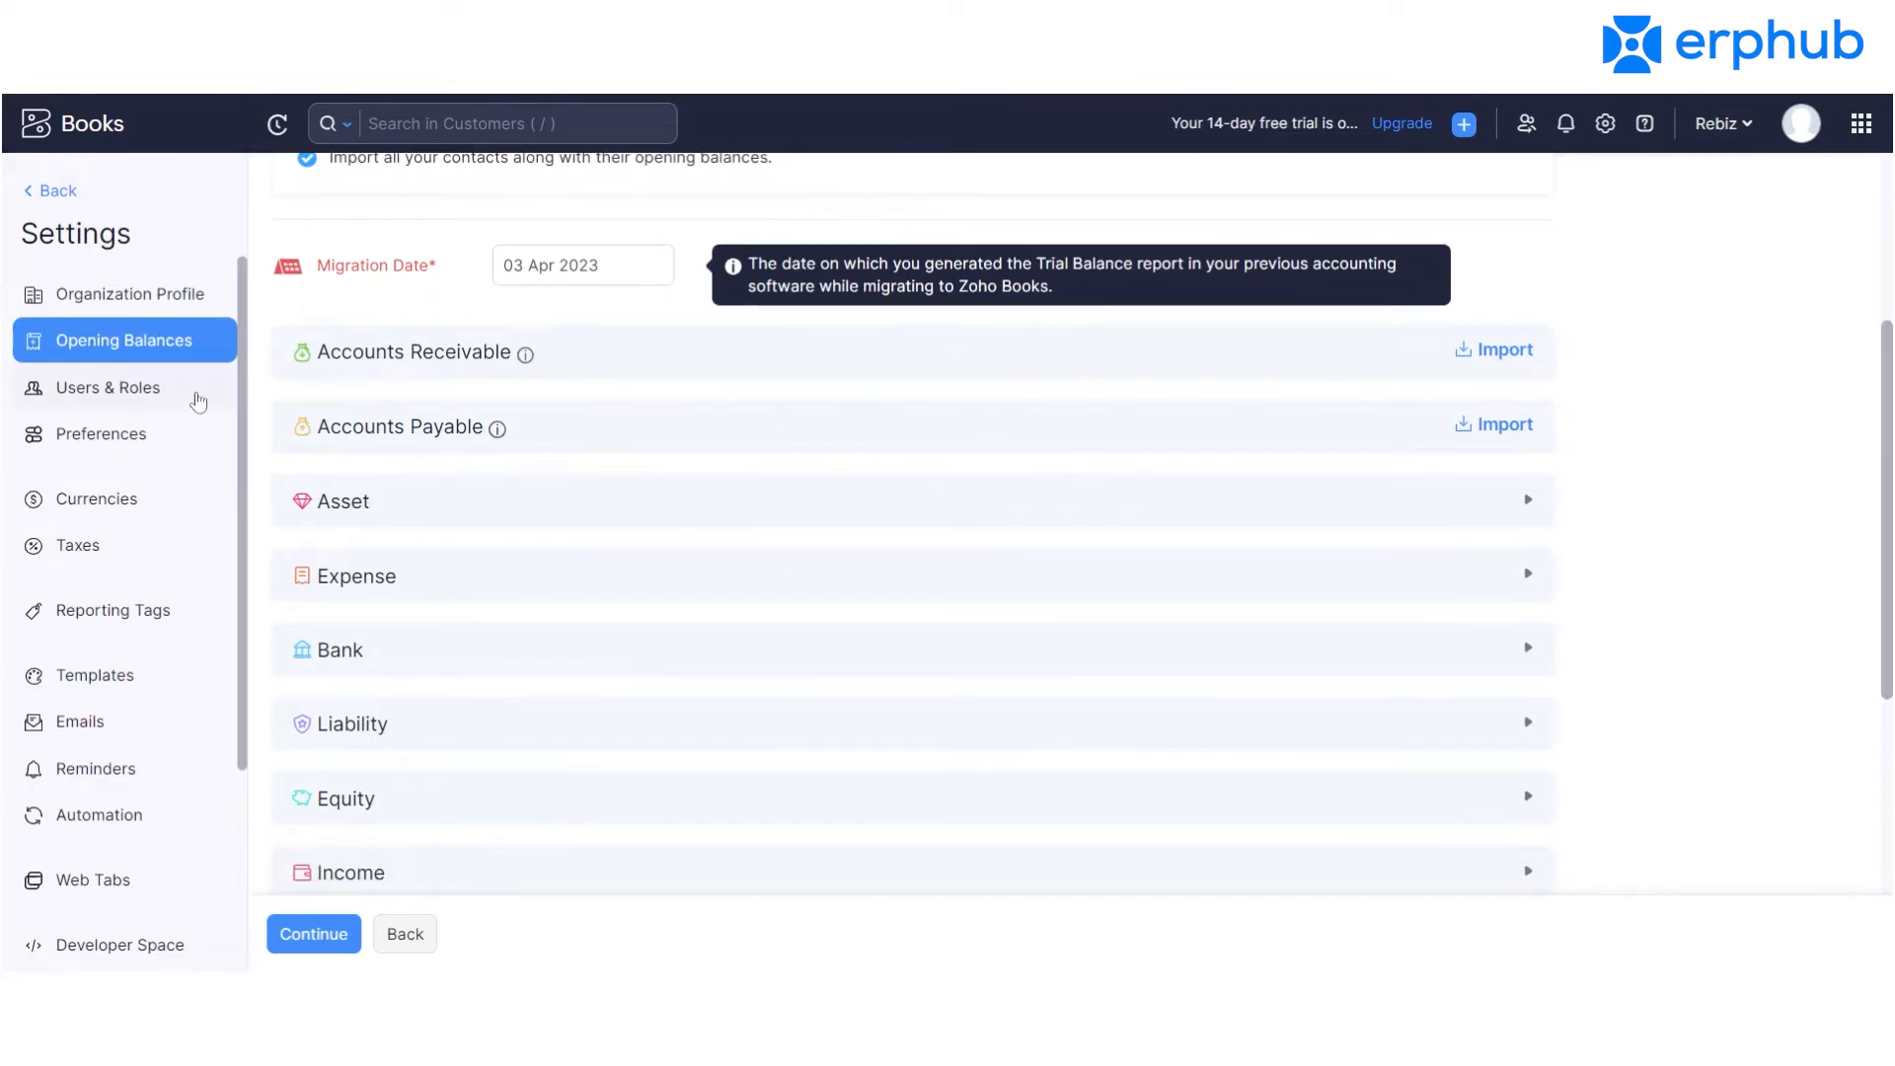
In the Users & Roles settings, view the Invite User form and its role options, and close it without inviting anyone.
left_click(163, 402)
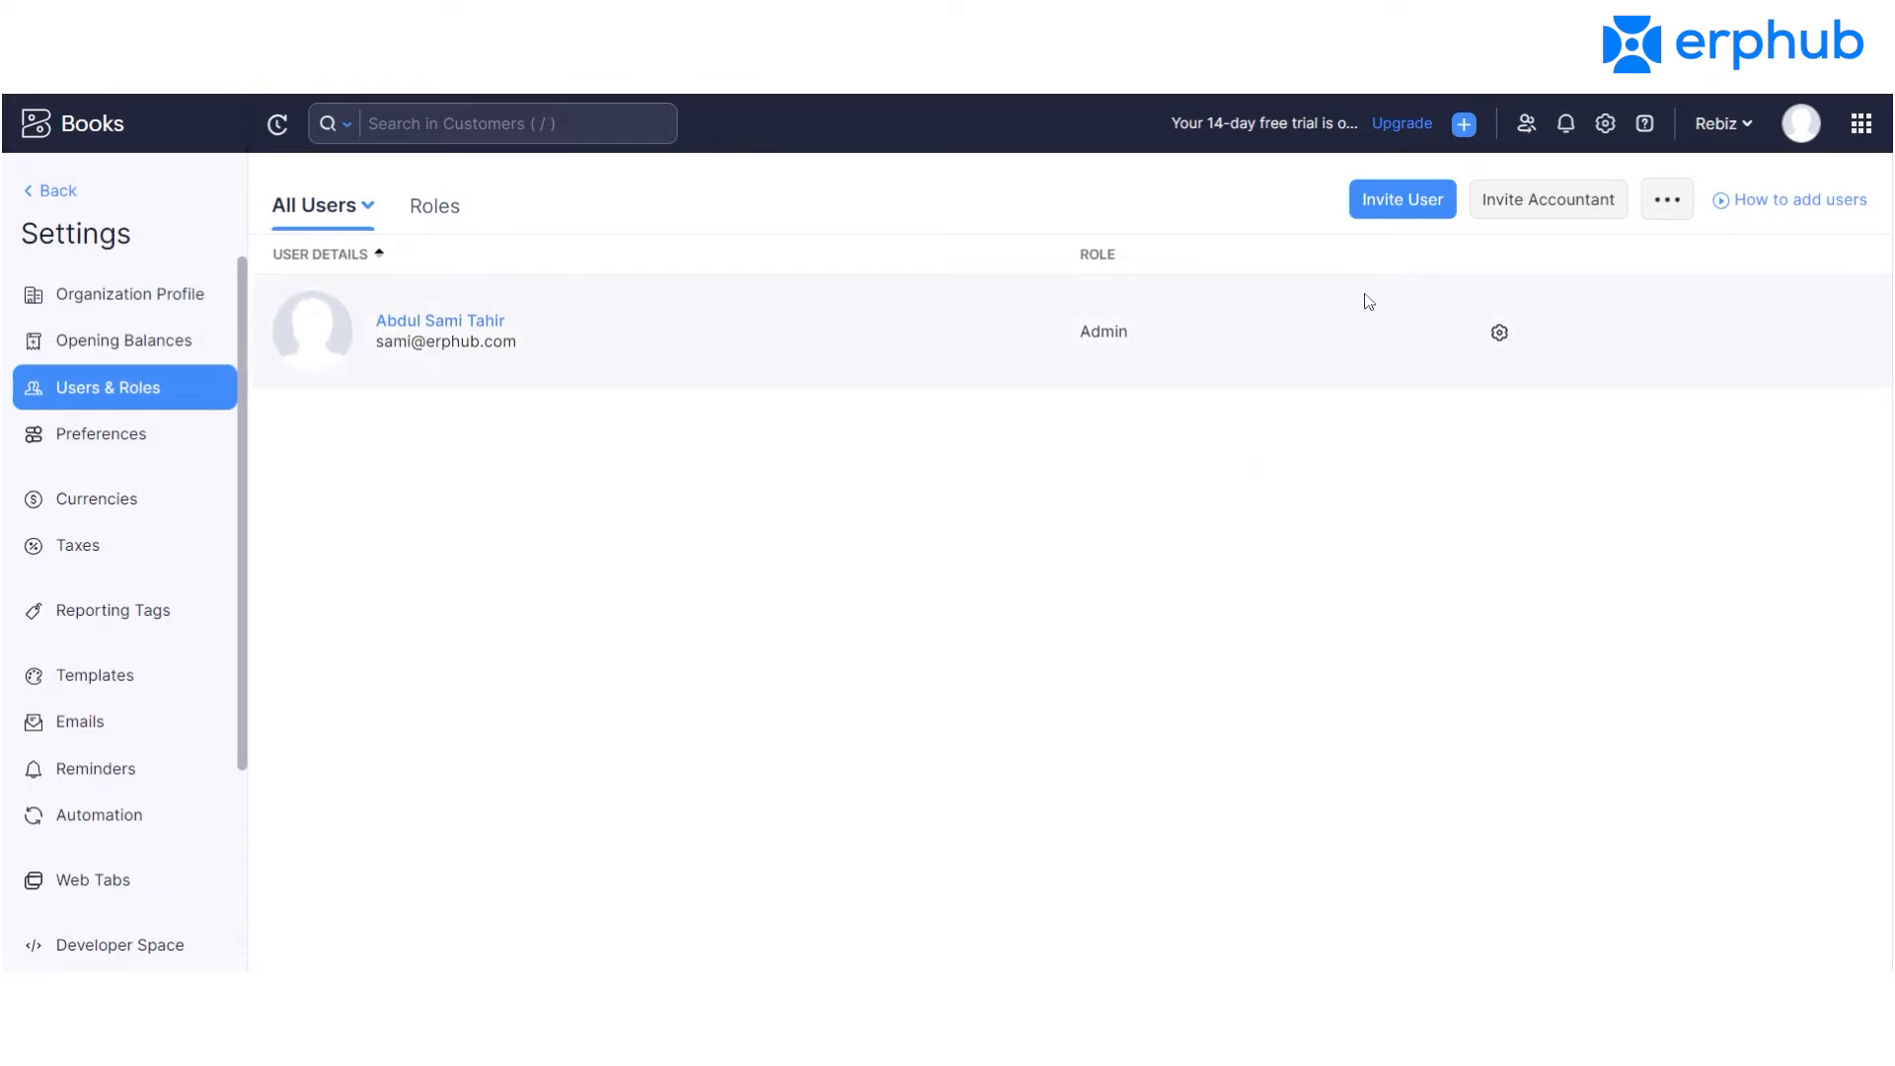
left_click(1398, 204)
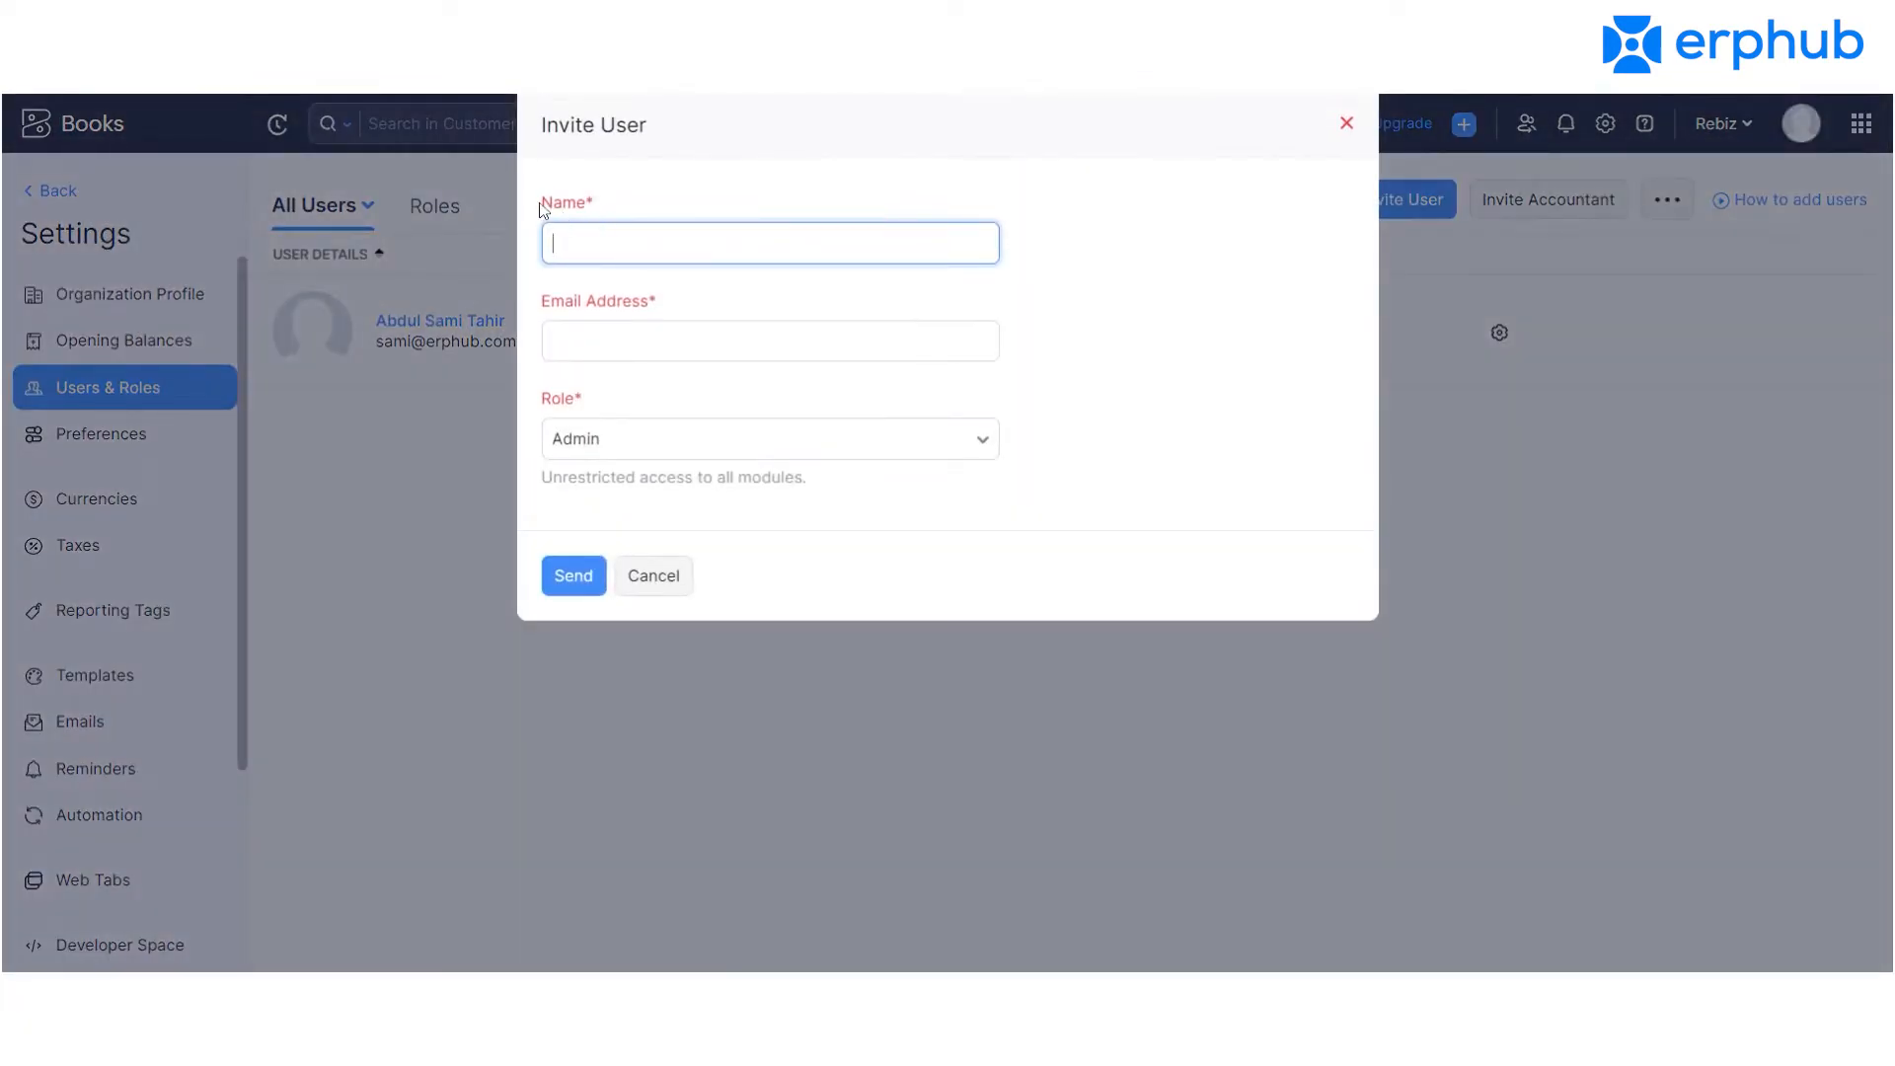
left_click(607, 450)
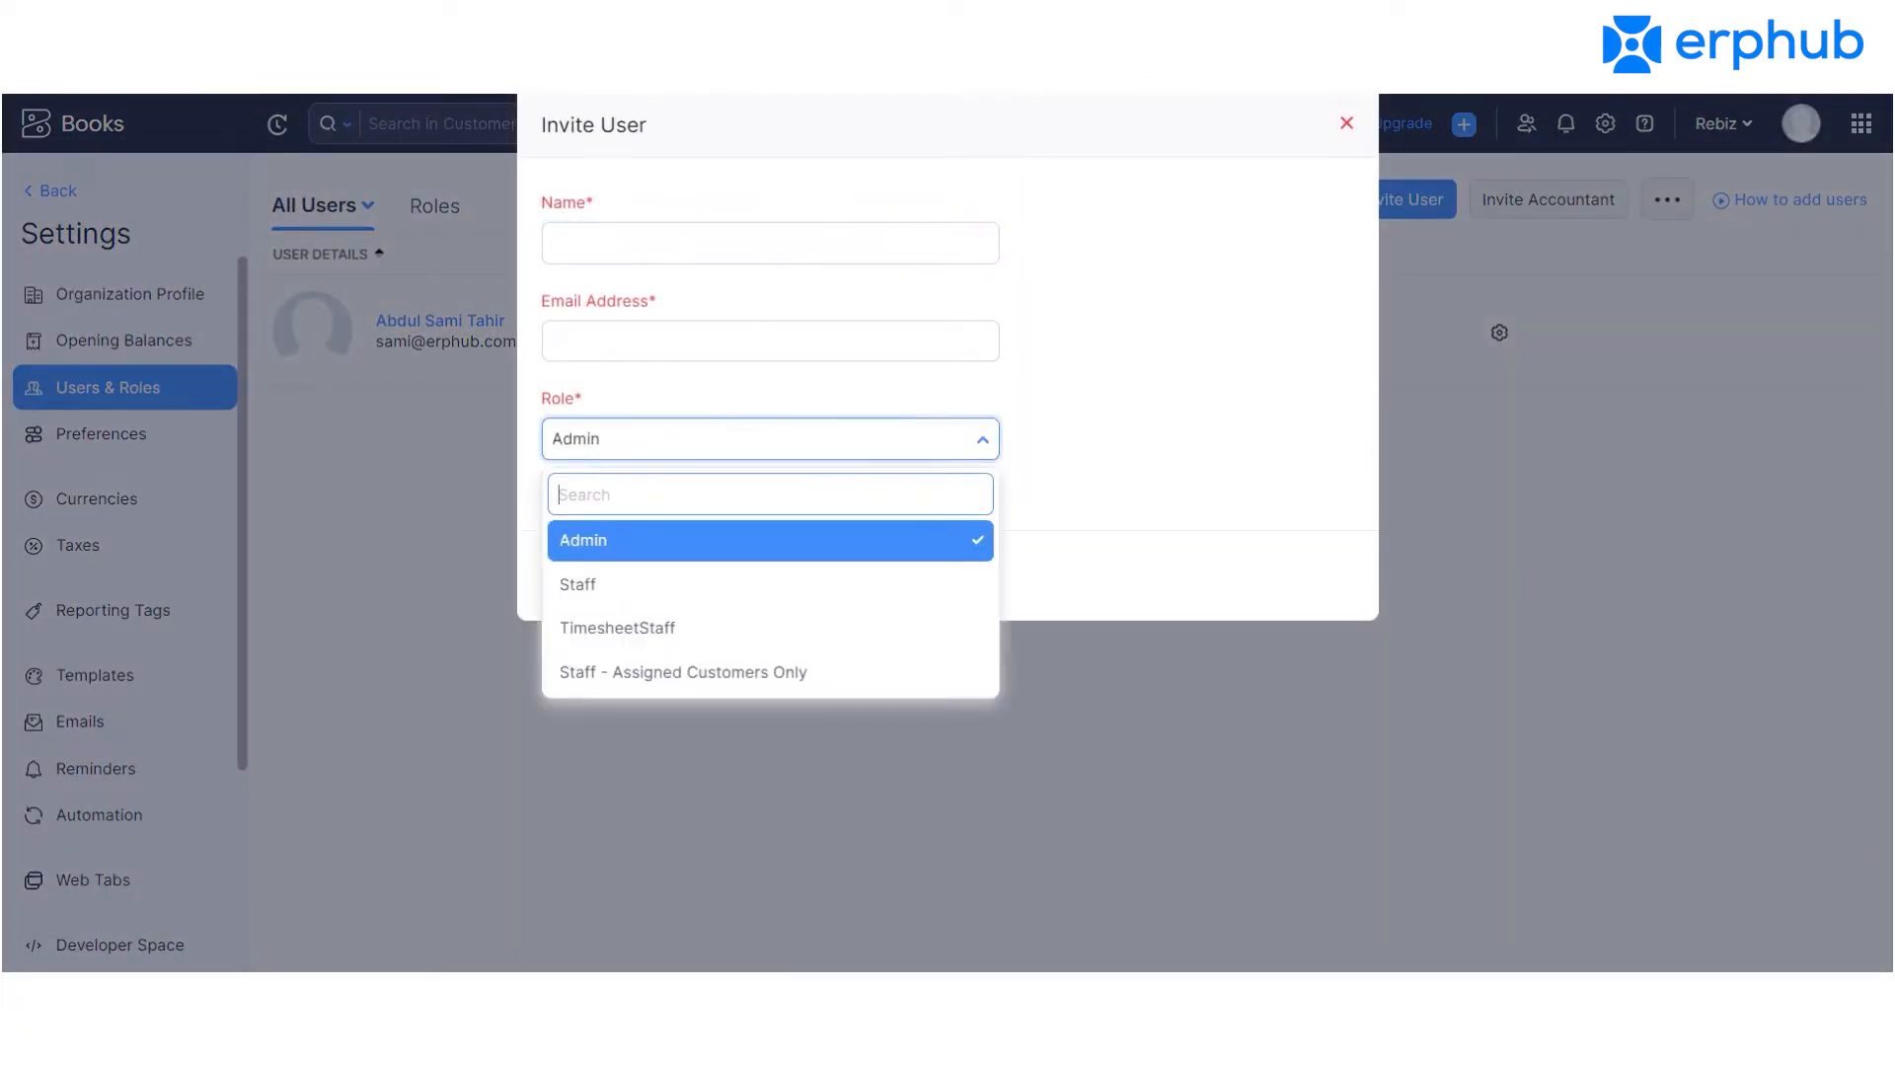
left_click(907, 449)
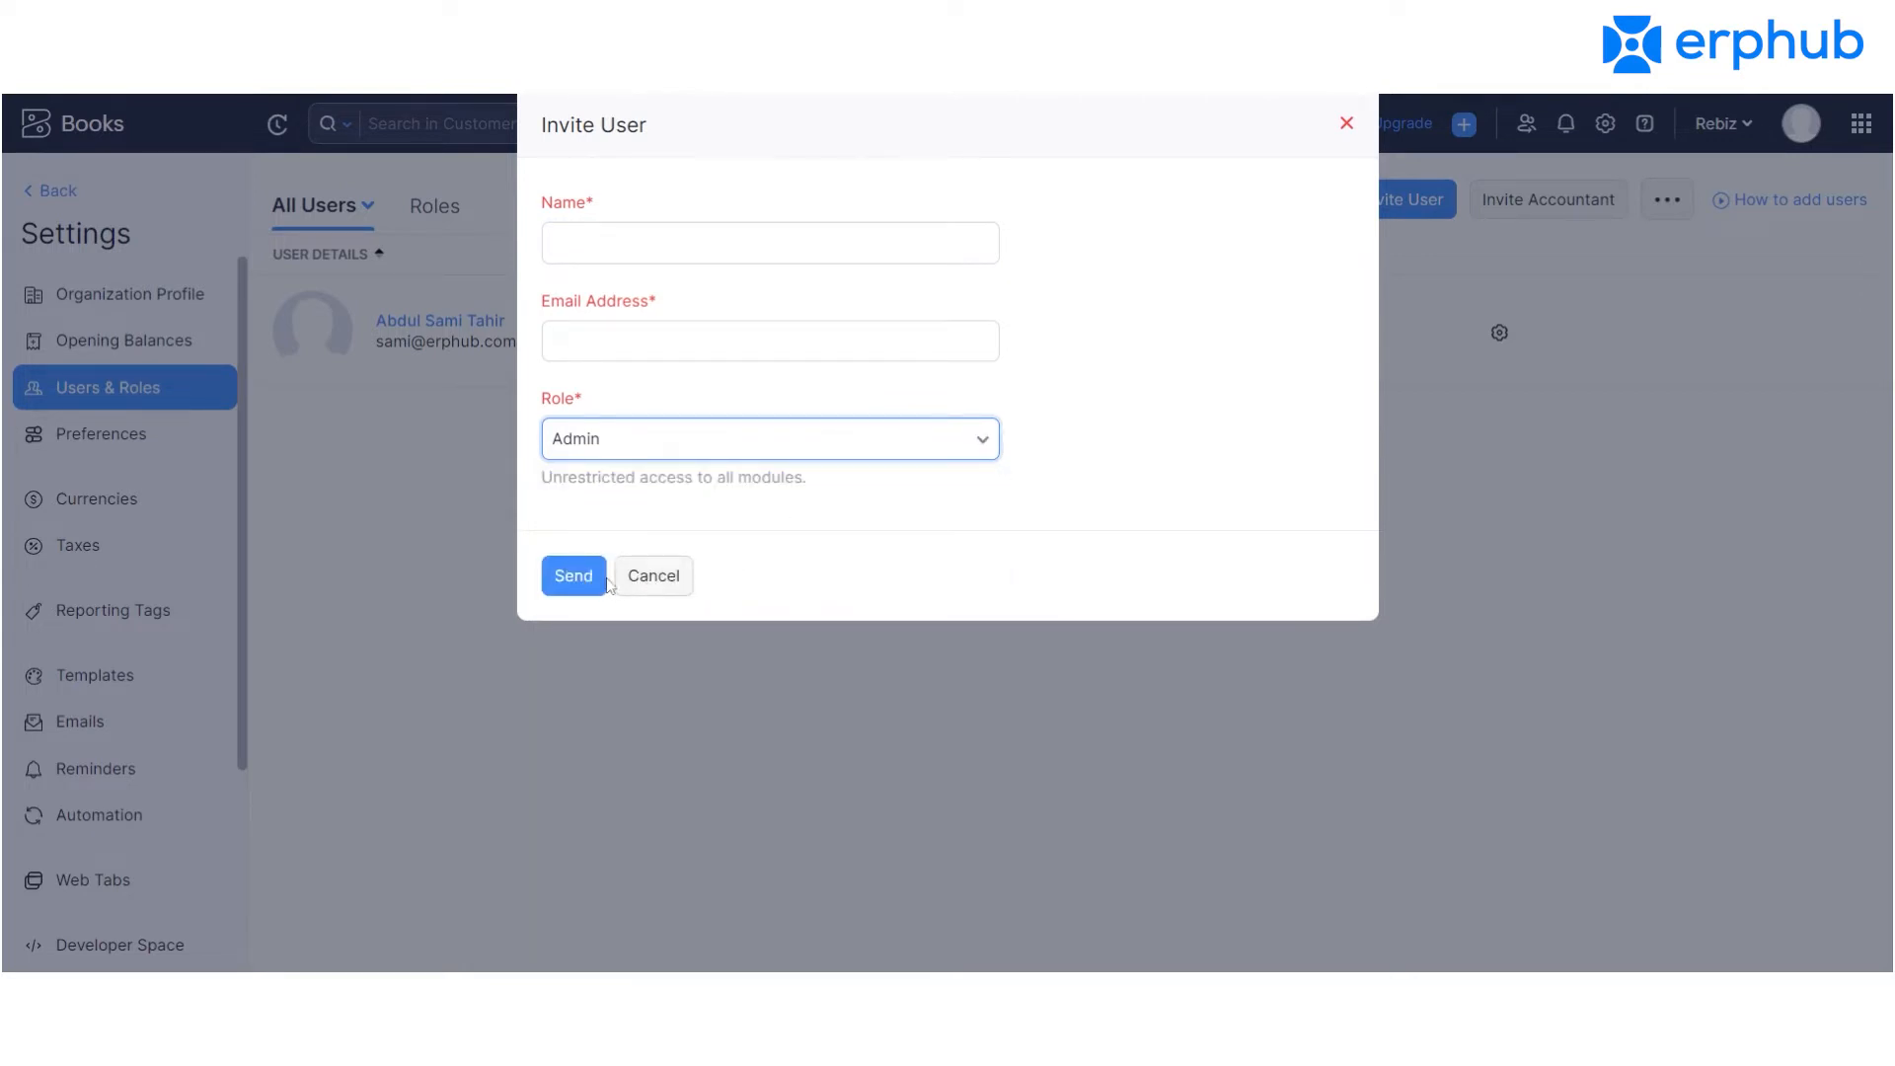
left_click(660, 579)
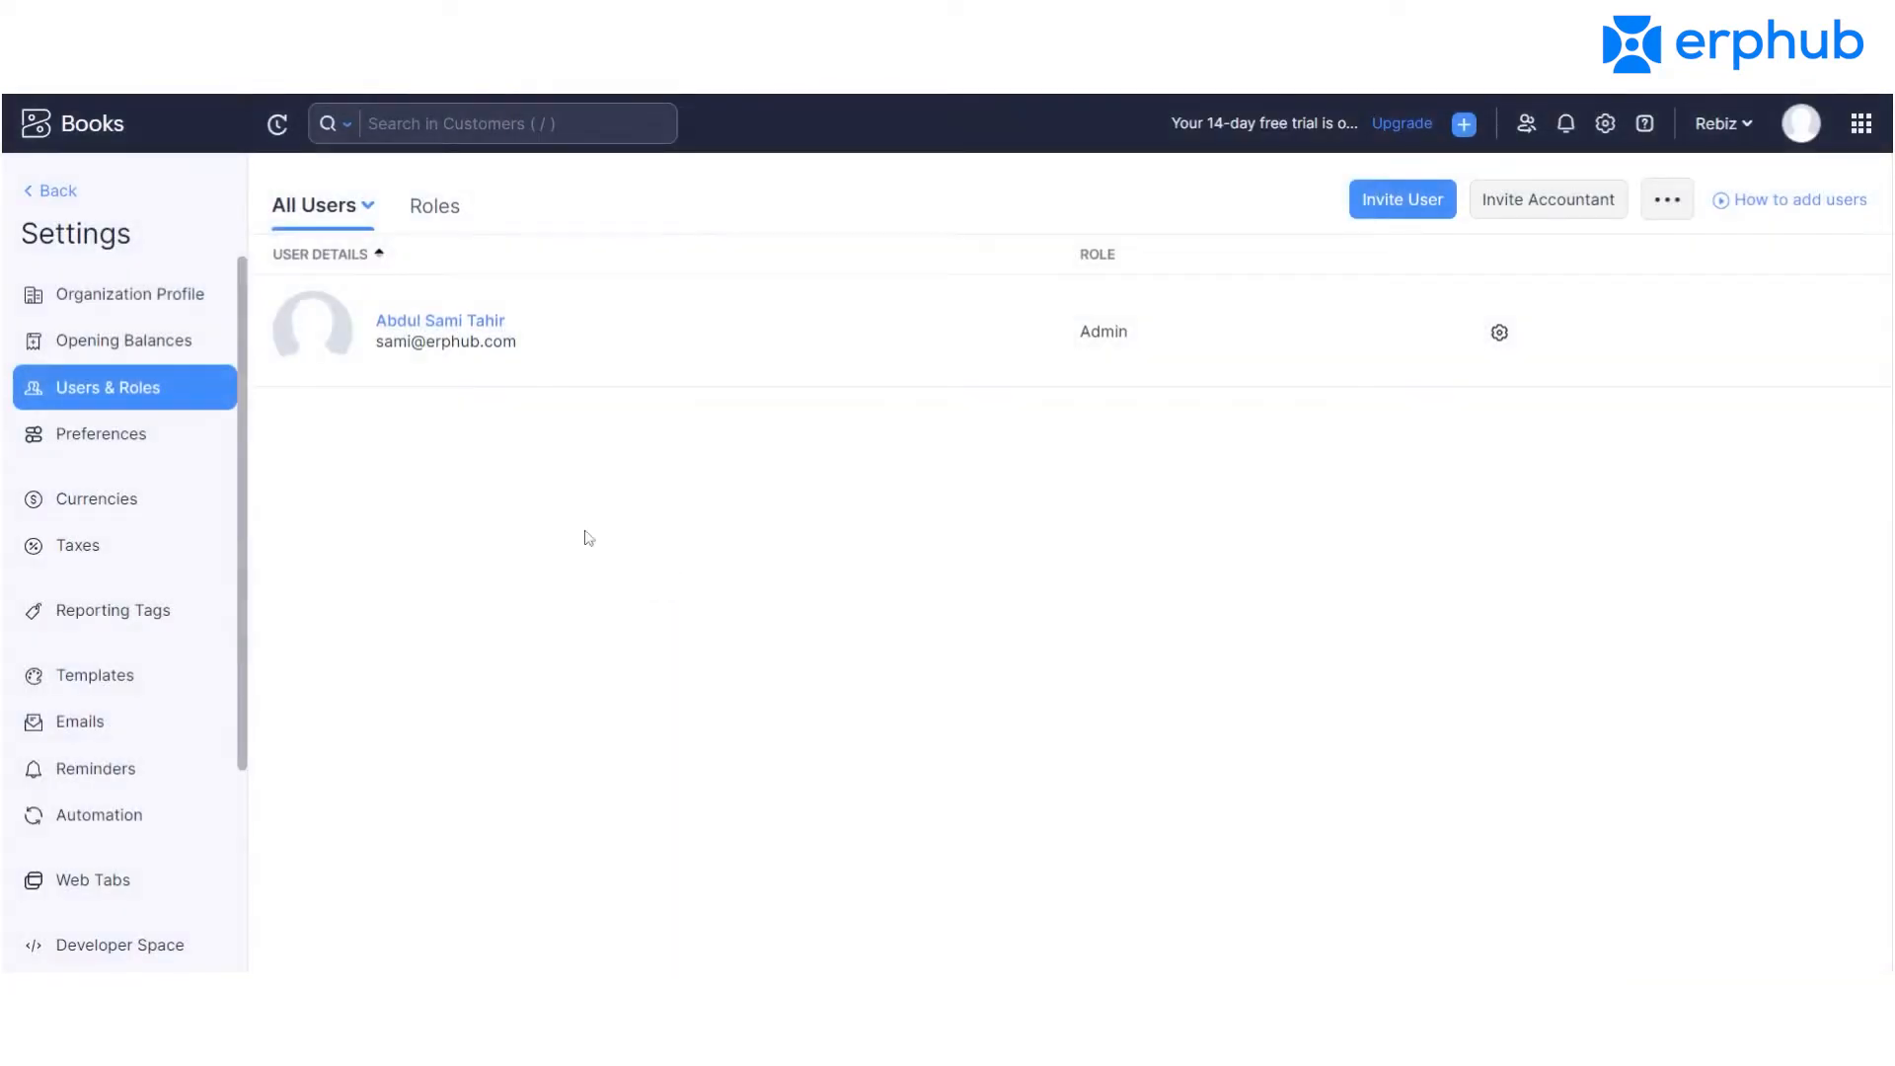
View the list of roles, open the New Role form and look through its module, settings, dashboard and report permissions.
left_click(443, 210)
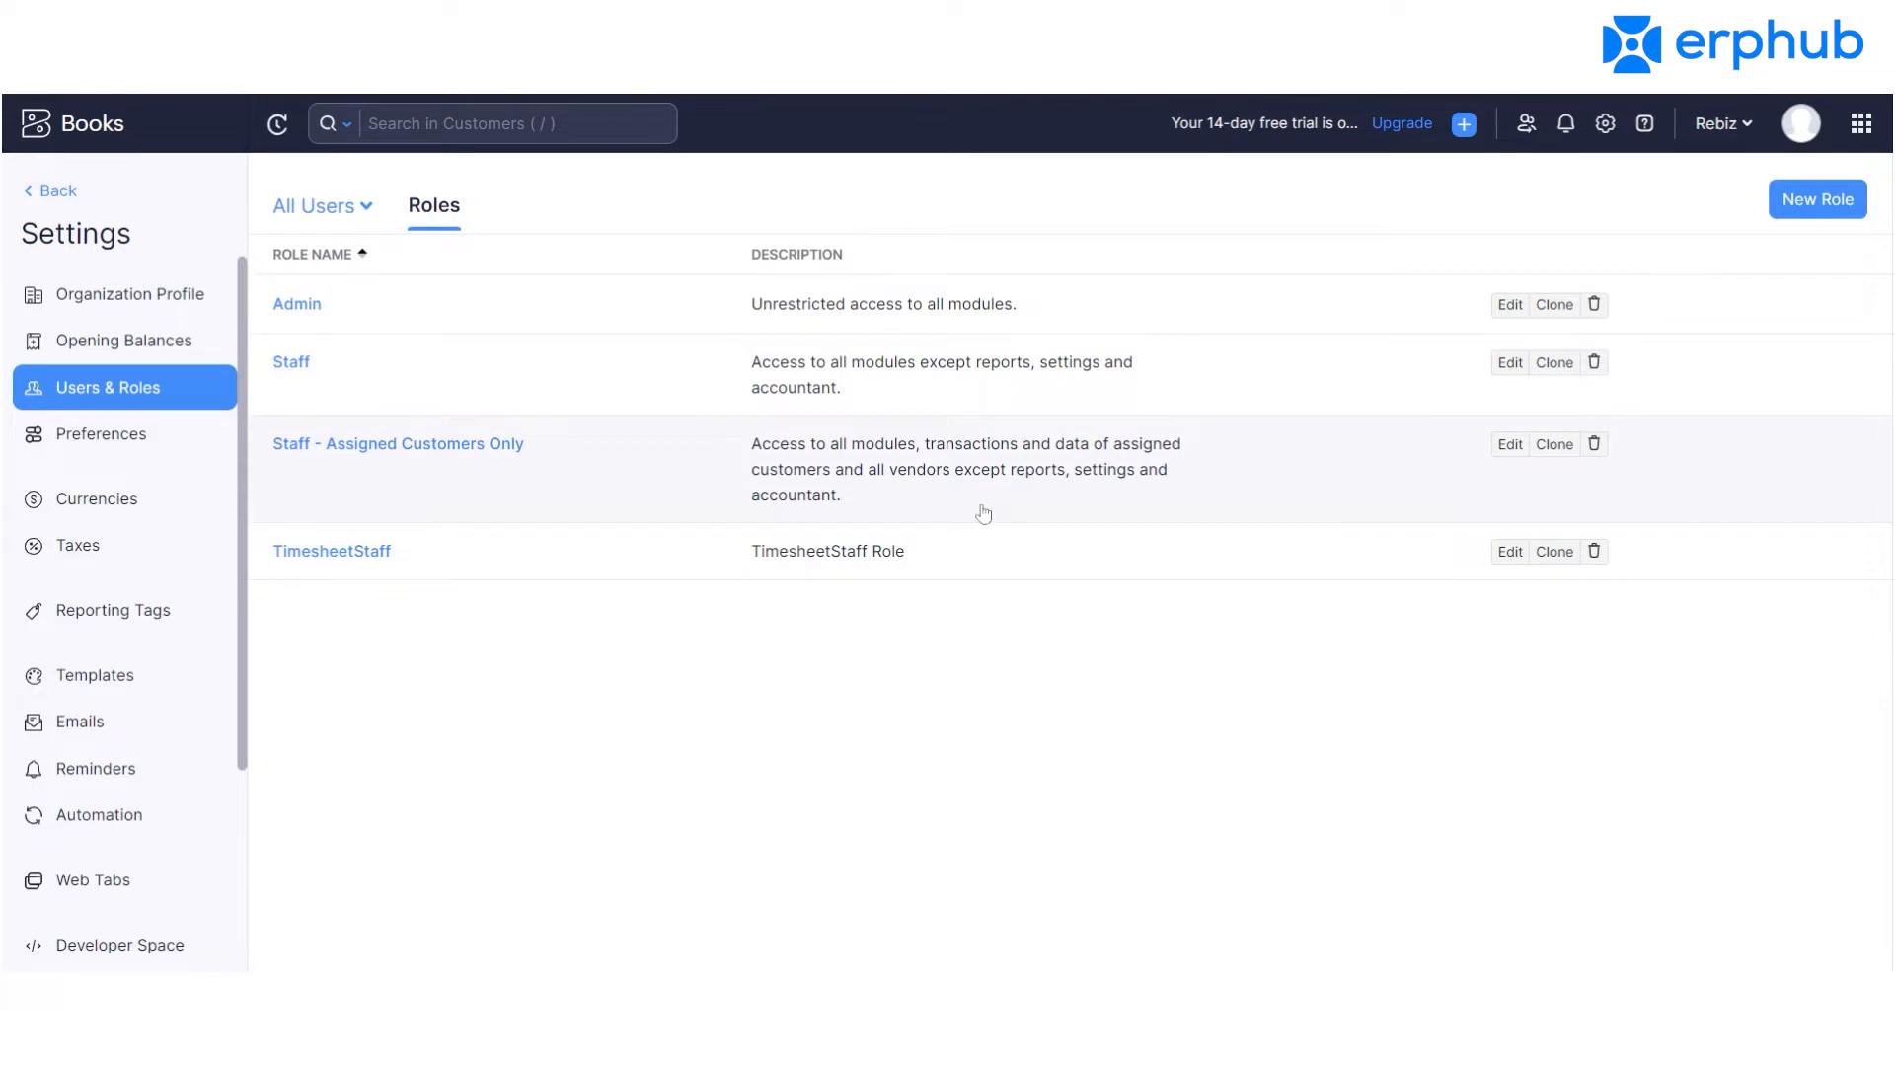
left_click(1812, 203)
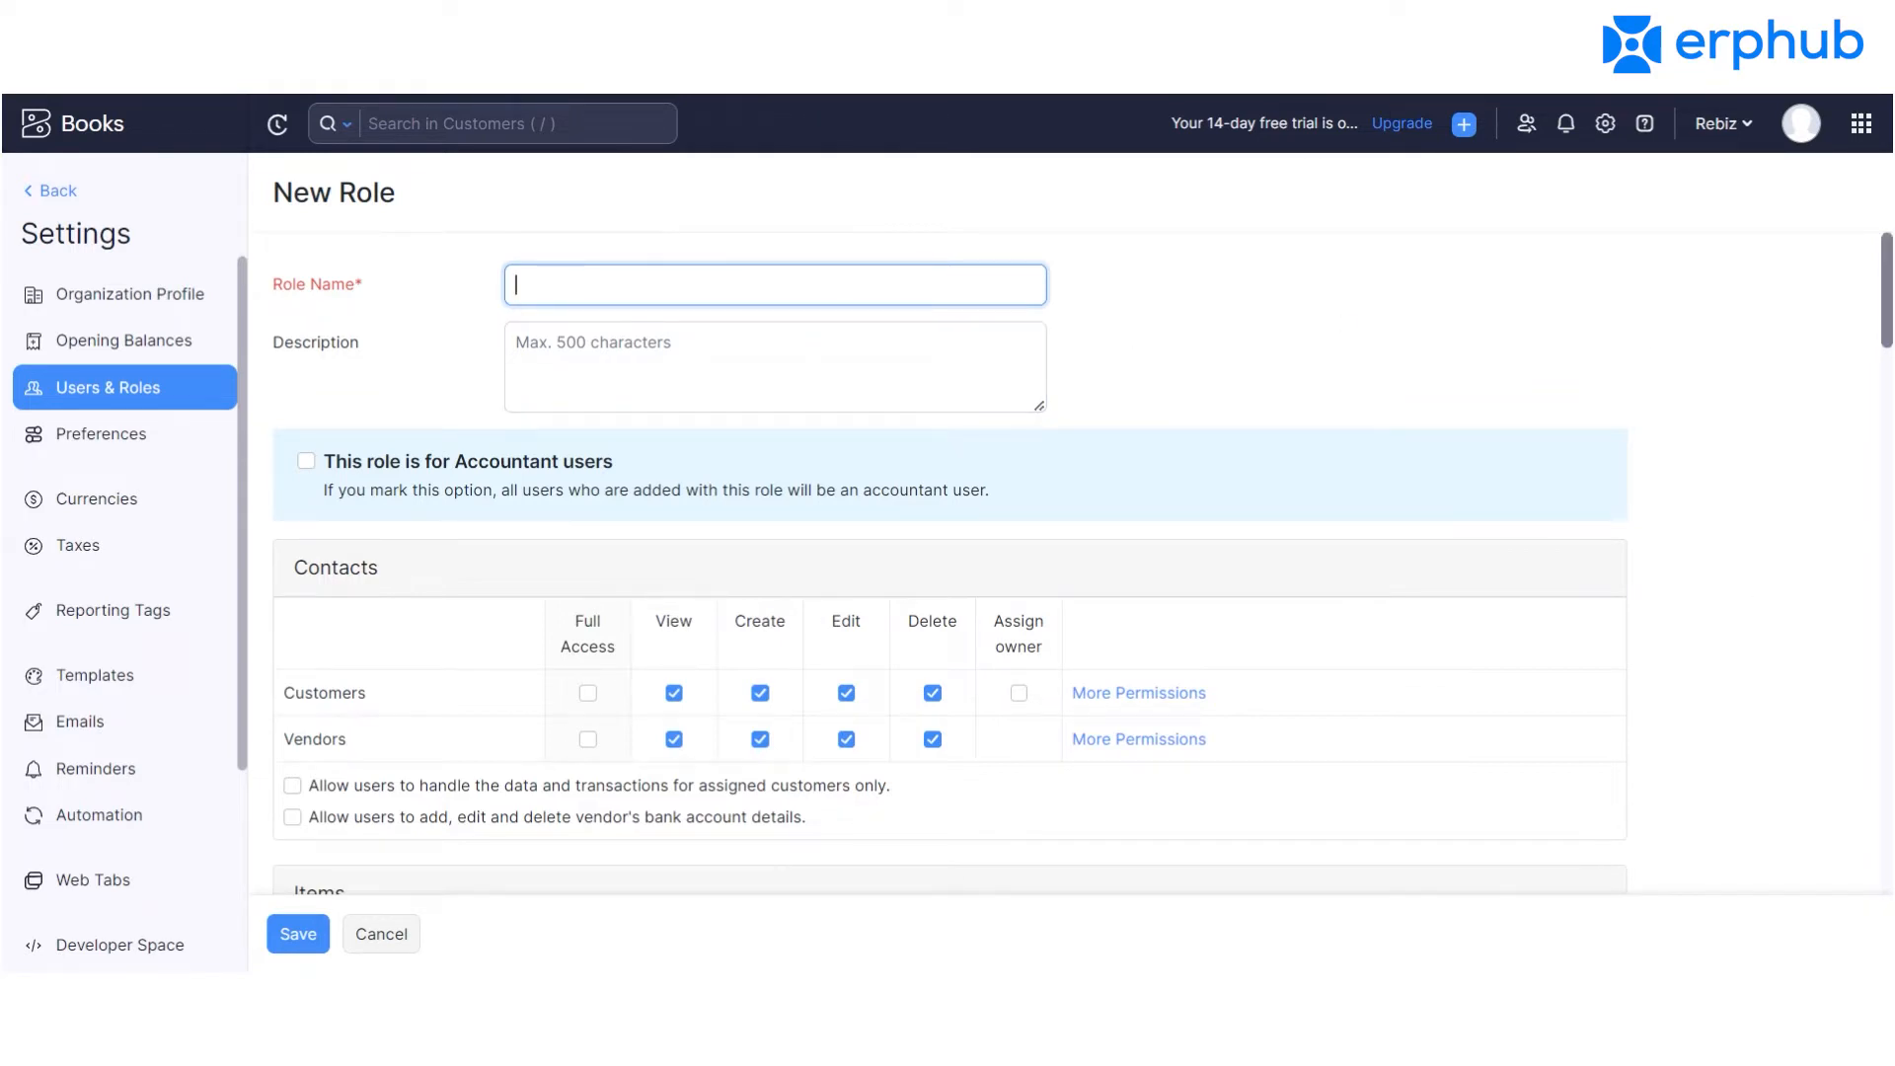
scroll(1315, 370, "down", 2)
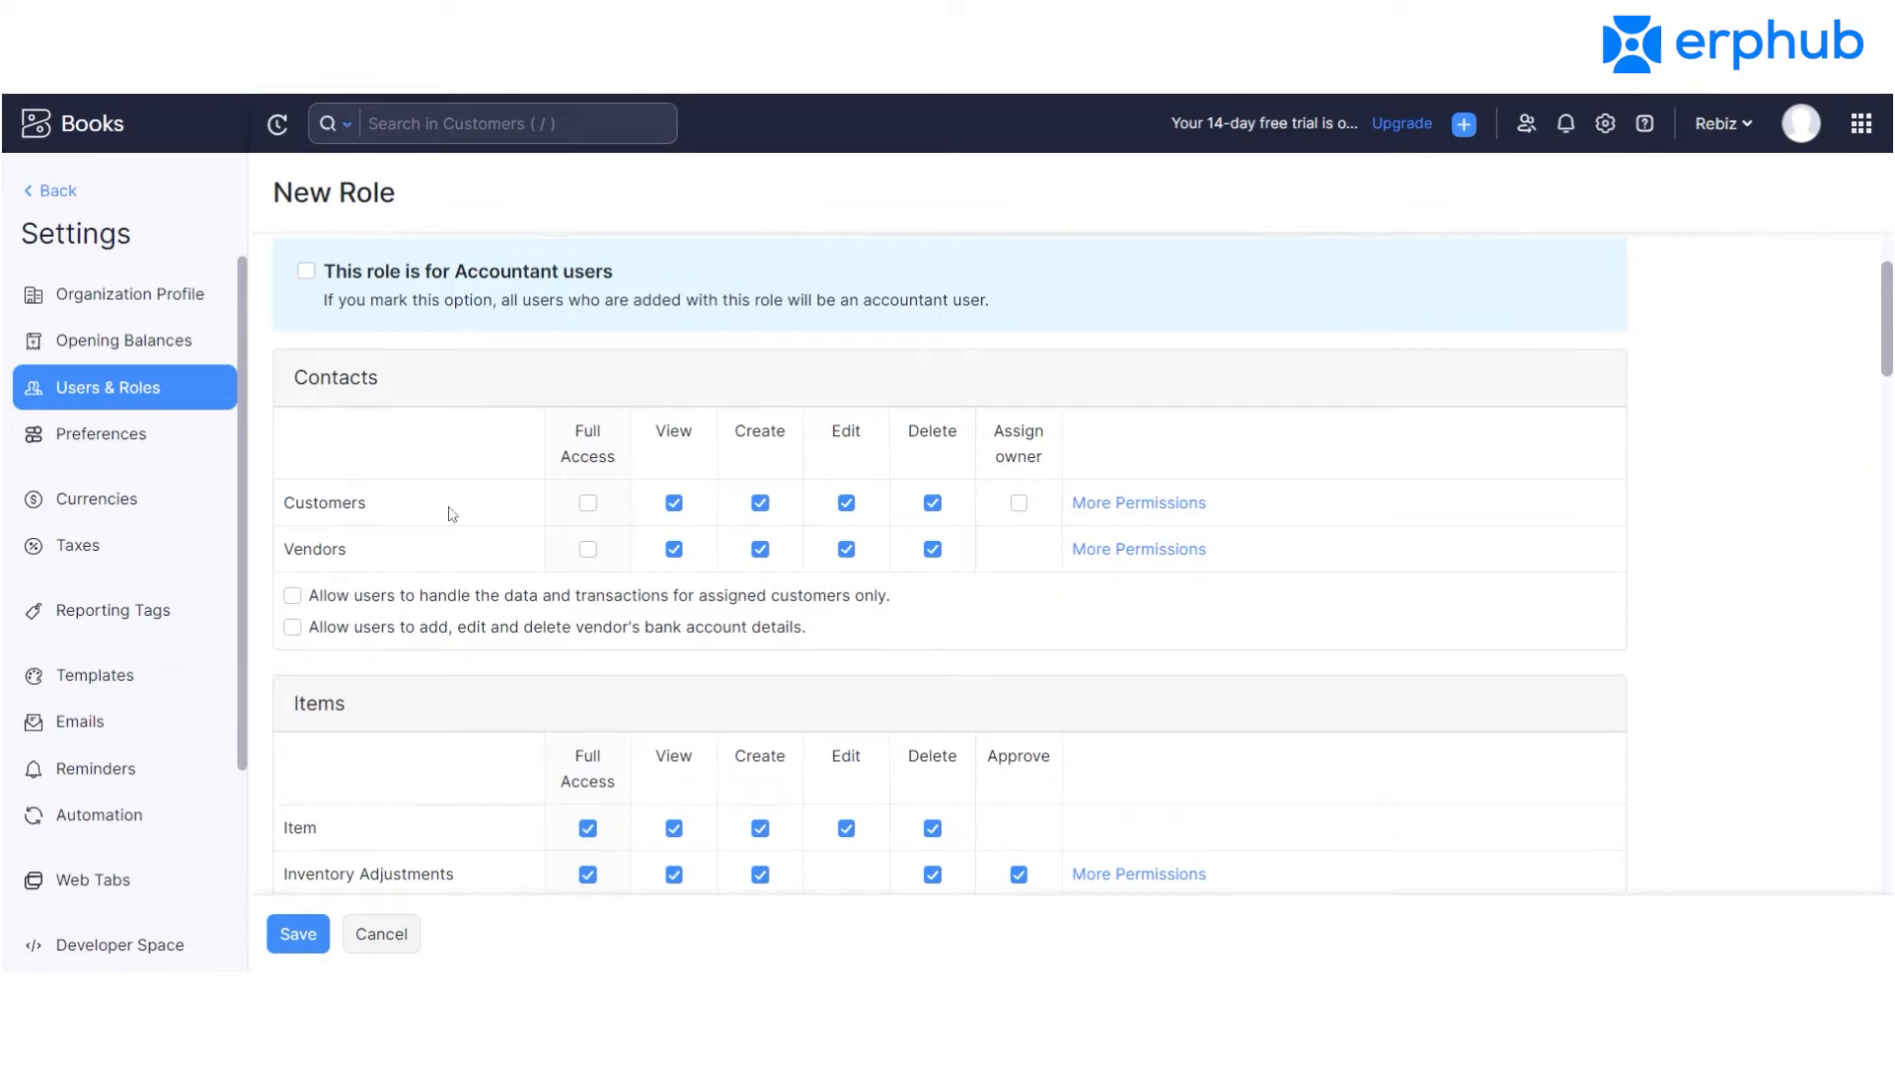
scroll(1659, 443, "down", 1)
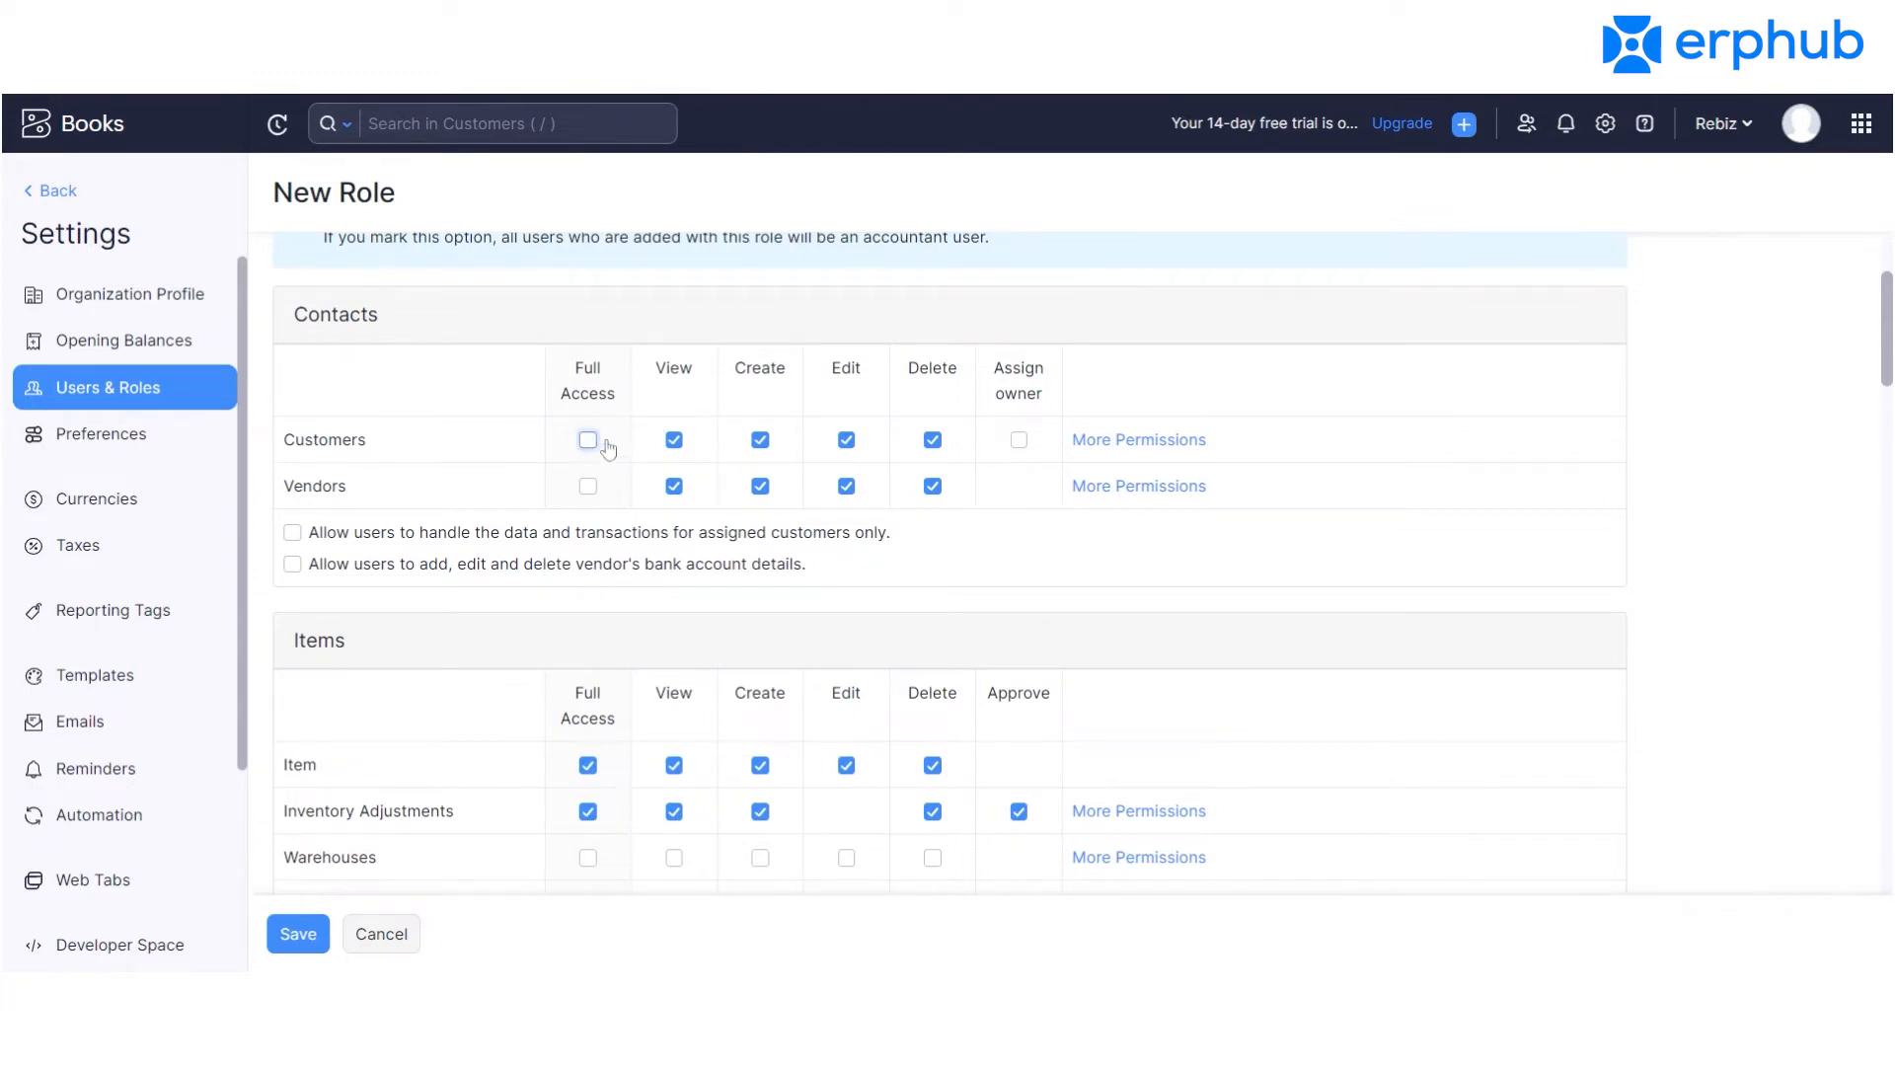
scroll(1084, 563, "down", 20)
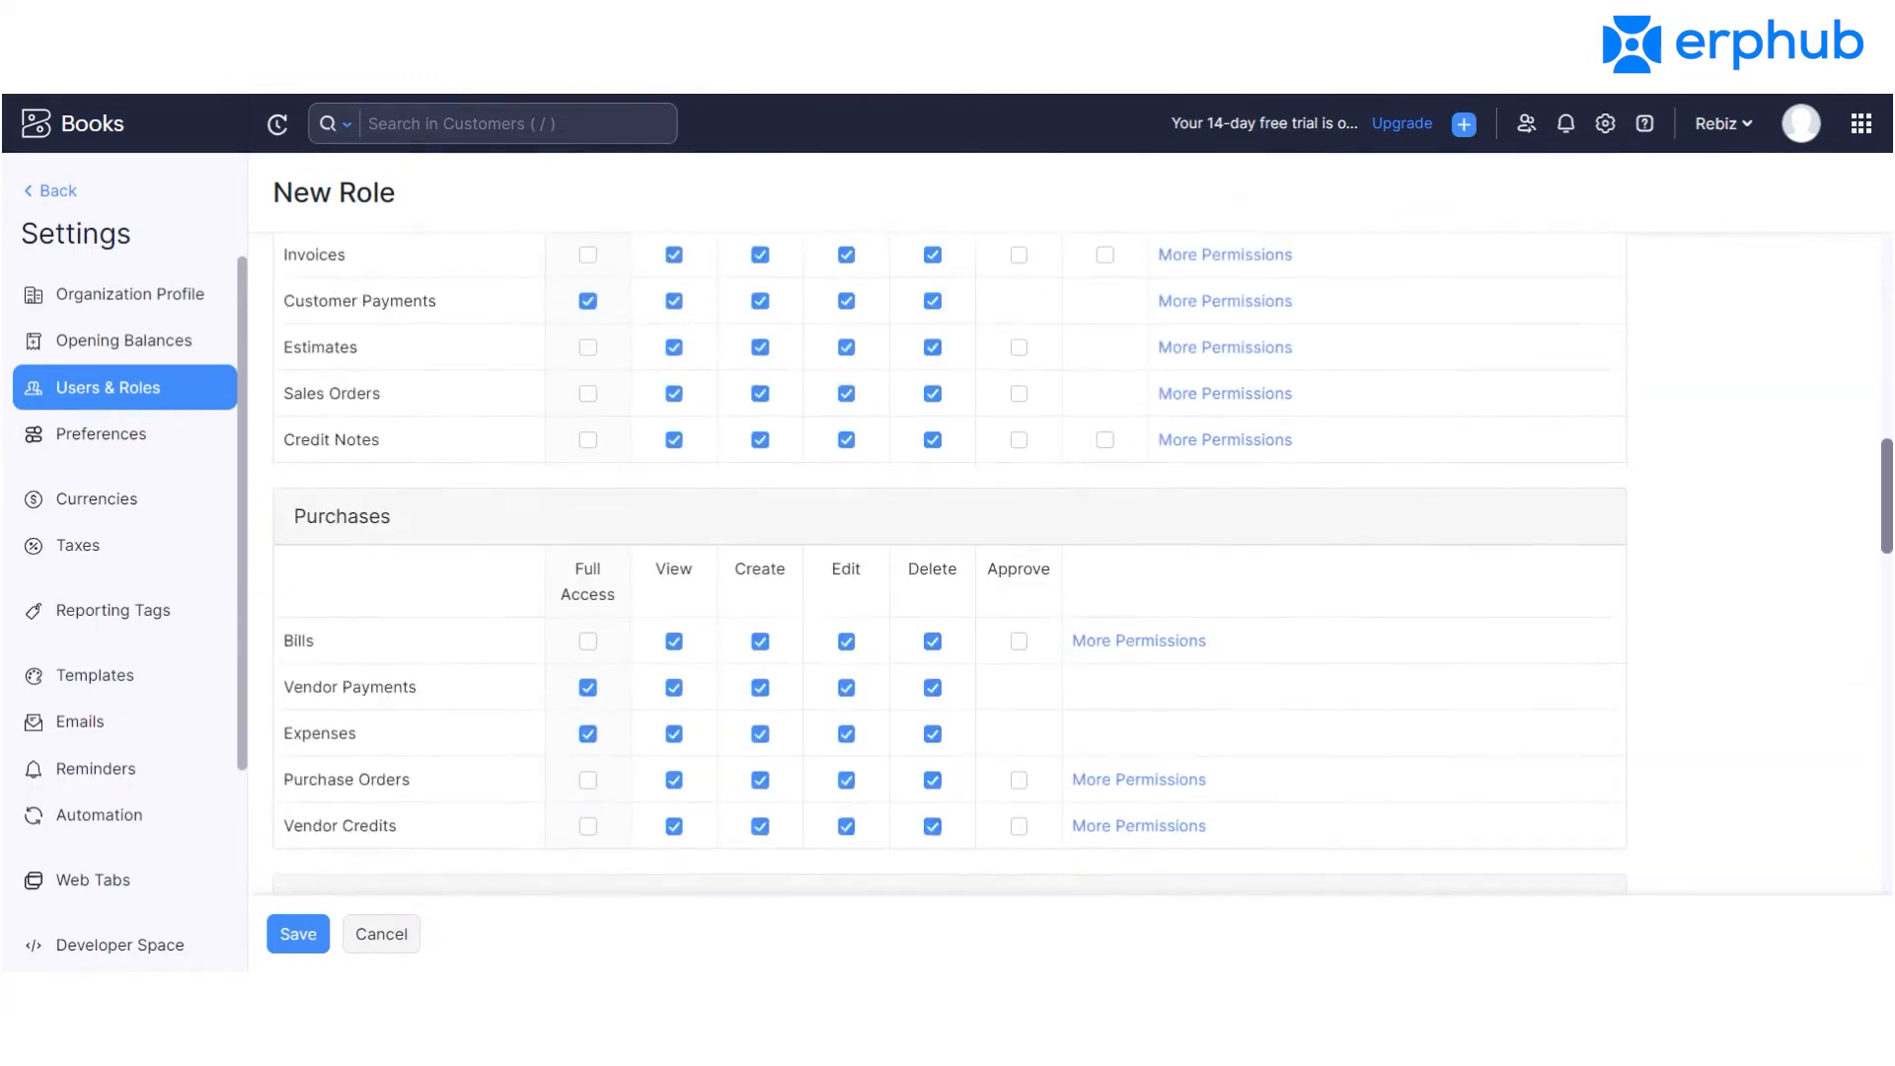
scroll(950, 563, "down", 6)
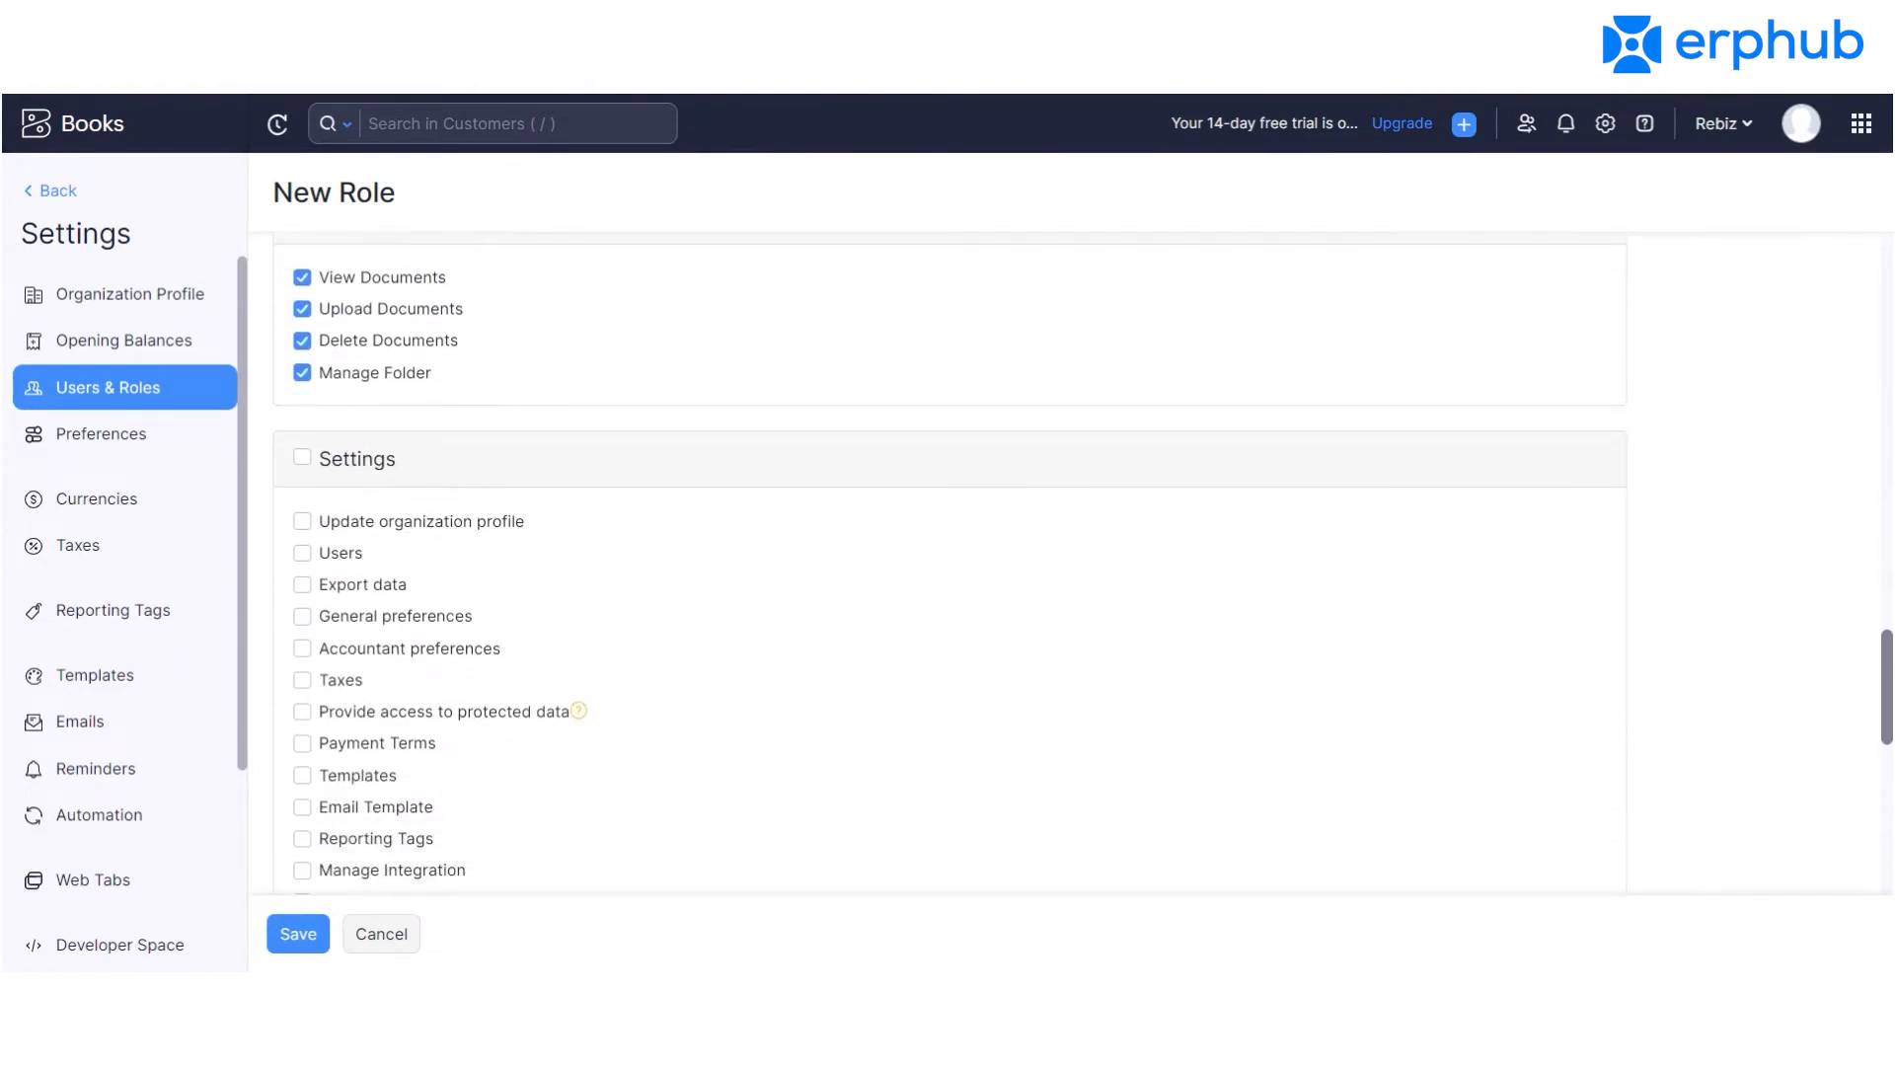
scroll(950, 563, "down", 6)
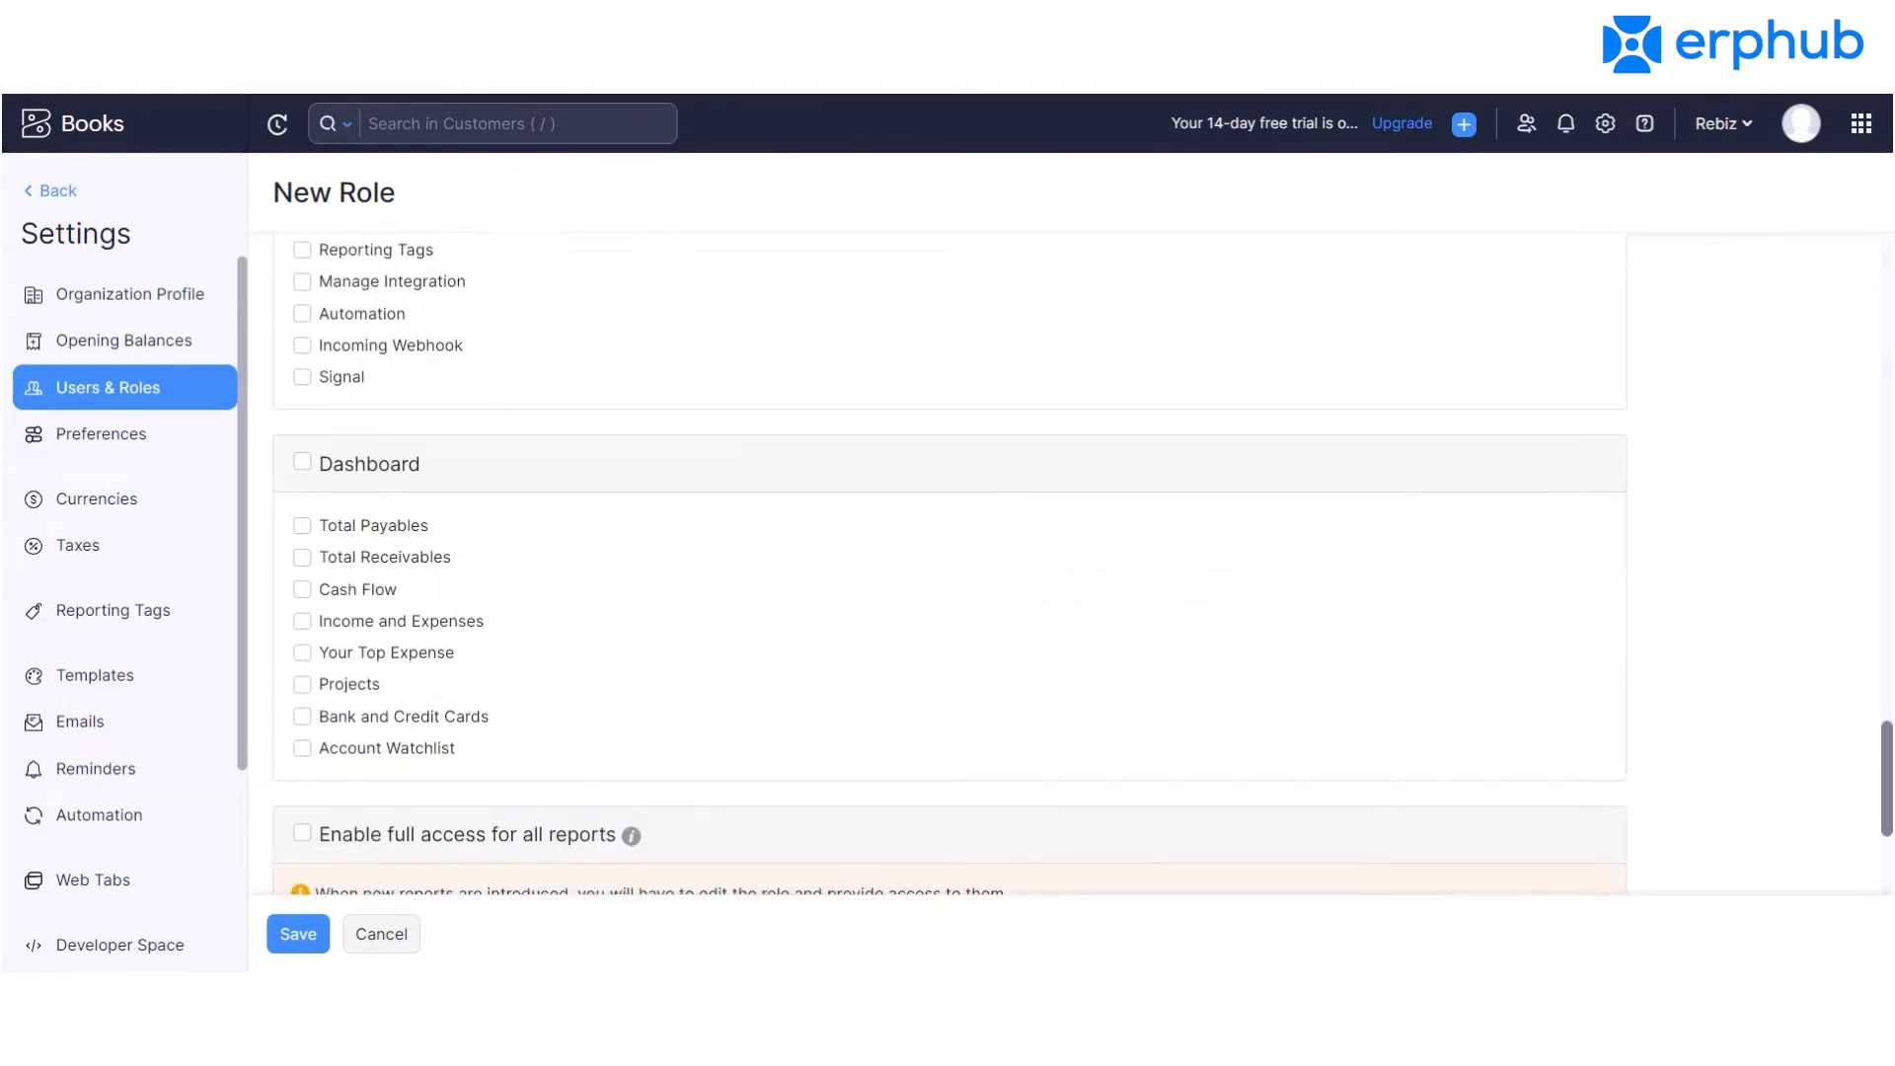
scroll(950, 563, "down", 8)
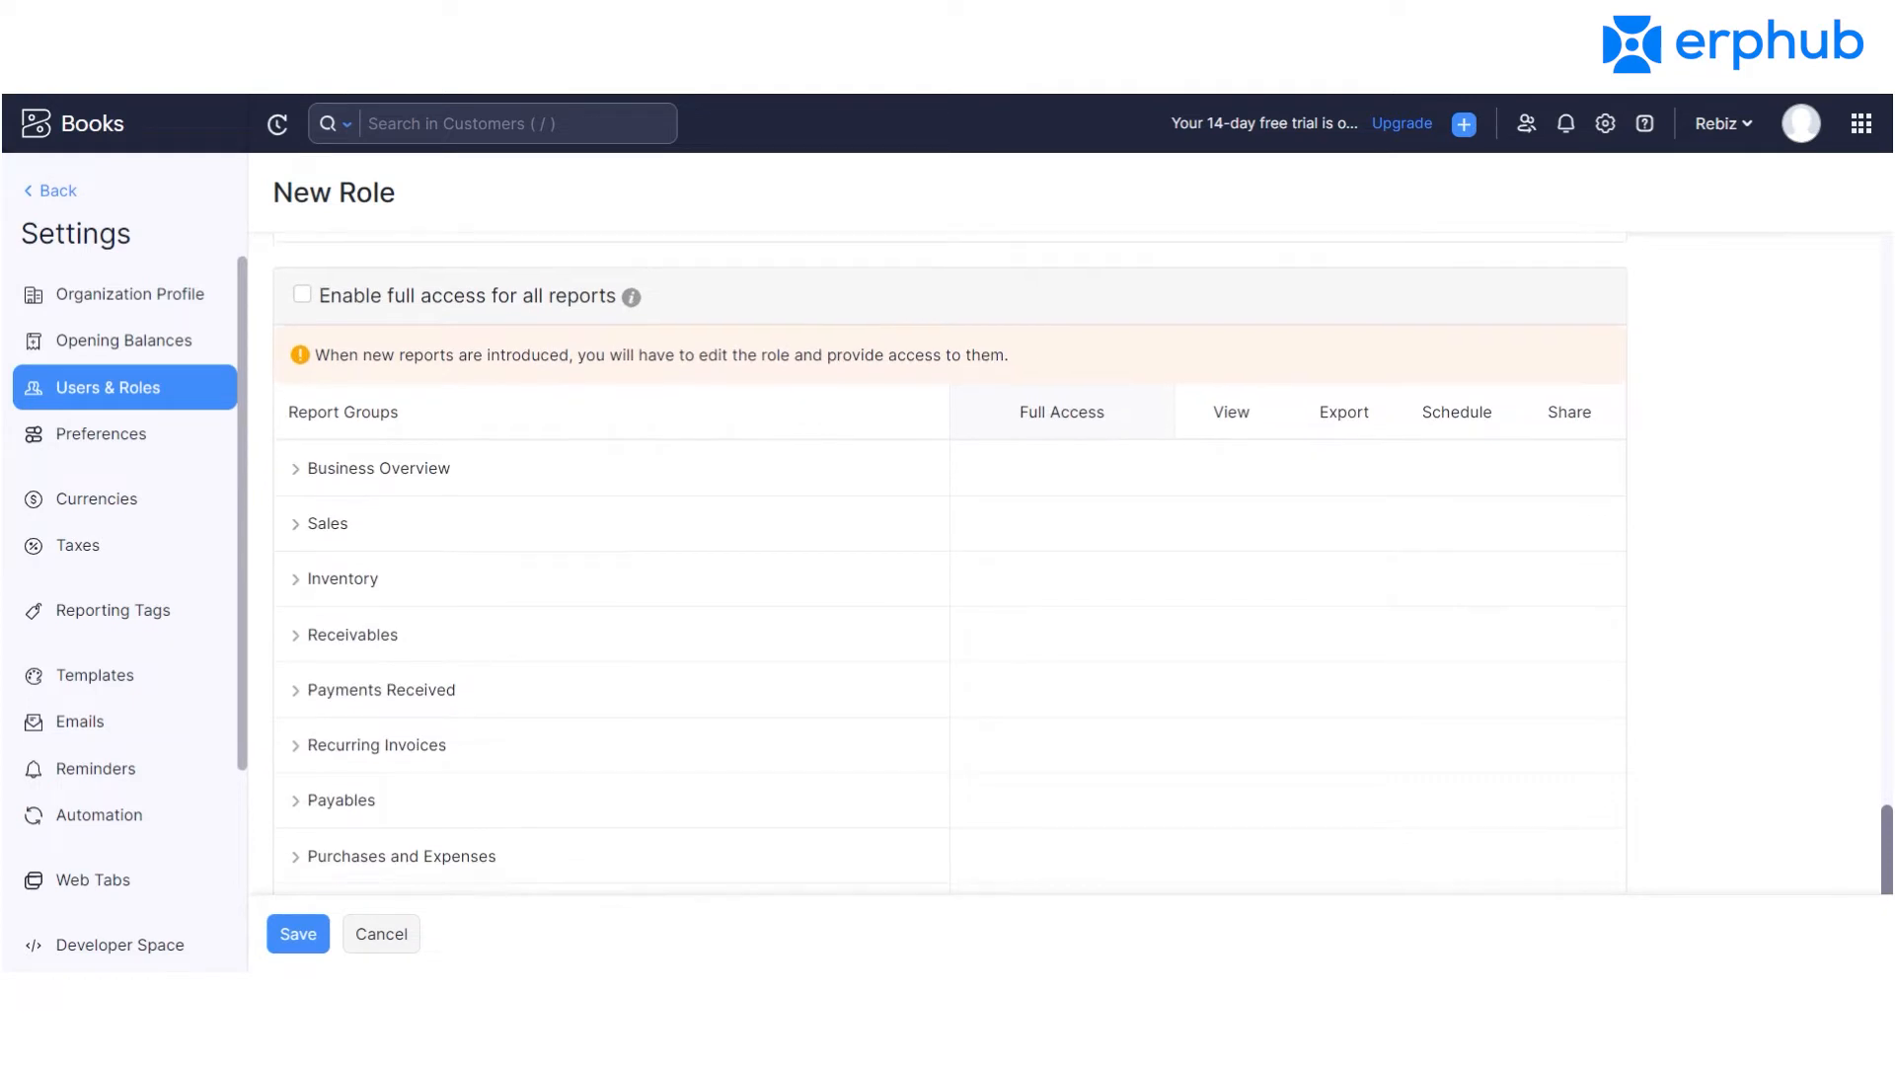
left_click_drag(1886, 873, 1888, 277)
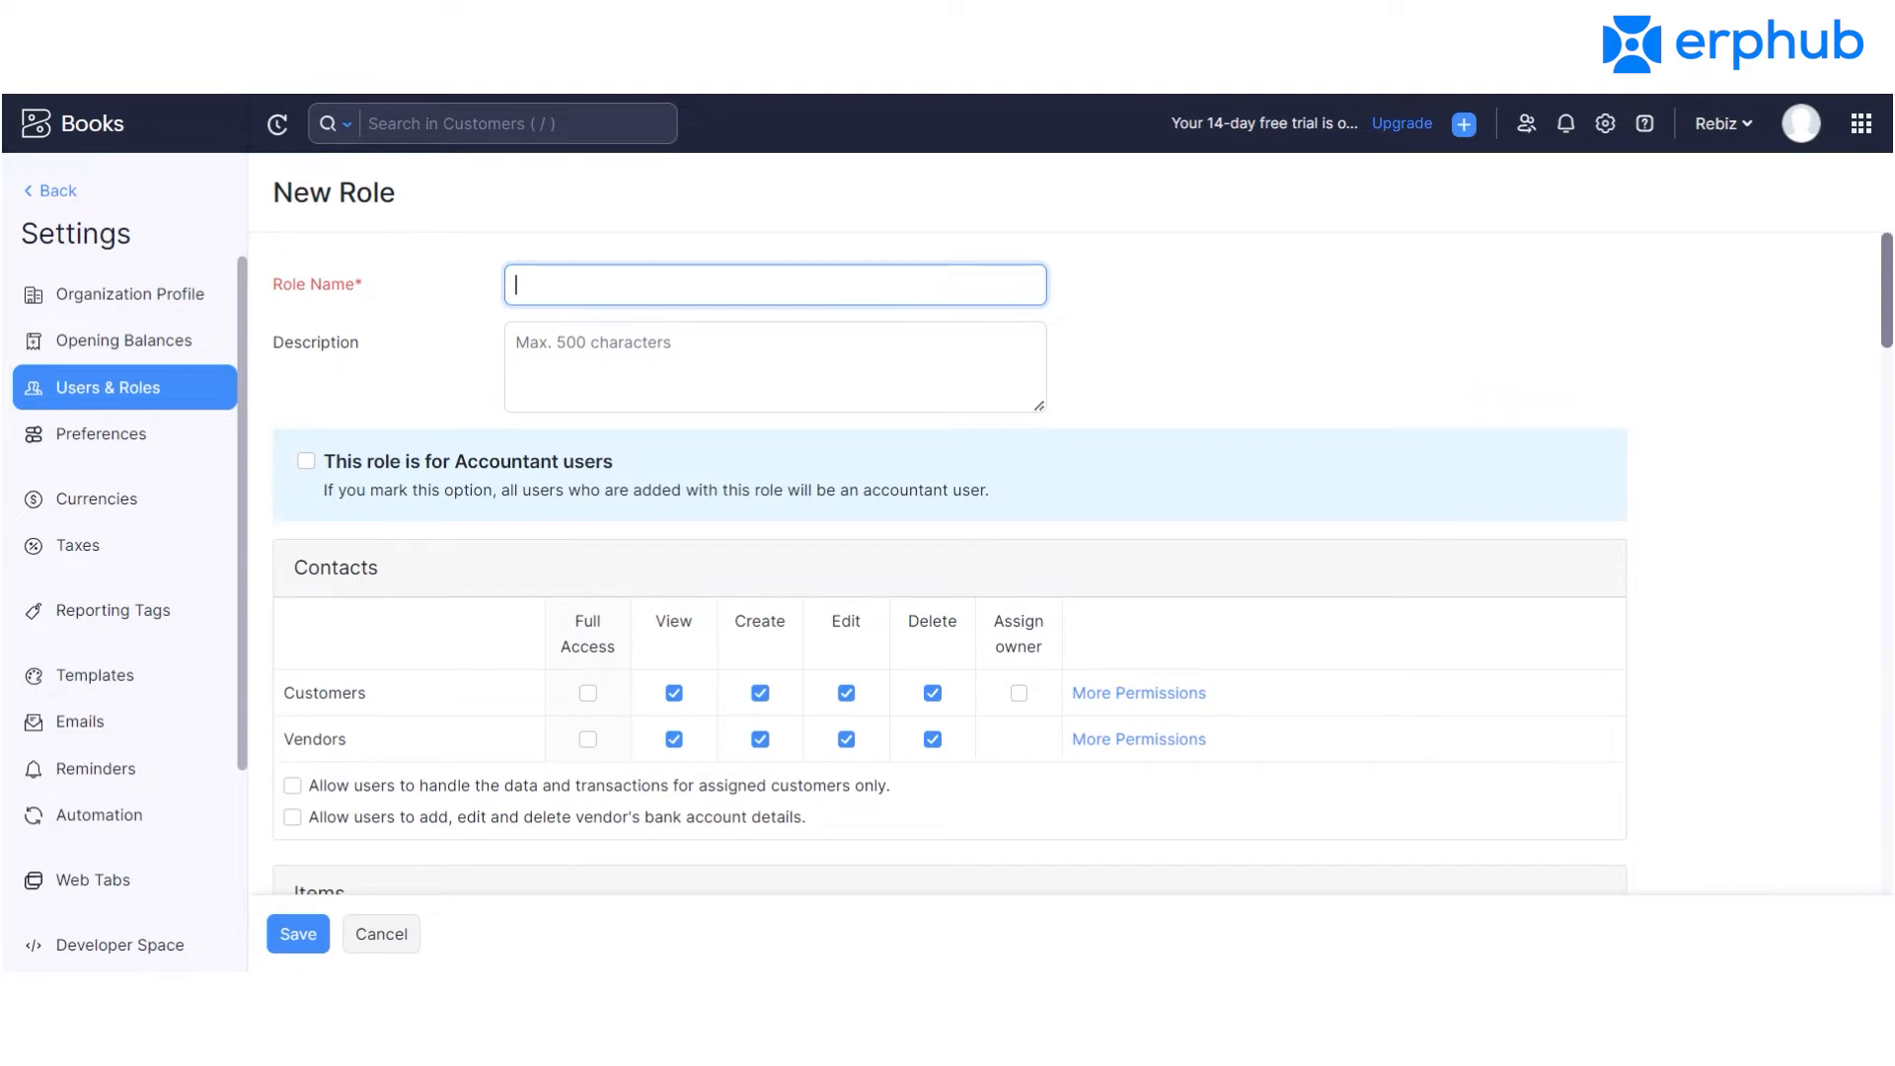
View the General, Branding, and Customers and Vendors pages in the Preferences settings.
left_click(155, 440)
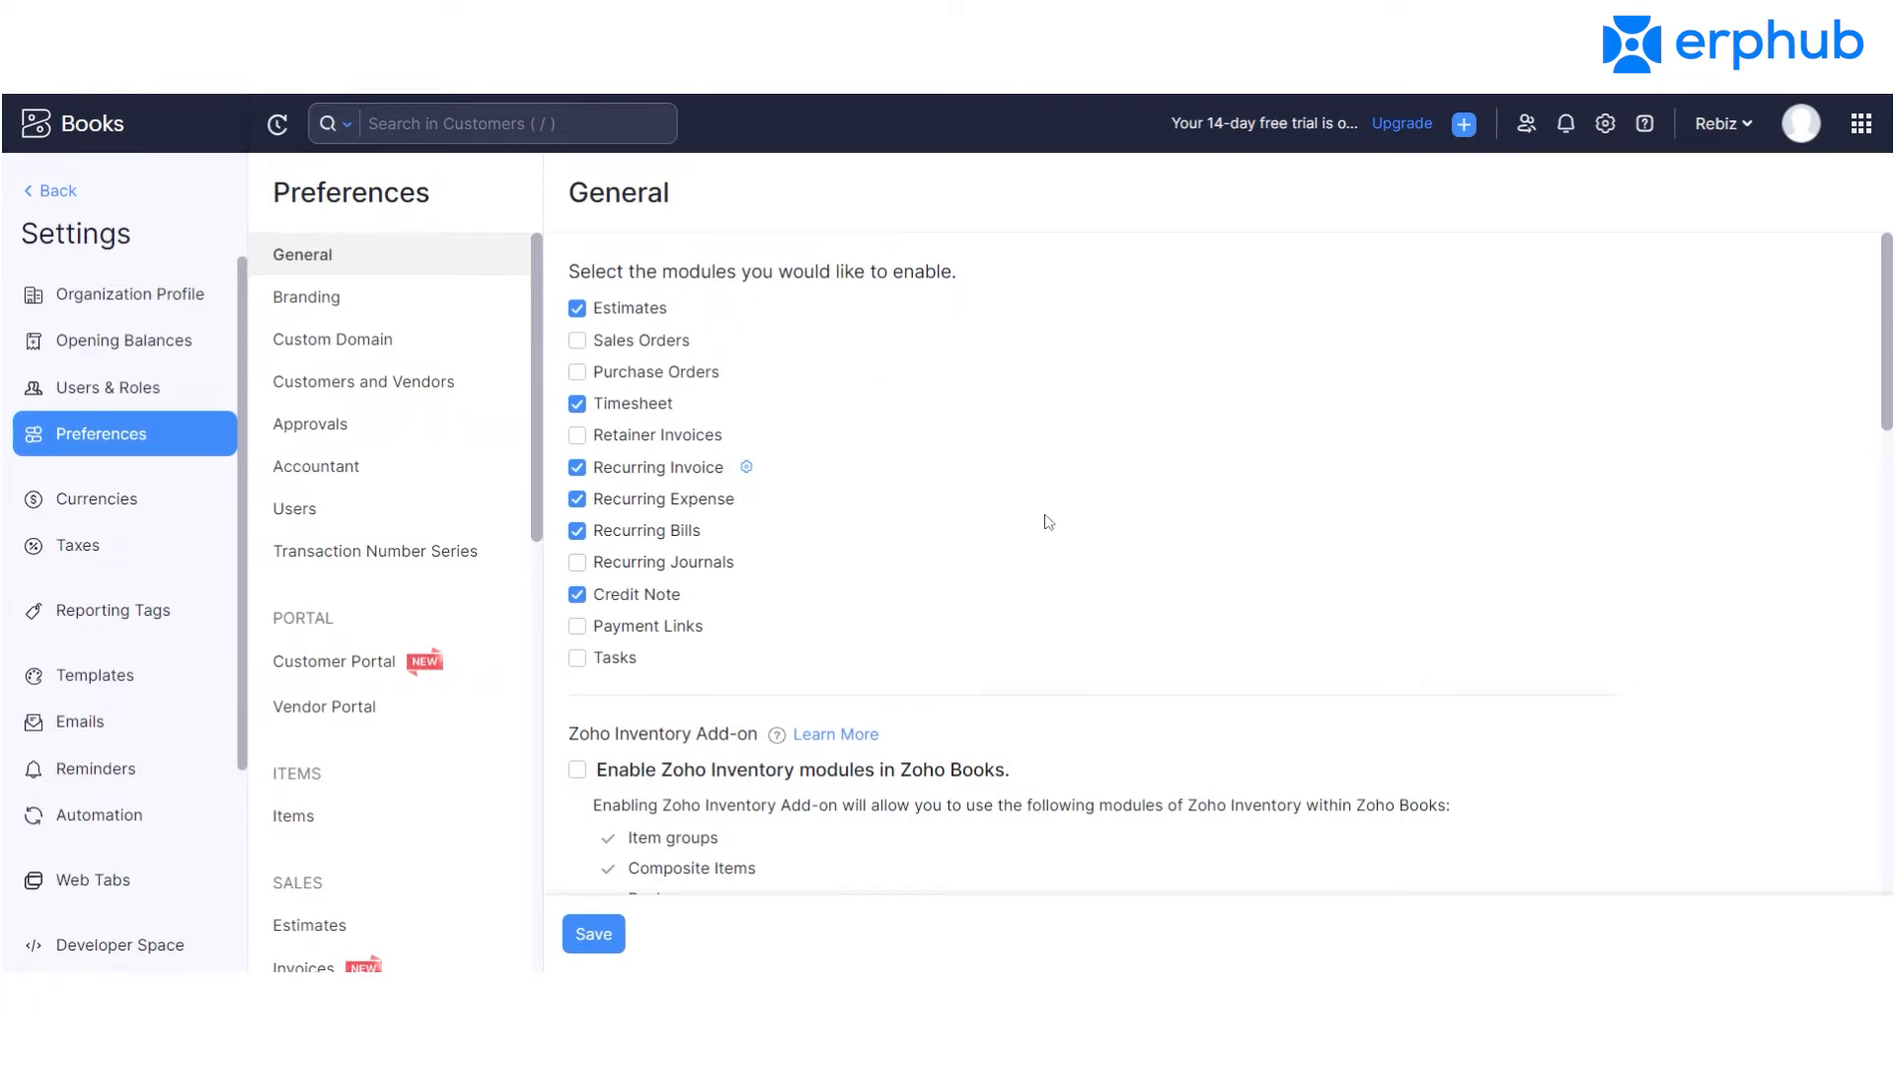
left_click(411, 306)
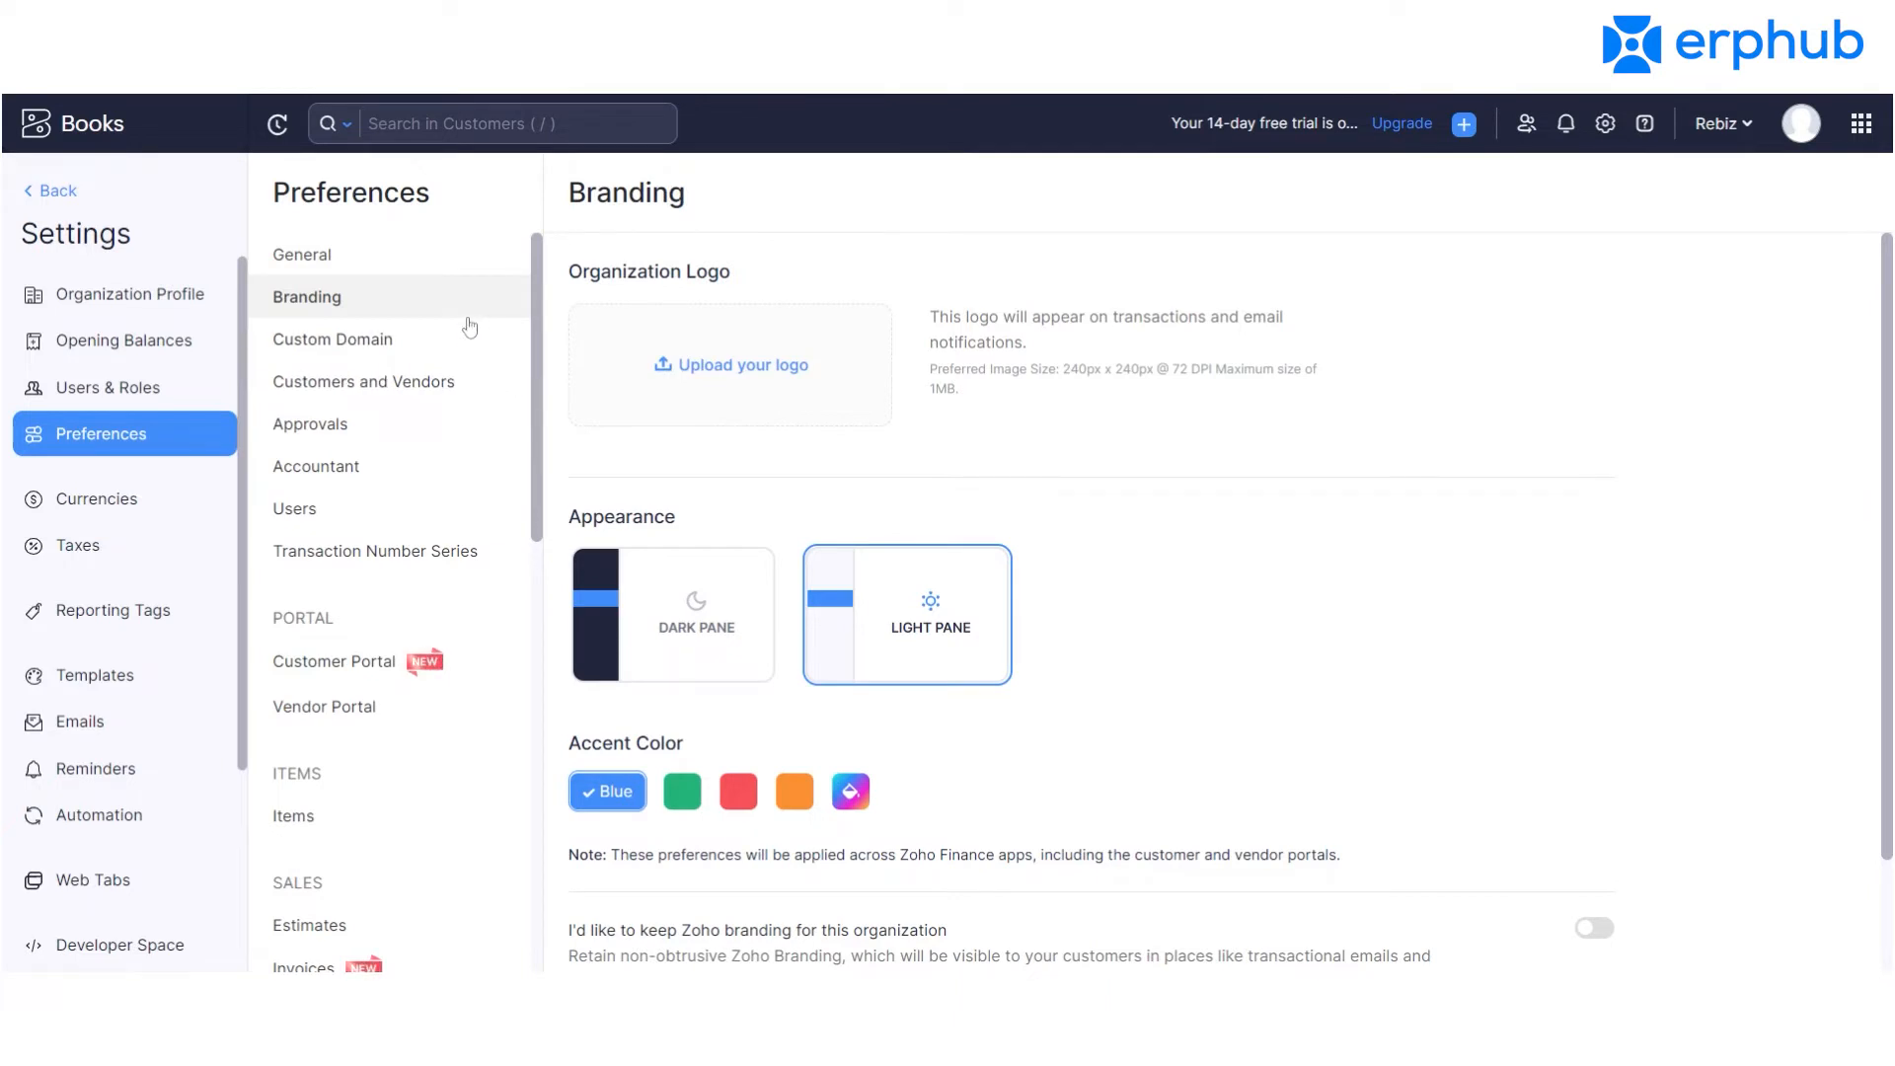
left_click(425, 355)
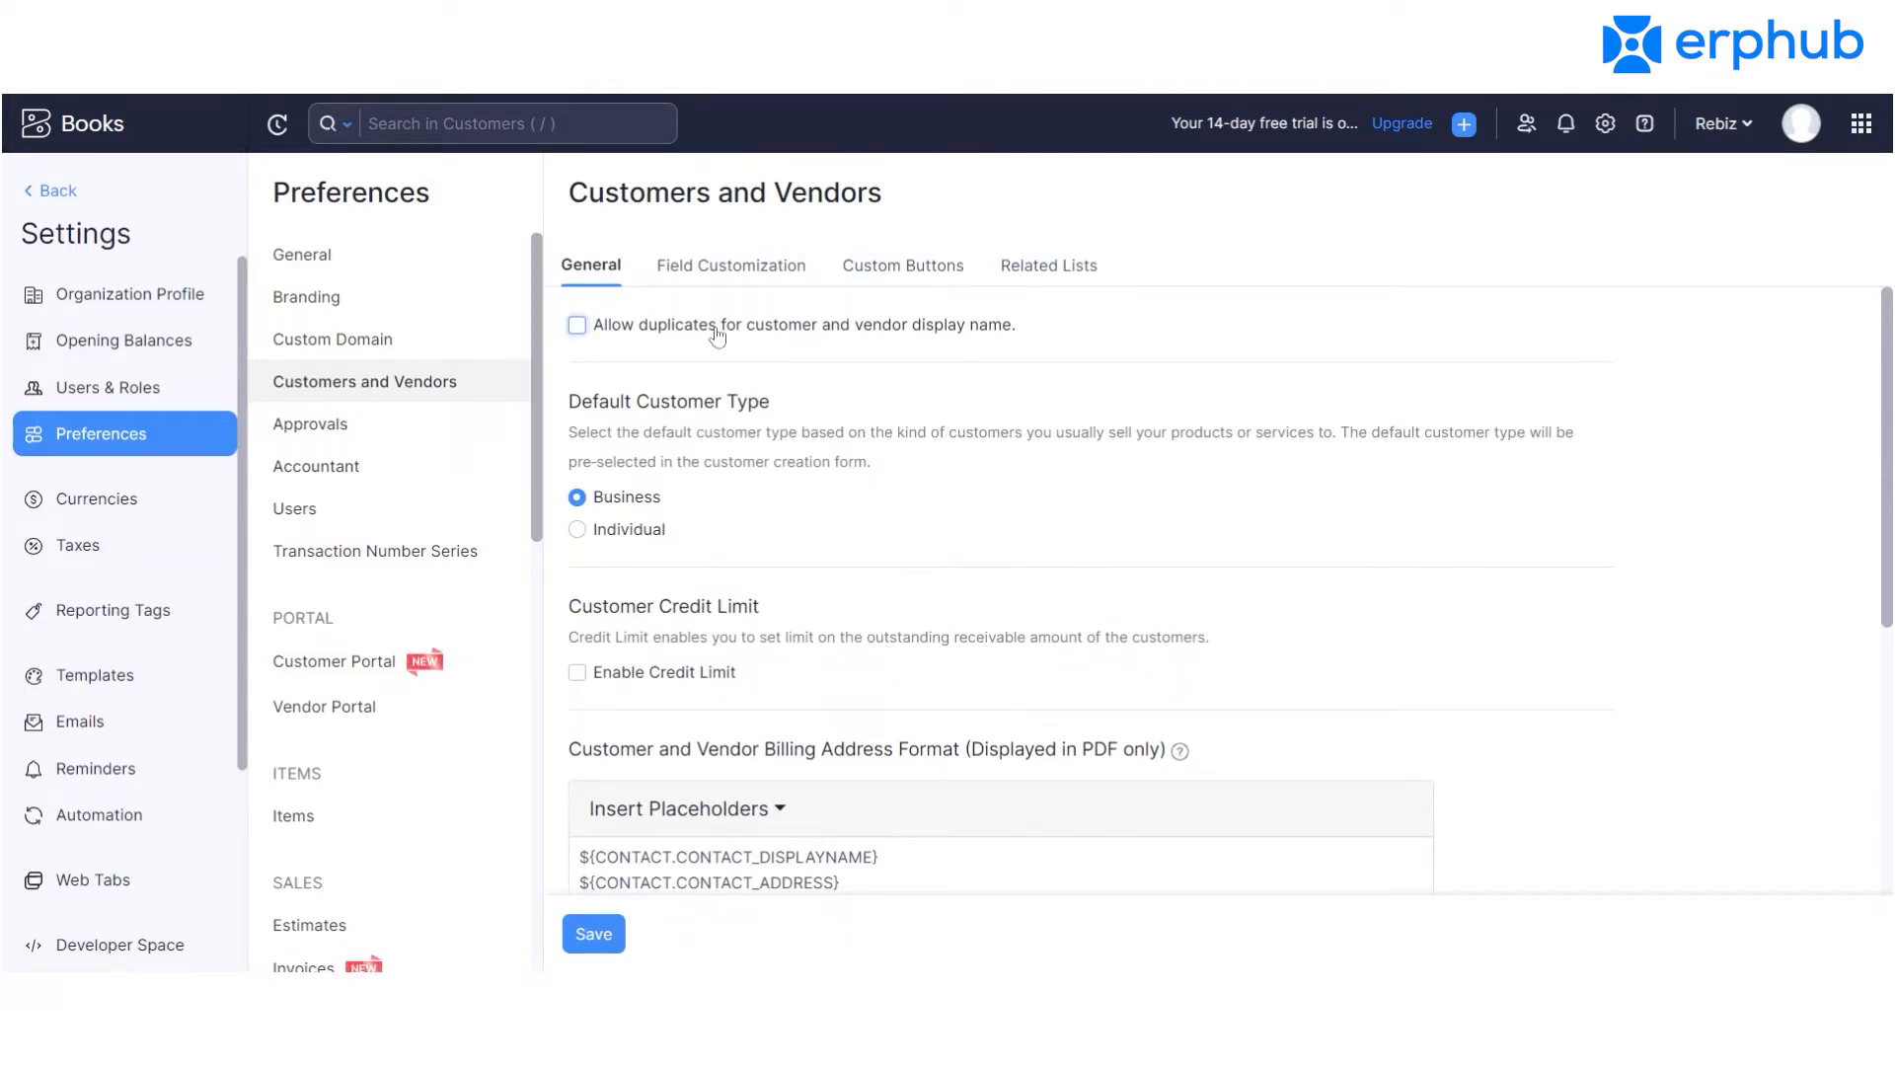
View field customization and related lists for Customers and Vendors, and examine the sales approval flows in the Approvals preferences.
left_click(753, 262)
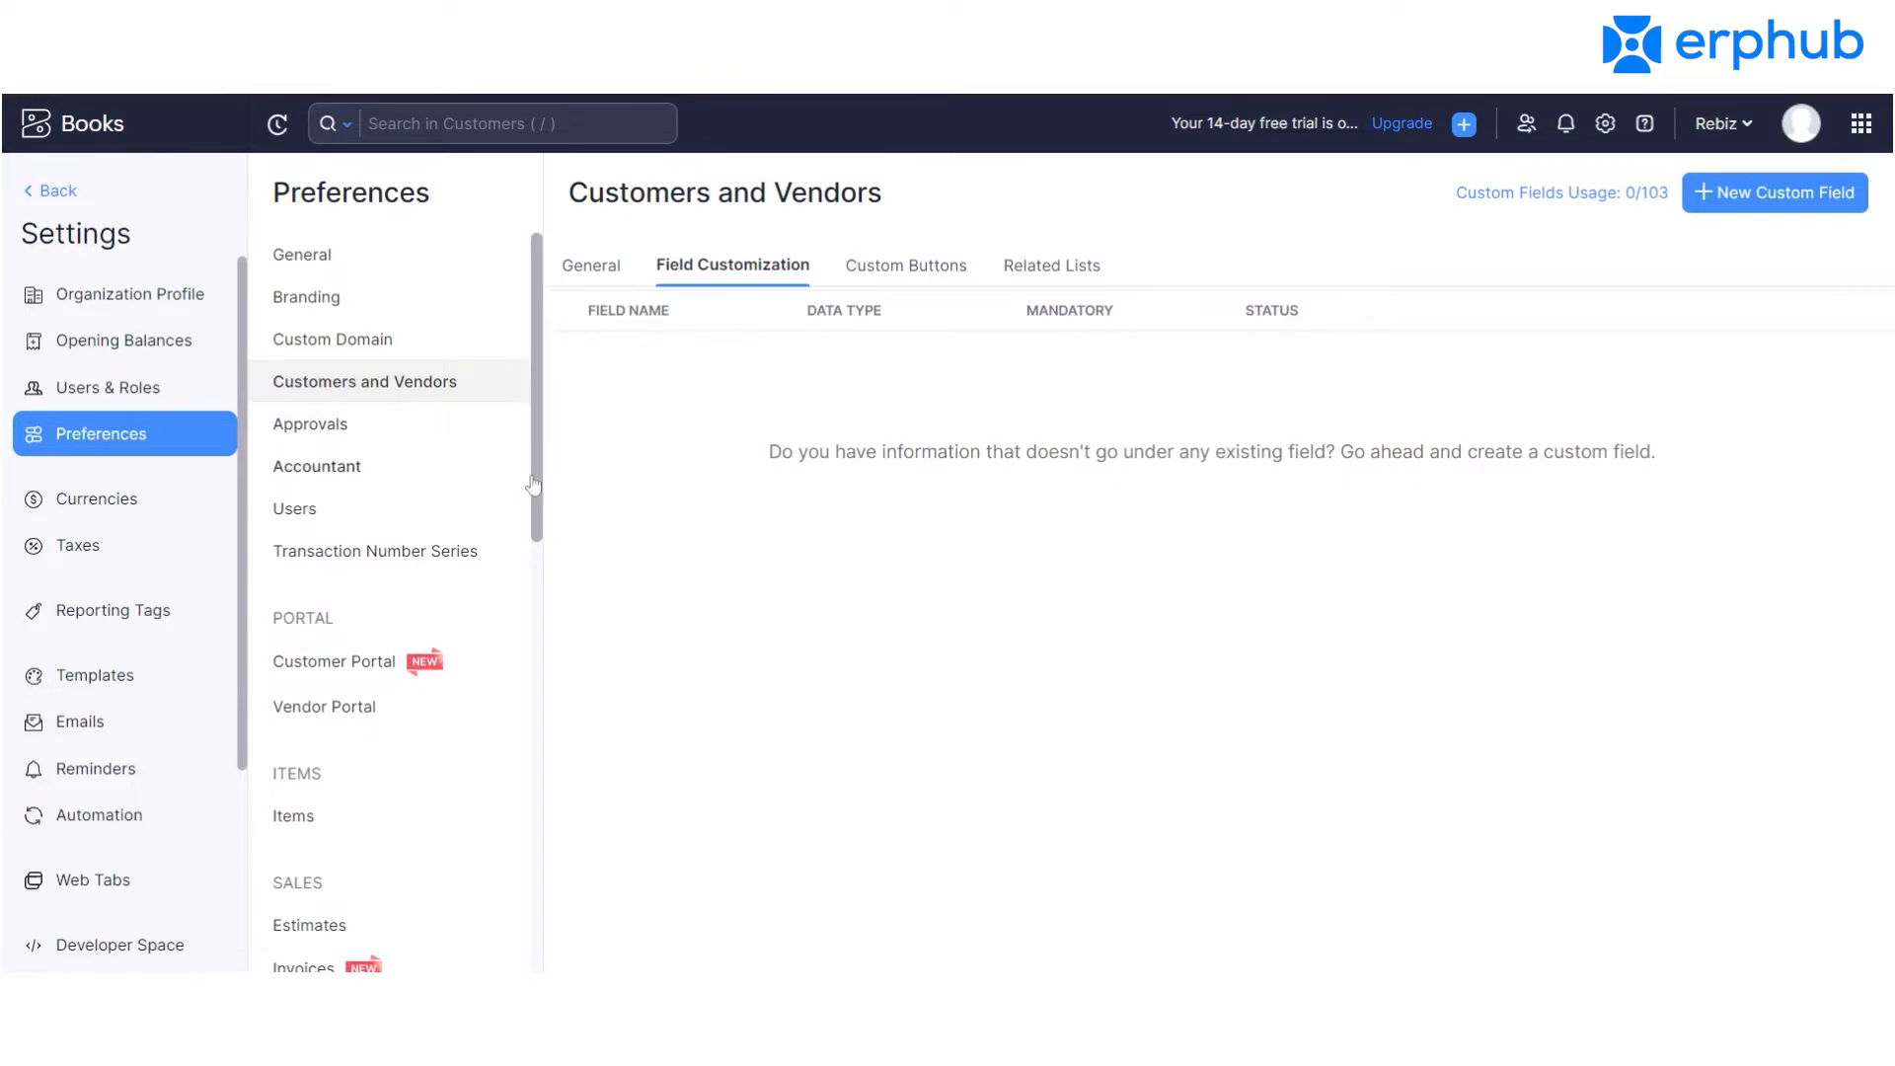
left_click(1051, 284)
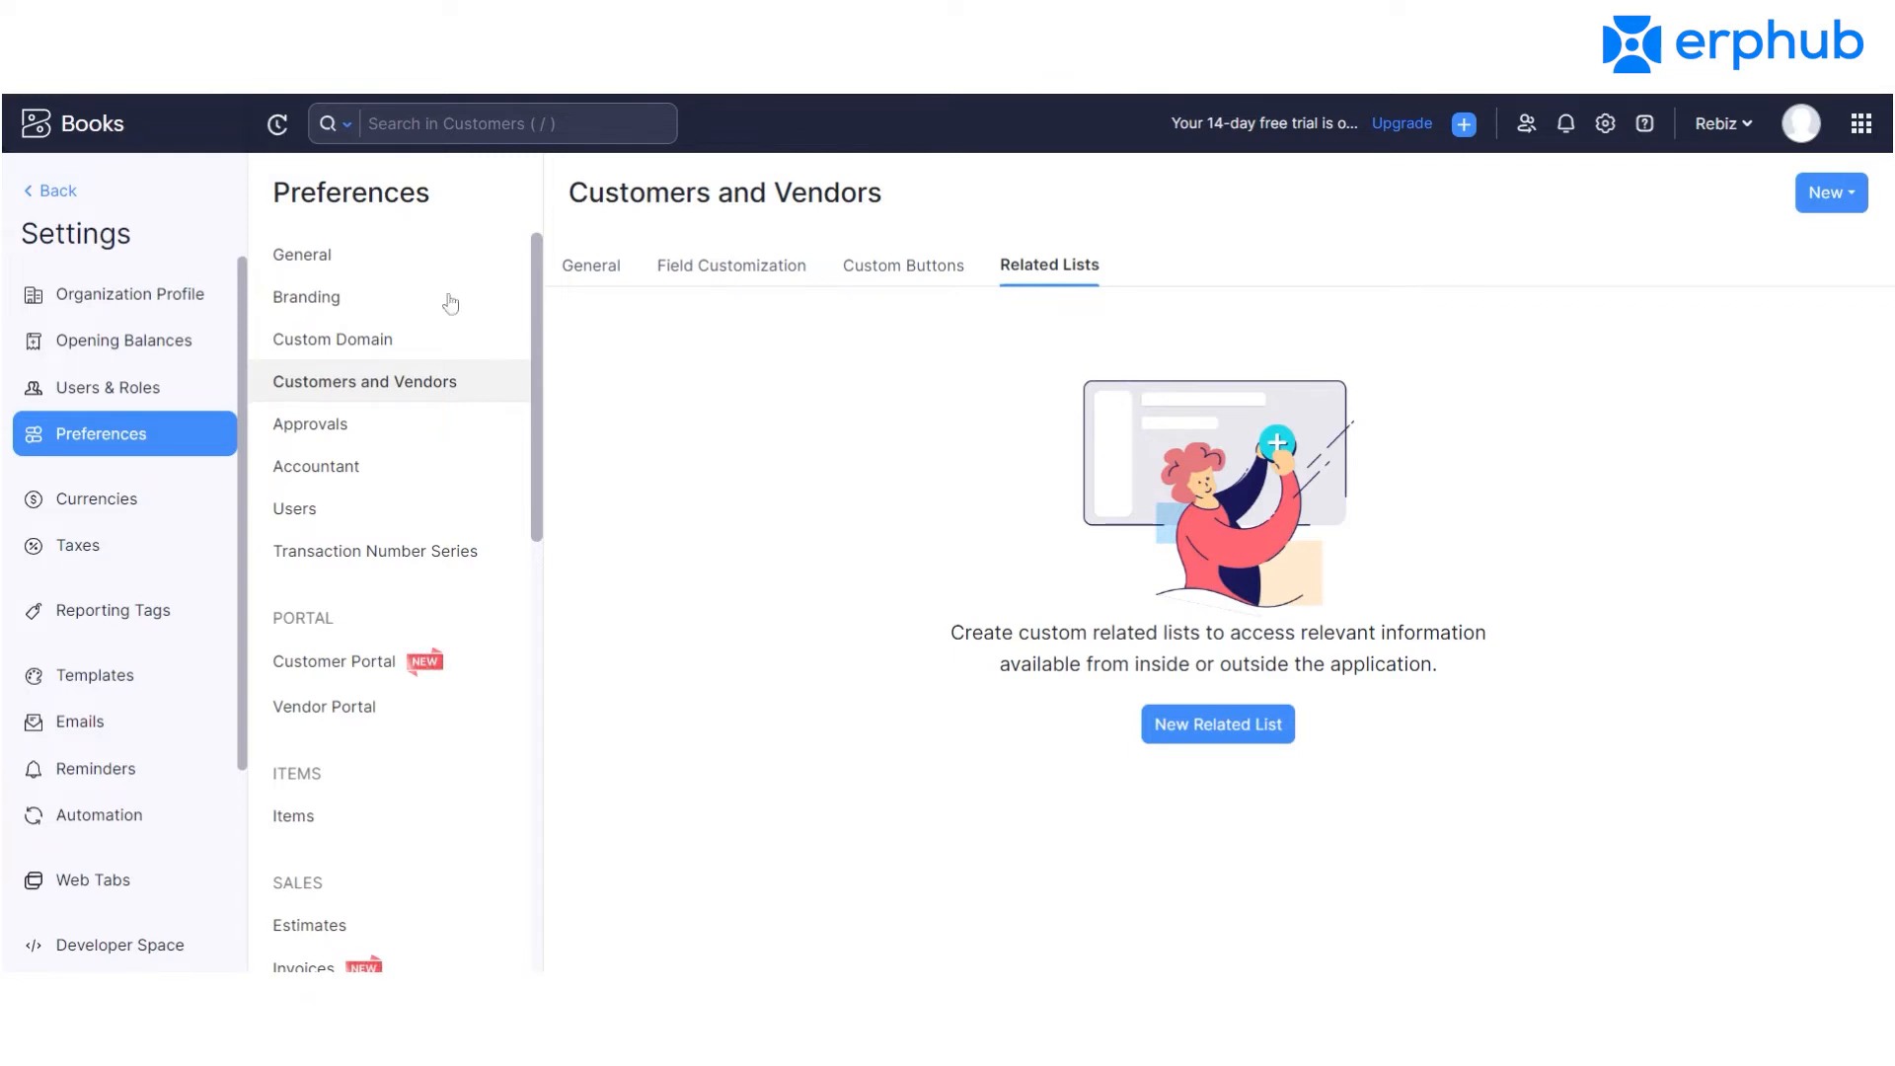
left_click(400, 426)
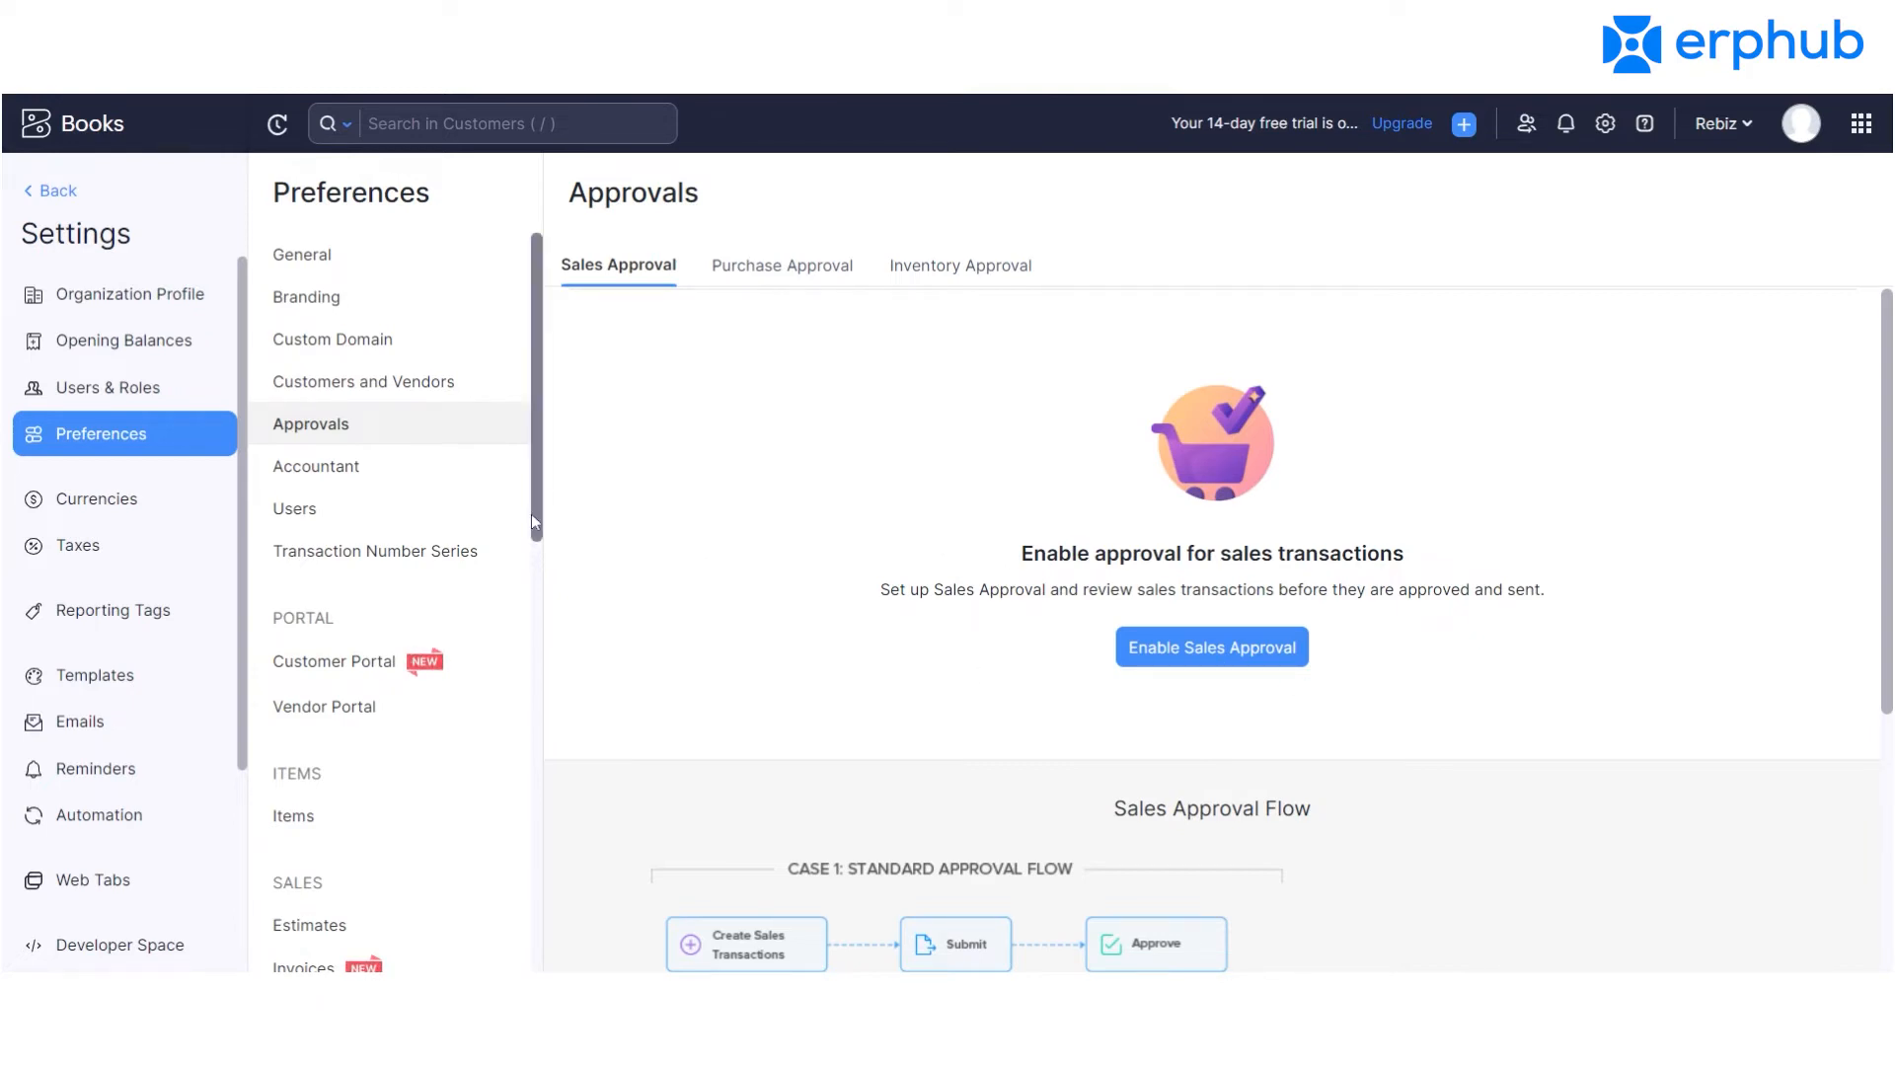
scroll(1887, 509, "down", 2)
scroll(1216, 517, "down", 3)
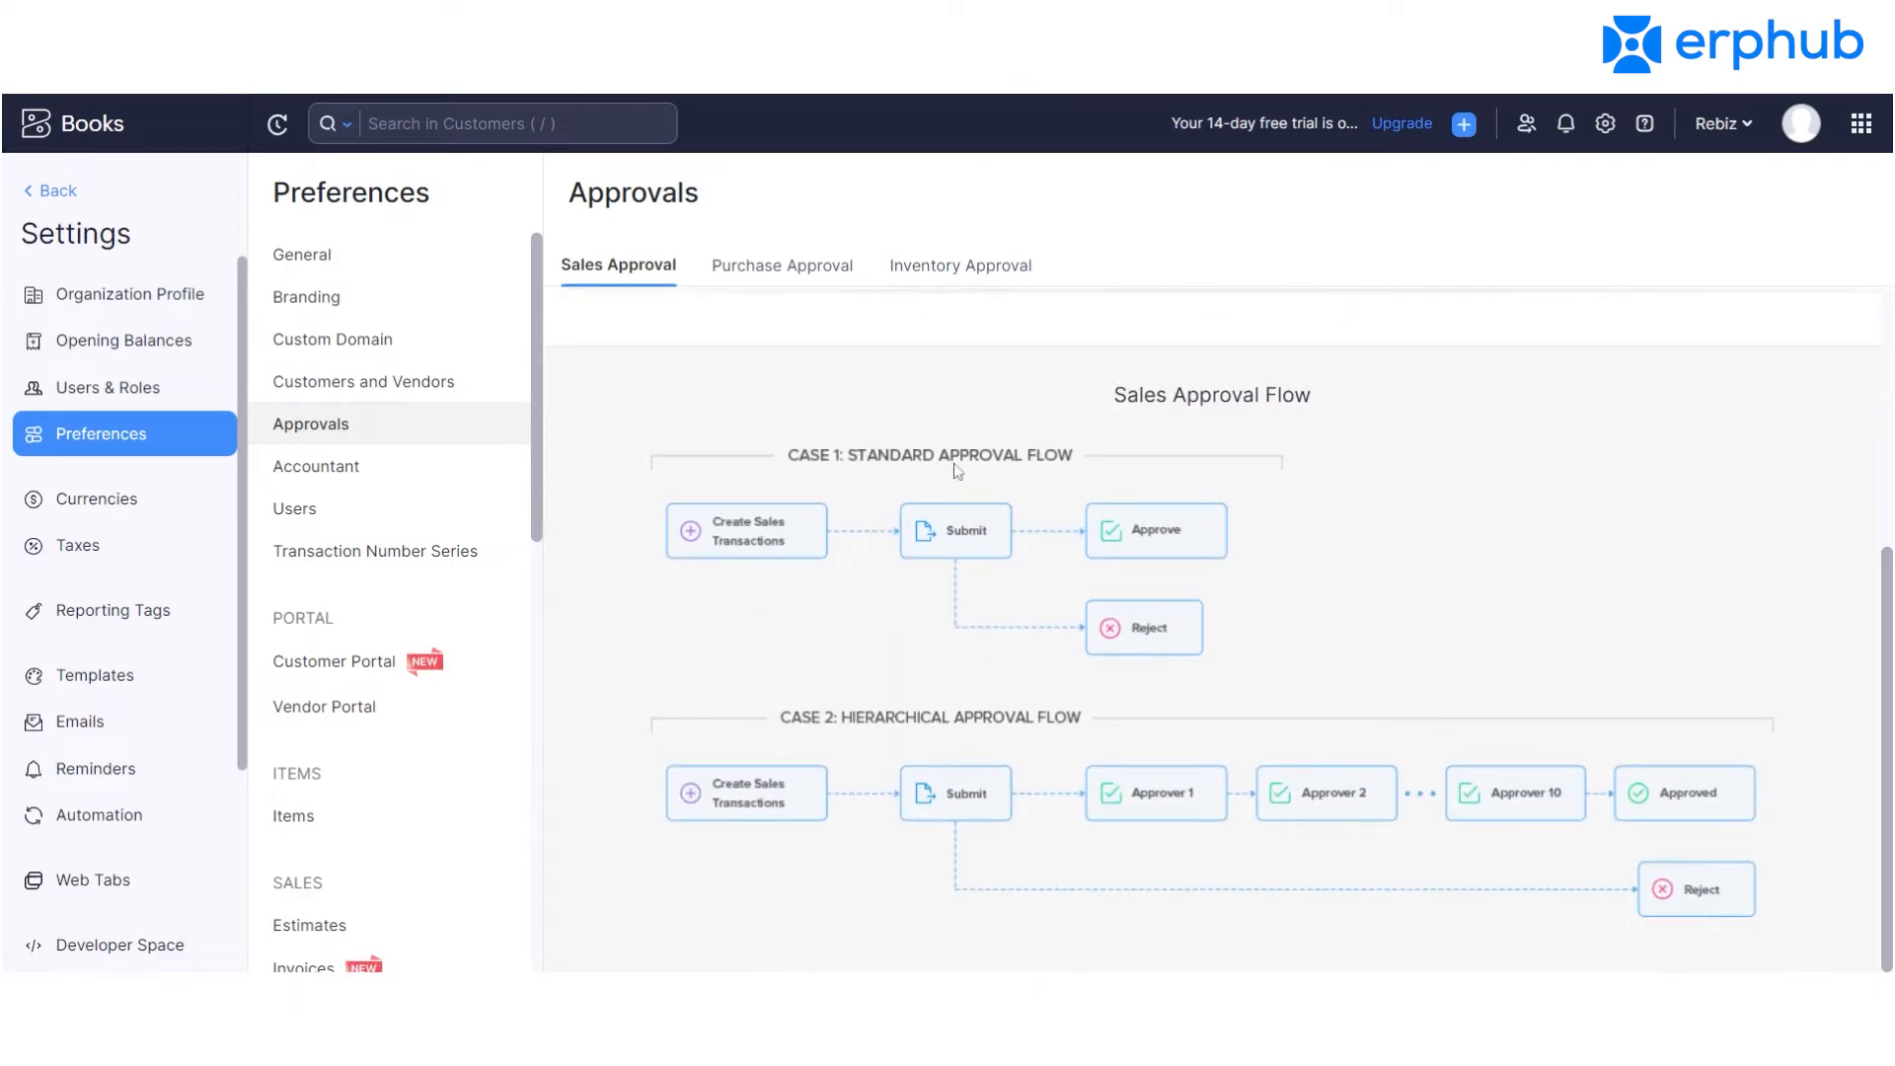
mouse_move(1888, 760)
left_mouse_down()
mouse_move(1887, 693)
mouse_move(1887, 760)
left_mouse_up()
View the Accountant preferences with the journal and chart of accounts custom fields, and the Users field customization.
left_click(367, 472)
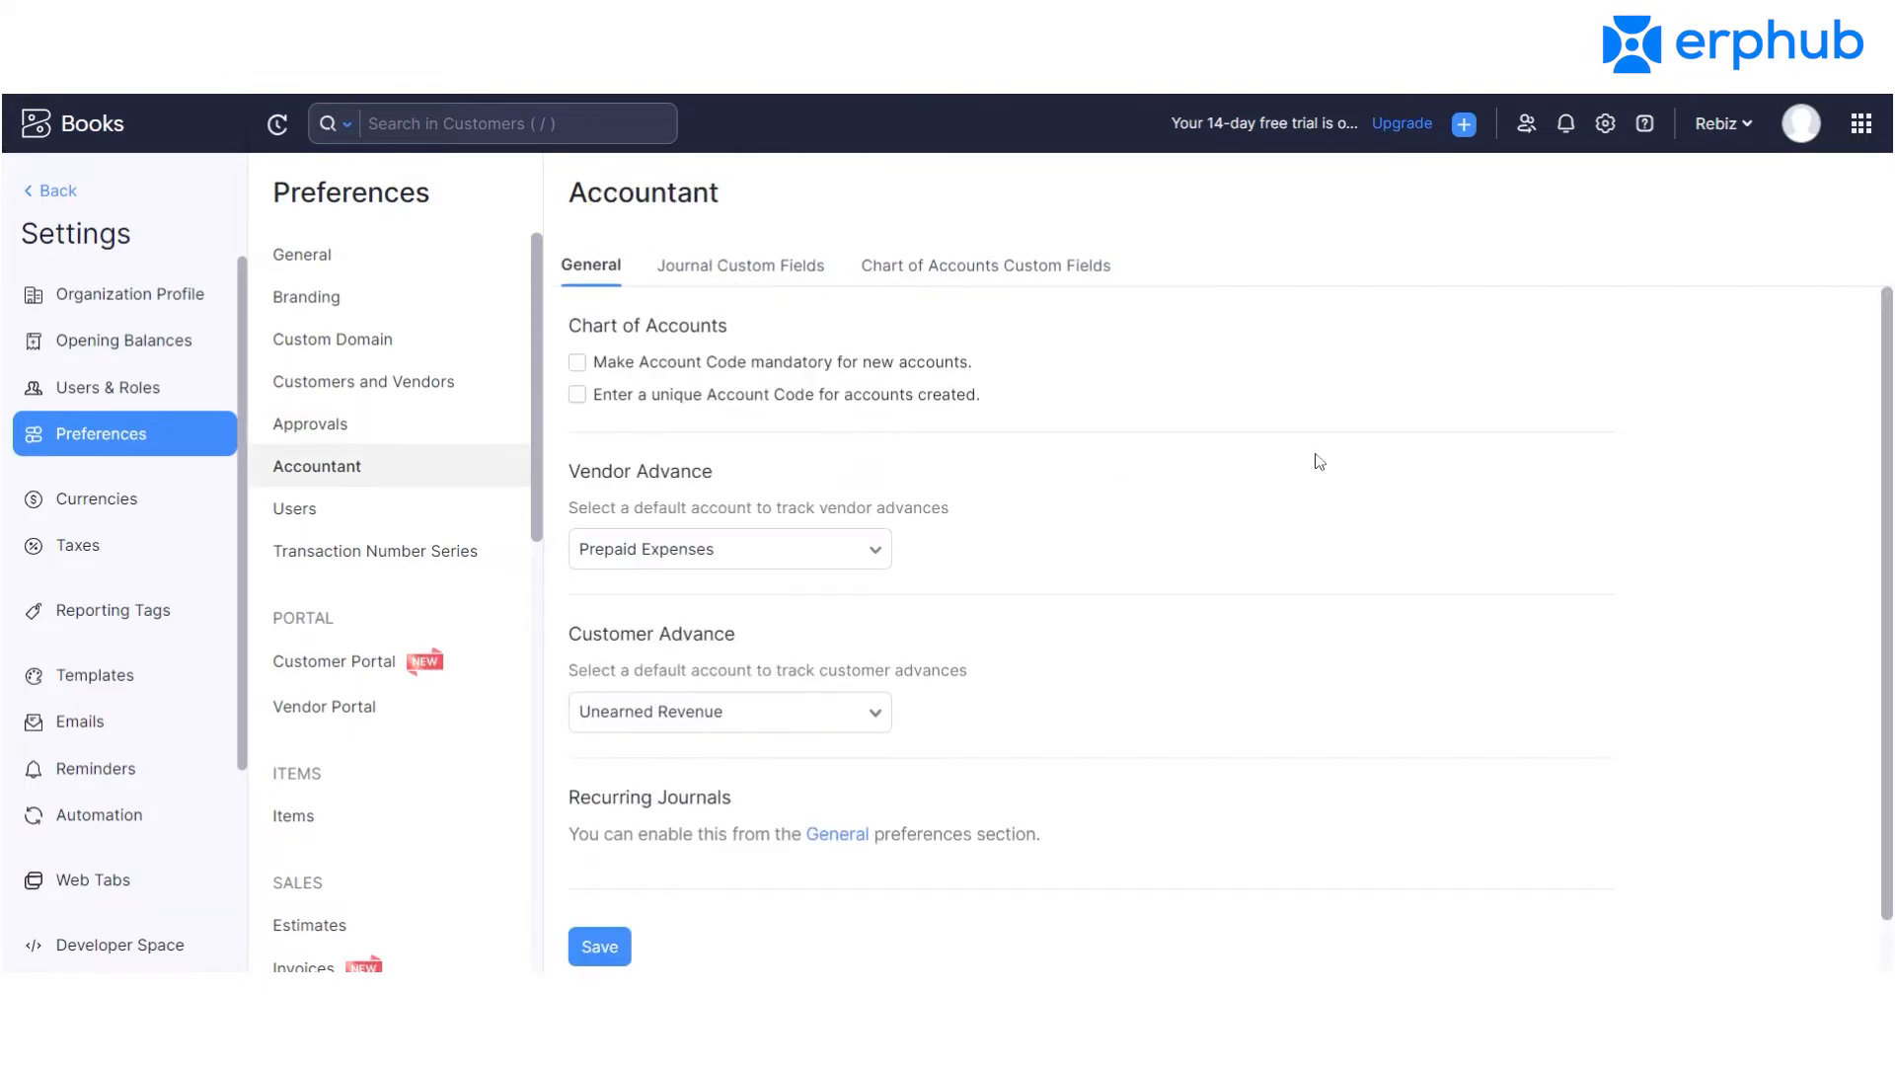
left_click(739, 268)
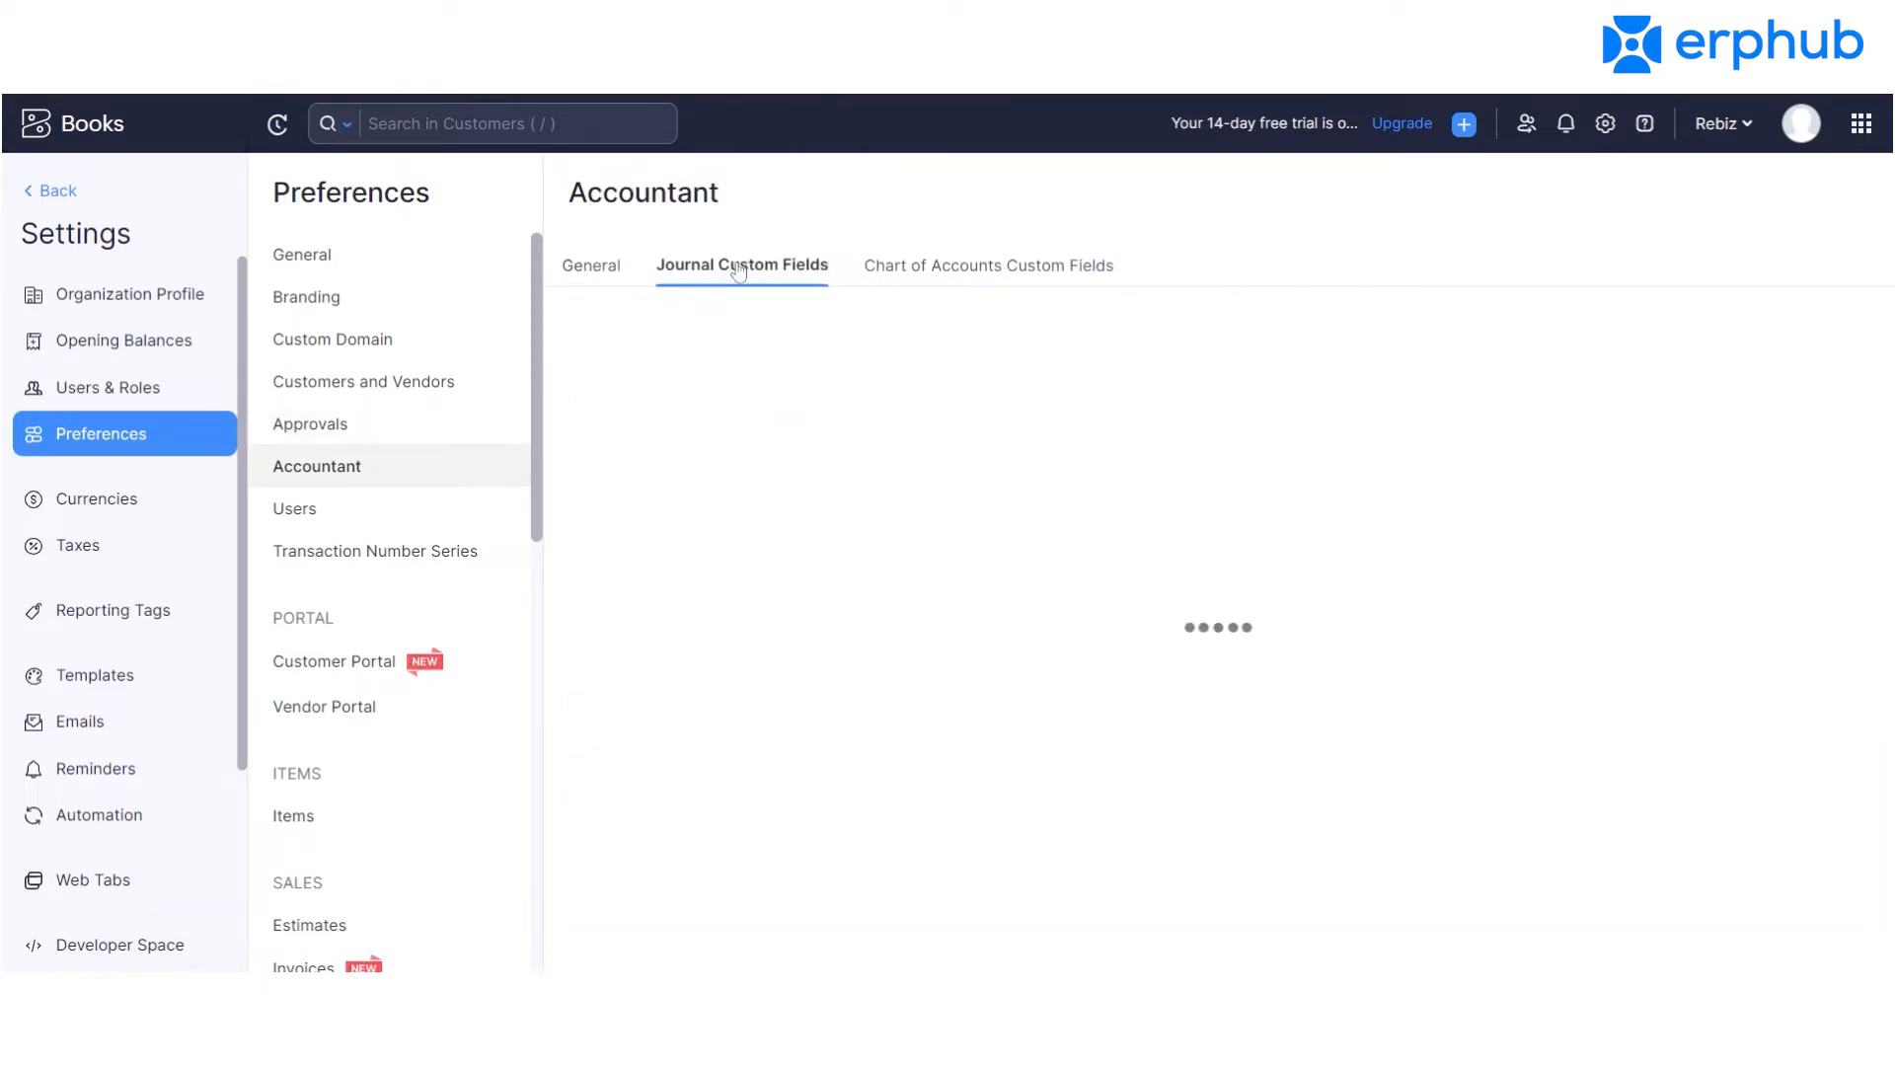
left_click(983, 276)
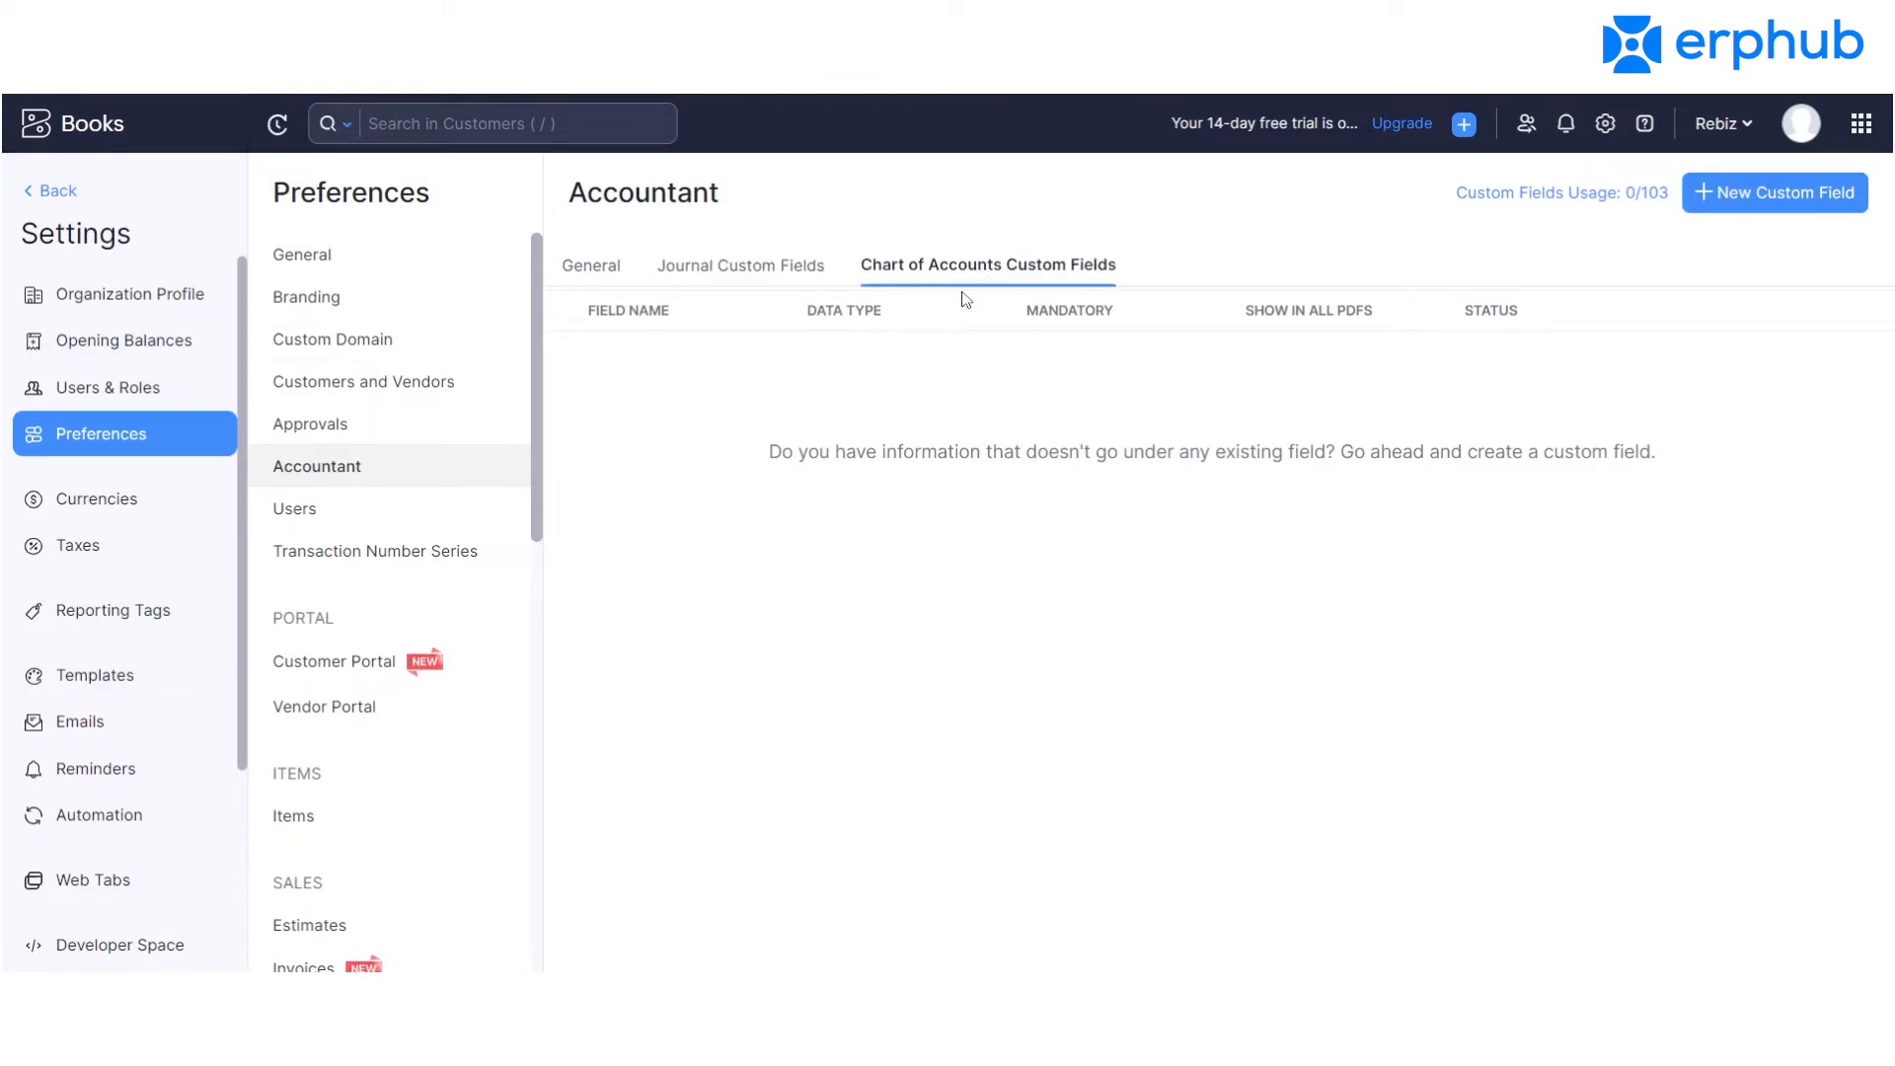
left_click(484, 517)
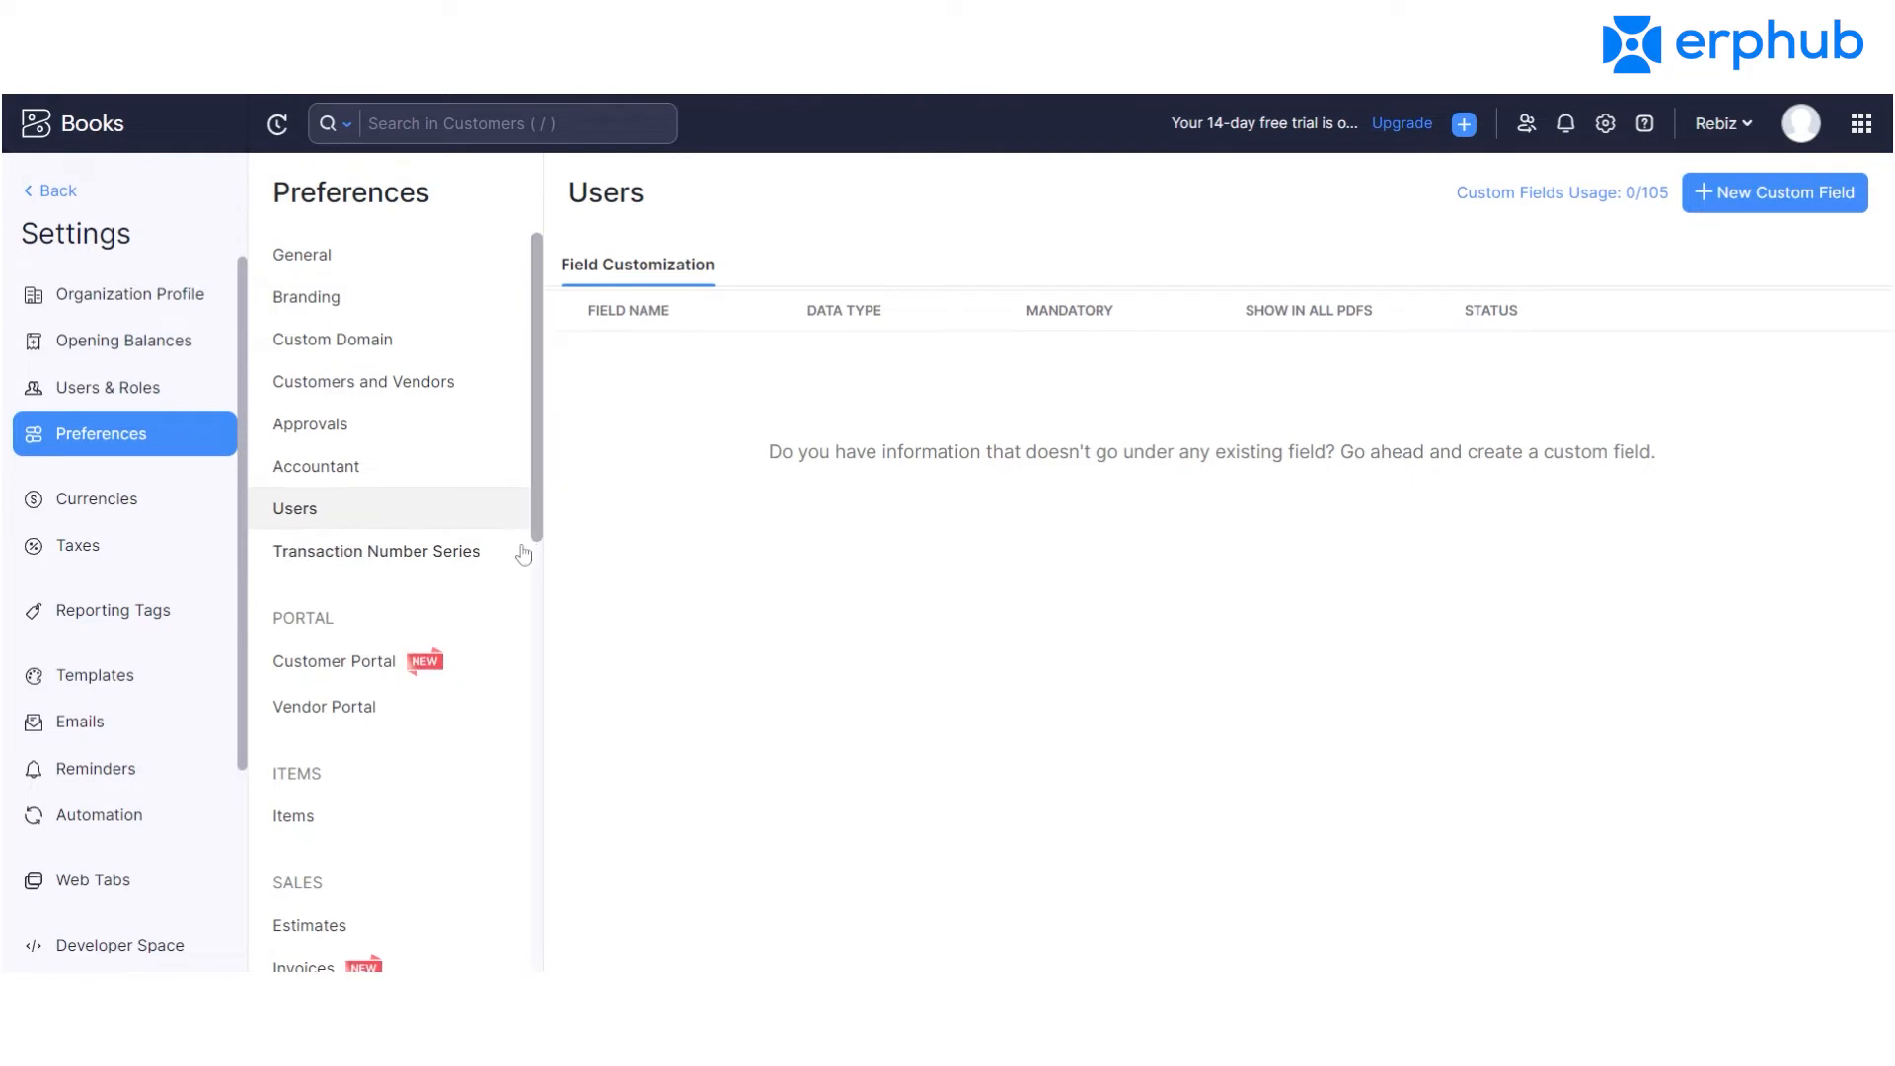
Look through the Customer Portal preferences and view the Vendor Portal preferences.
scroll(493, 553, "down", 1)
left_click(336, 551)
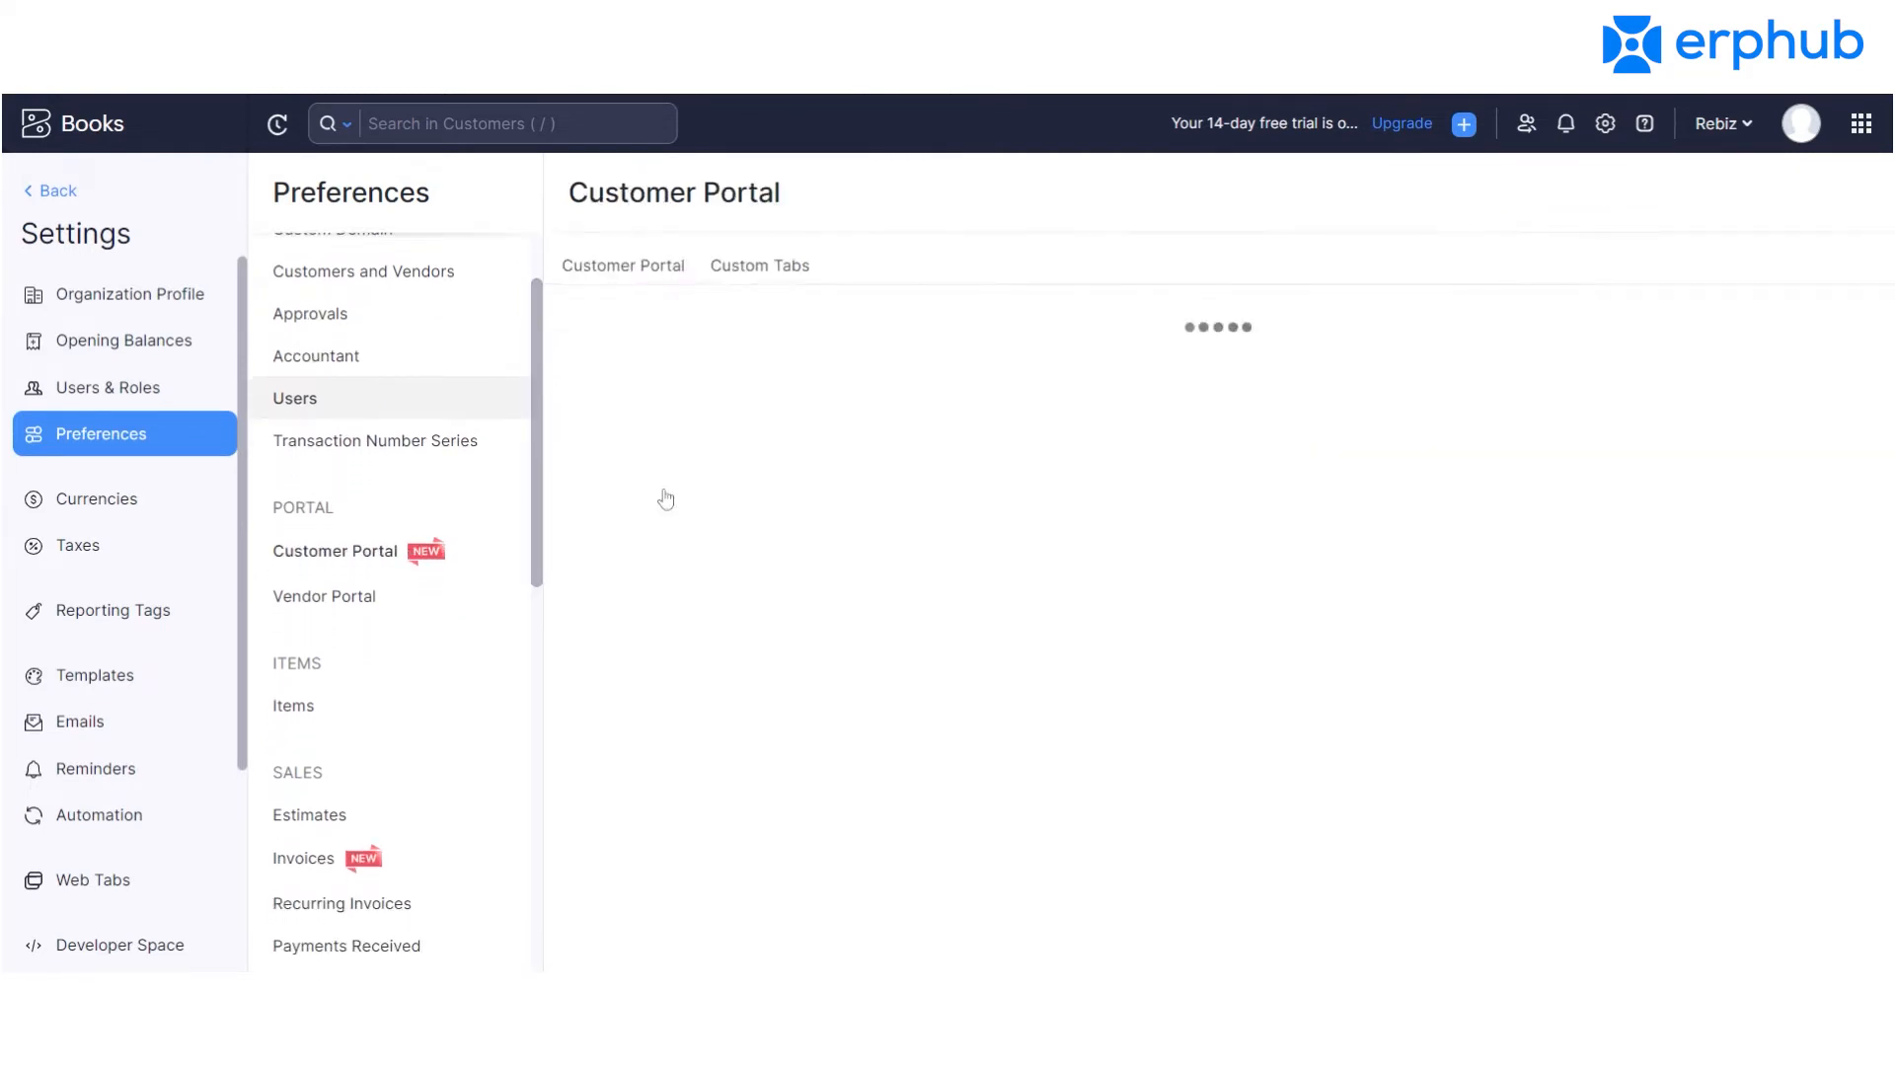
scroll(1892, 430, "down", 1)
scroll(1892, 430, "down", 5)
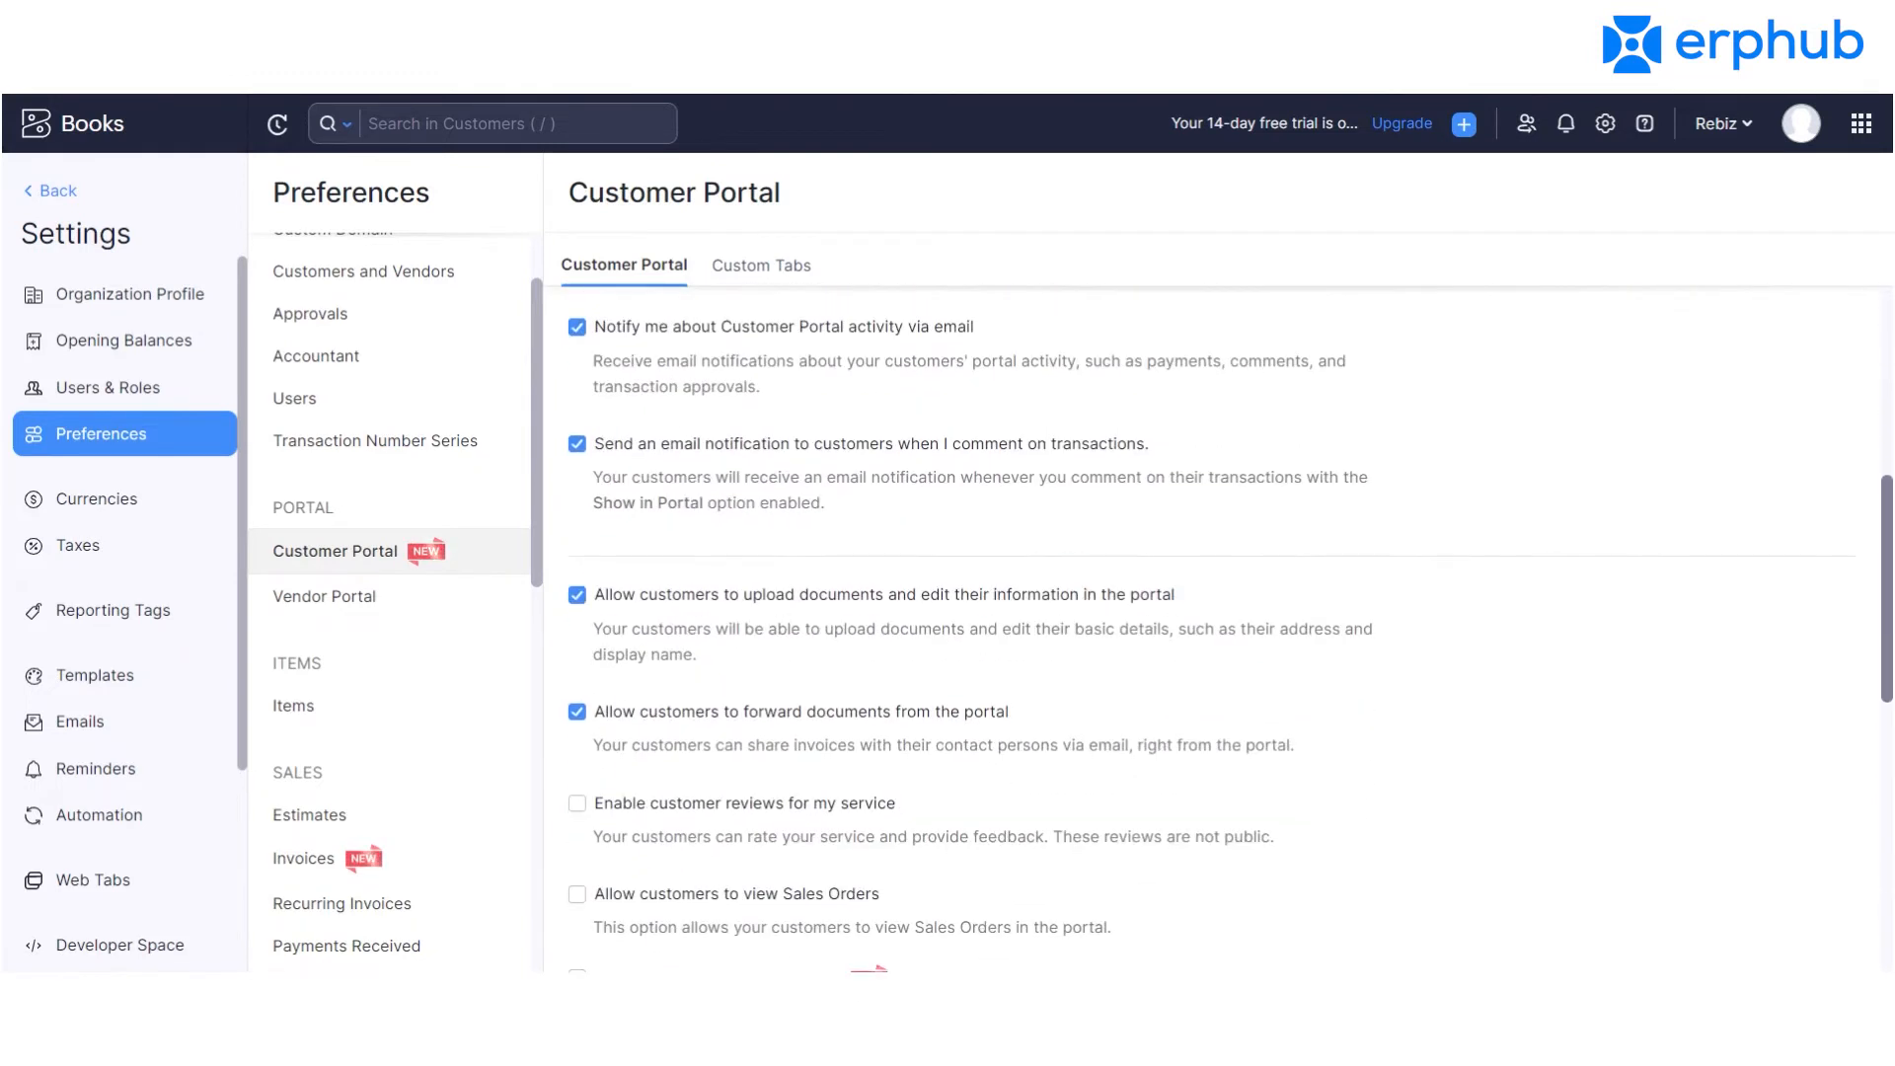
left_click(367, 596)
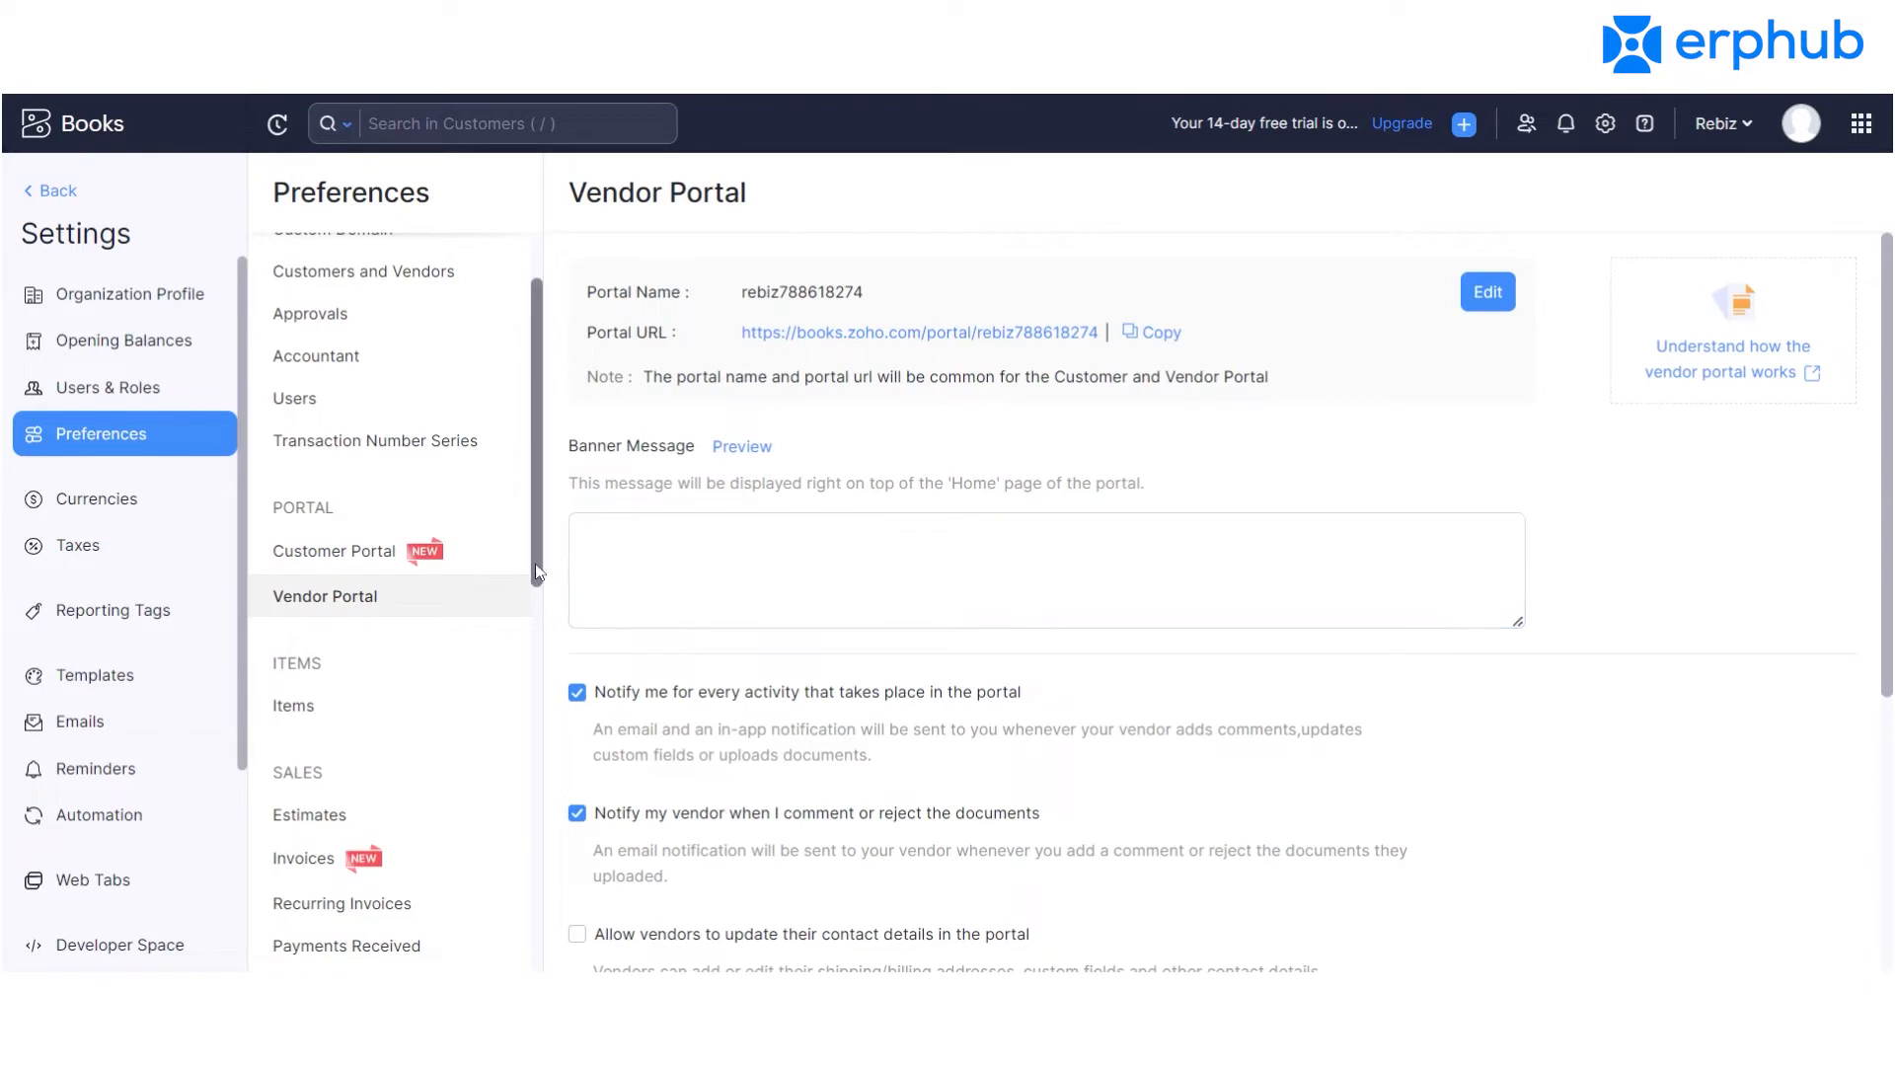
View the general and field customization preferences for Items, and open the New Custom Field form and close it without saving.
scroll(362, 633, "down", 1)
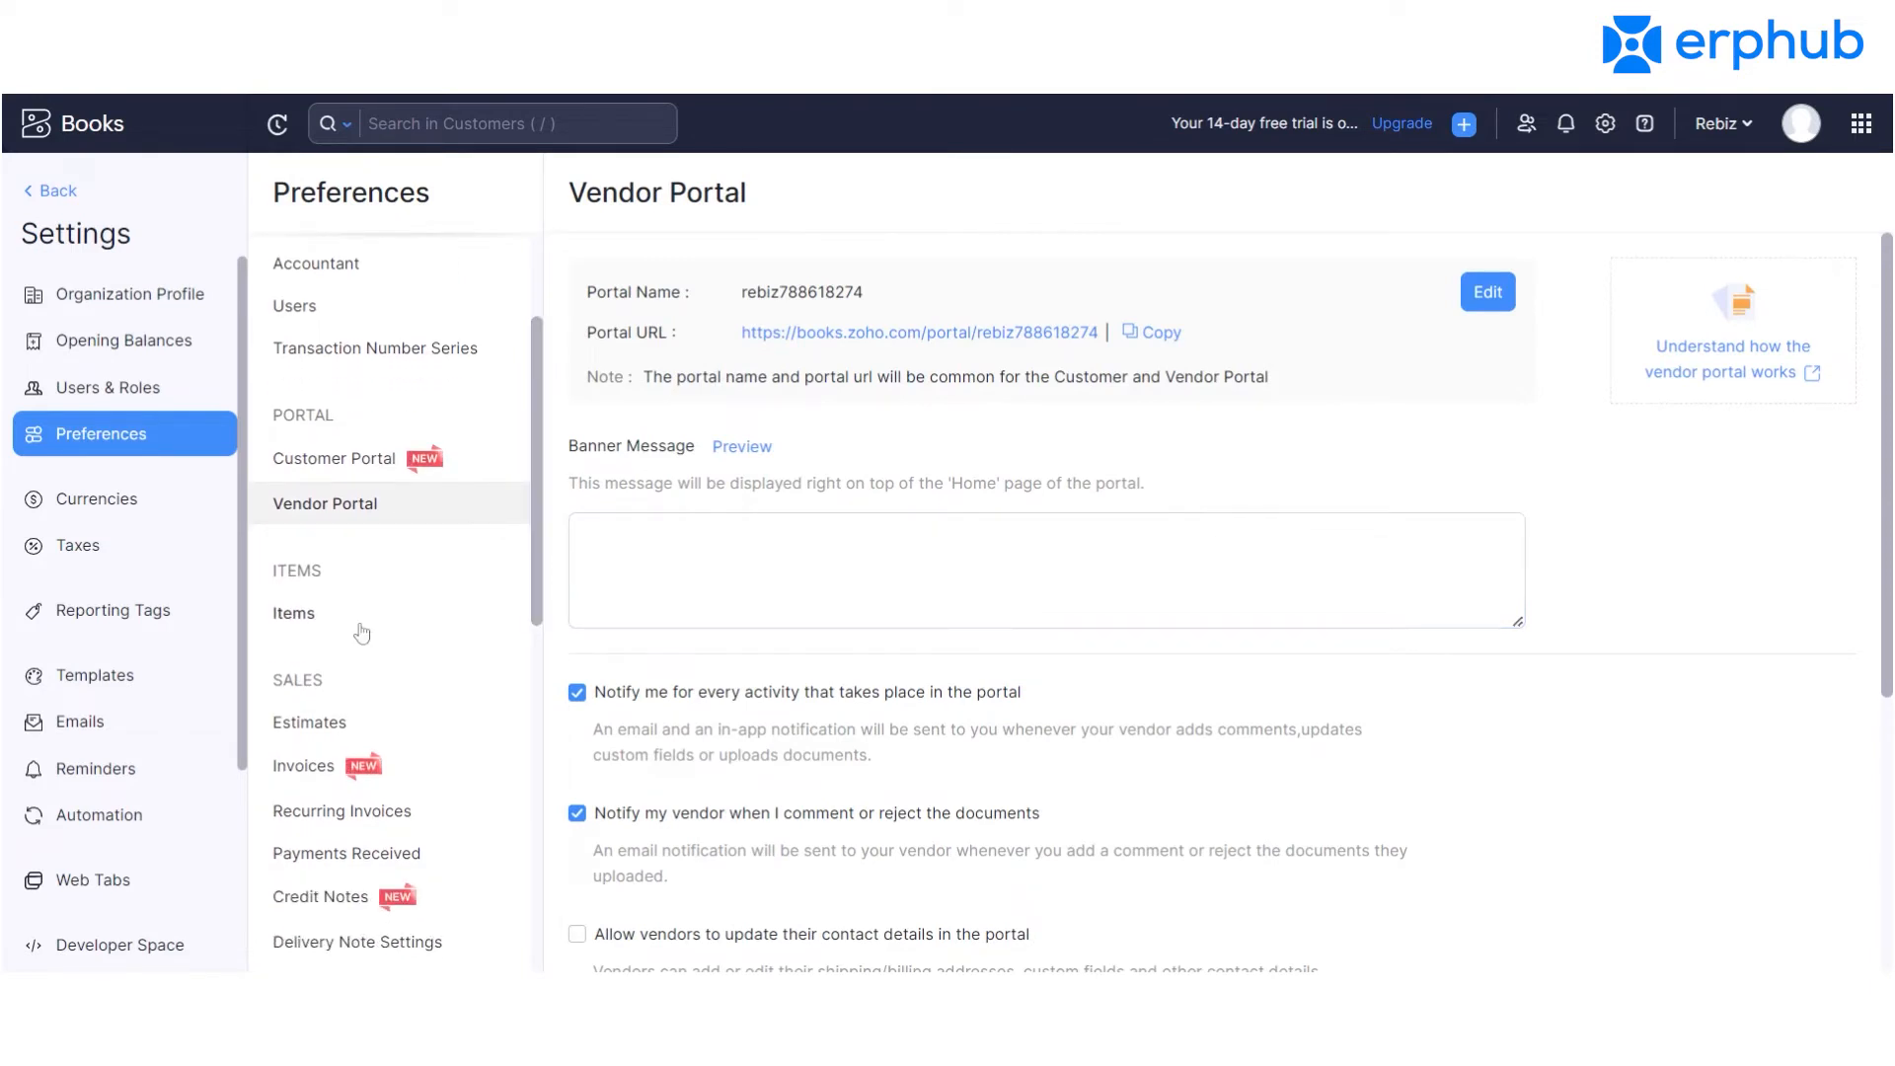
left_click(362, 633)
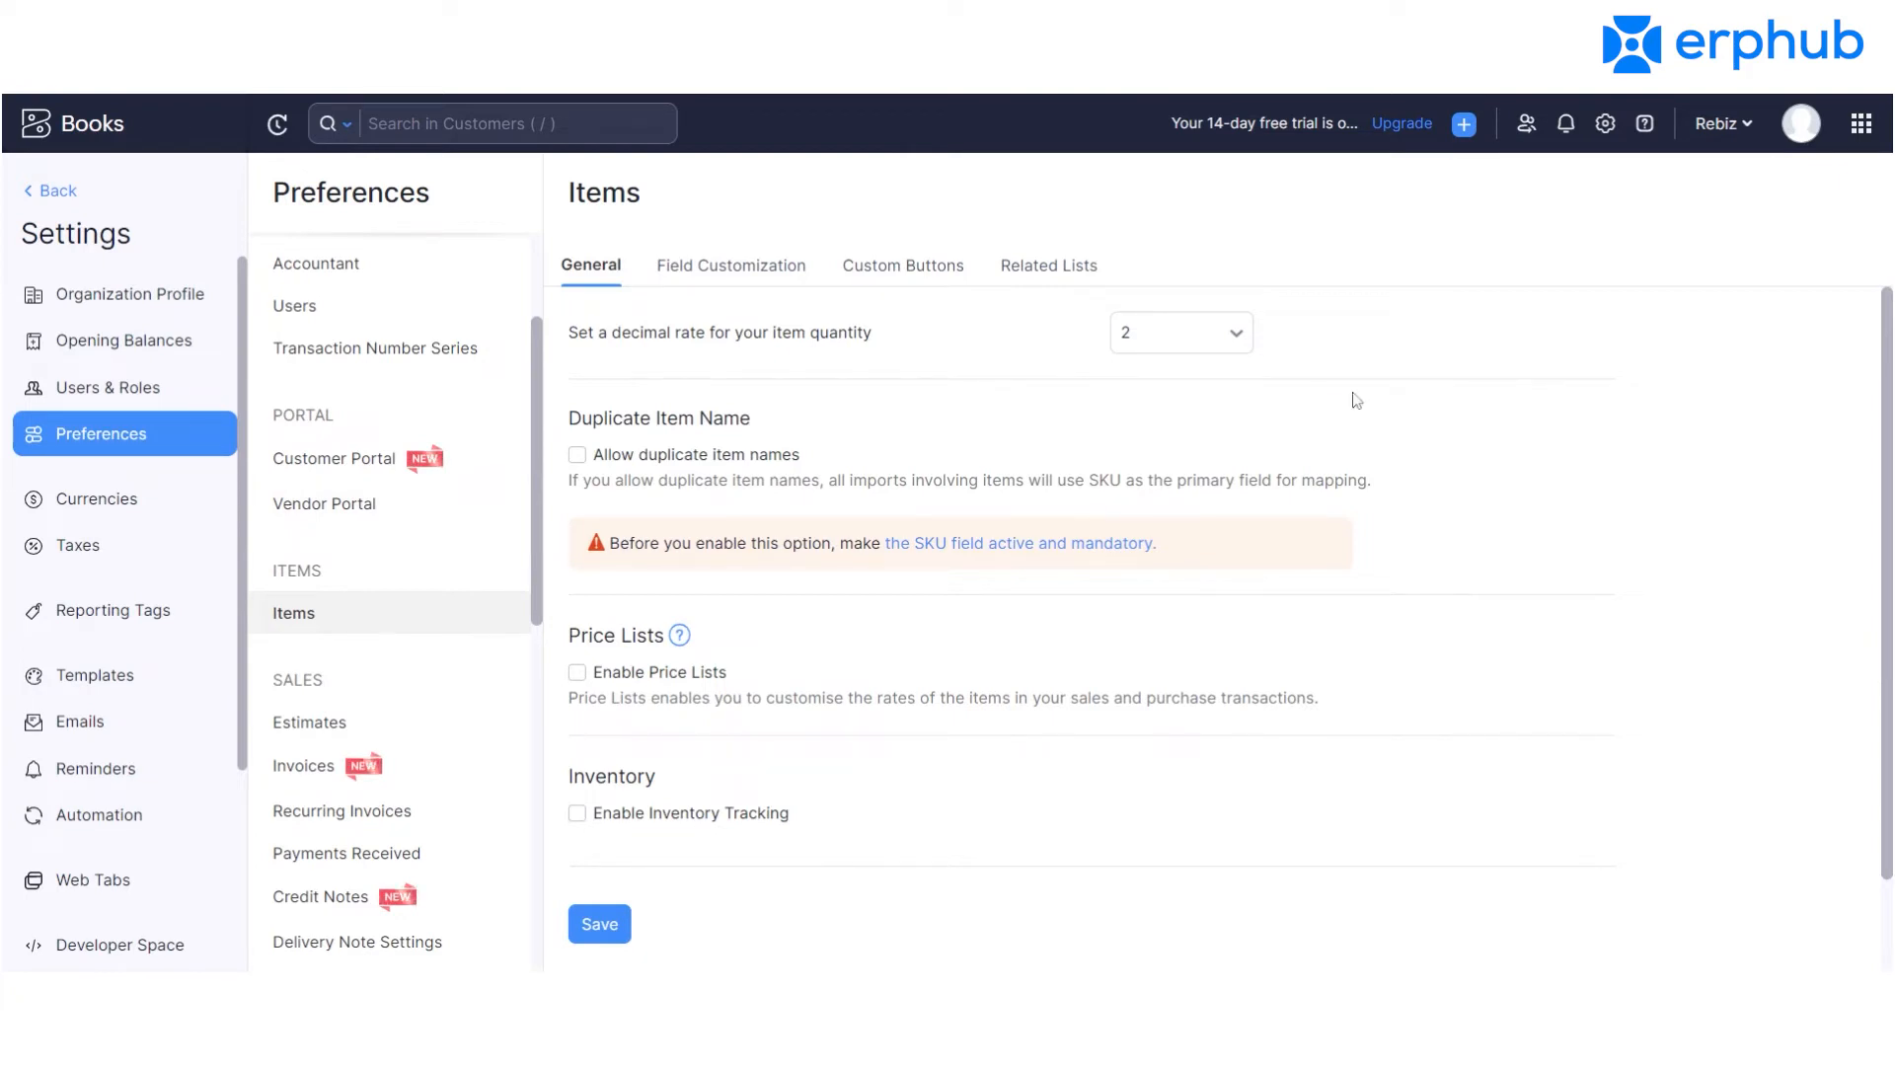
scroll(1641, 296, "down", 1)
left_click(756, 276)
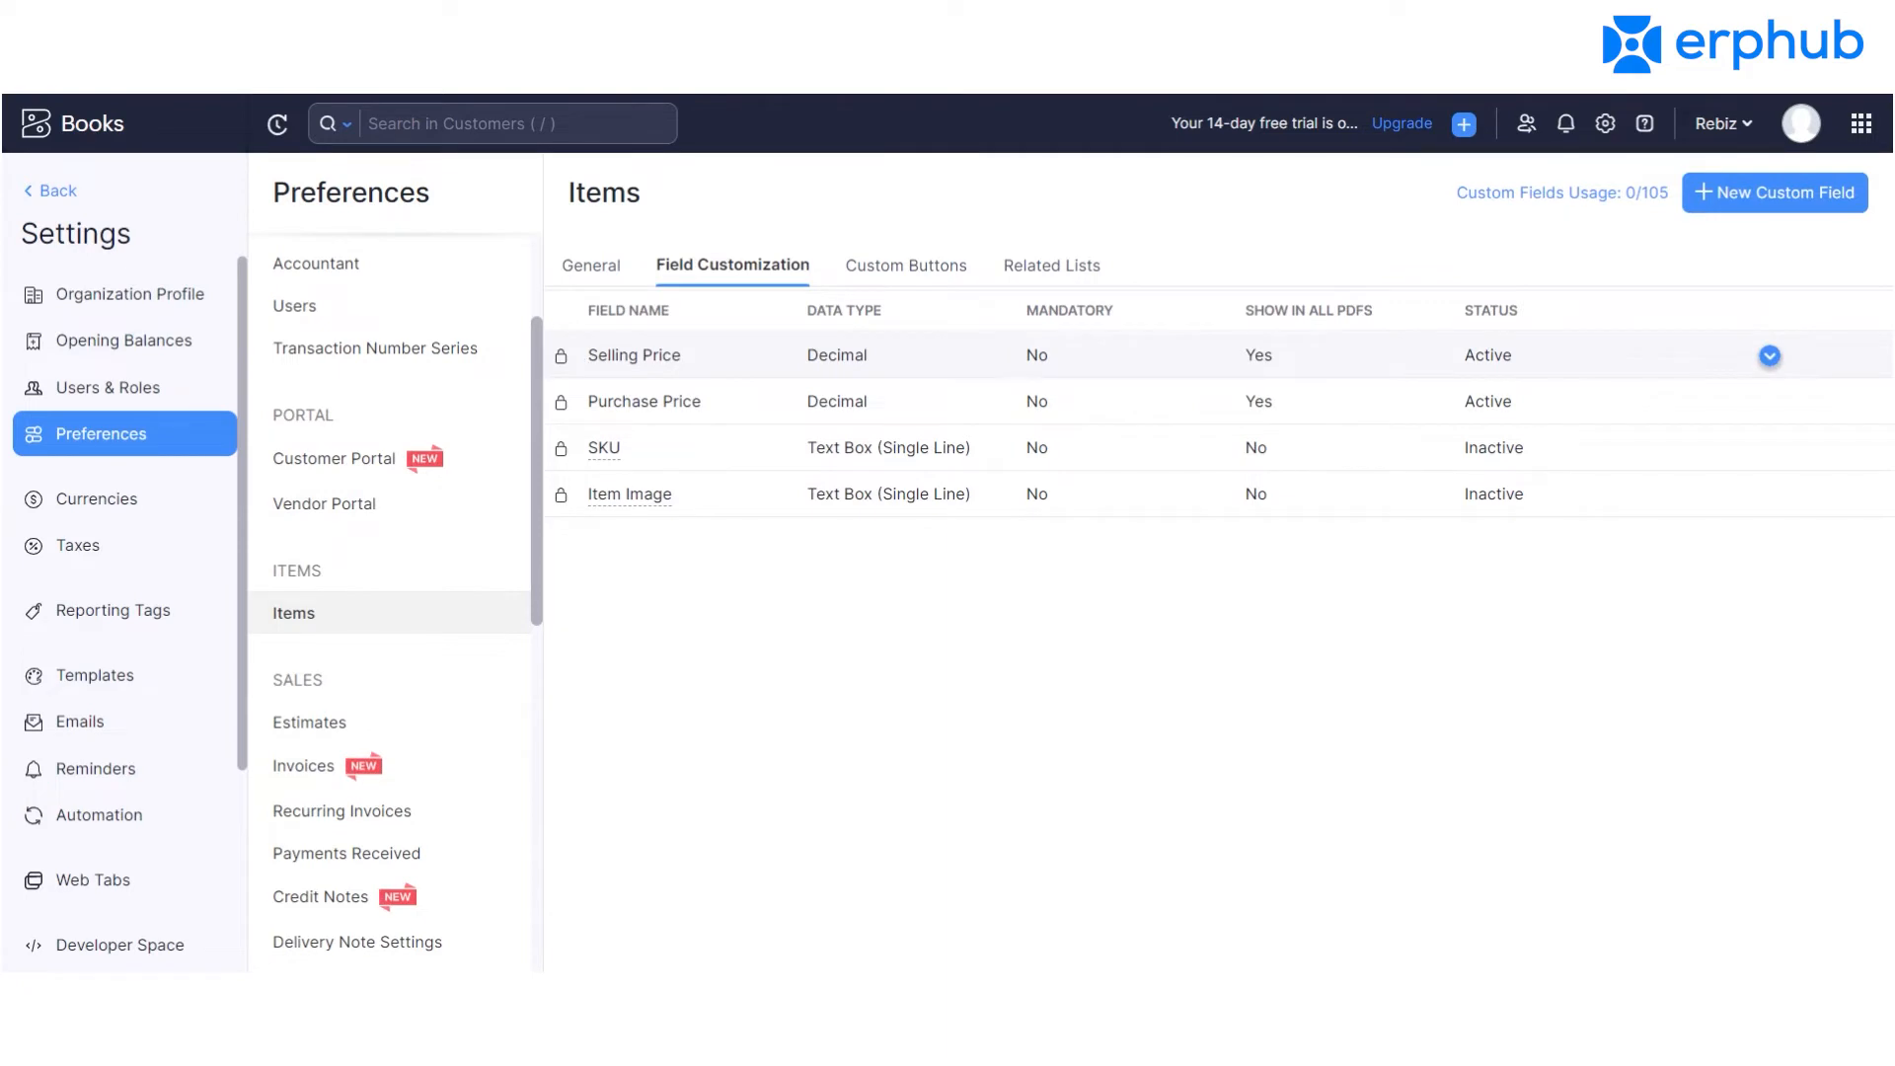
mouse_move(561, 358)
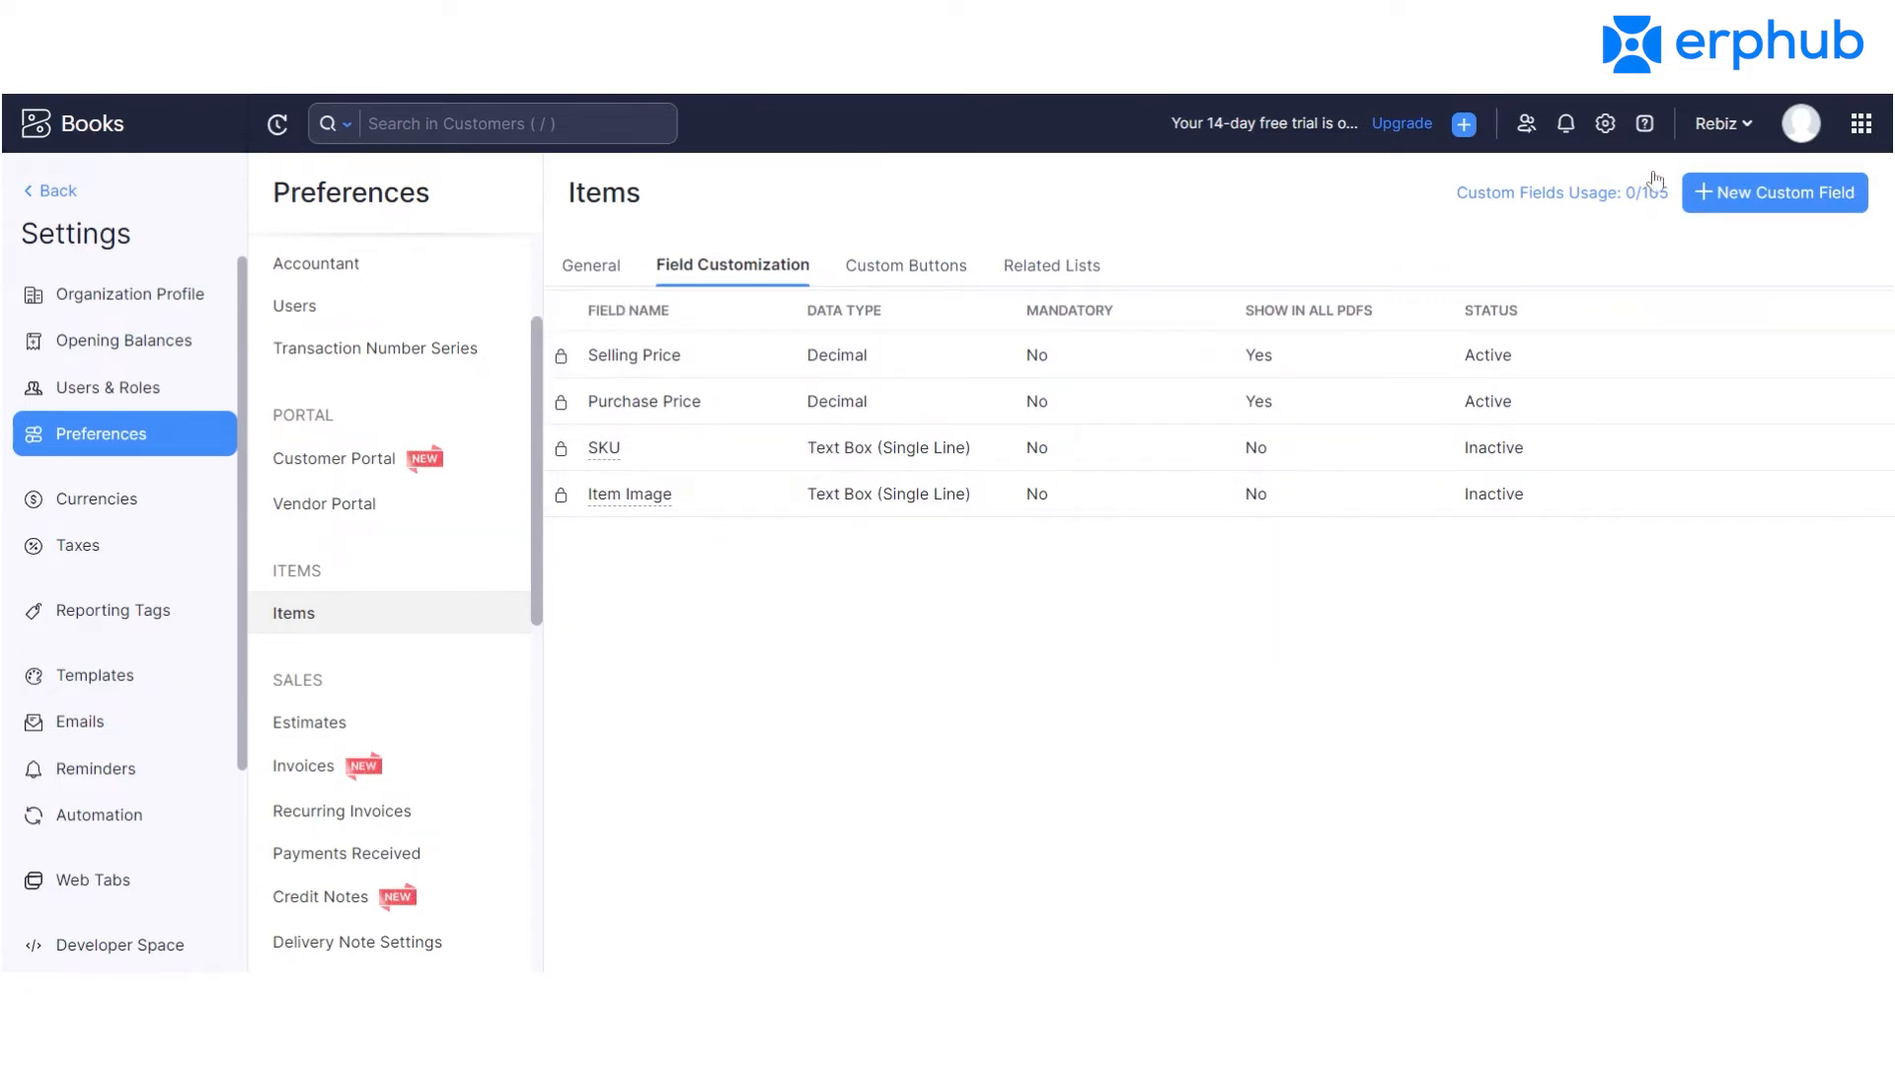
left_click(1782, 198)
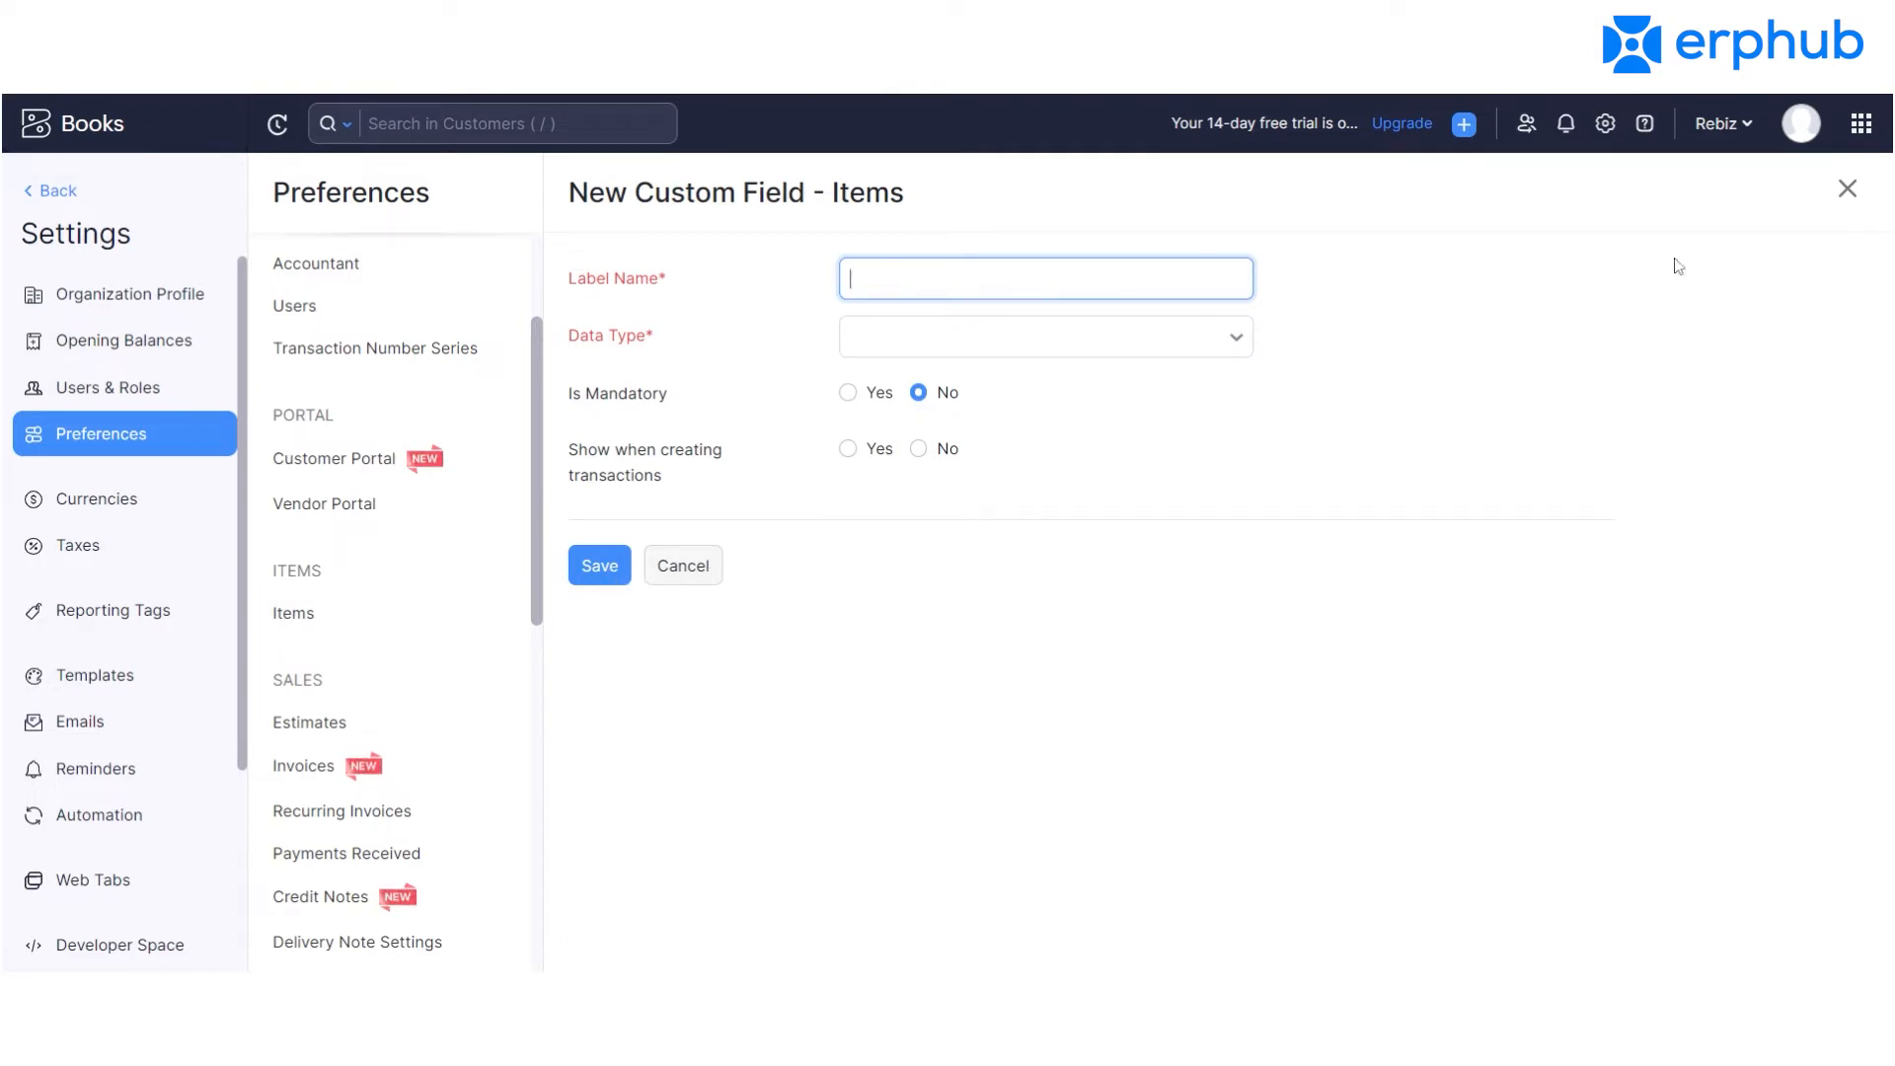
left_click(1846, 190)
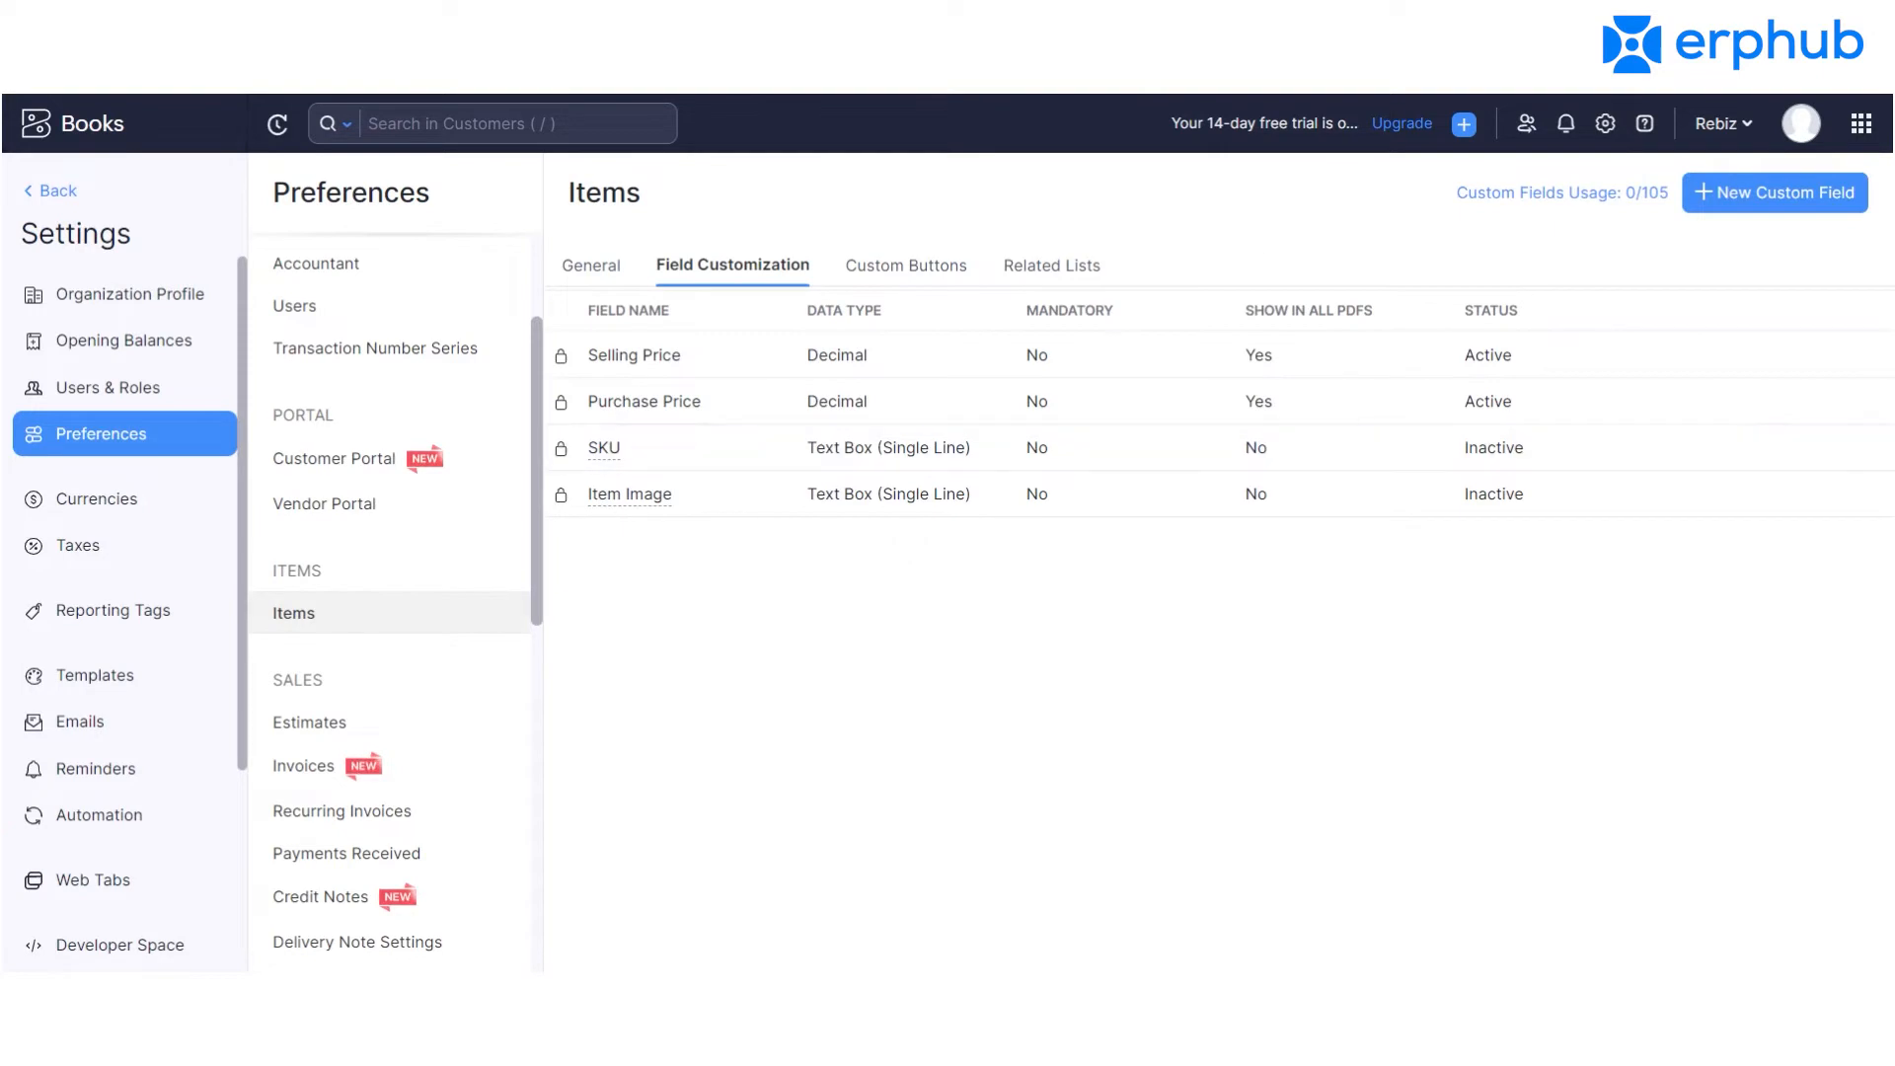
View the Estimates preferences under Sales and the Expenses preferences under Purchases.
left_click(309, 722)
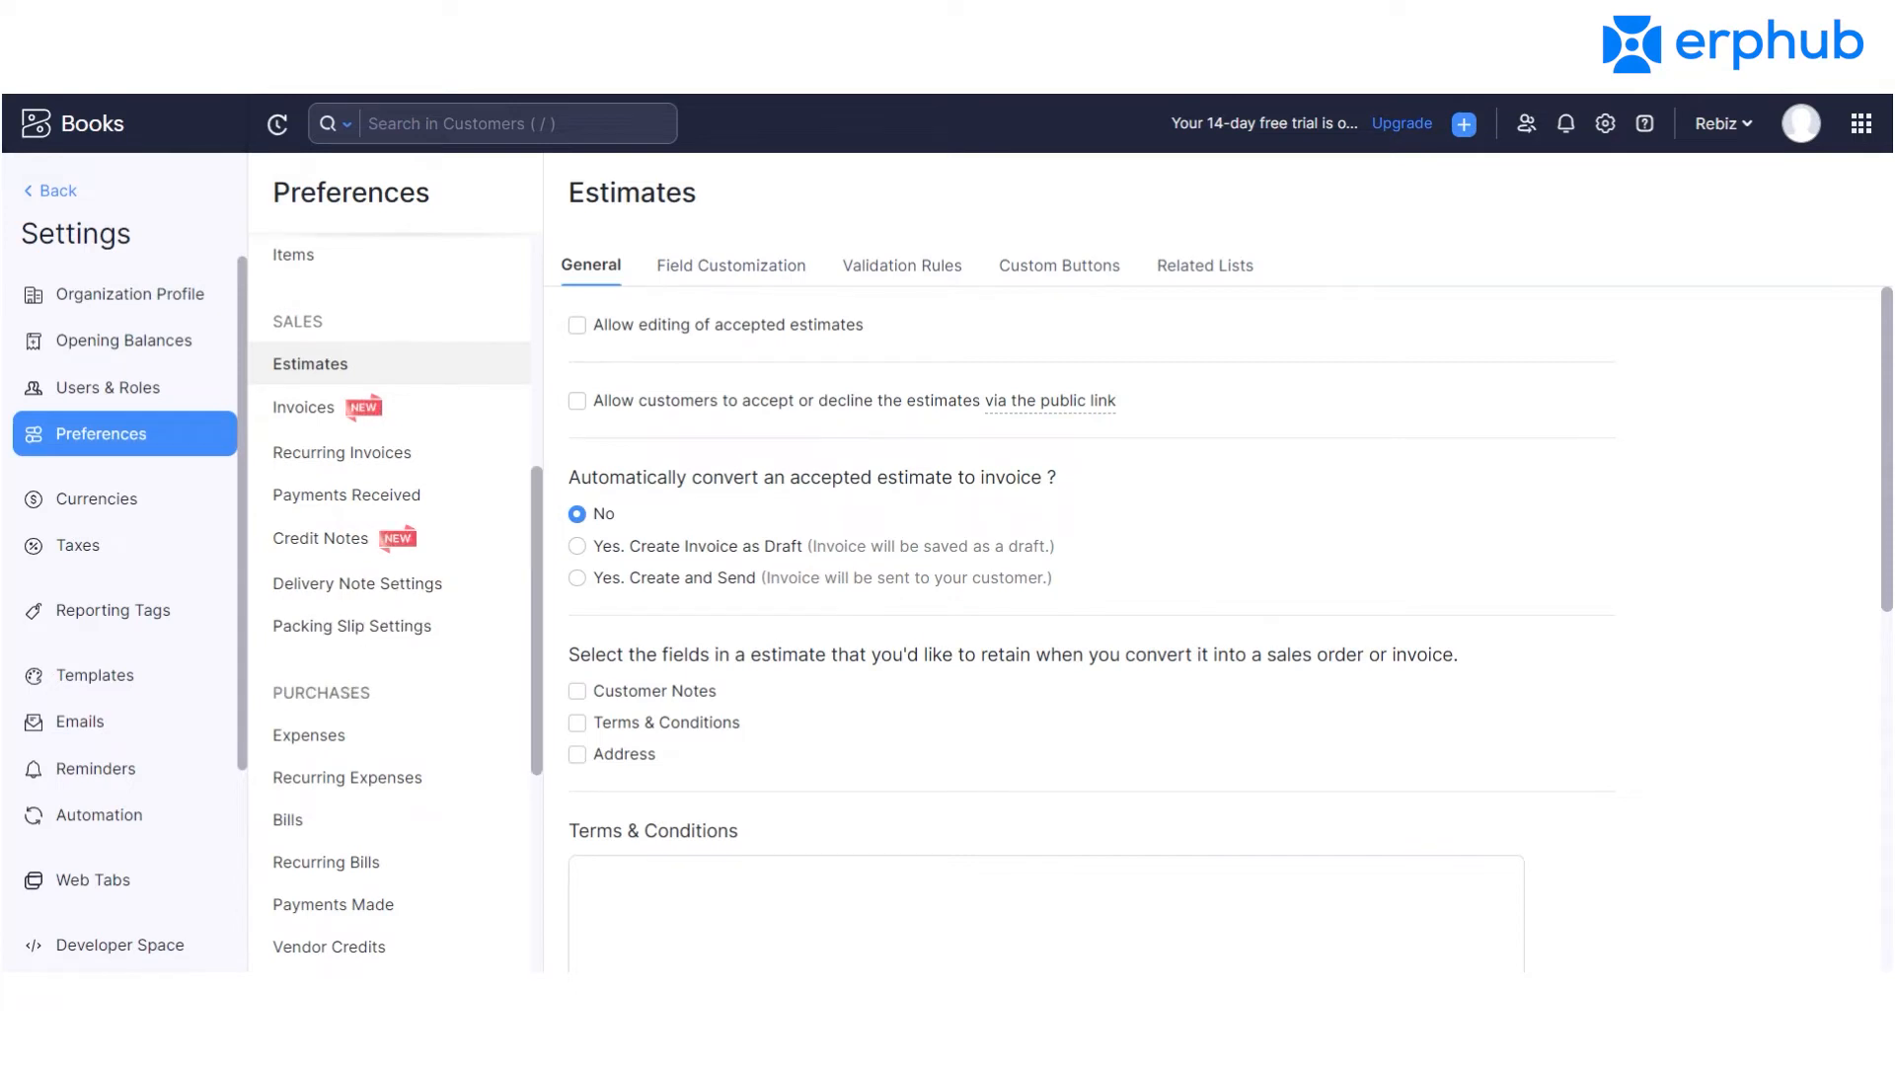
left_click_drag(533, 697, 543, 807)
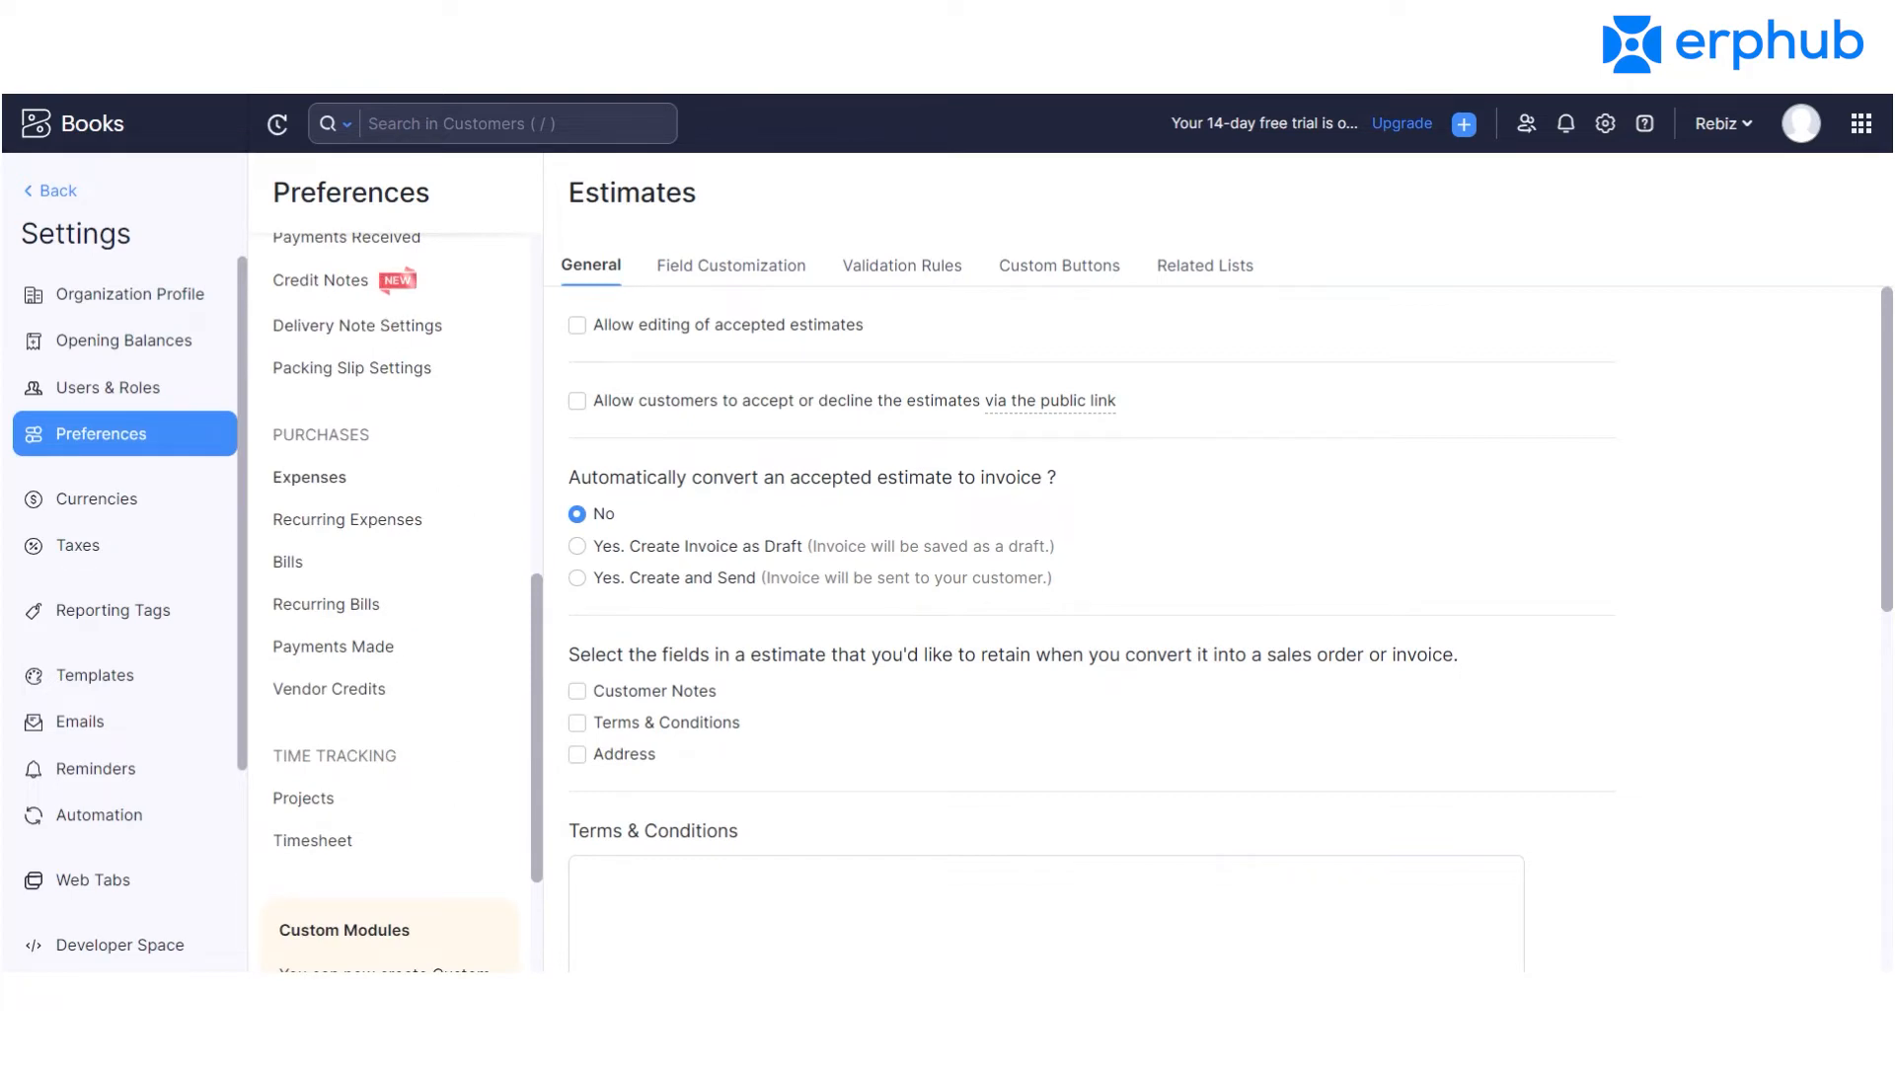
left_click(457, 485)
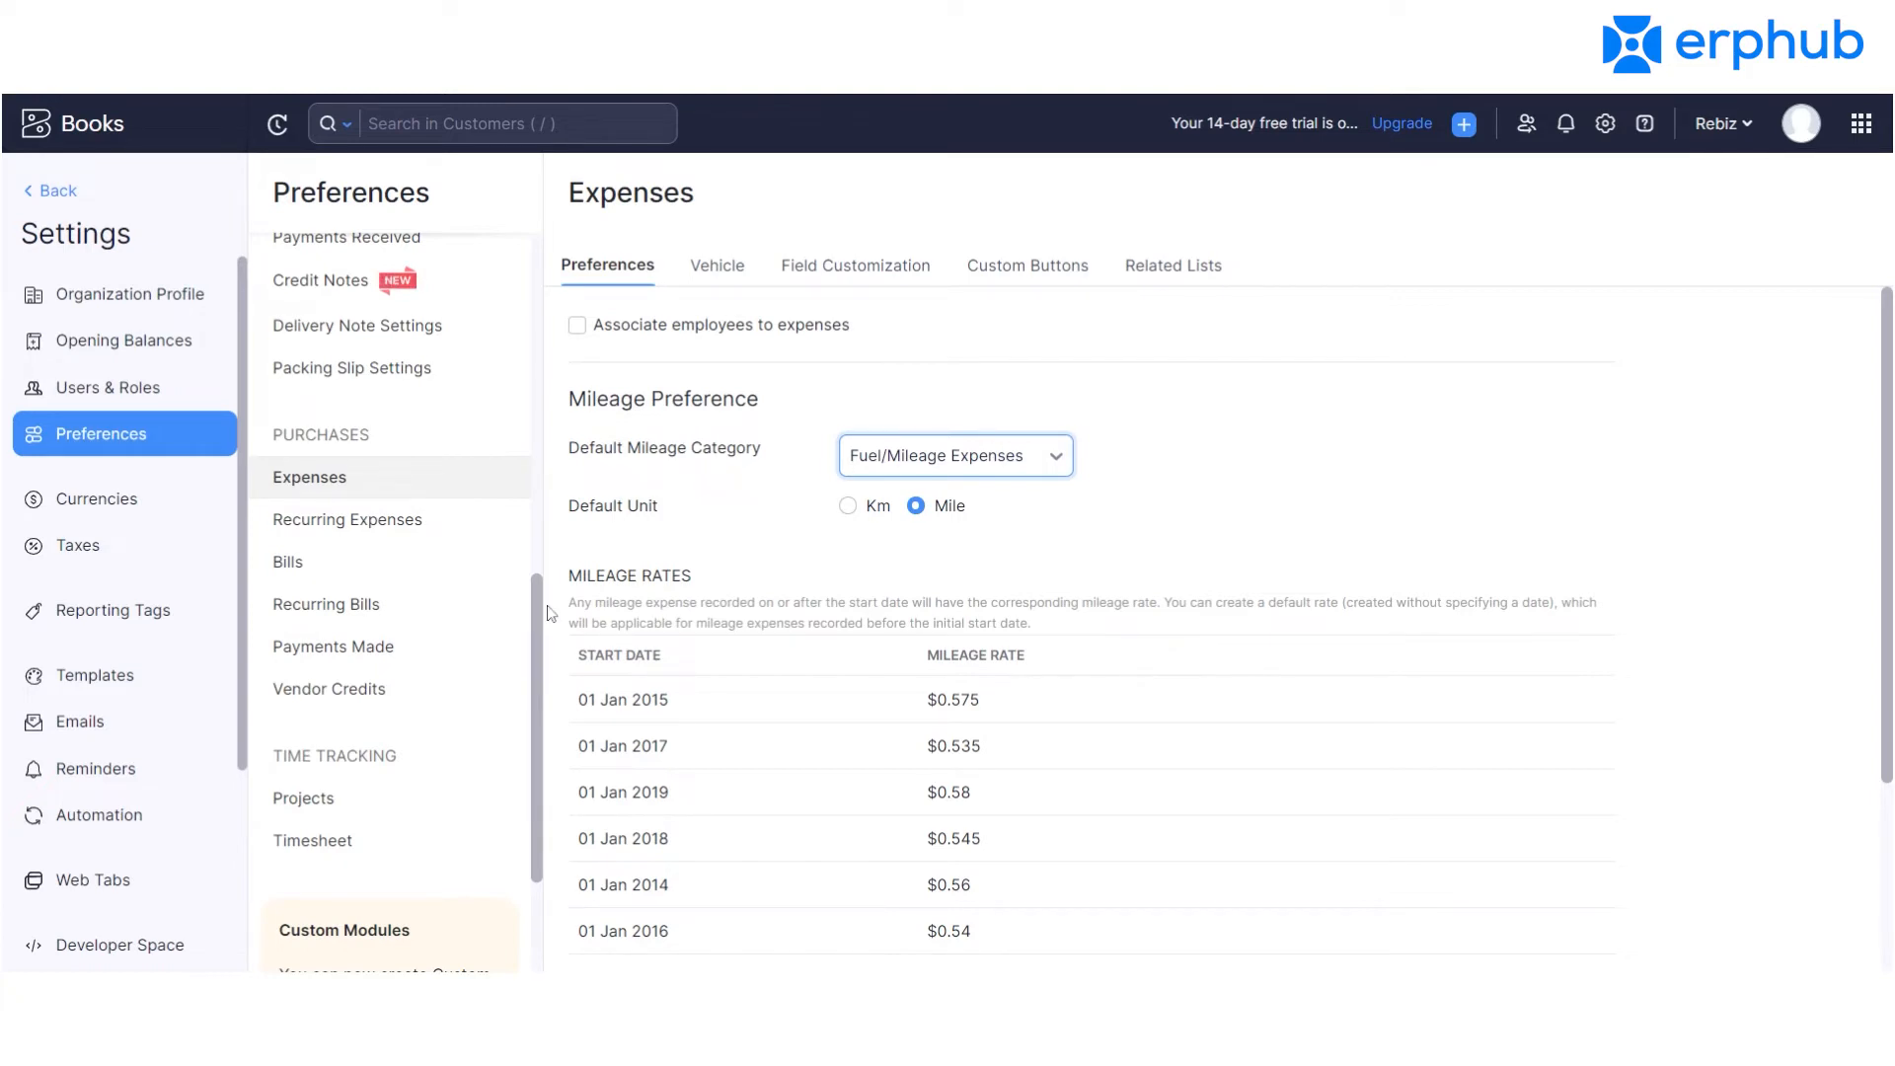
View the time tracking preferences for Projects and Timesheet, including the round-off and approval options.
scroll(543, 625, "down", 3)
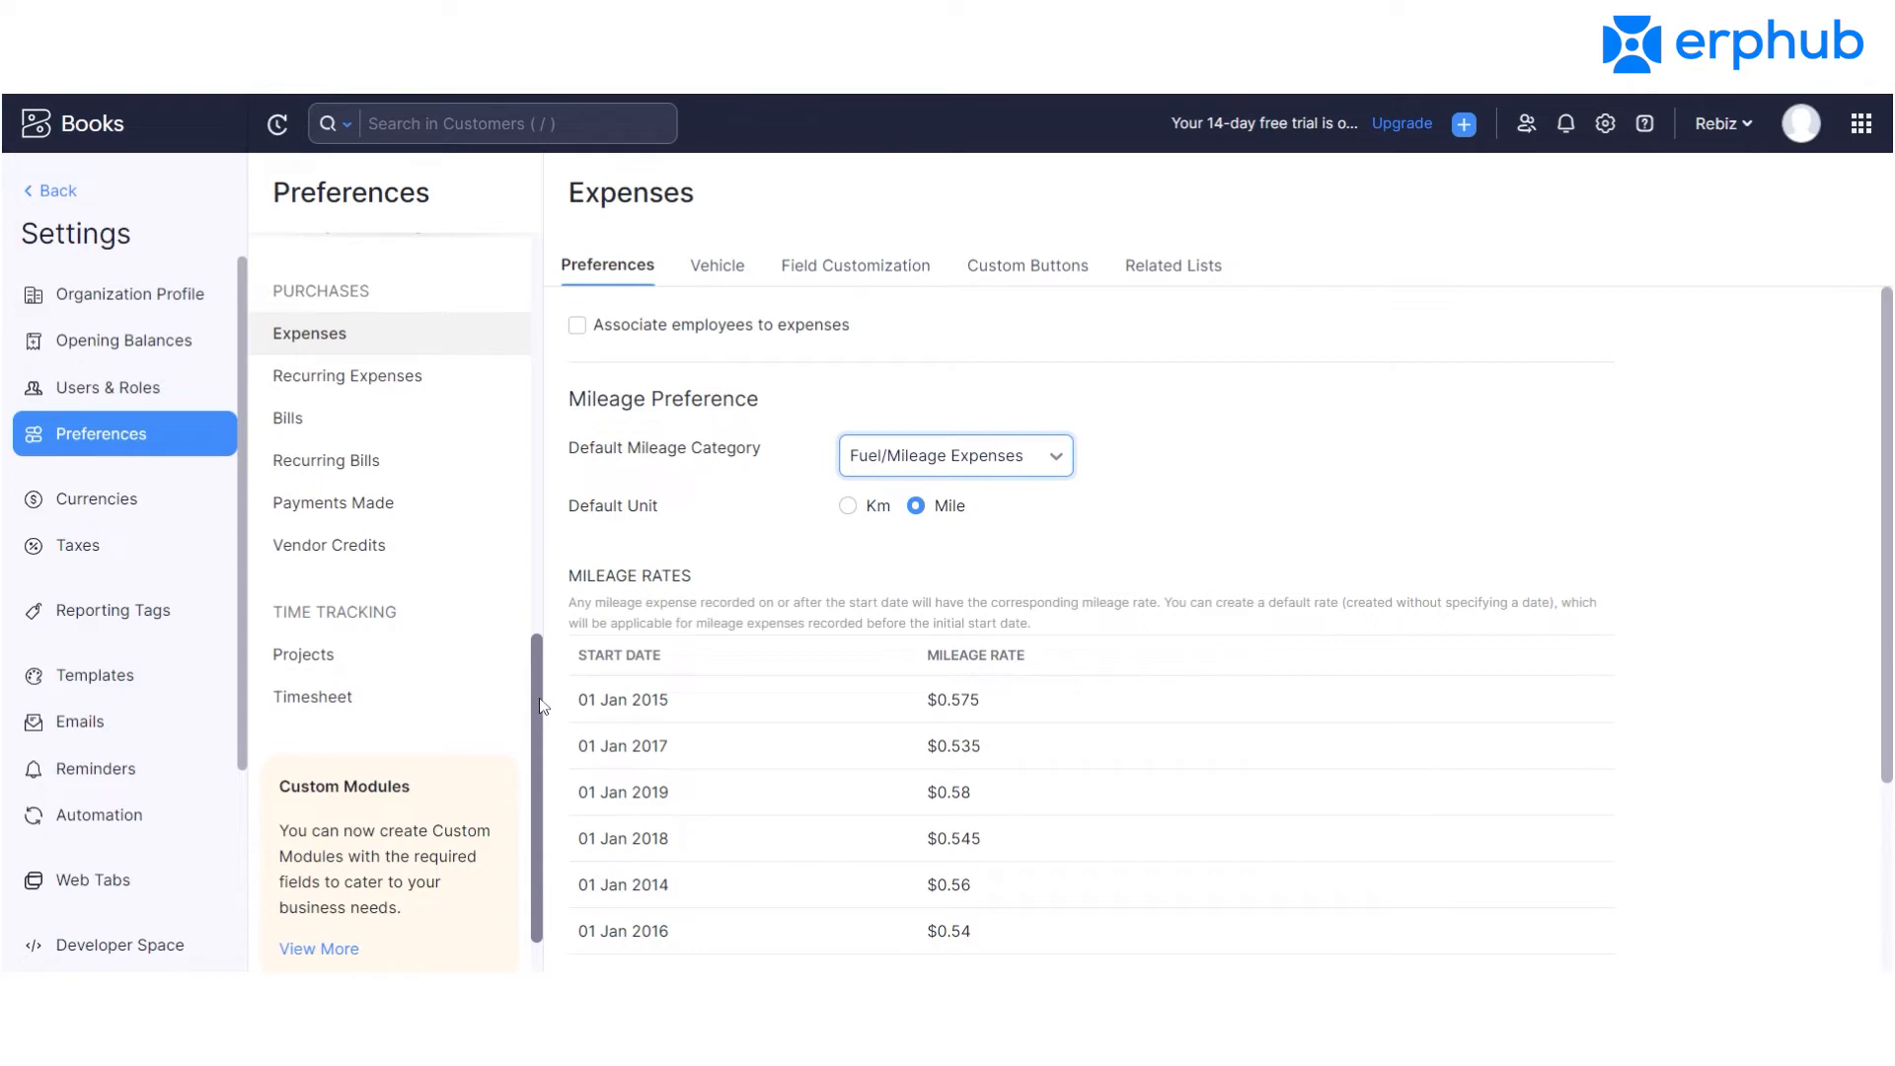
left_click(338, 661)
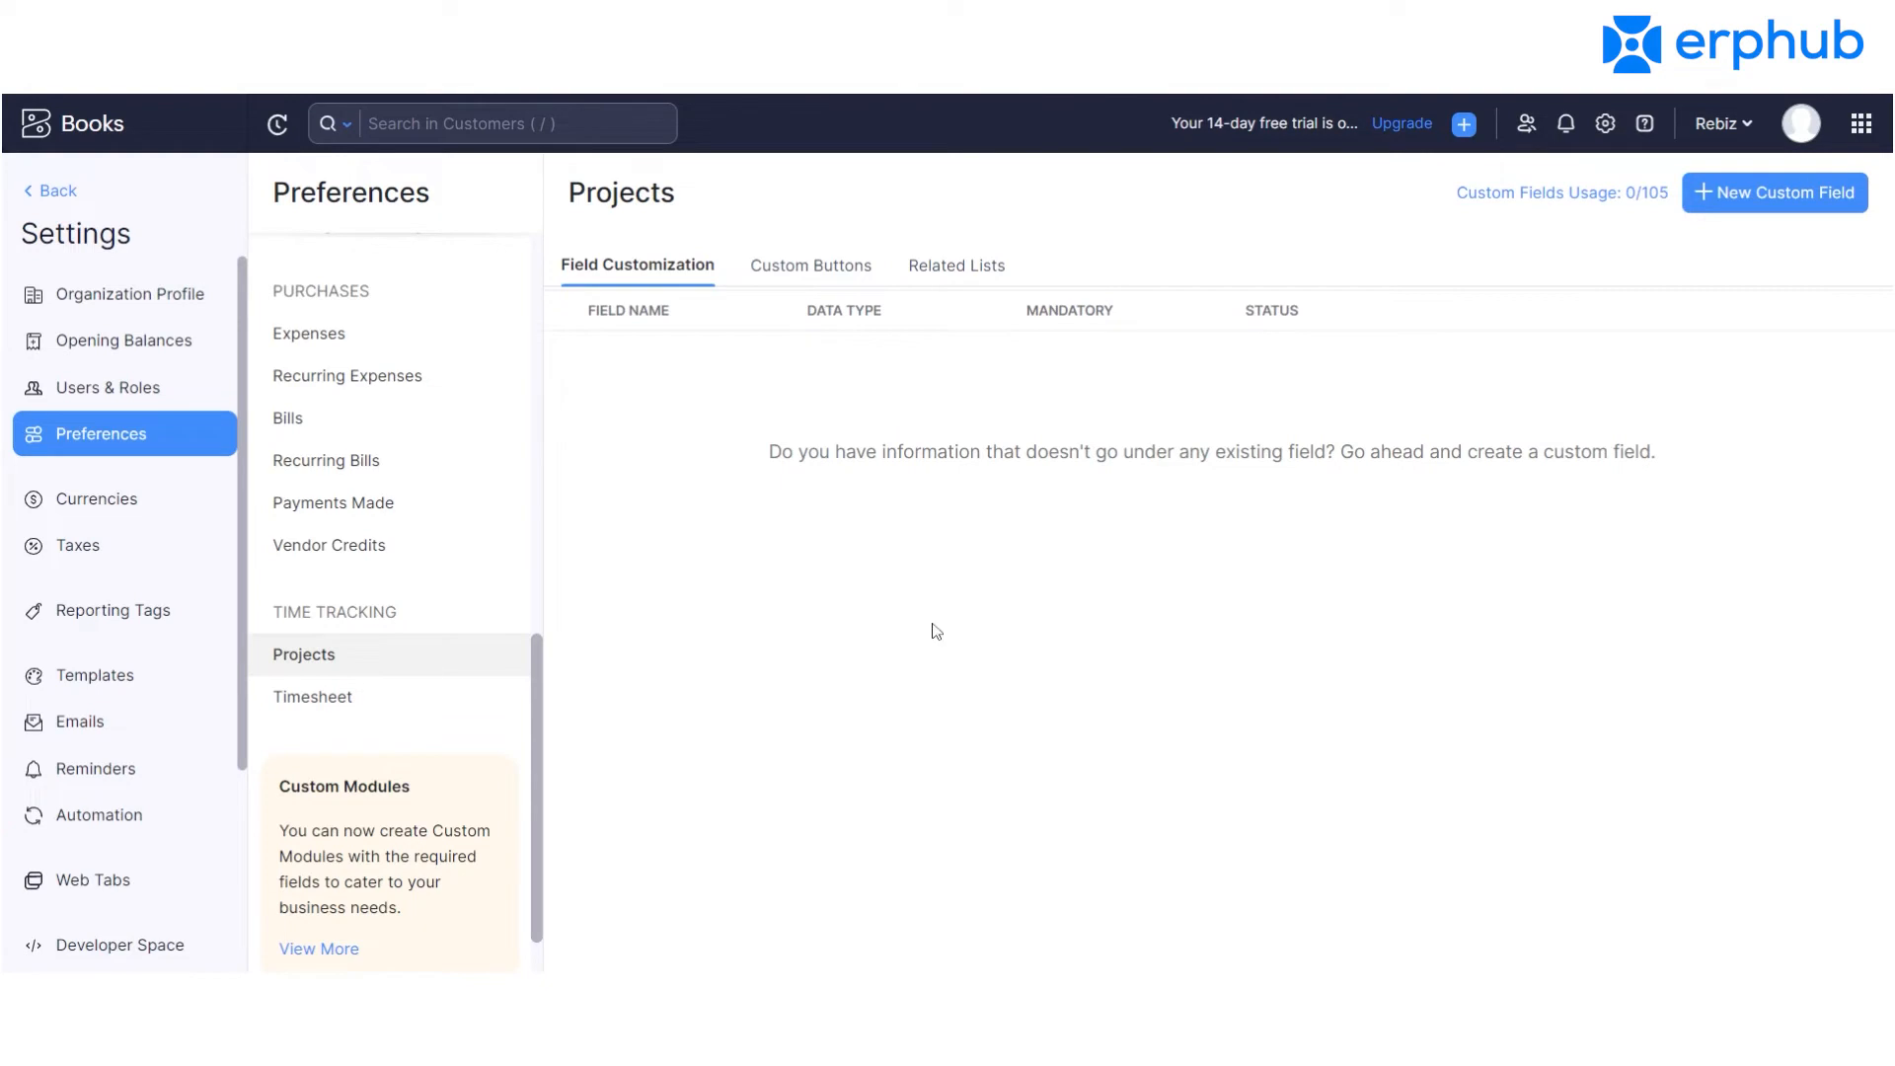
left_click(336, 696)
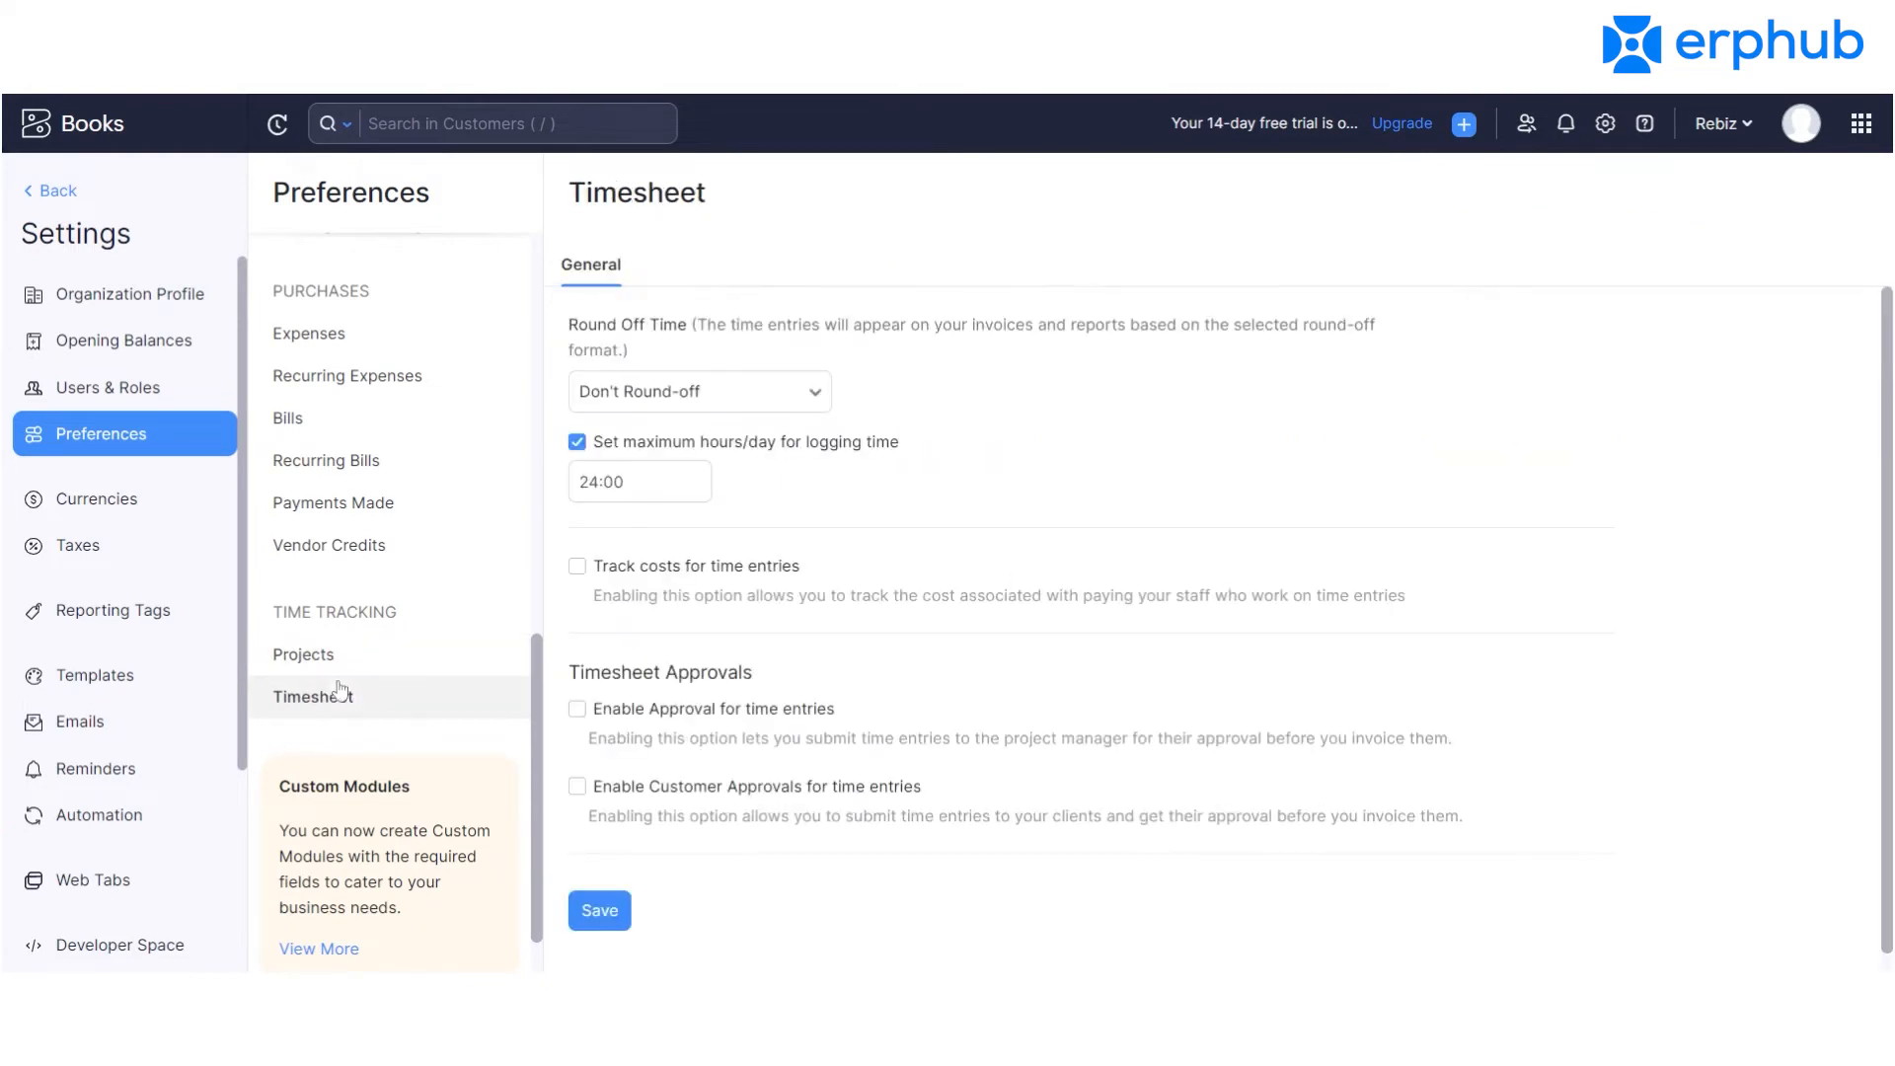
scroll(1230, 629, "down", 1)
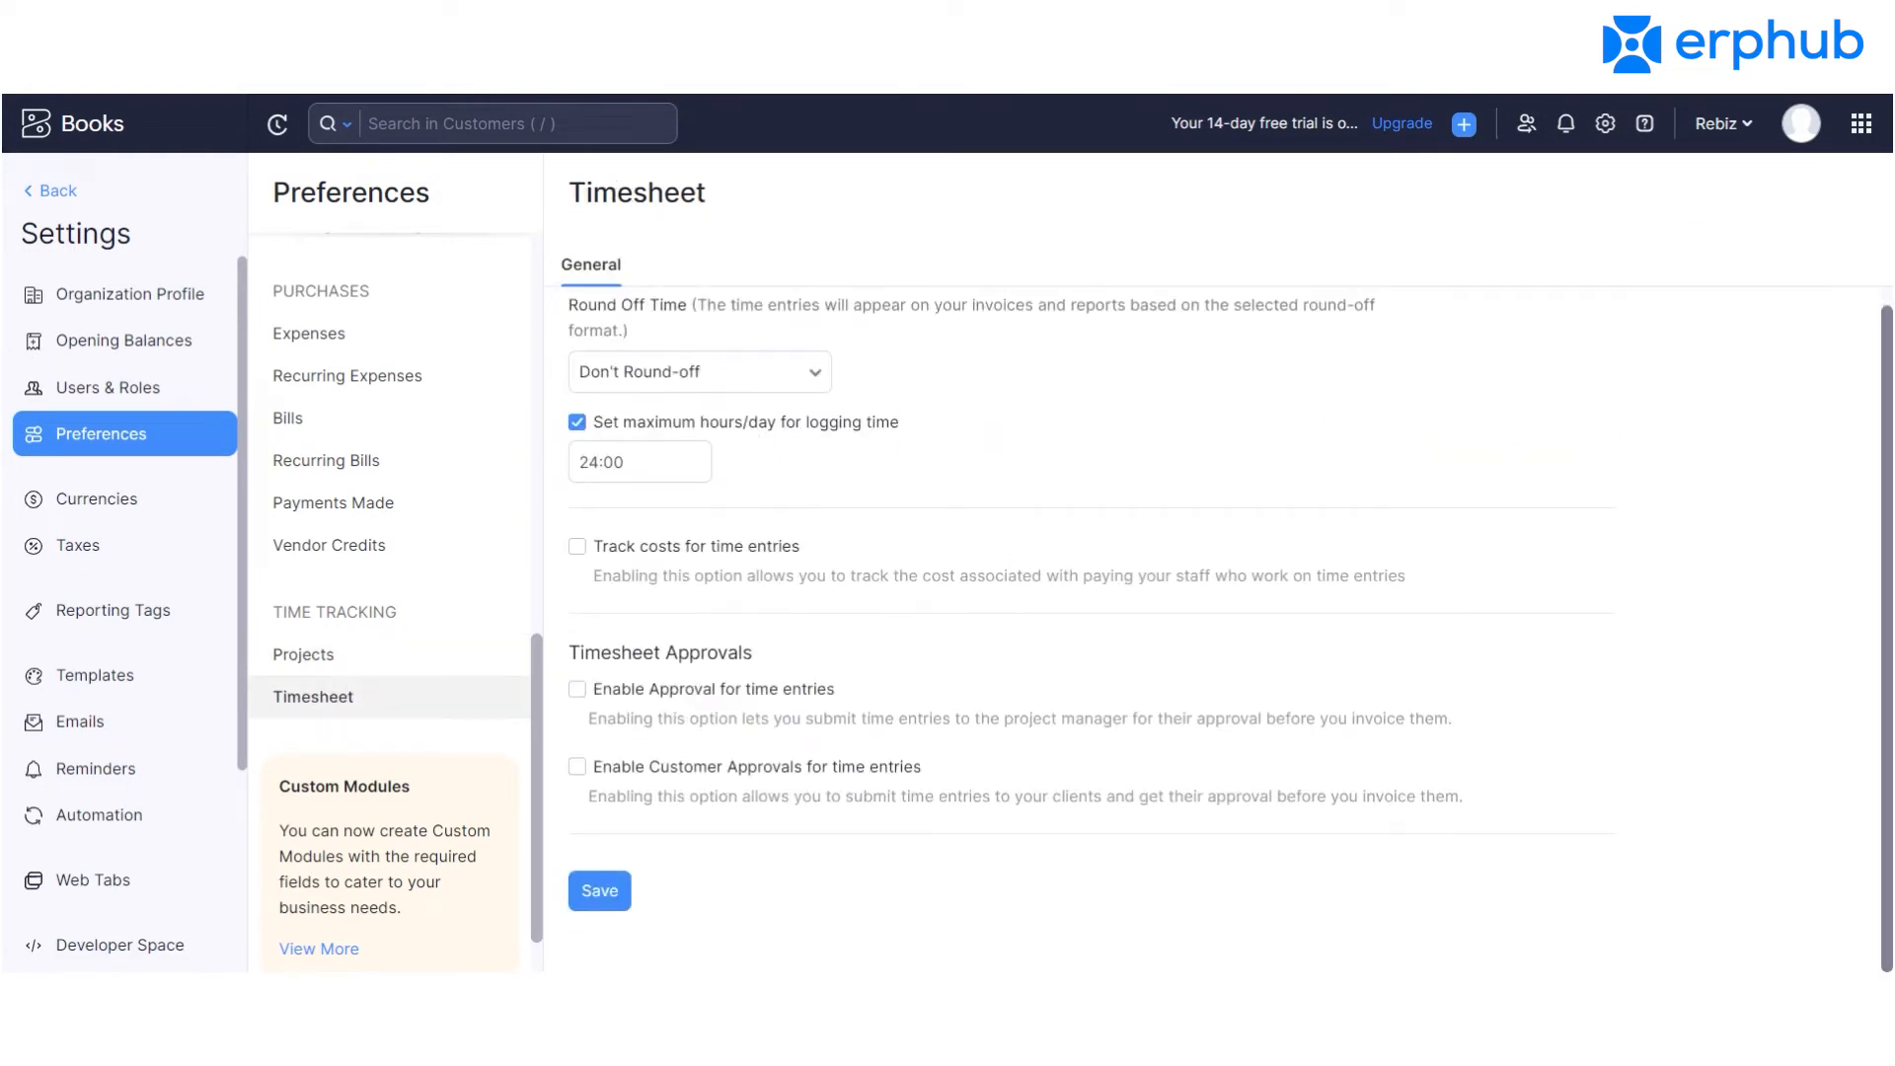
scroll(1230, 629, "up", 1)
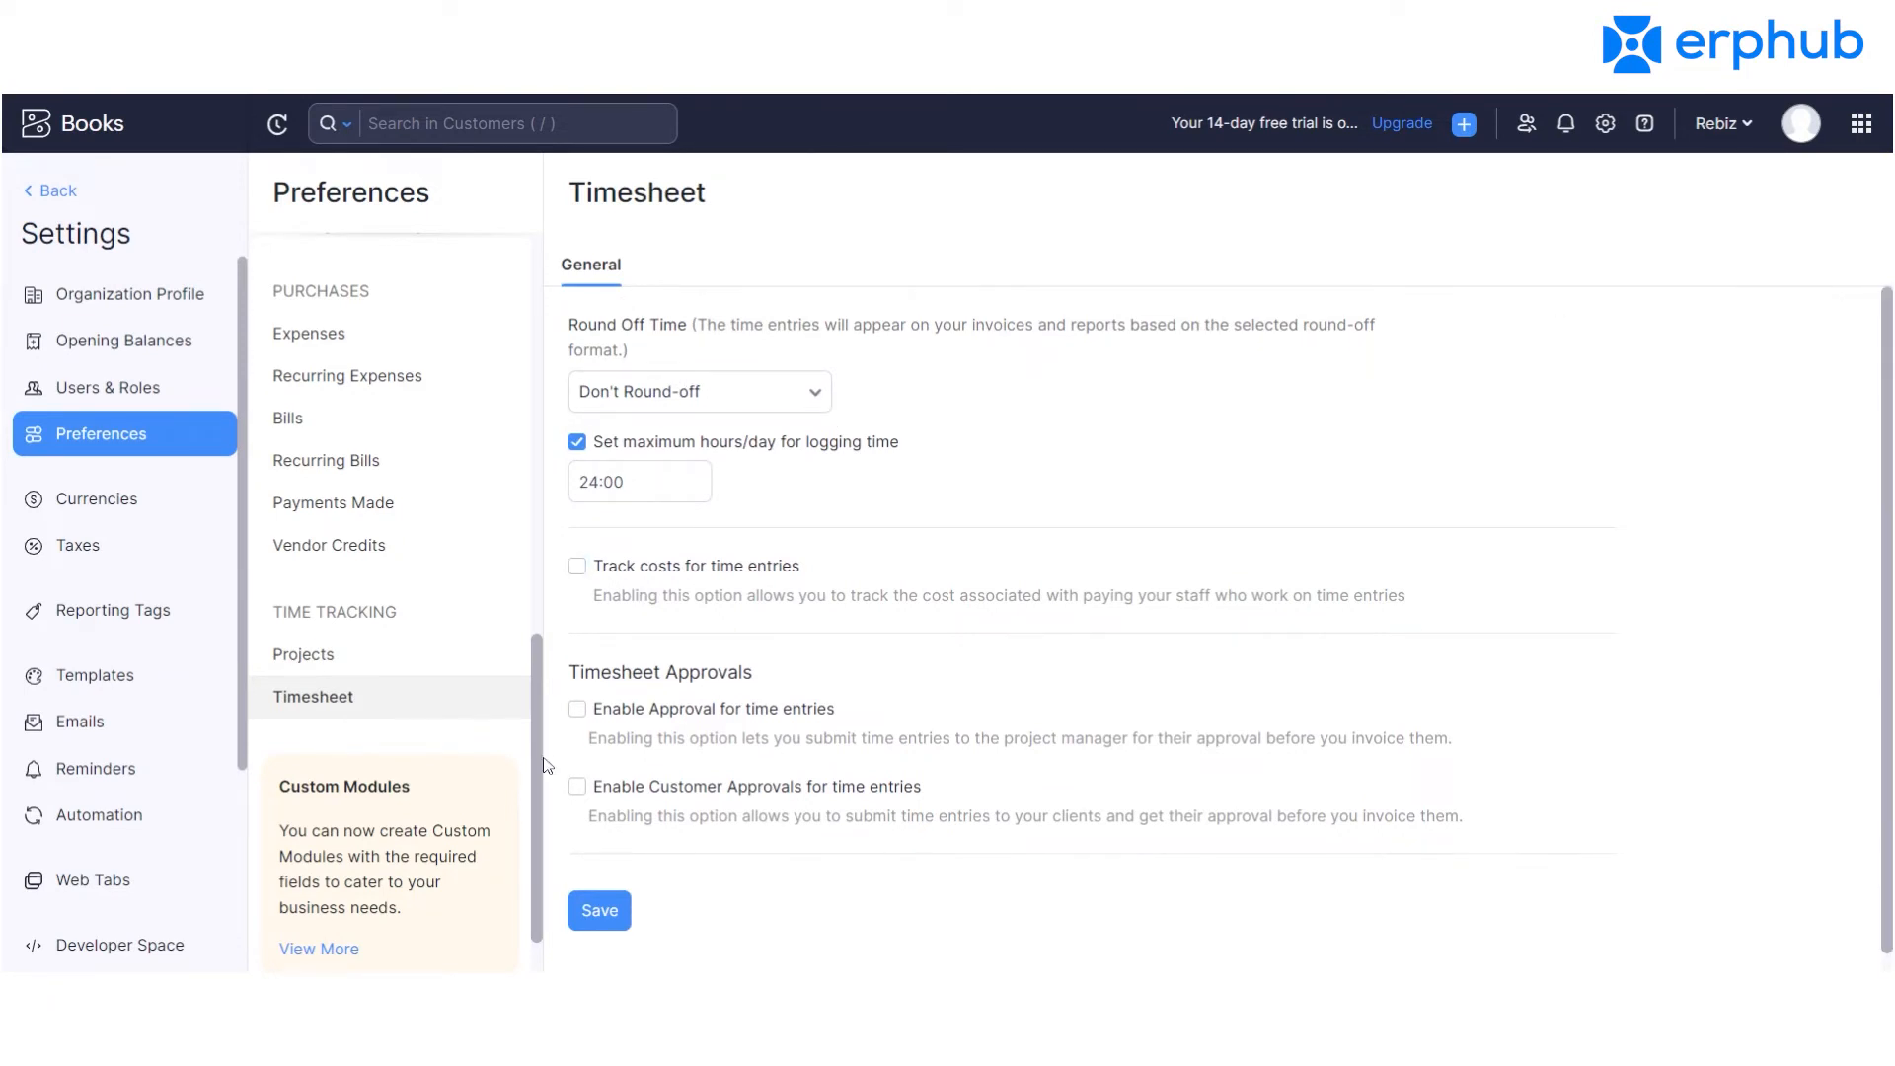
left_click_drag(535, 778, 524, 724)
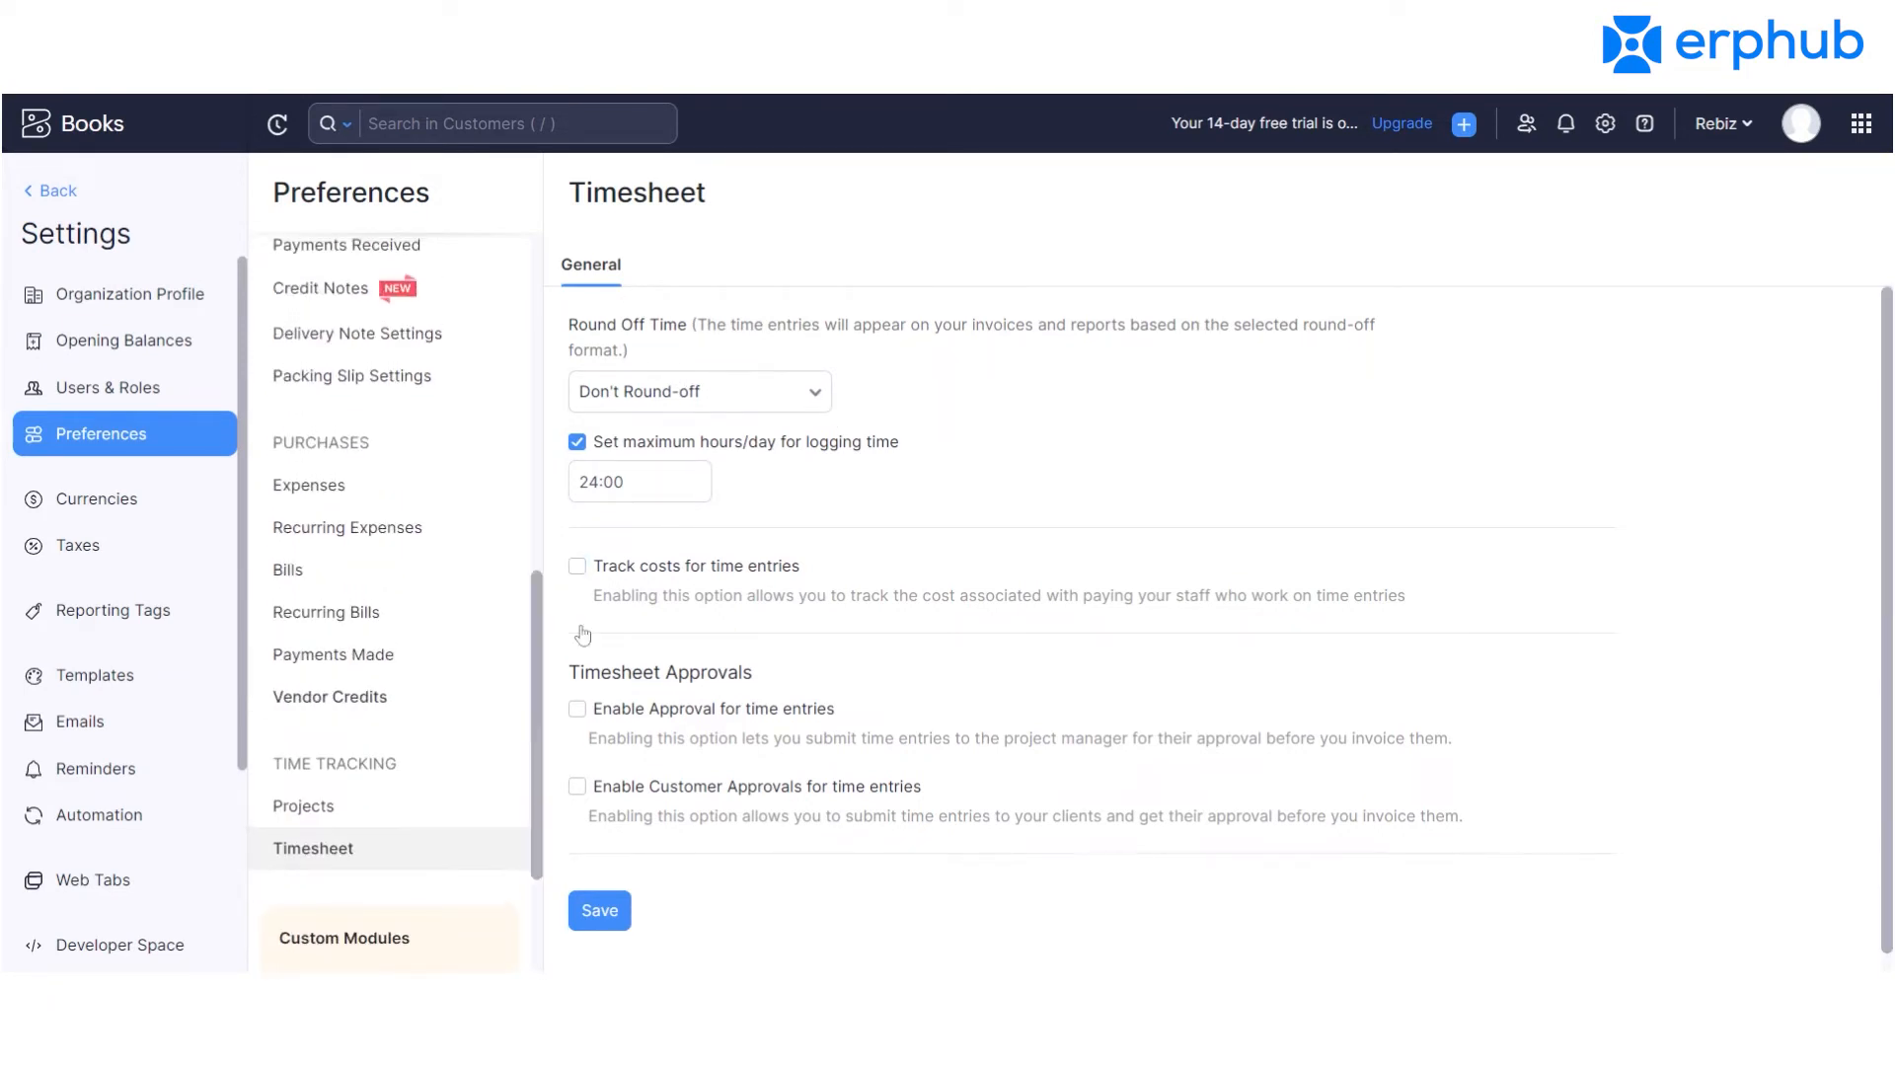
View the Currencies and Reporting Tags settings and the invoice templates in the Templates settings.
left_click(98, 501)
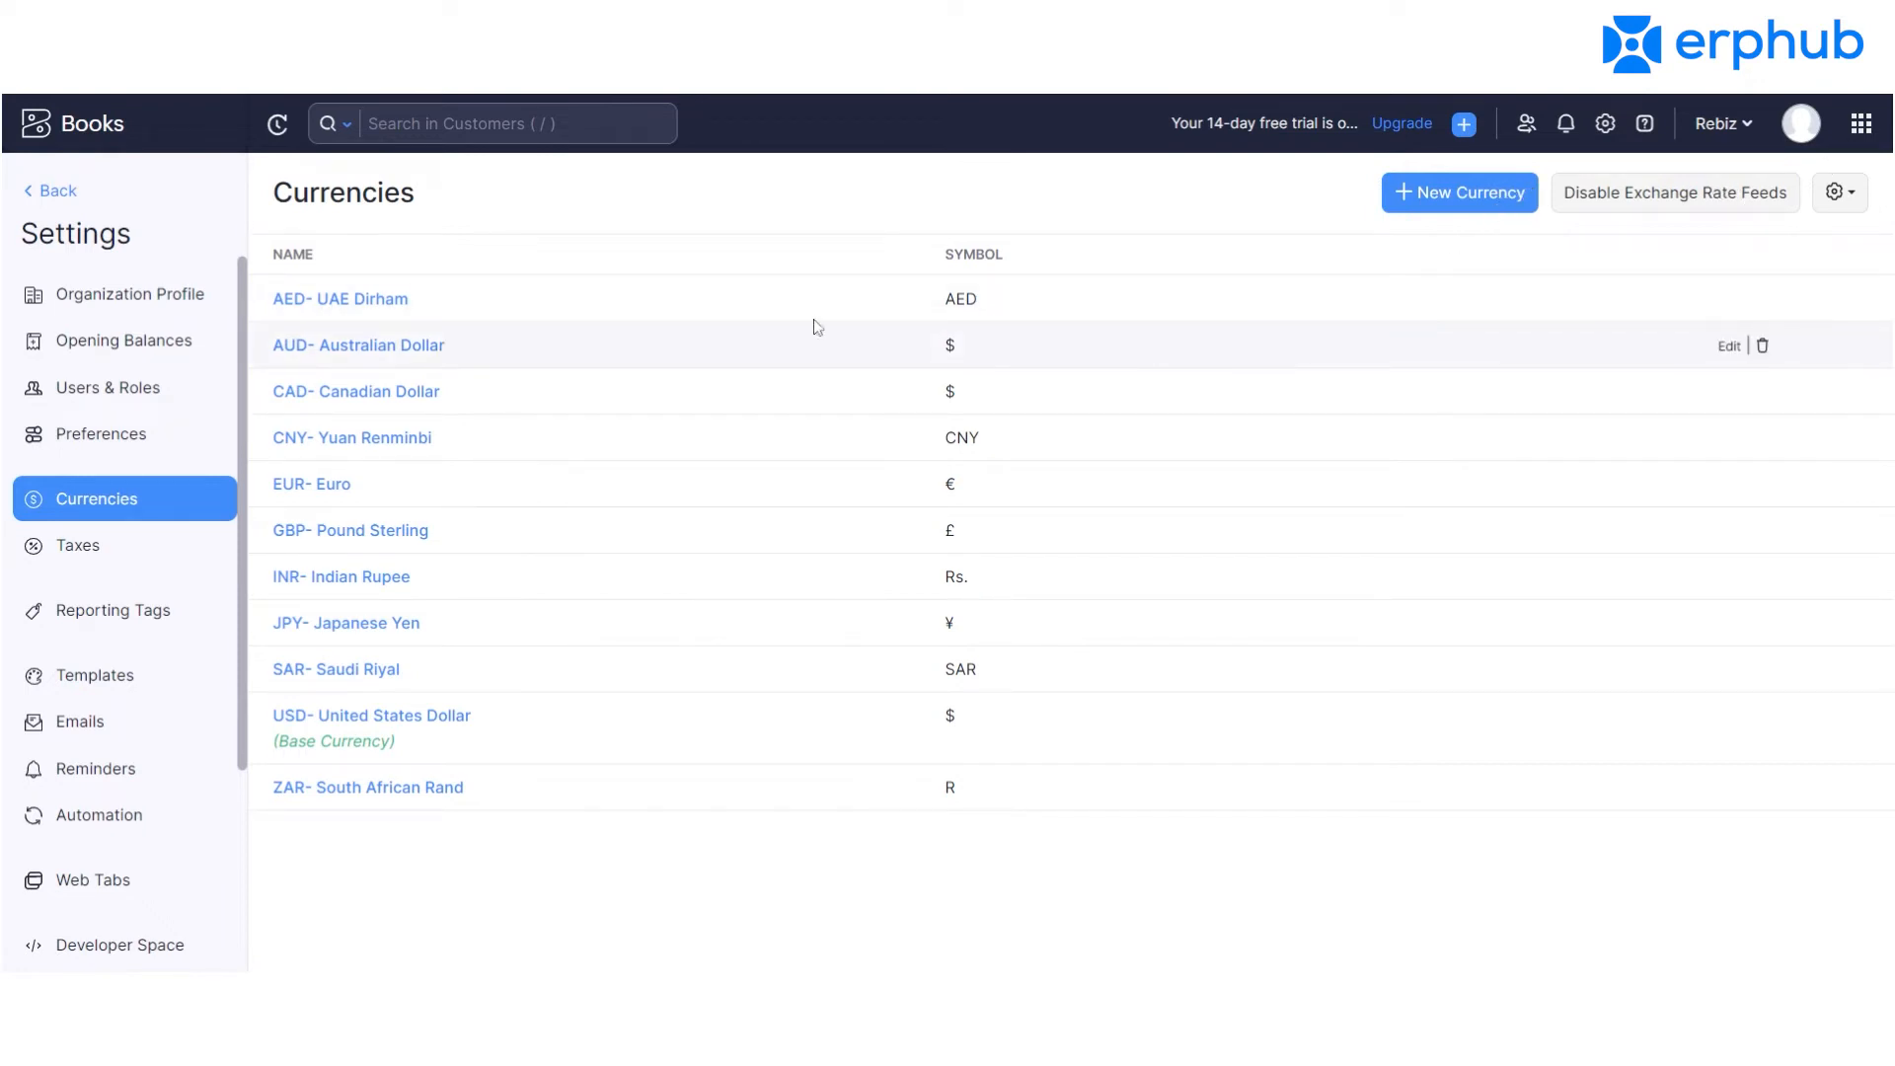
left_click(148, 610)
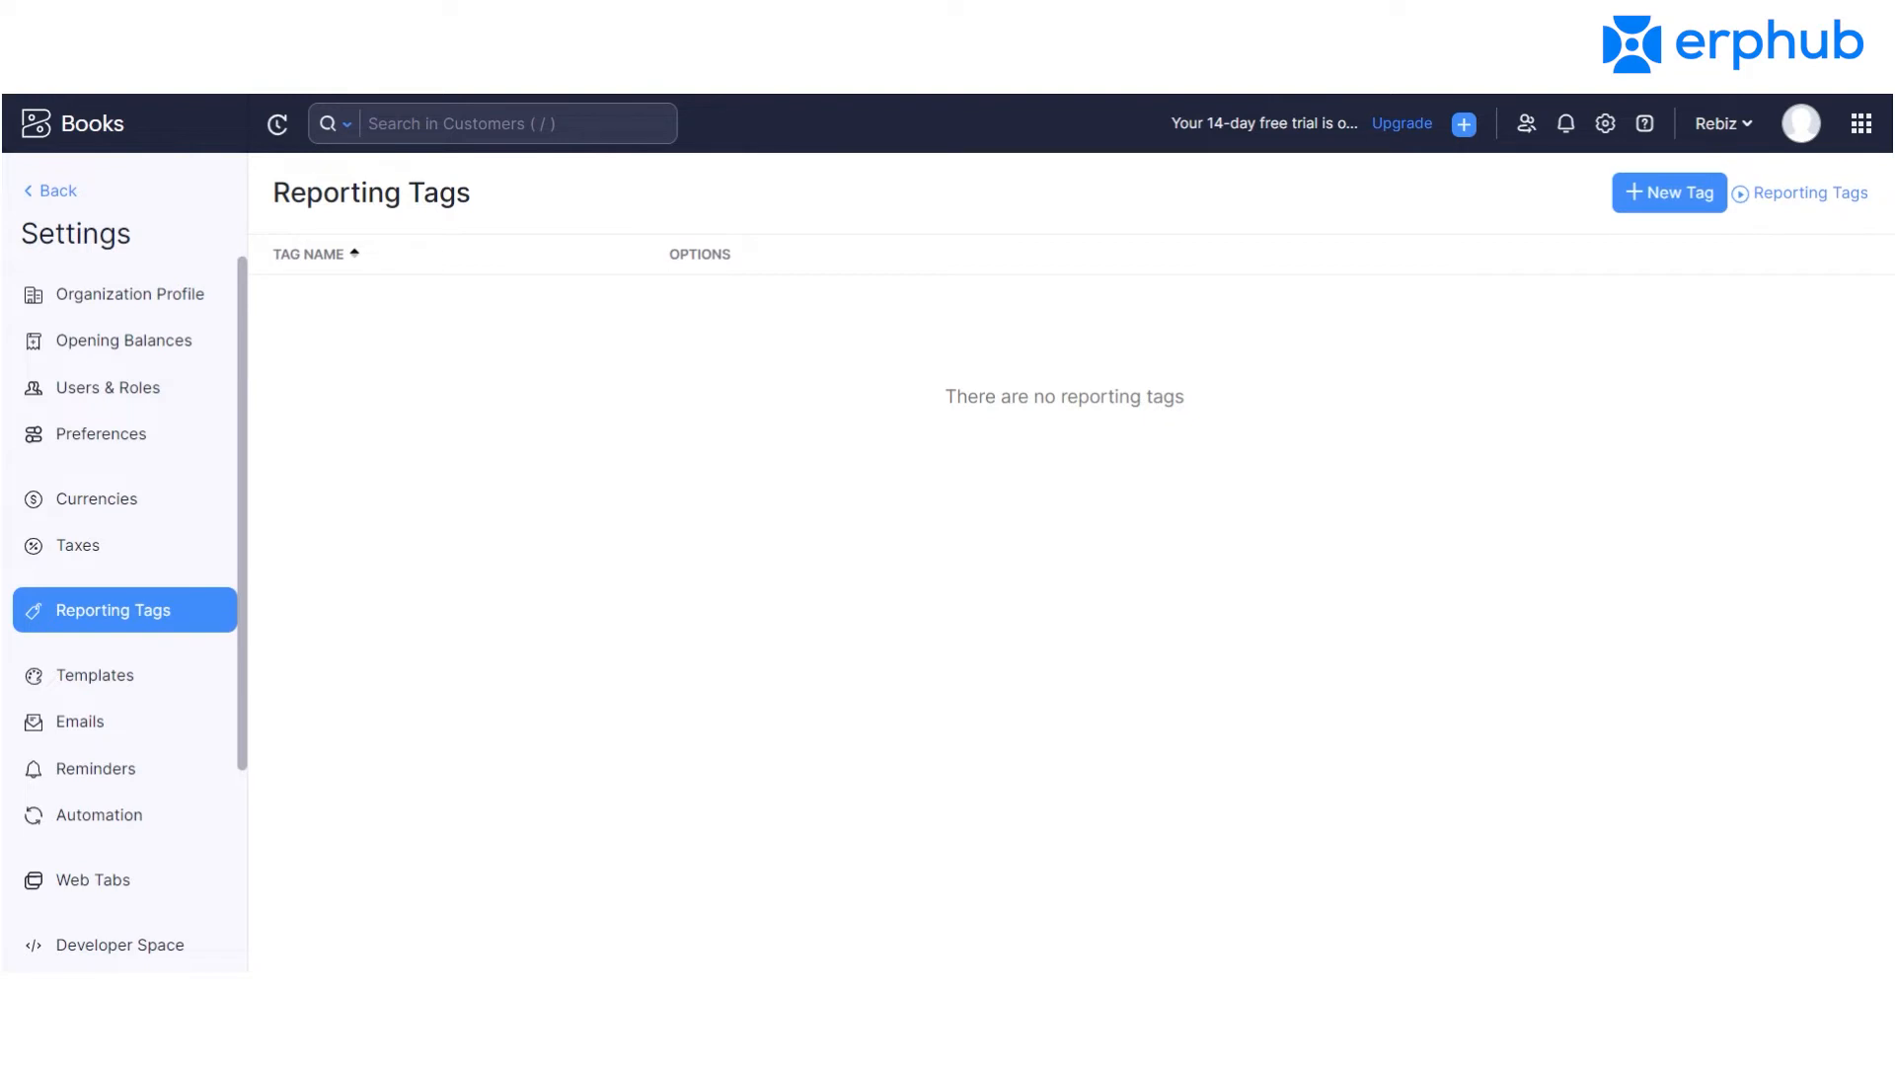
left_click(163, 677)
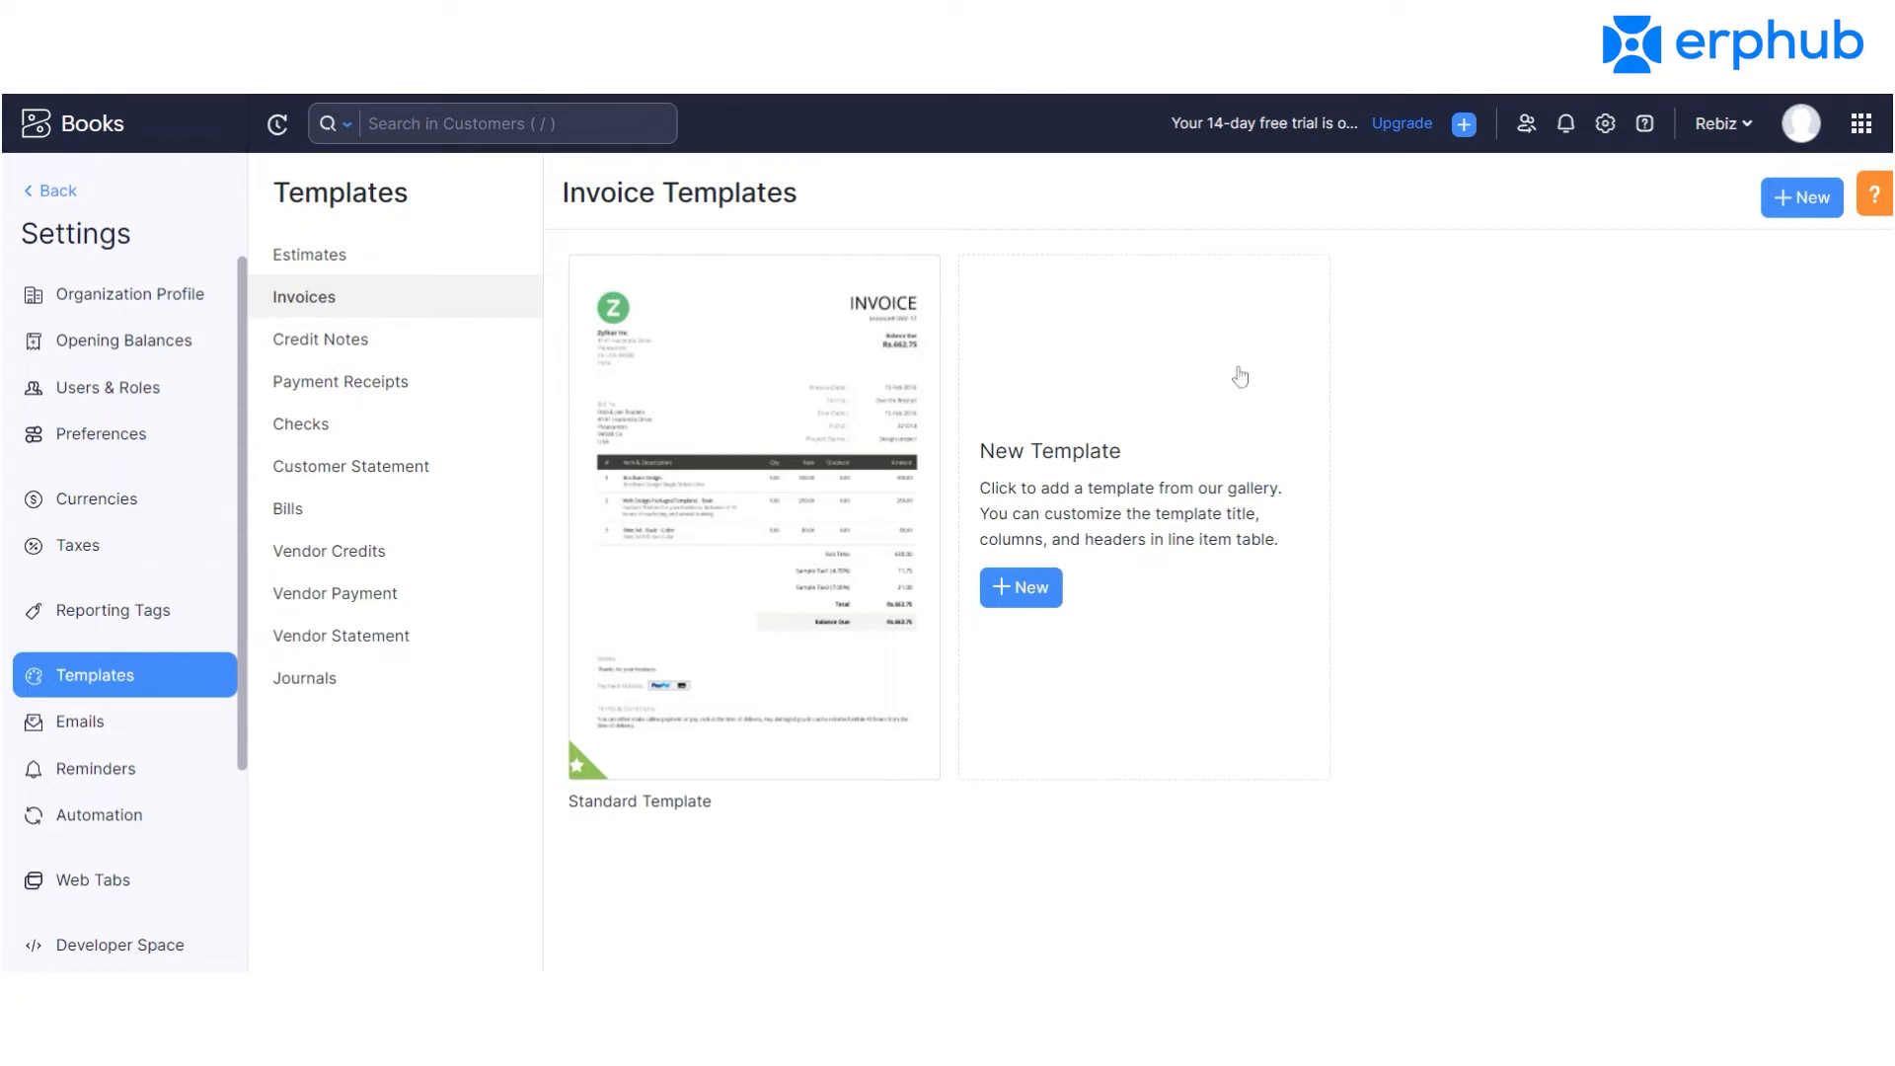
mouse_move(841, 657)
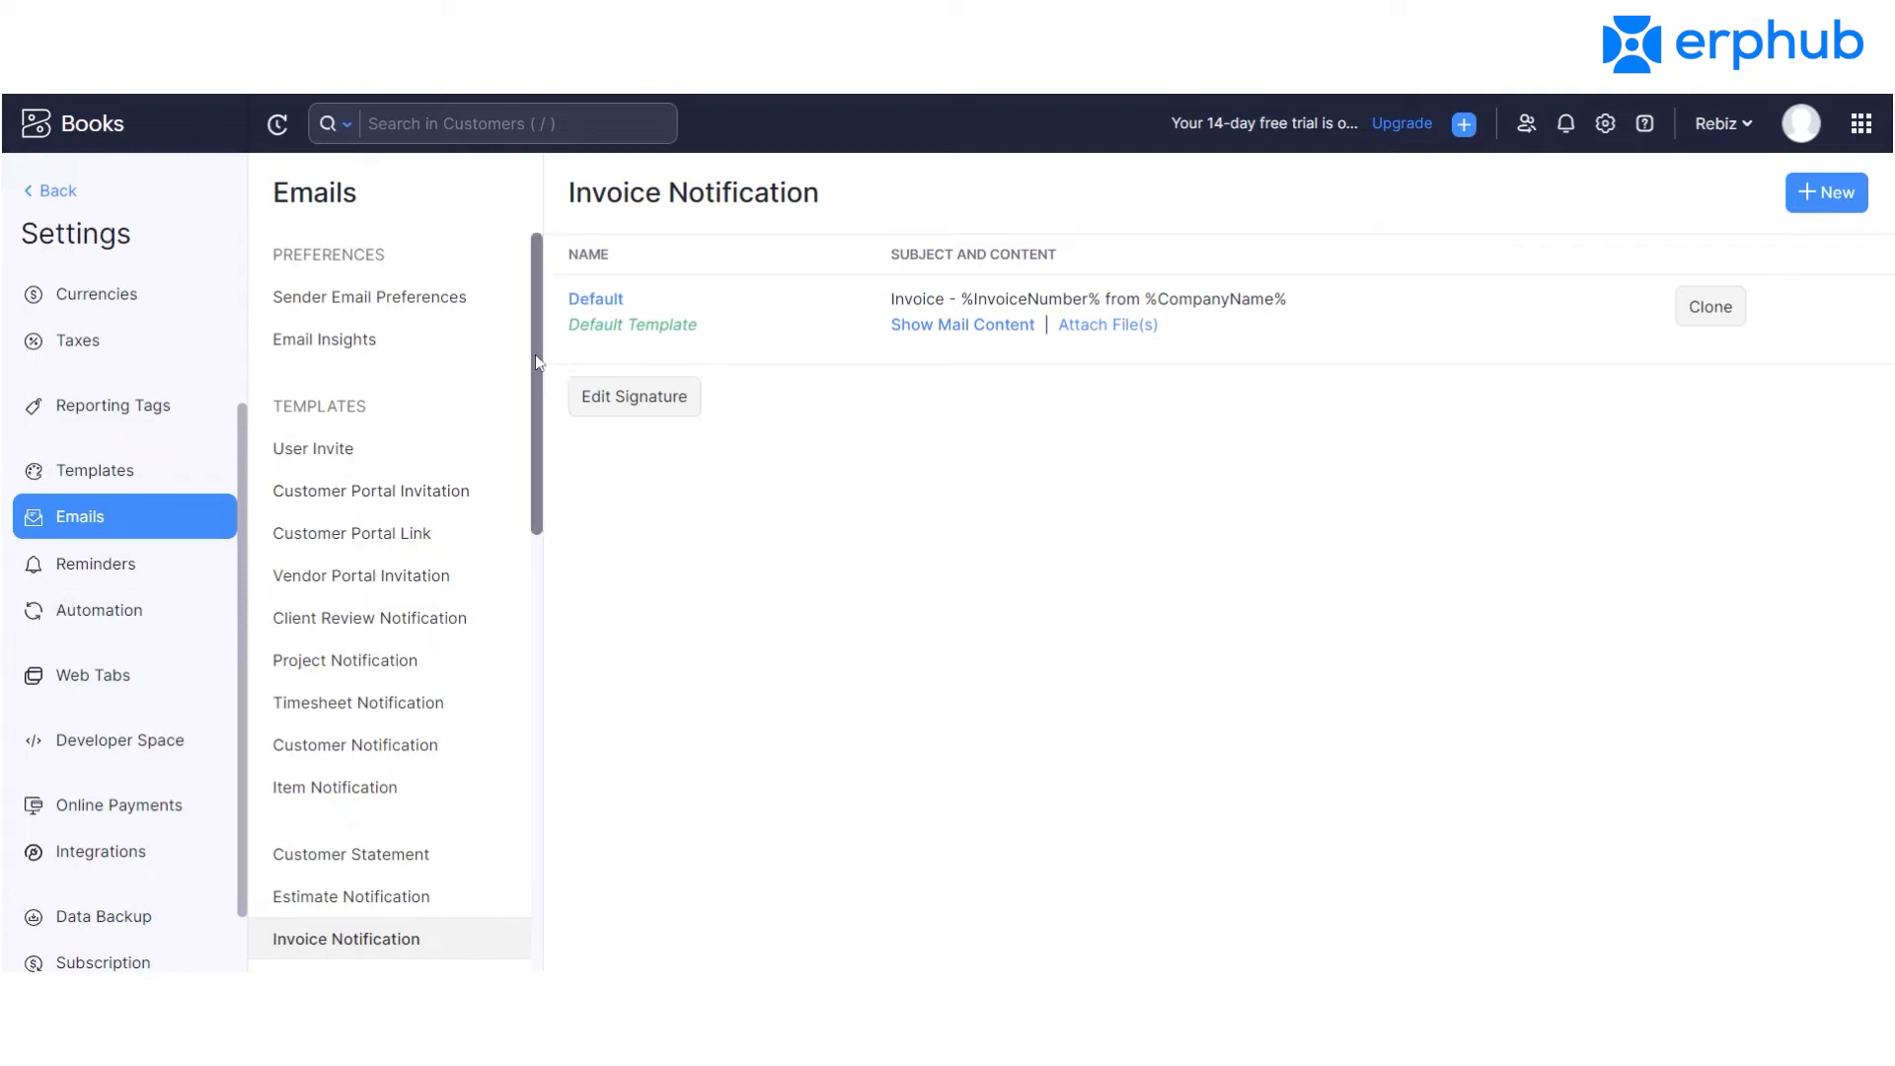
Look through the list of notification templates in the Emails settings.
left_click_drag(536, 355, 540, 332)
left_click_drag(541, 332, 541, 384)
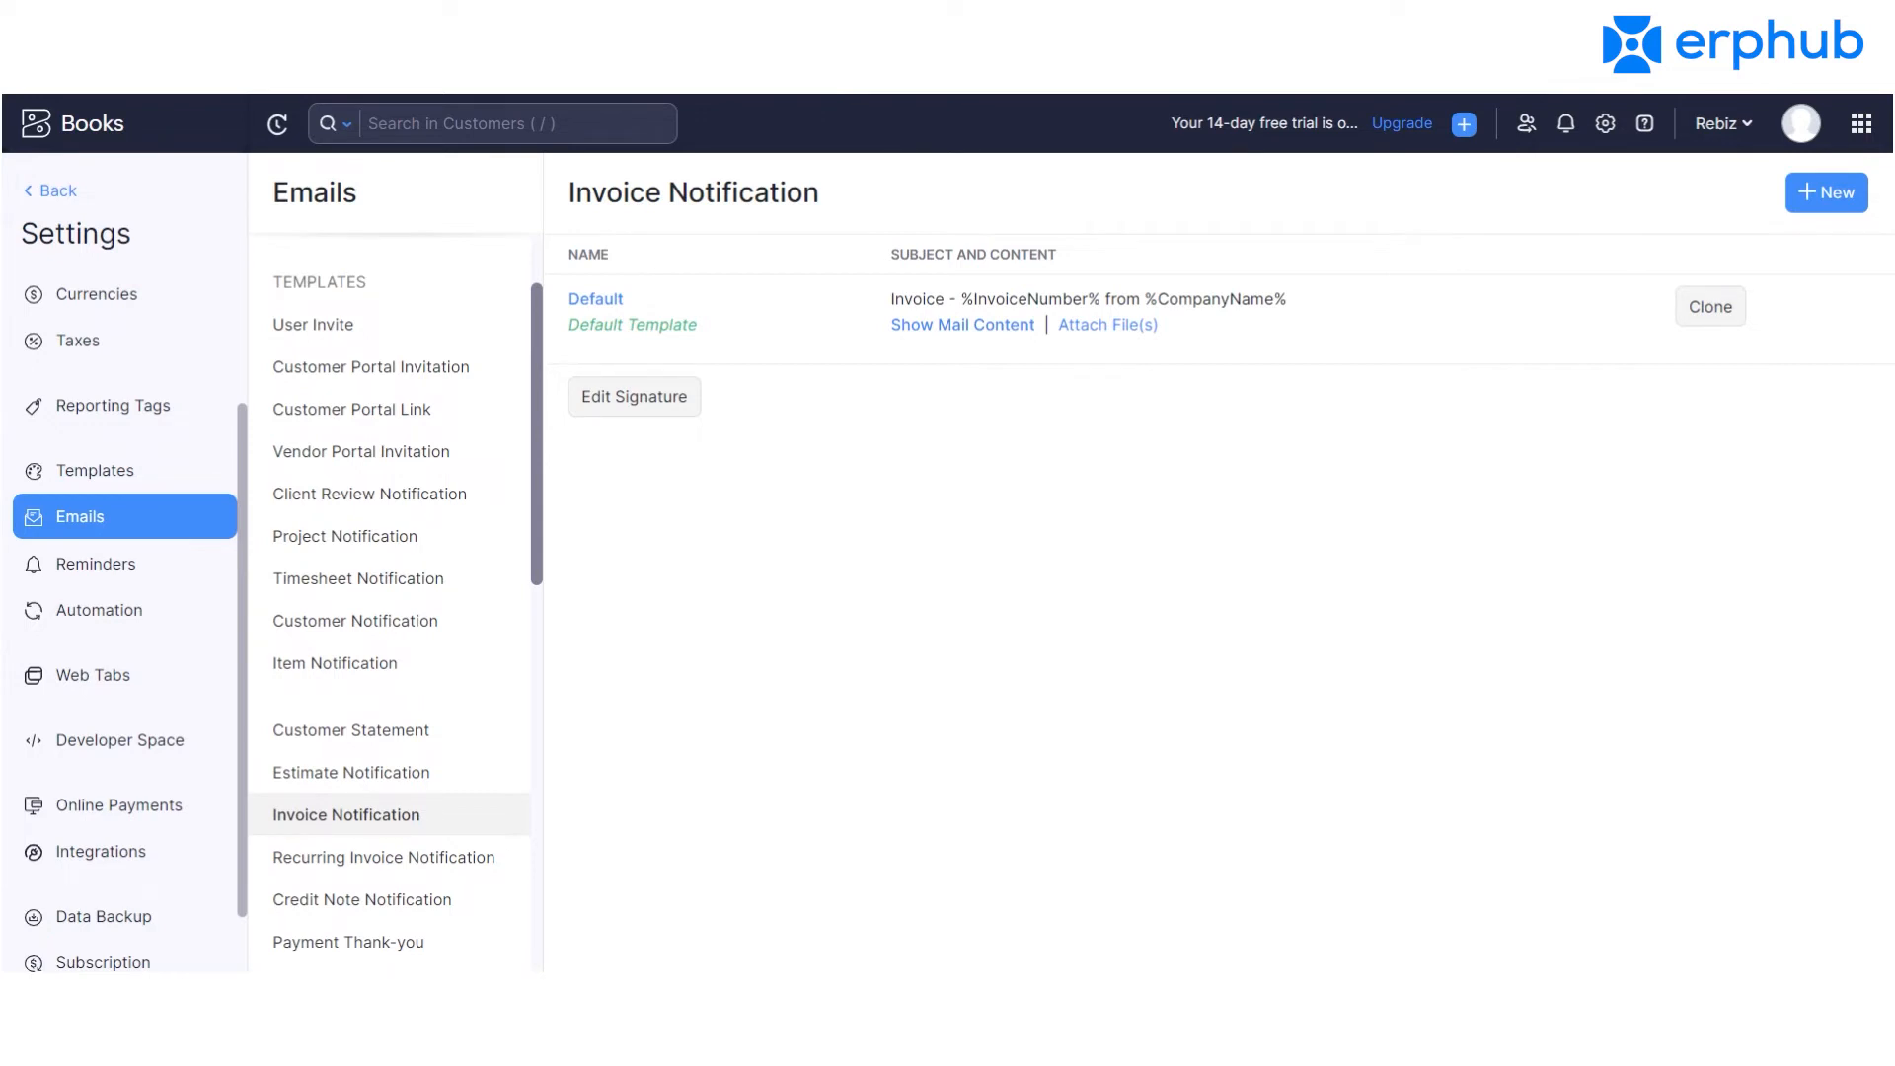
left_click_drag(541, 400, 541, 380)
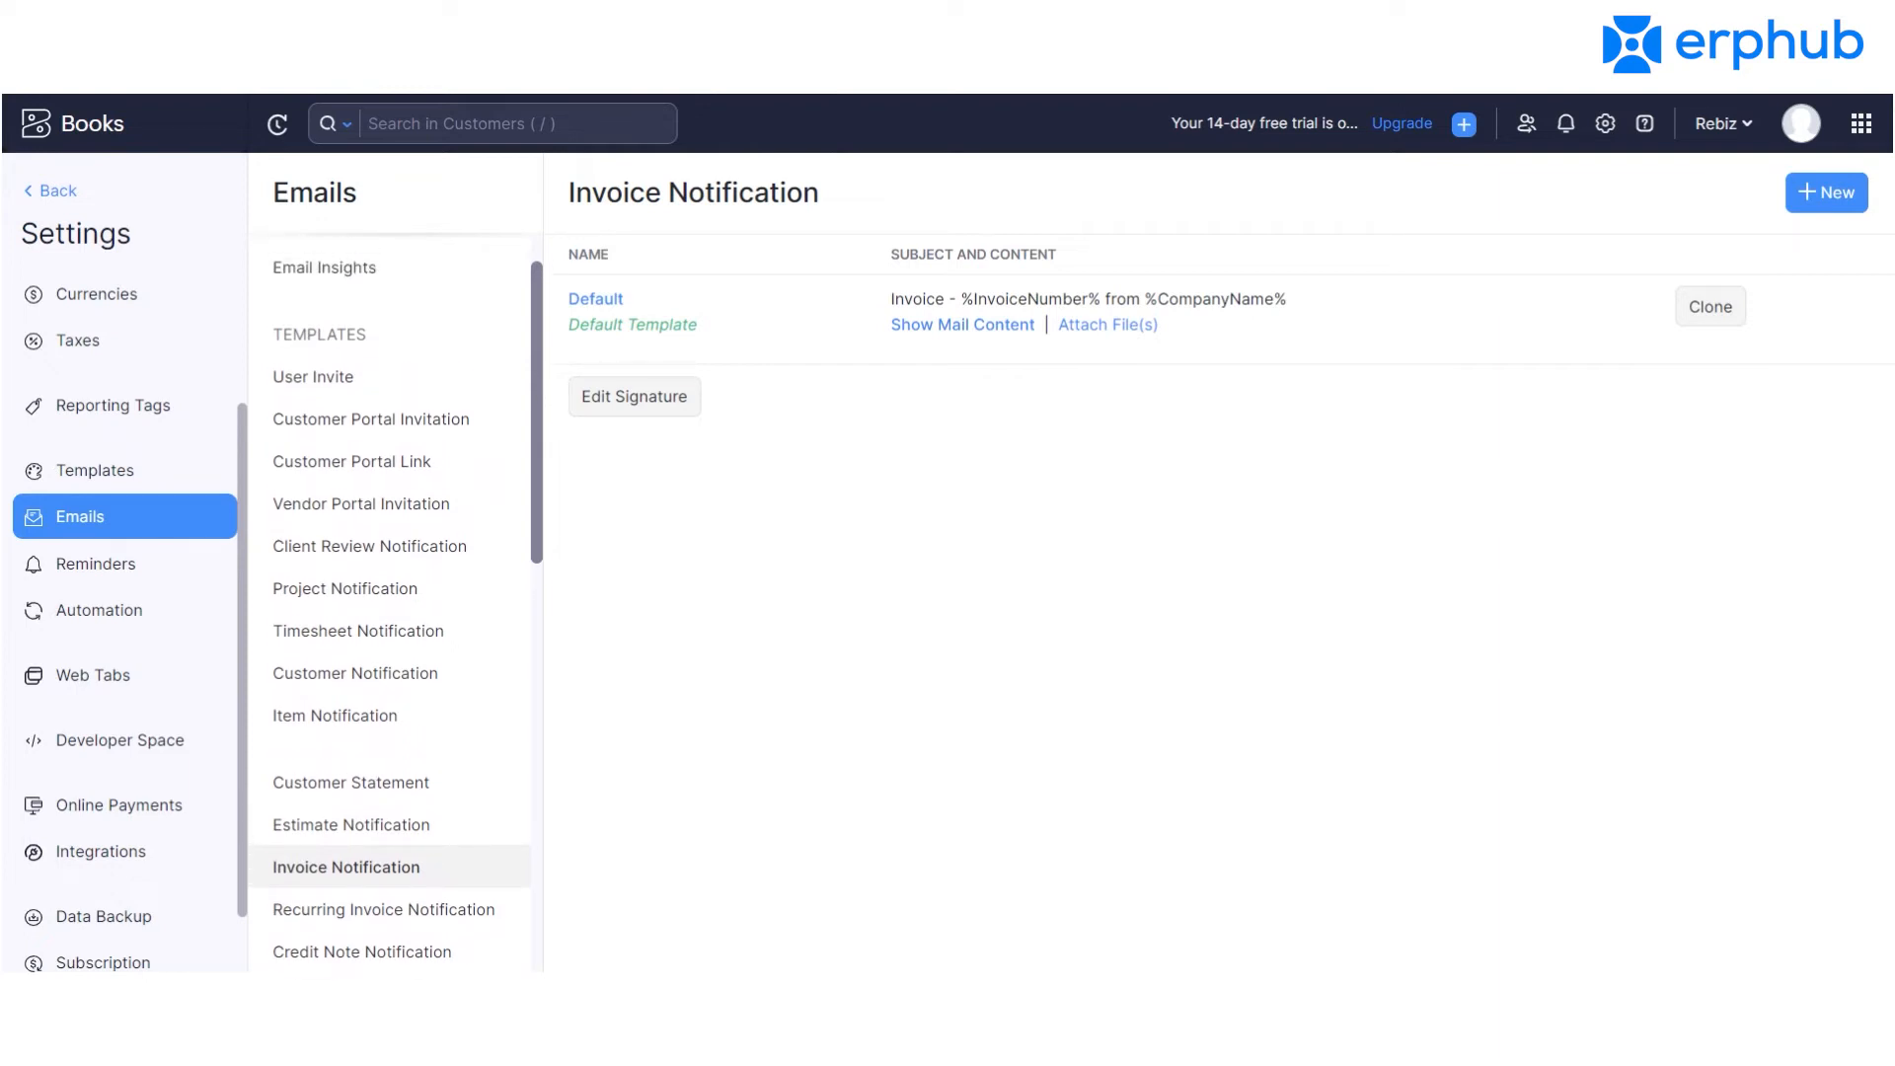
View the Reminders, Automation workflow rules and Web Tabs settings.
left_click(133, 569)
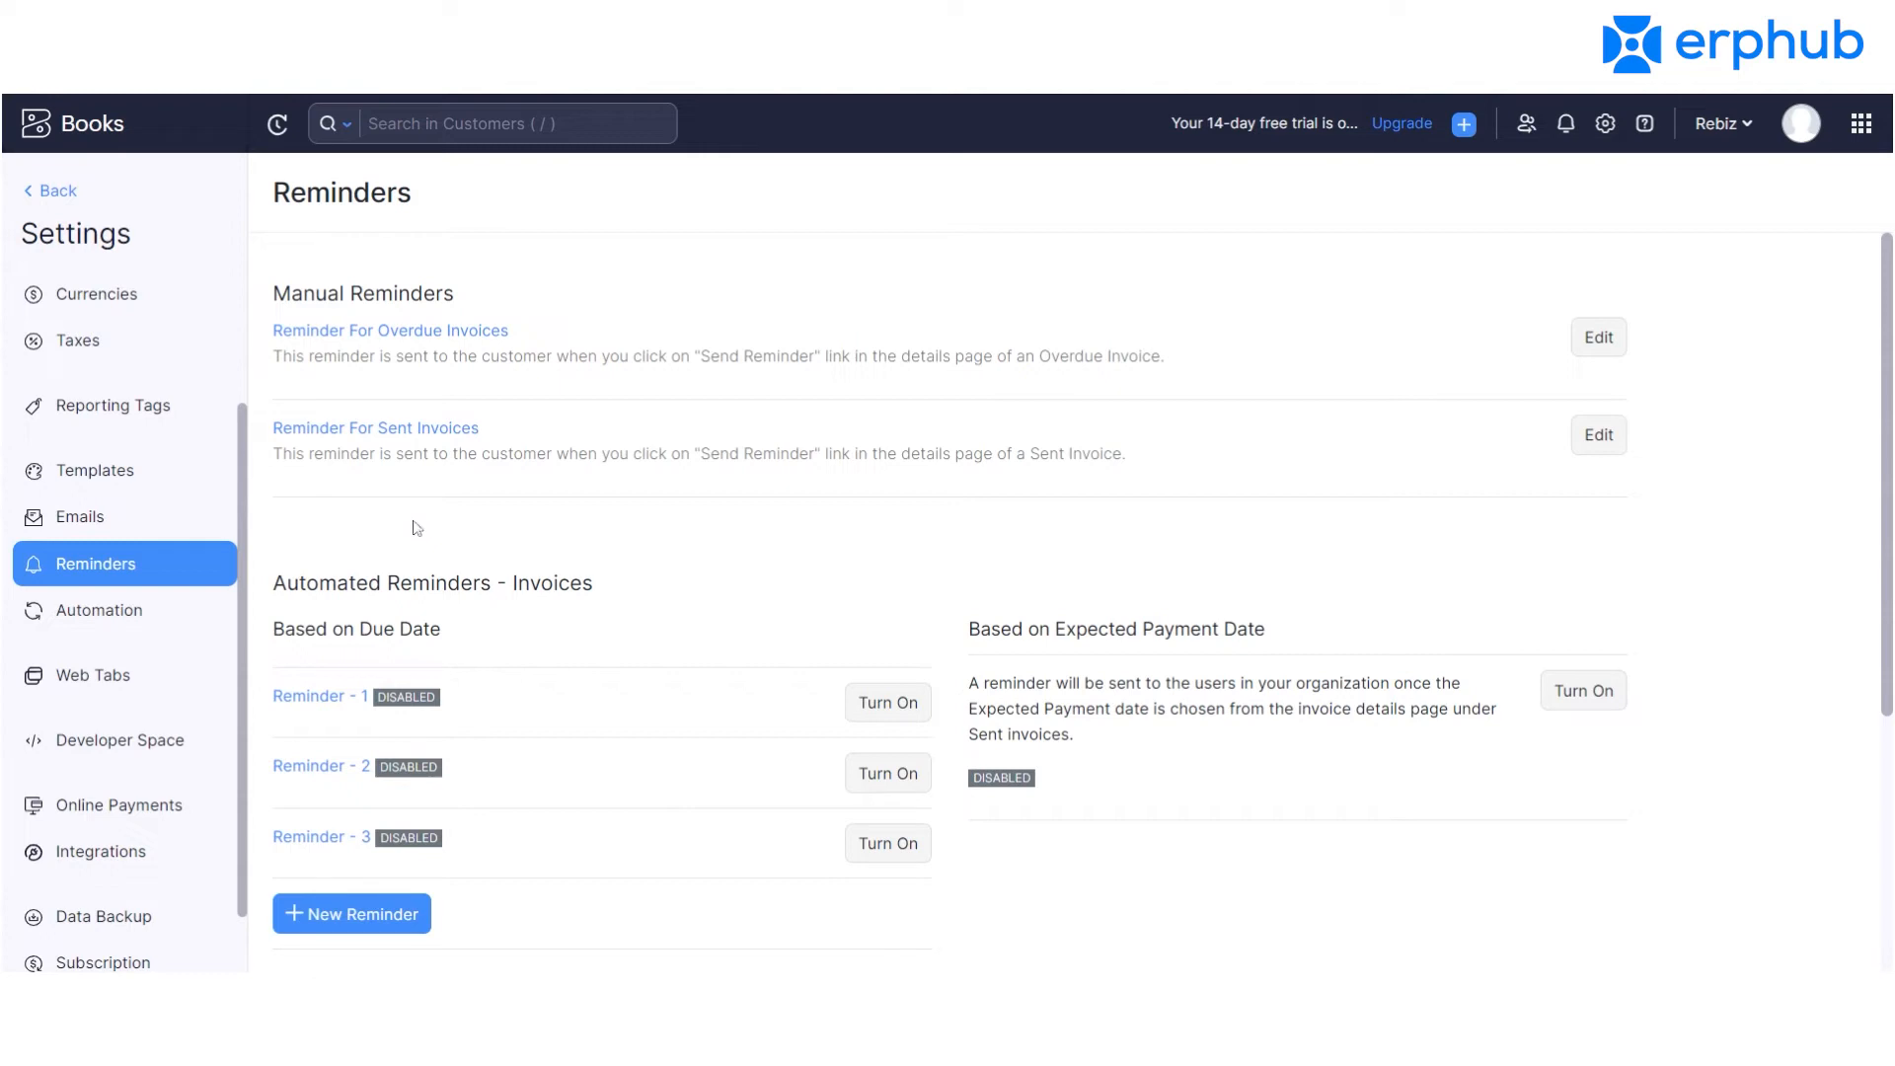
left_click(198, 613)
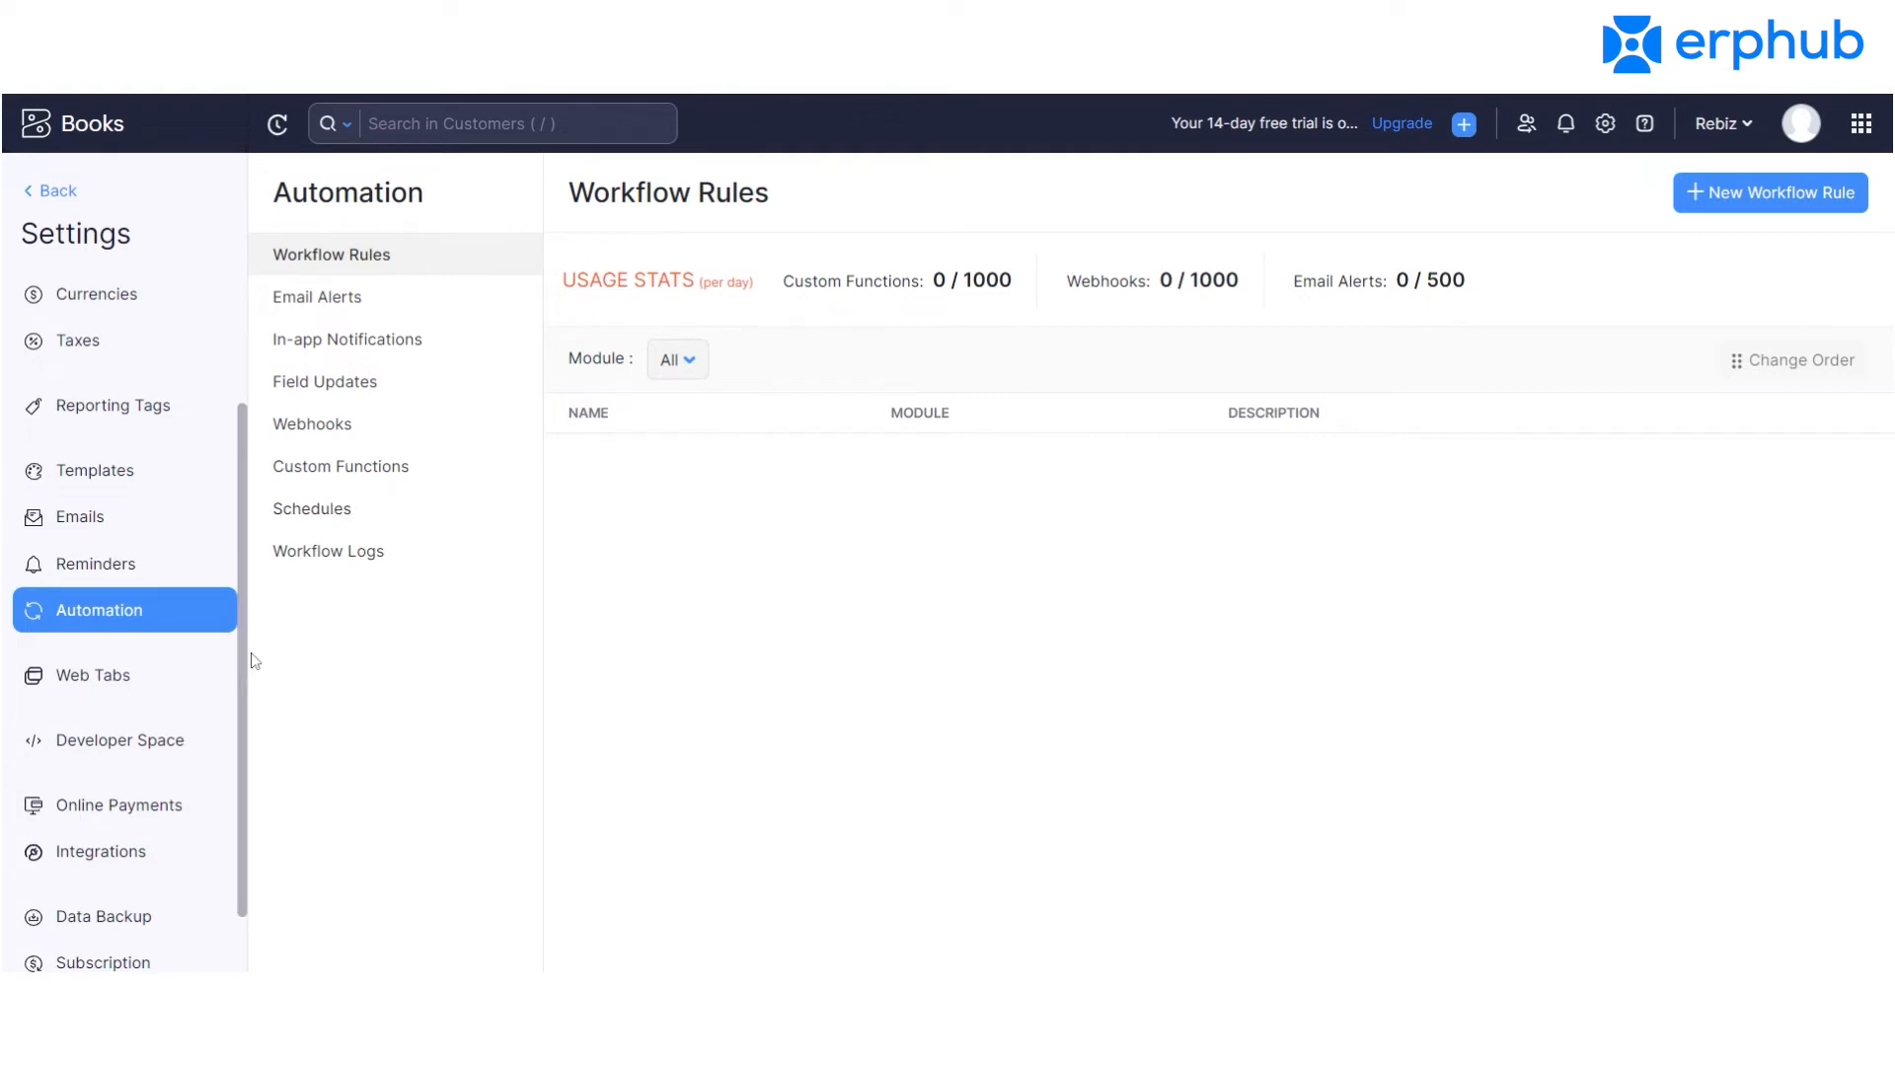
left_click(175, 676)
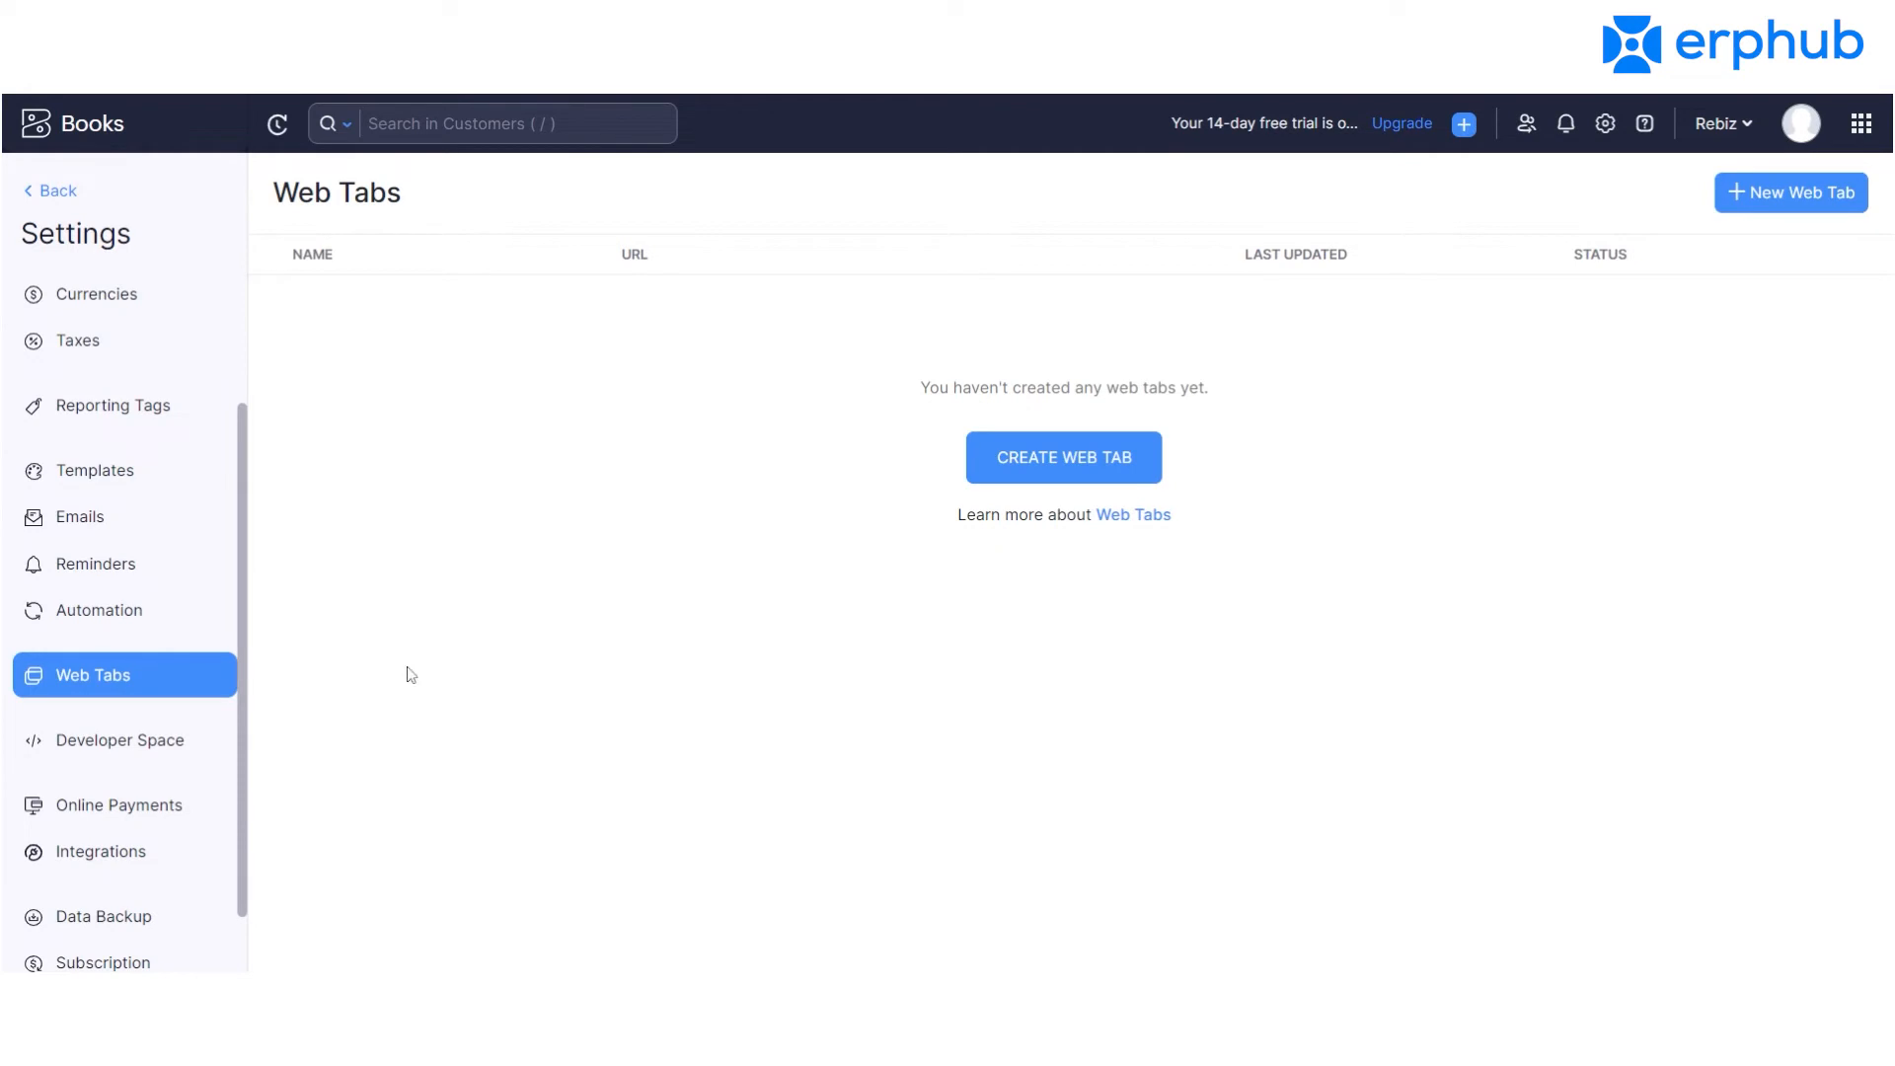
View the Developer Space settings, including the Incoming Webhooks and API Usage pages.
scroll(252, 790, "down", 1)
left_click(128, 665)
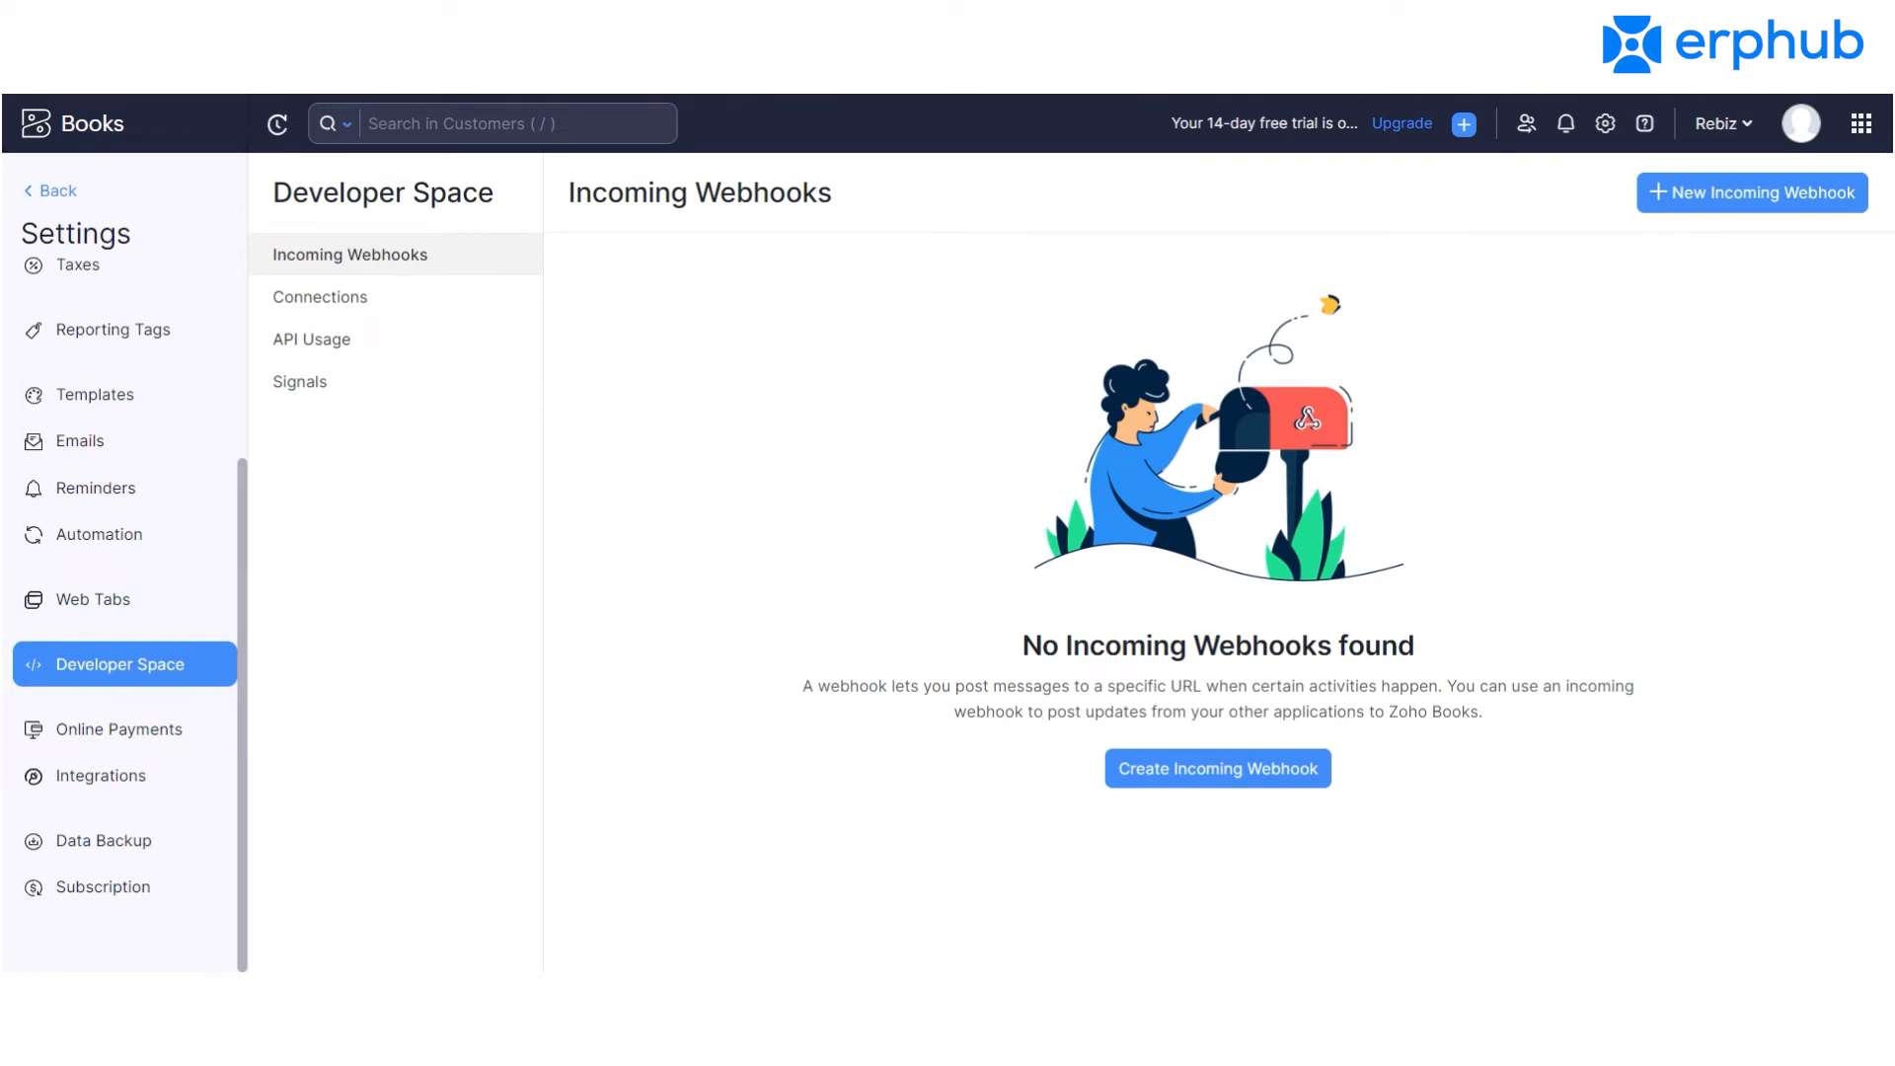
left_click(415, 350)
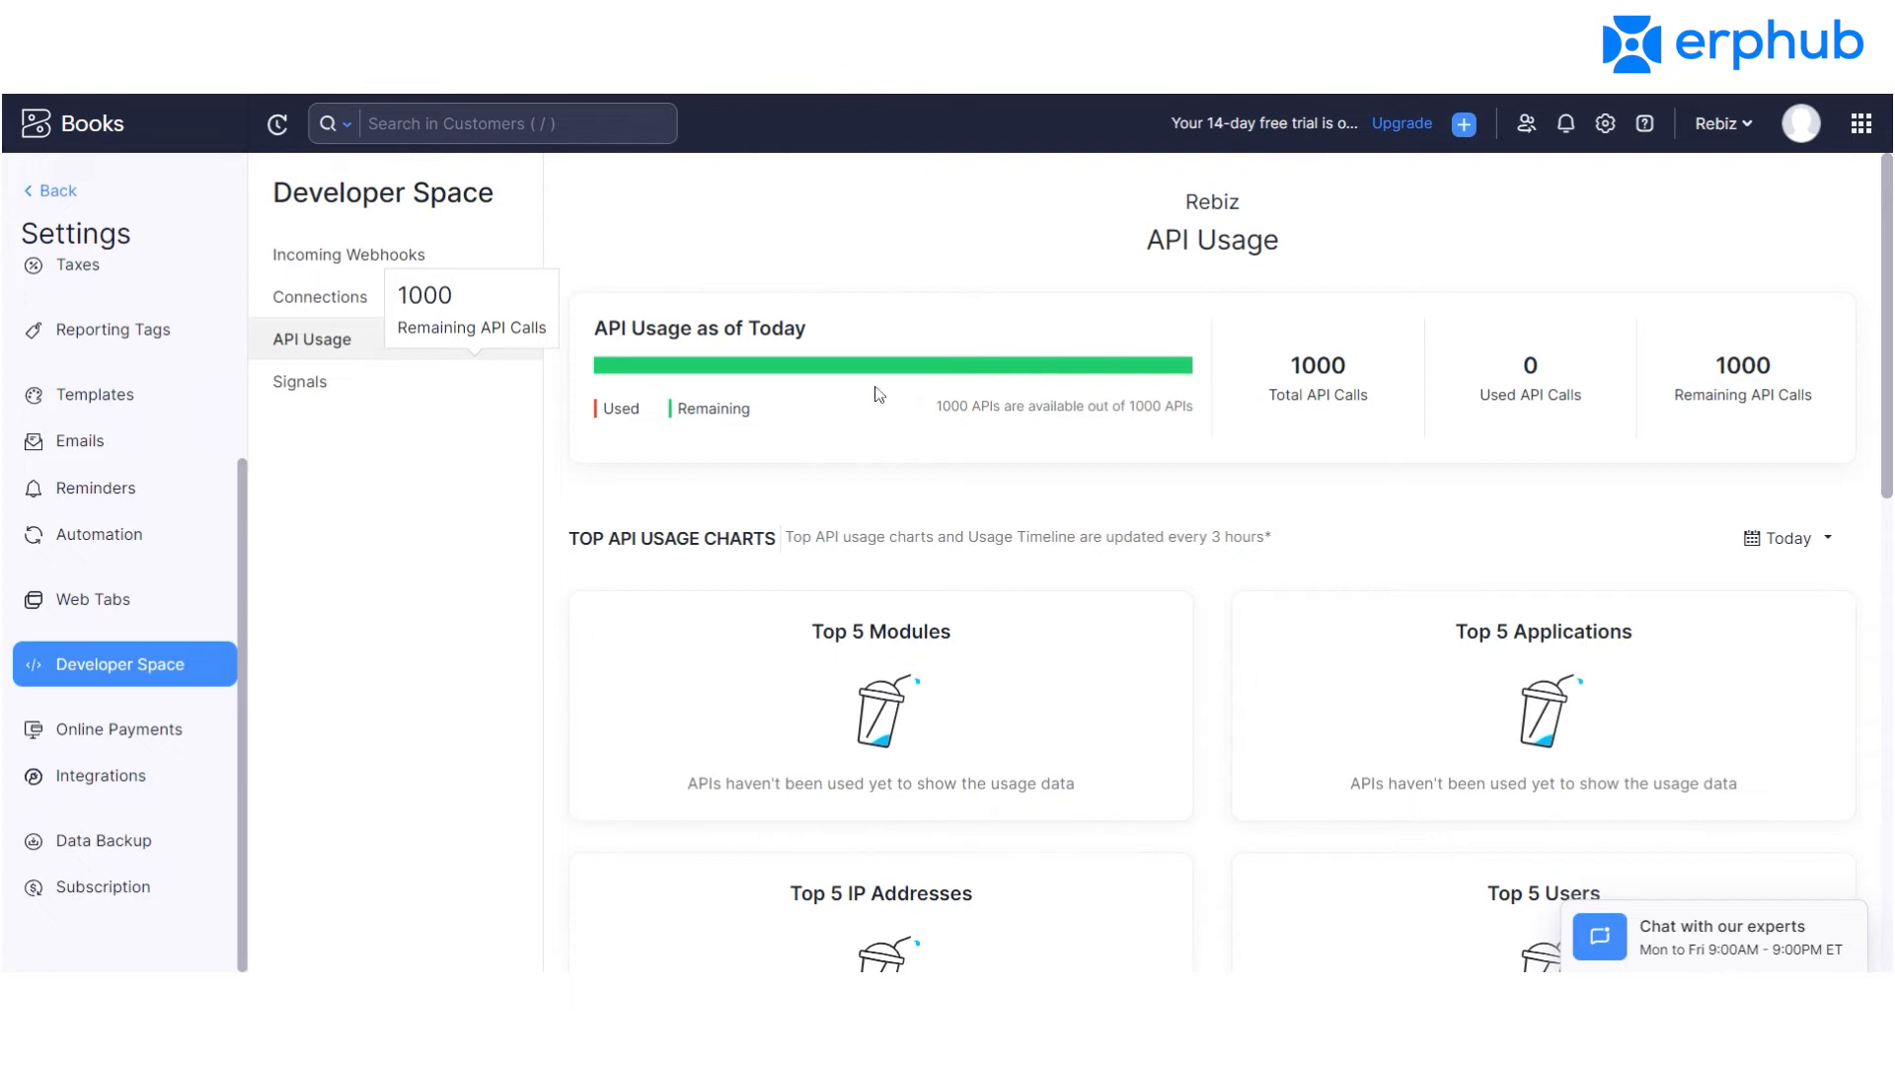
mouse_move(1888, 405)
left_mouse_down()
mouse_move(1888, 623)
mouse_move(1884, 403)
left_mouse_up()
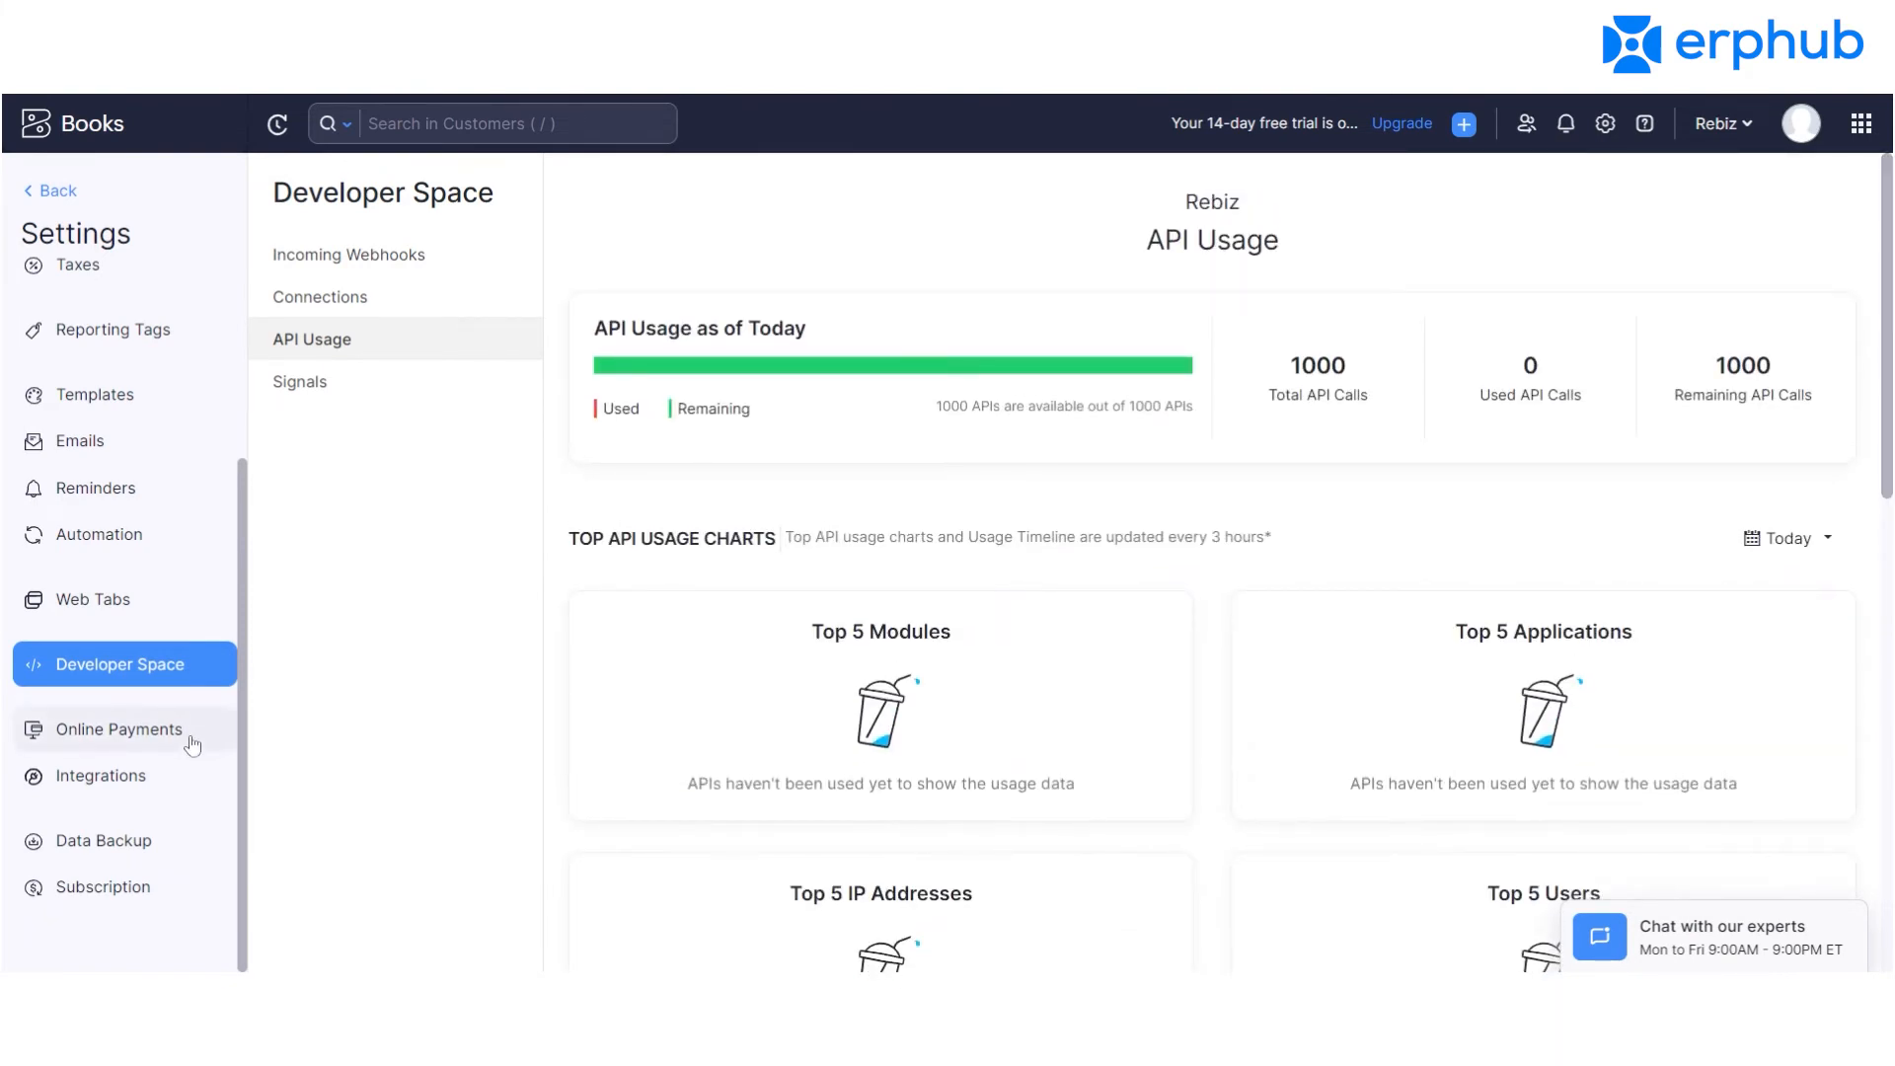
View the Online Payments settings, the Twilio SMS integration and the list of available Zoho Apps integrations.
left_click(157, 743)
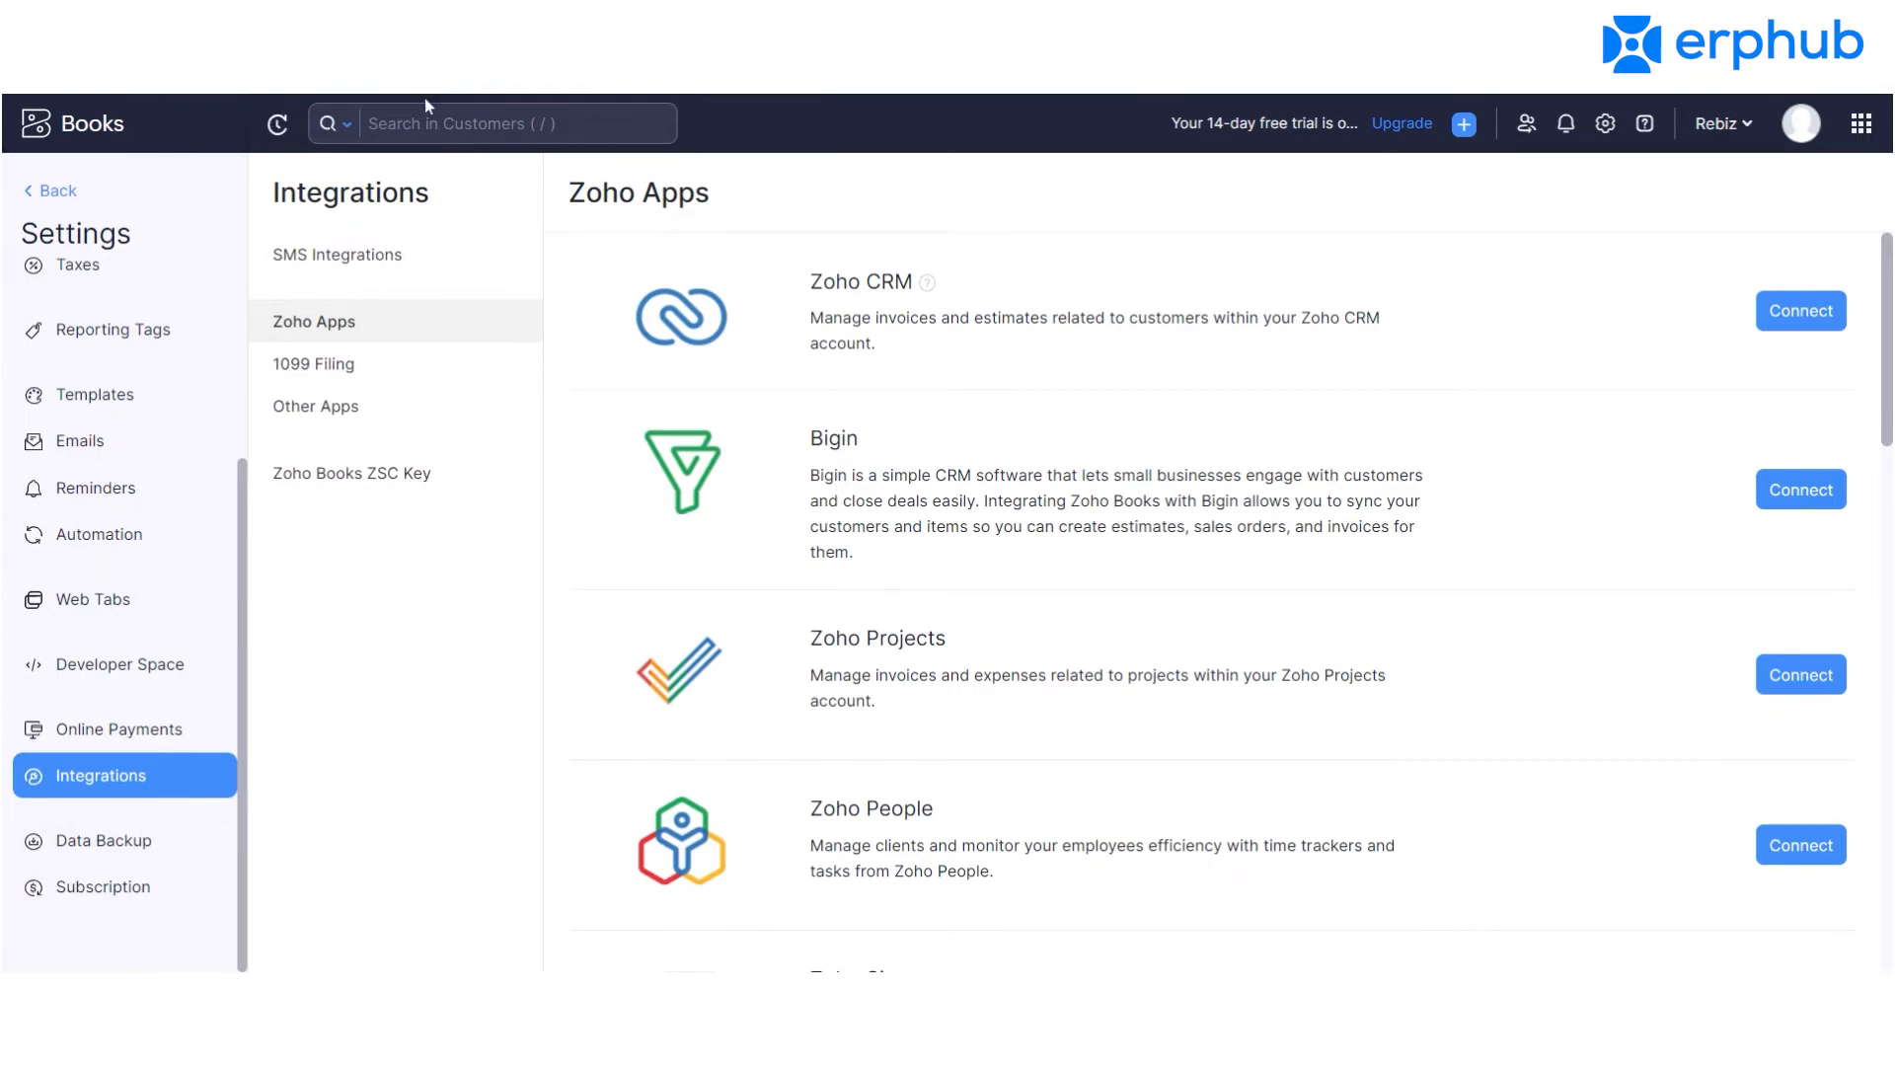
left_click(387, 261)
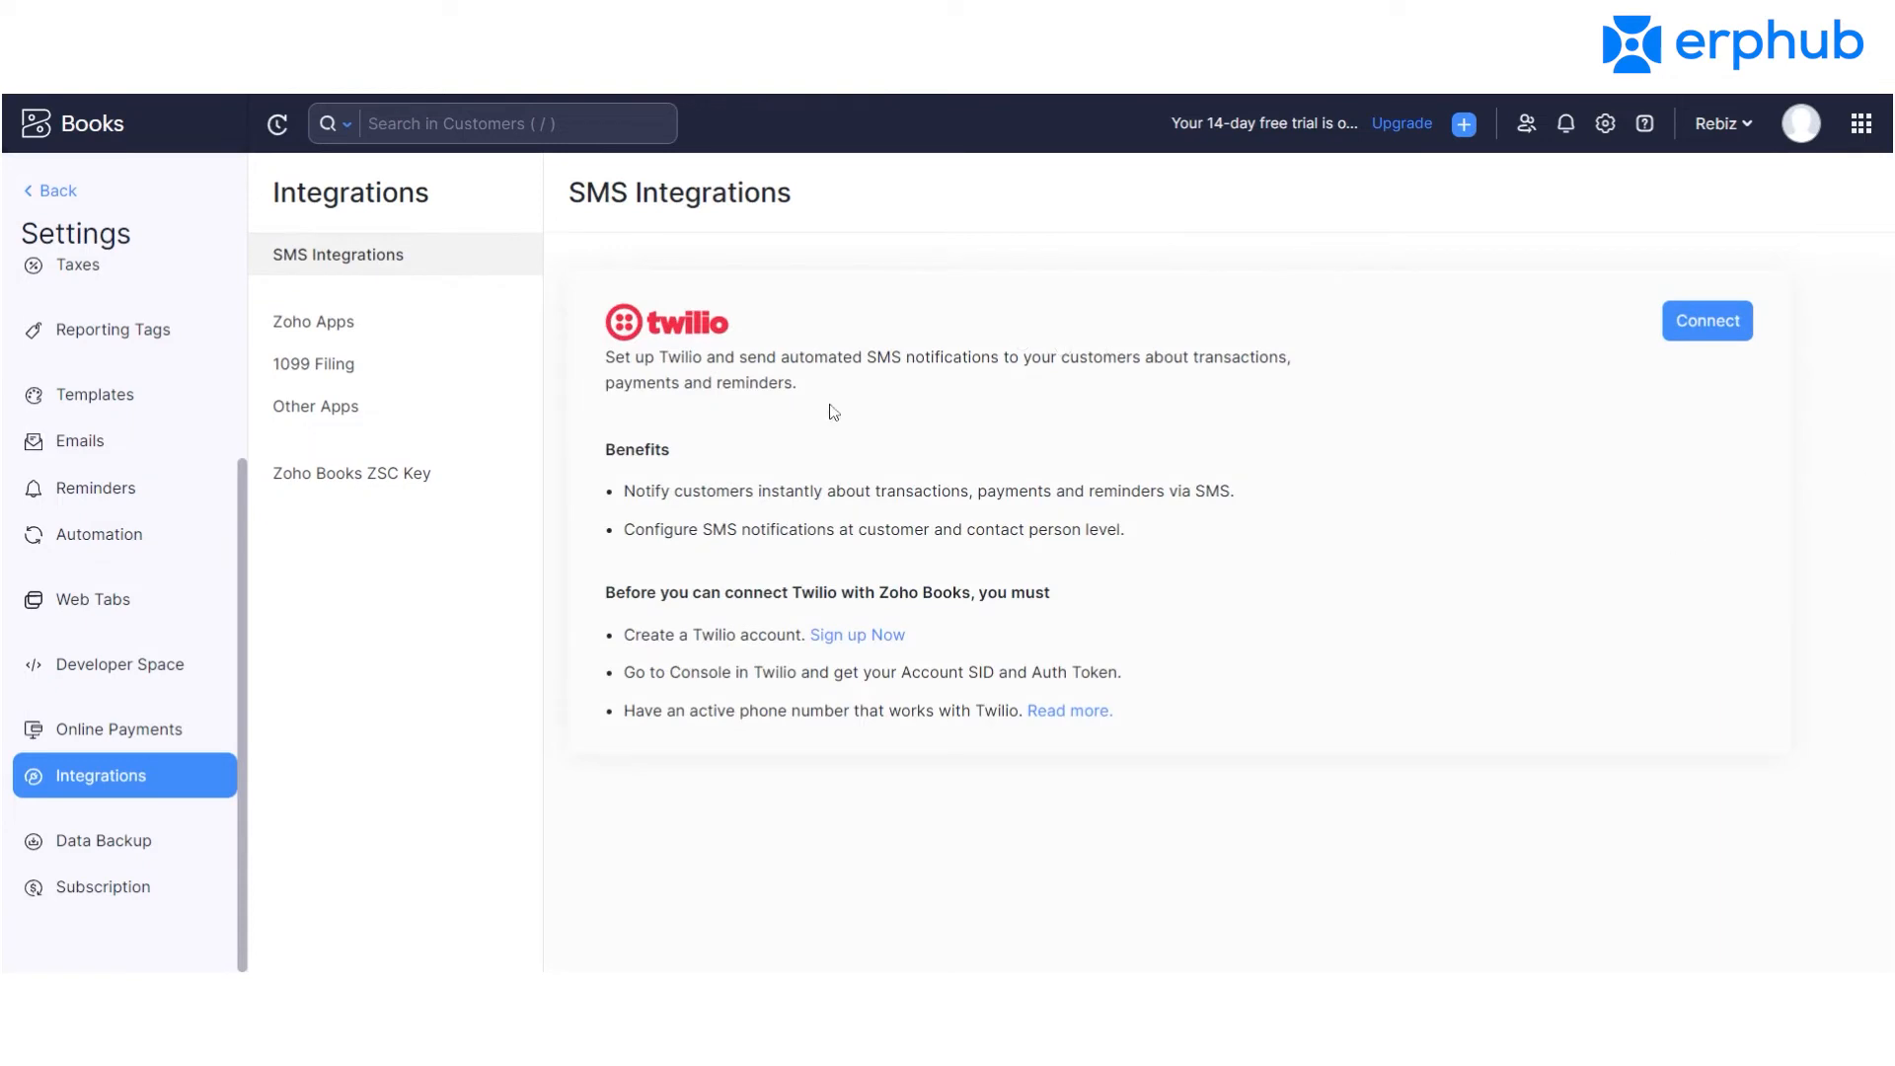
left_click(364, 335)
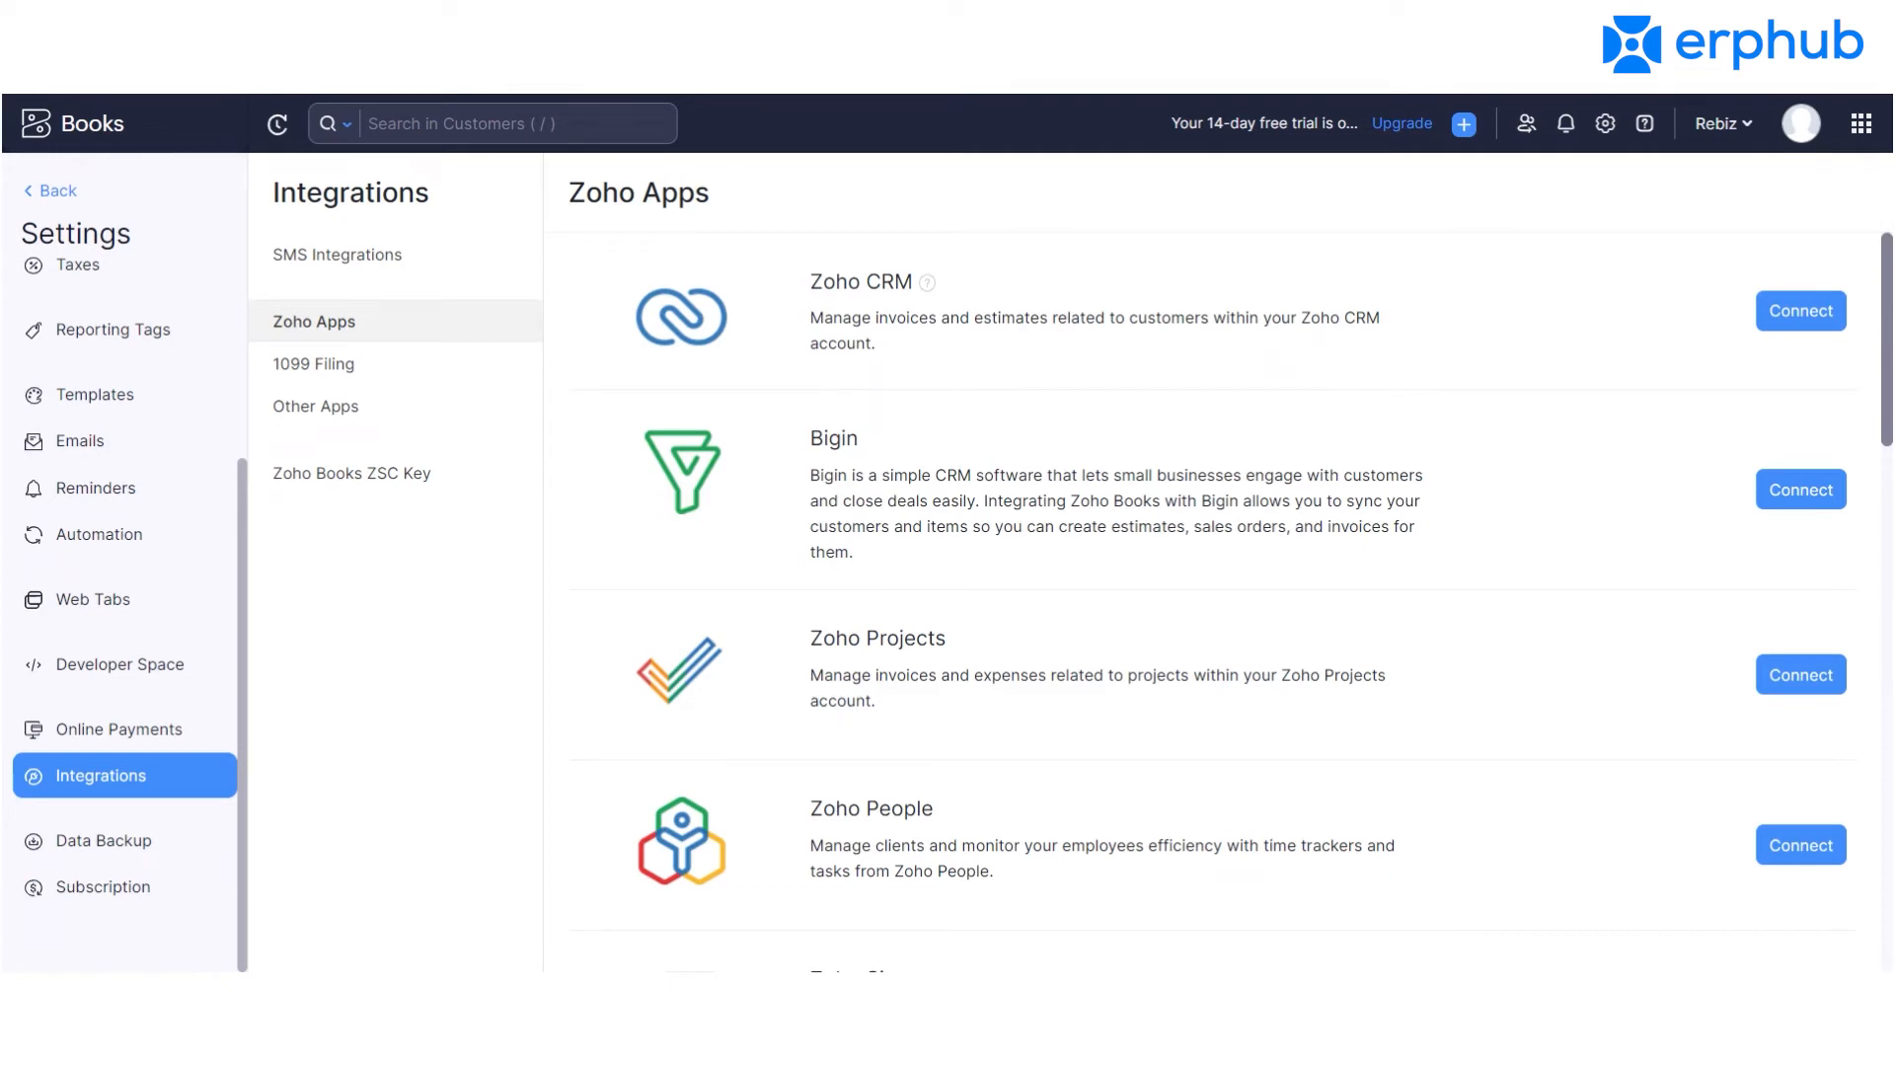
scroll(1889, 326, "down", 4)
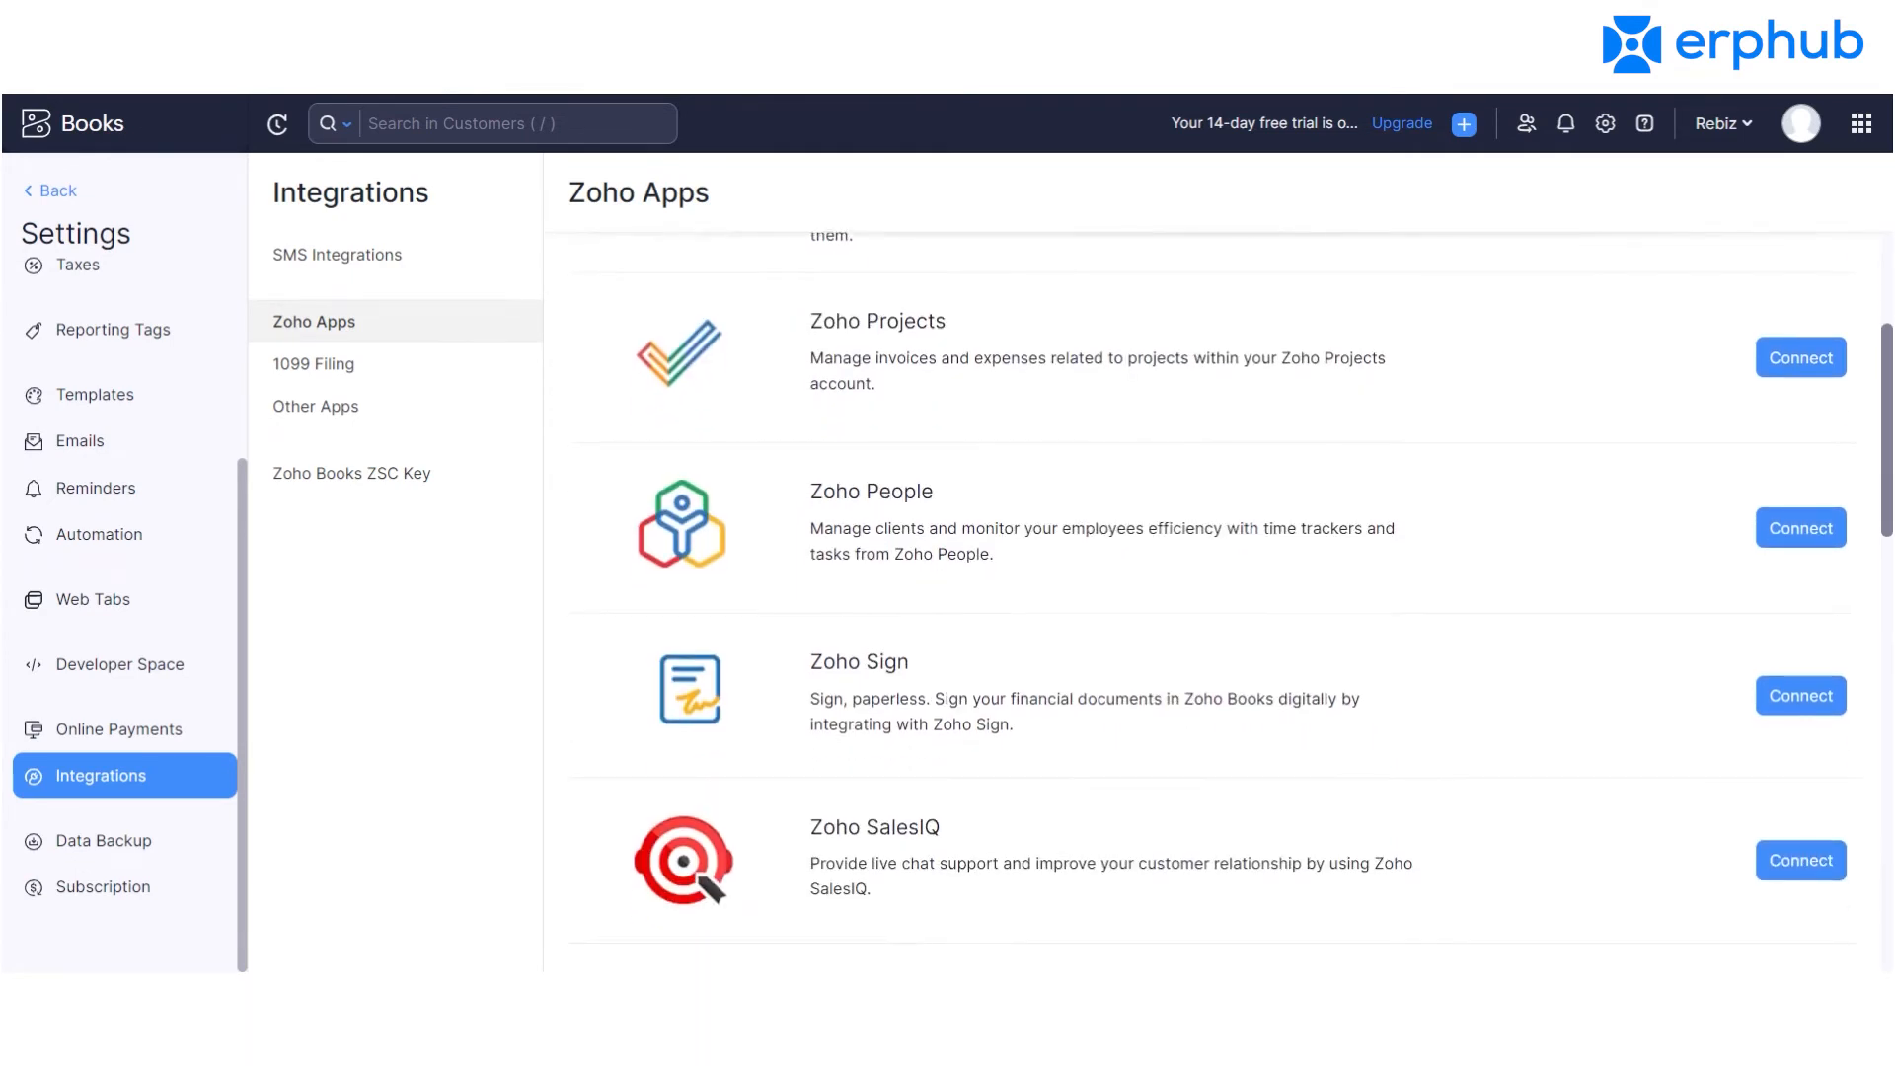
scroll(1214, 603, "down", 5)
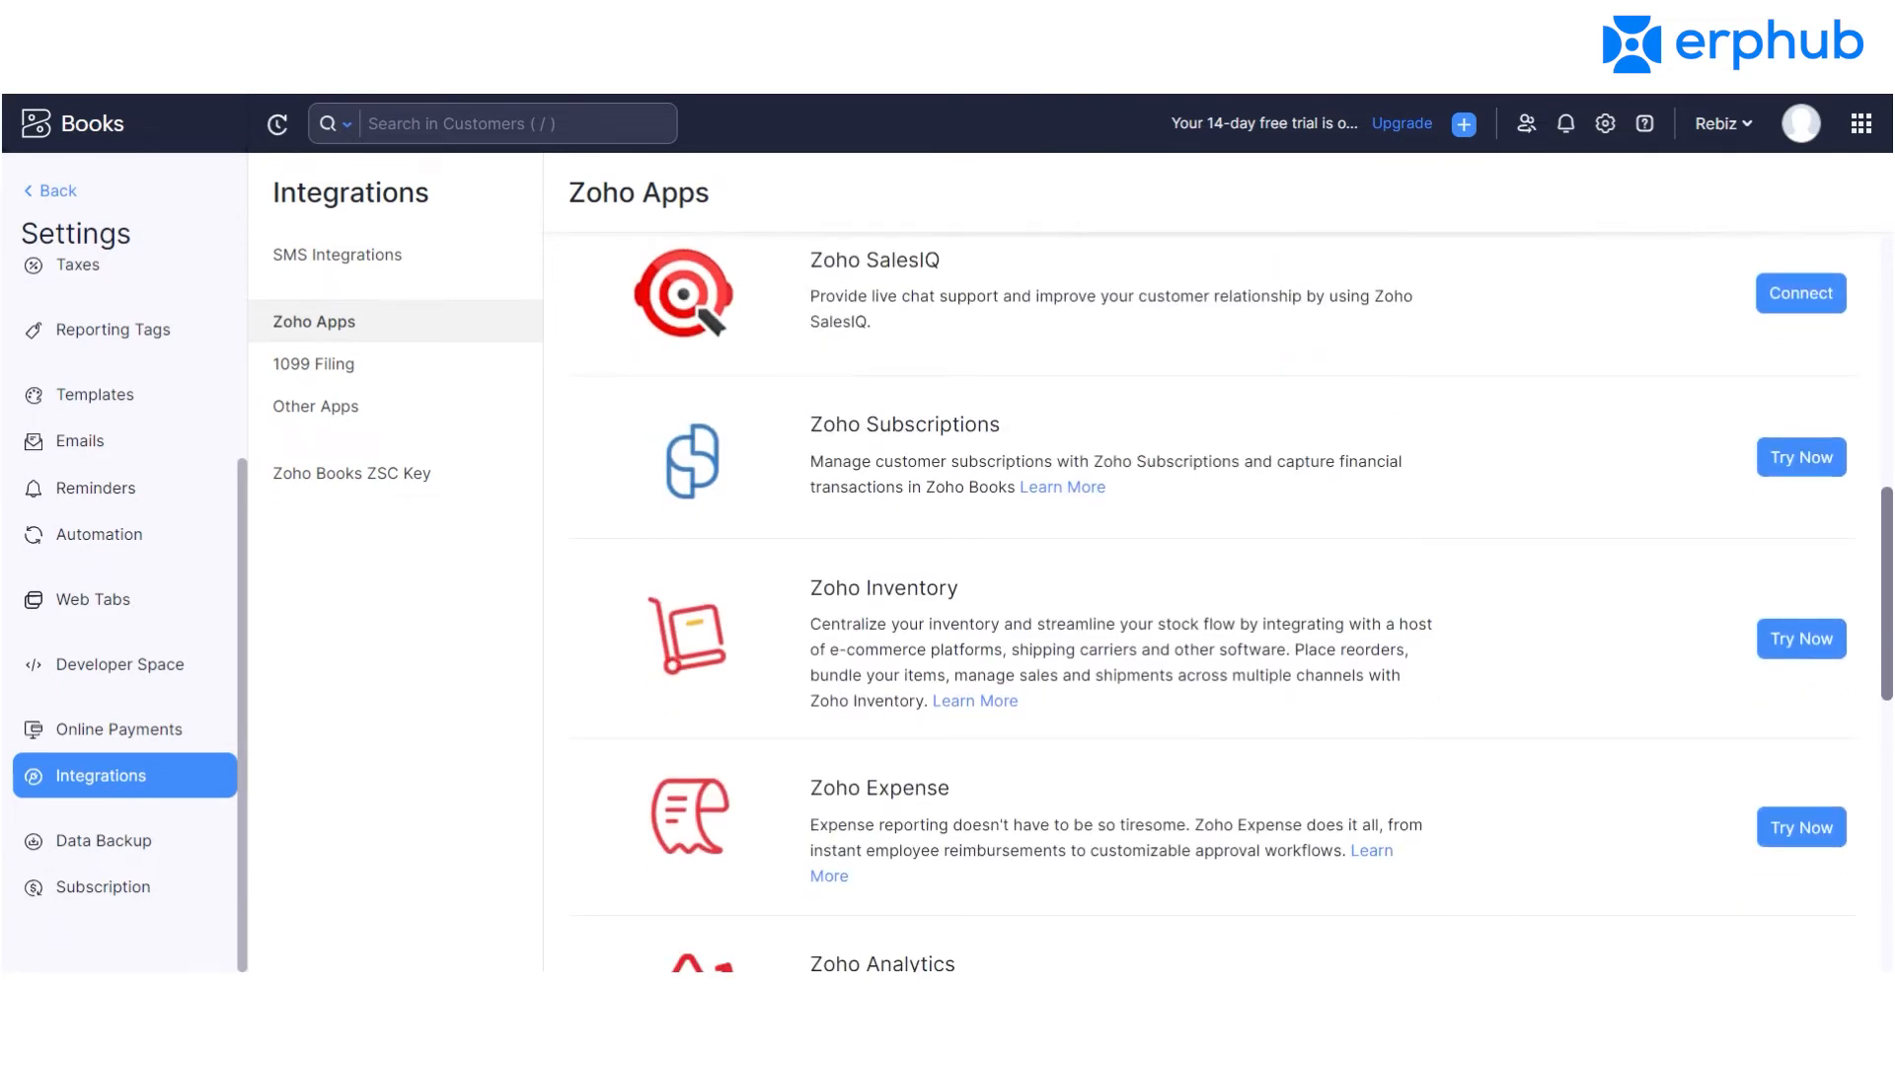
scroll(1214, 602, "down", 5)
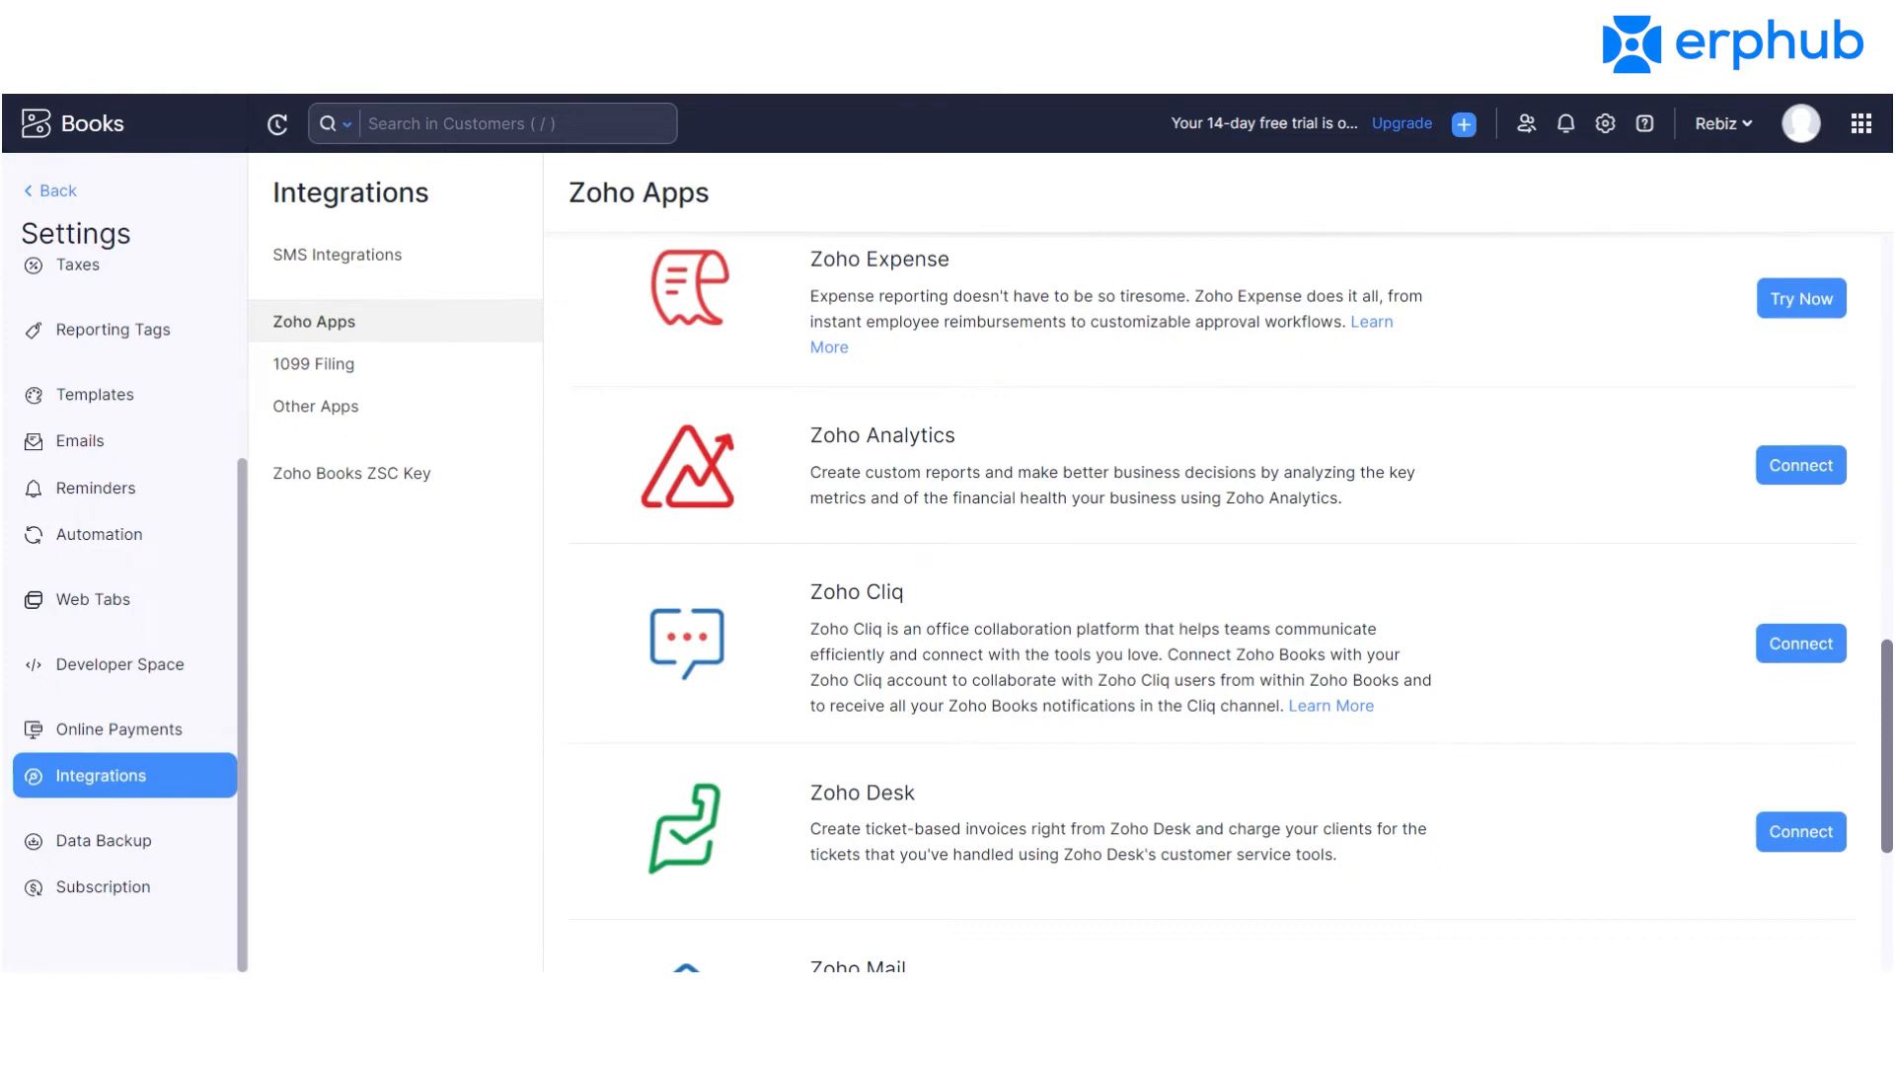
scroll(1214, 602, "down", 1)
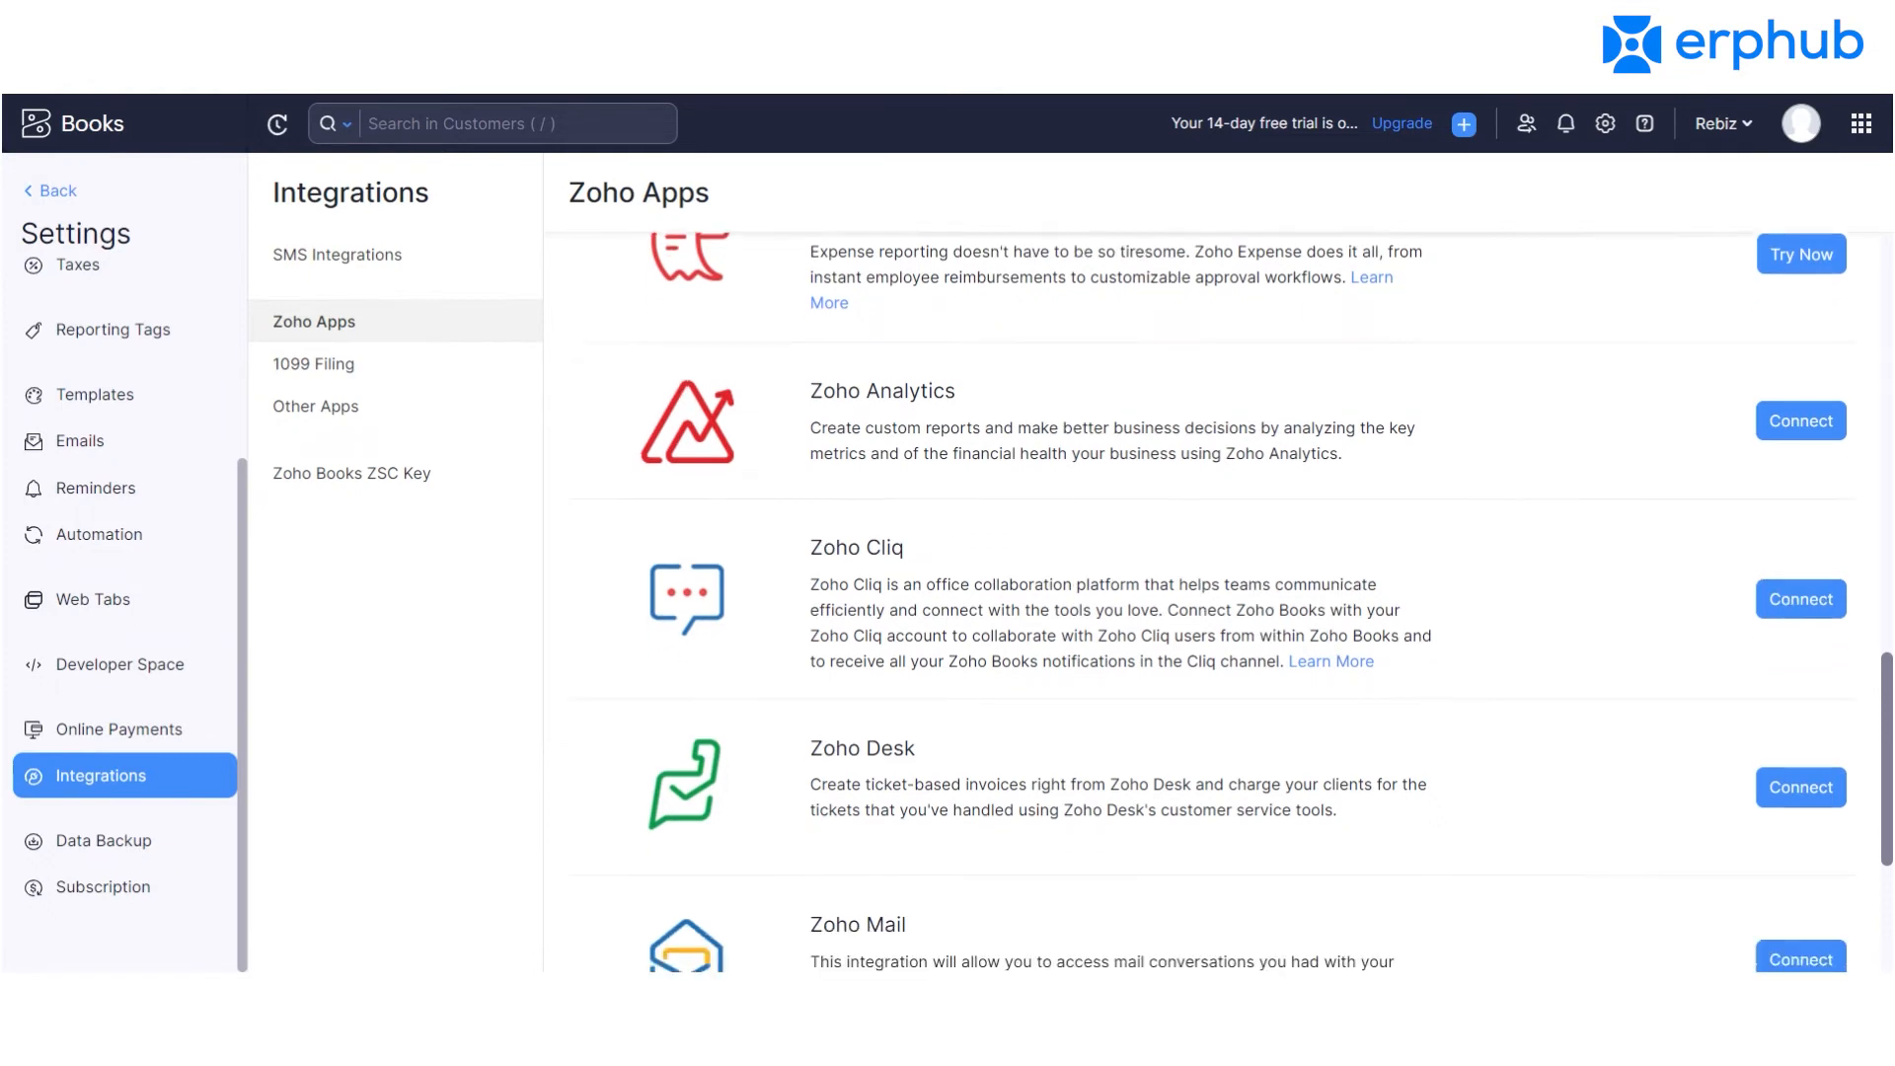
scroll(1036, 691, "down", 1)
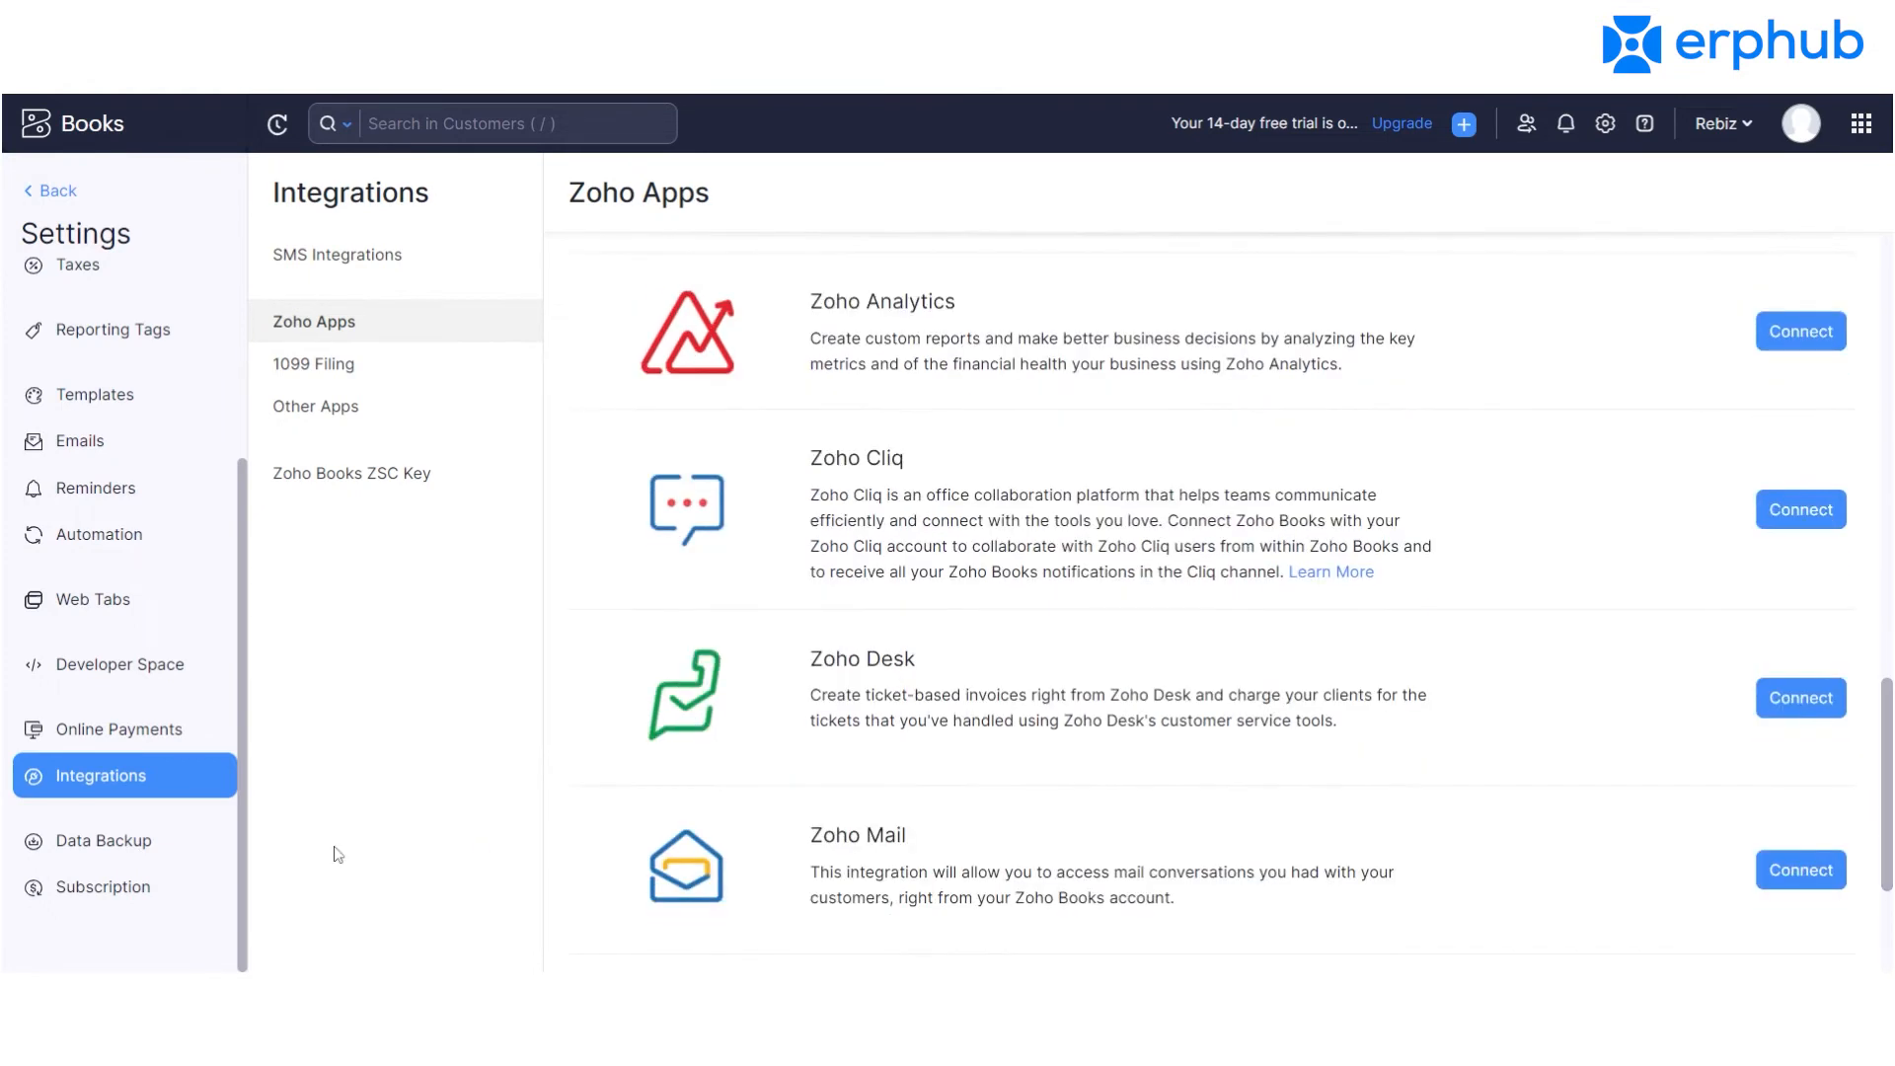
View the Data Backup settings and open the Chart of Accounts in the Accountant section.
left_click(99, 851)
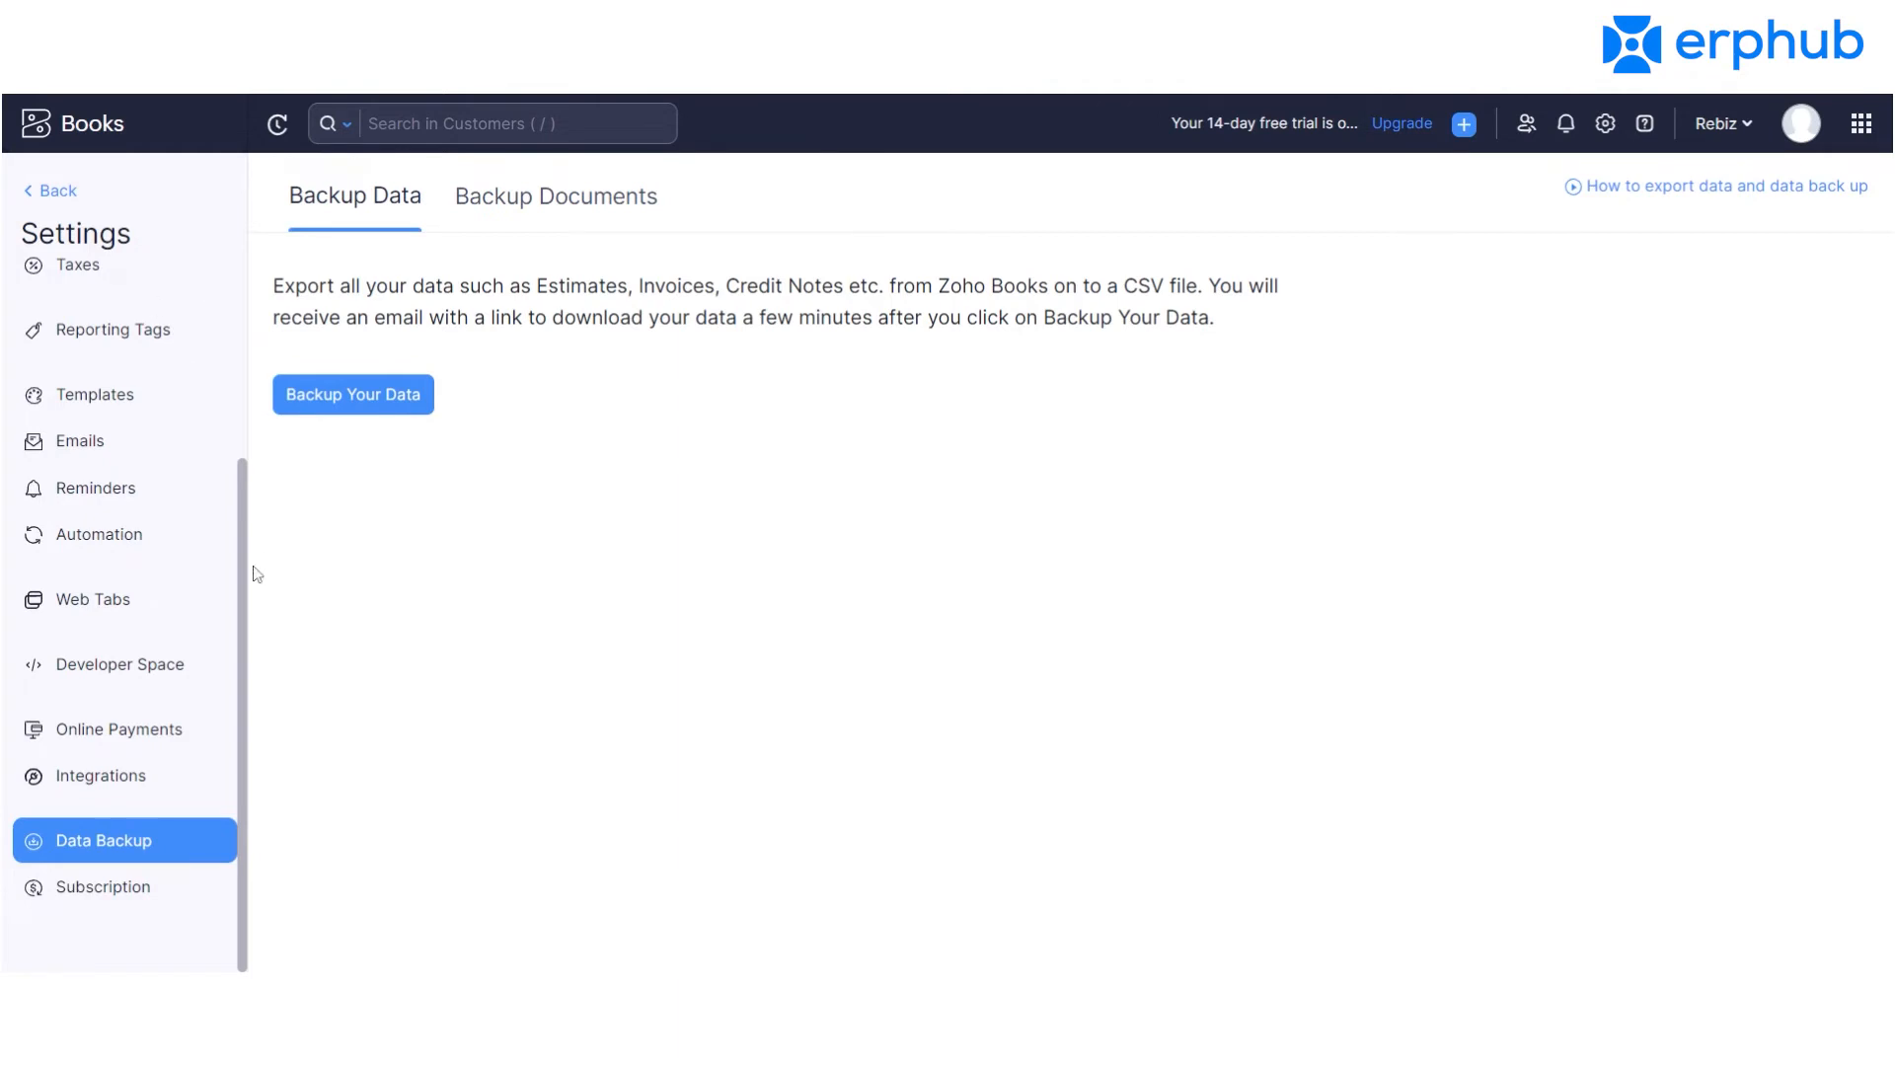
scroll(245, 533, "up", 3)
left_click_drag(509, 286, 962, 286)
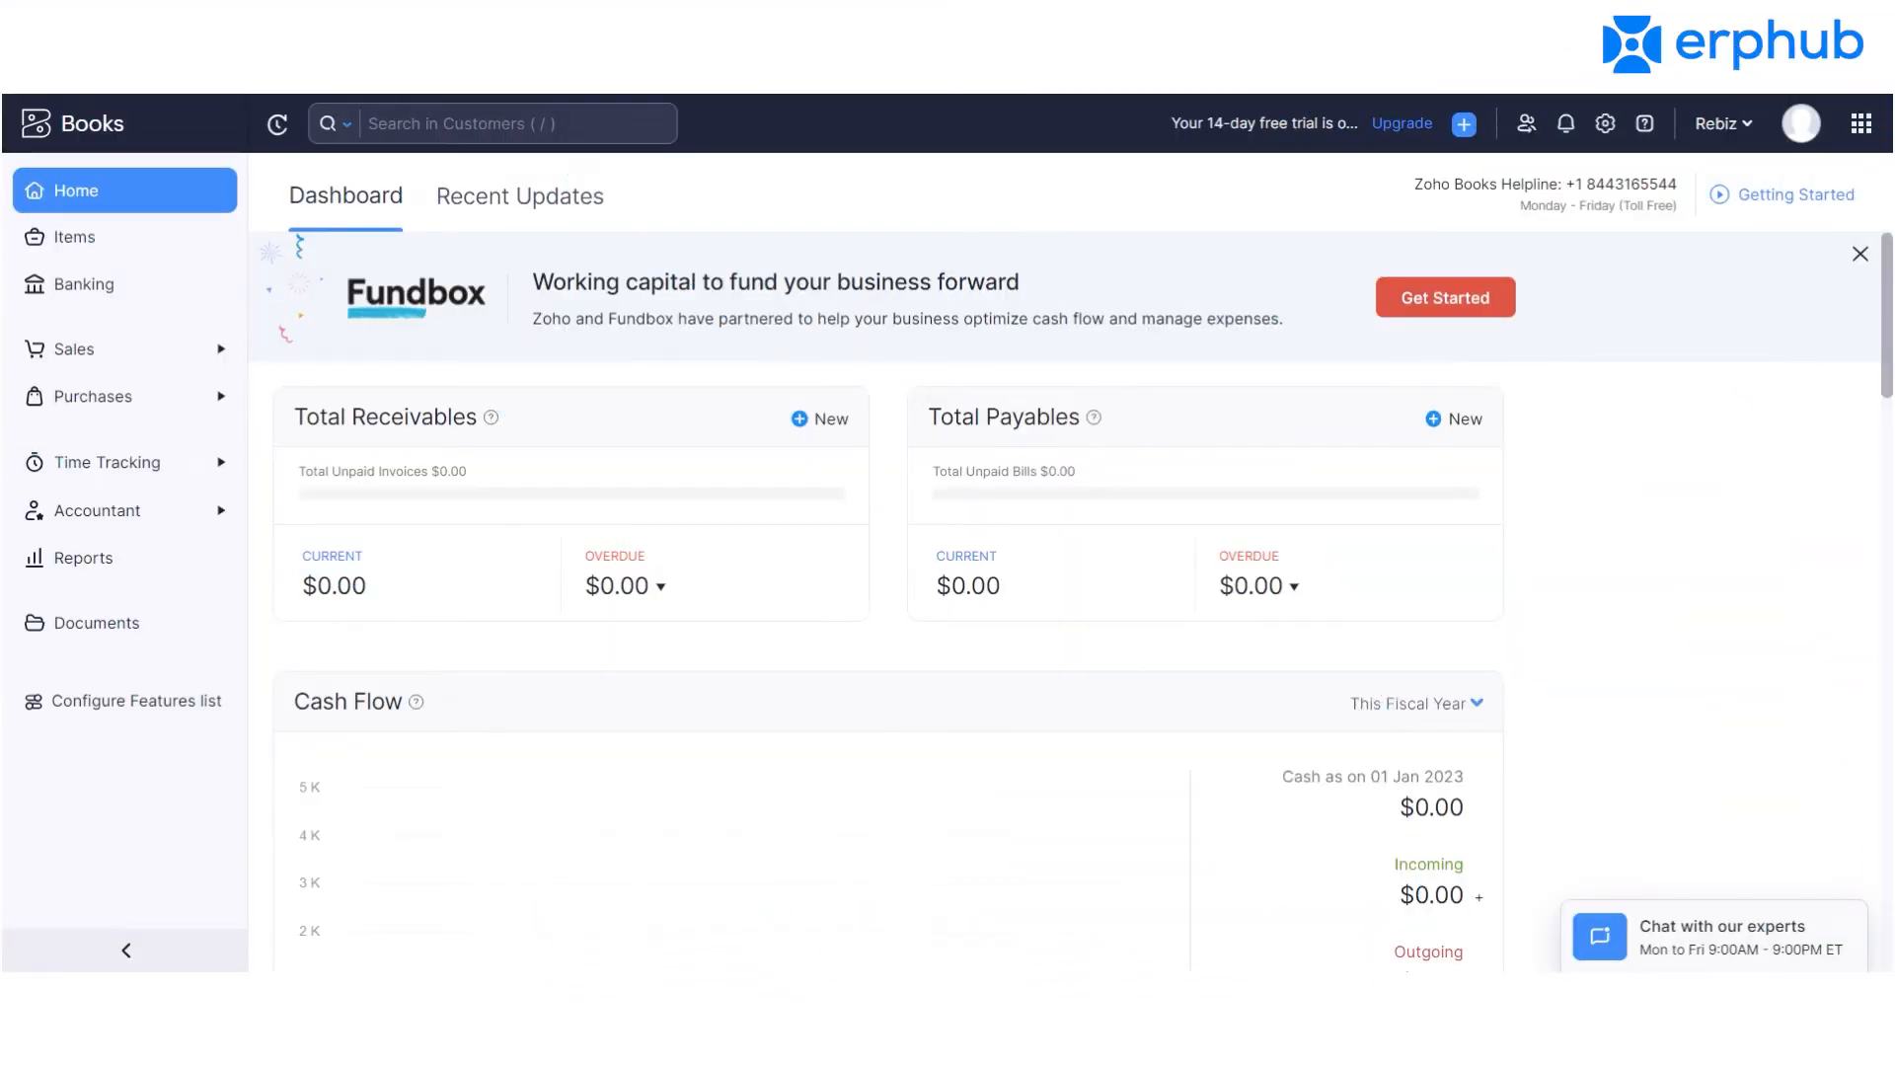
left_click(178, 532)
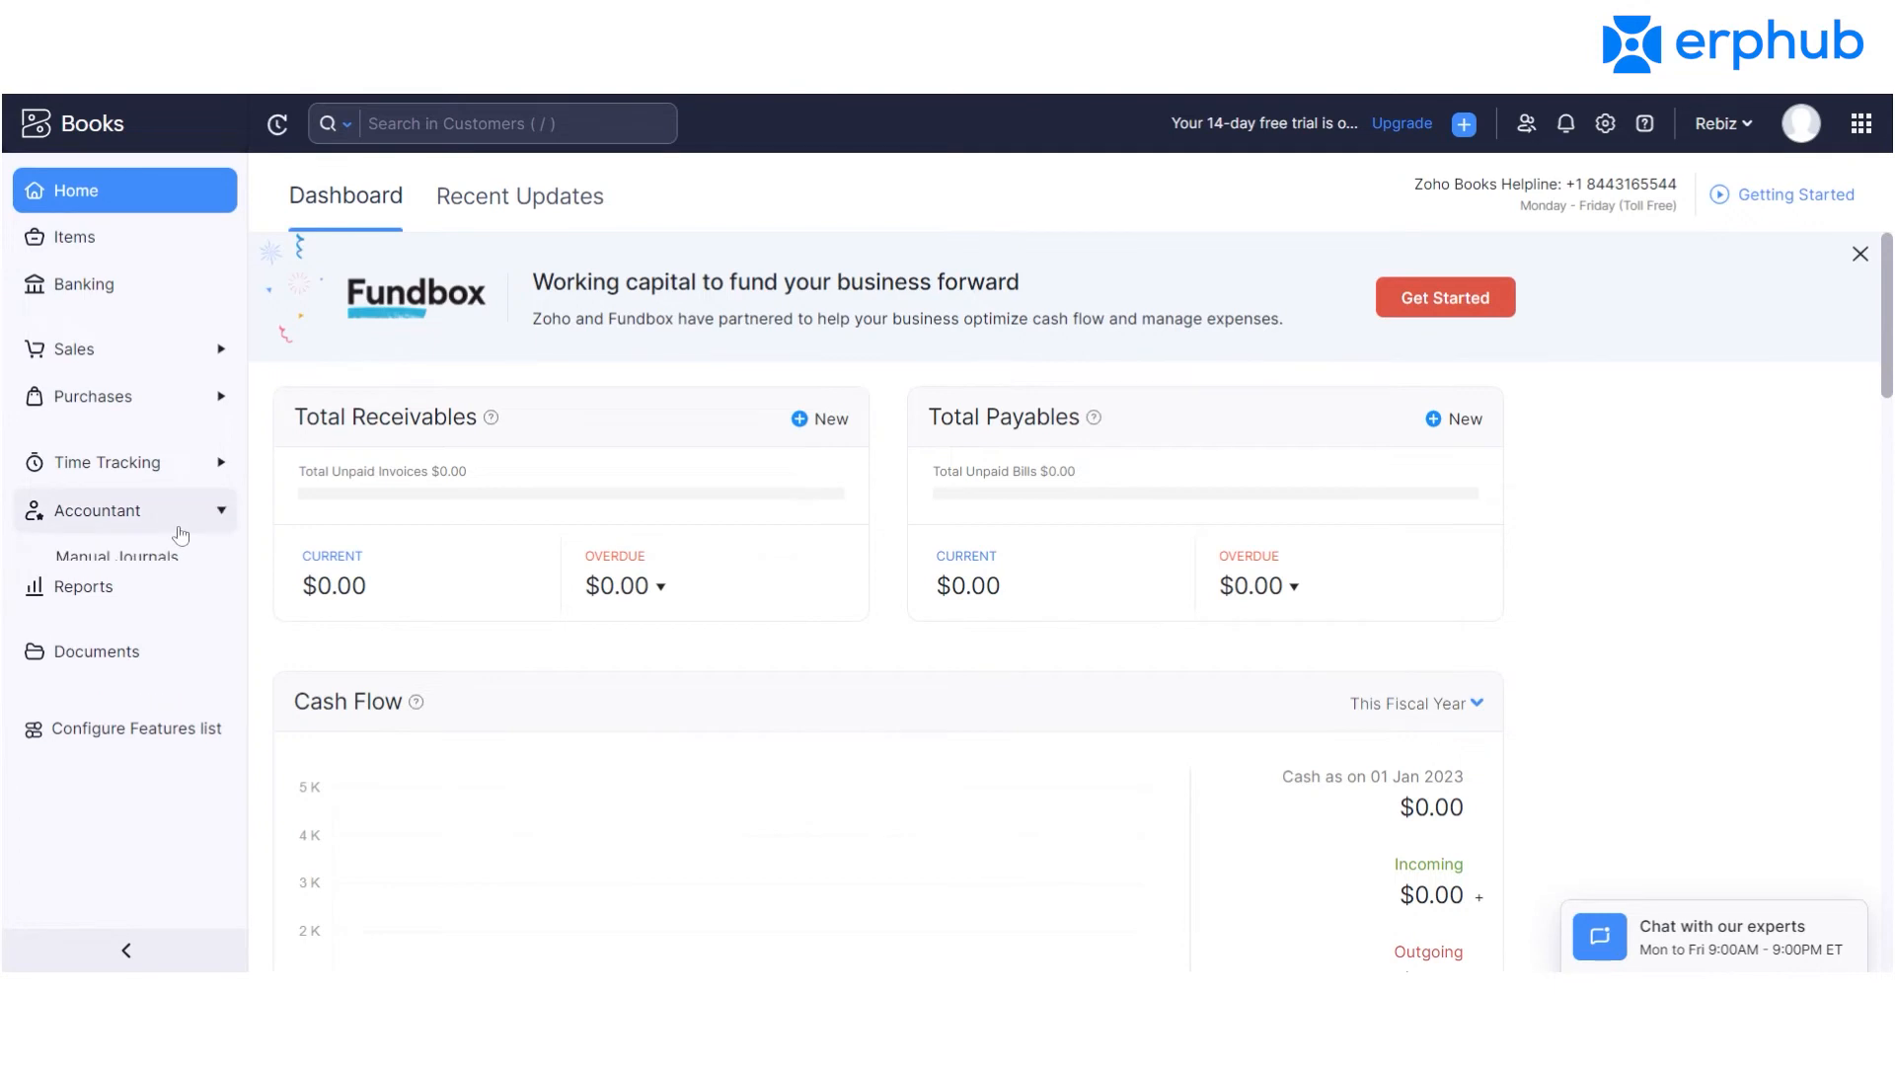
left_click(177, 729)
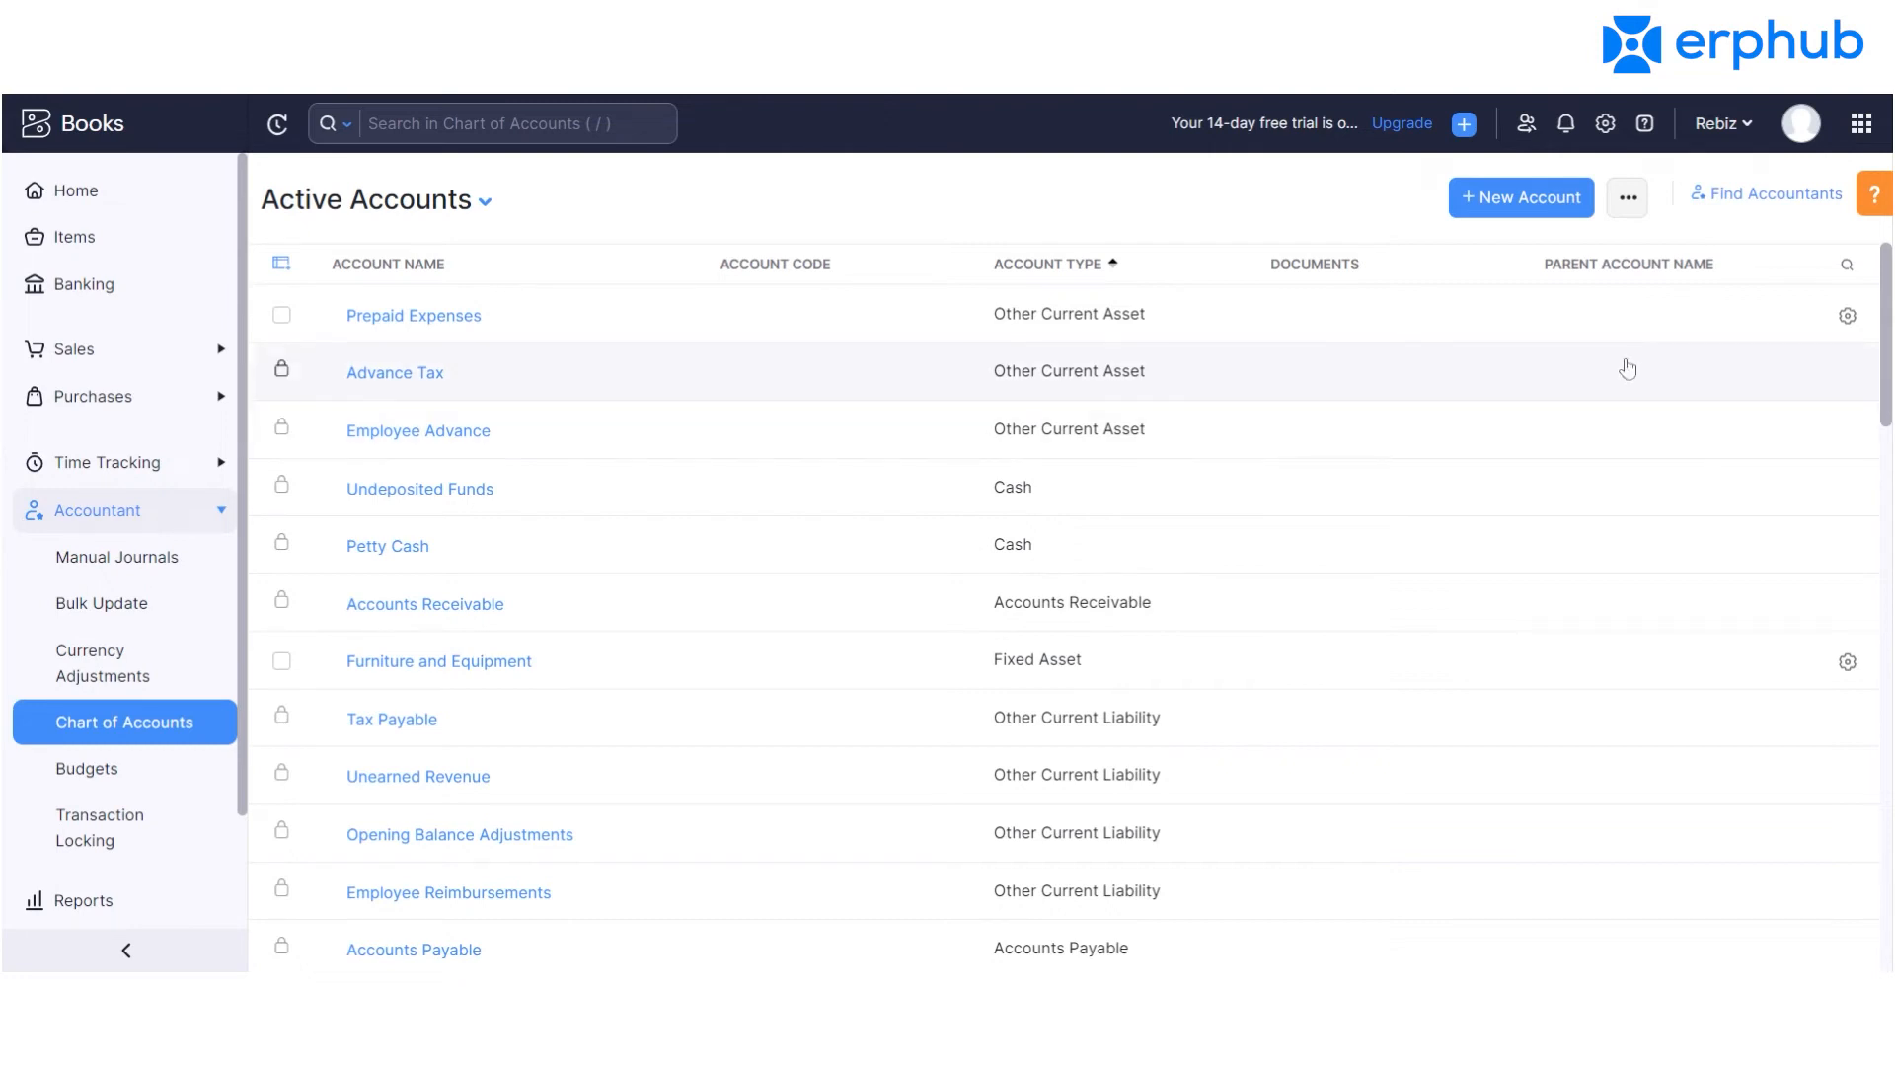
Fill in a new account of type Expense named Car Maintenance and close the form without saving.
left_click(1526, 201)
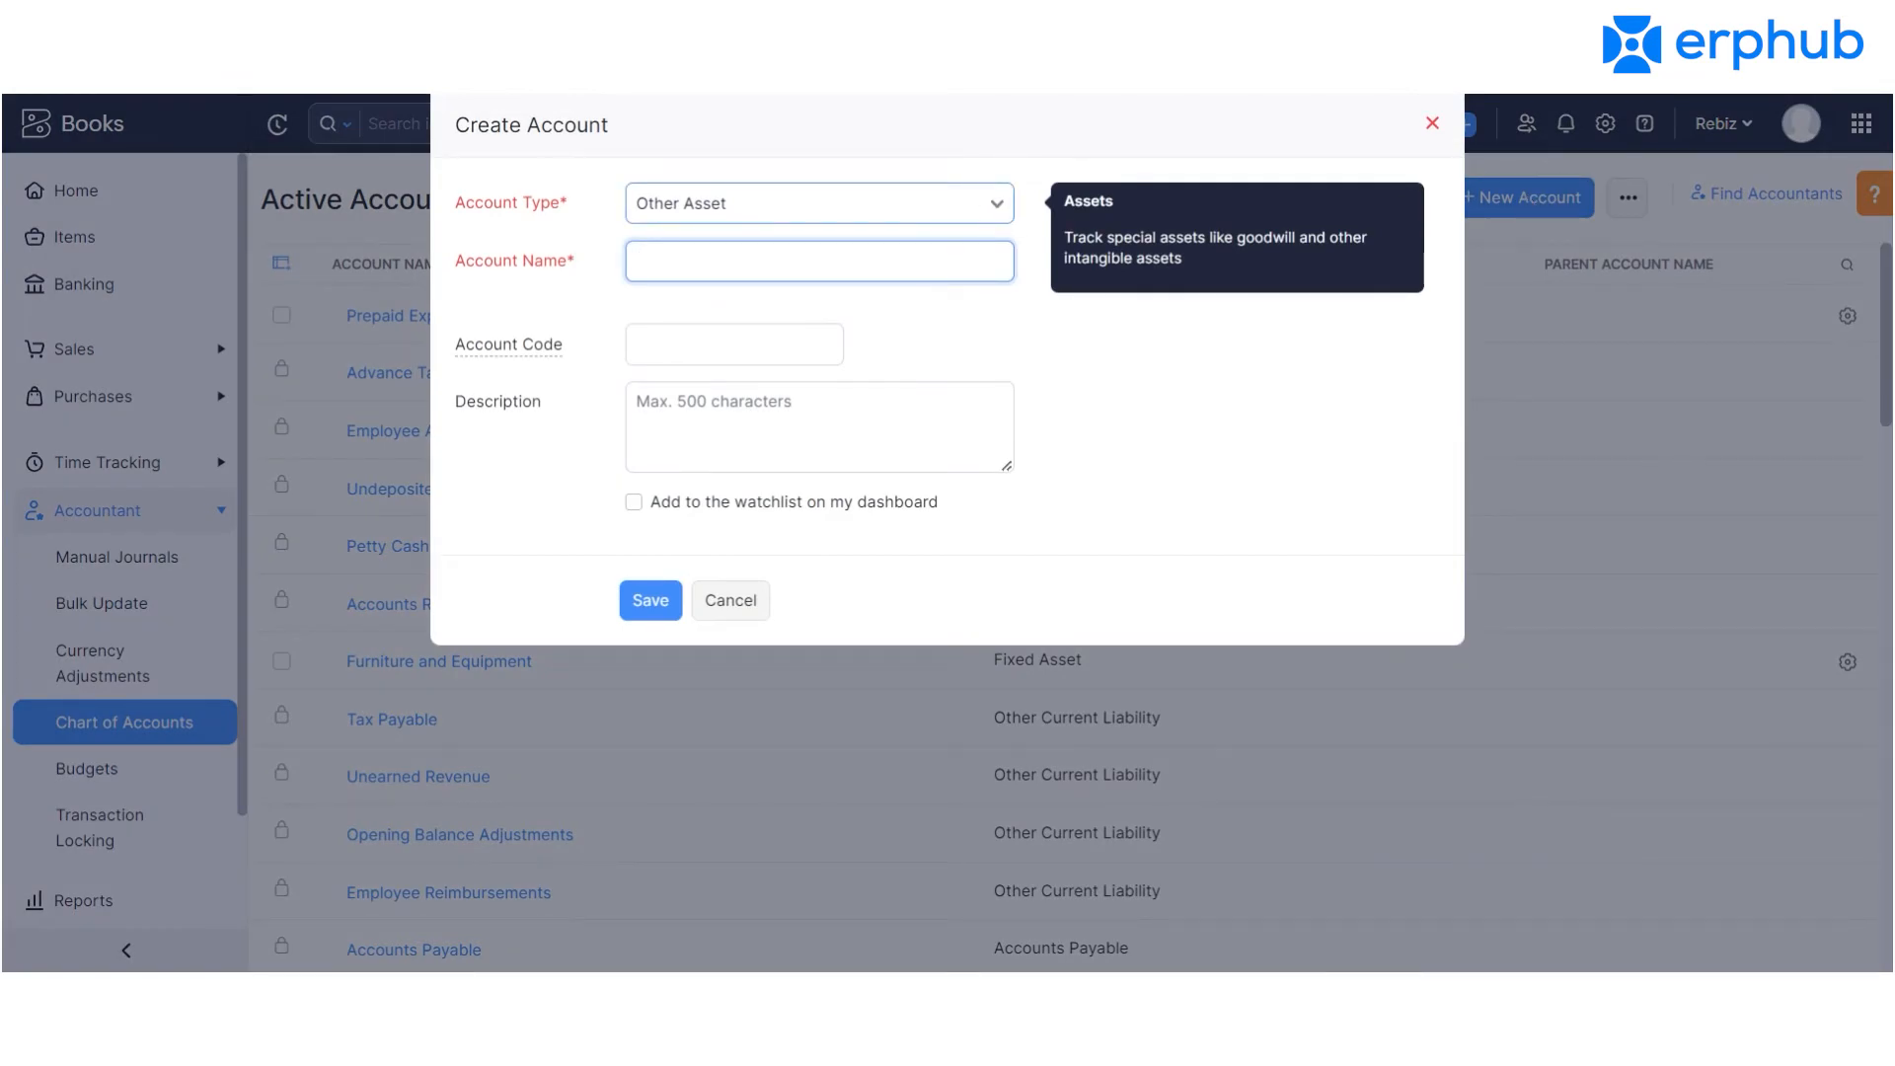
left_click(930, 214)
left_click_drag(1007, 340, 999, 488)
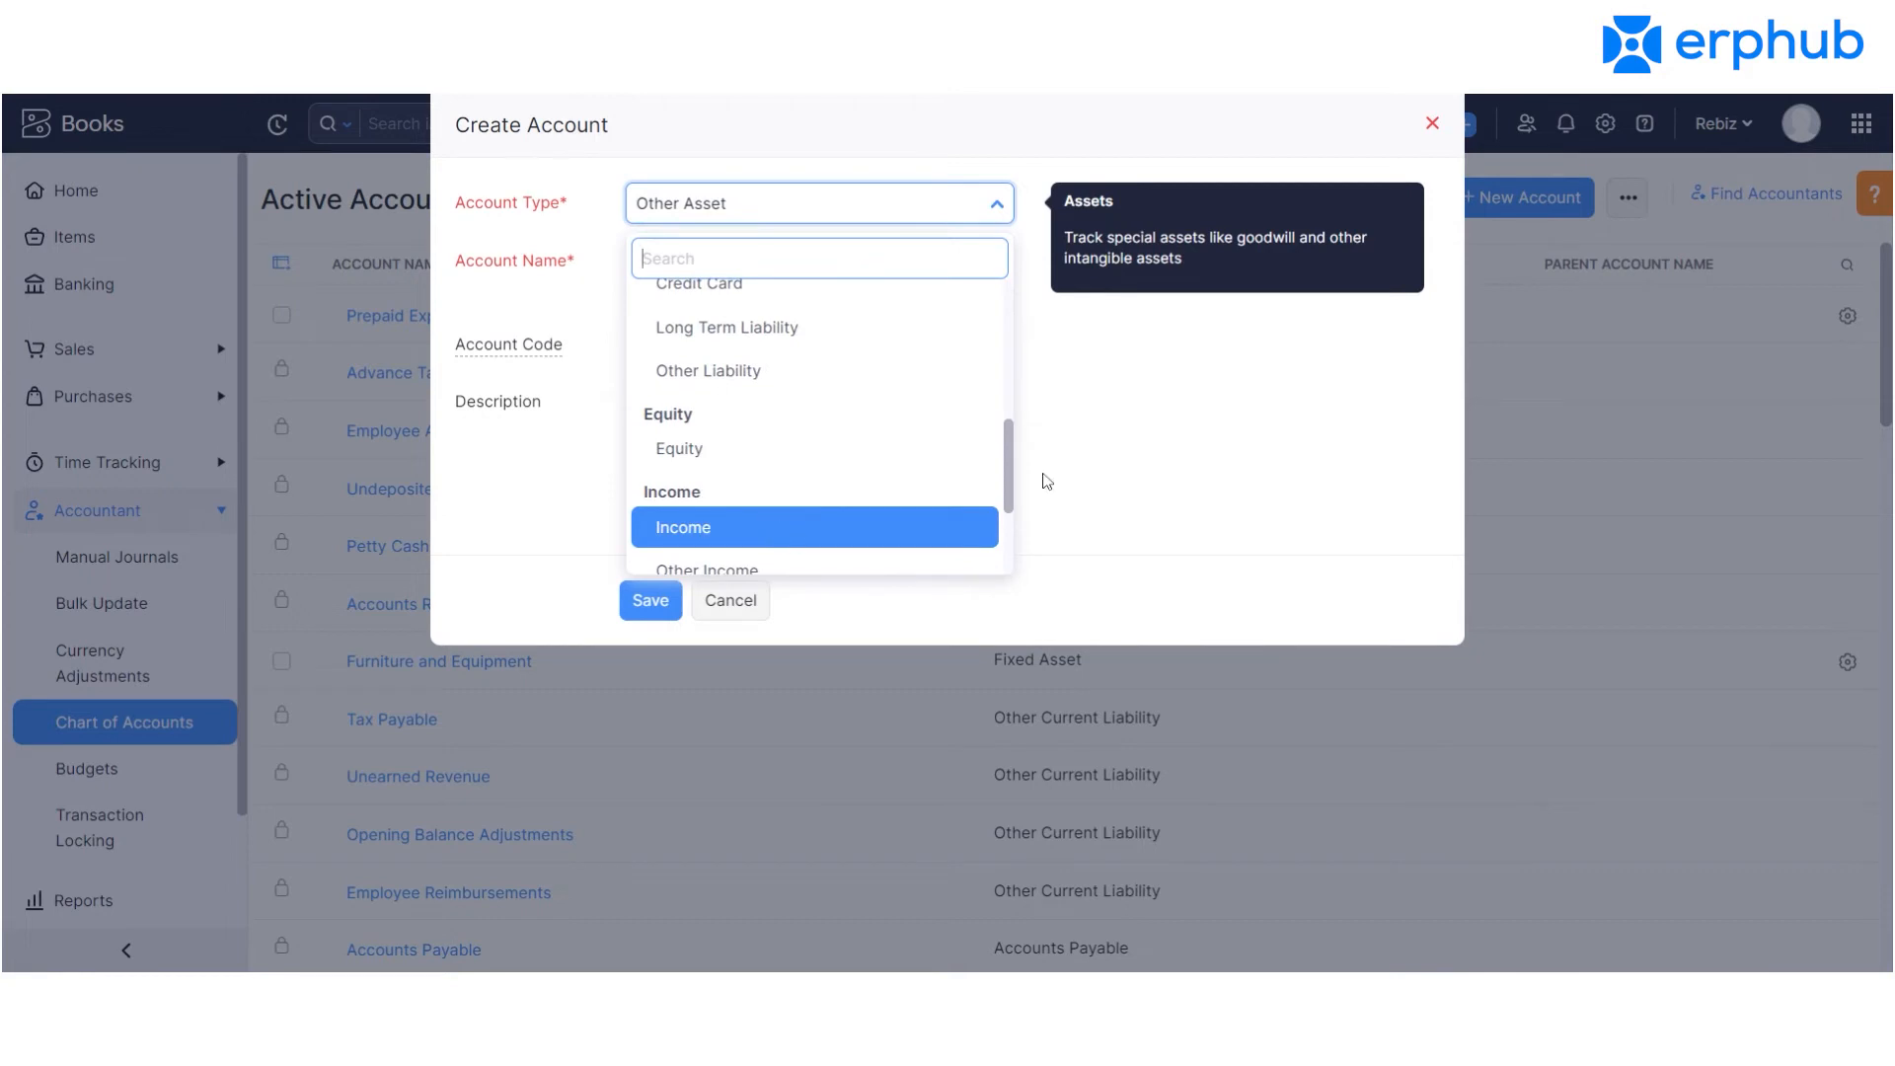
scroll(770, 488, "down", 3)
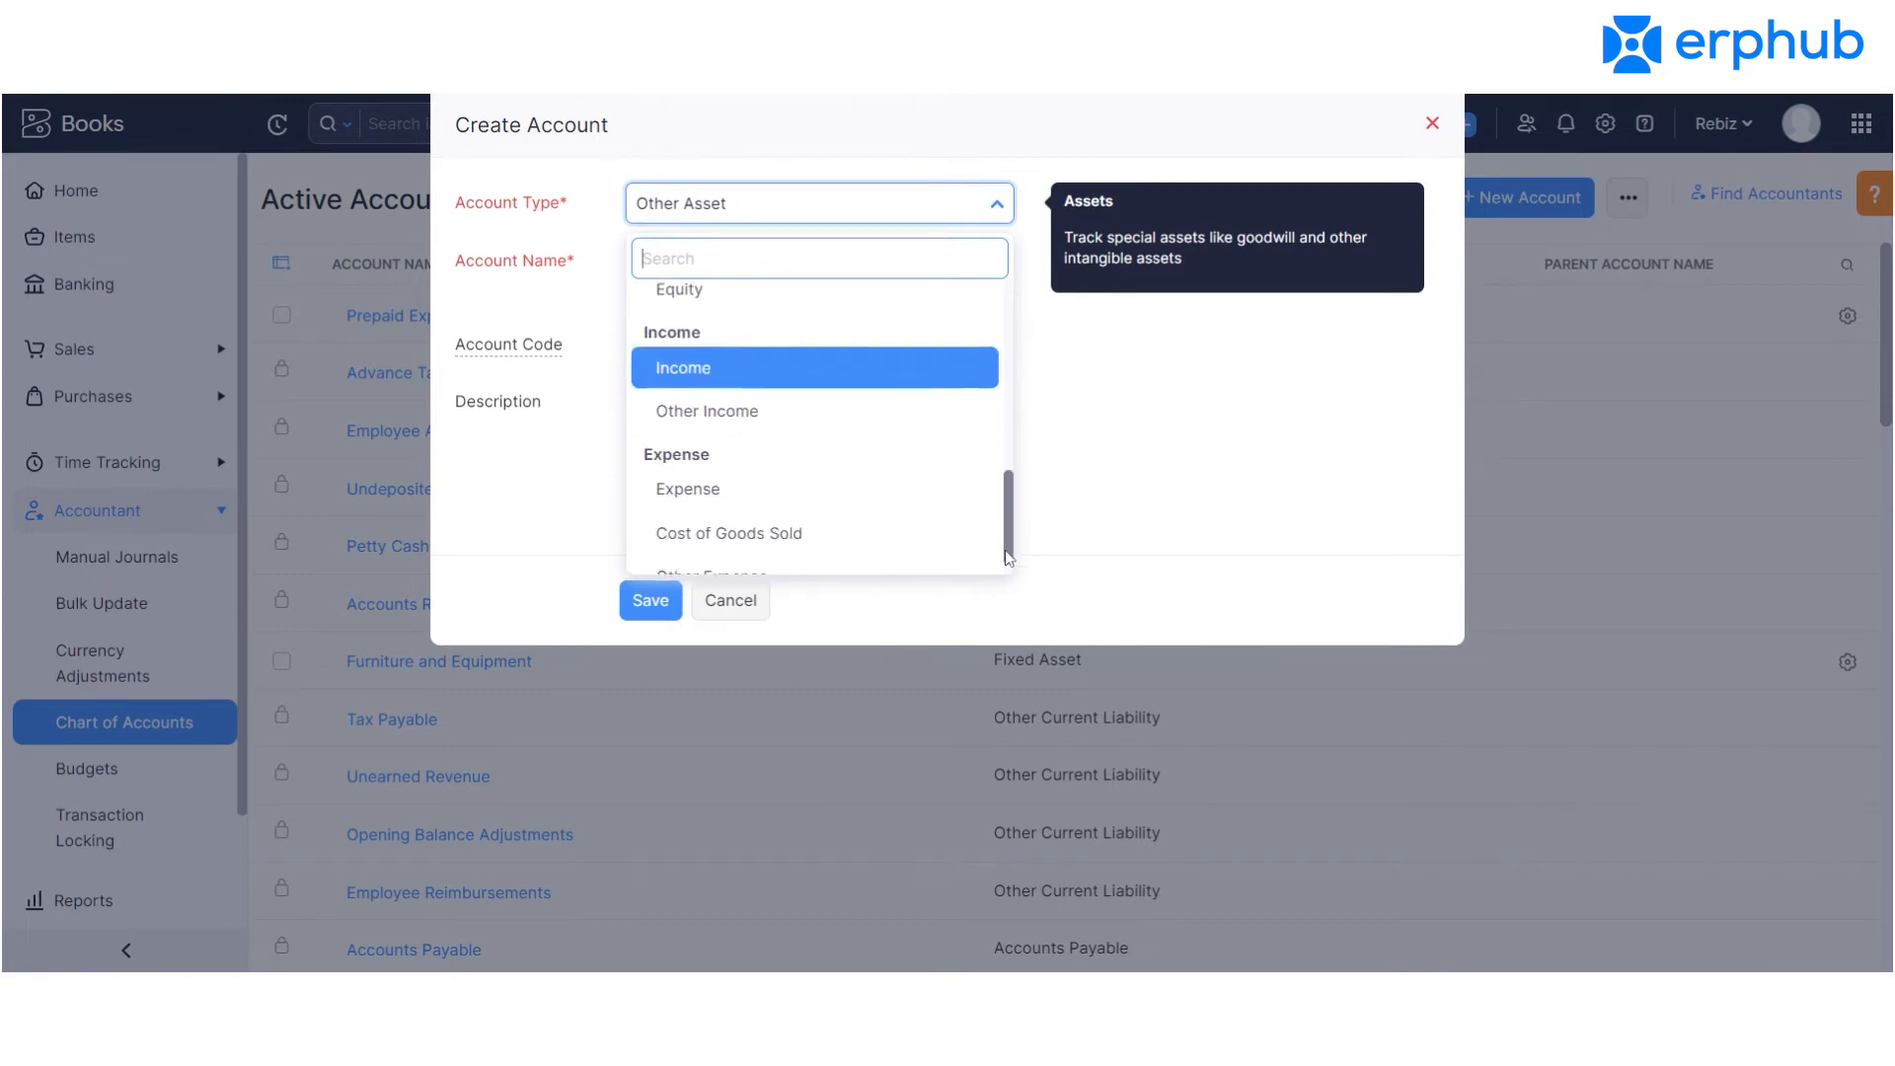
left_click(754, 475)
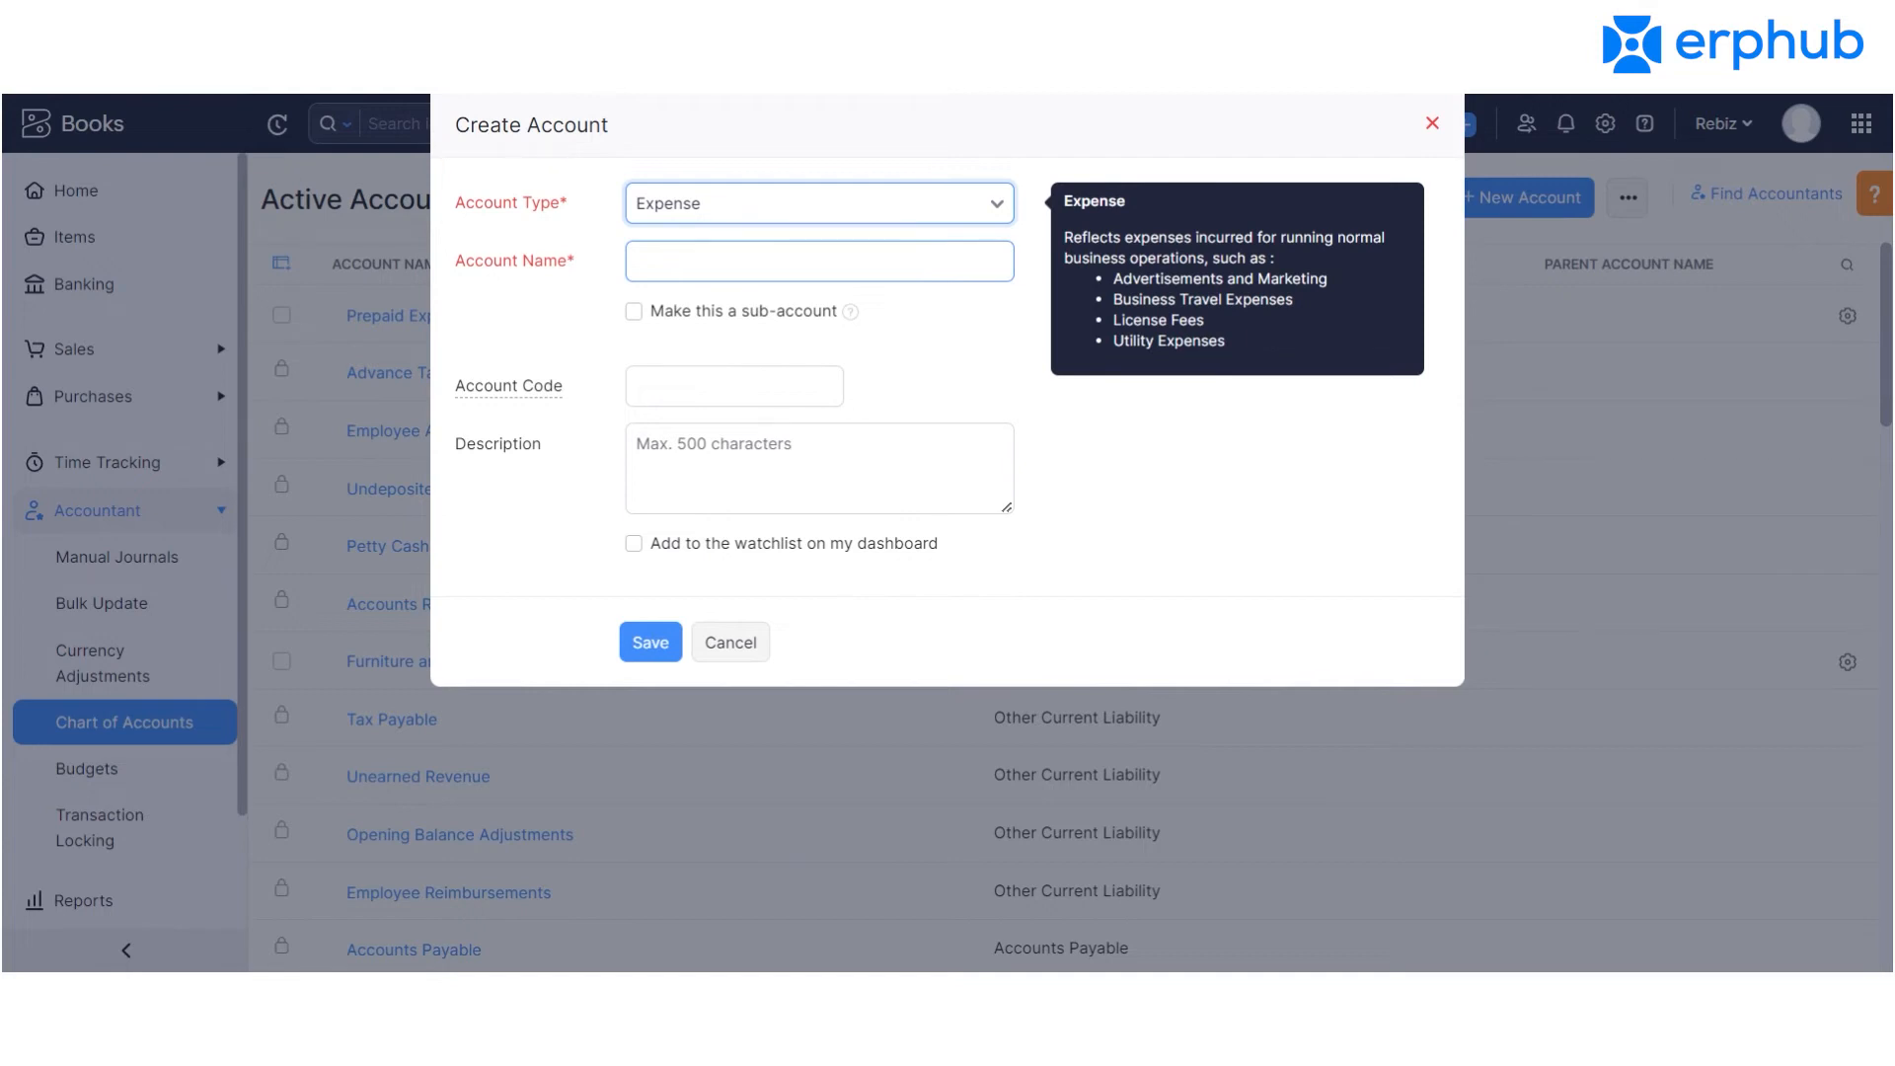
type("Car")
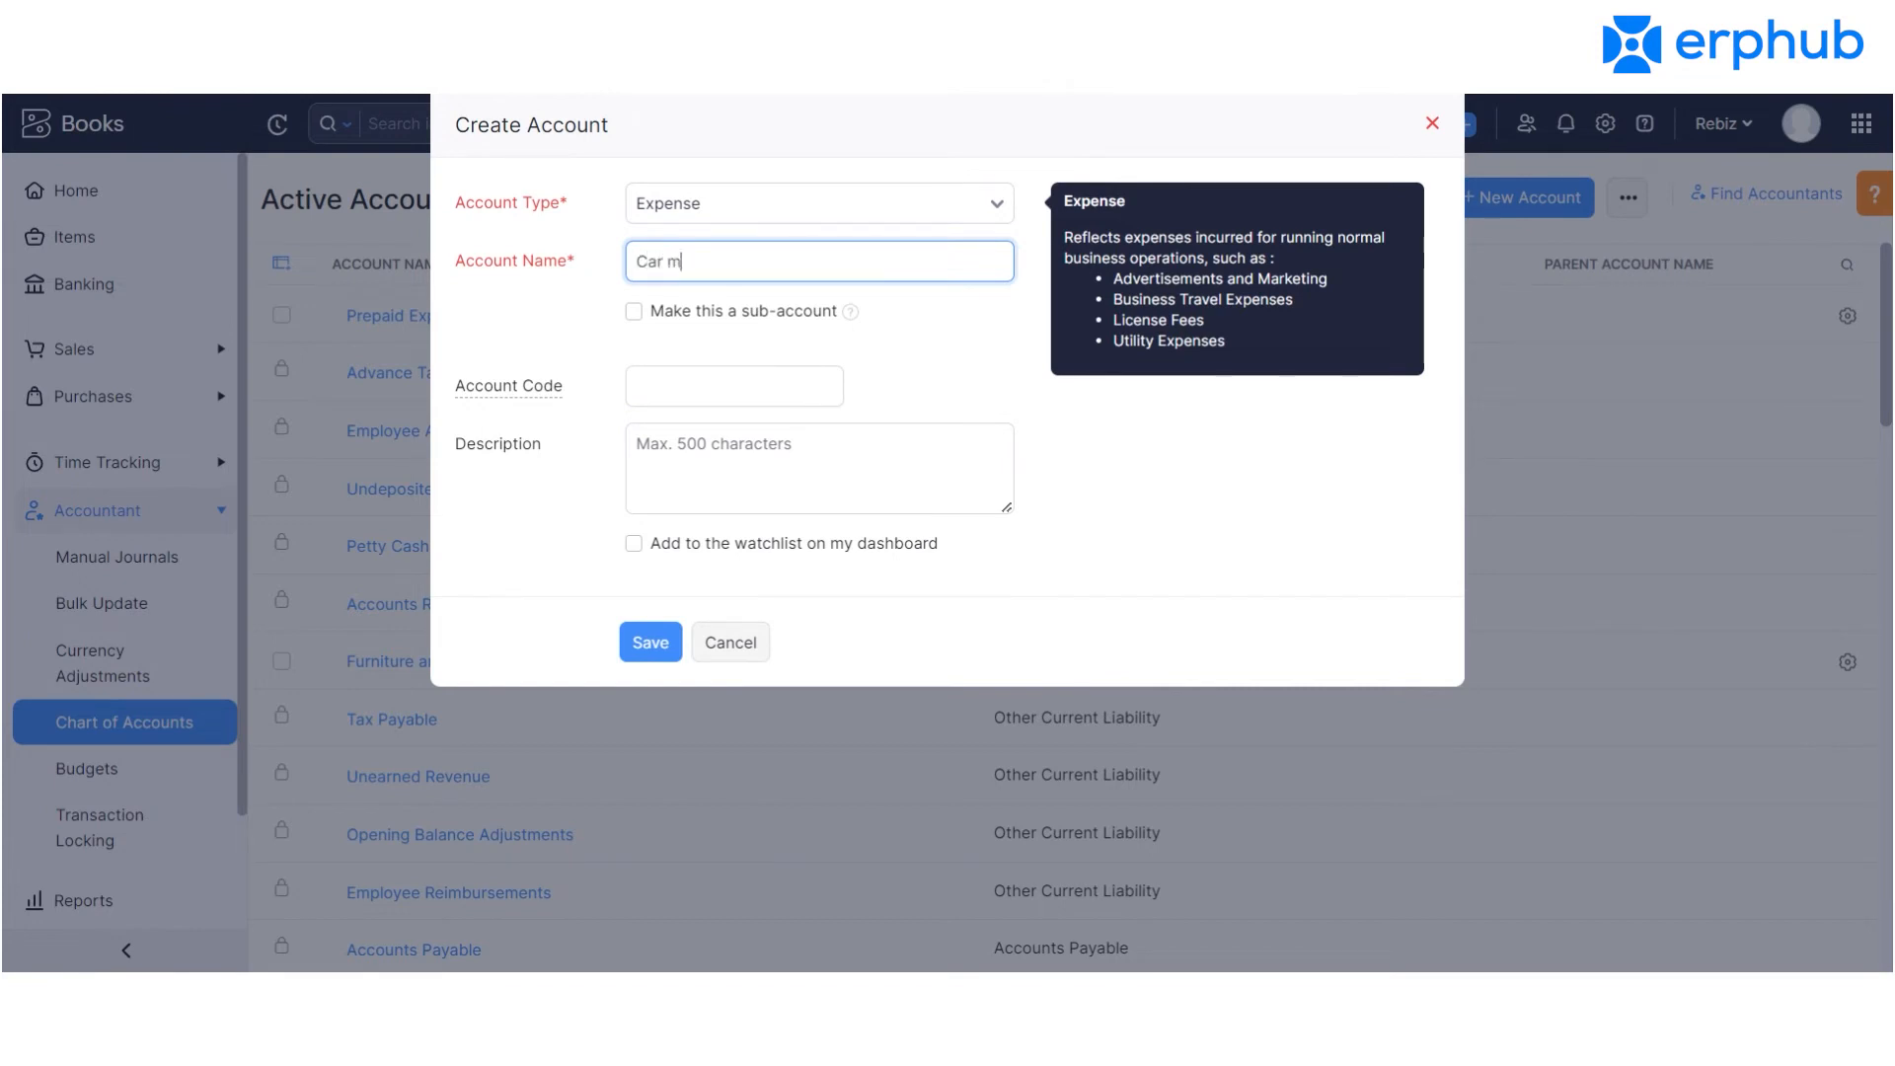
type(" Maintenance")
key("Tab")
key("Tab")
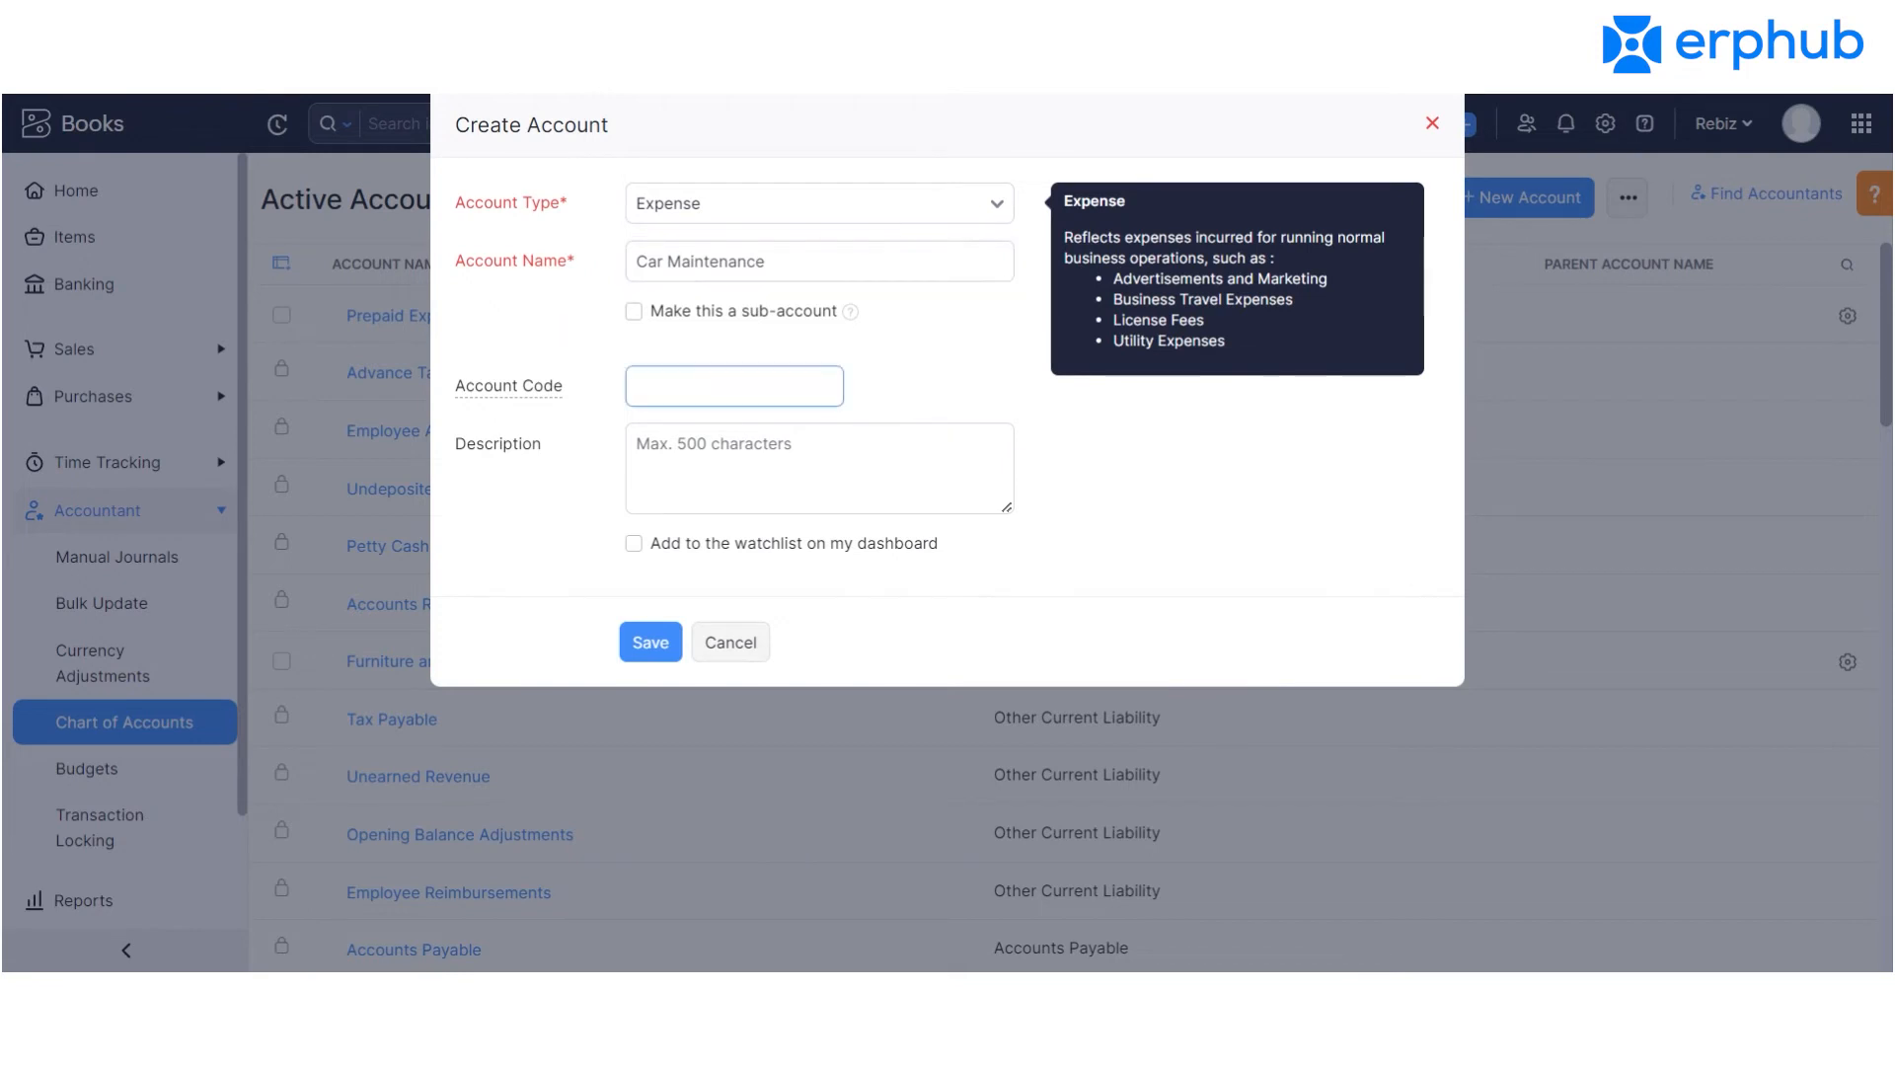
key("Tab")
left_click(1432, 123)
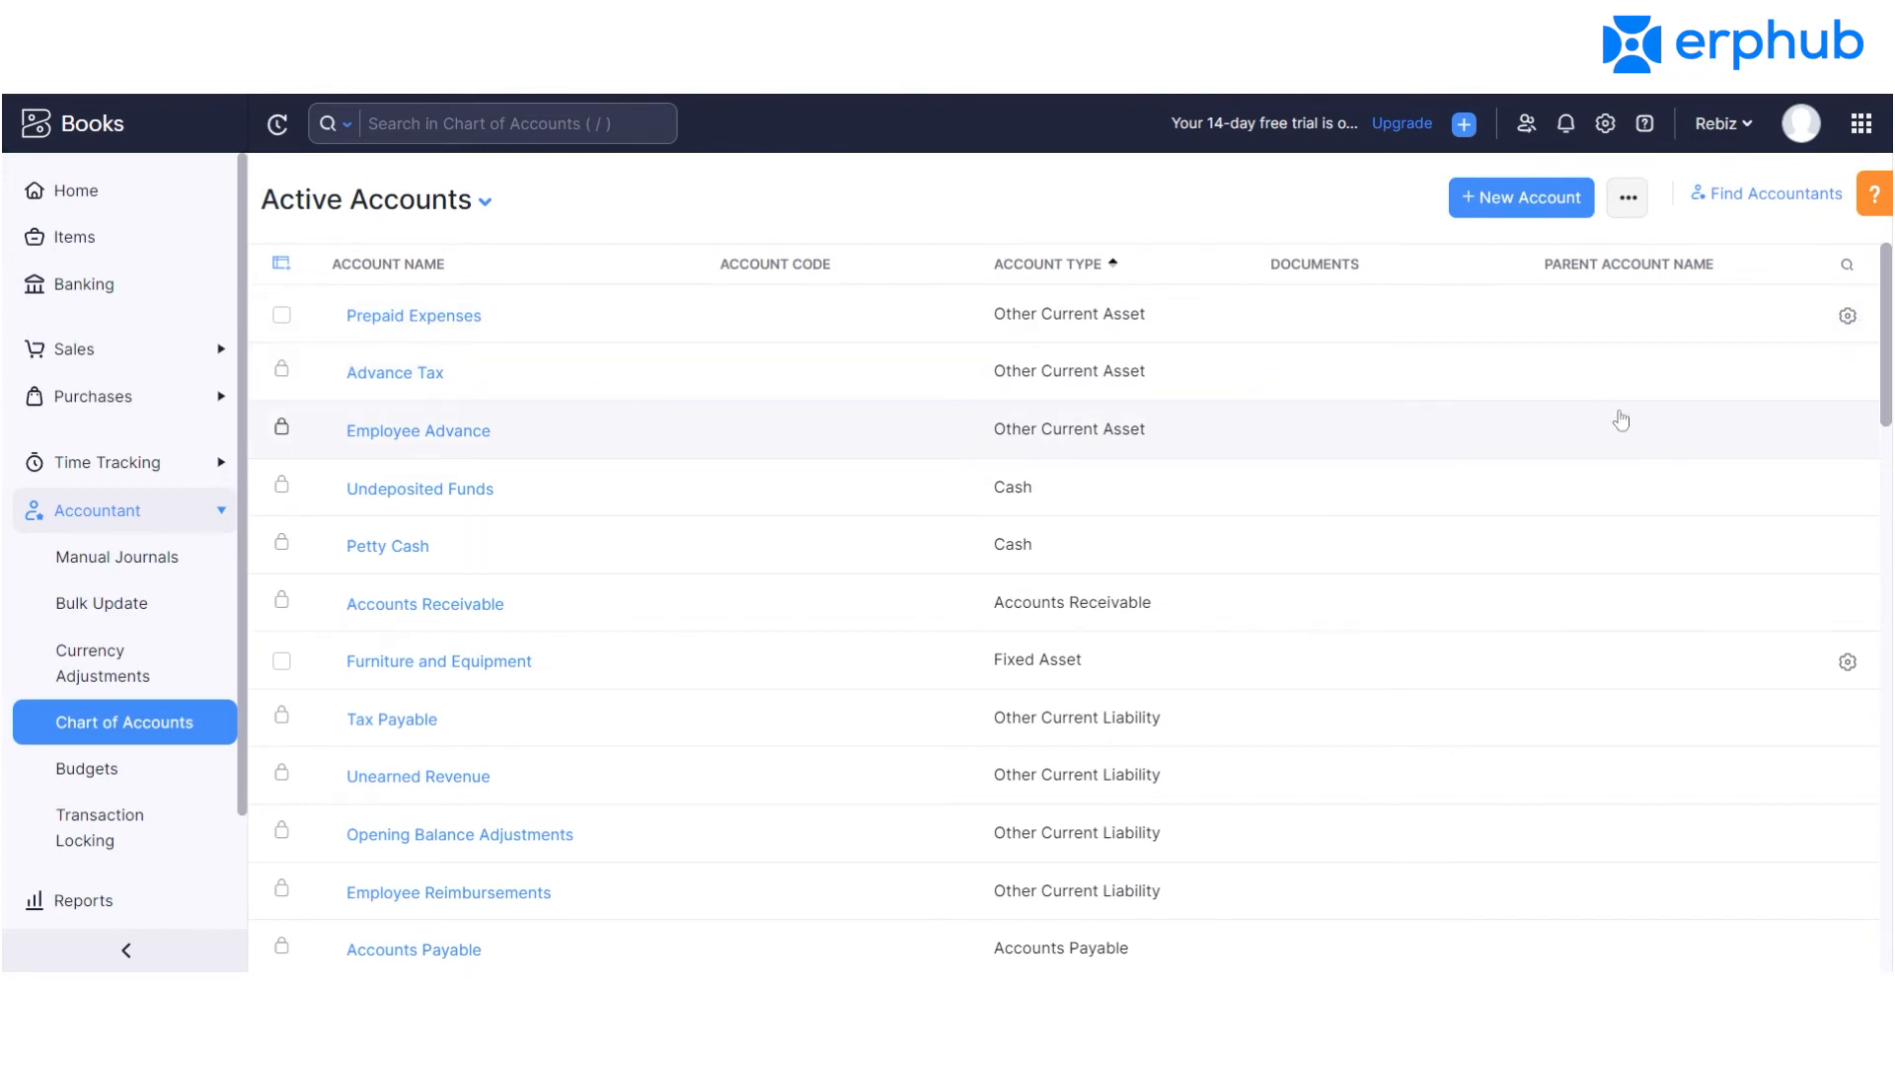
Look at the edit, mark as inactive and delete actions for the Prepaid Expenses account.
left_click(1848, 315)
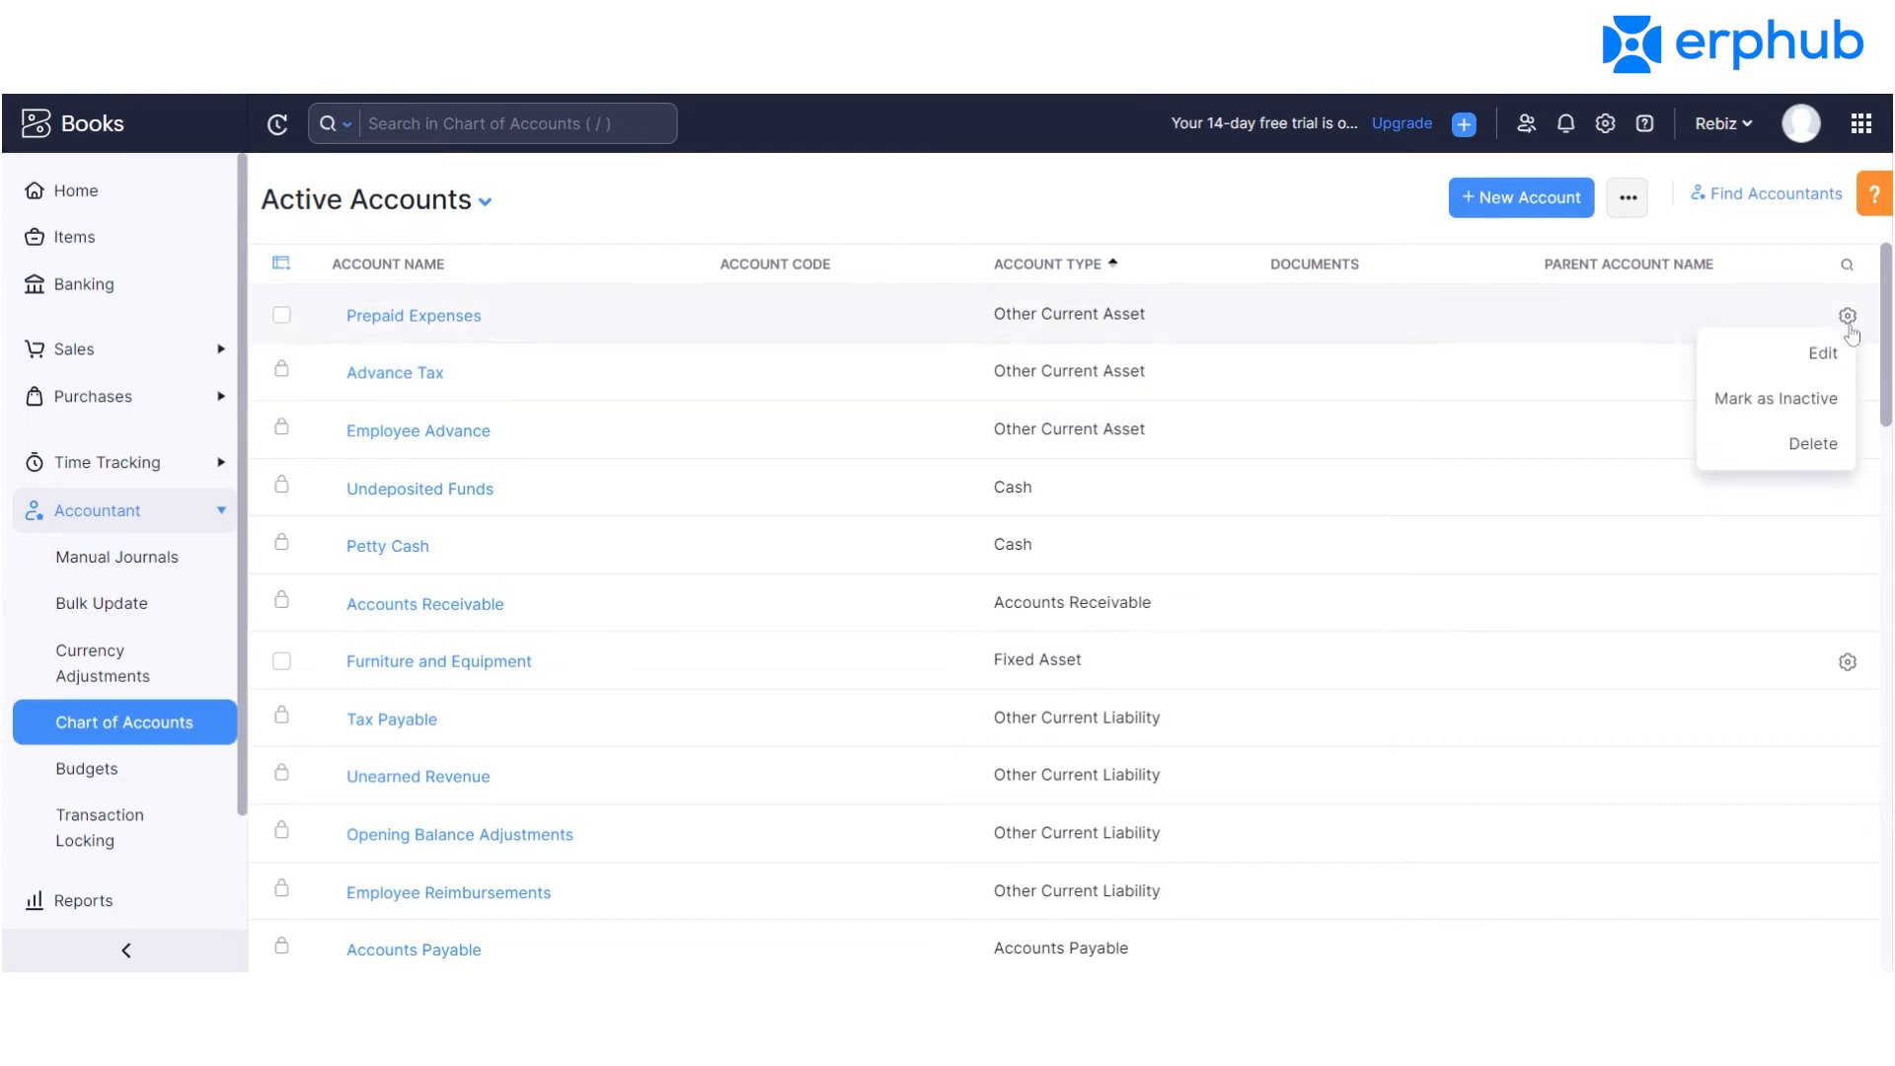
left_click(1816, 442)
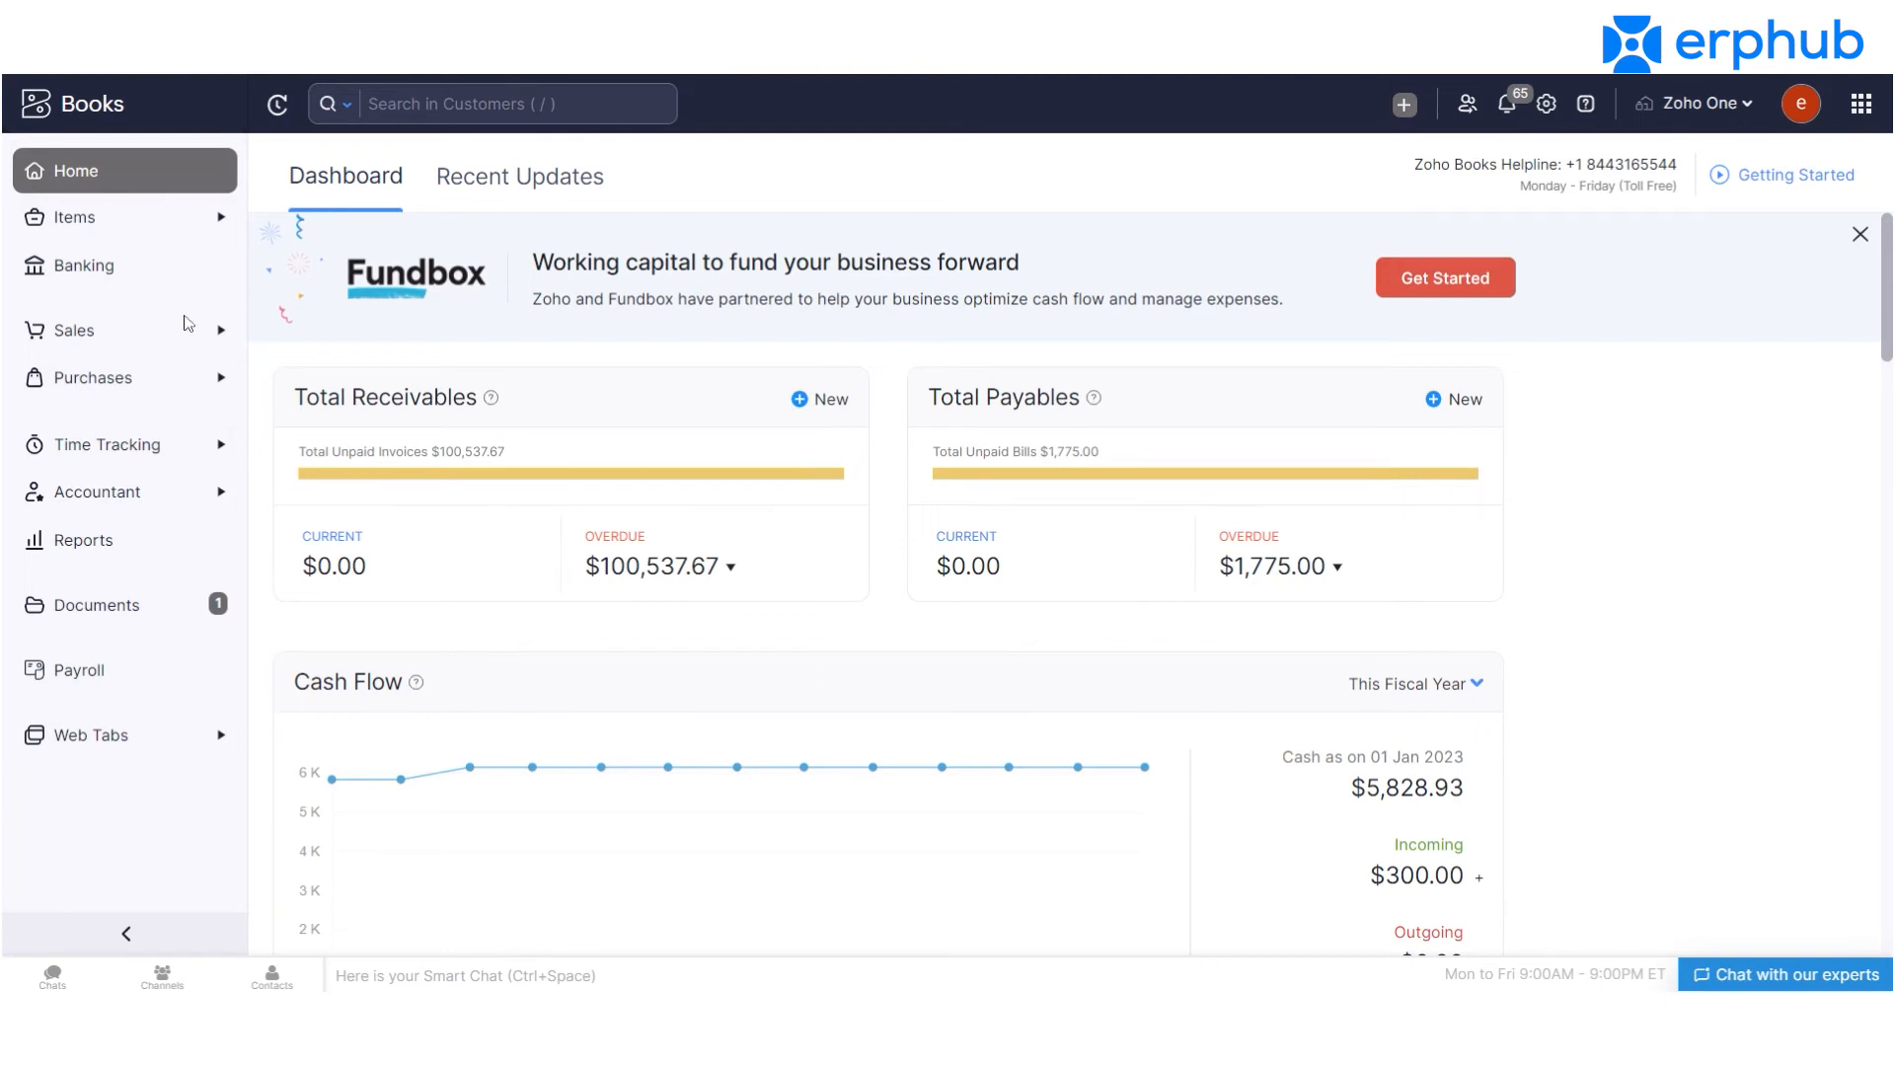
View the list of active items and the list of all customers.
left_click(148, 225)
left_click(136, 283)
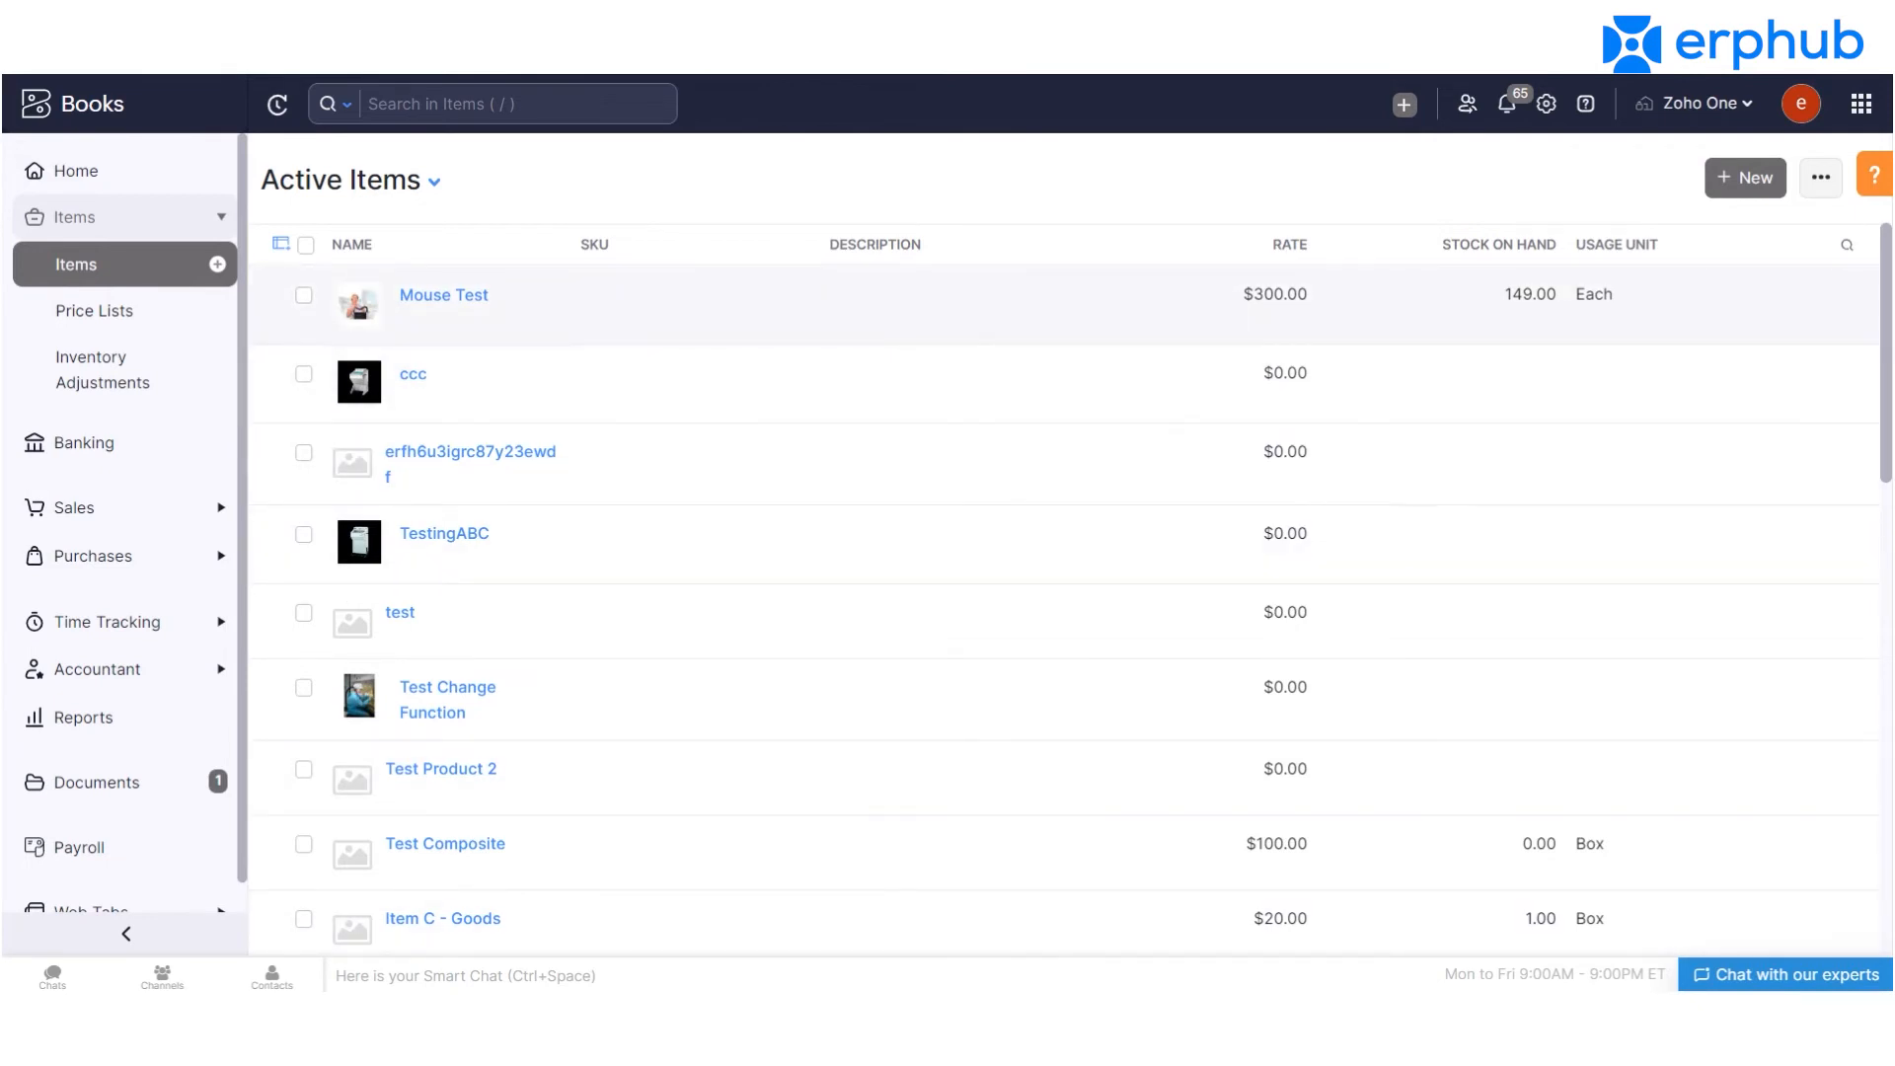
left_click(135, 512)
left_click(118, 383)
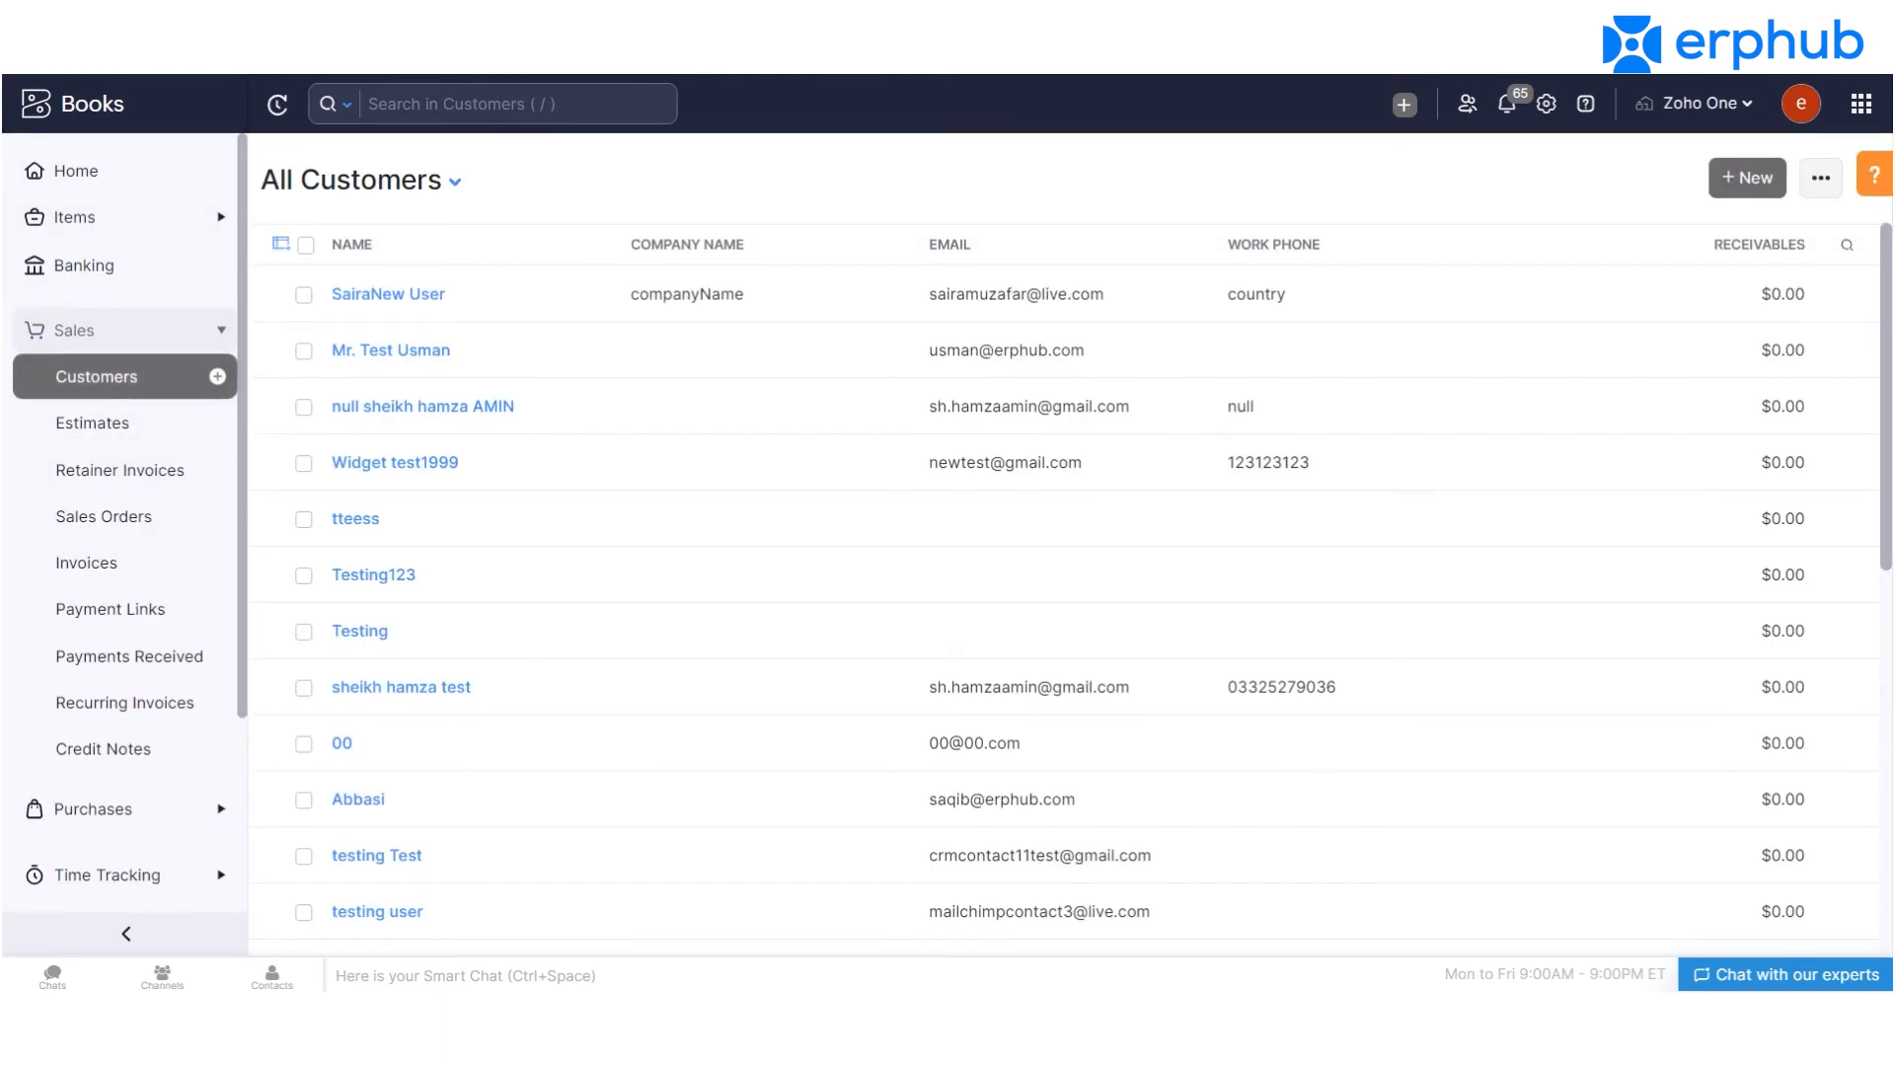
Start a new sales estimate for the customer Agent 1.
left_click(127, 430)
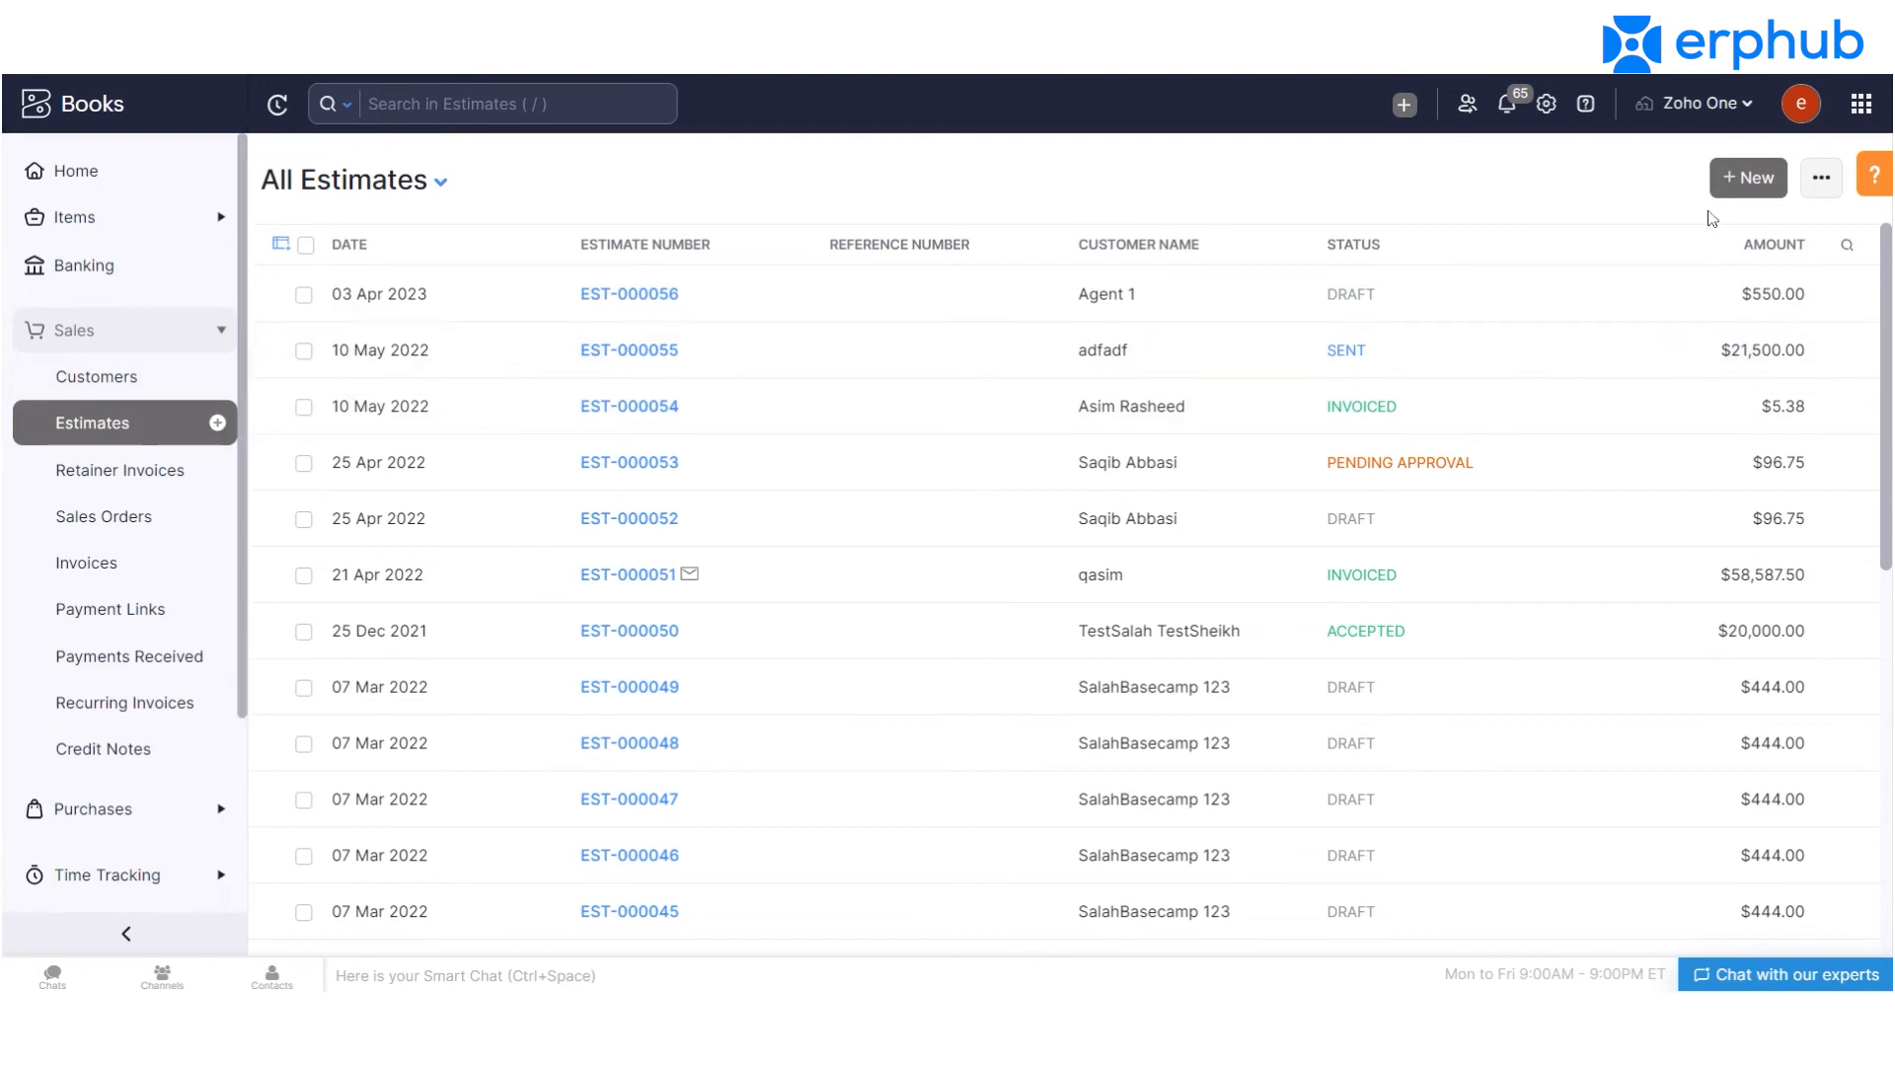
left_click(1743, 183)
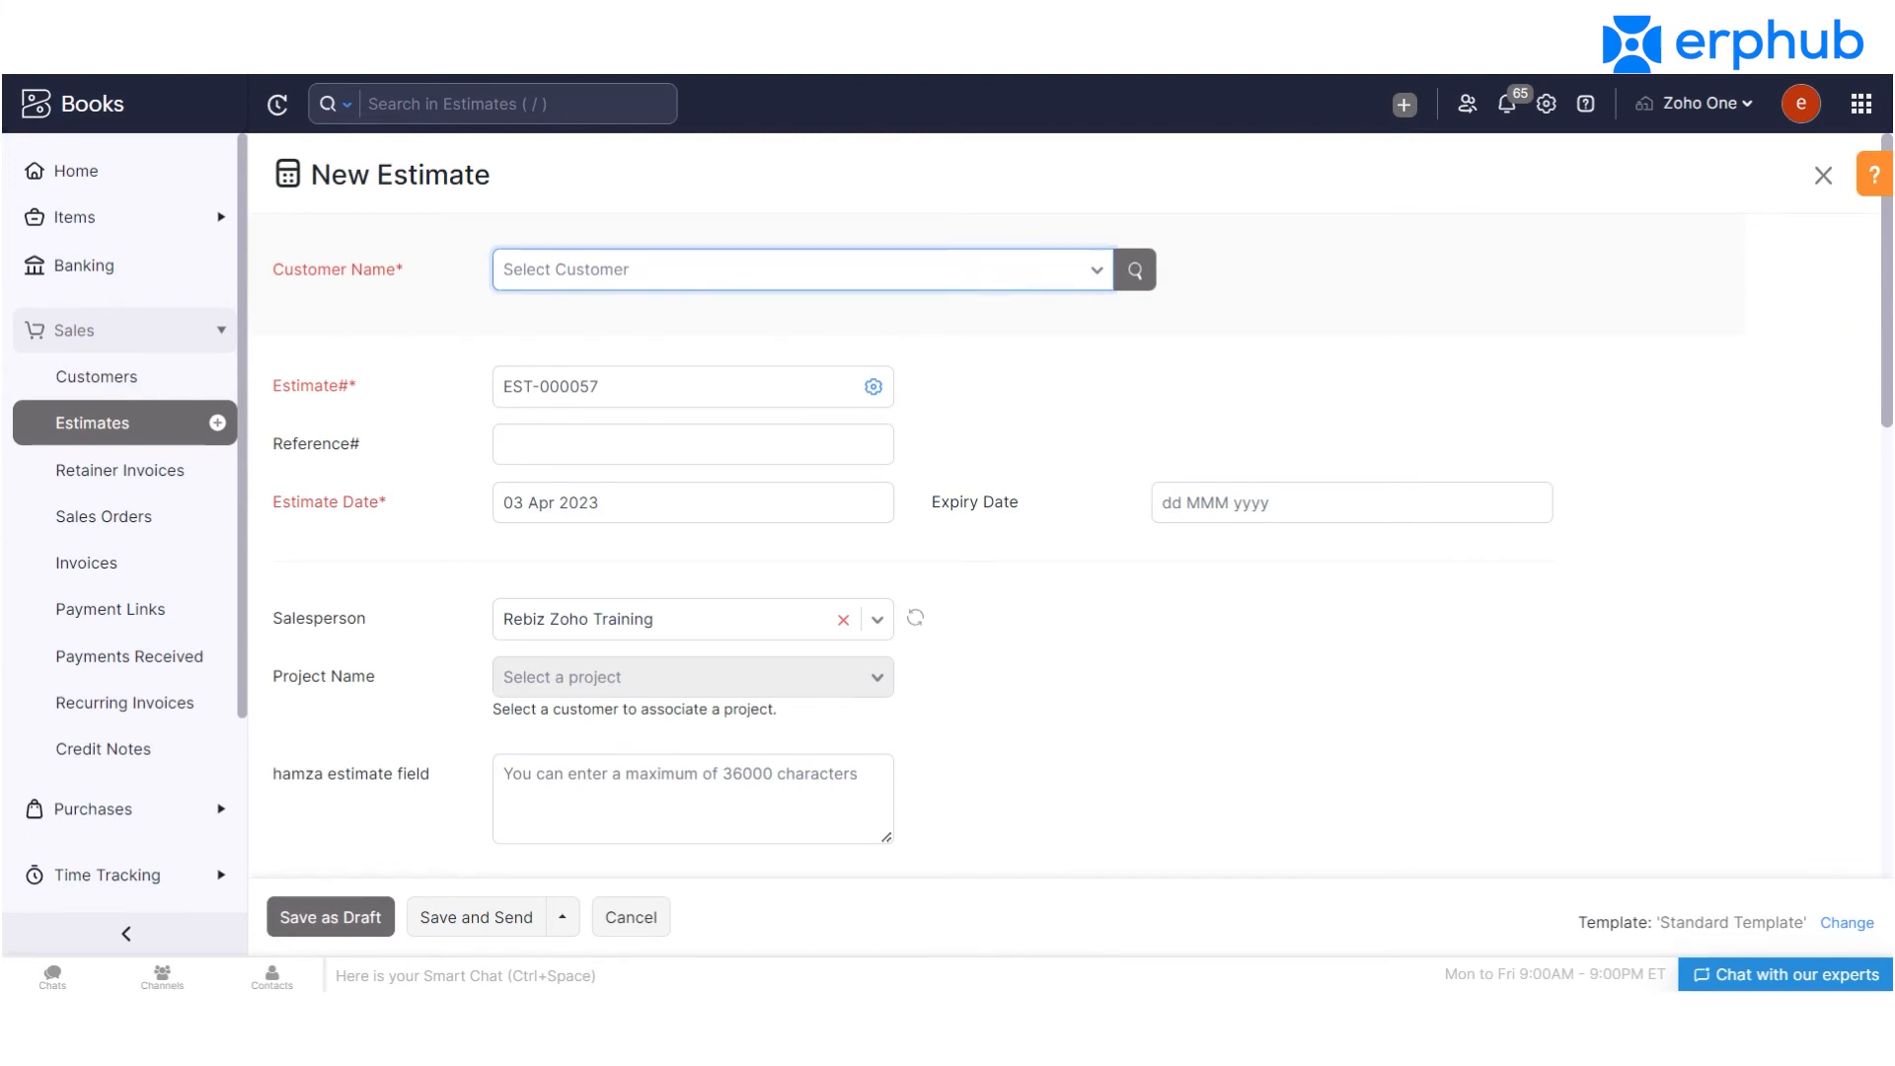
left_click(699, 285)
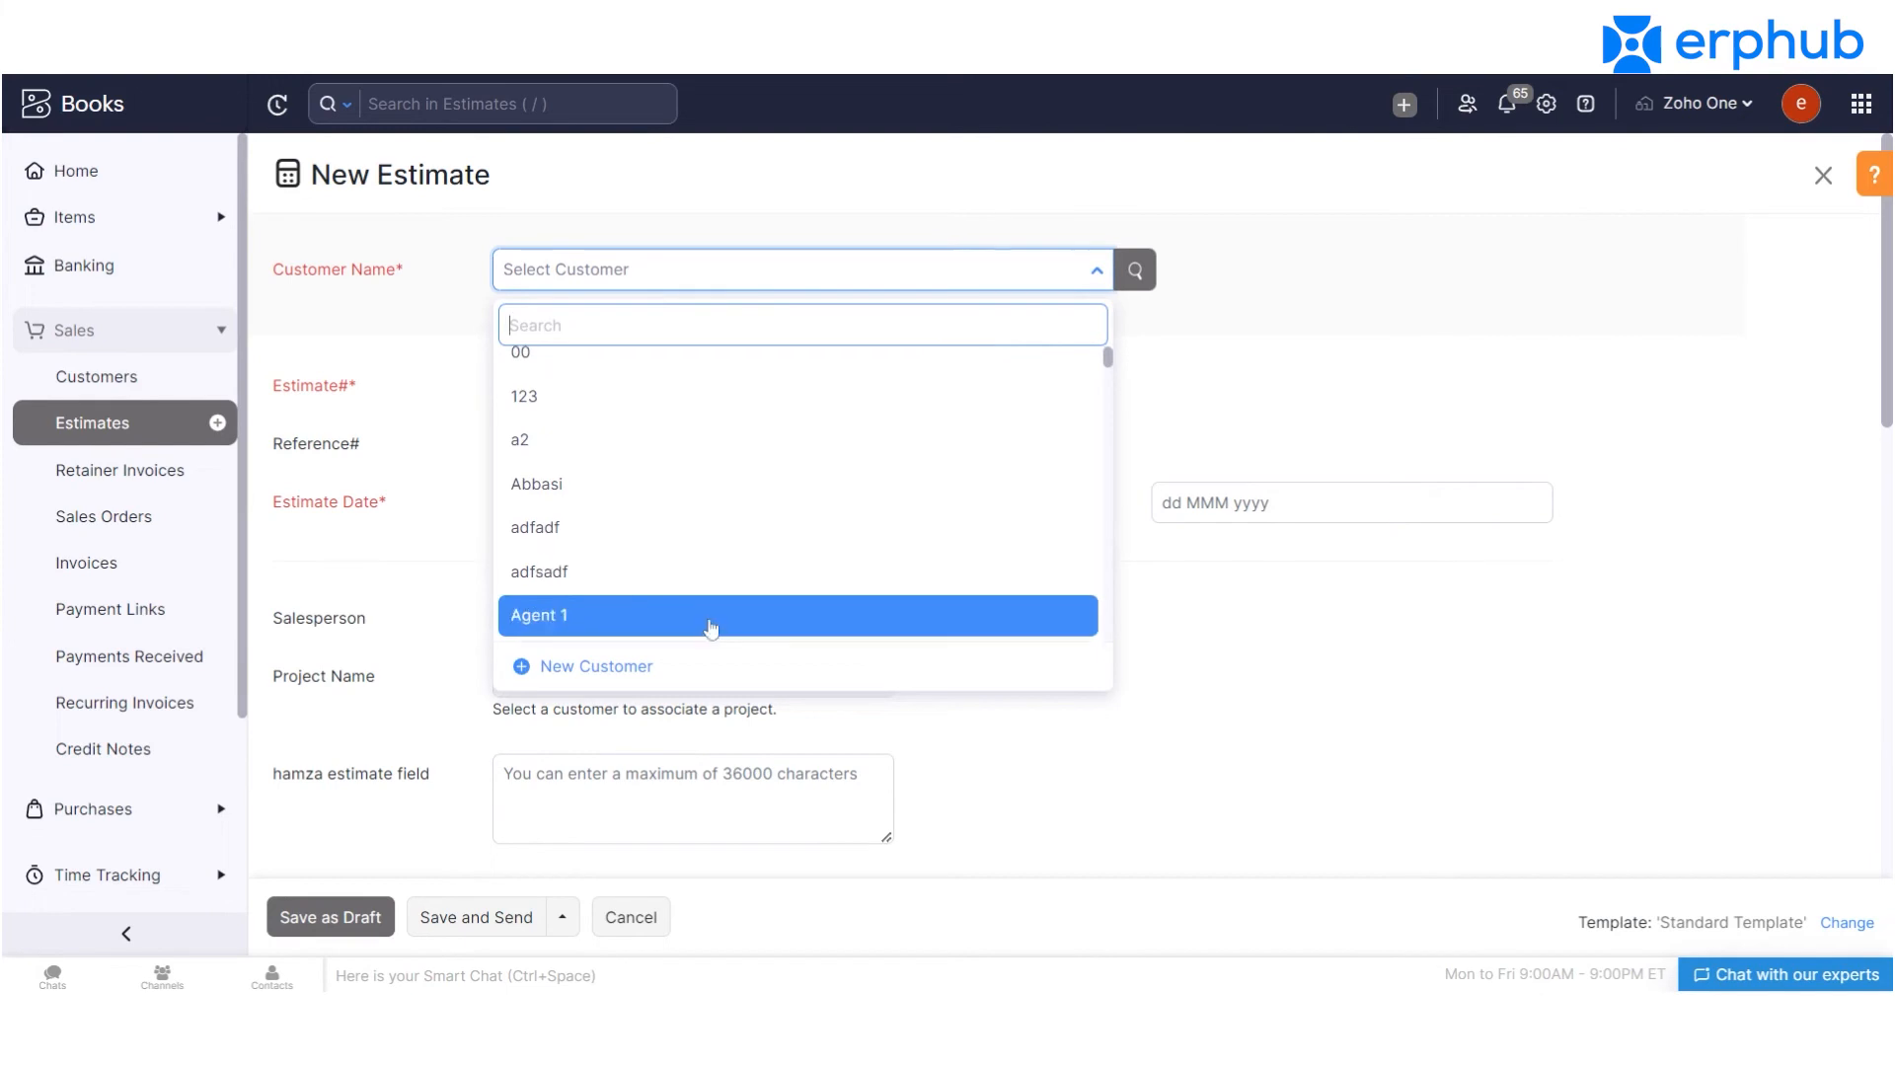
left_click(711, 620)
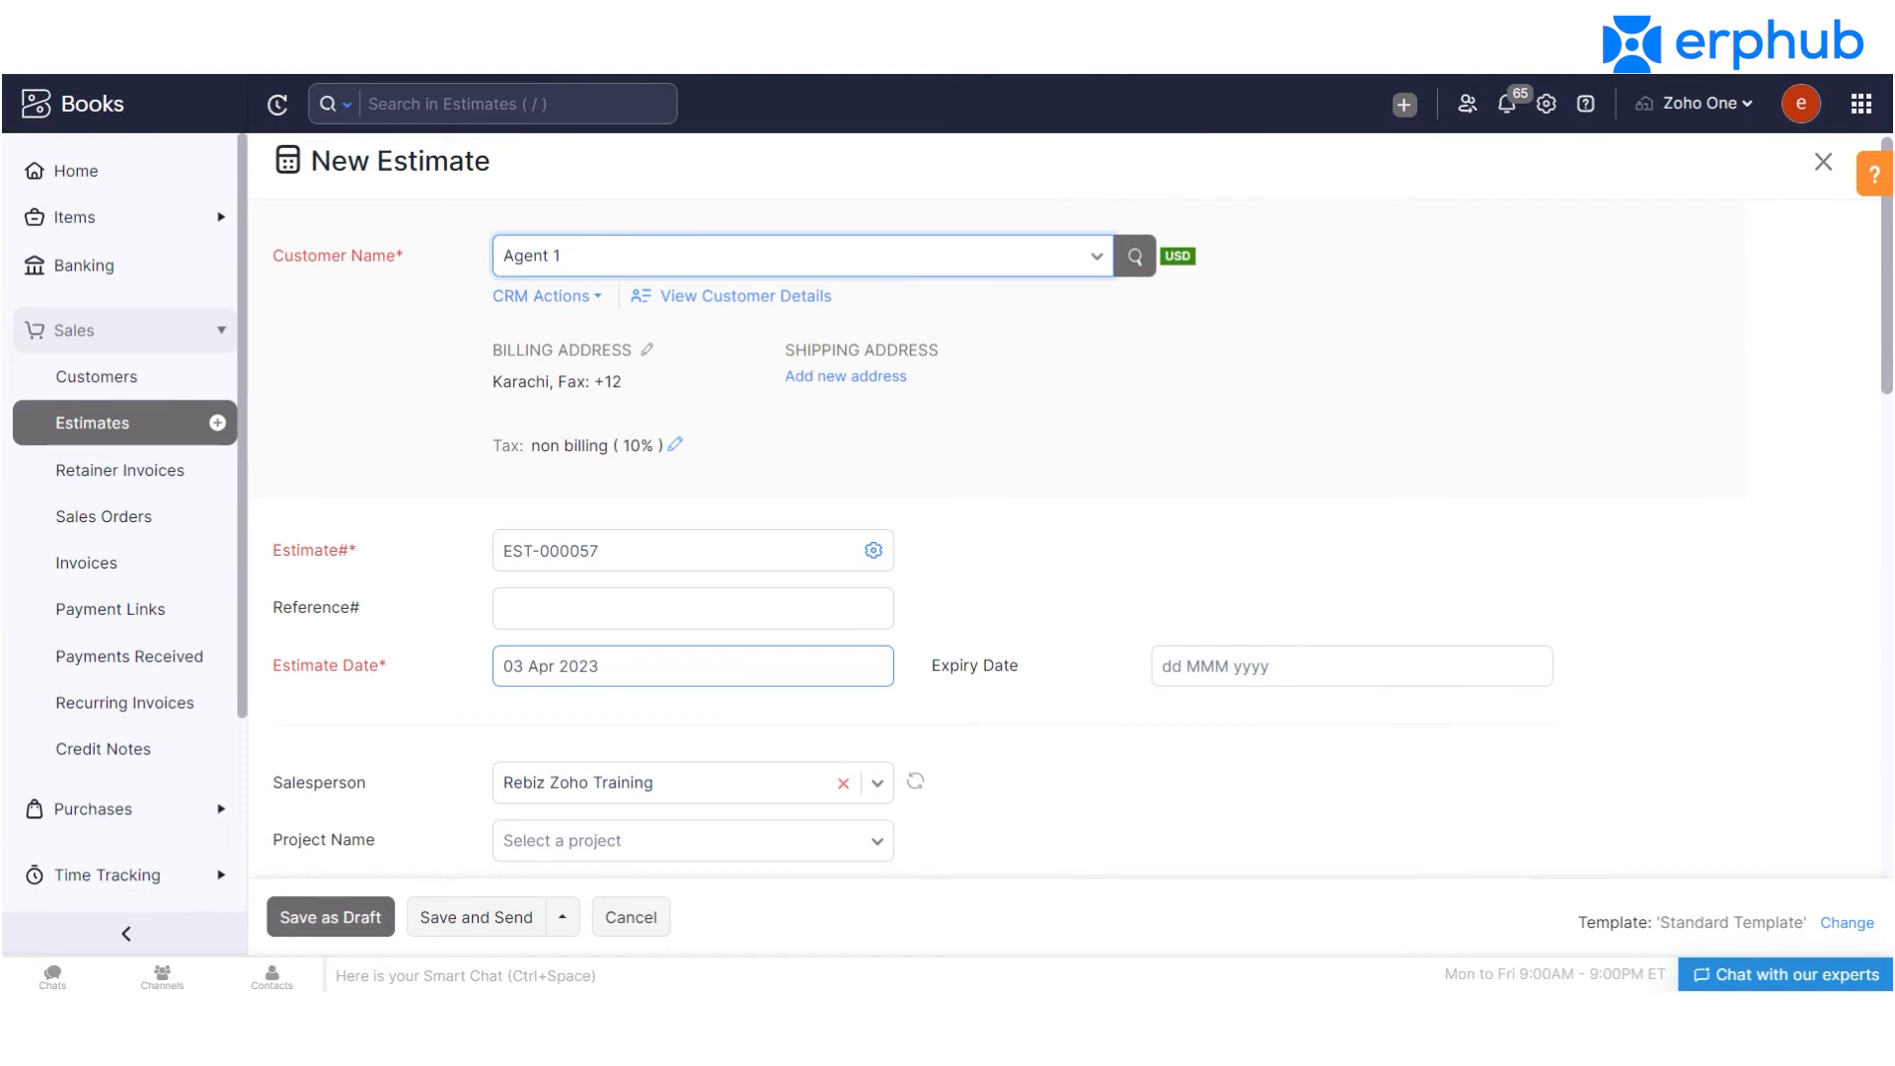
Check the Project Name choices in the new estimate without assigning a project.
scroll(987, 513, "down", 1)
scroll(725, 483, "down", 4)
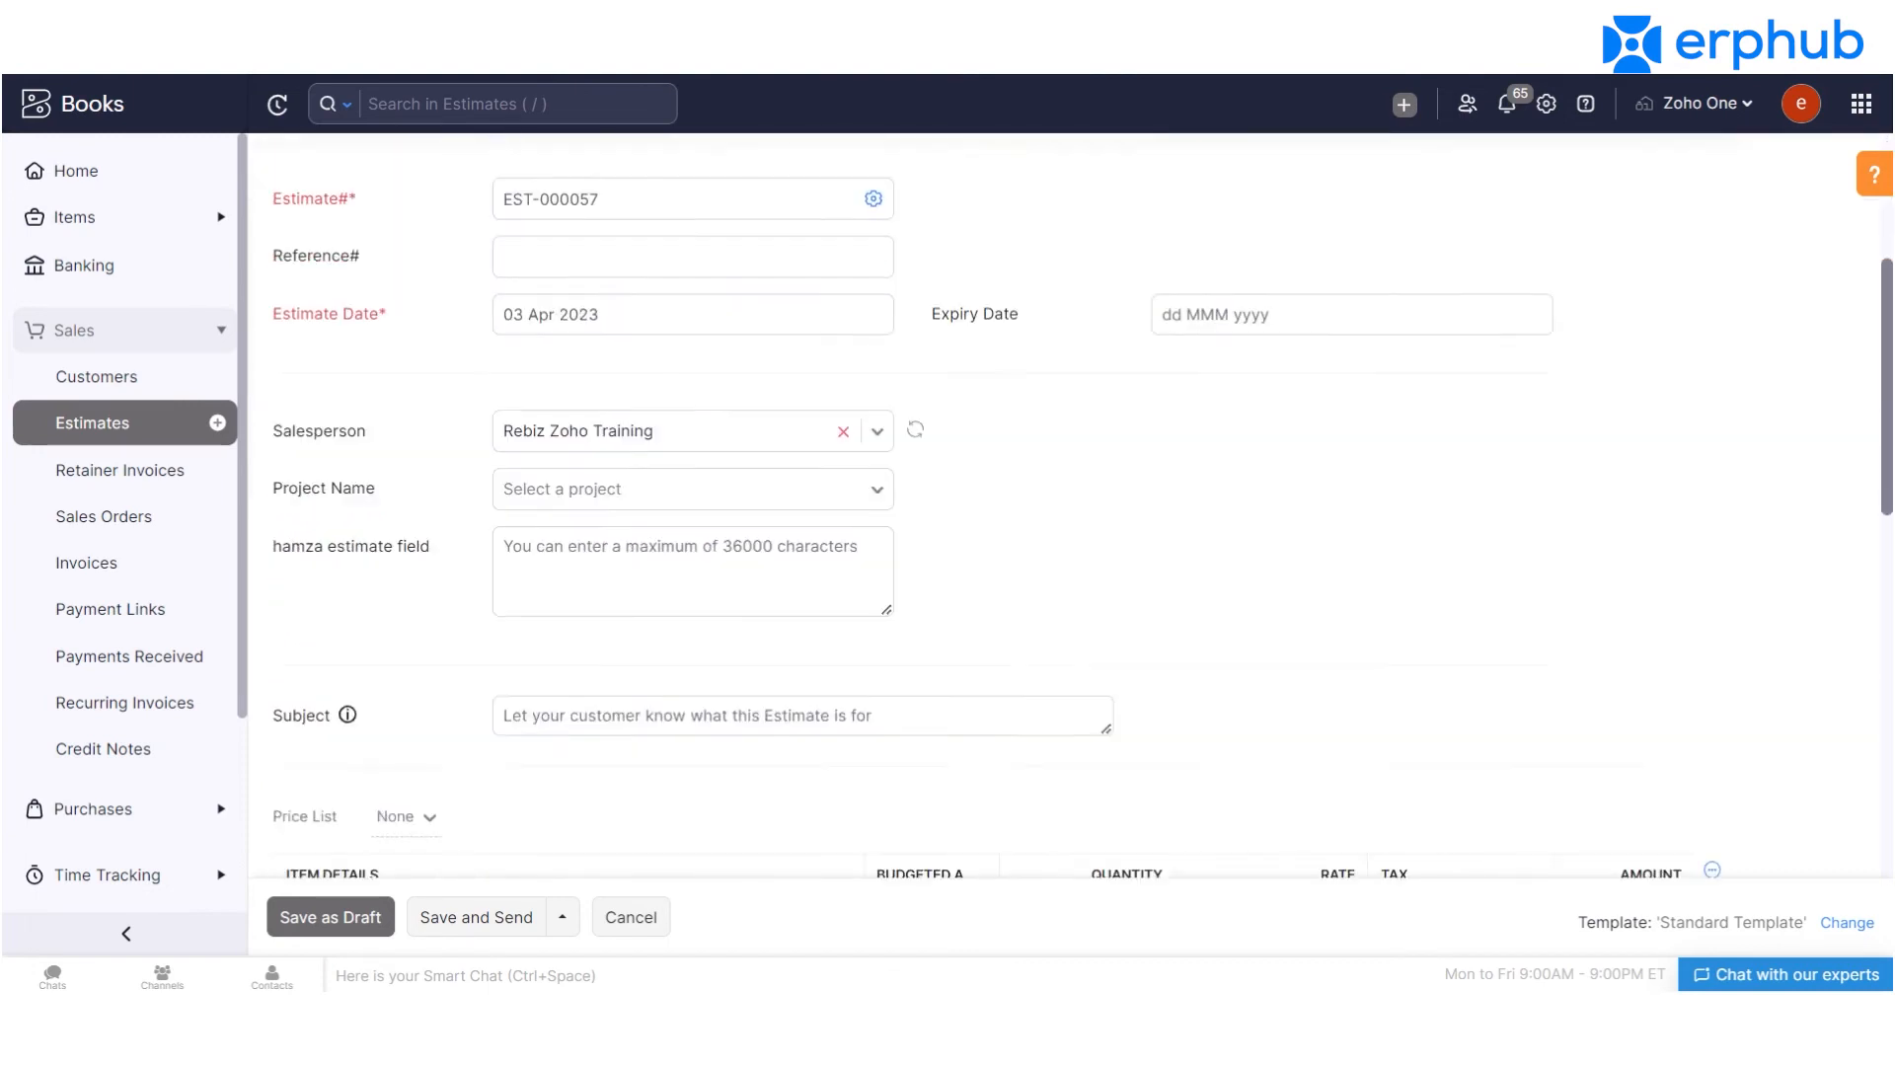
left_click(725, 484)
left_click(742, 476)
scroll(780, 474, "down", 2)
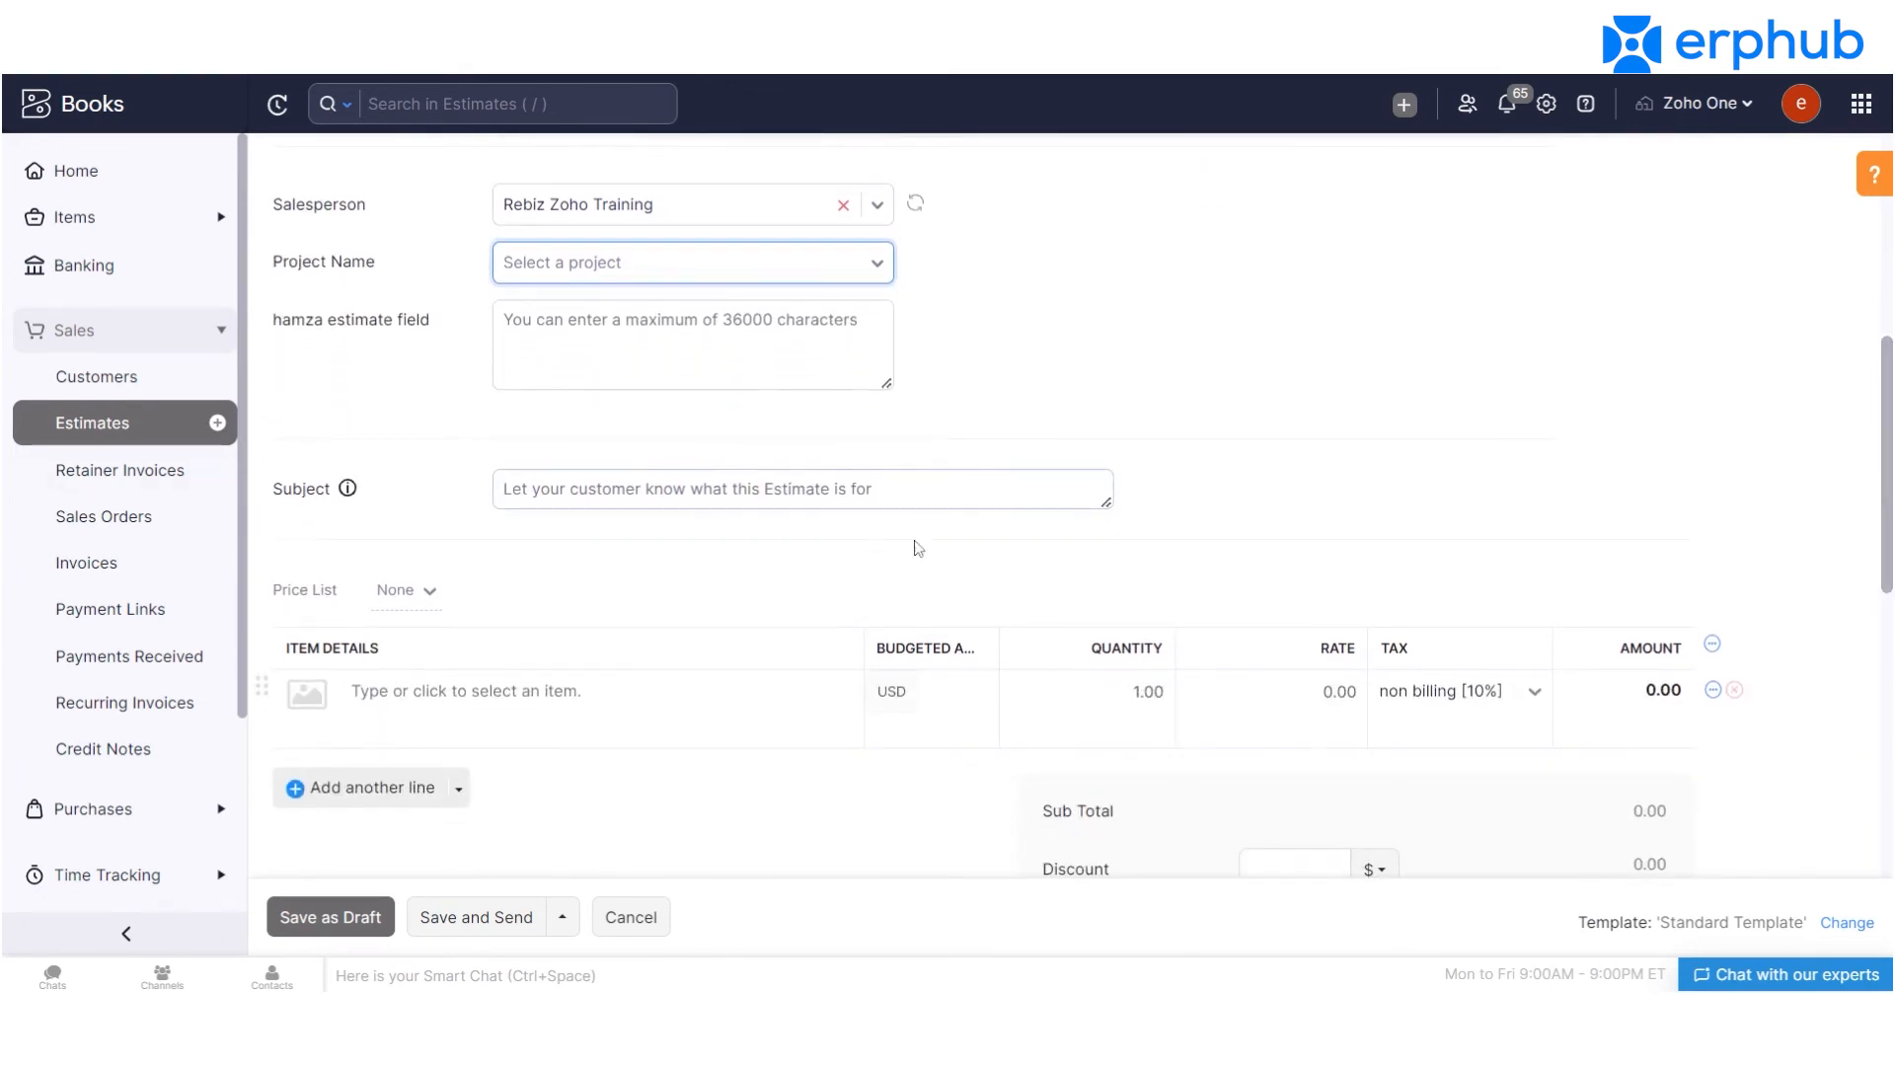
Add the item CAMERA as the estimate's first line, leaving the second item line empty.
scroll(987, 494, "down", 1)
scroll(987, 494, "down", 4)
scroll(987, 493, "up", 1)
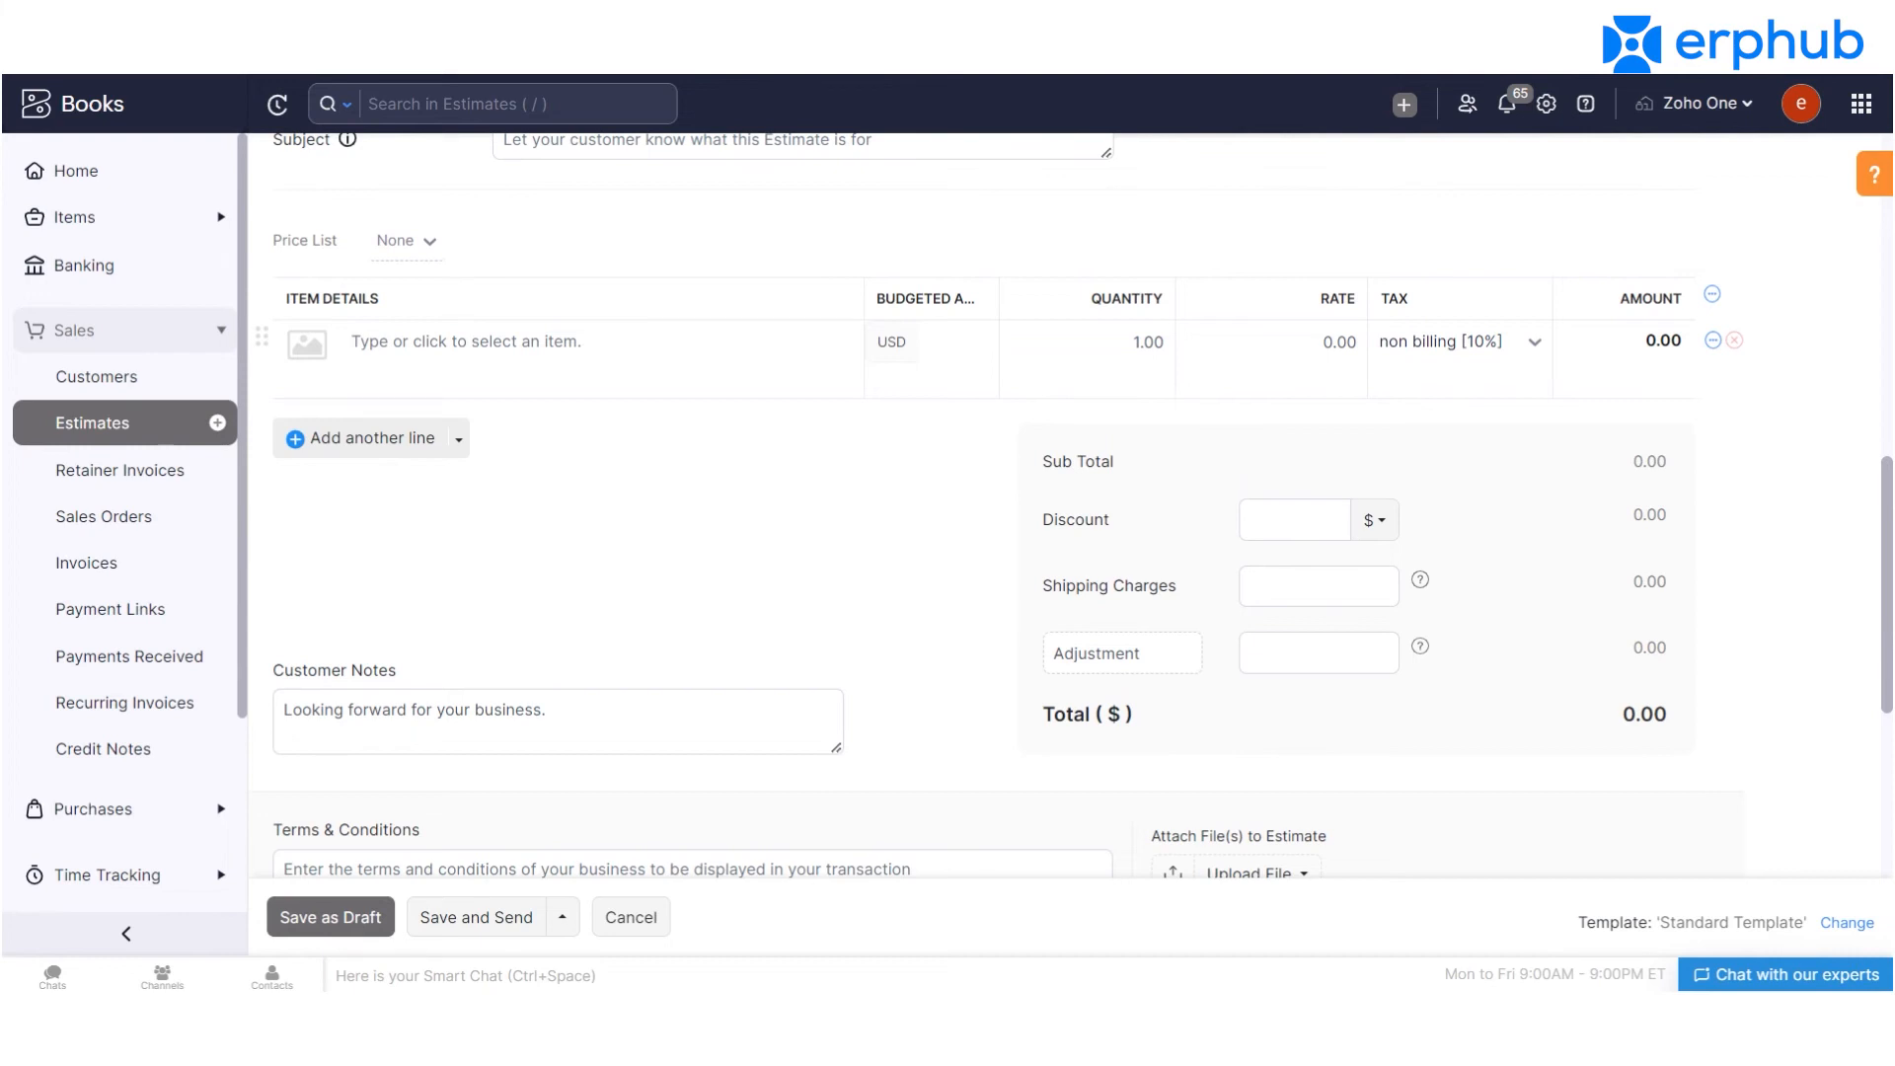
left_click(395, 343)
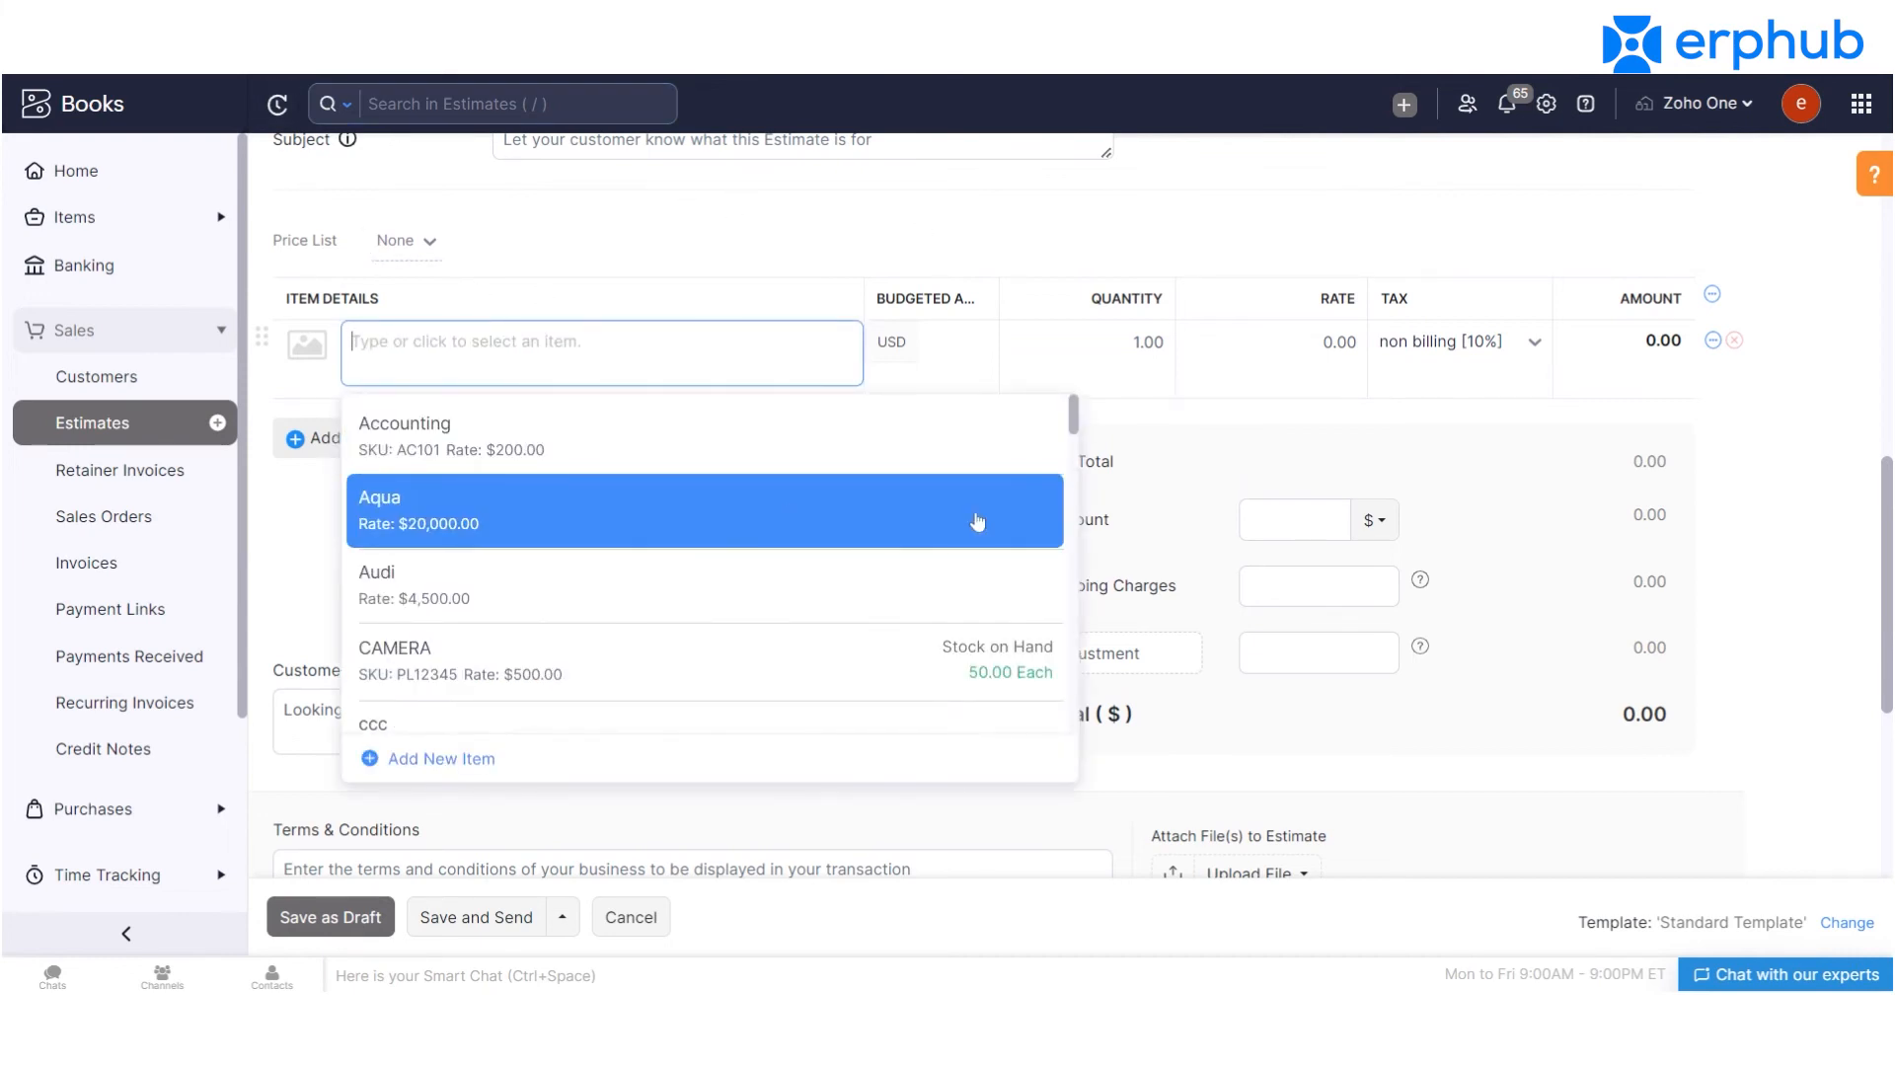
scroll(842, 596, "down", 1)
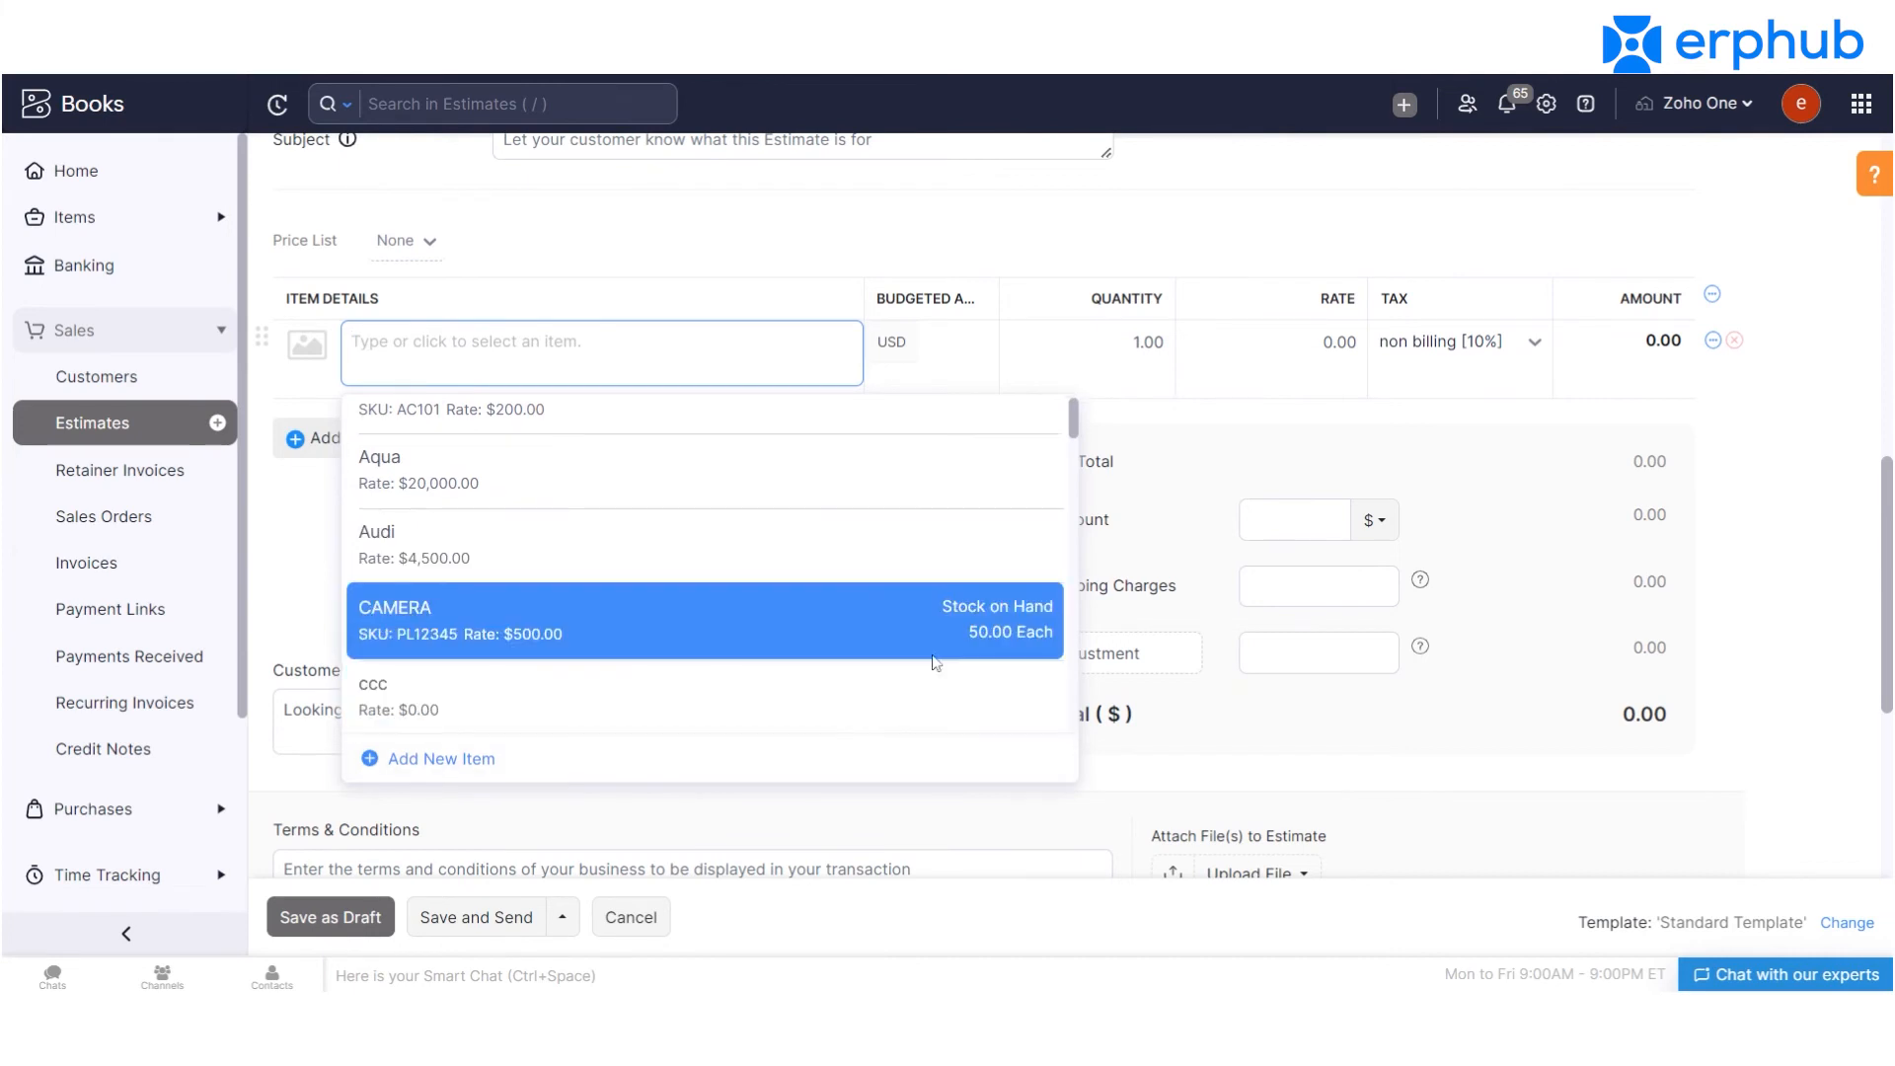
left_click(863, 630)
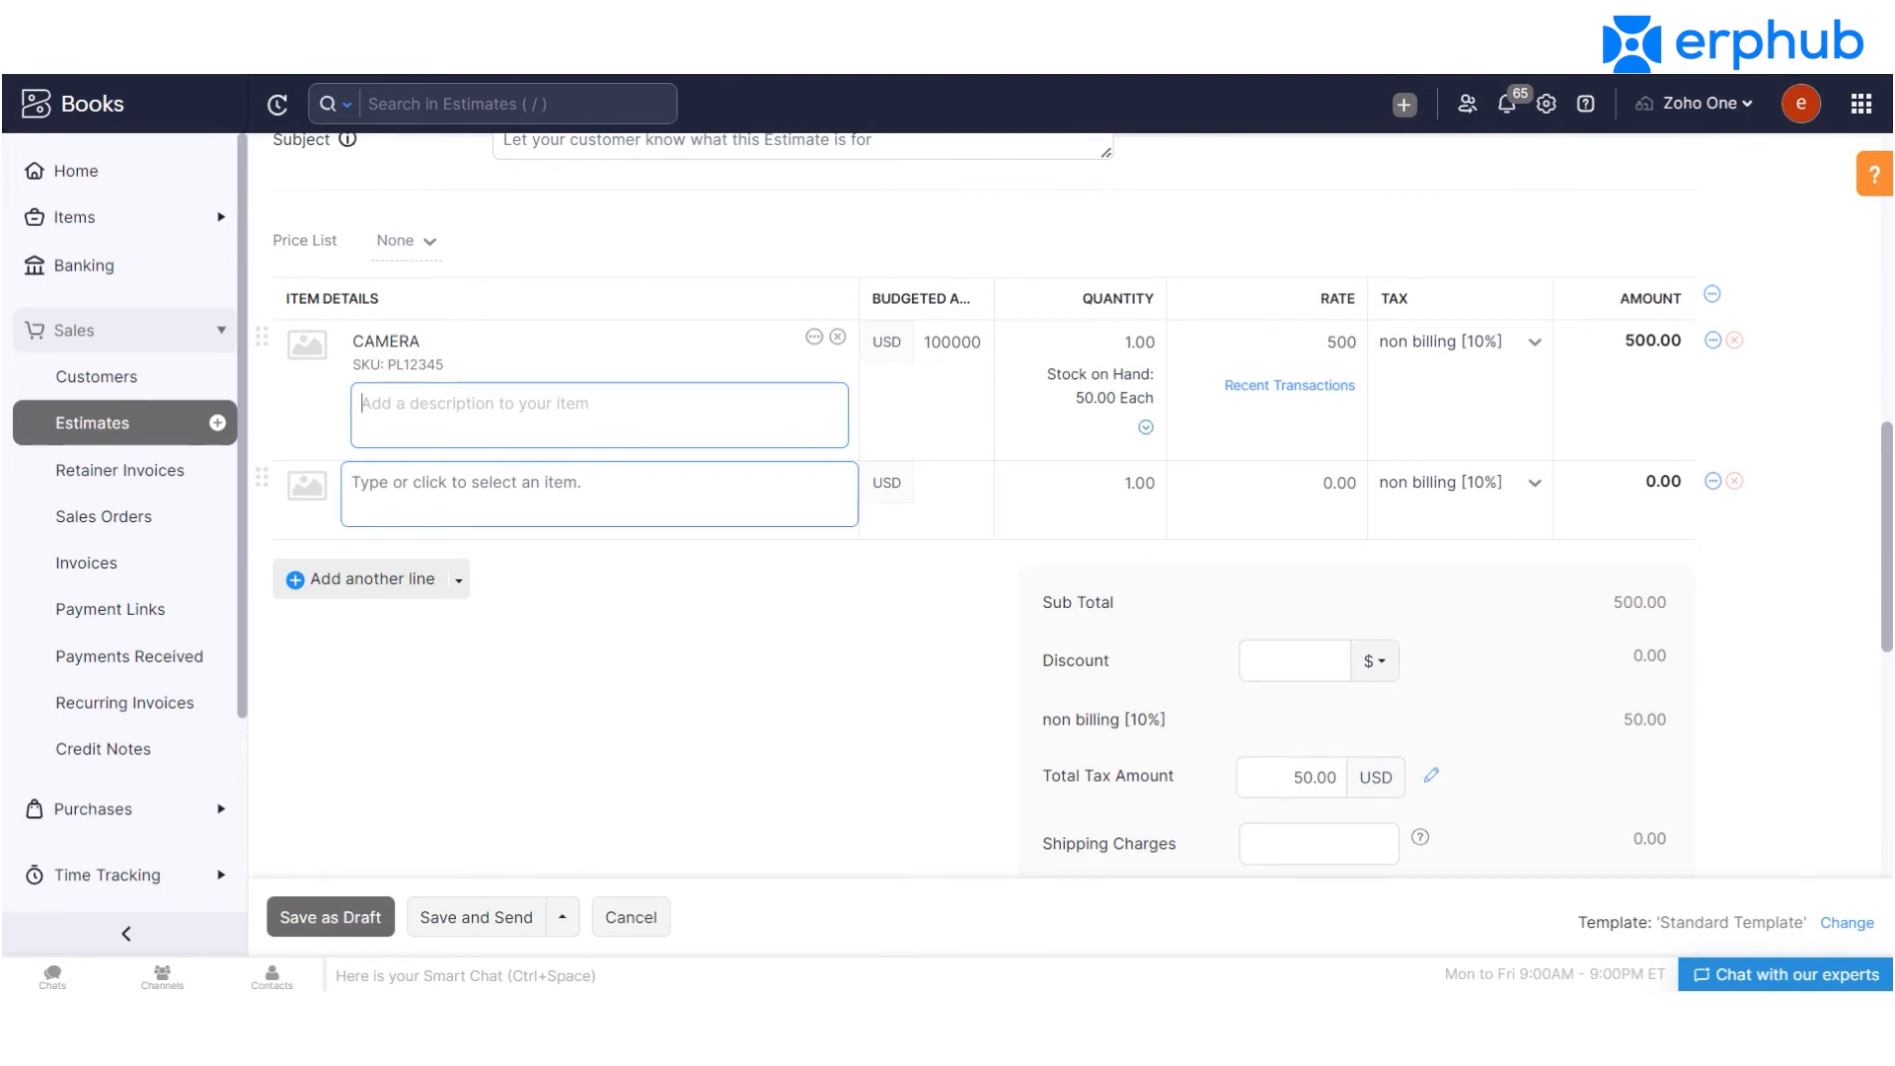
left_click(599, 493)
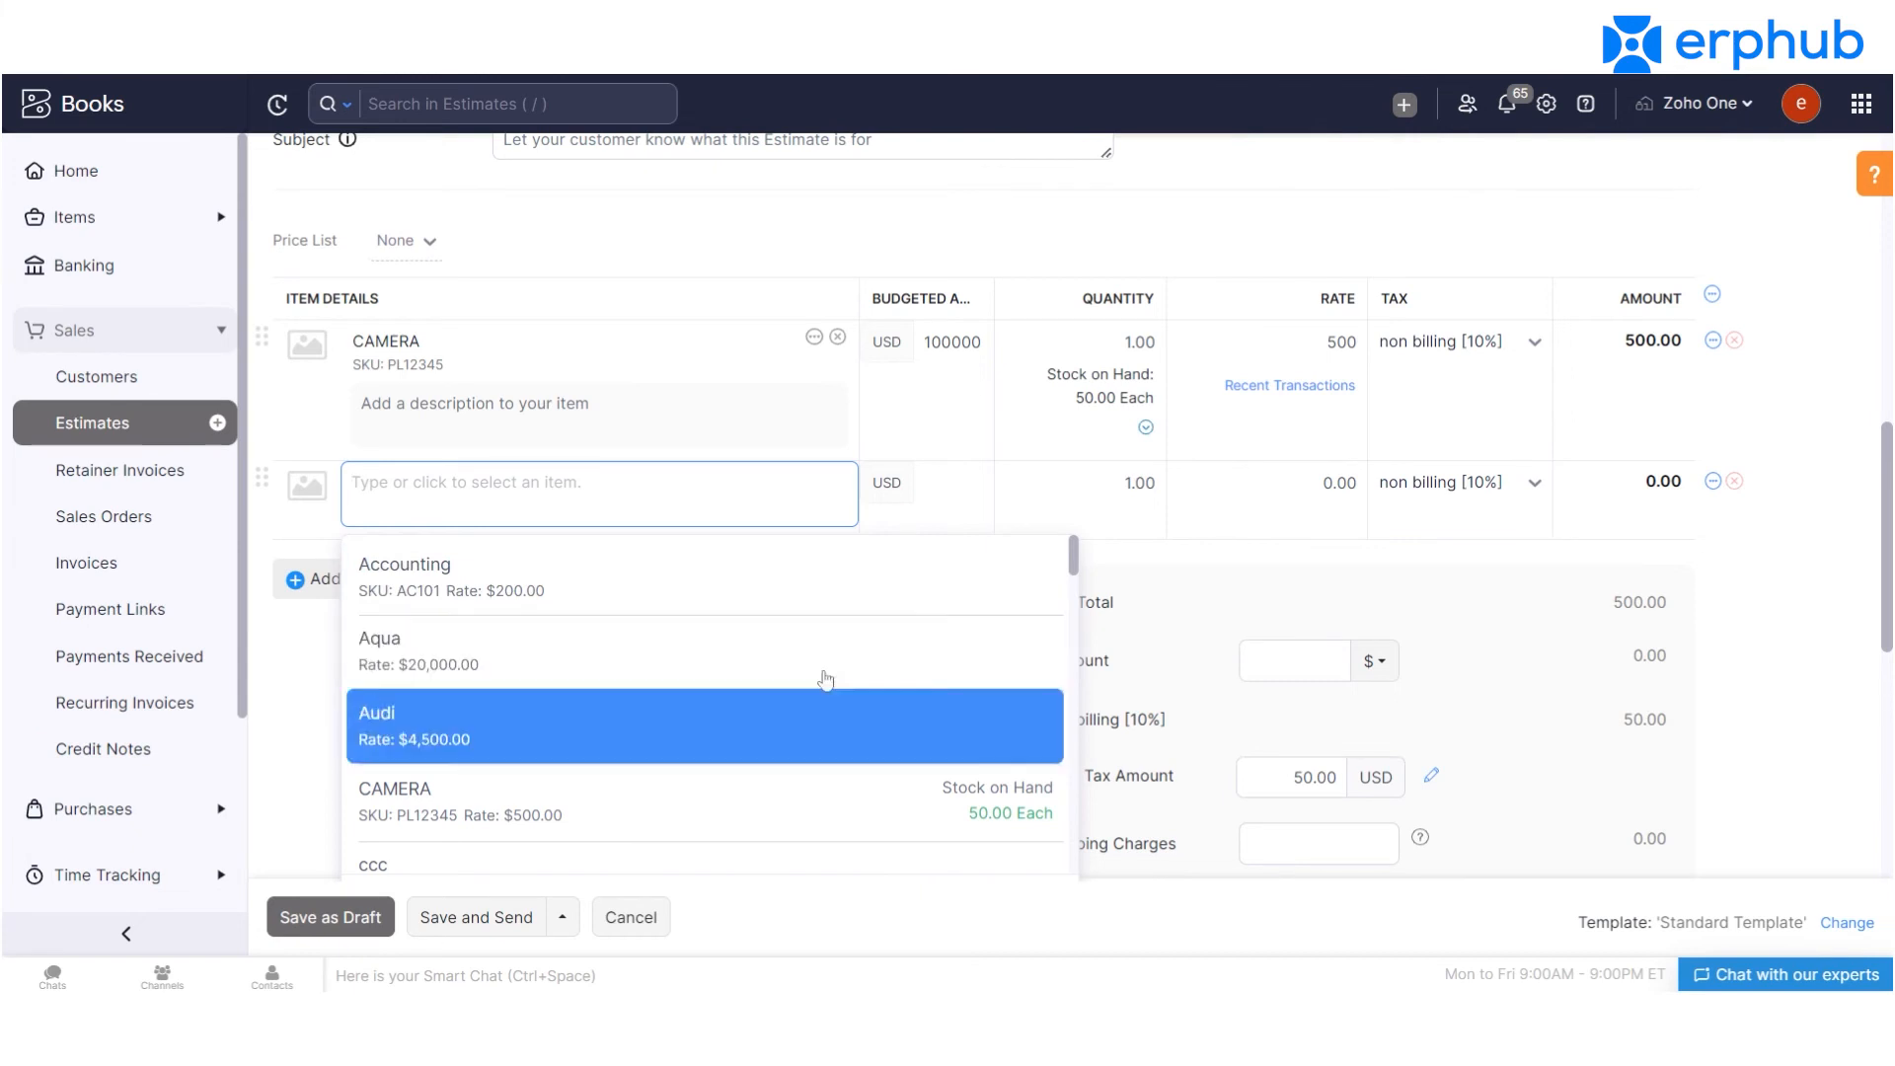
left_click(1131, 259)
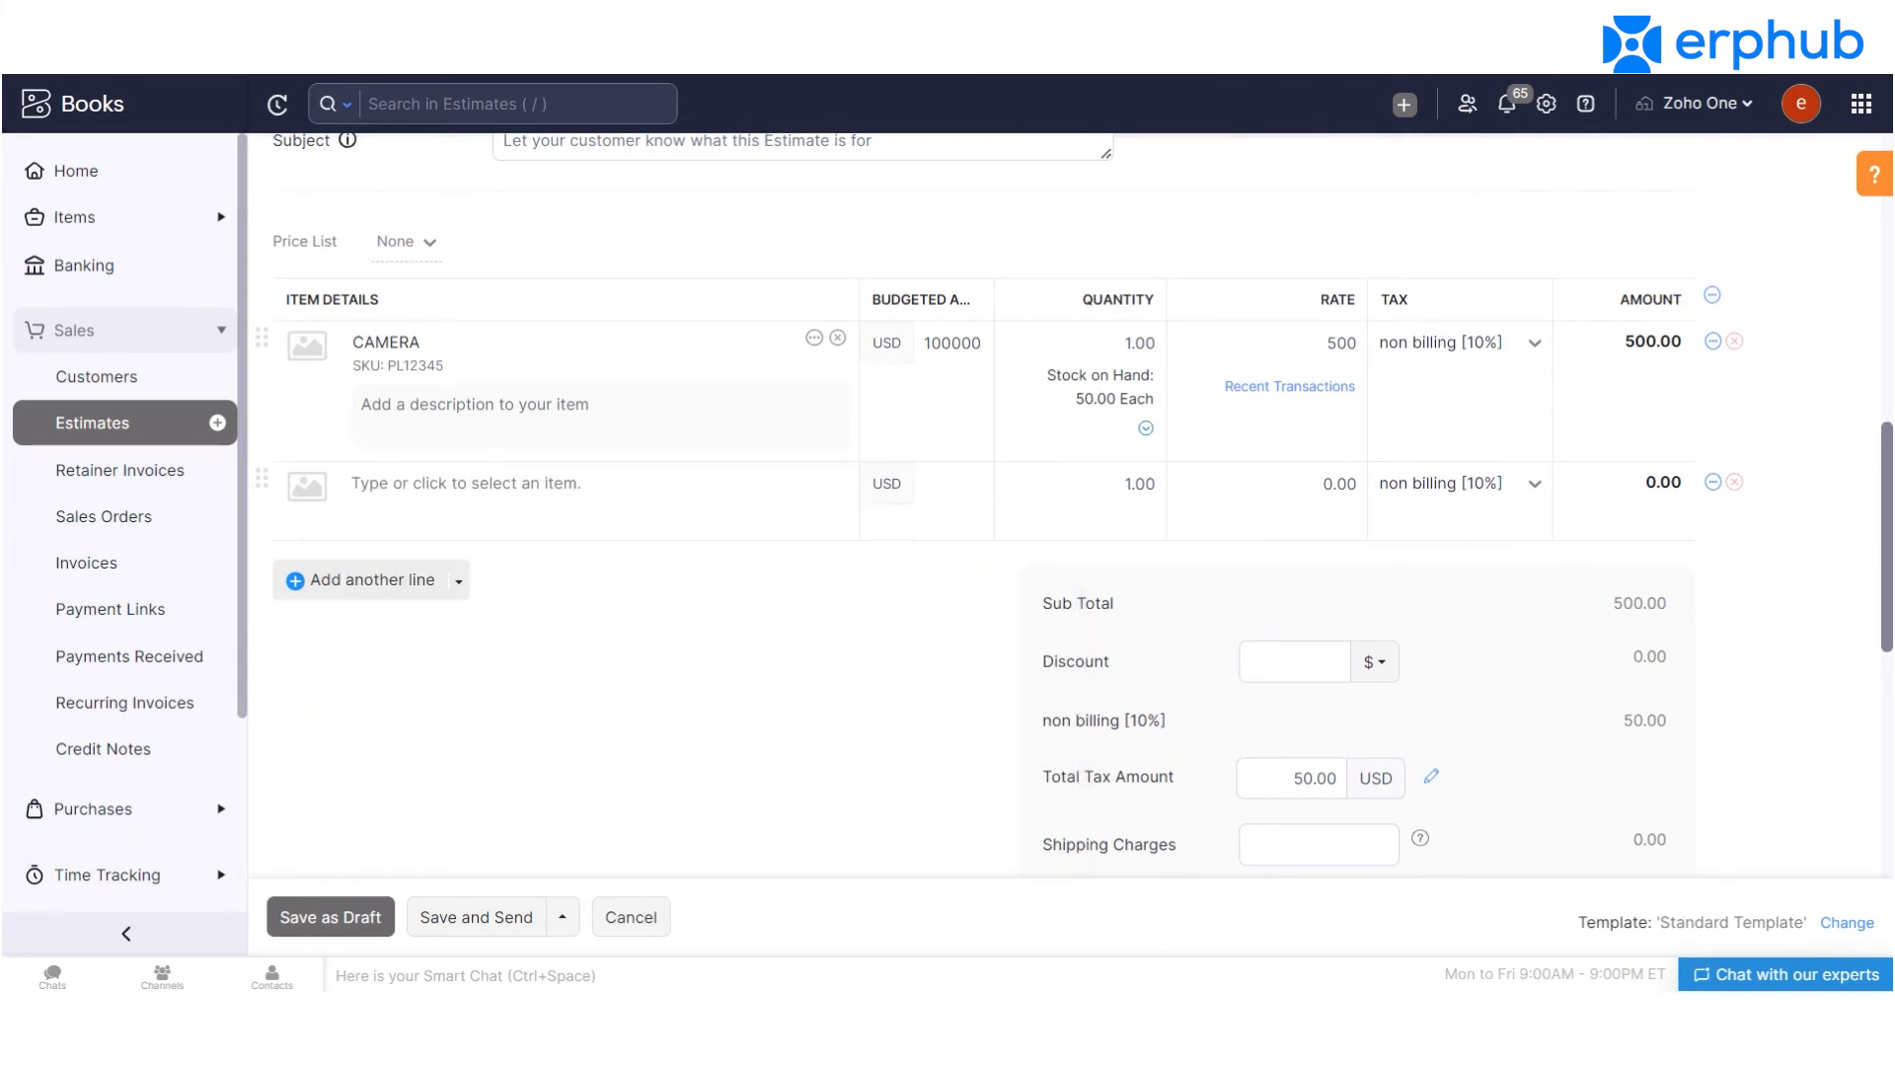
Review the estimate's discount, customer notes, terms and e-mail recipient fields, and save the estimate as a draft.
scroll(1597, 503, "down", 2)
left_click(1258, 488)
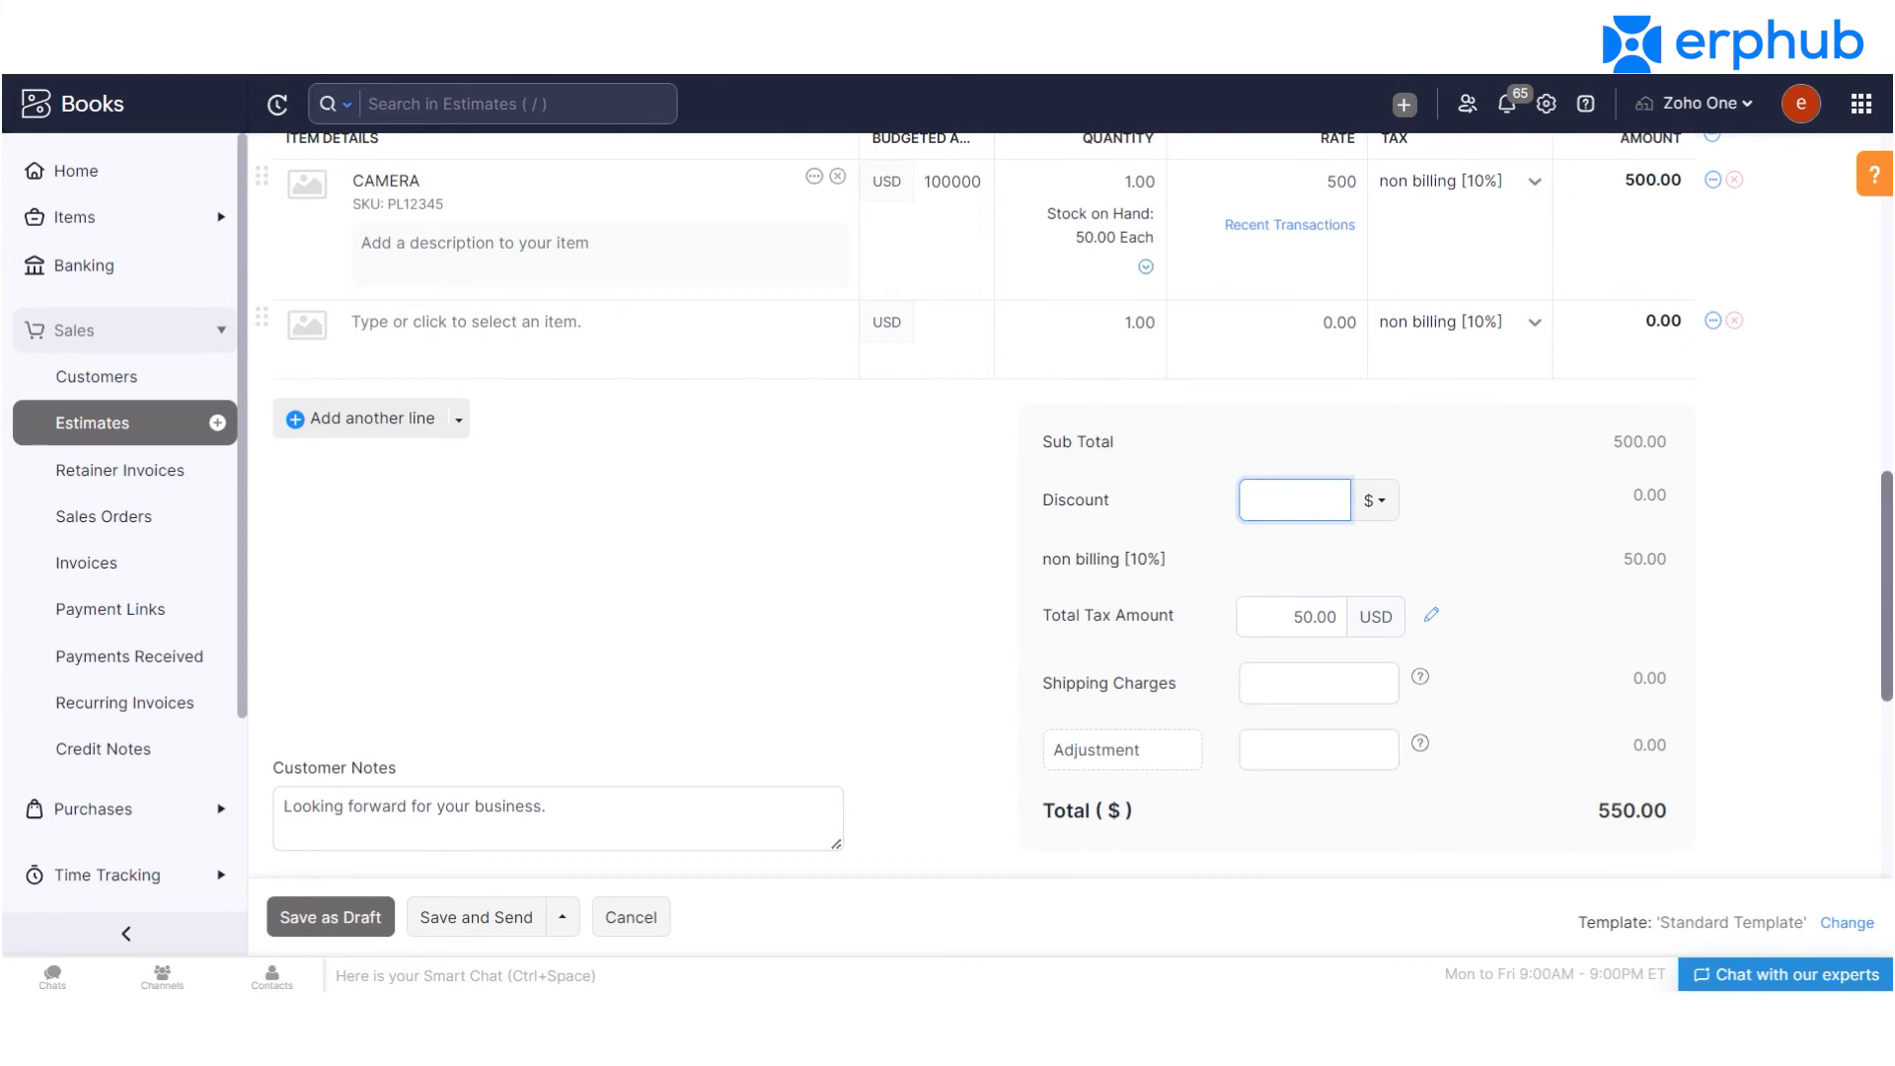
scroll(1889, 614, "down", 1)
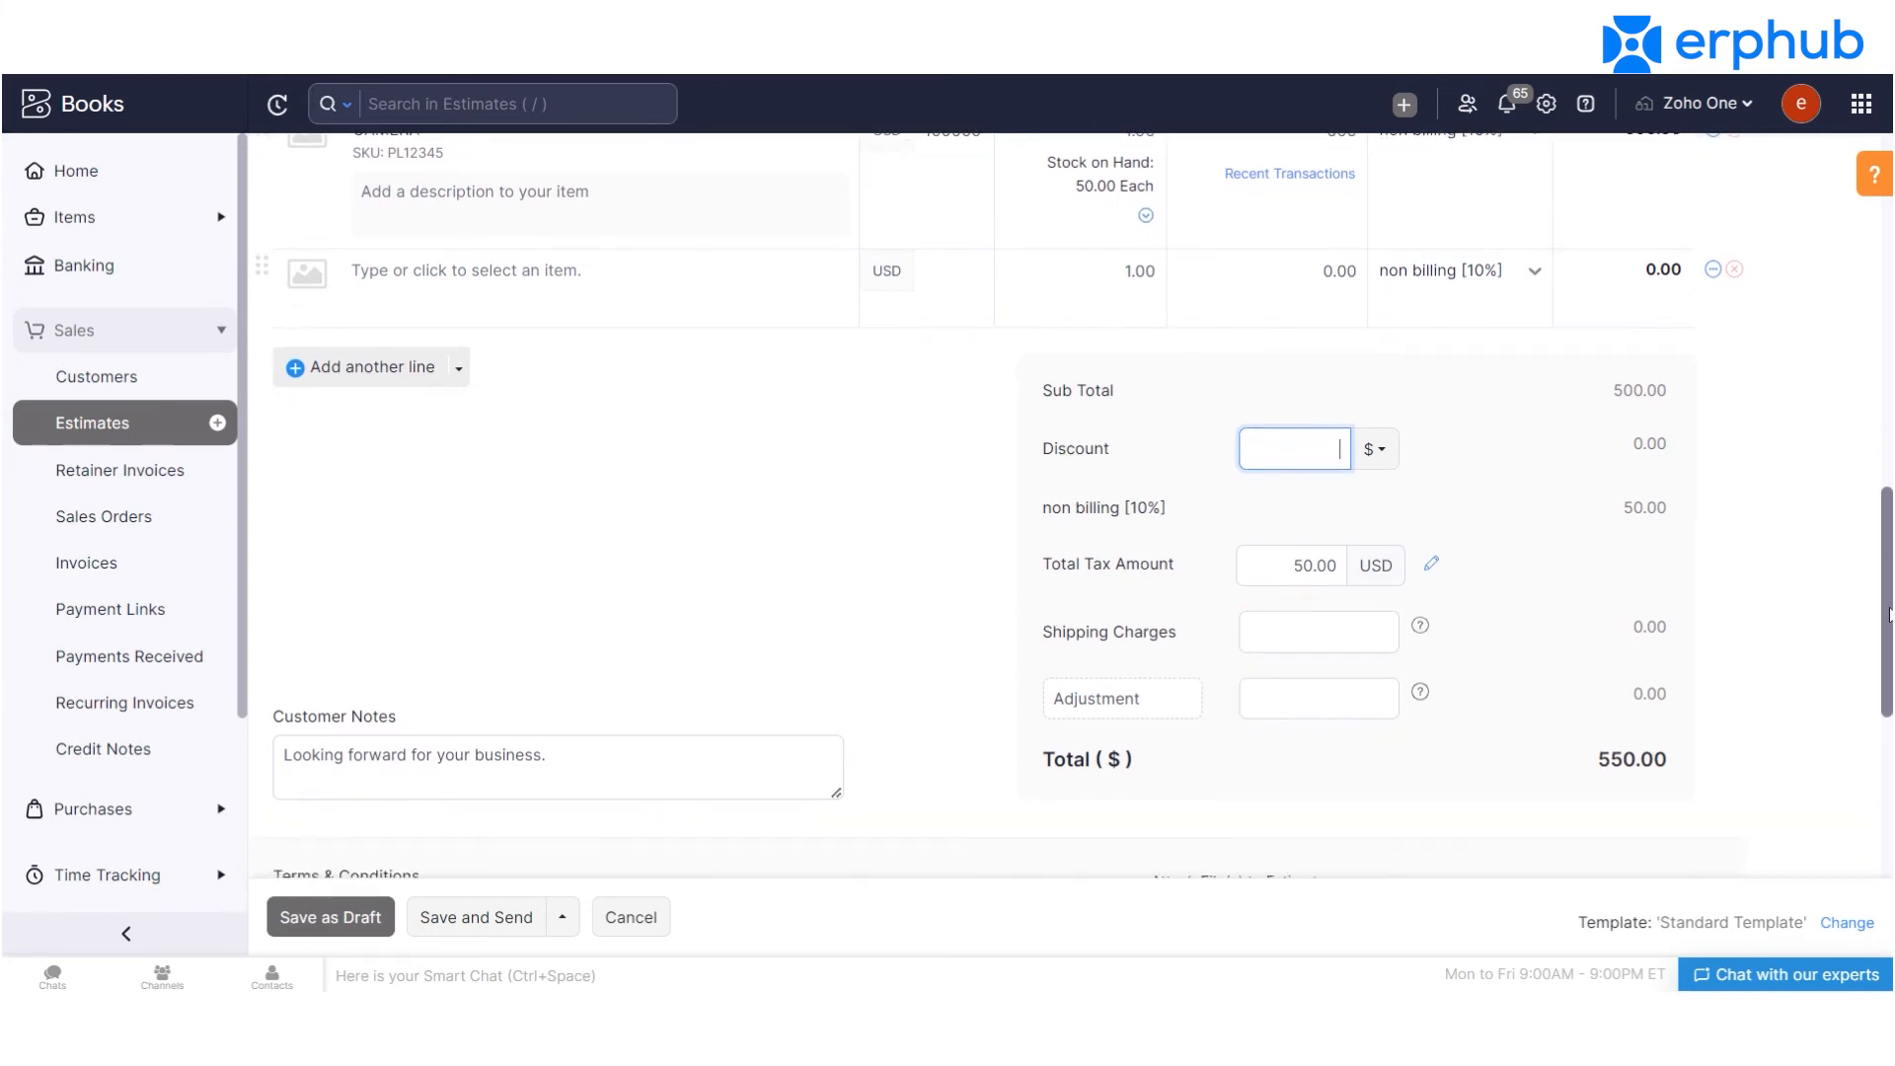
scroll(1890, 617, "down", 3)
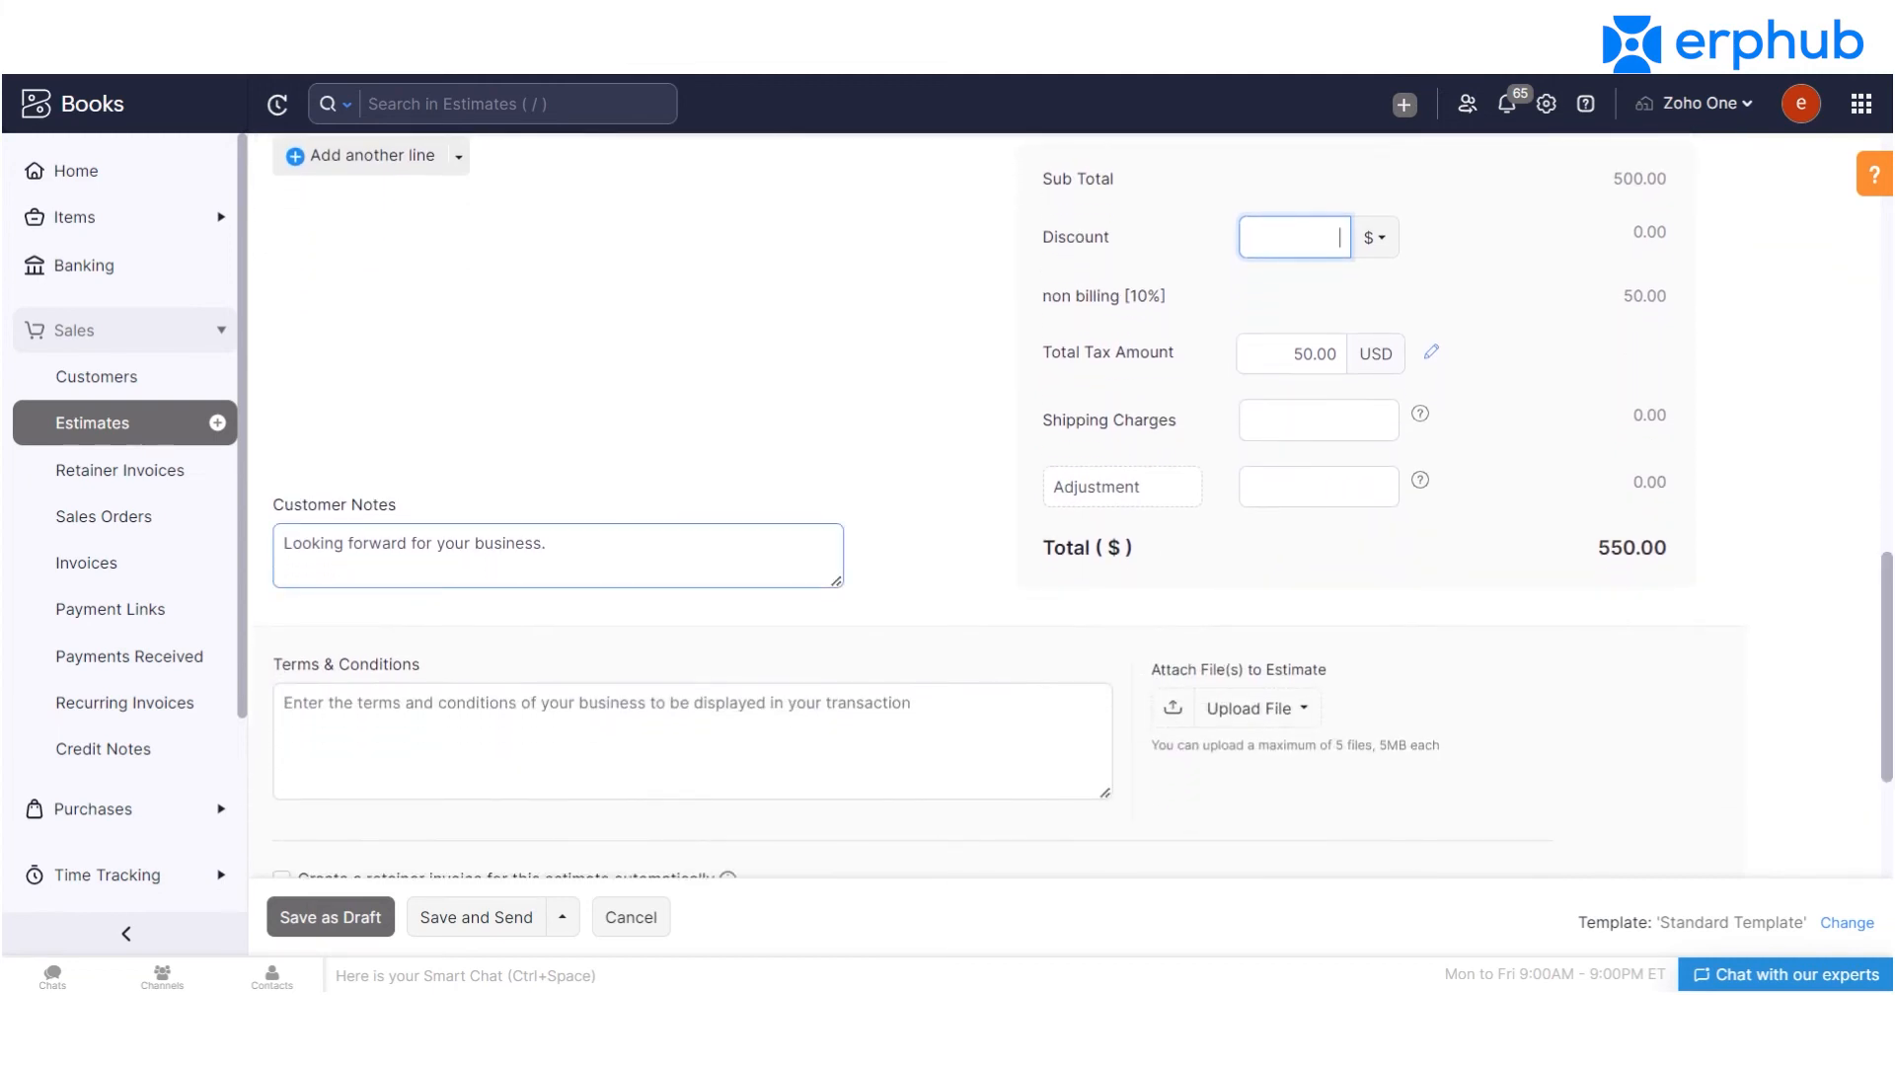
triple_click(508, 544)
left_click_drag(1888, 666, 1888, 756)
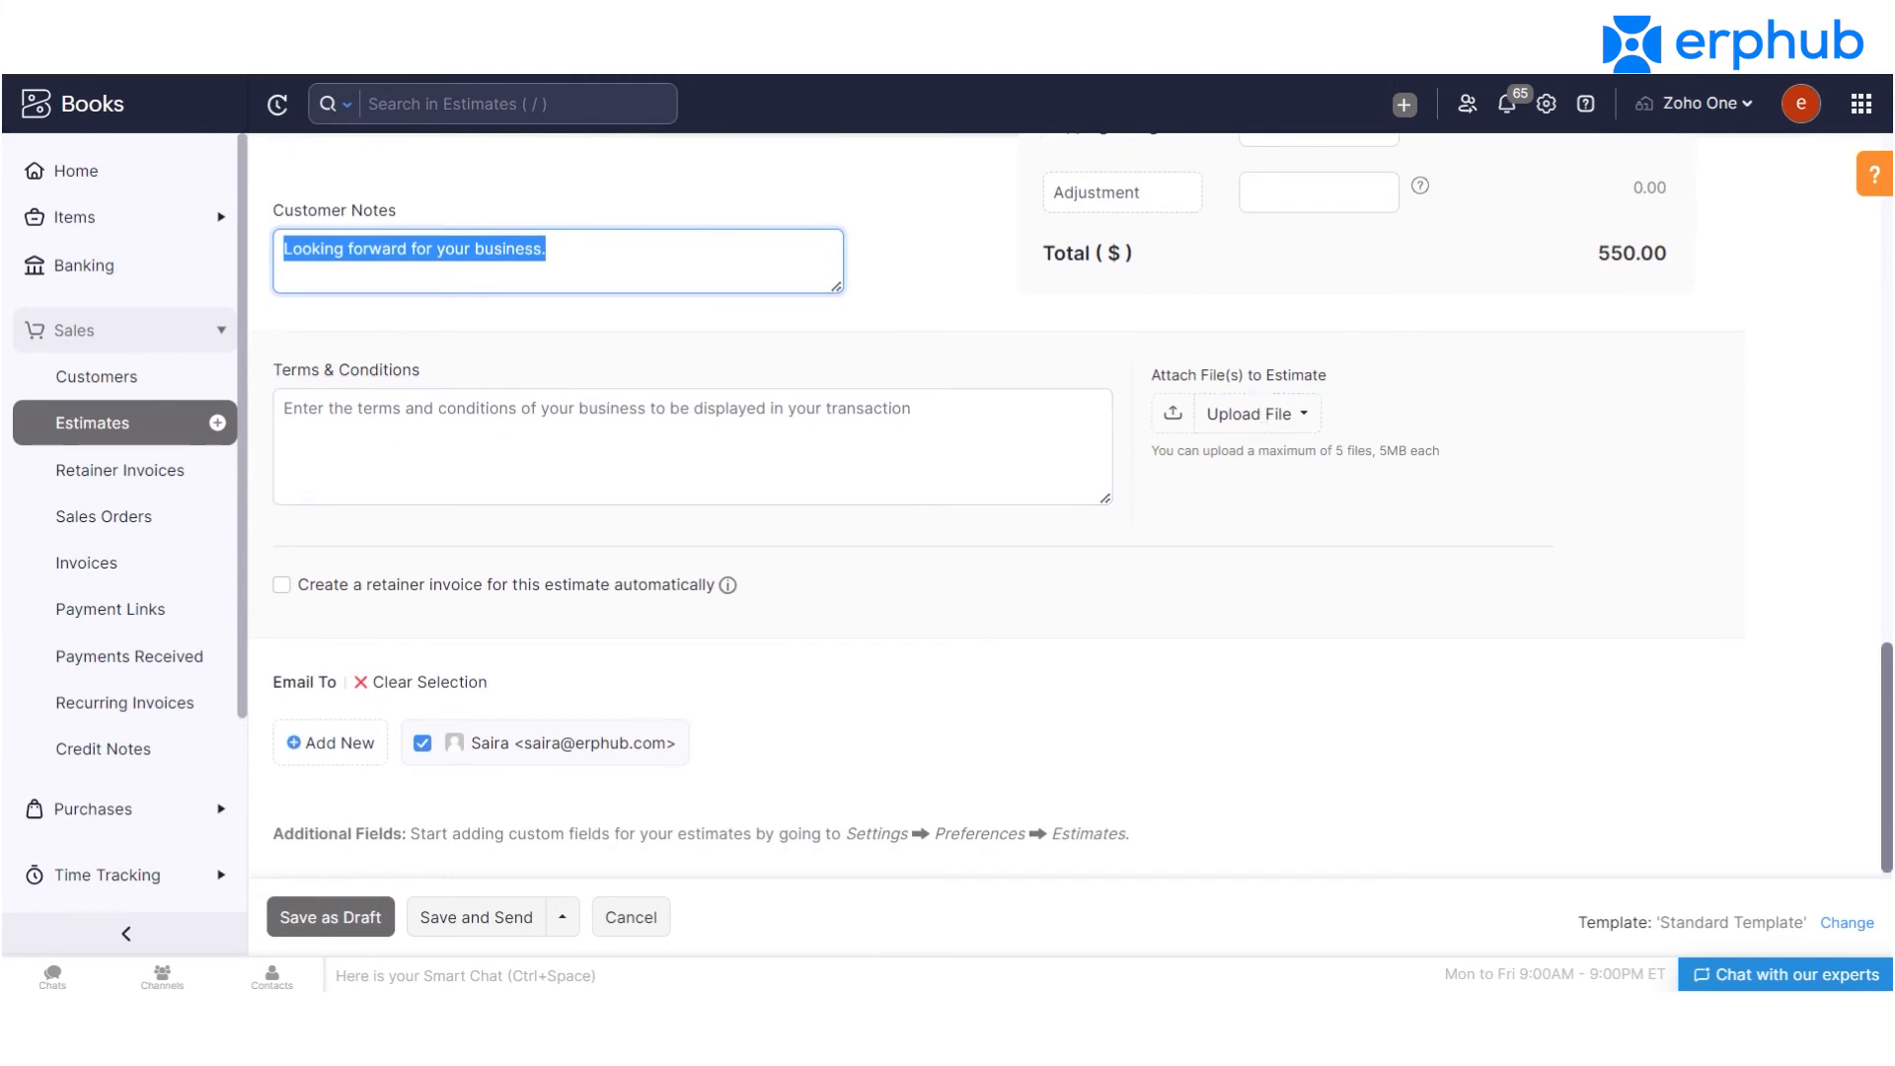
left_click_drag(1888, 689, 1887, 697)
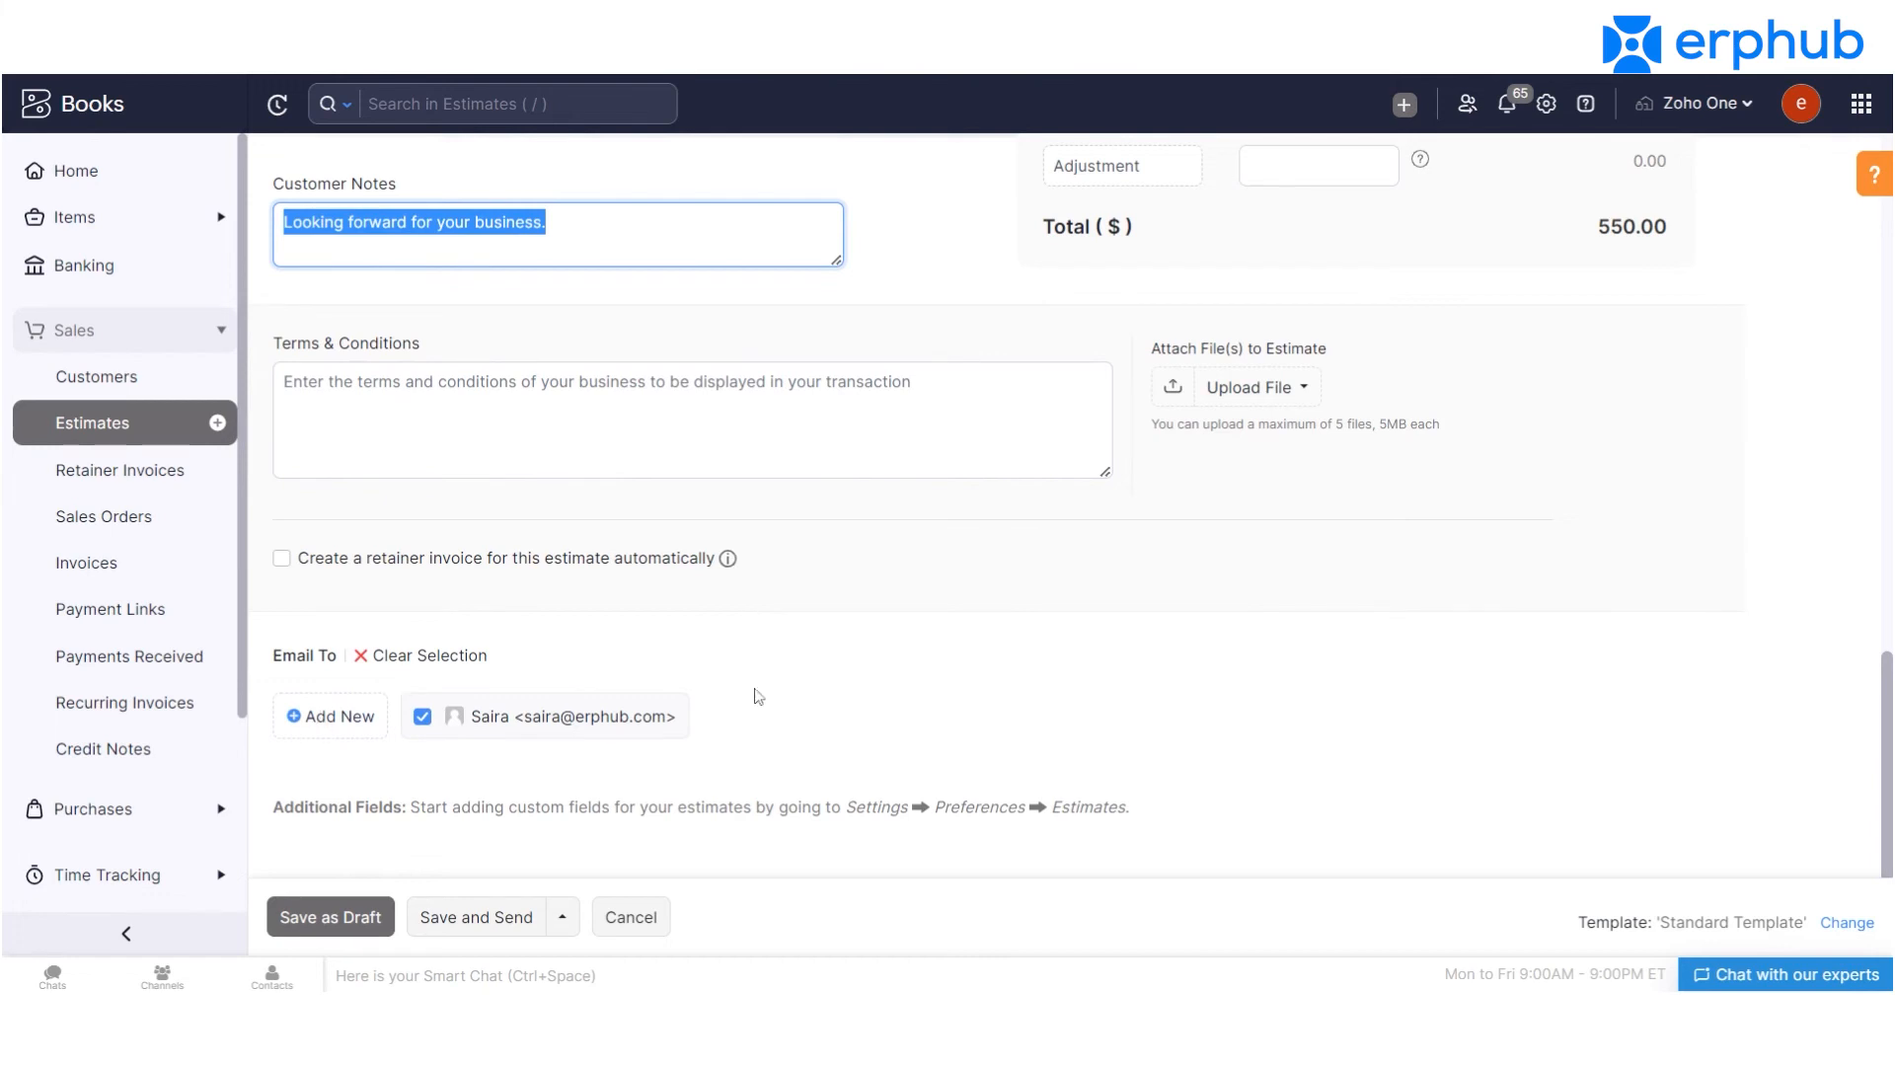
left_click(351, 926)
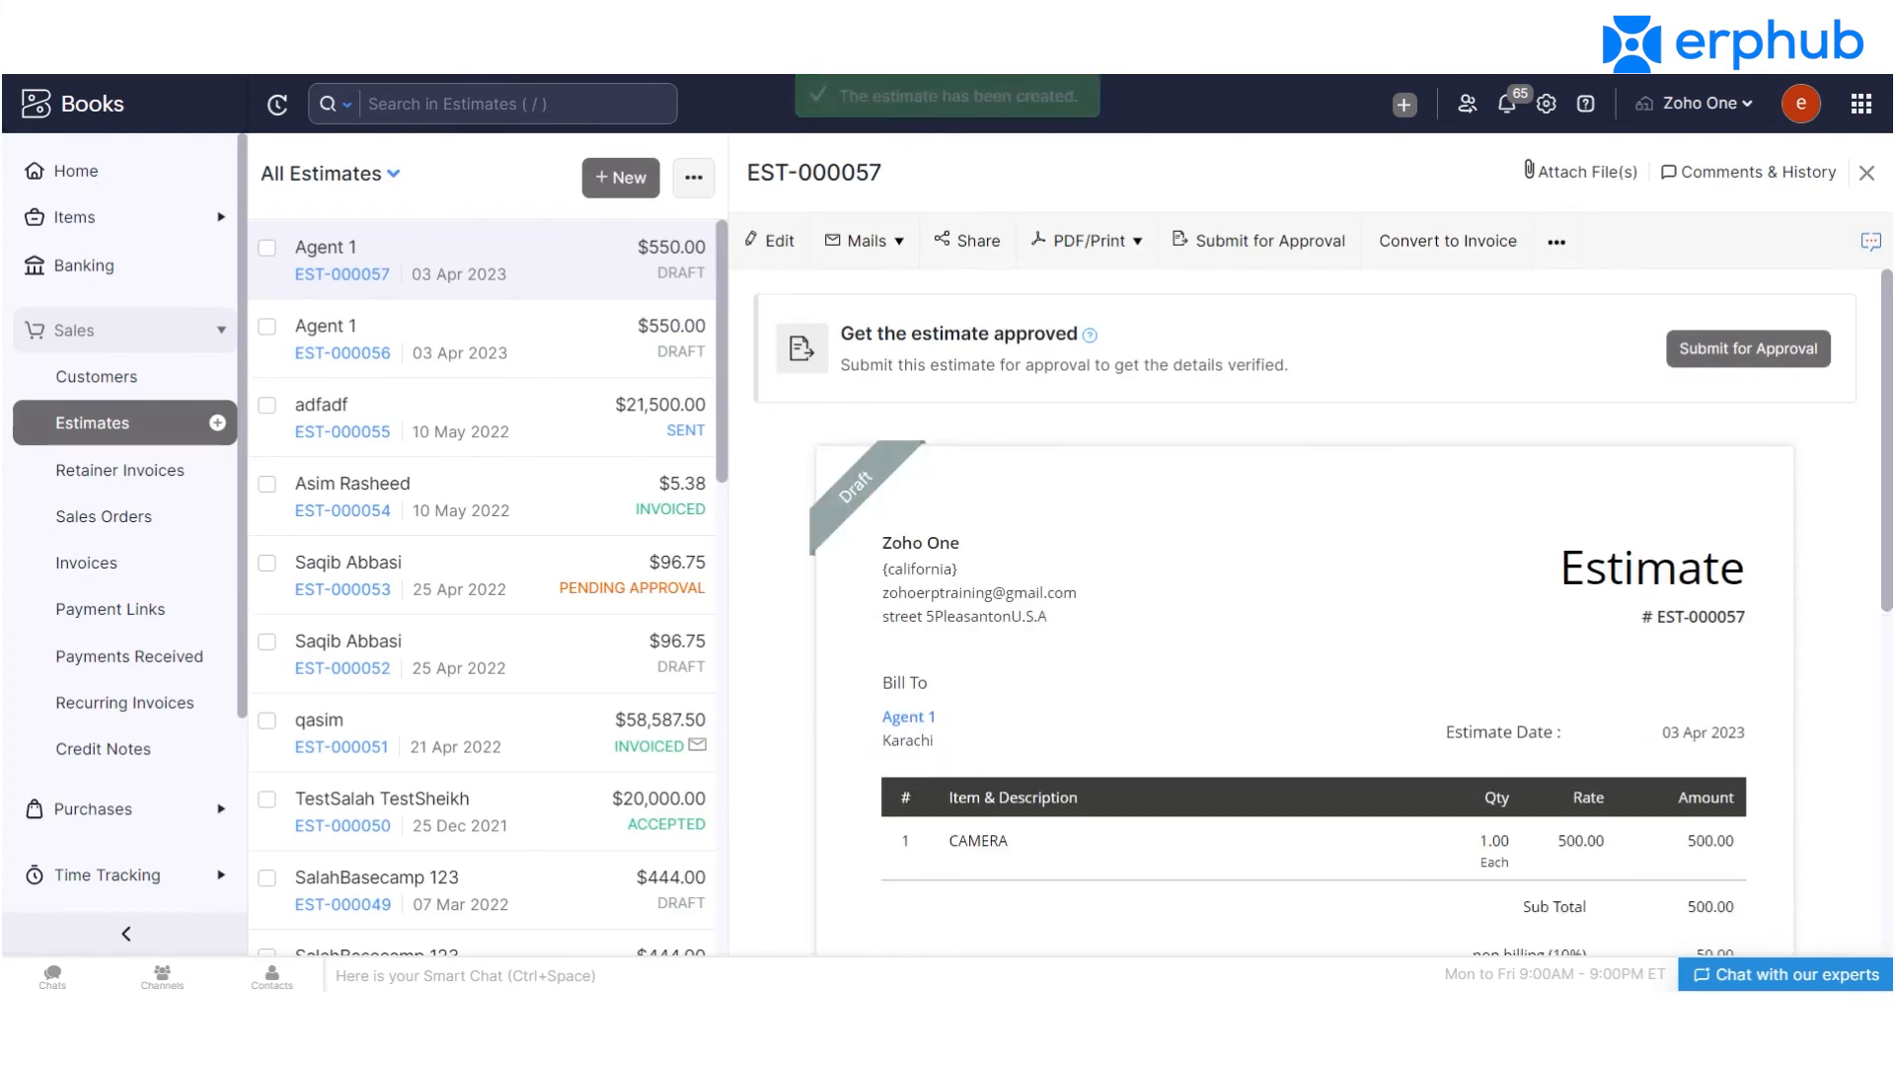
Look over the saved estimate's document, from the company header to the item lines, total and notes.
double_click(1891, 568)
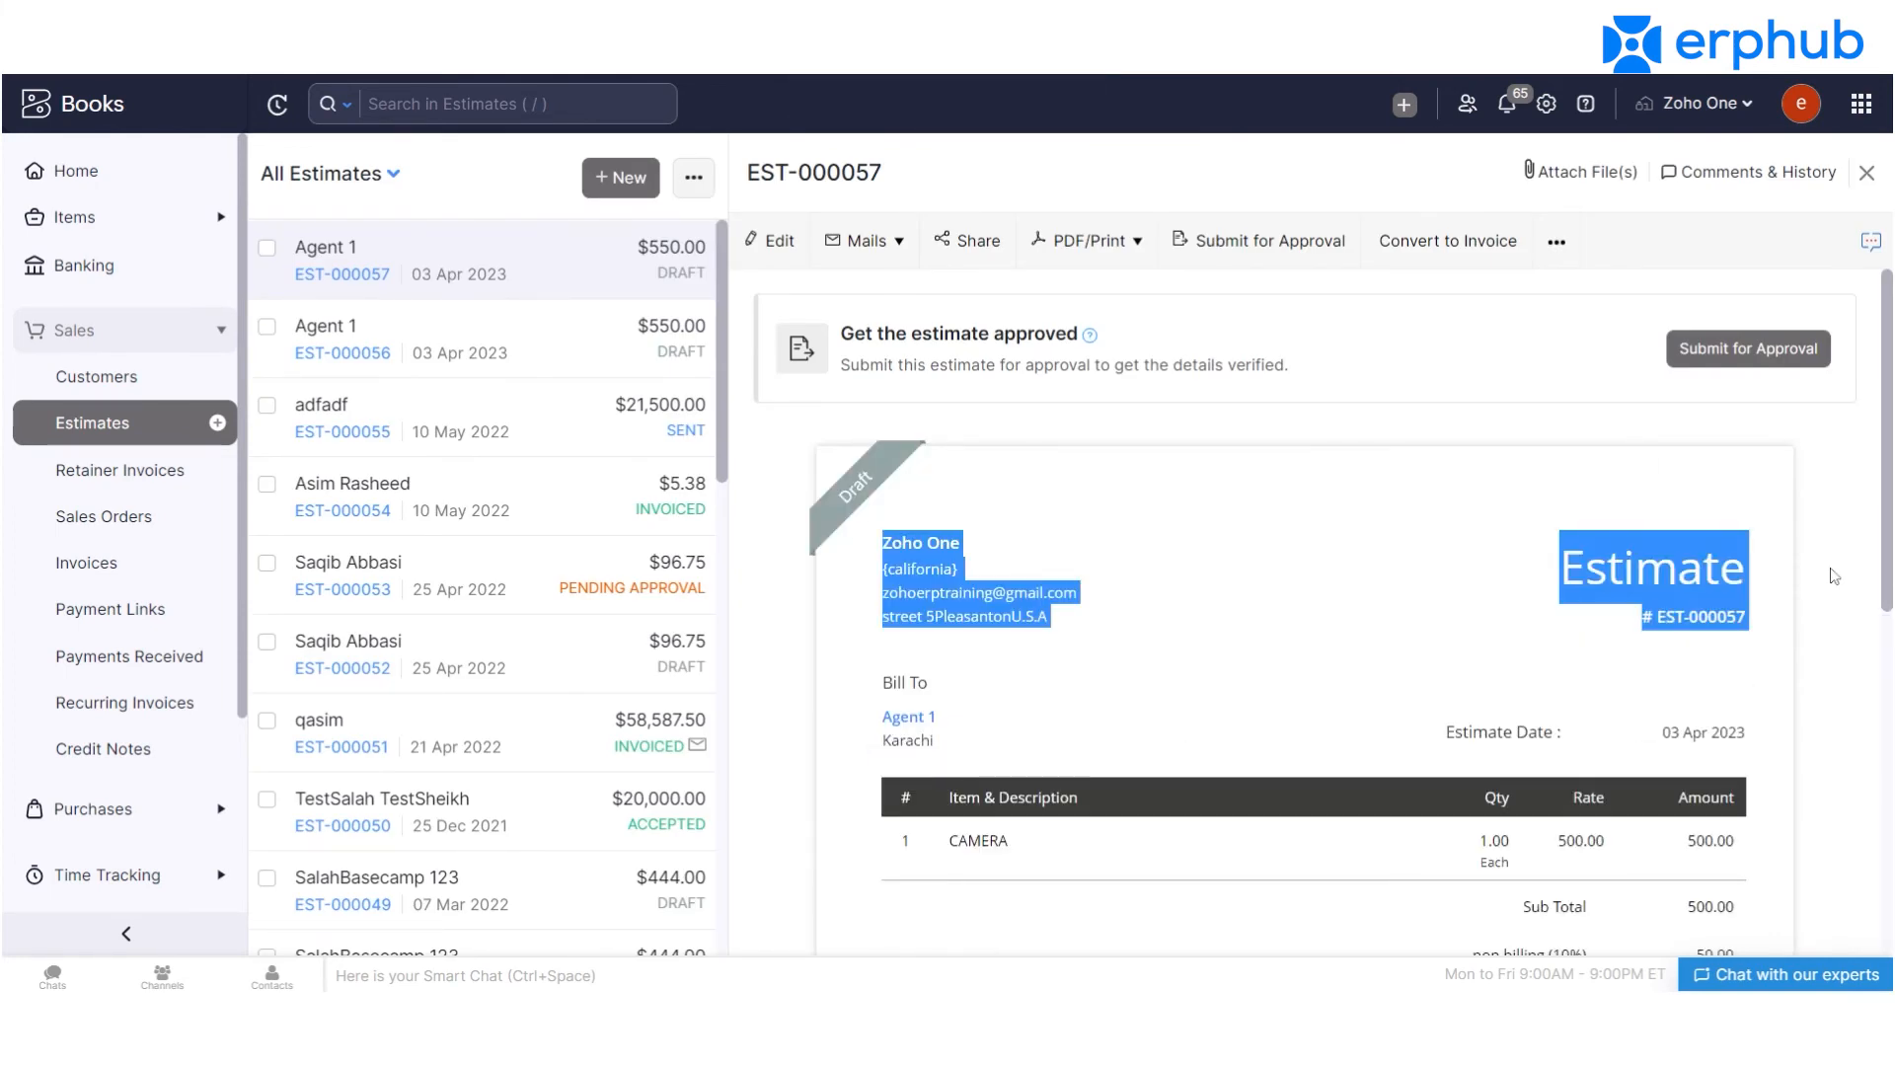
scroll(1892, 567, "down", 2)
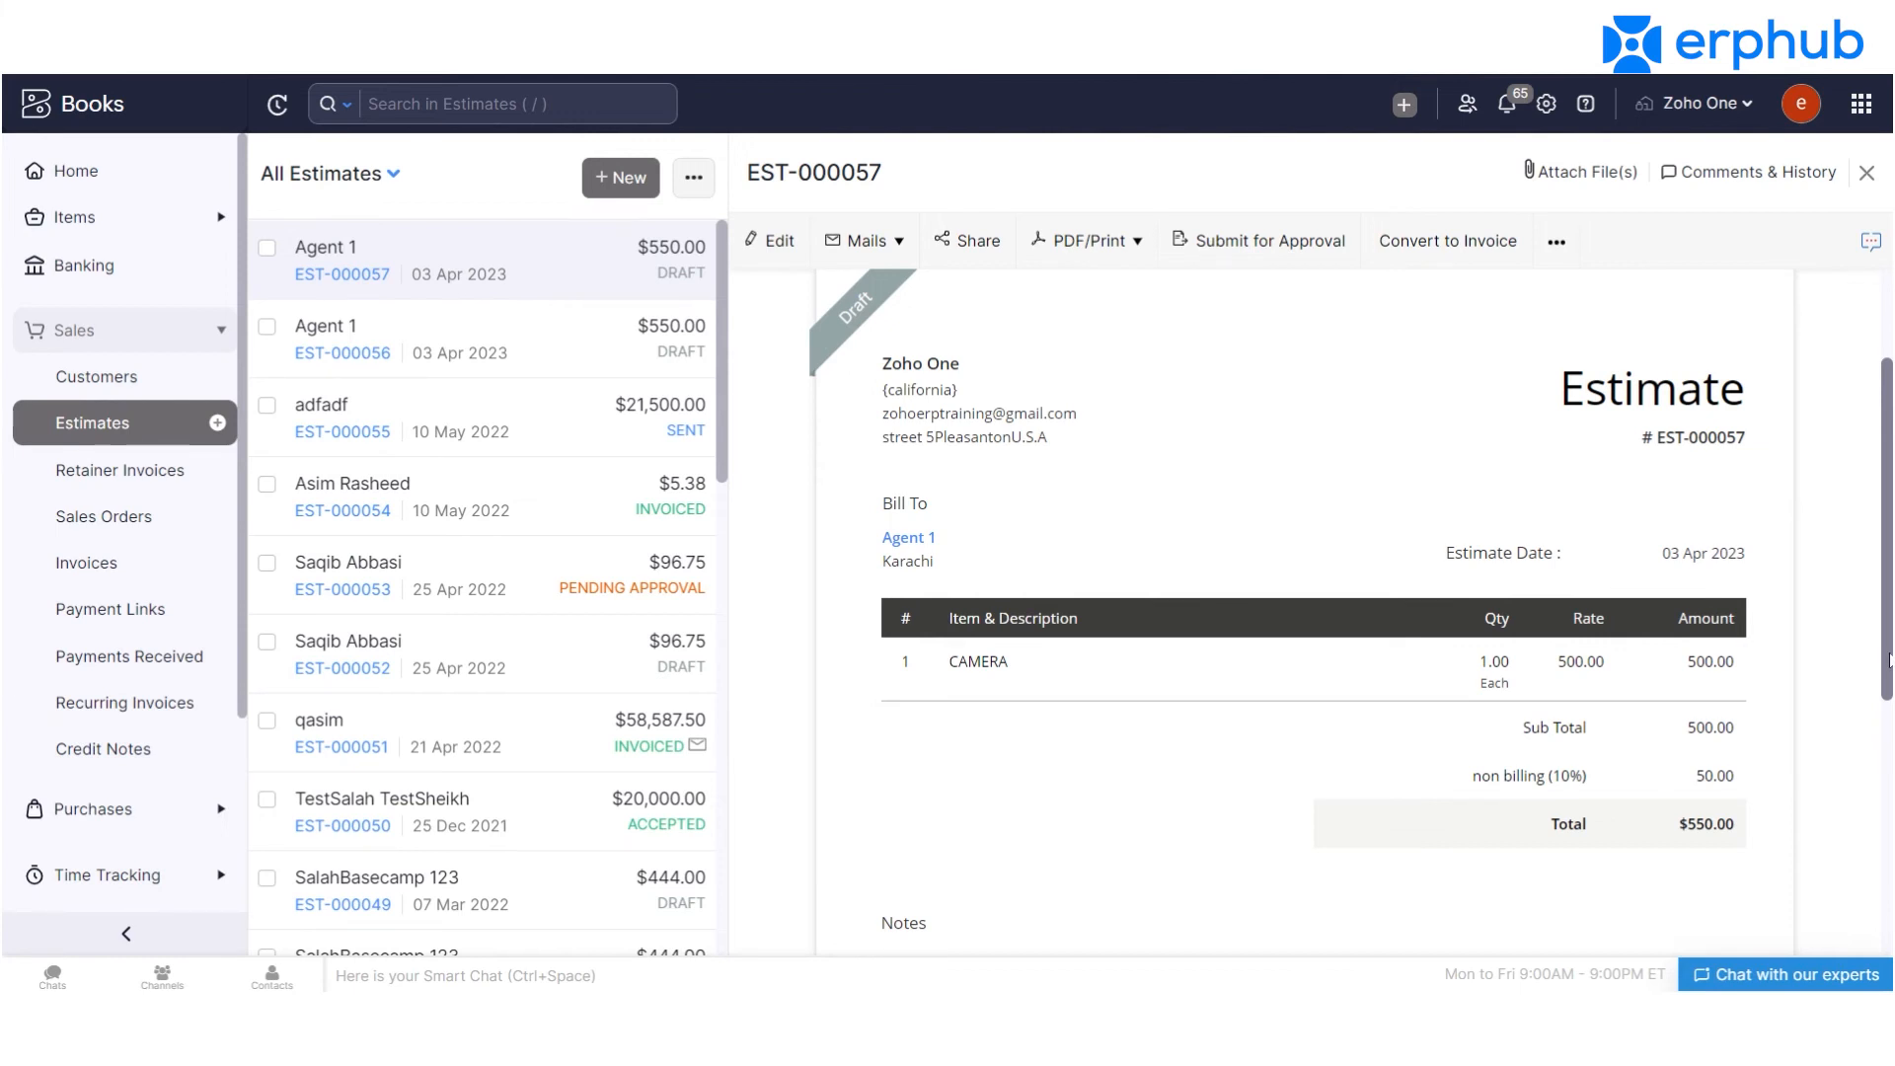
left_click_drag(1889, 662, 1890, 671)
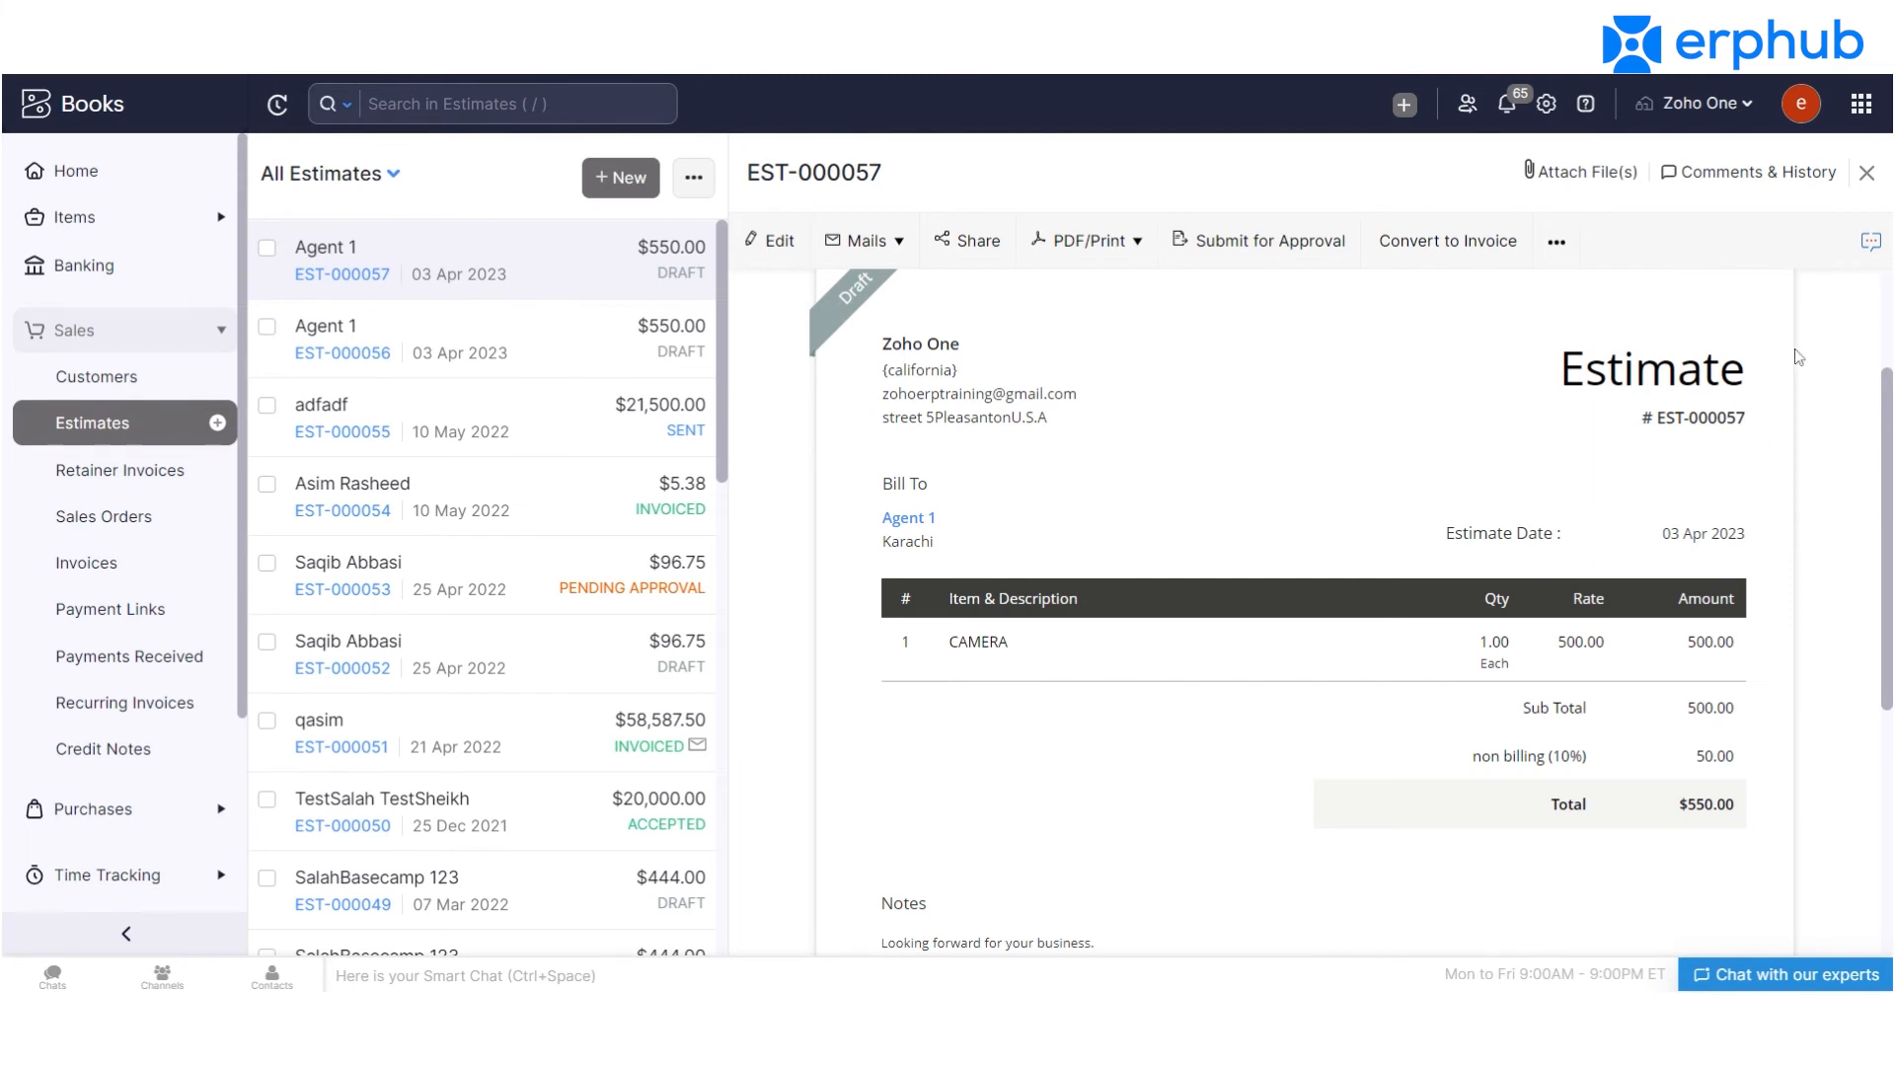
Check the additional actions for the draft estimate and submit the estimate for approval, confirming the submission.
left_click(1308, 244)
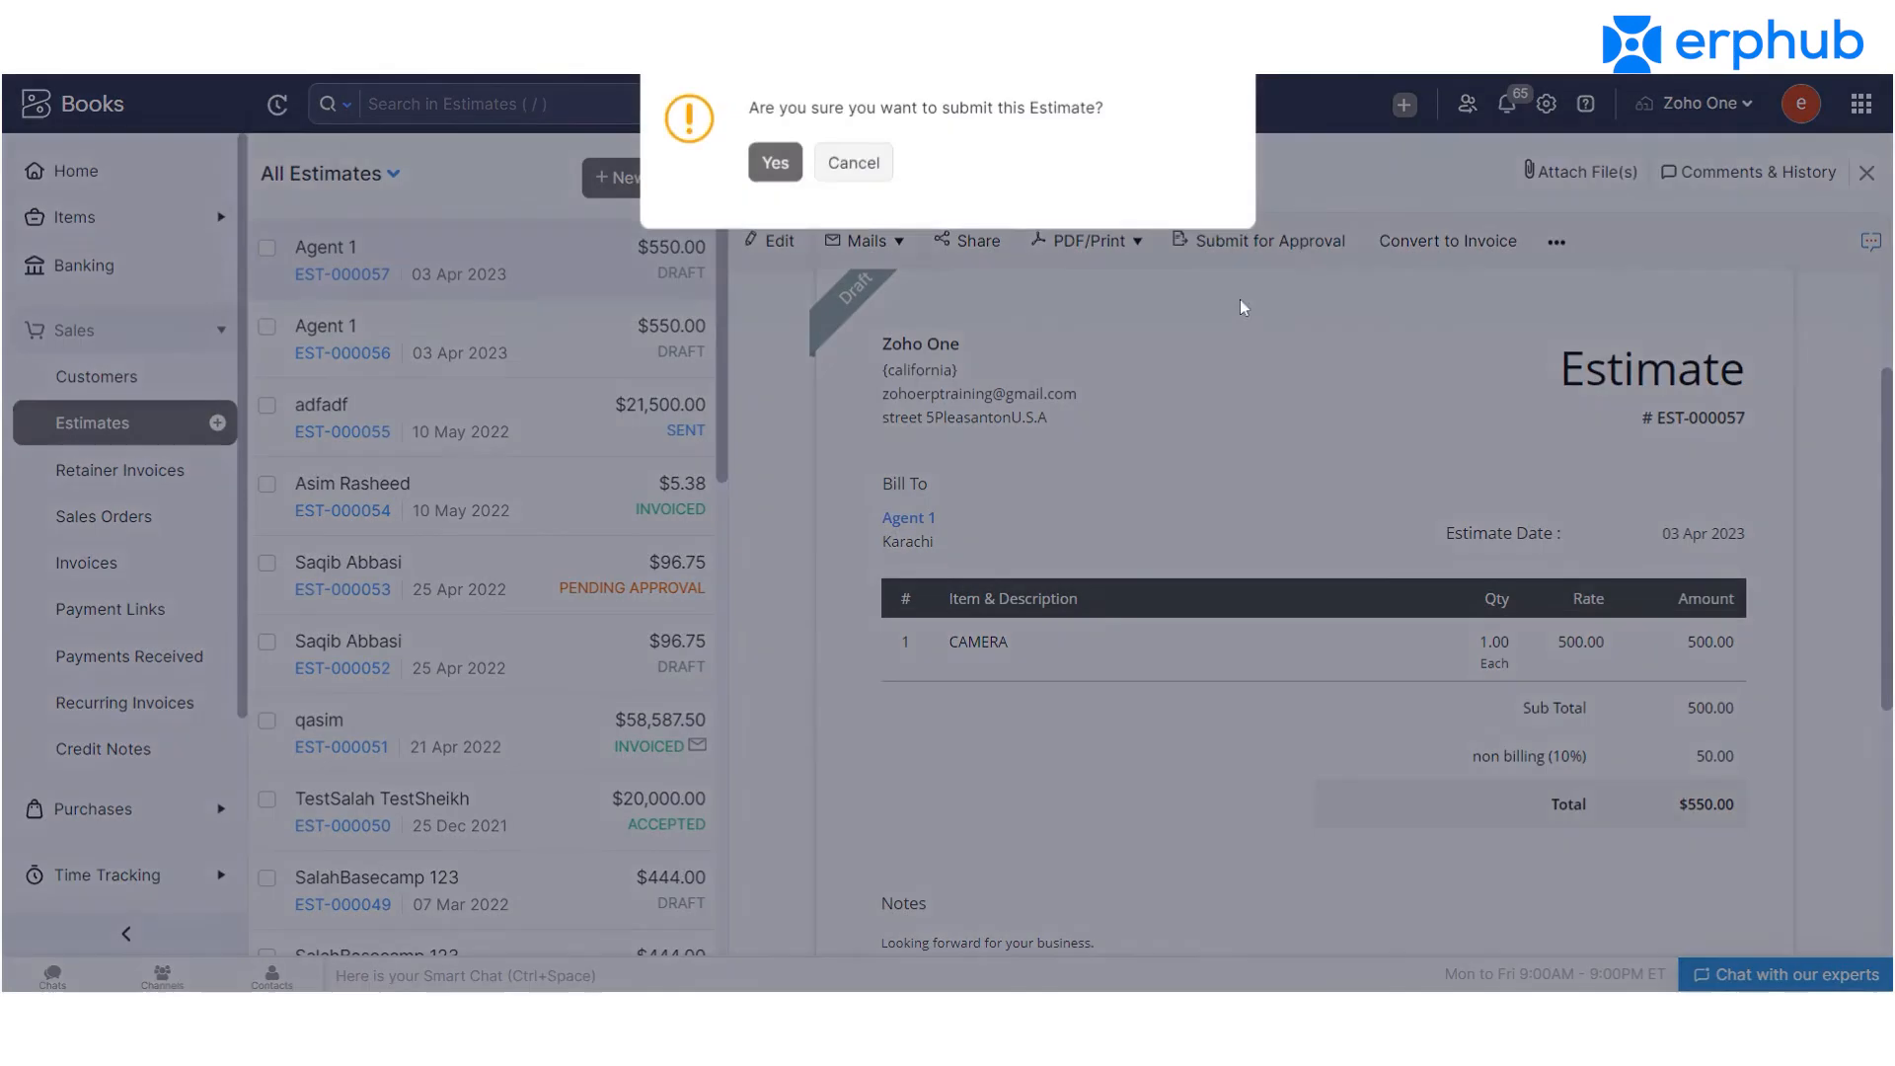
left_click(839, 176)
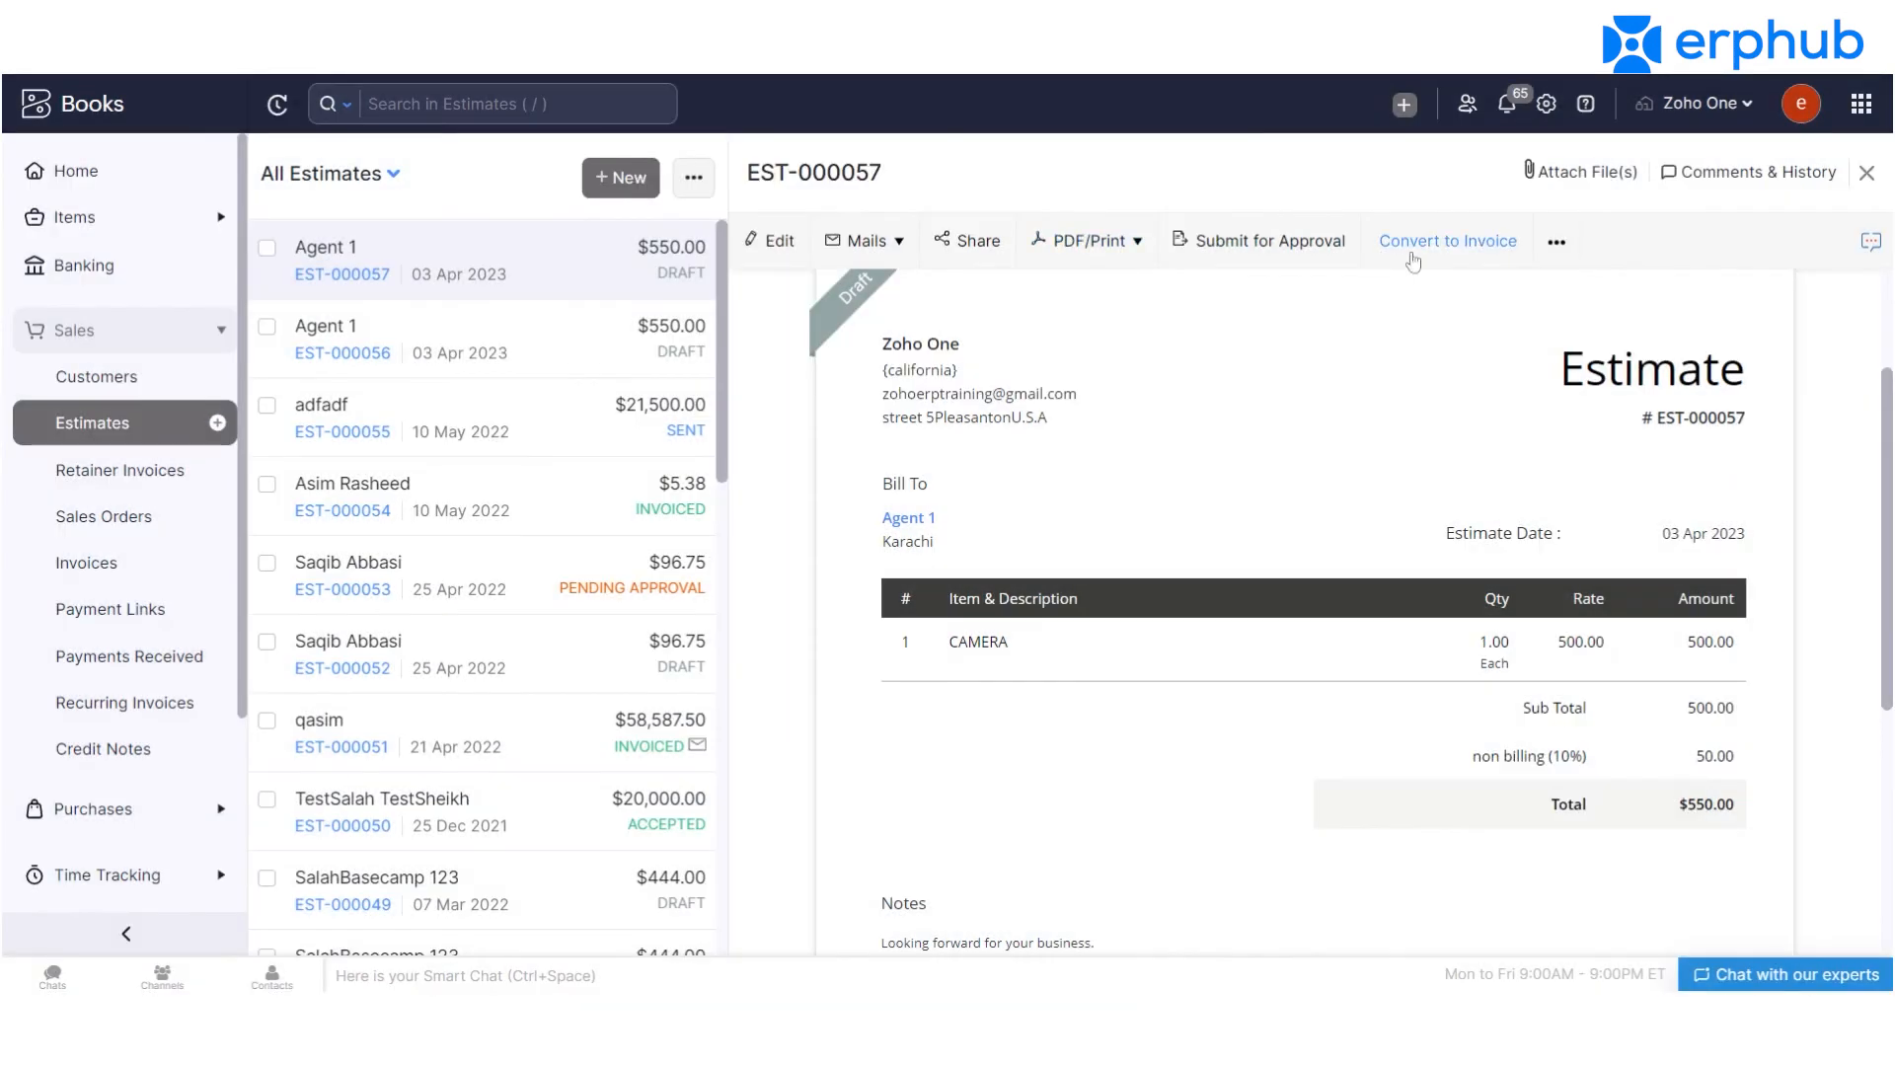
left_click(1557, 242)
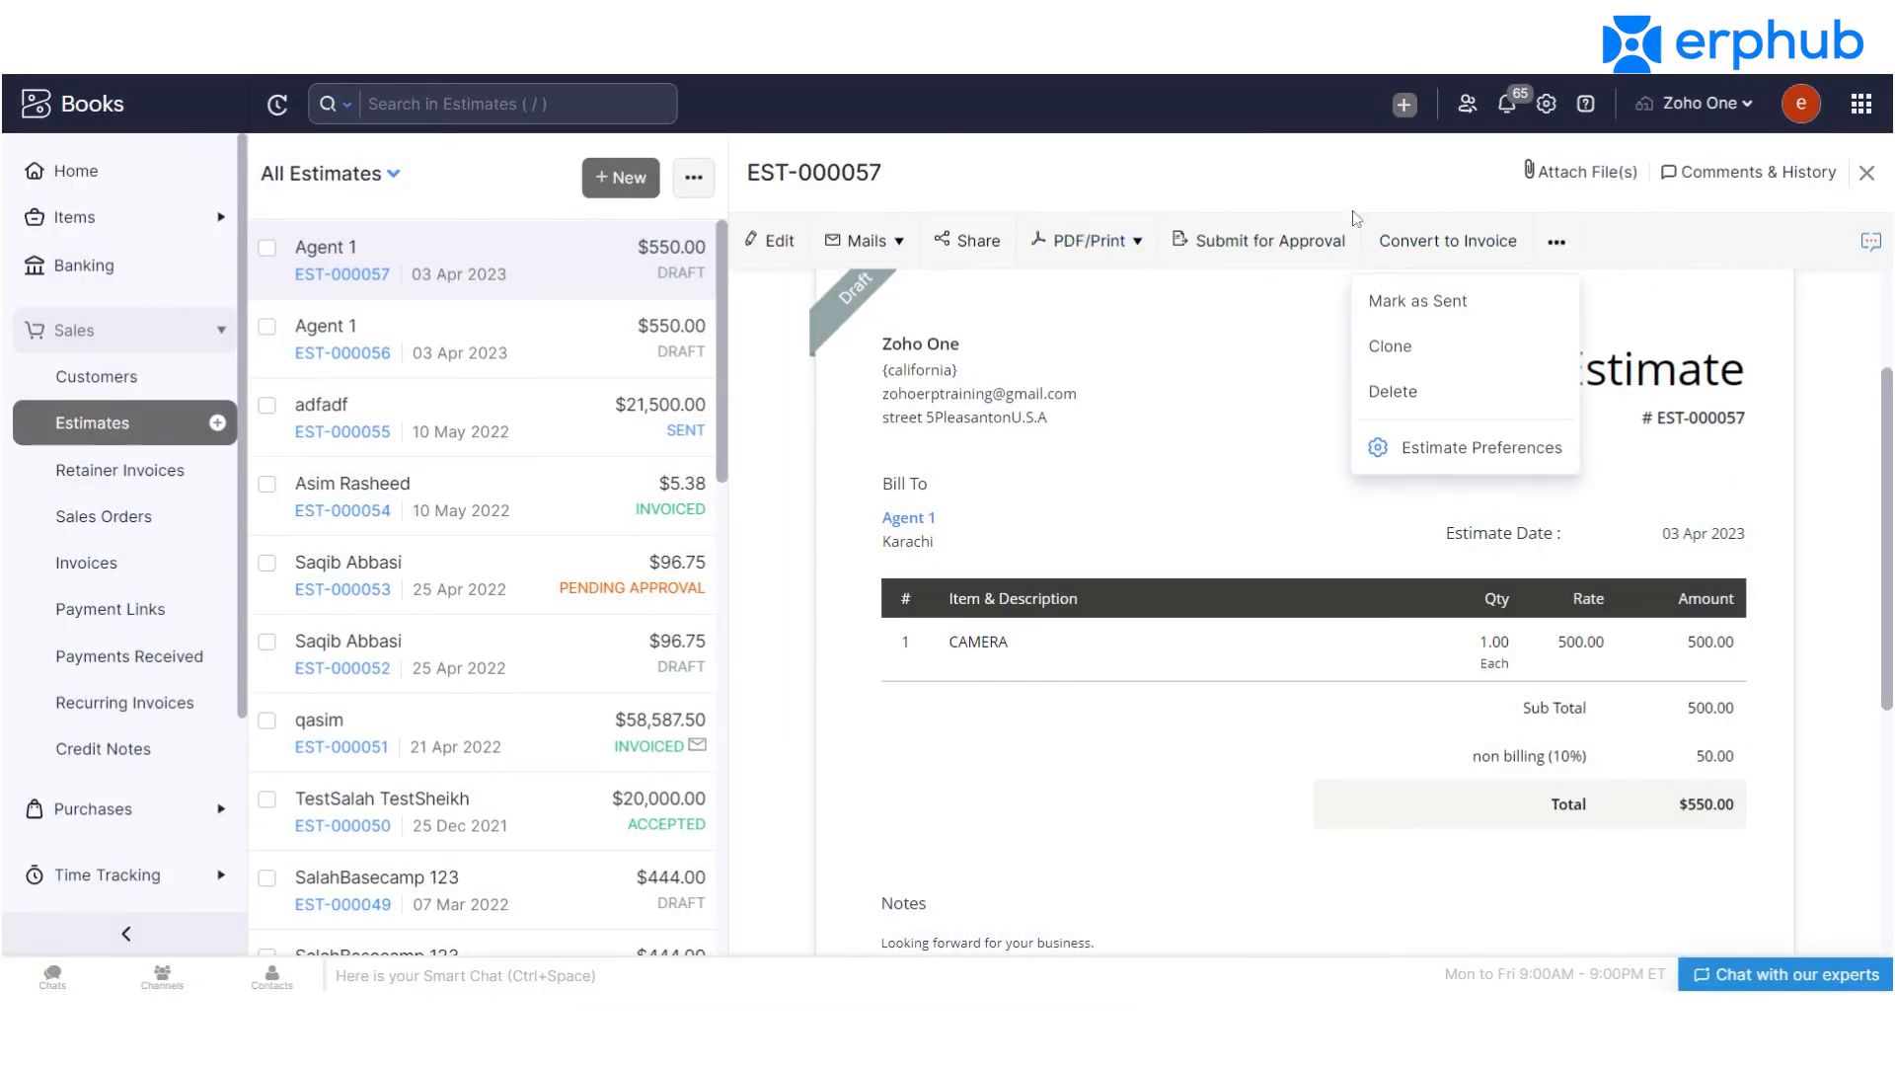
left_click(1224, 241)
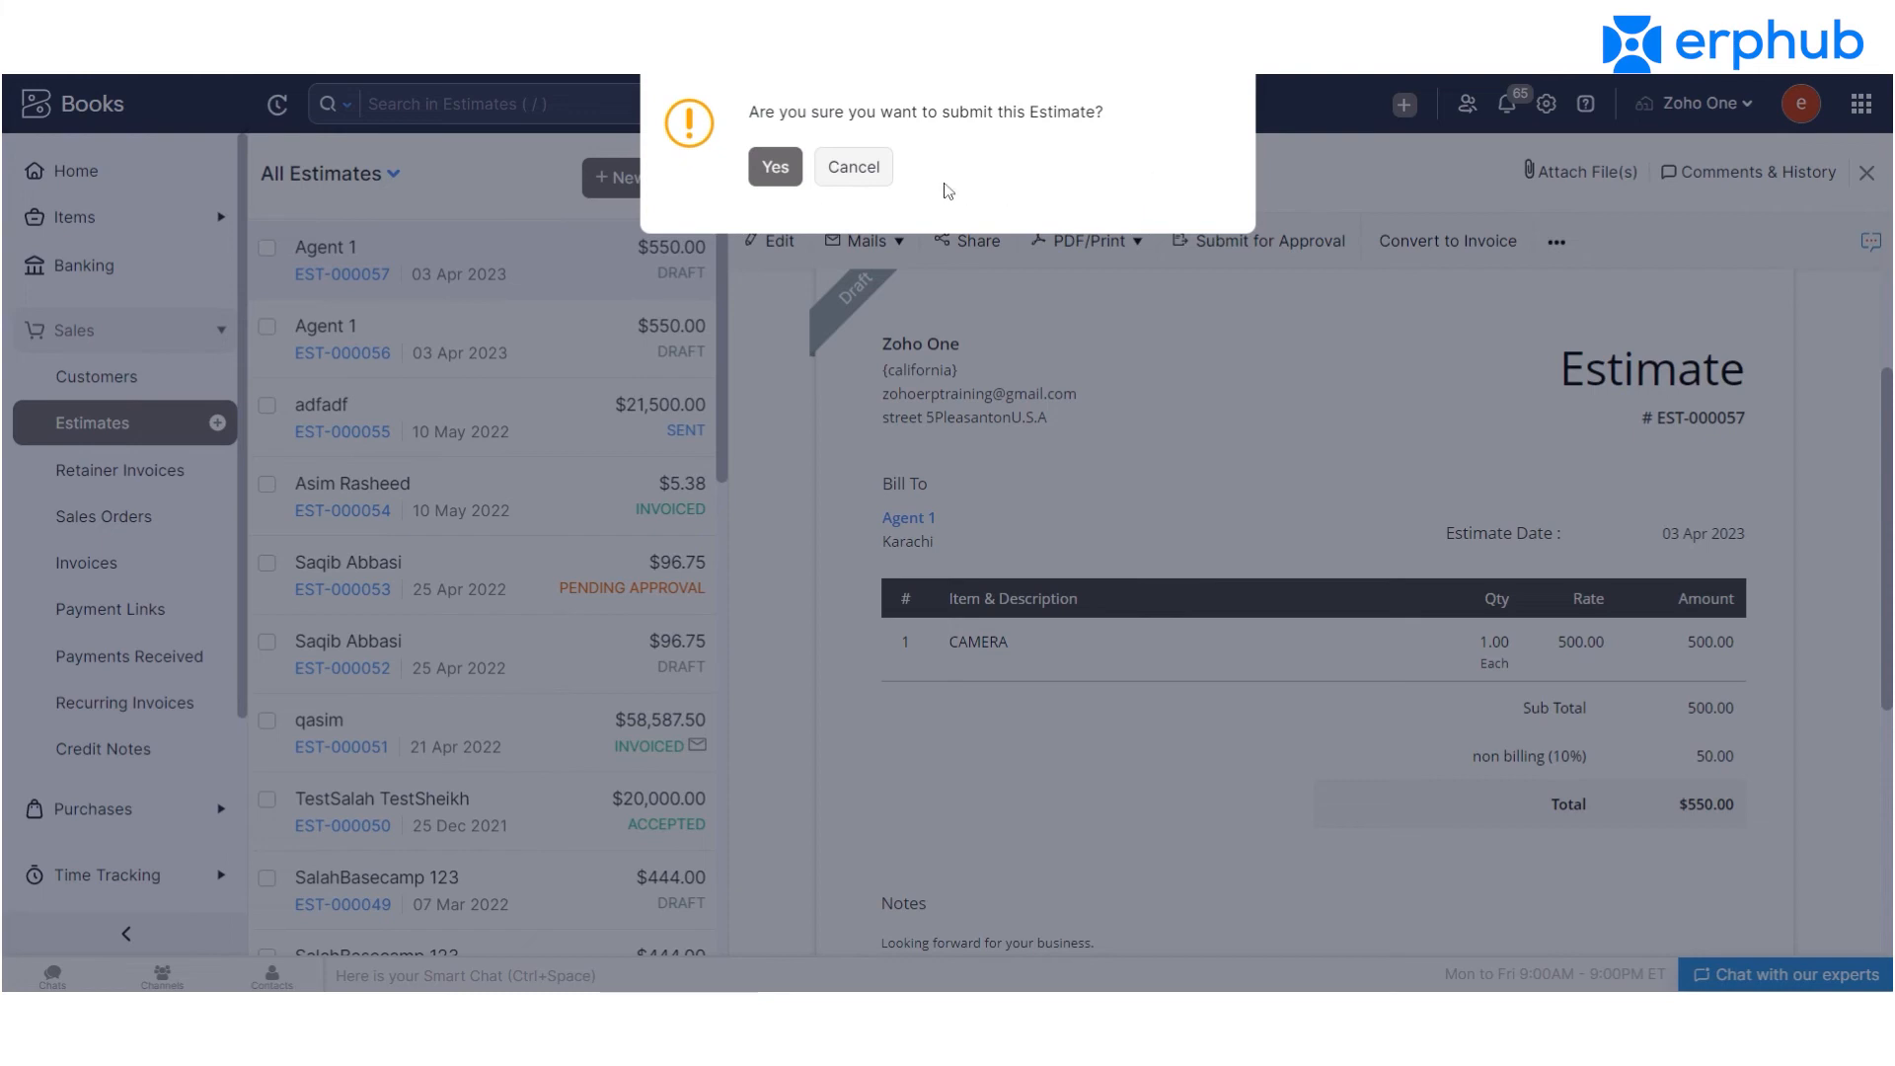
left_click(782, 178)
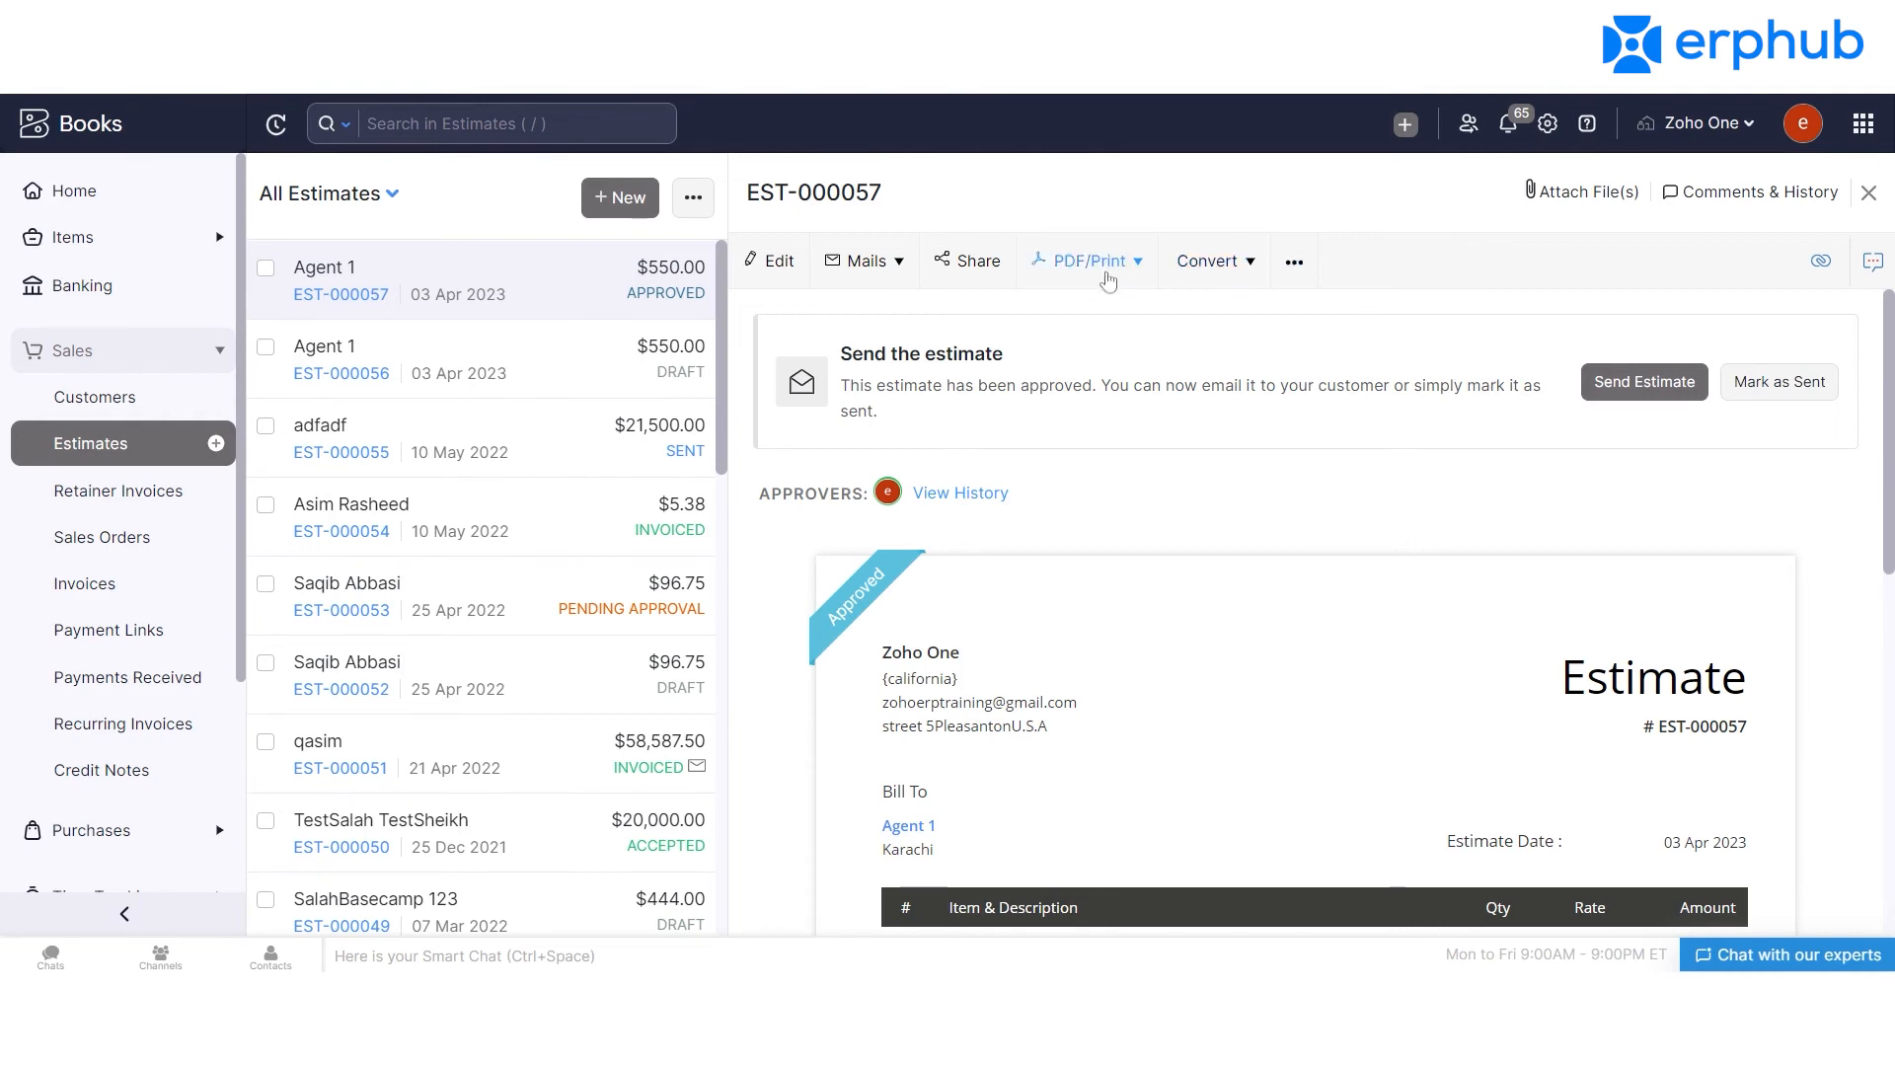
Convert the approved estimate to an invoice and dismiss the introduction to quick preferences access.
left_click(1212, 261)
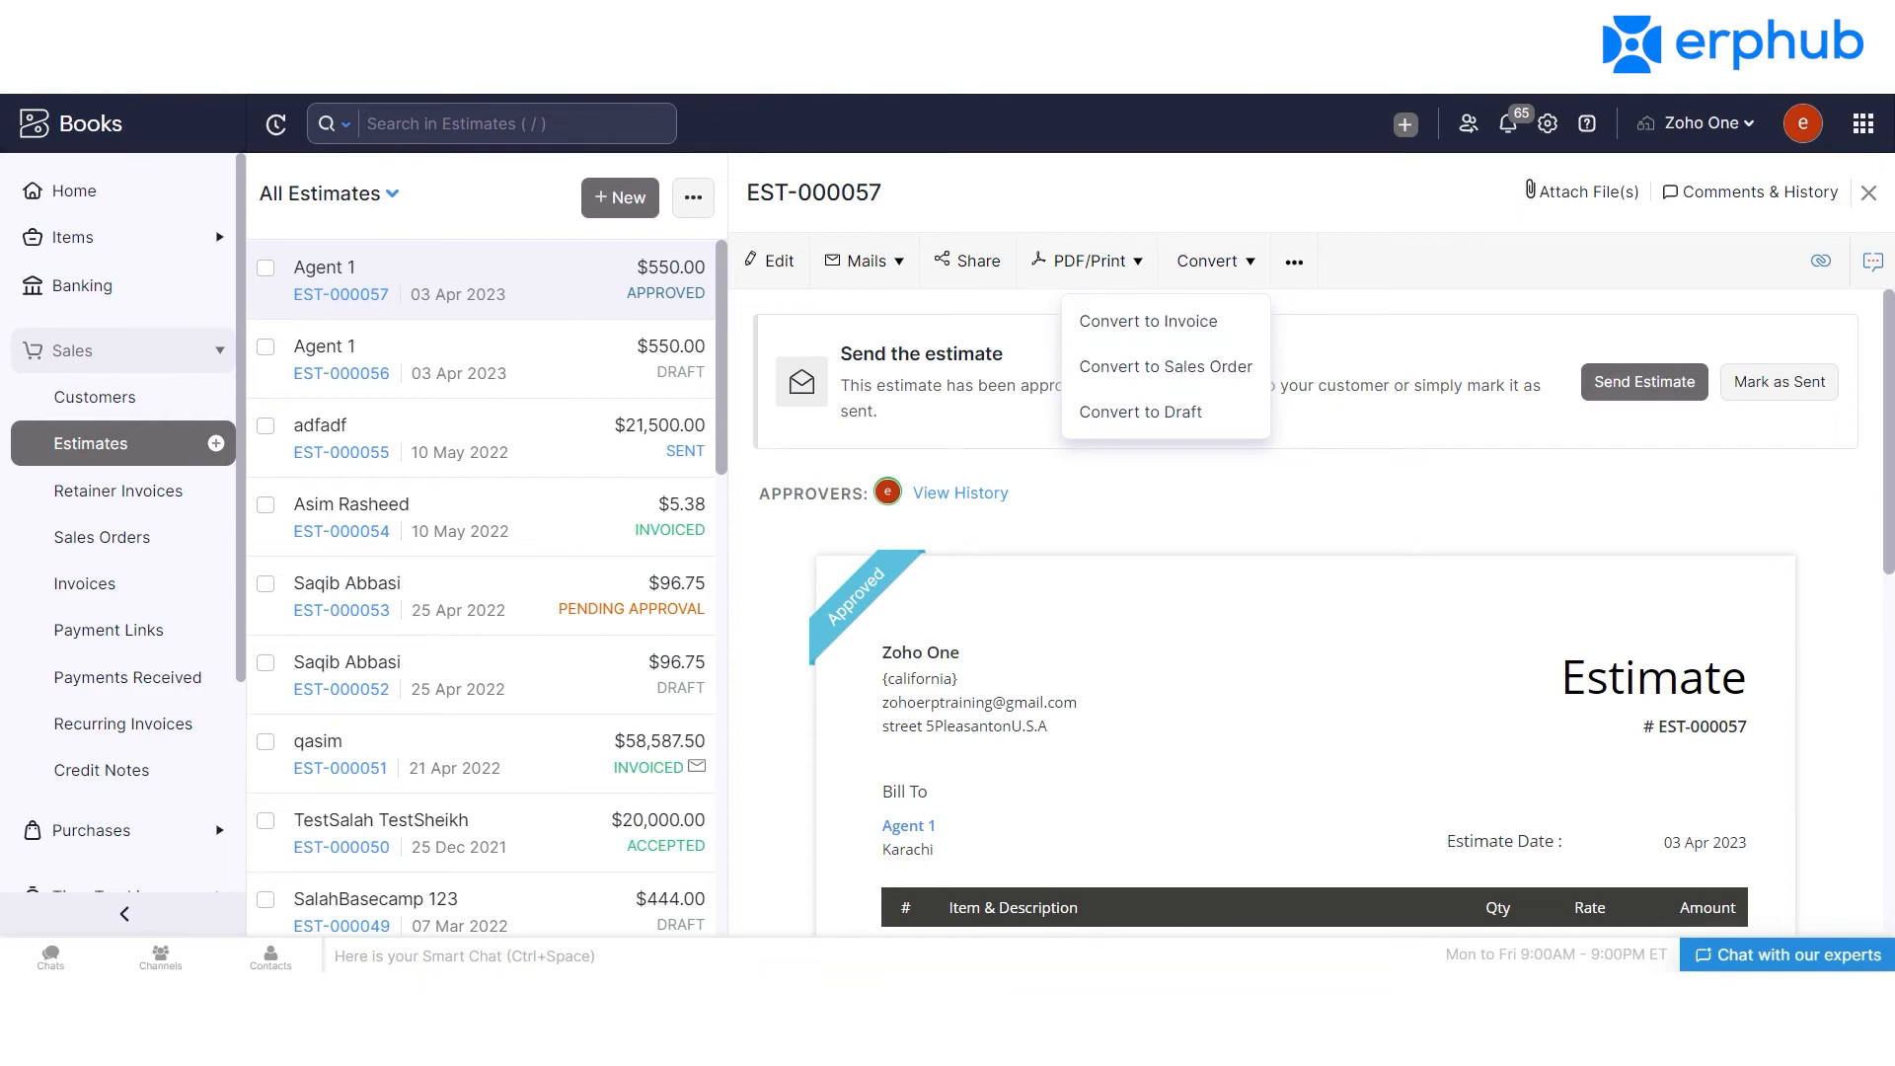
left_click(1230, 337)
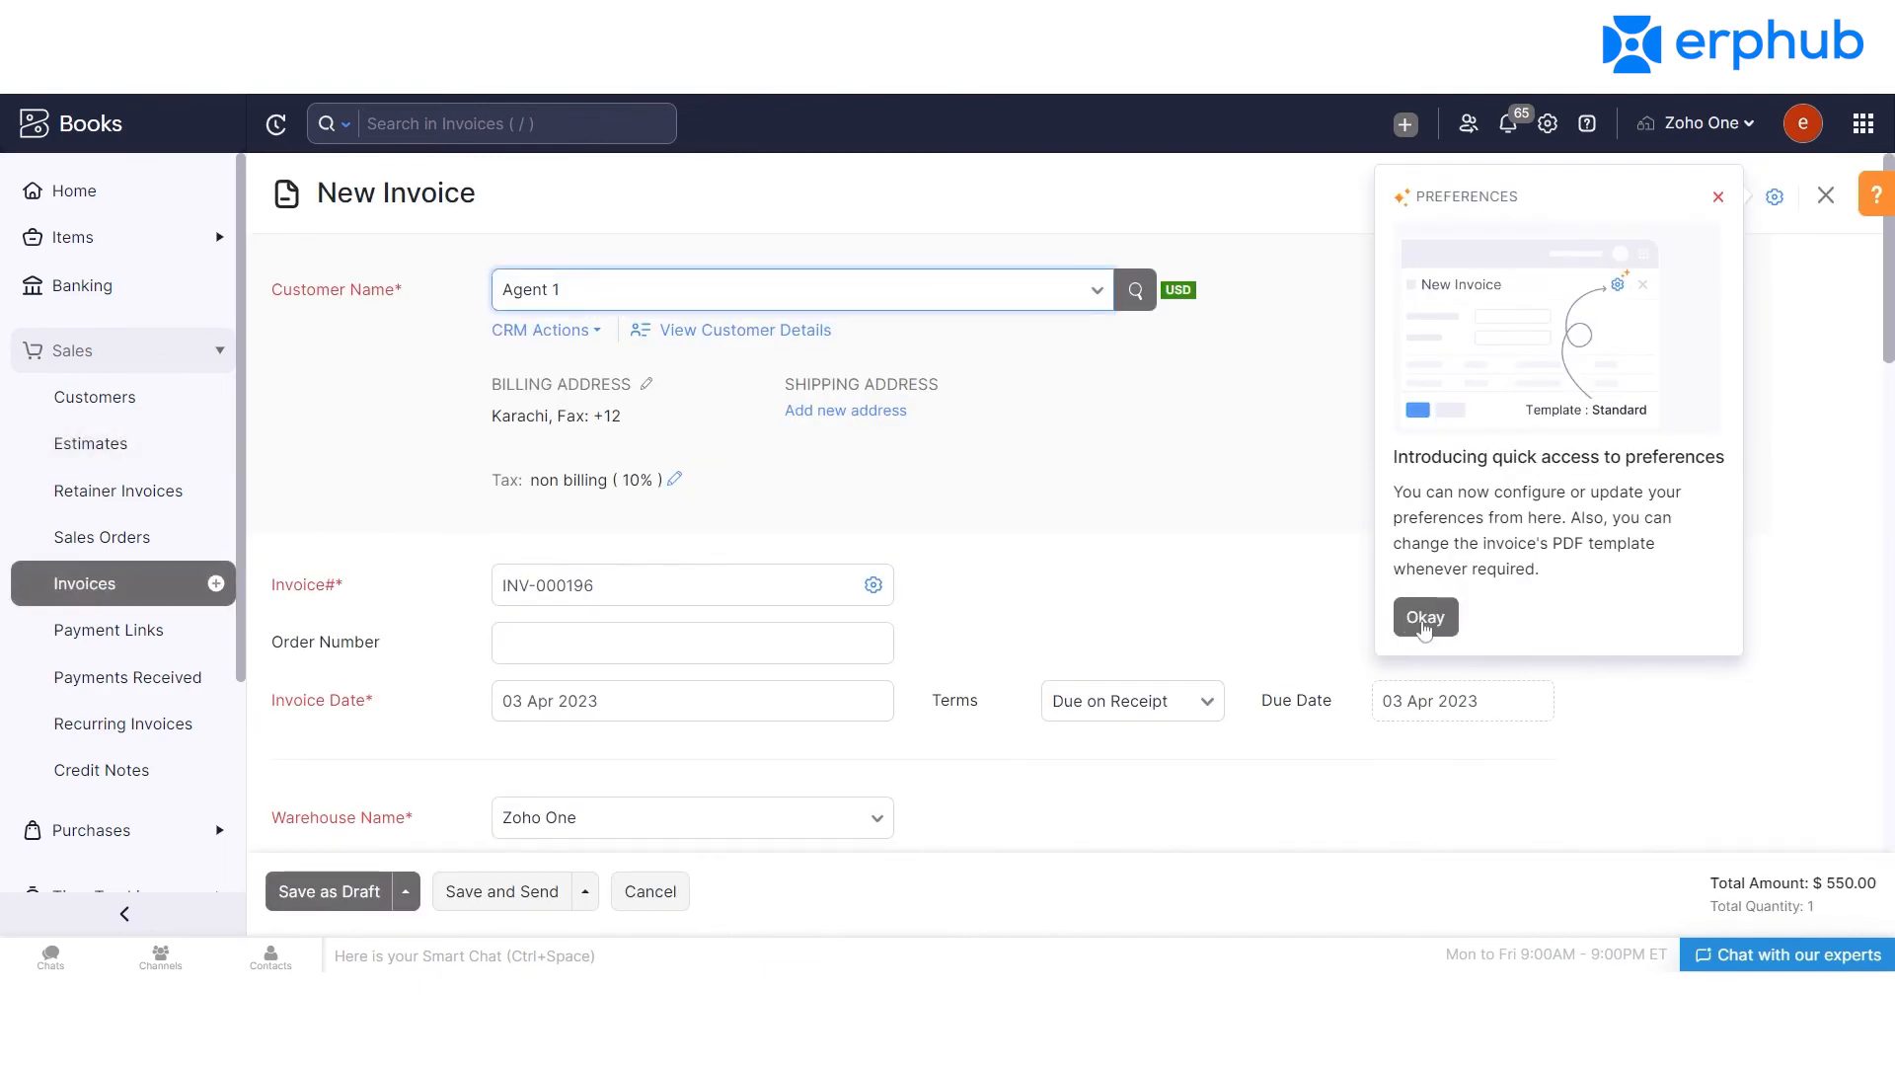
left_click(1425, 618)
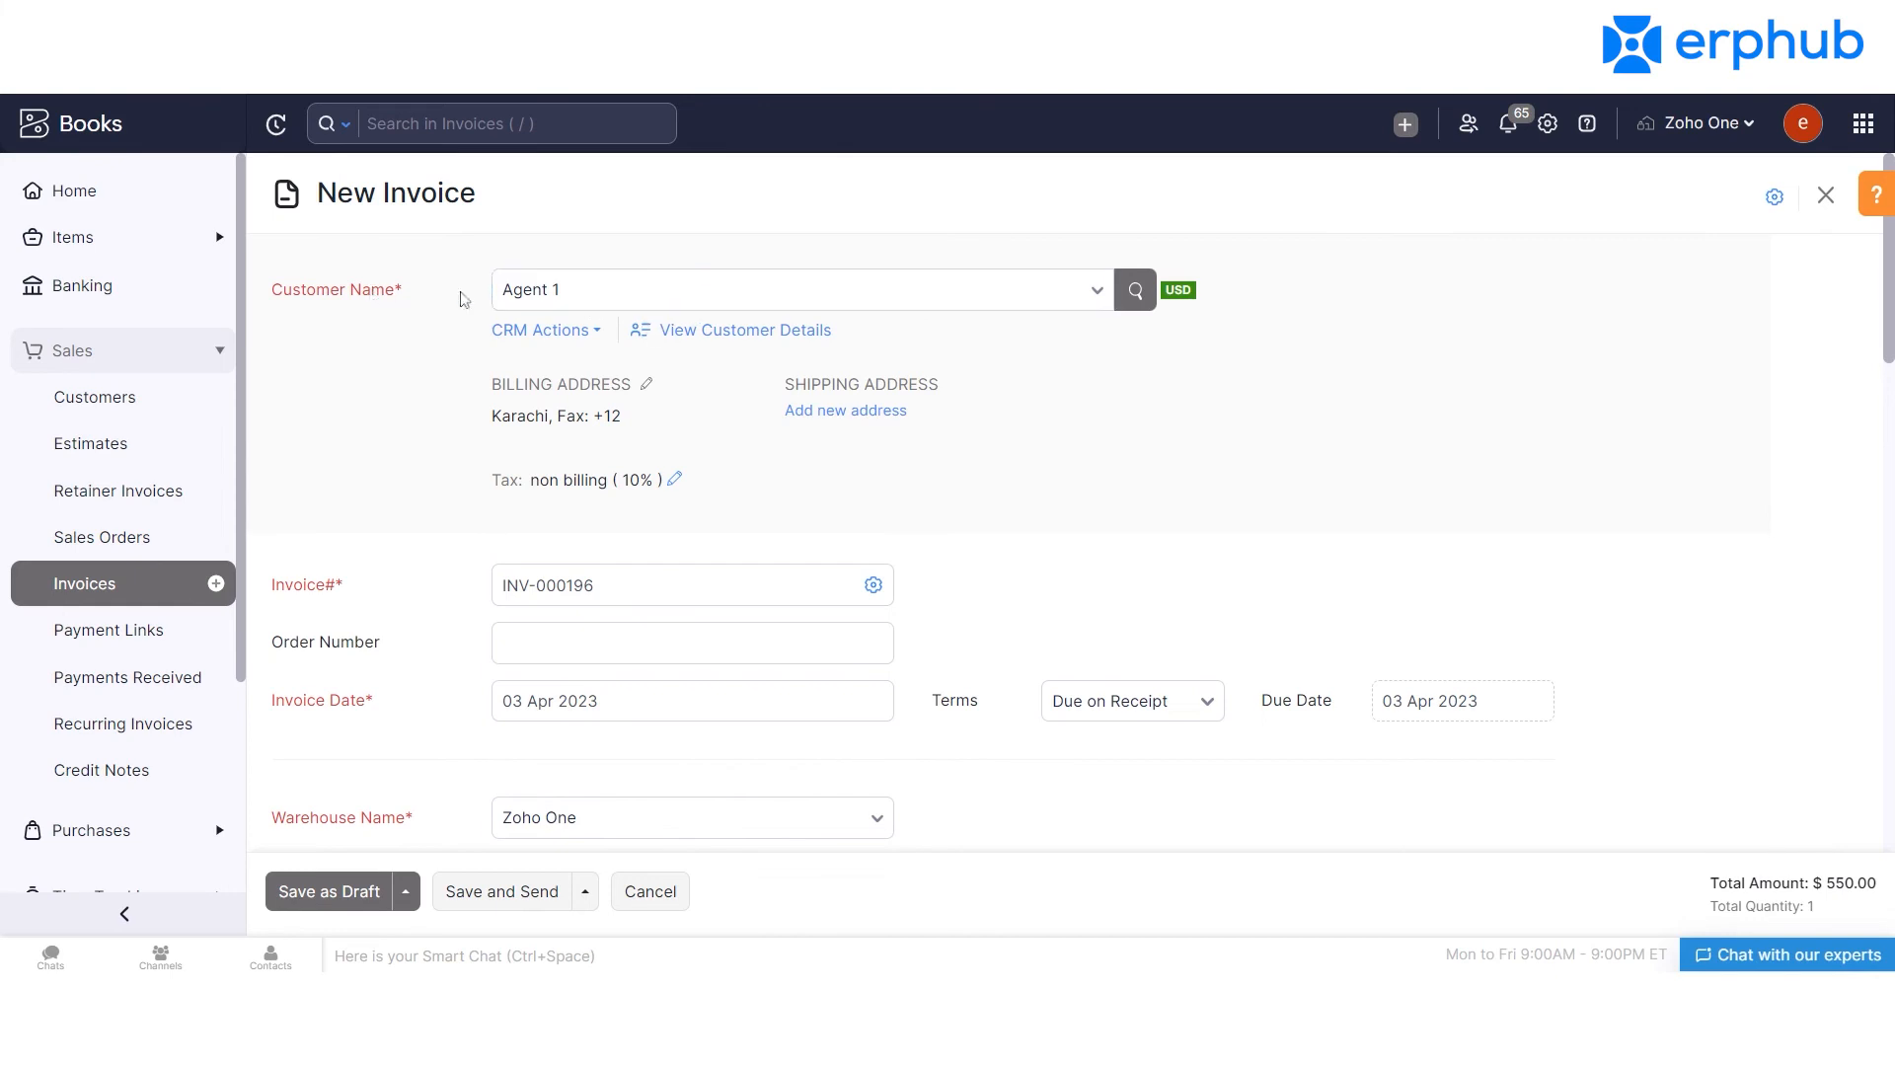
Examine the new invoice's order number, dates, item line, totals, notes, terms, attachments, payment gateway and e-mail recipient sections.
scroll(1516, 329, "down", 2)
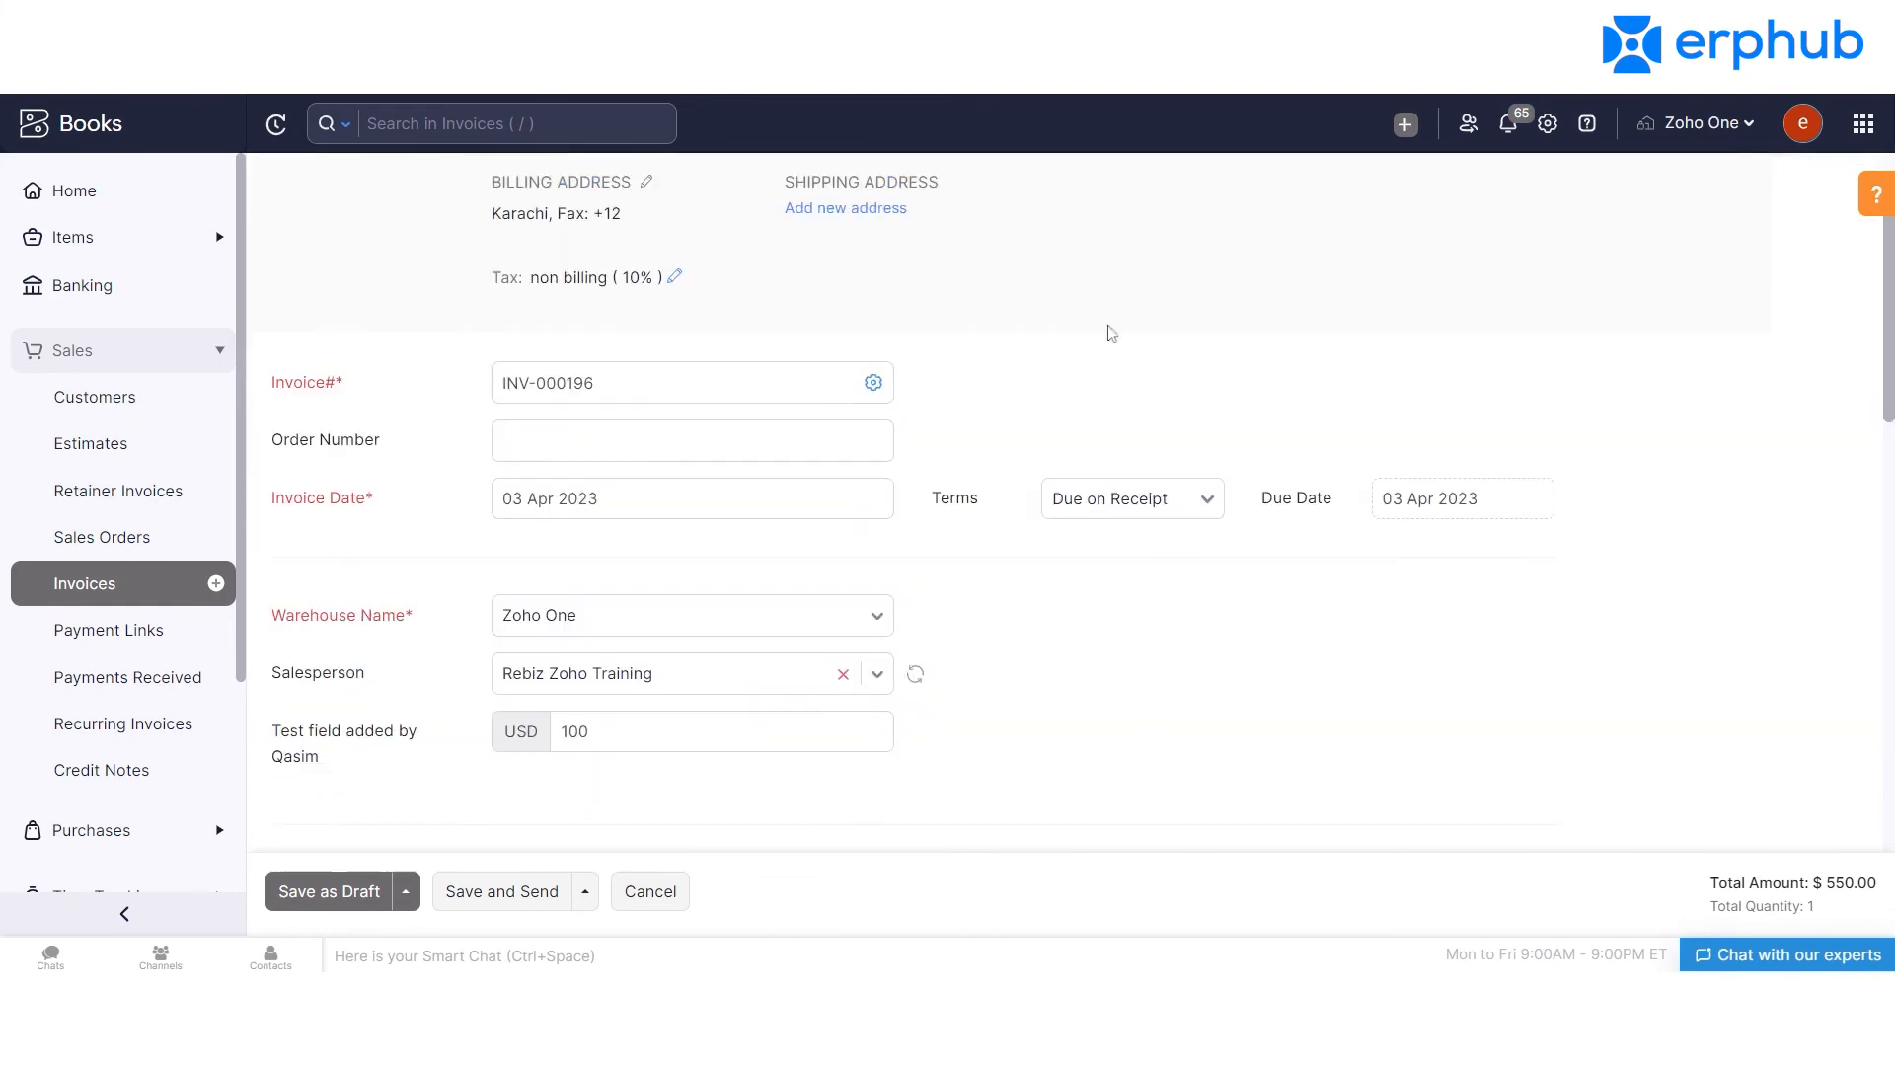
left_click(529, 440)
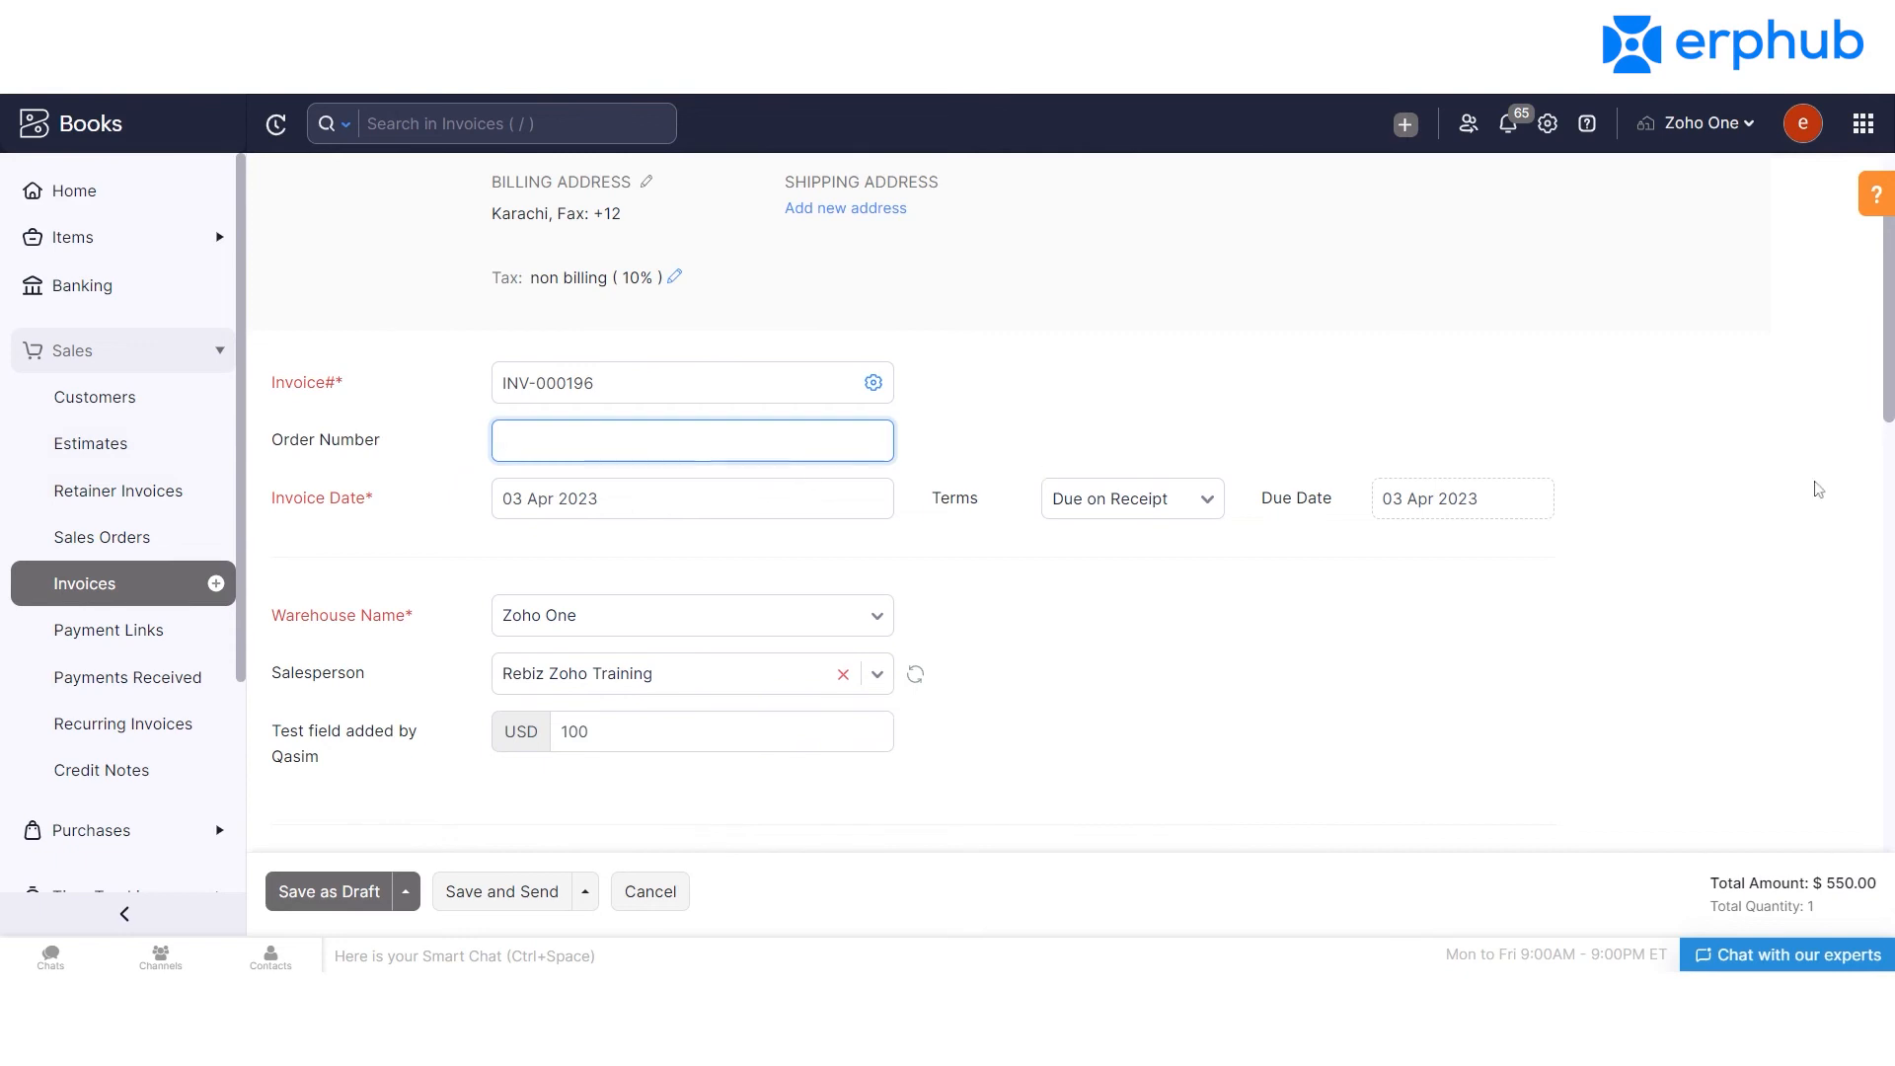
scroll(1073, 501, "down", 2)
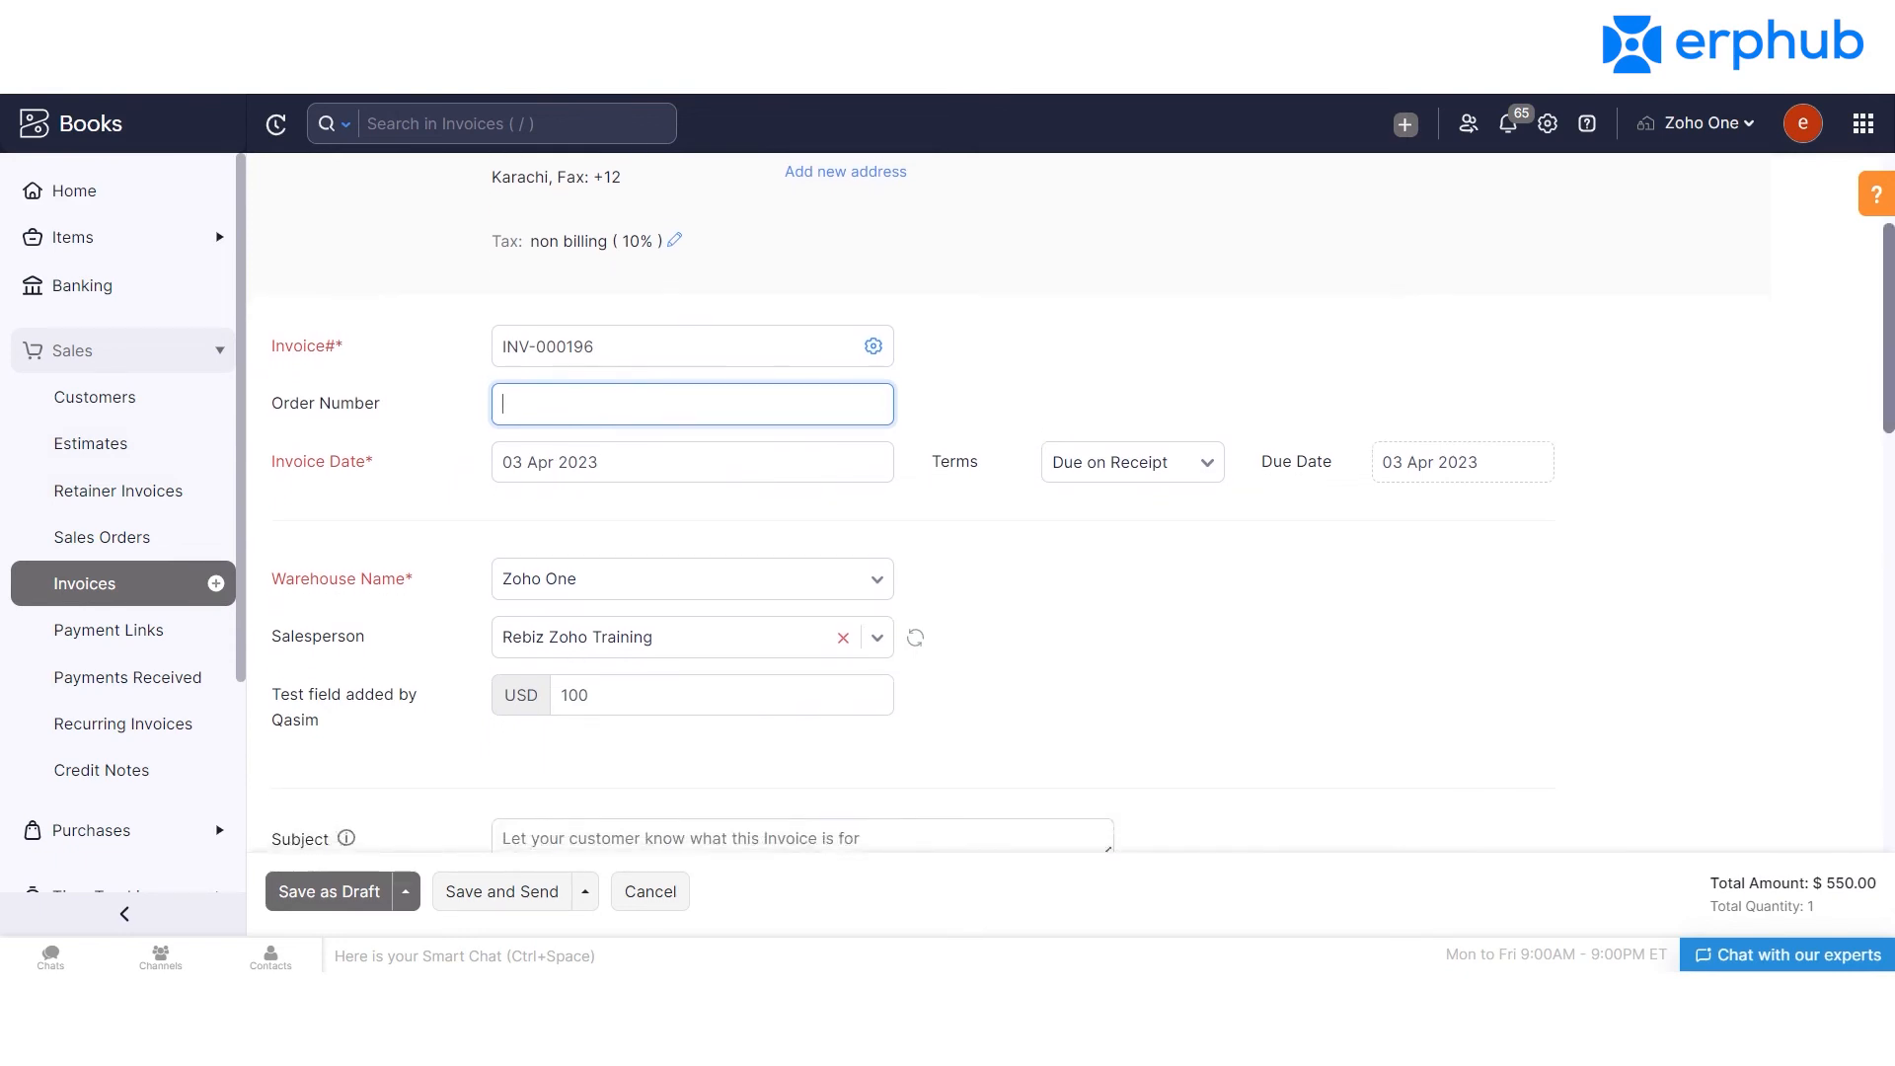
scroll(512, 432, "down", 6)
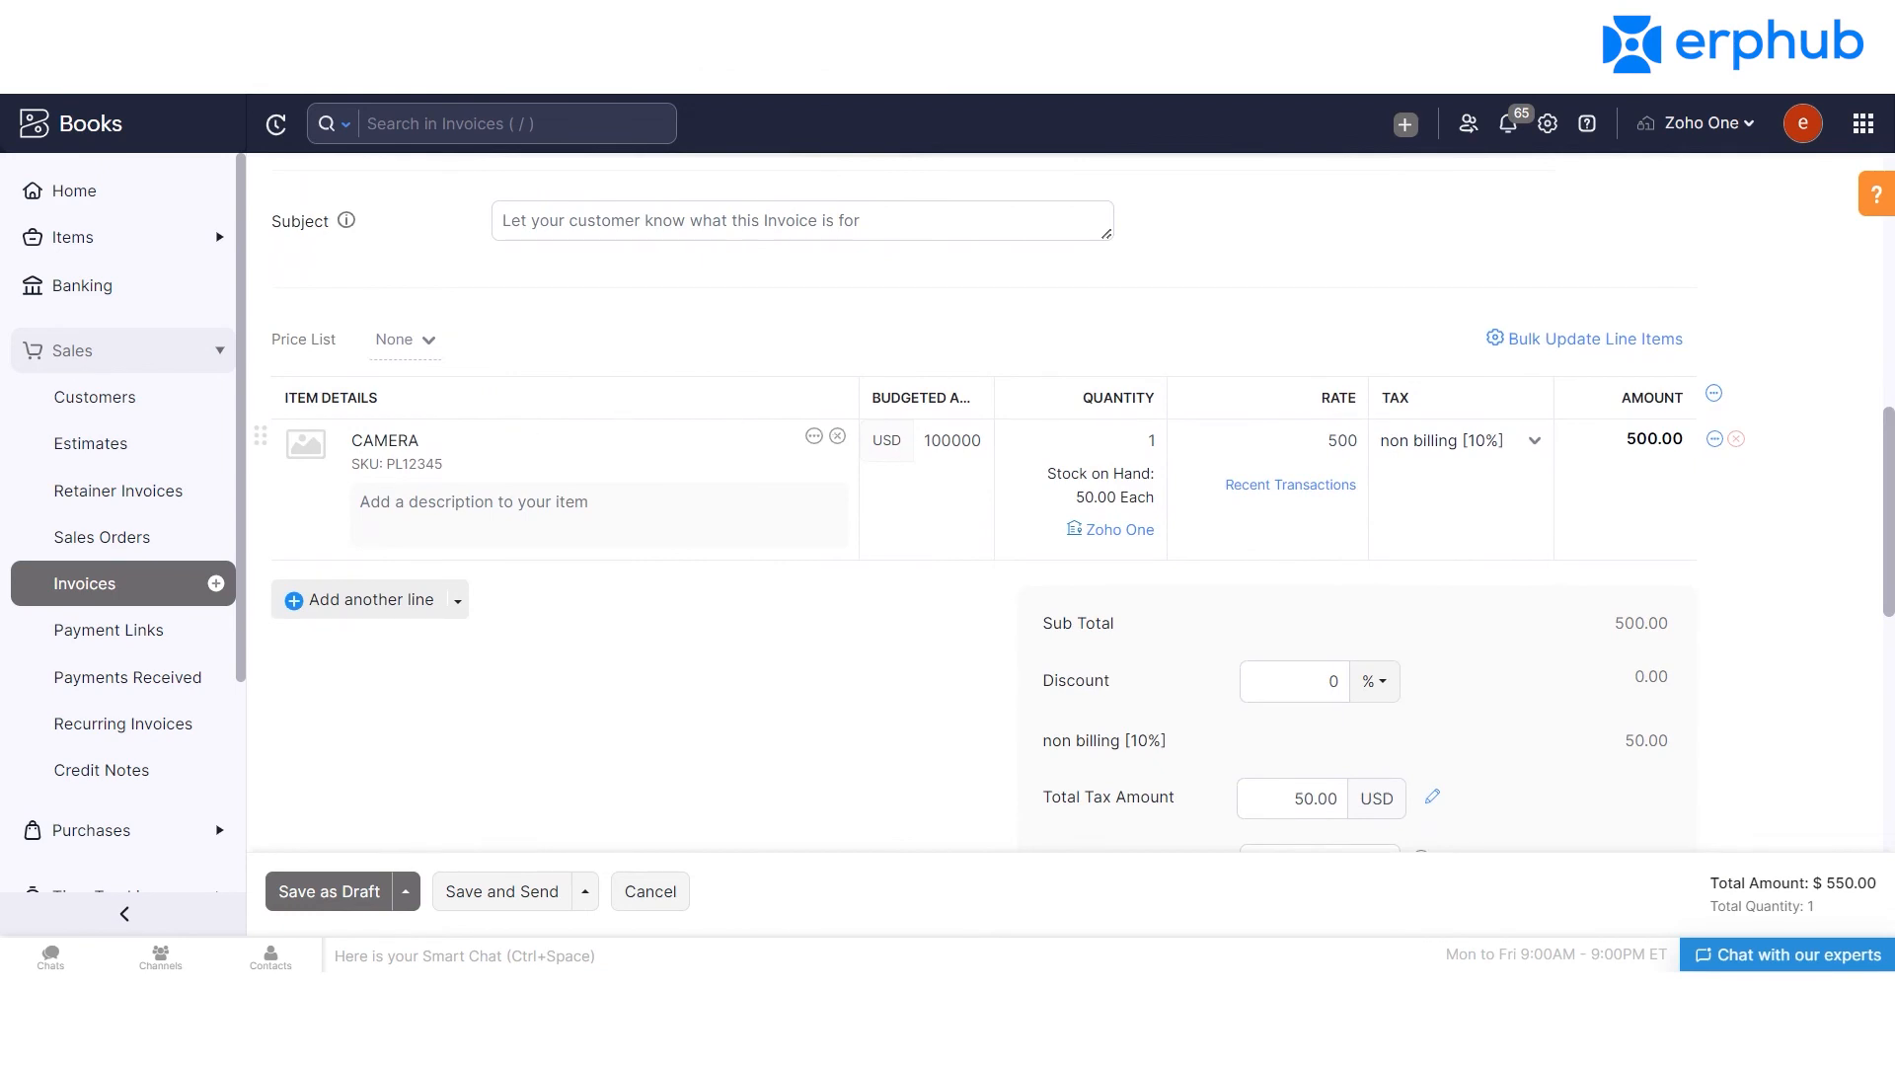
scroll(286, 585, "down", 1)
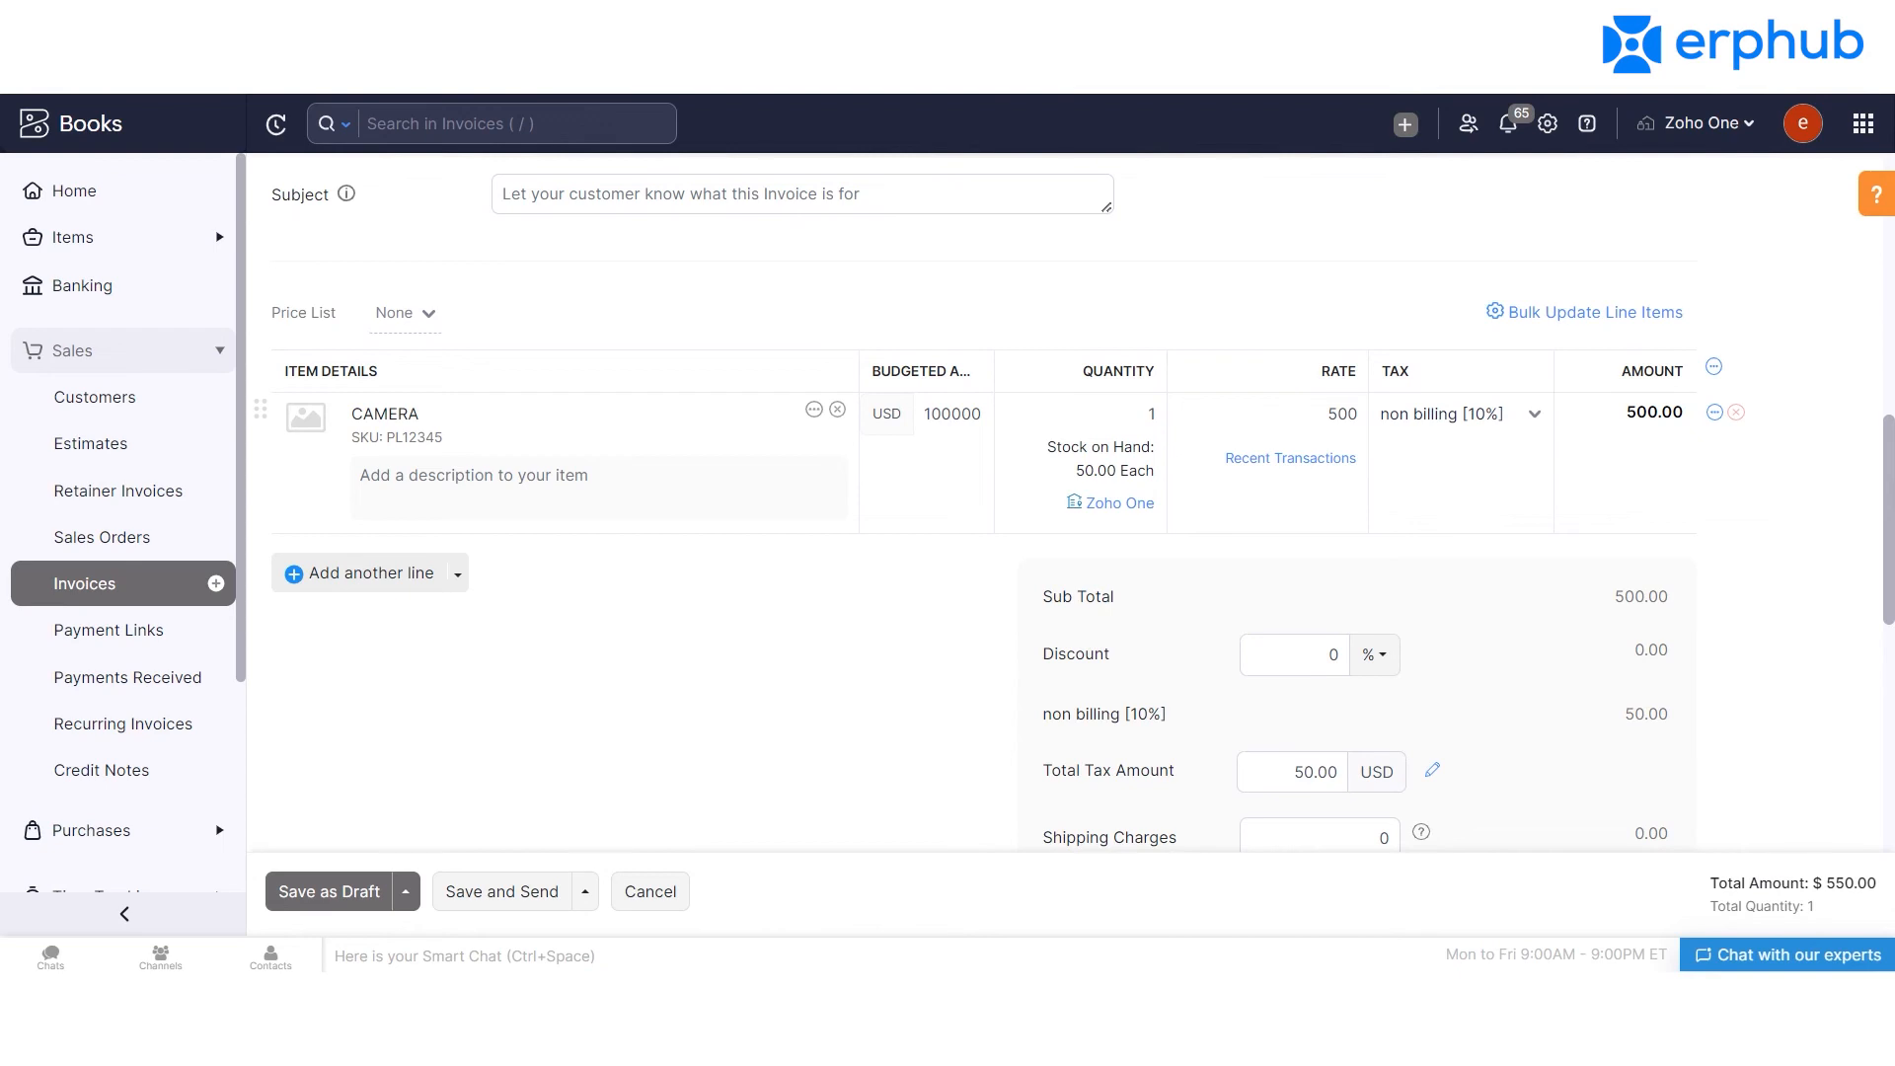
left_click_drag(1890, 521, 1890, 573)
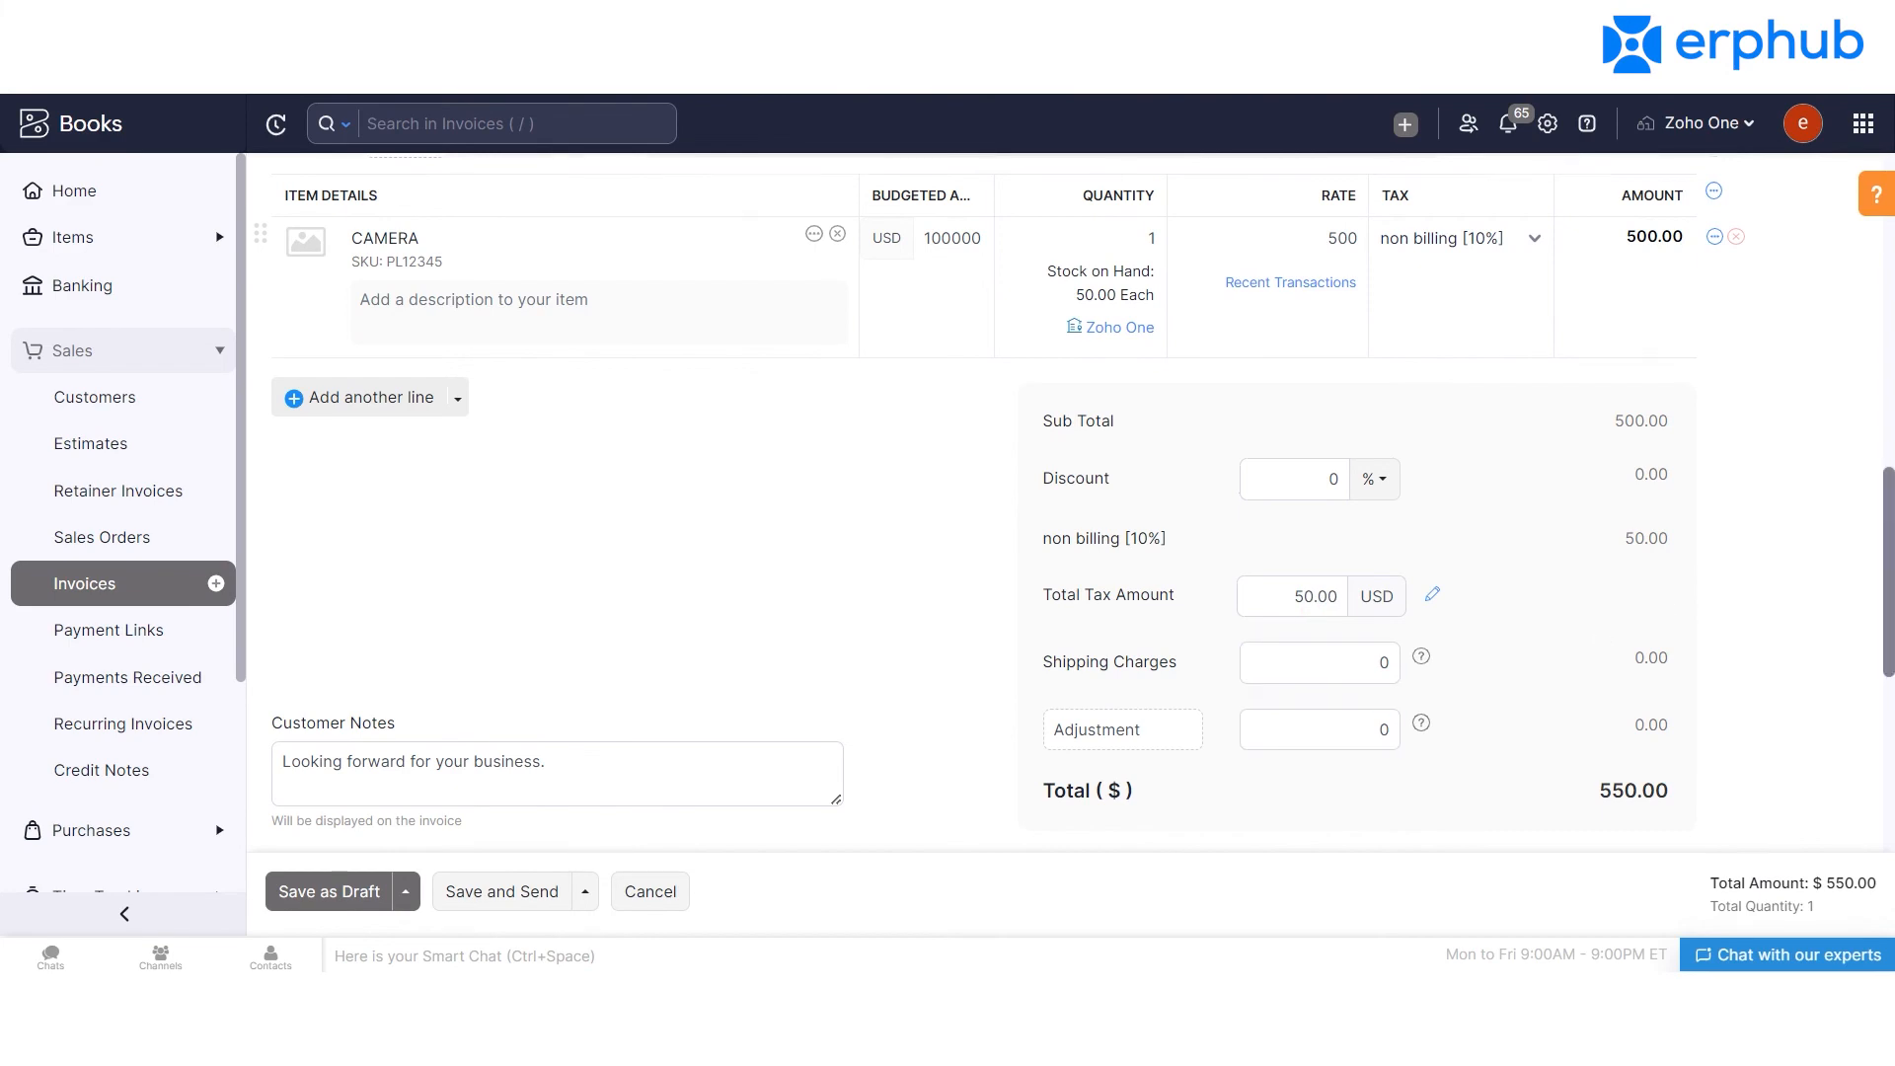
scroll(1607, 653, "down", 3)
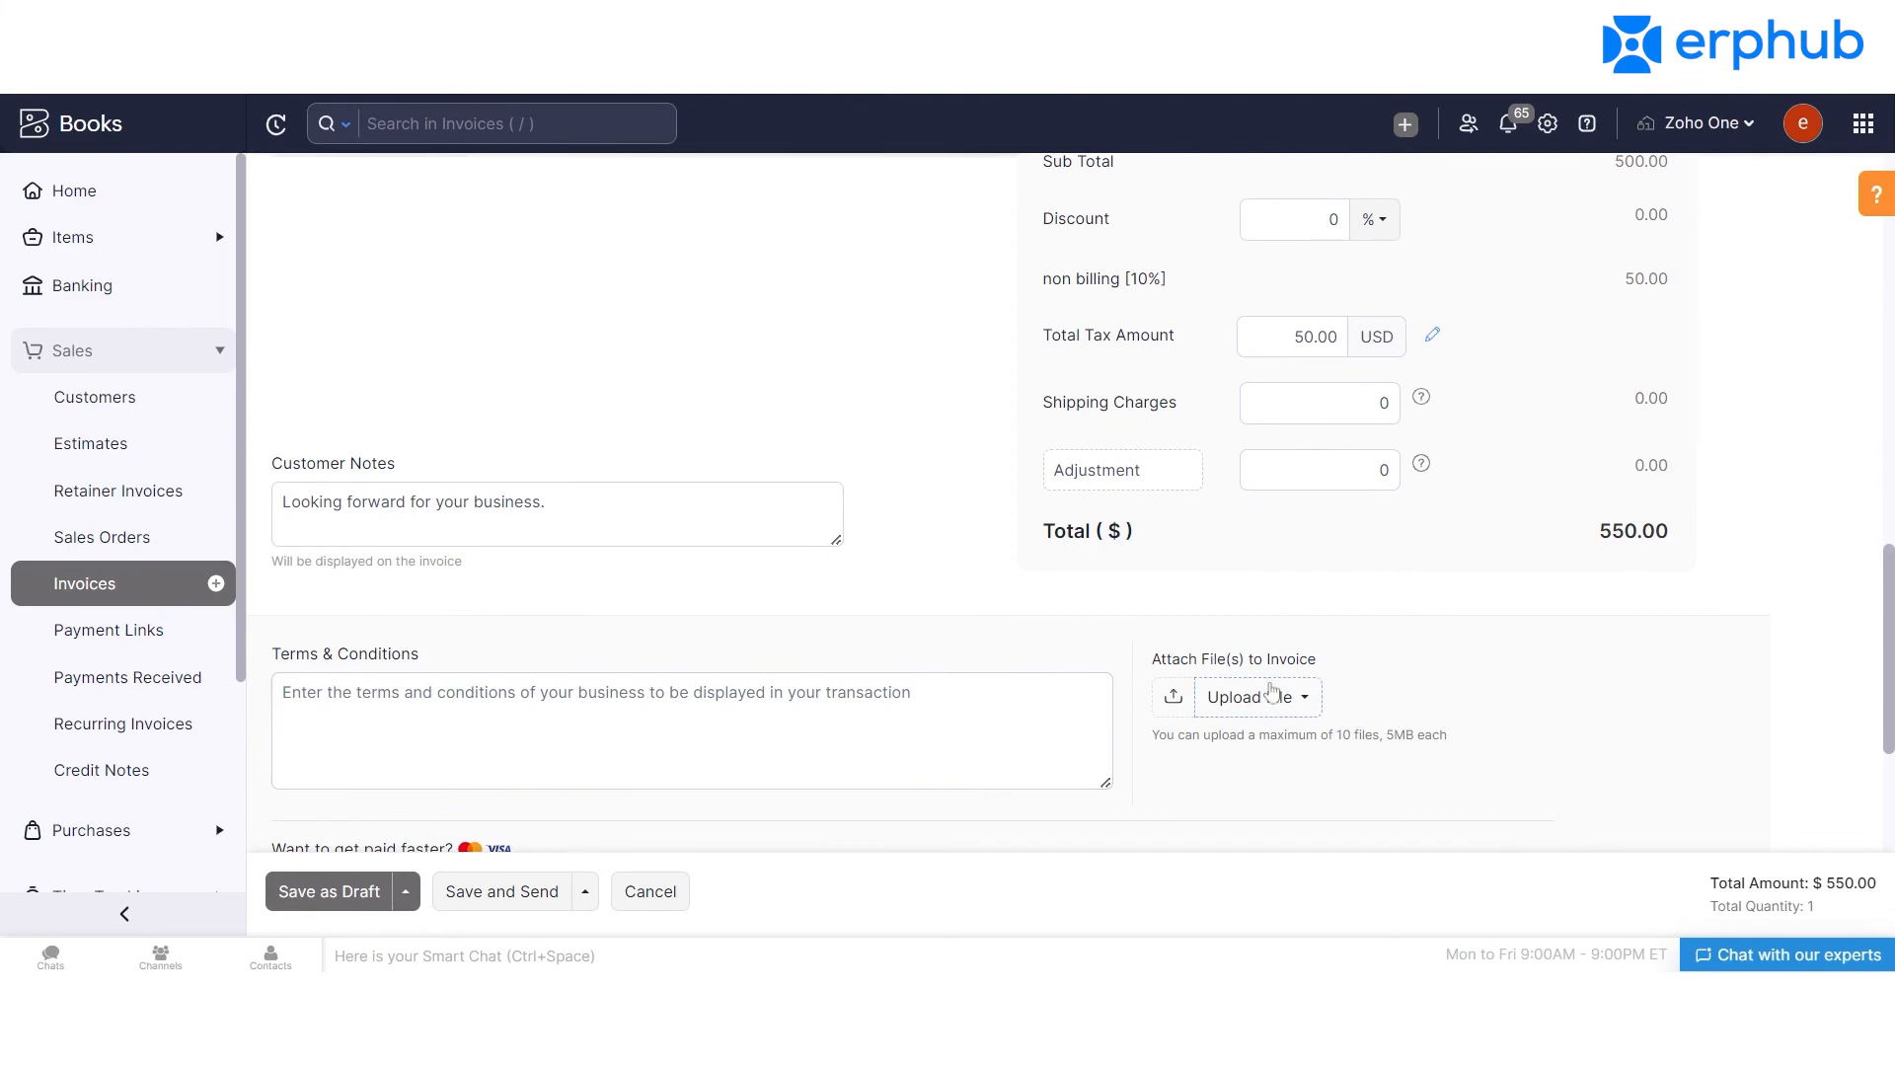
scroll(1383, 681, "down", 4)
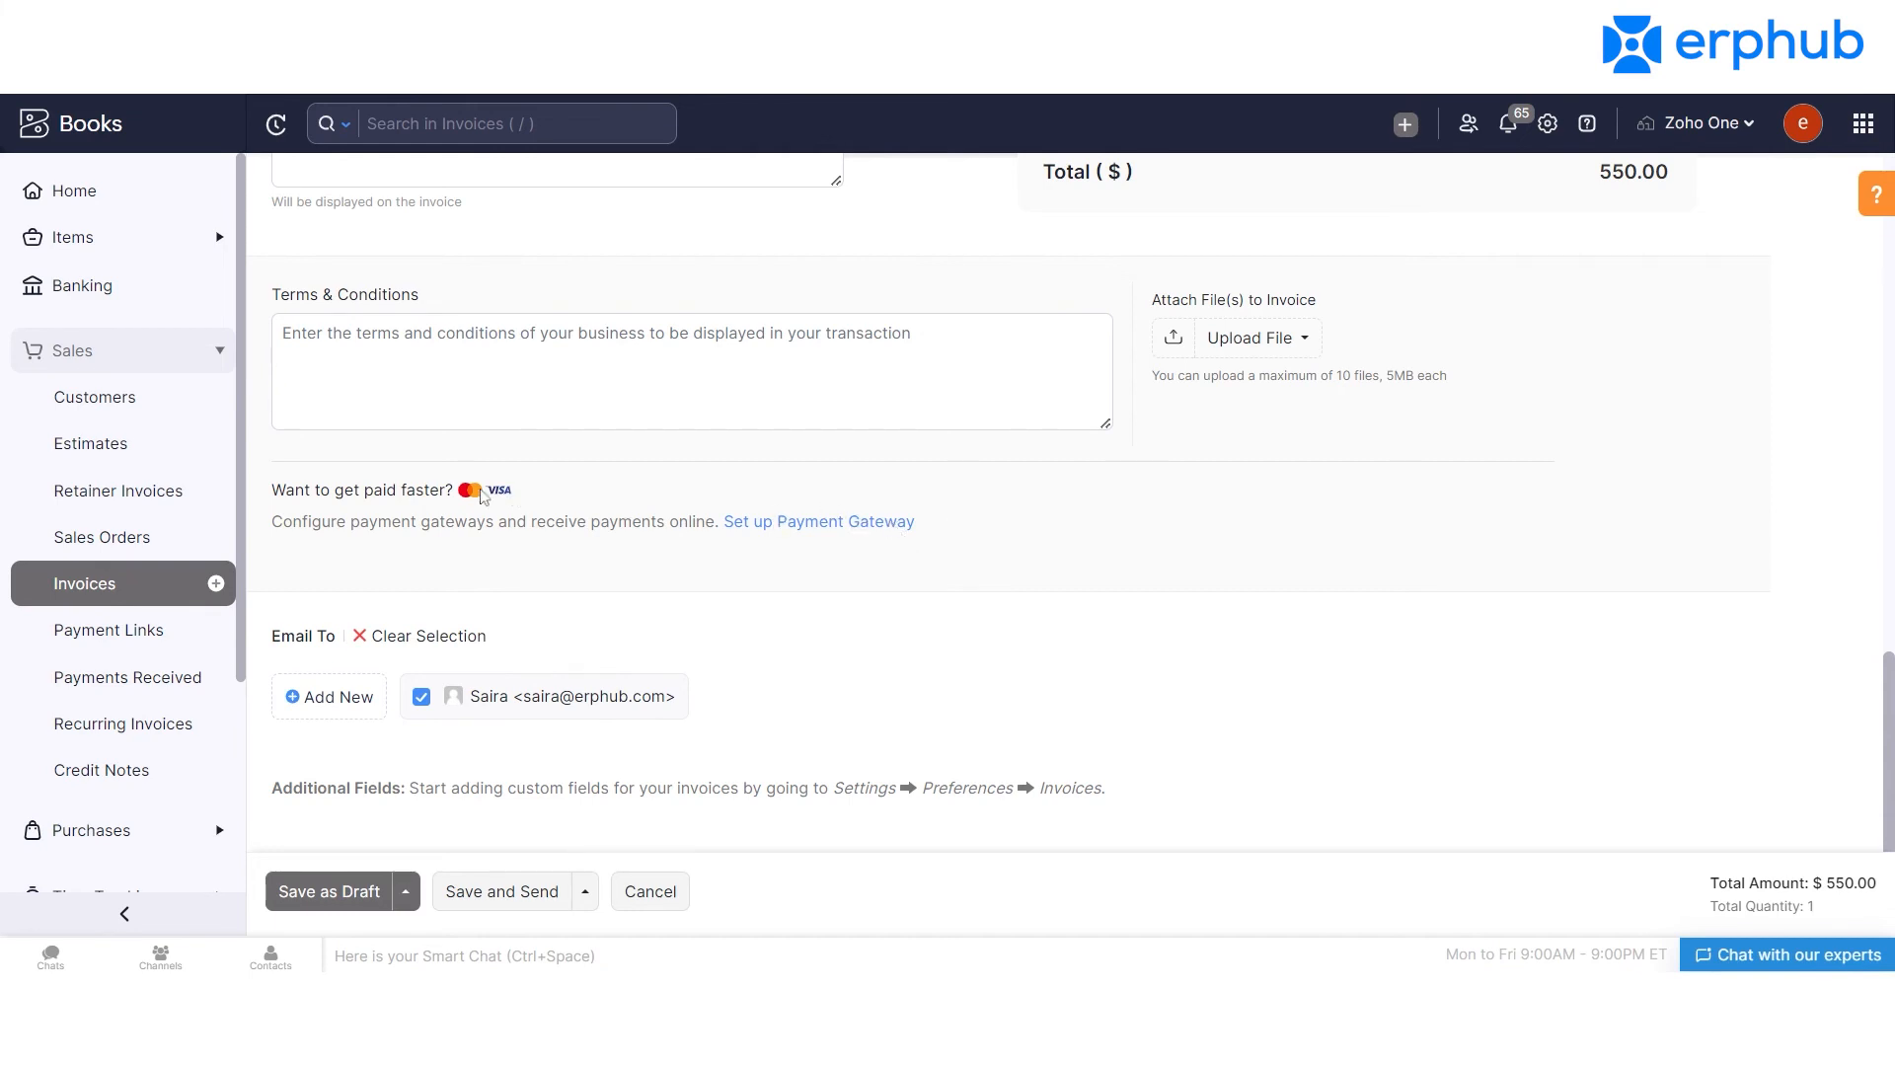
left_click_drag(358, 489, 981, 555)
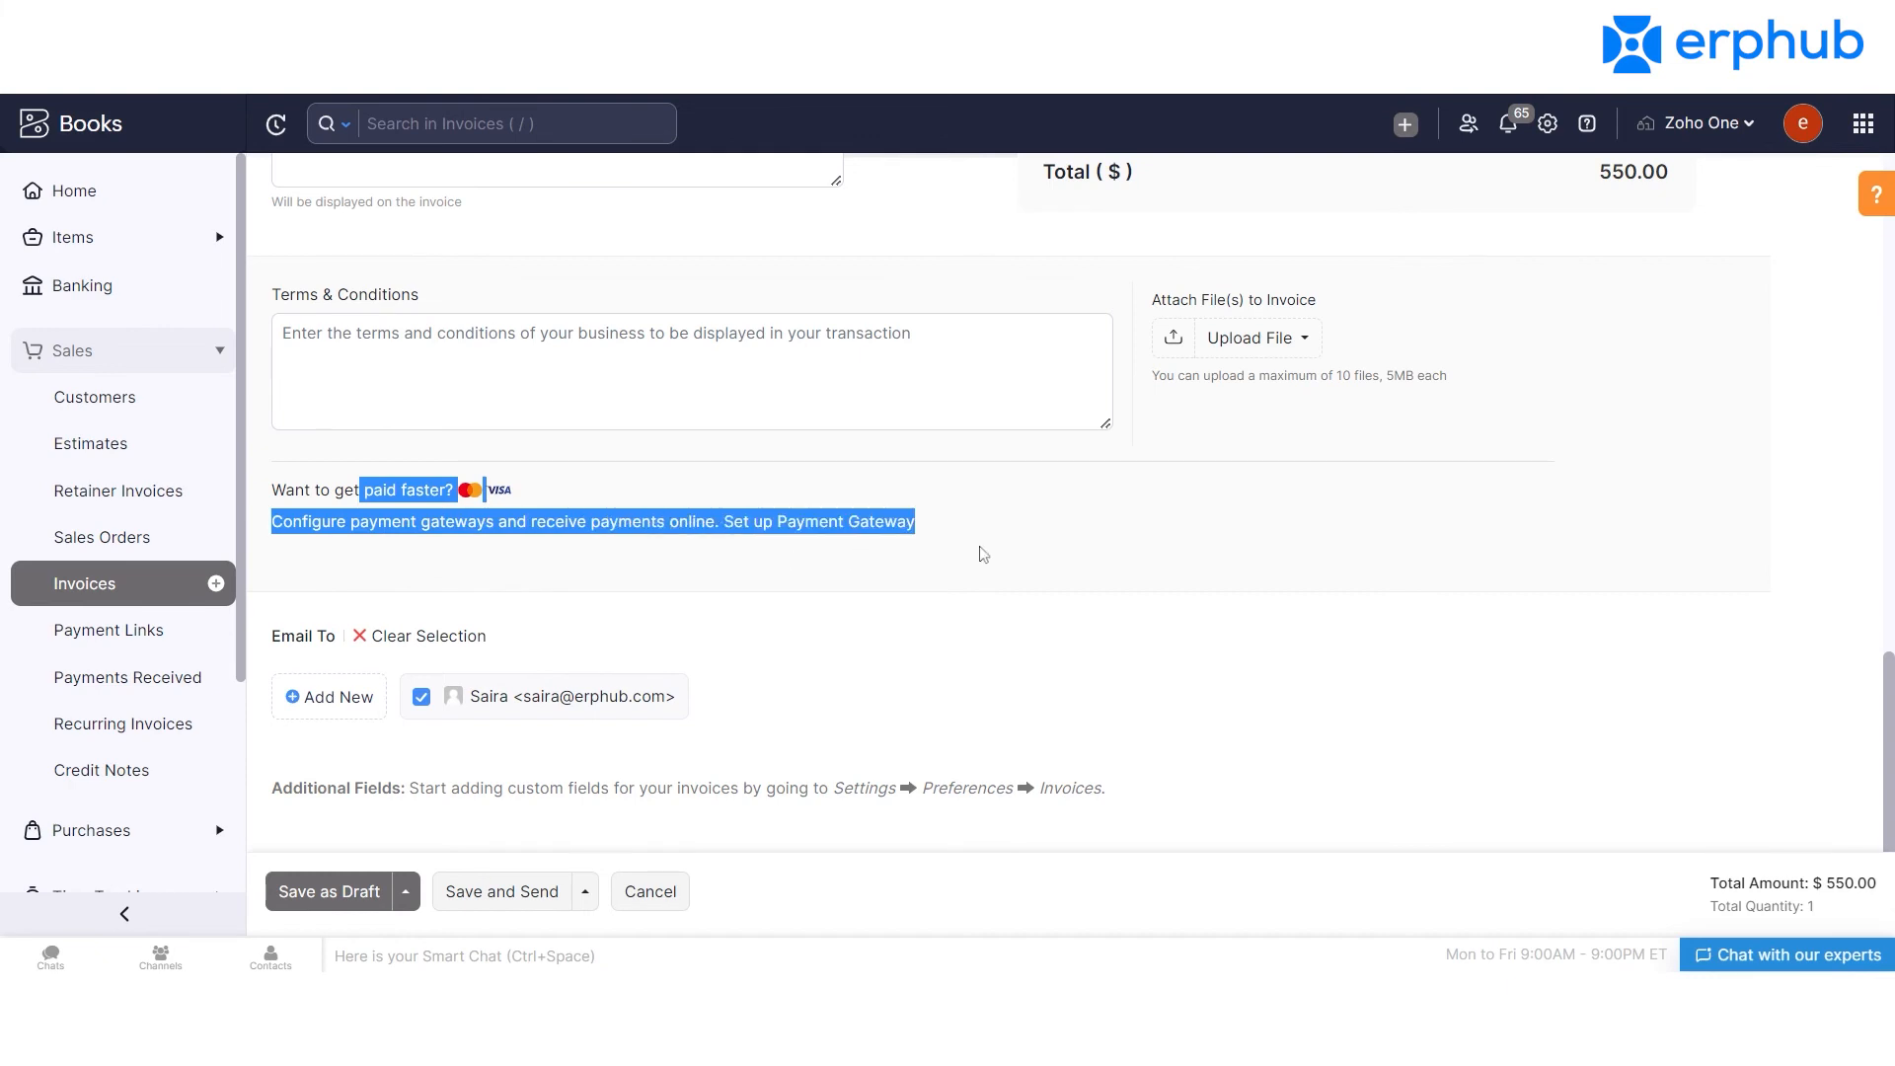
left_click(983, 555)
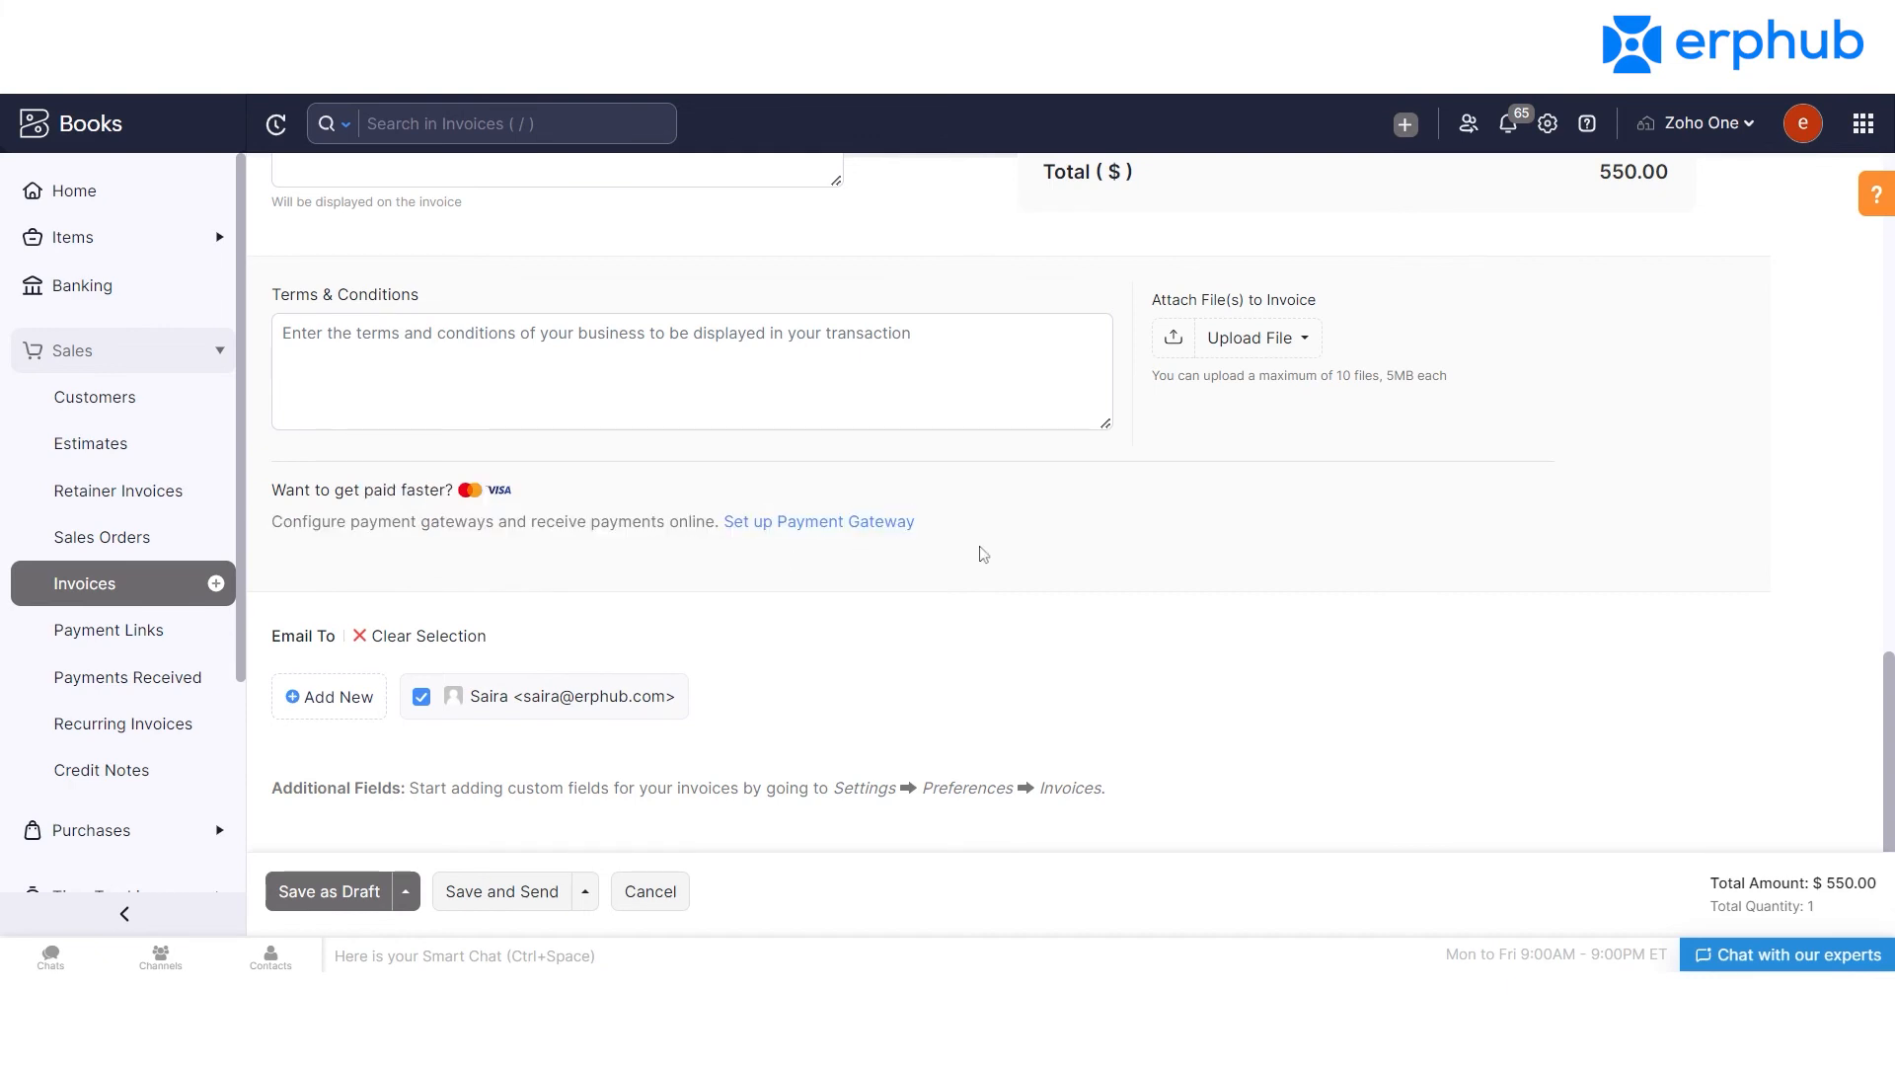
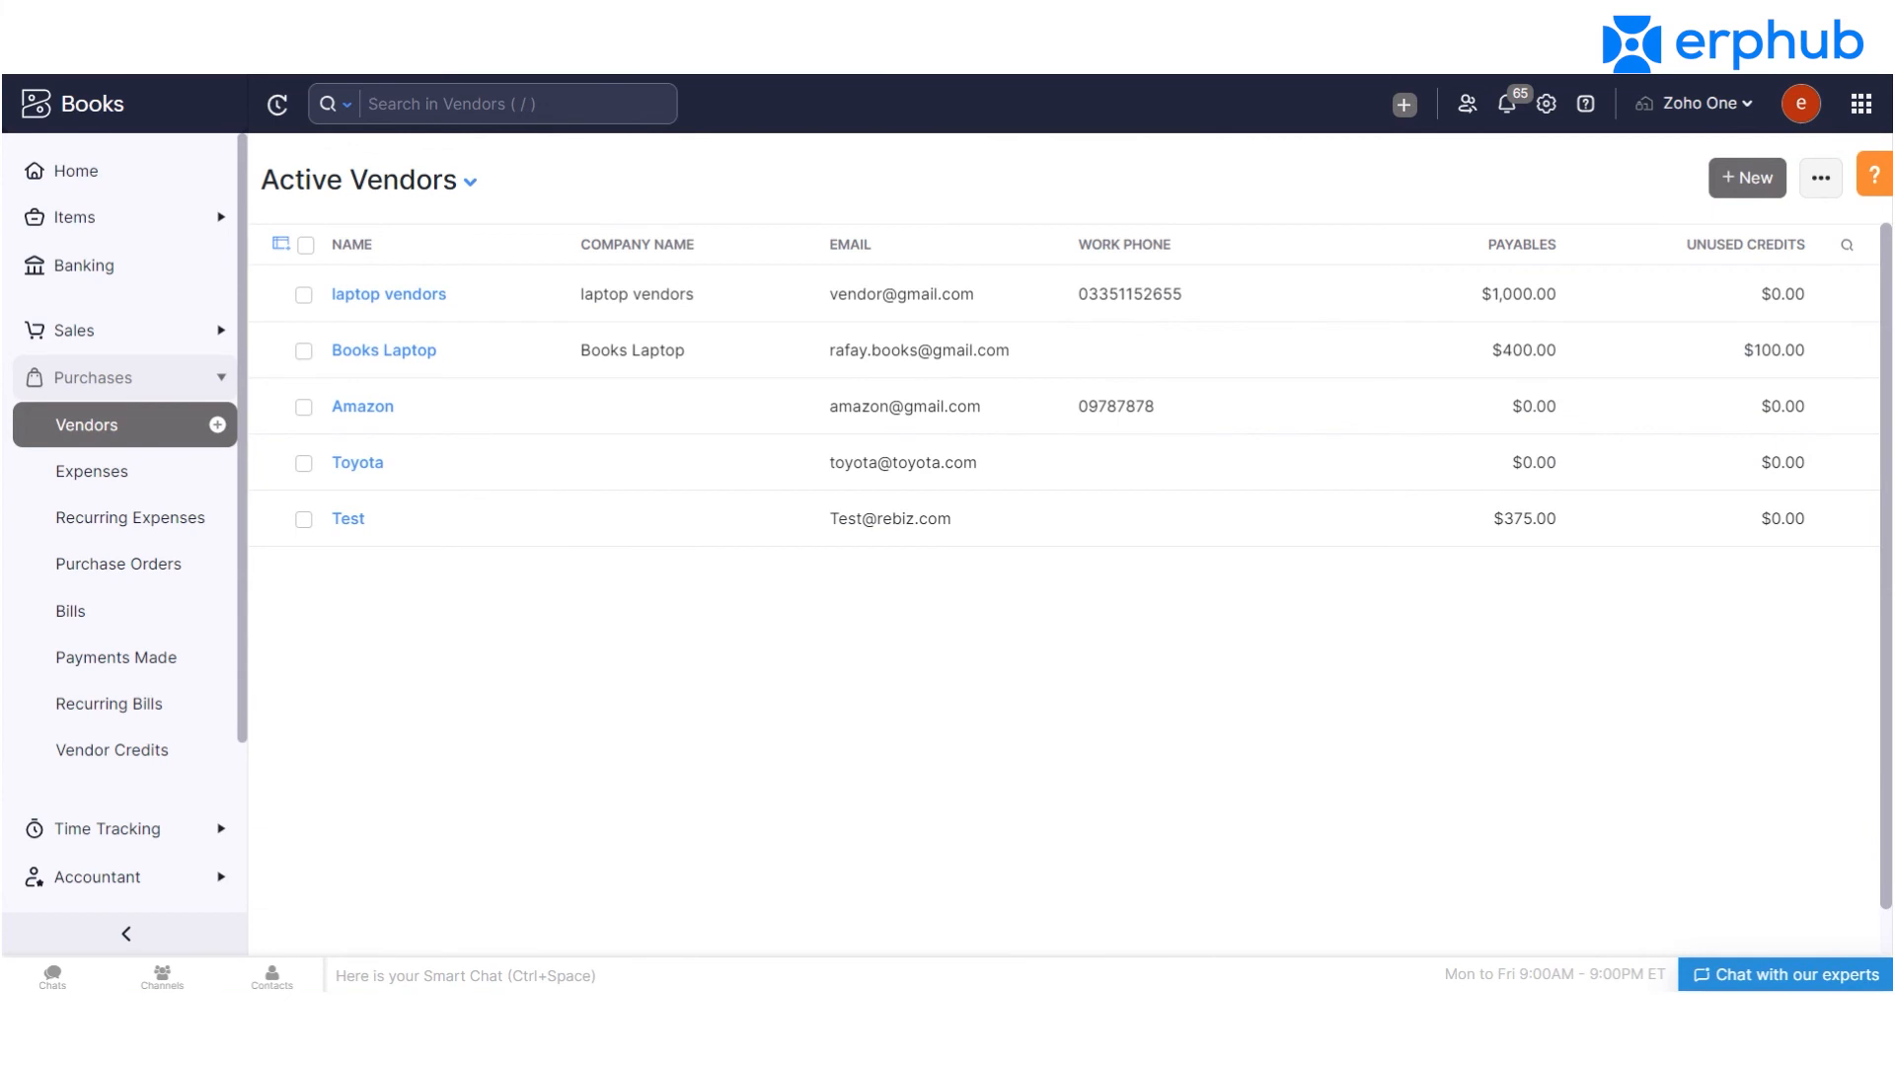
Open the list of all purchase orders.
left_click(134, 578)
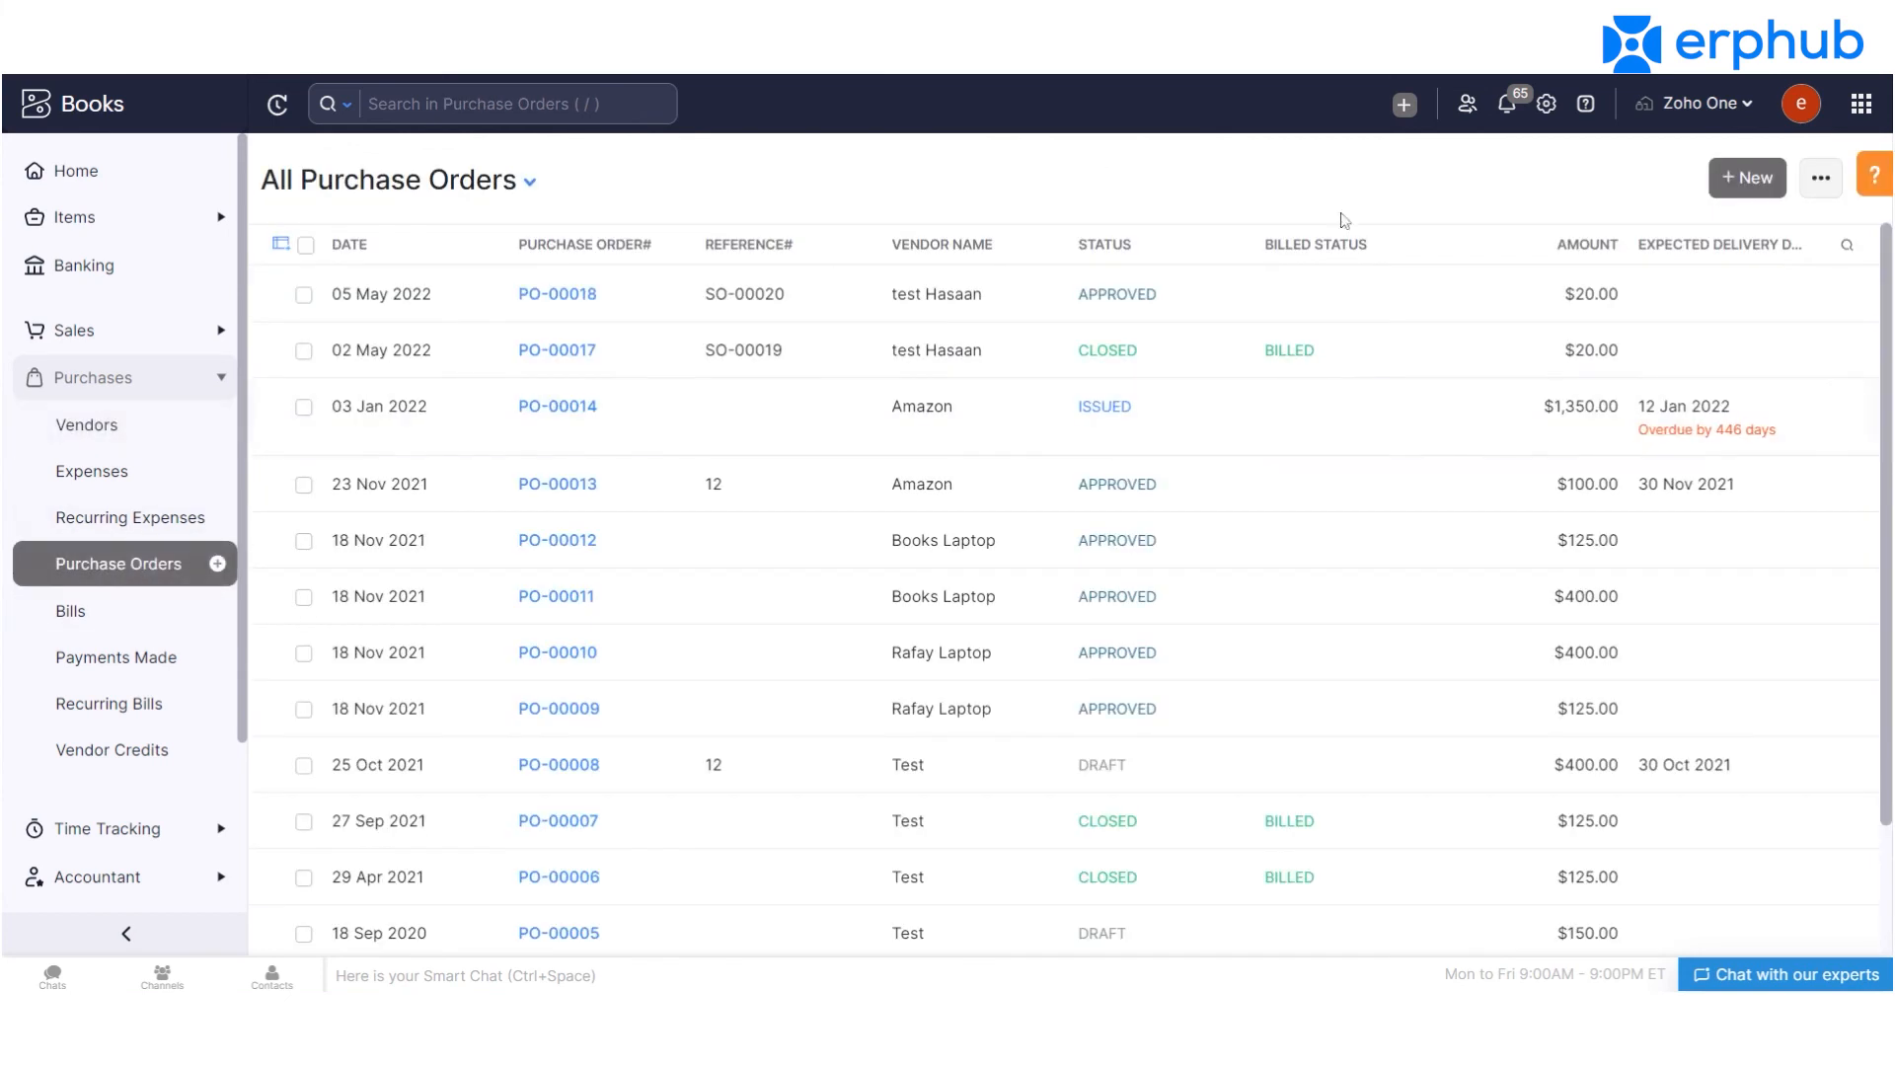
Start a new purchase order and select Test as the vendor.
left_click(1752, 183)
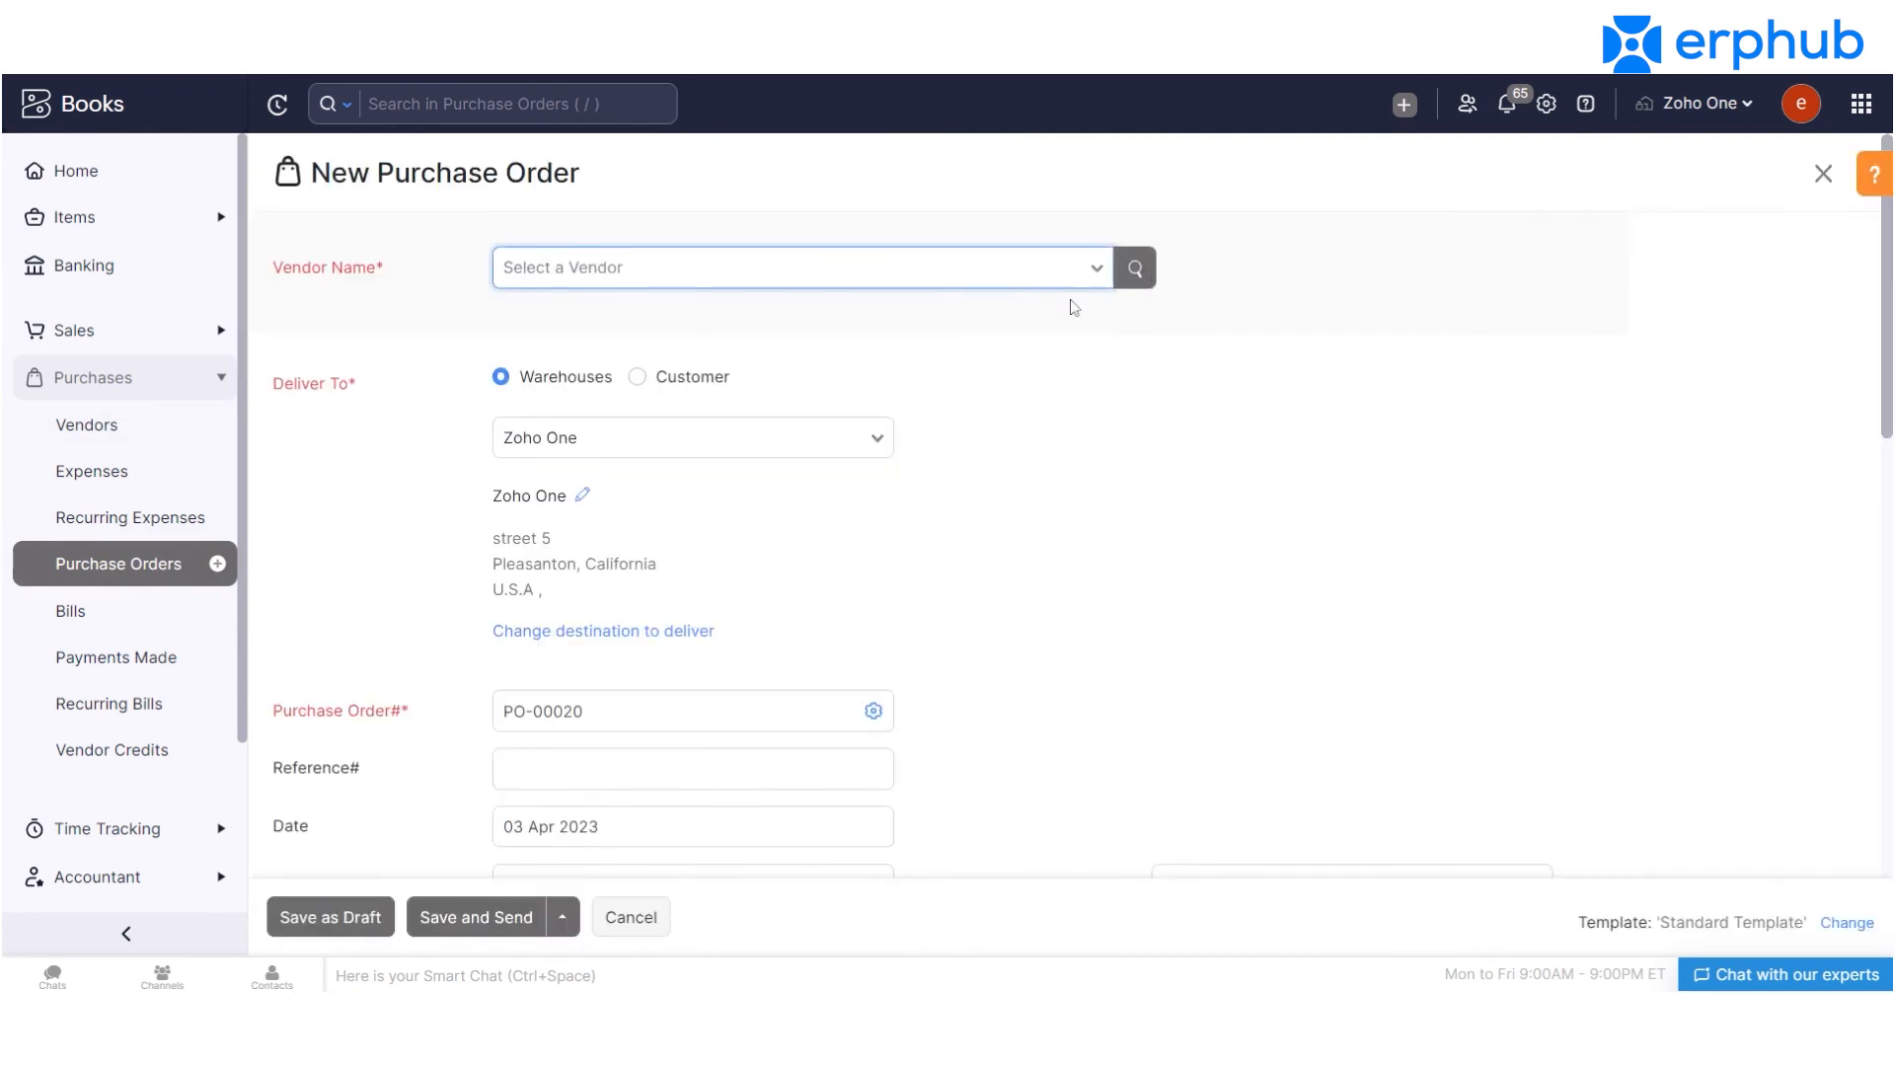
left_click(710, 285)
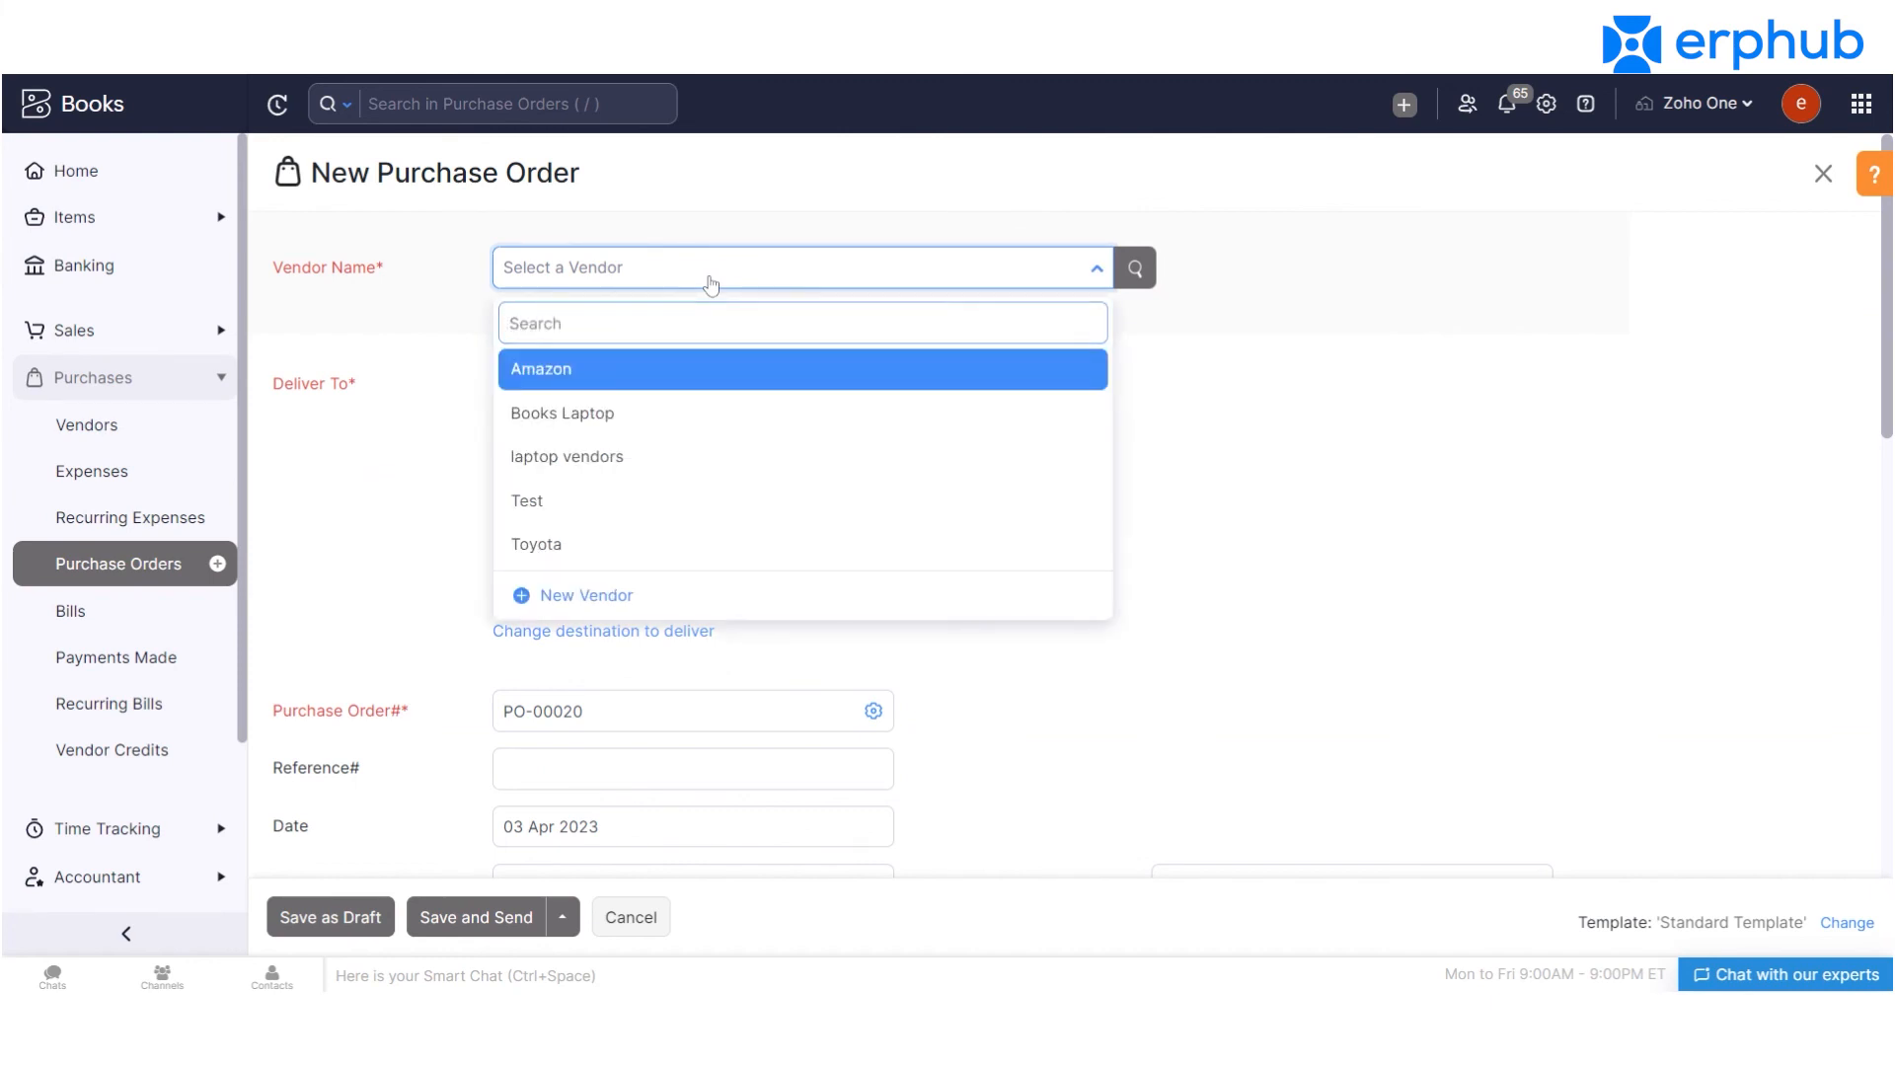
left_click(691, 283)
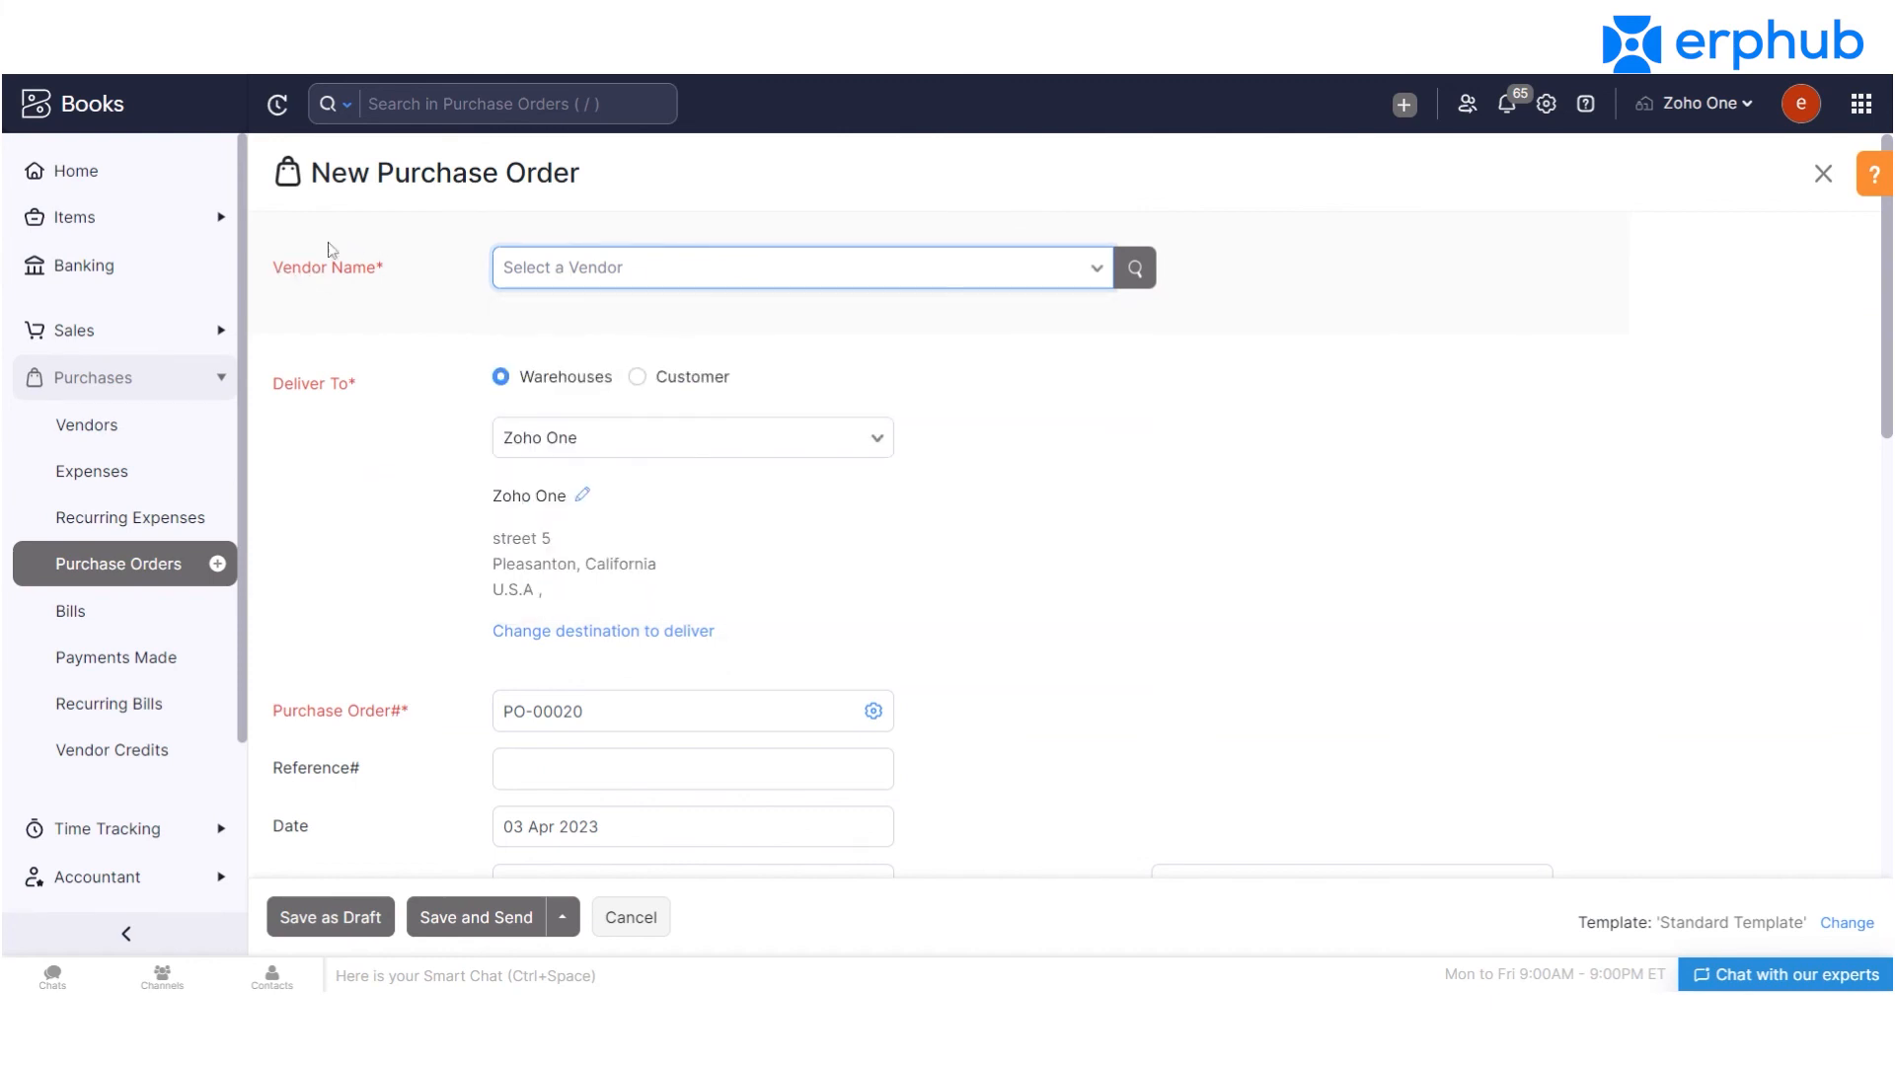
double_click(471, 174)
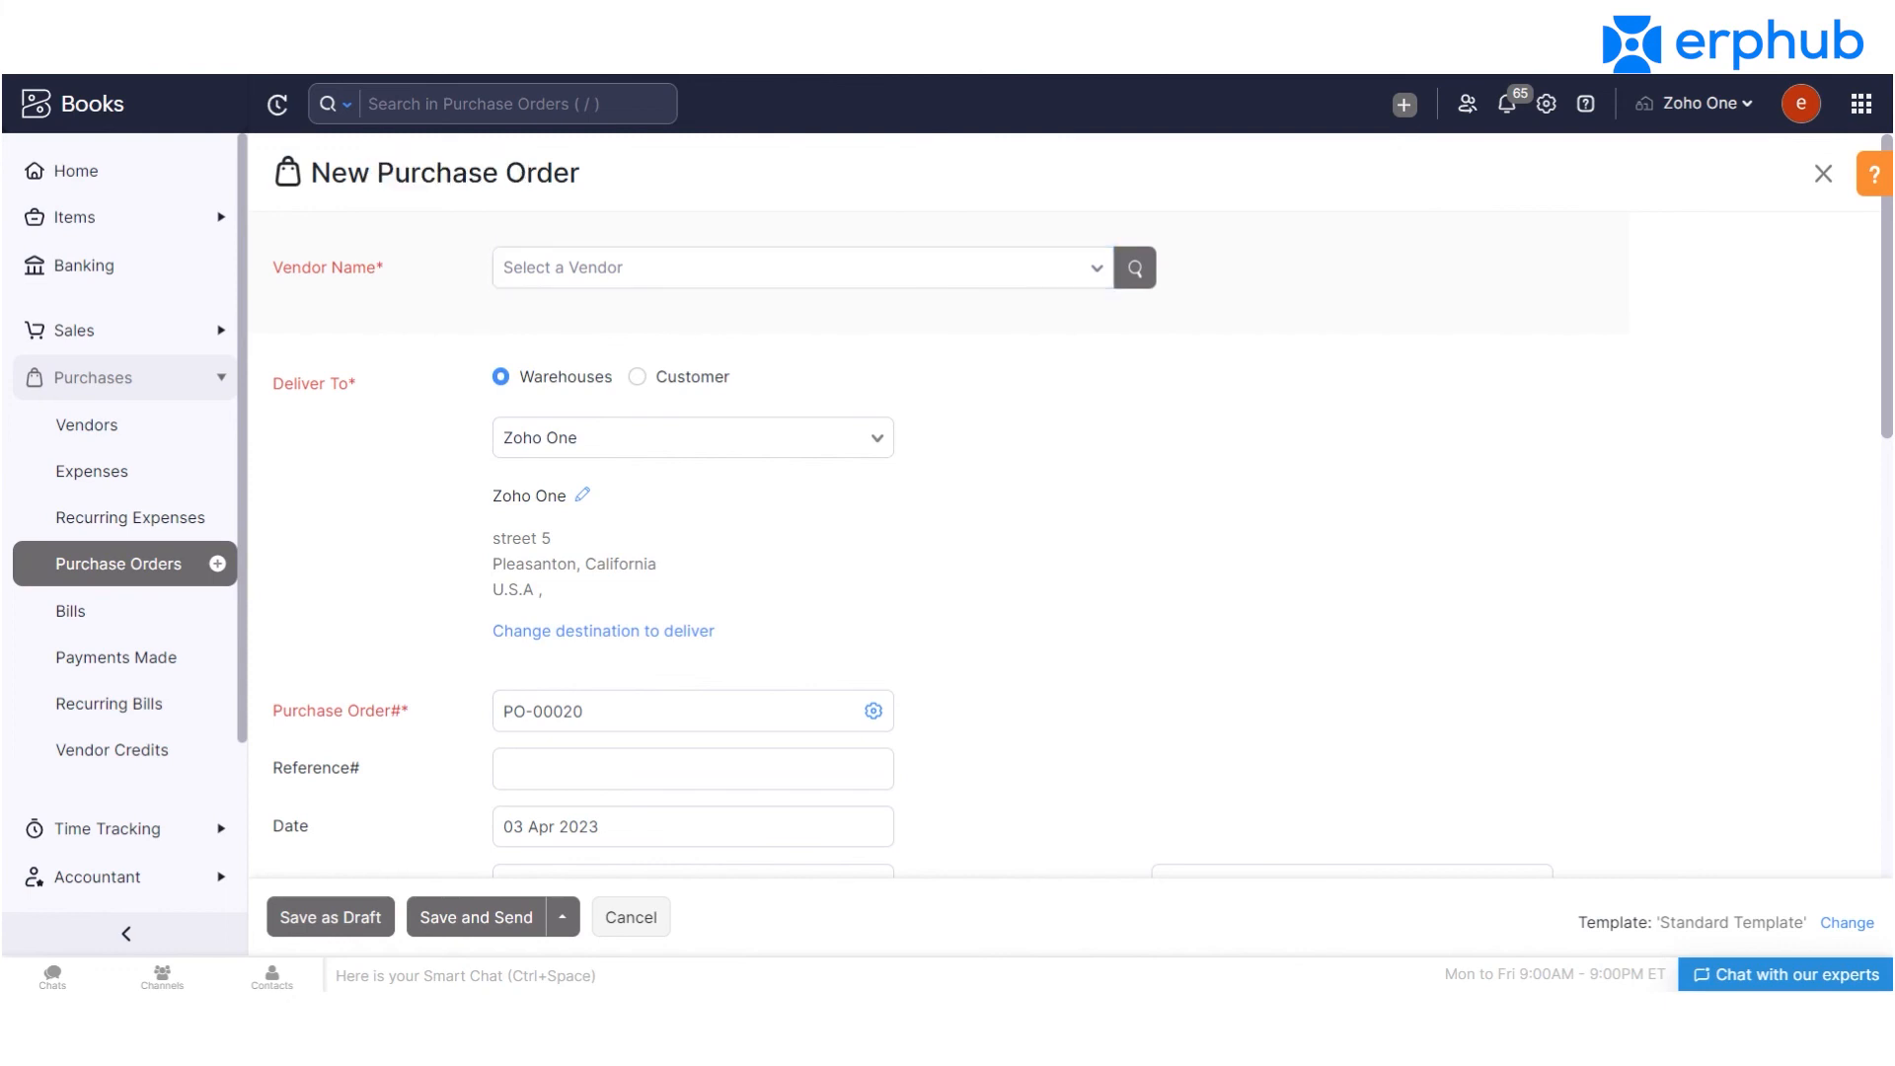
triple_click(549, 175)
left_click(657, 276)
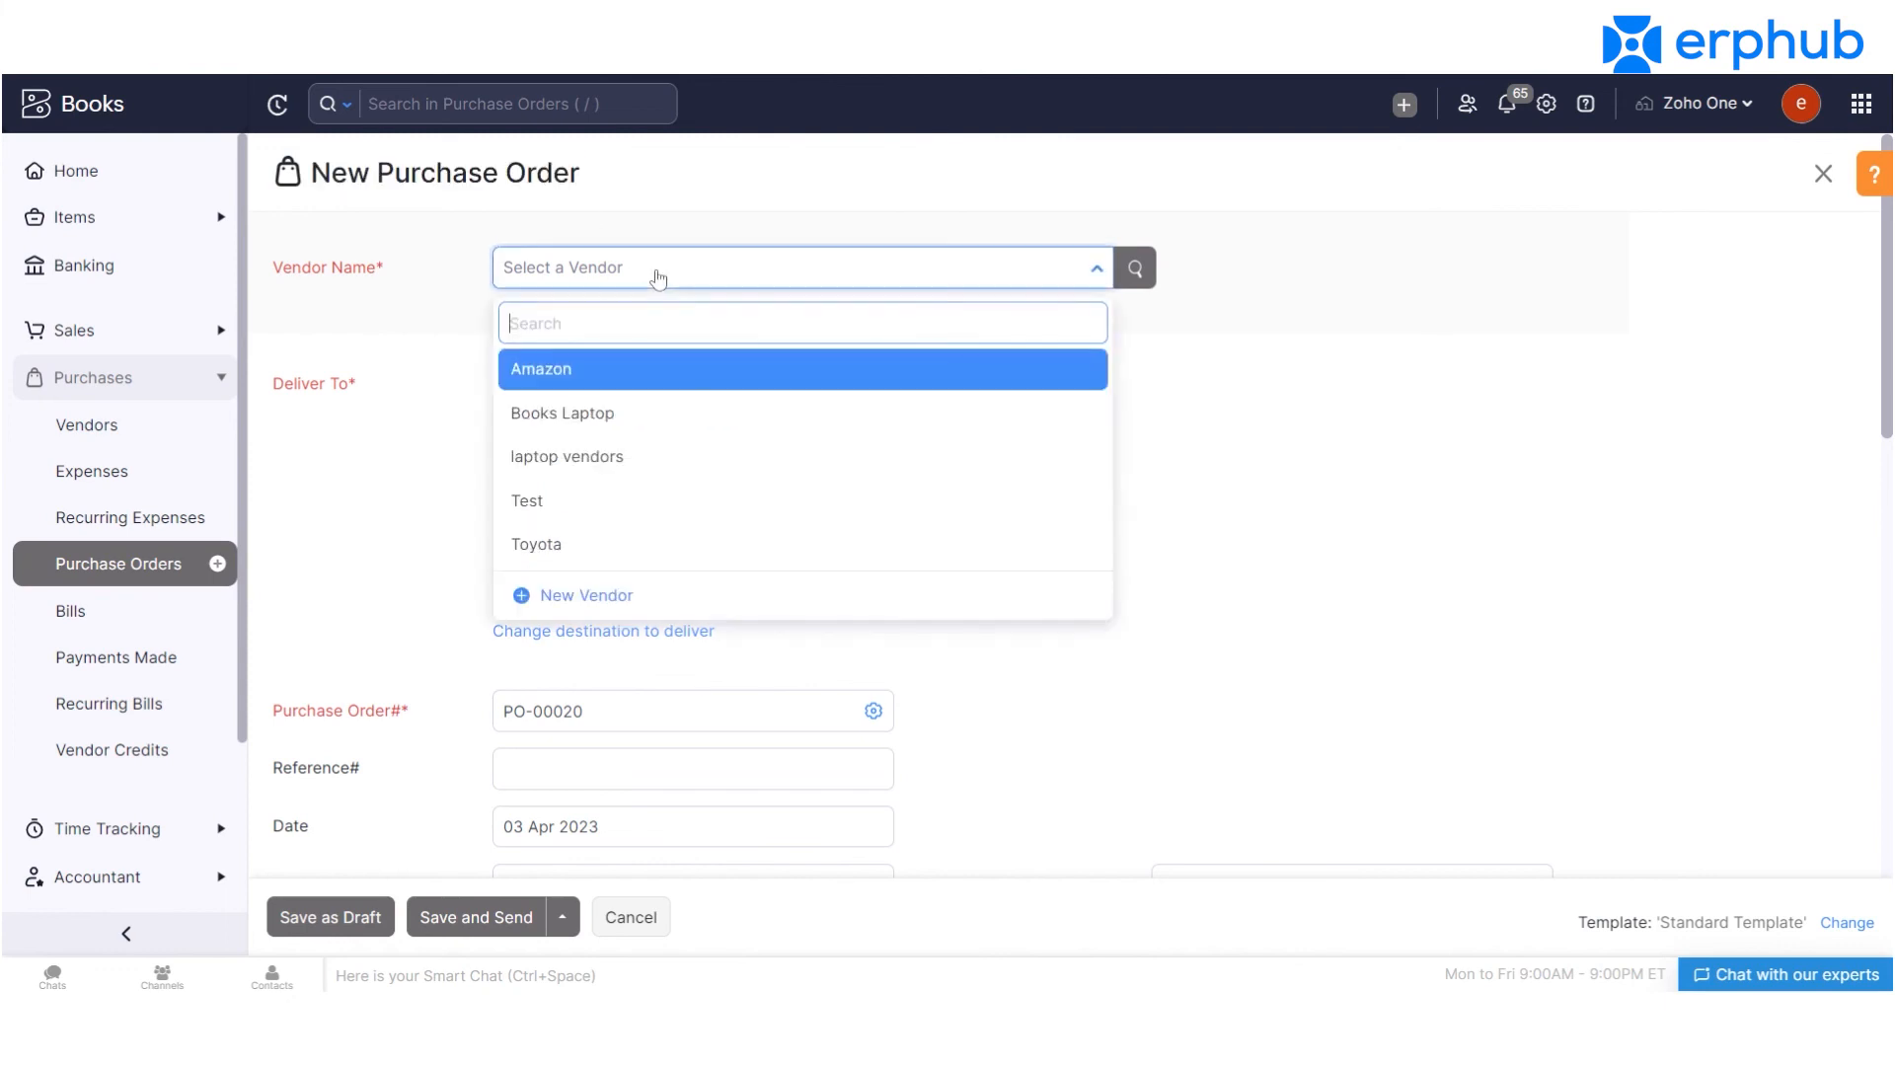
left_click(693, 502)
Examine the purchase order's vendor addresses, delivery destination, order number, date, expected delivery date and payment terms options.
scroll(987, 503, "down", 3)
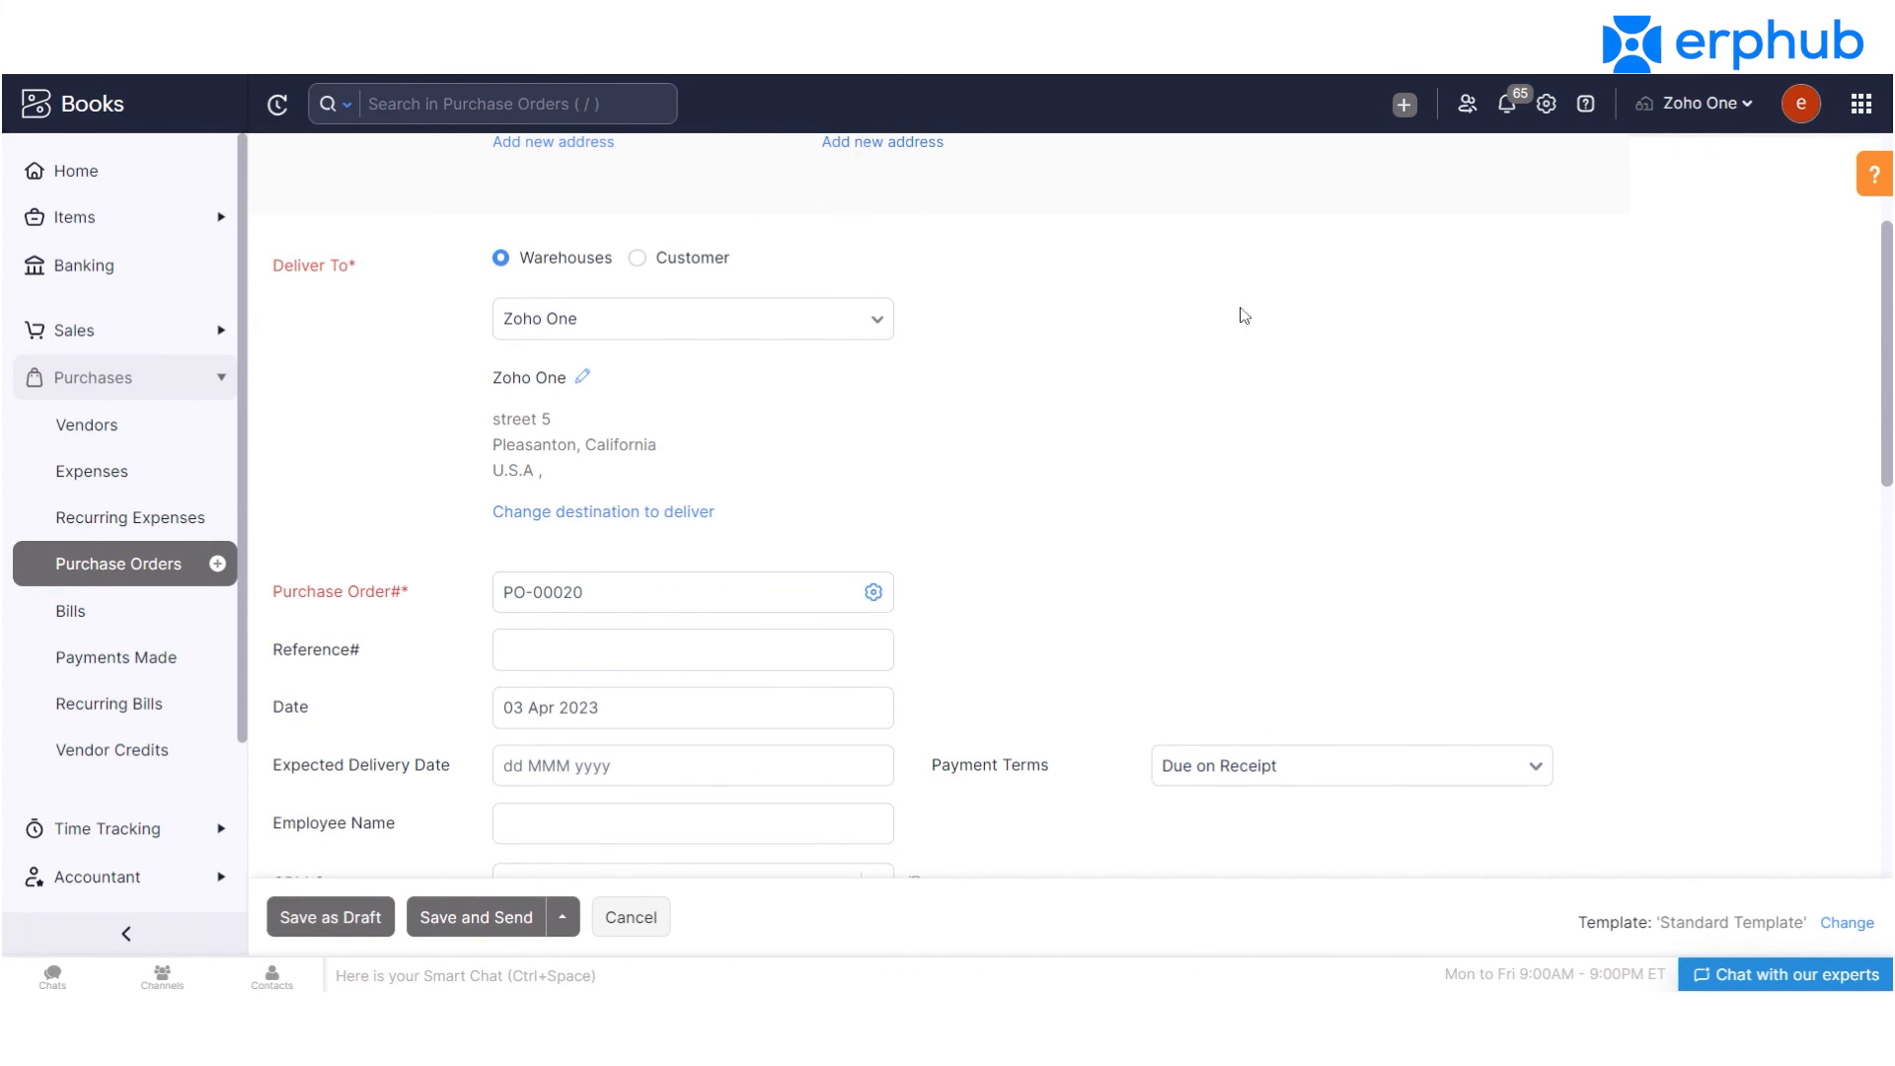
scroll(774, 267, "up", 2)
scroll(774, 267, "down", 1)
scroll(381, 287, "down", 1)
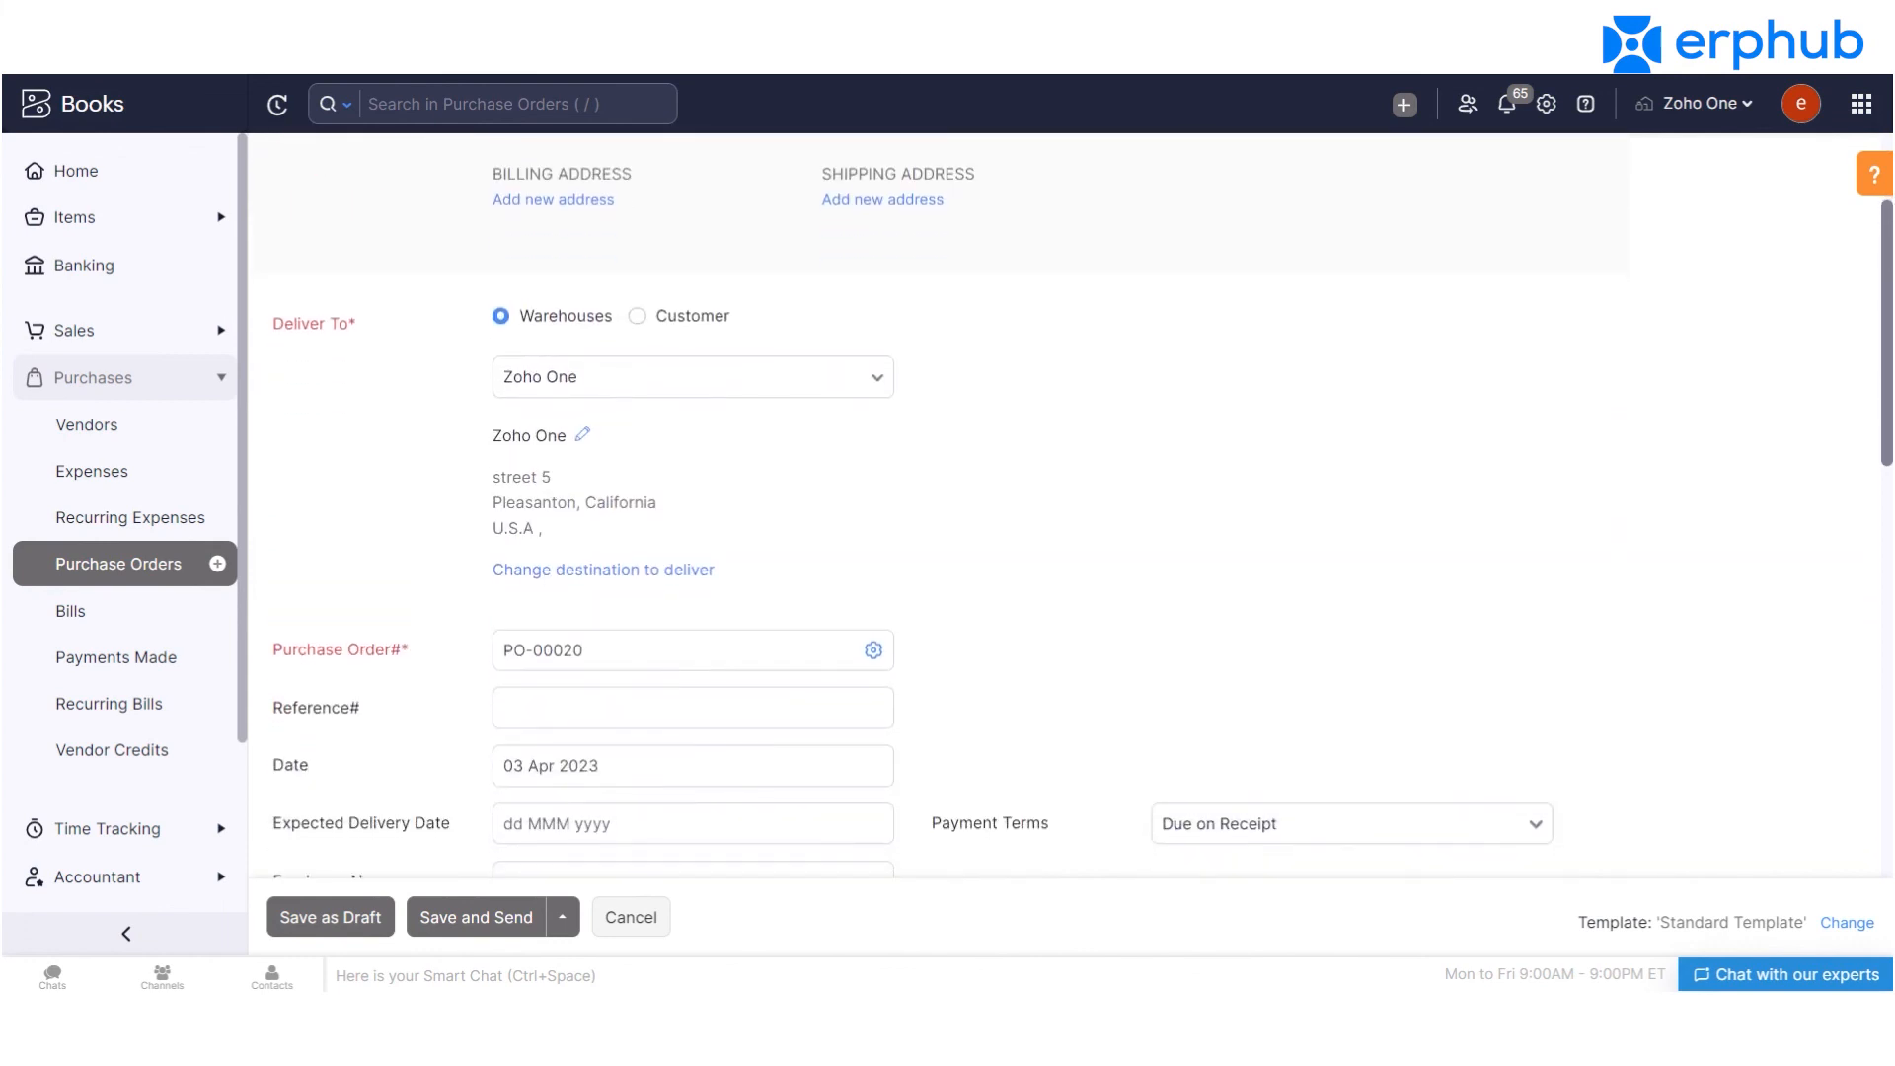
left_click_drag(284, 298, 349, 299)
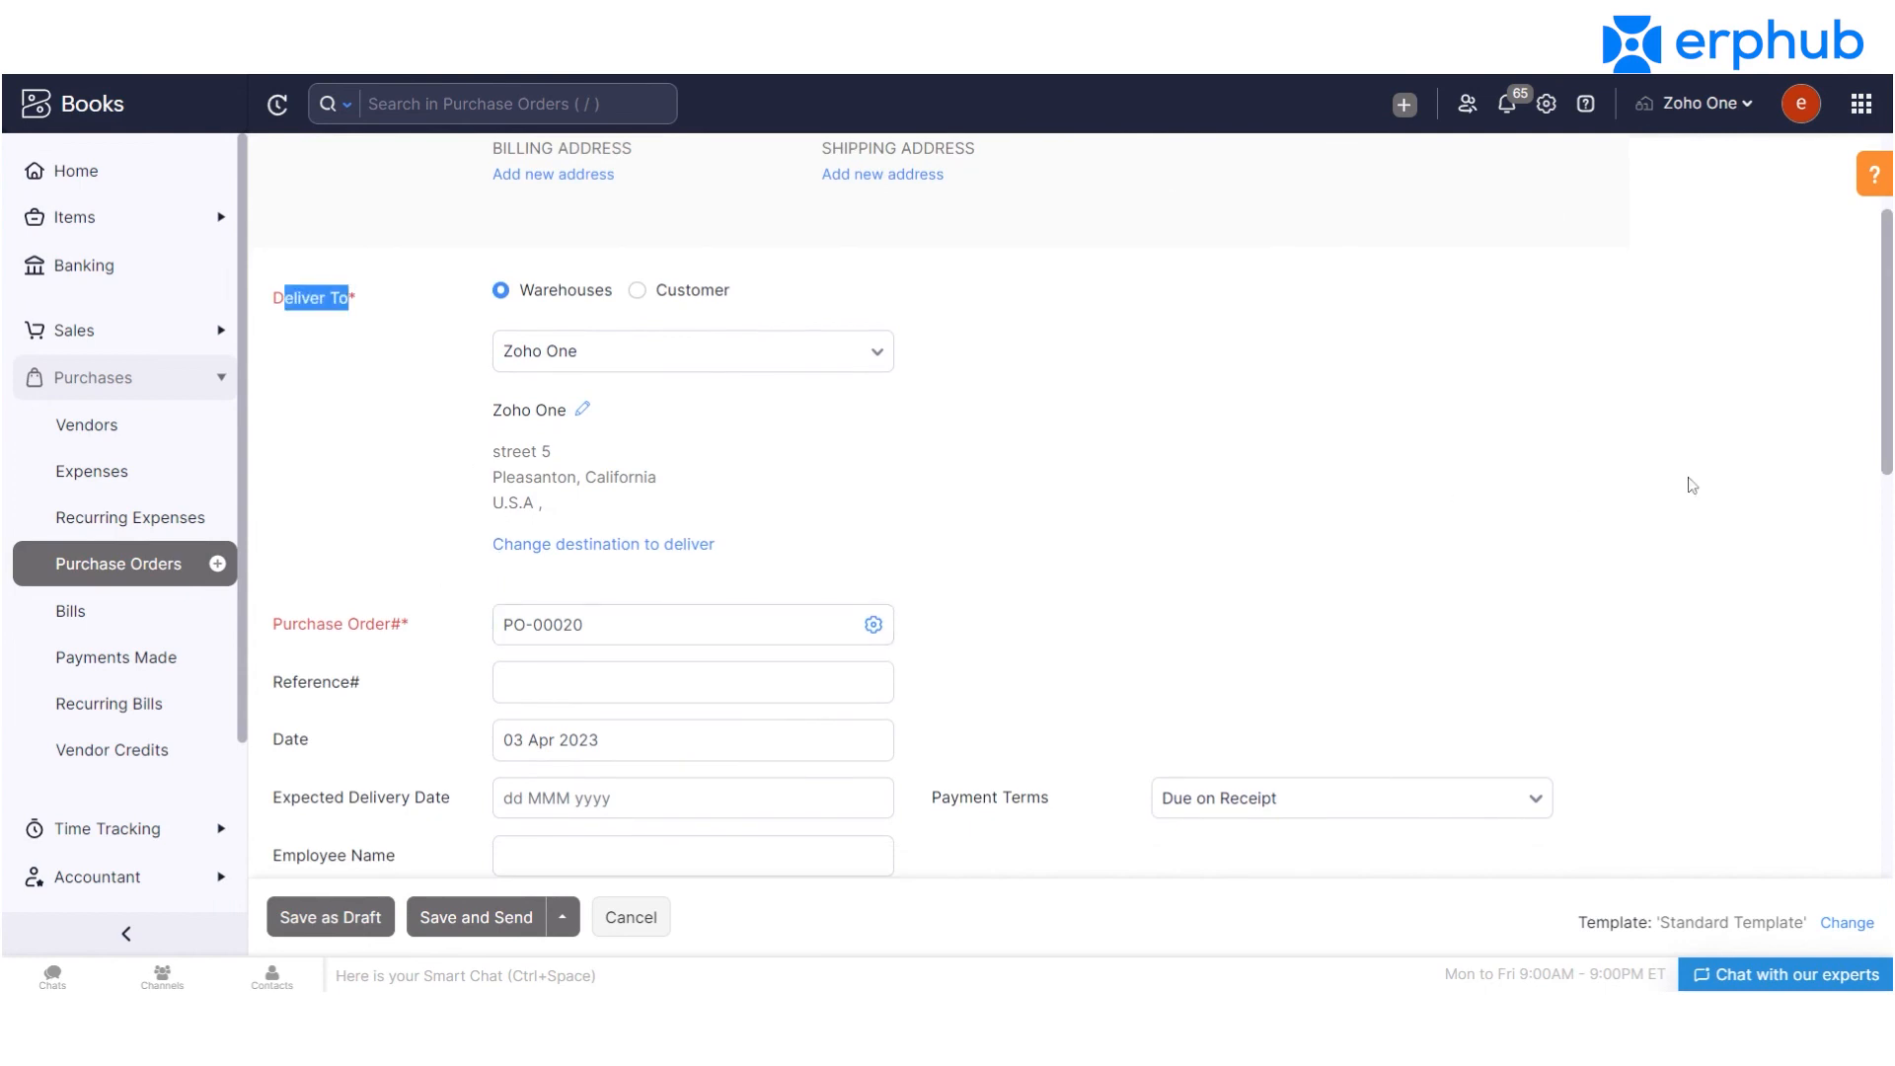
scroll(987, 503, "down", 5)
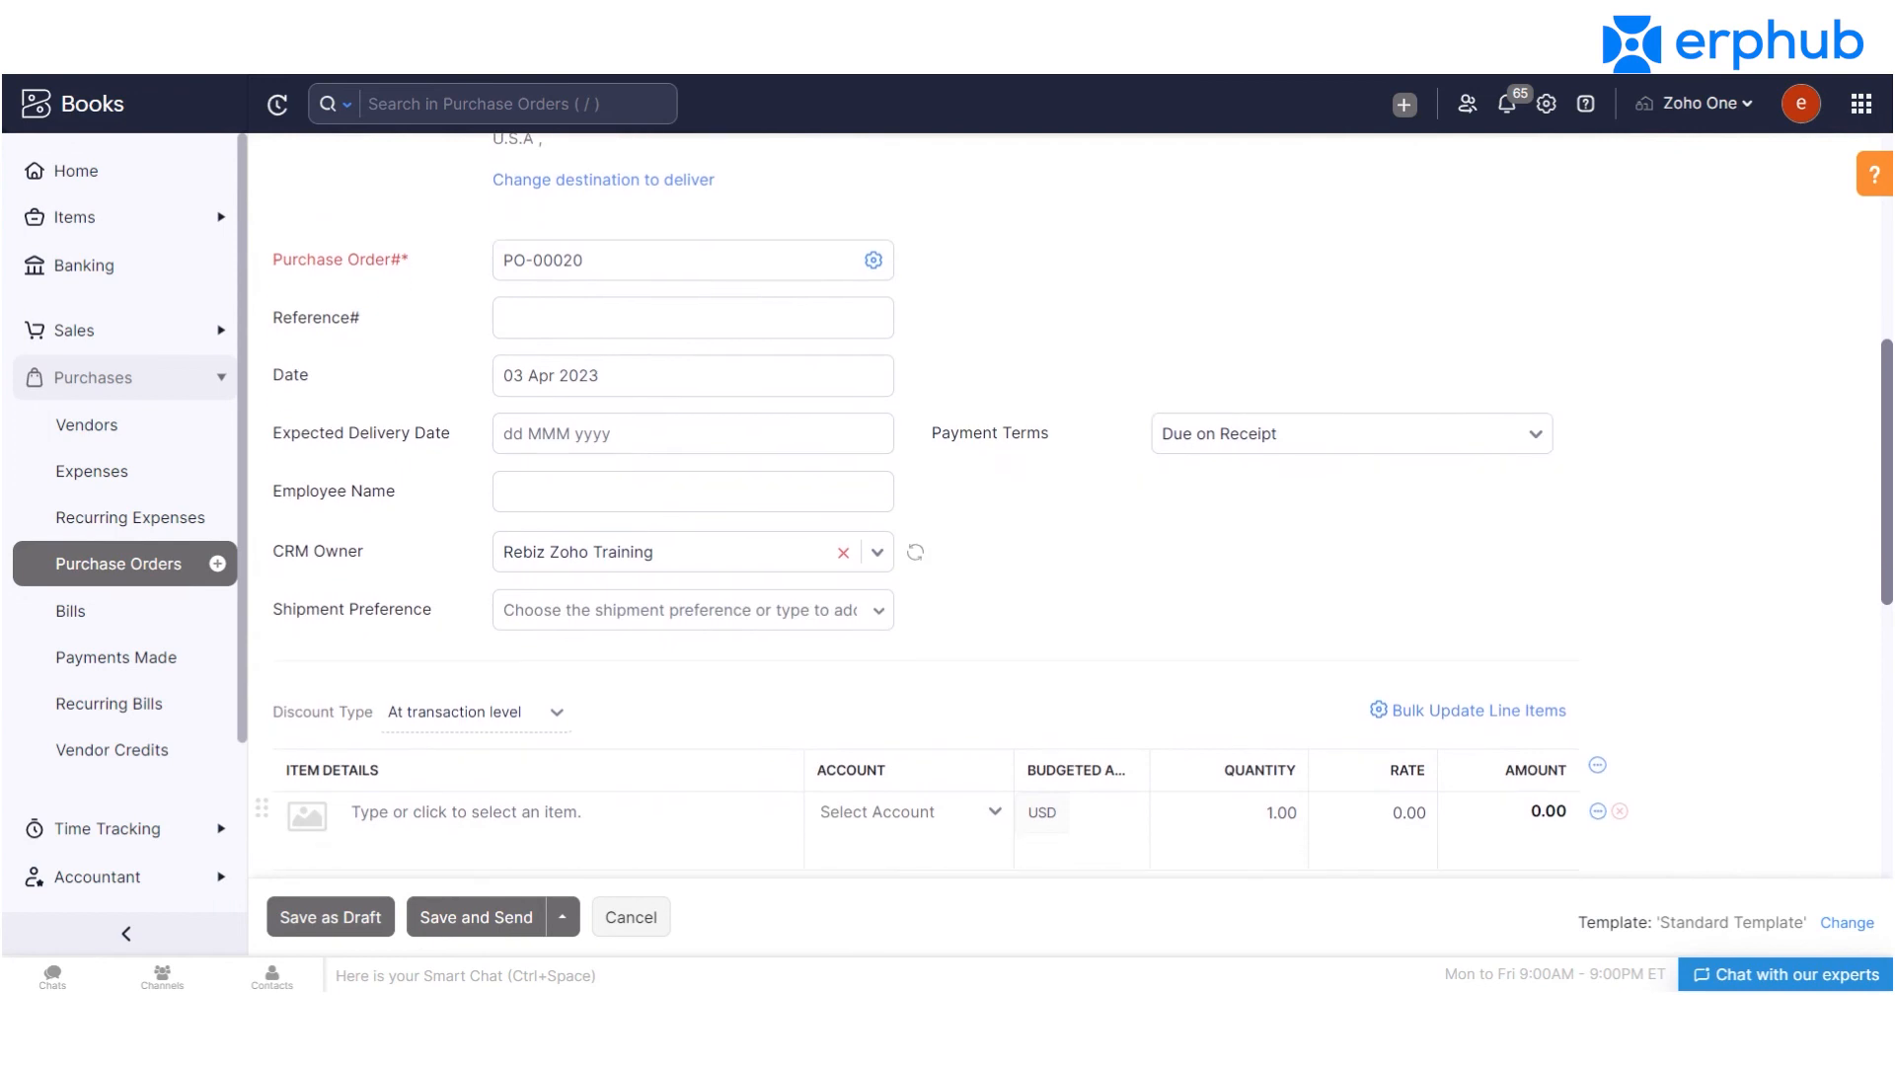
scroll(1637, 436, "down", 1)
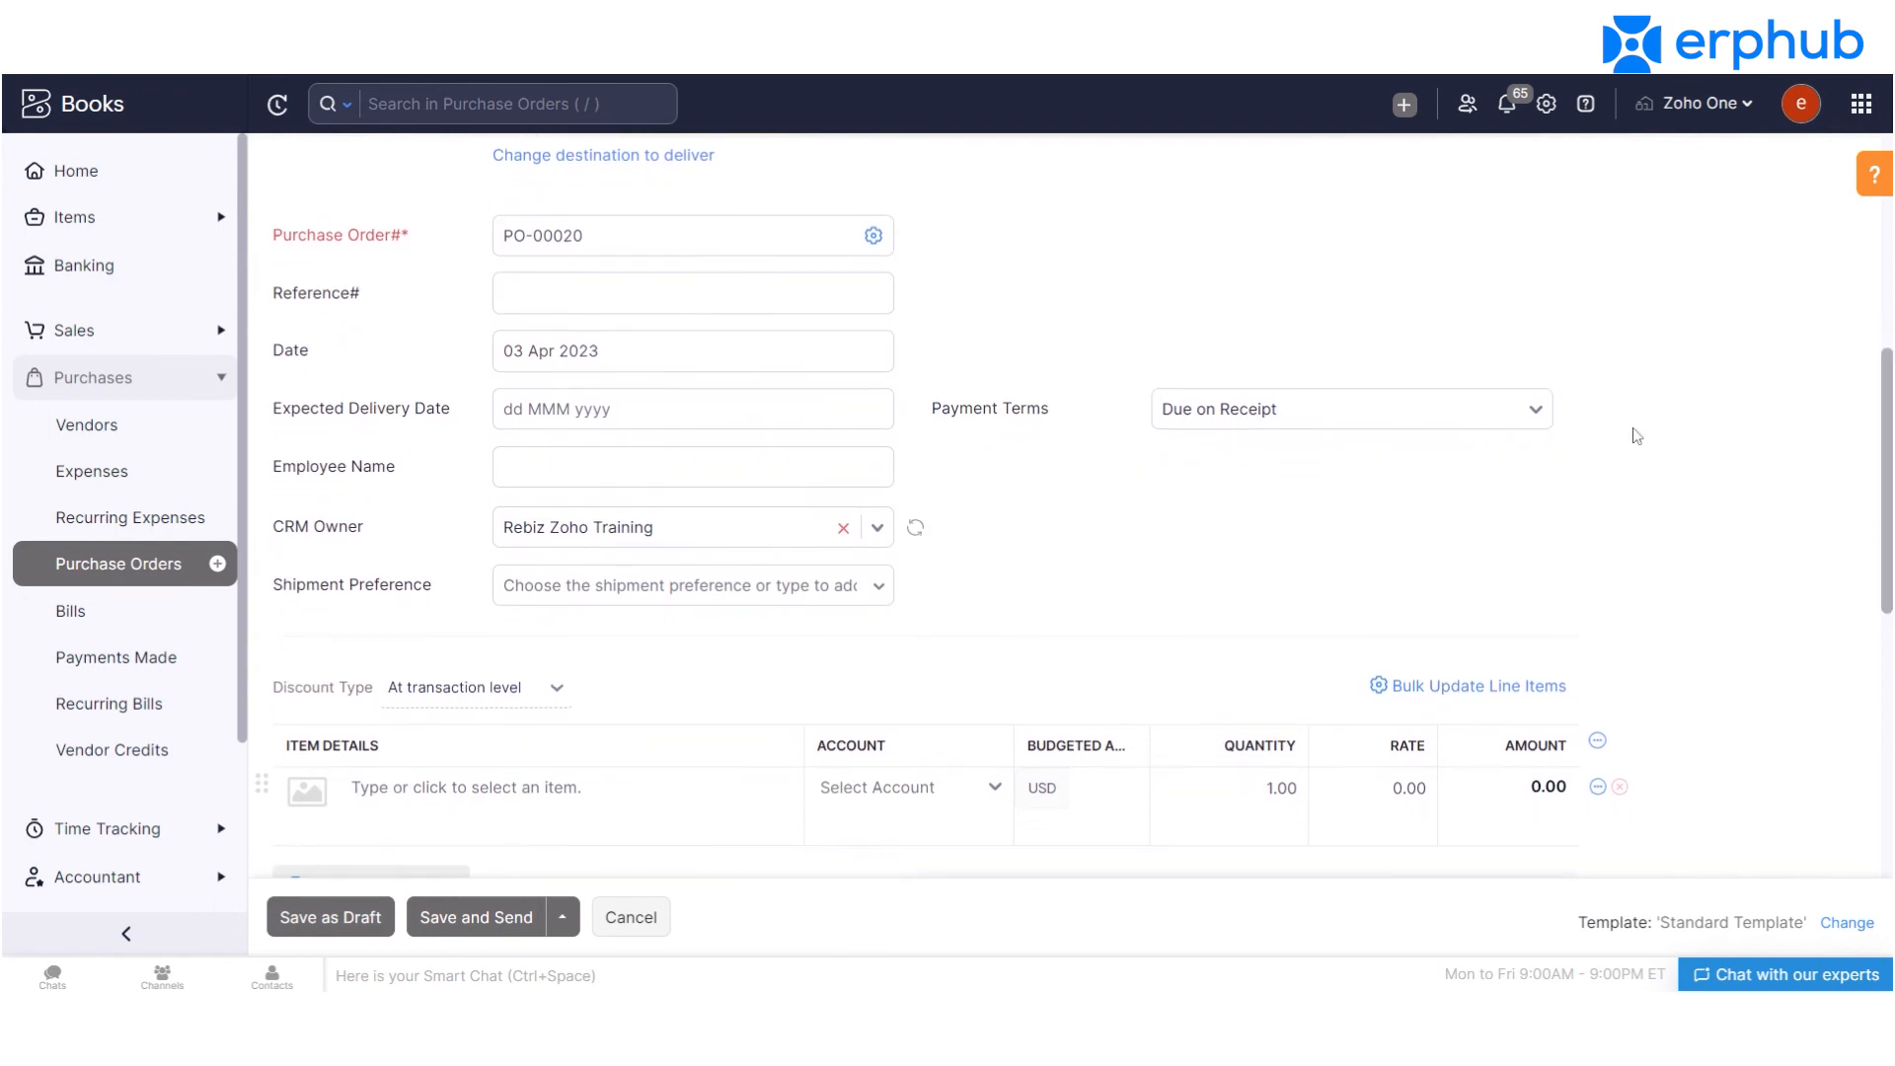
left_click(693, 352)
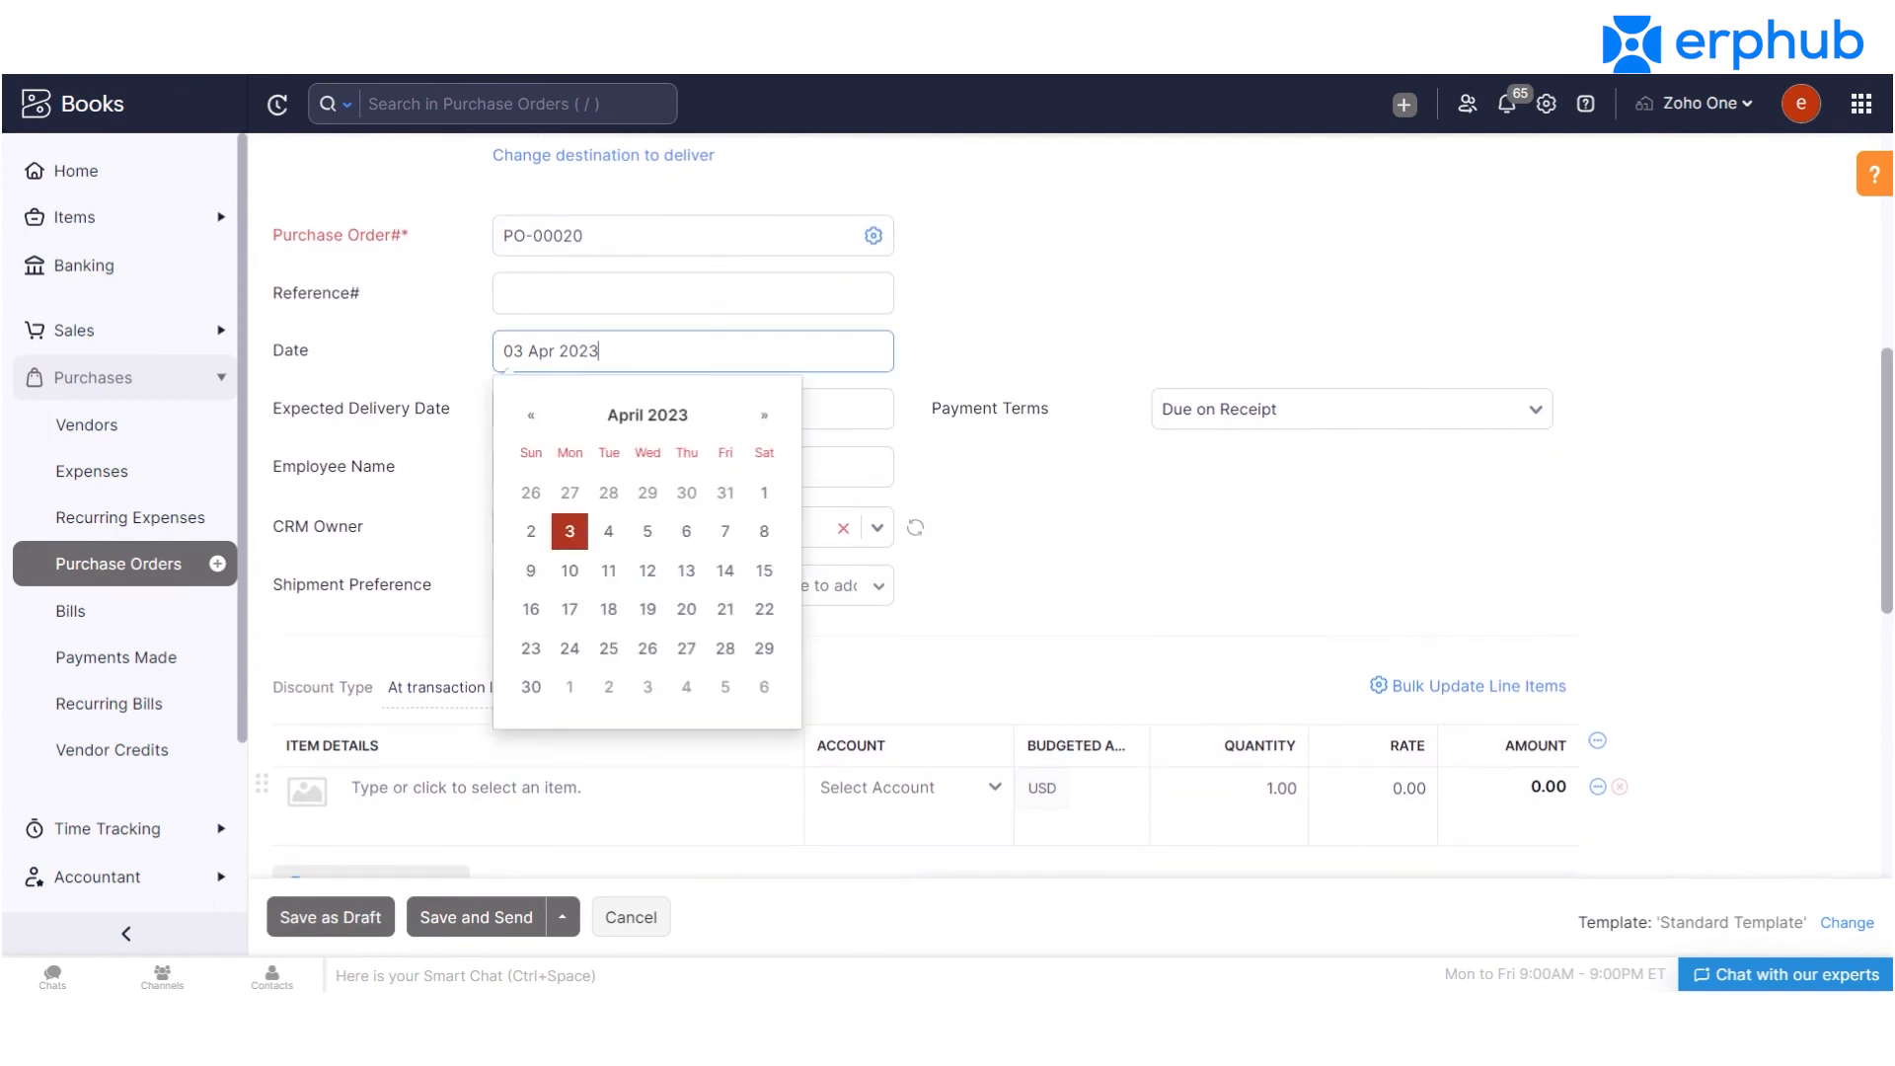
left_click(356, 410)
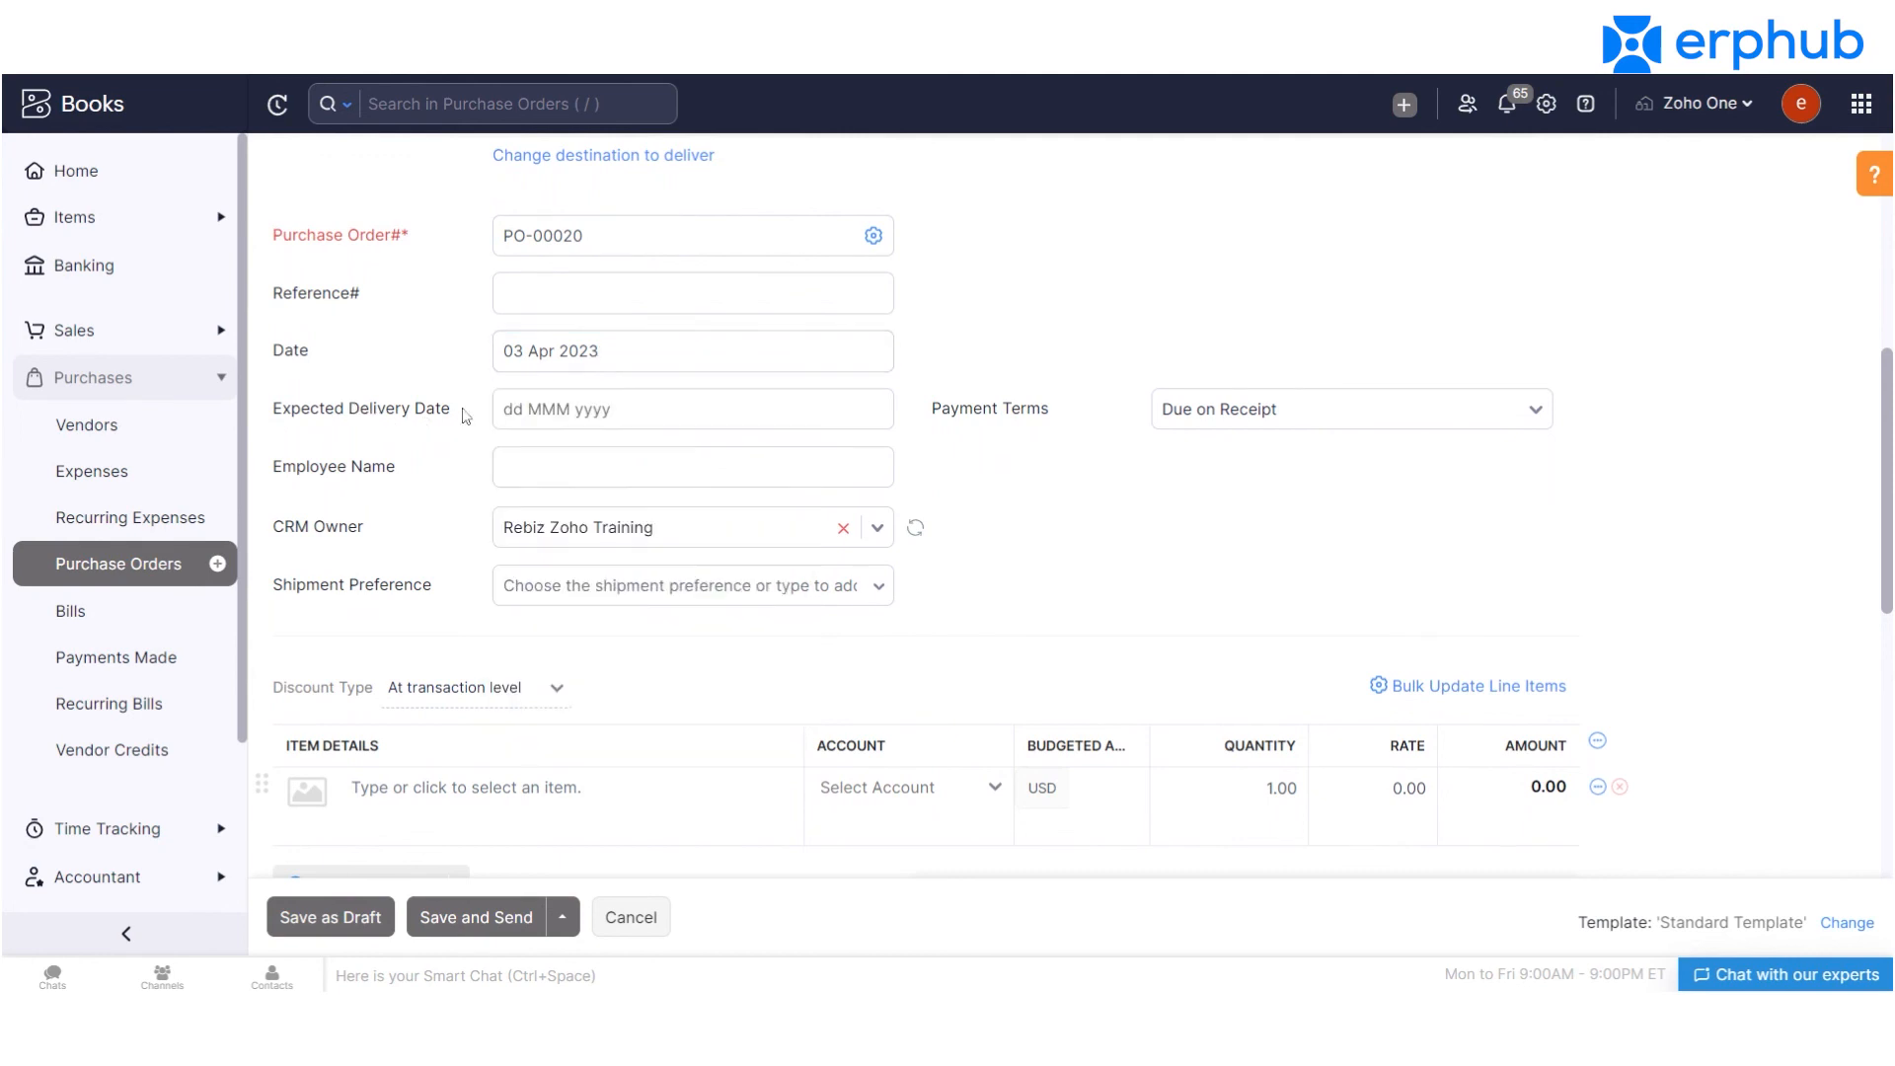
left_click(652, 409)
left_click(453, 409)
left_click(1345, 432)
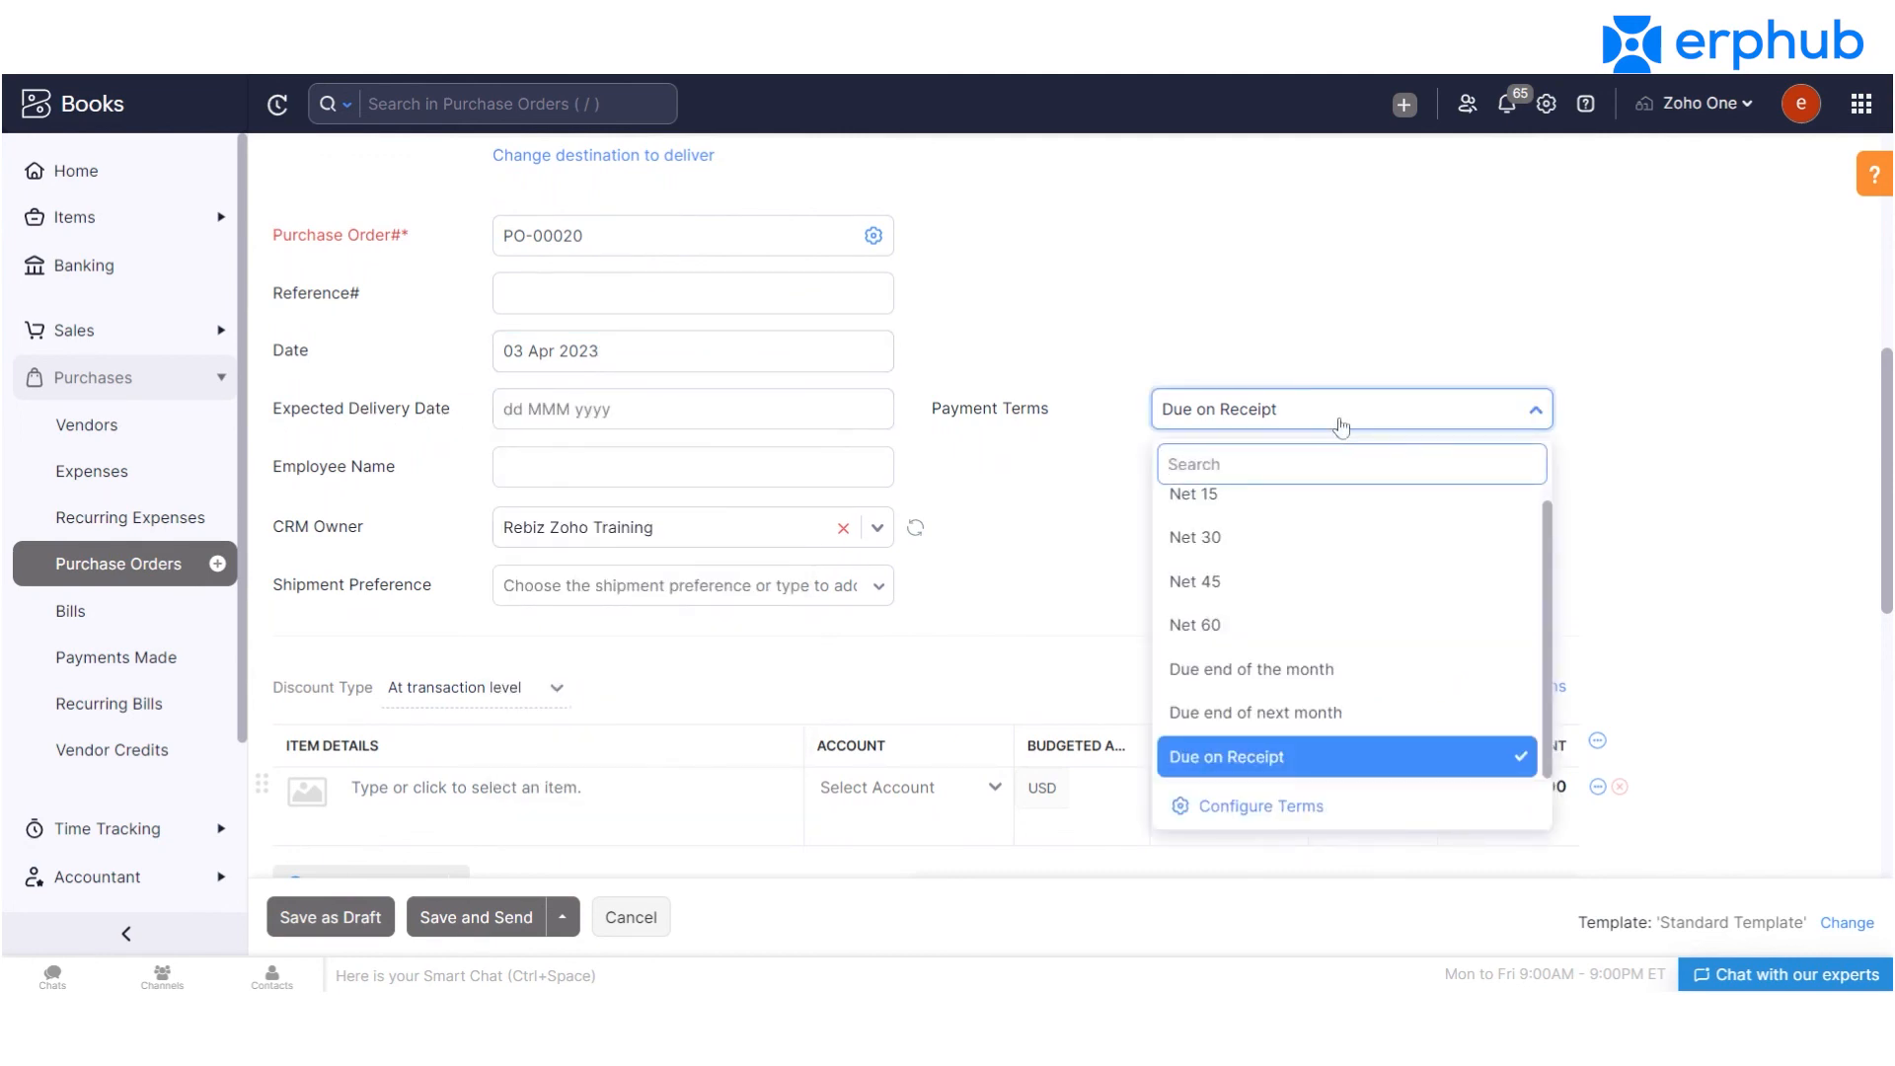
left_click(1424, 422)
Review the purchase order's item table, discount and adjustment fields, customer notes, terms, attachments and e-mail recipient sections.
scroll(1891, 435, "down", 2)
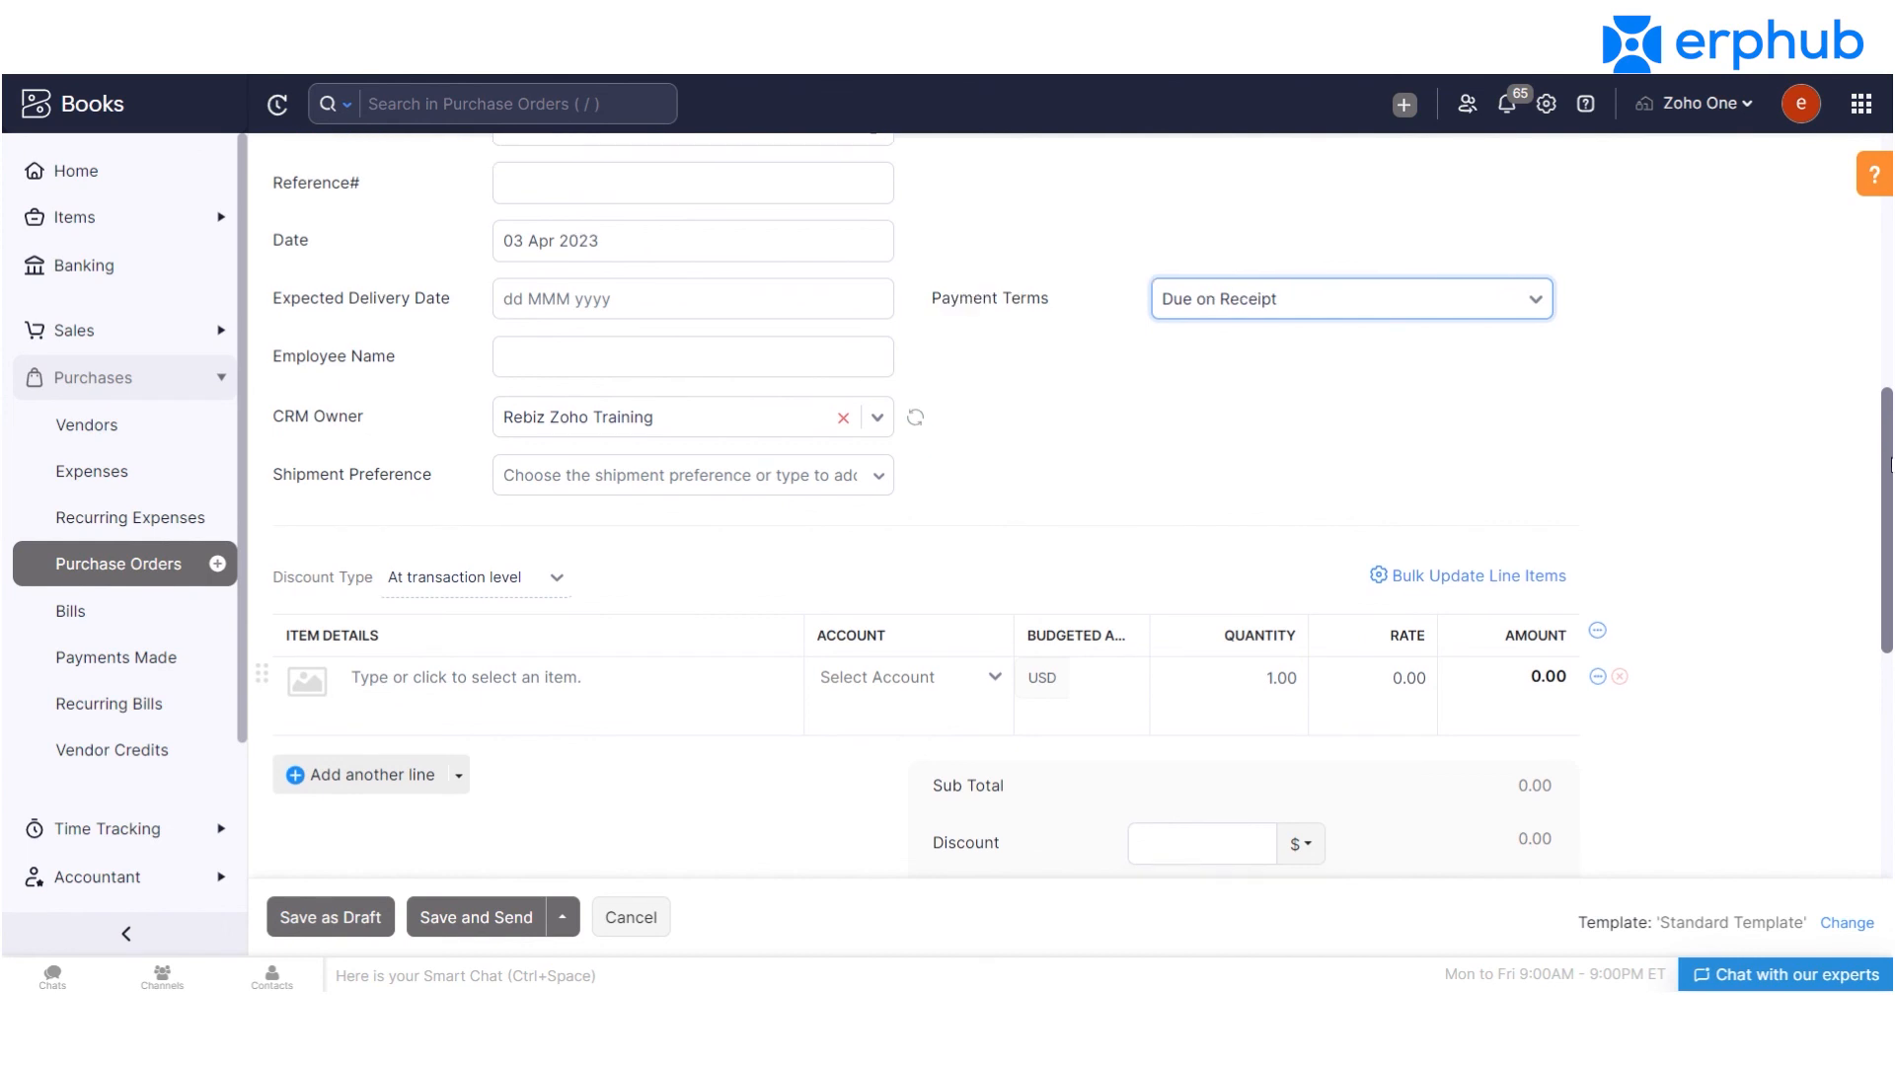
scroll(1891, 436, "down", 4)
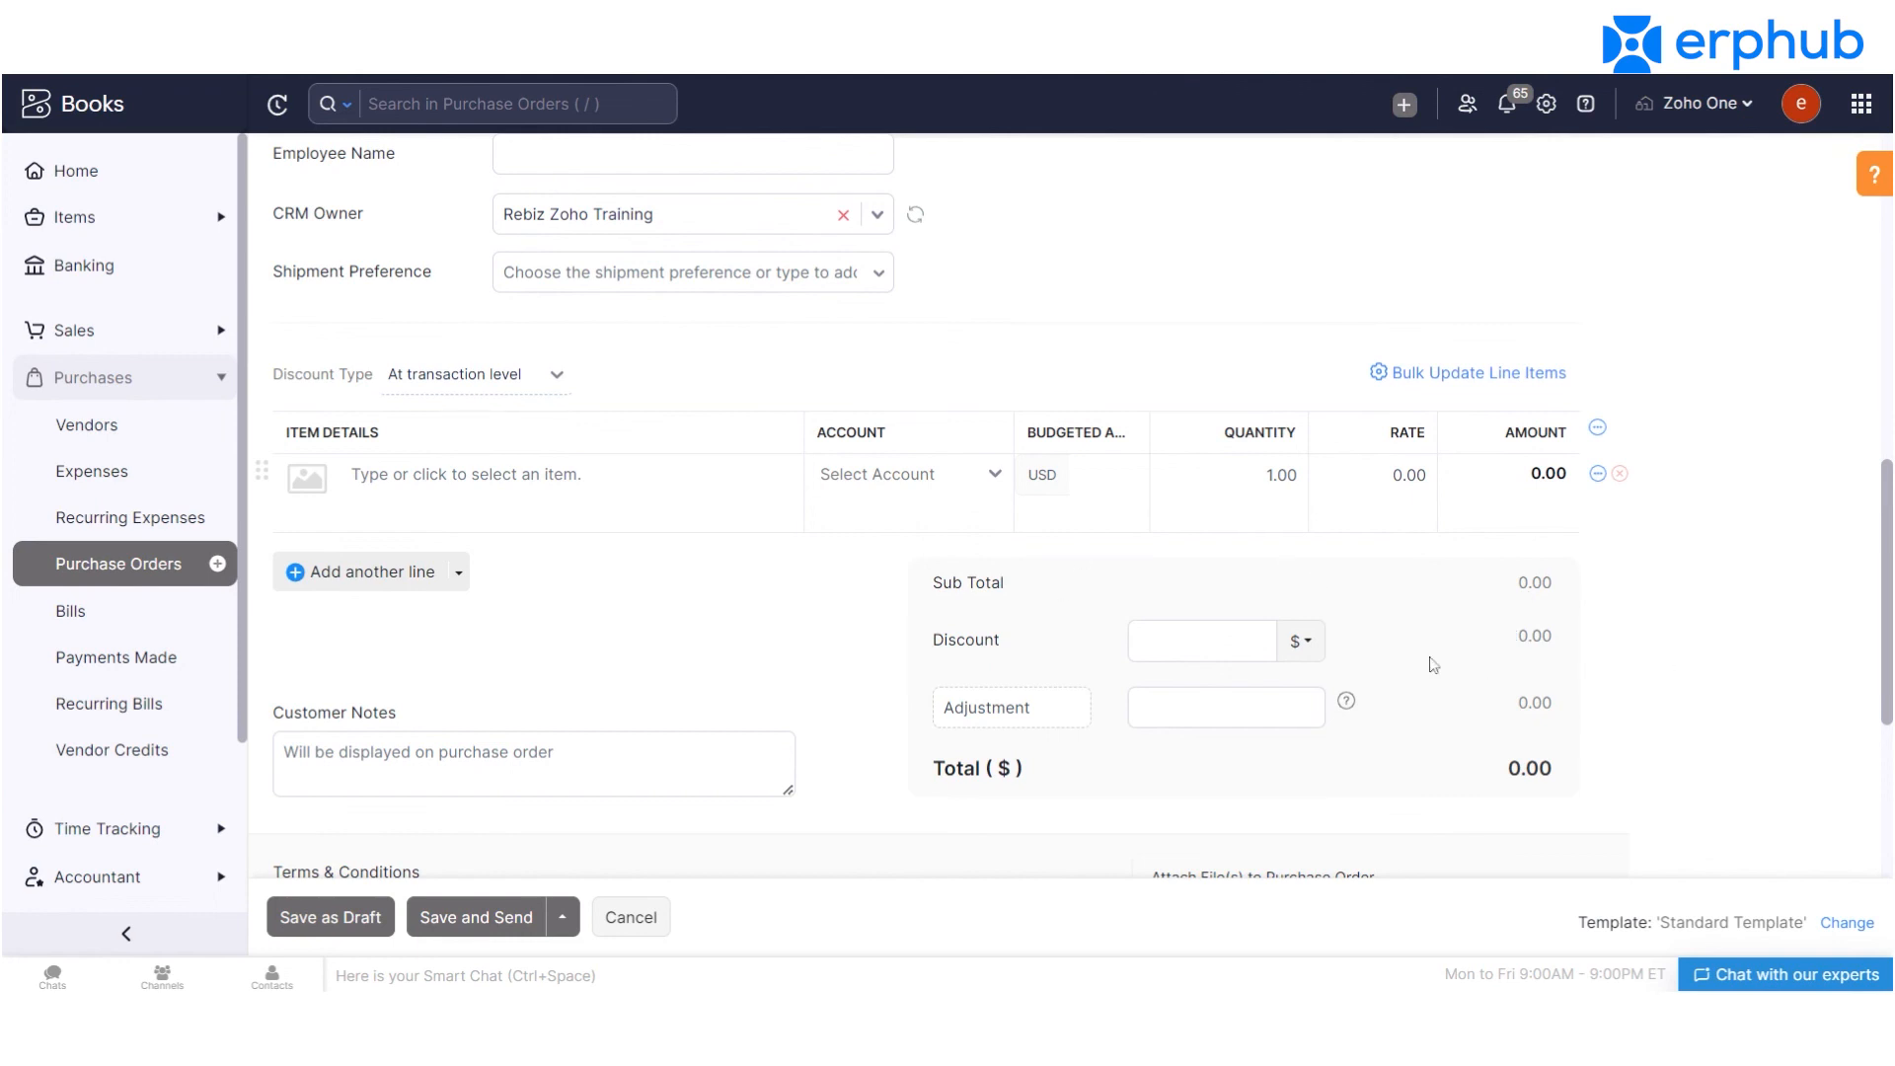
scroll(1624, 524, "down", 3)
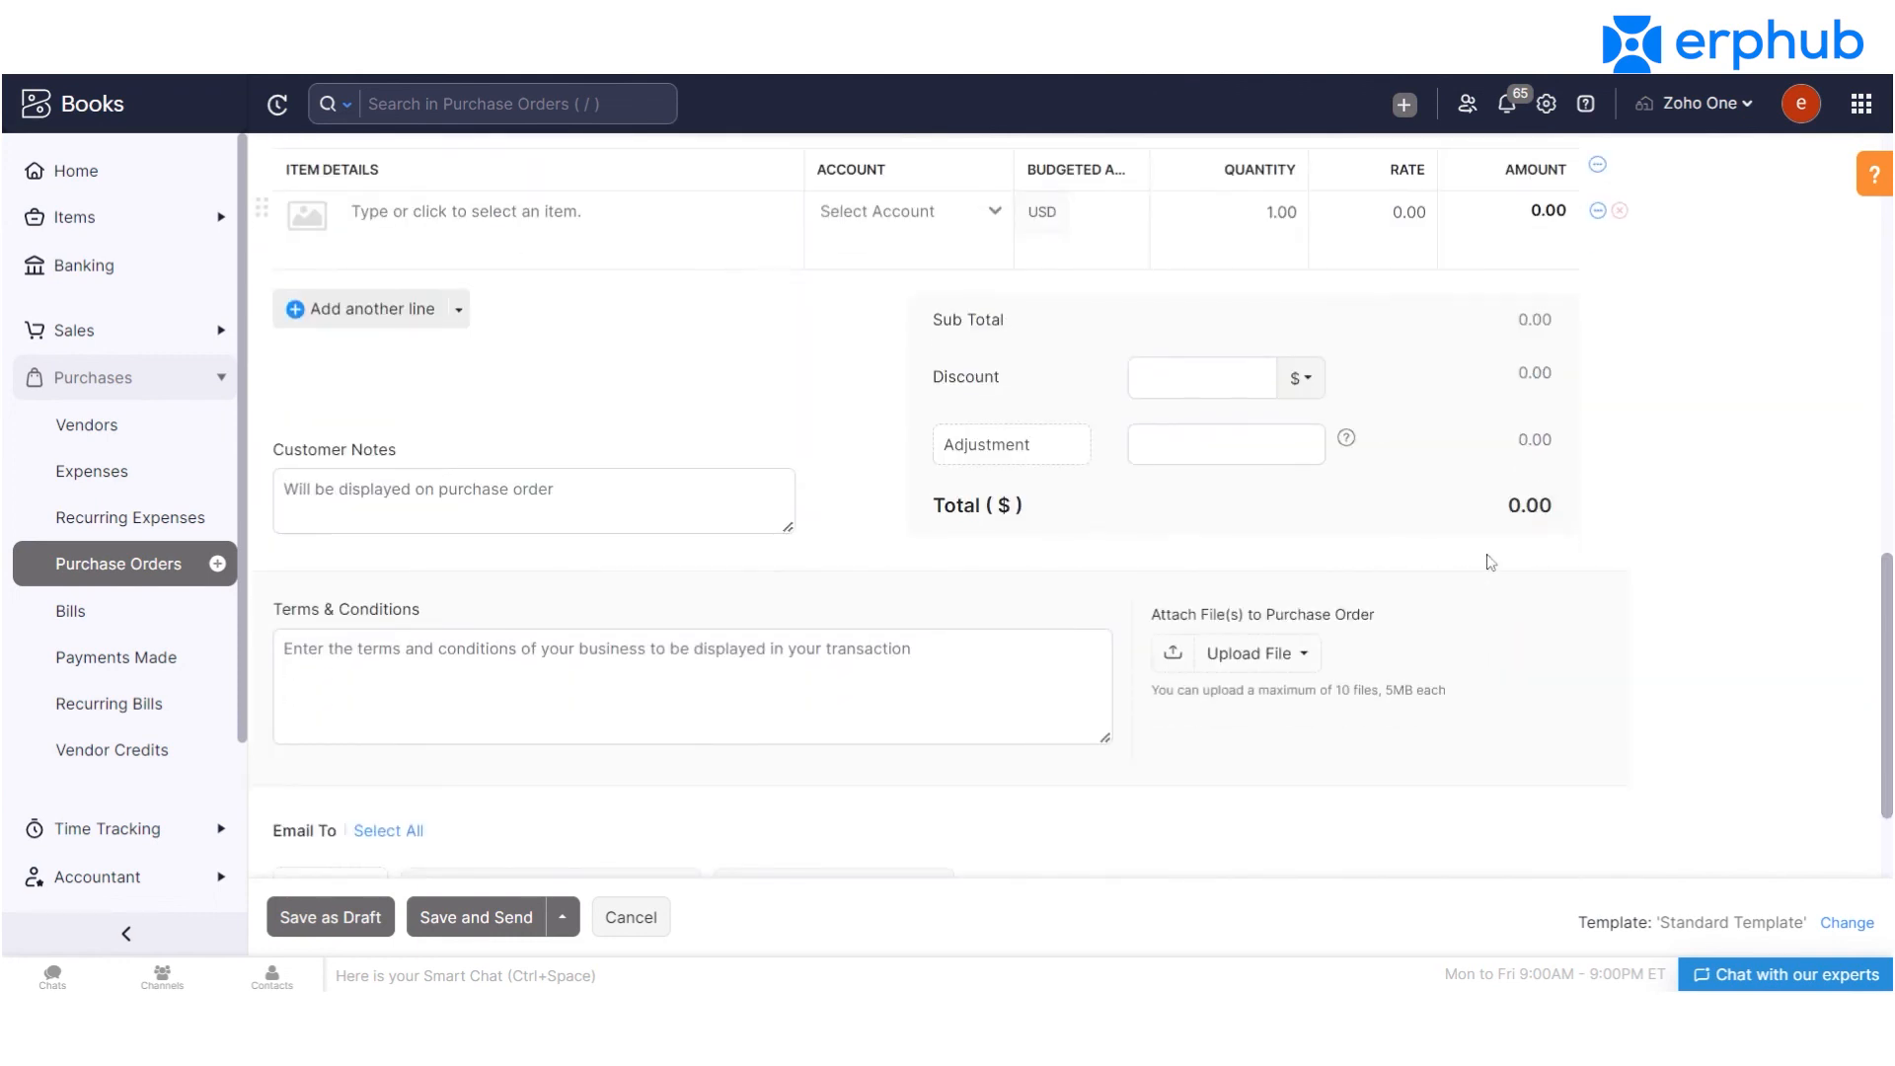
scroll(1886, 691, "down", 1)
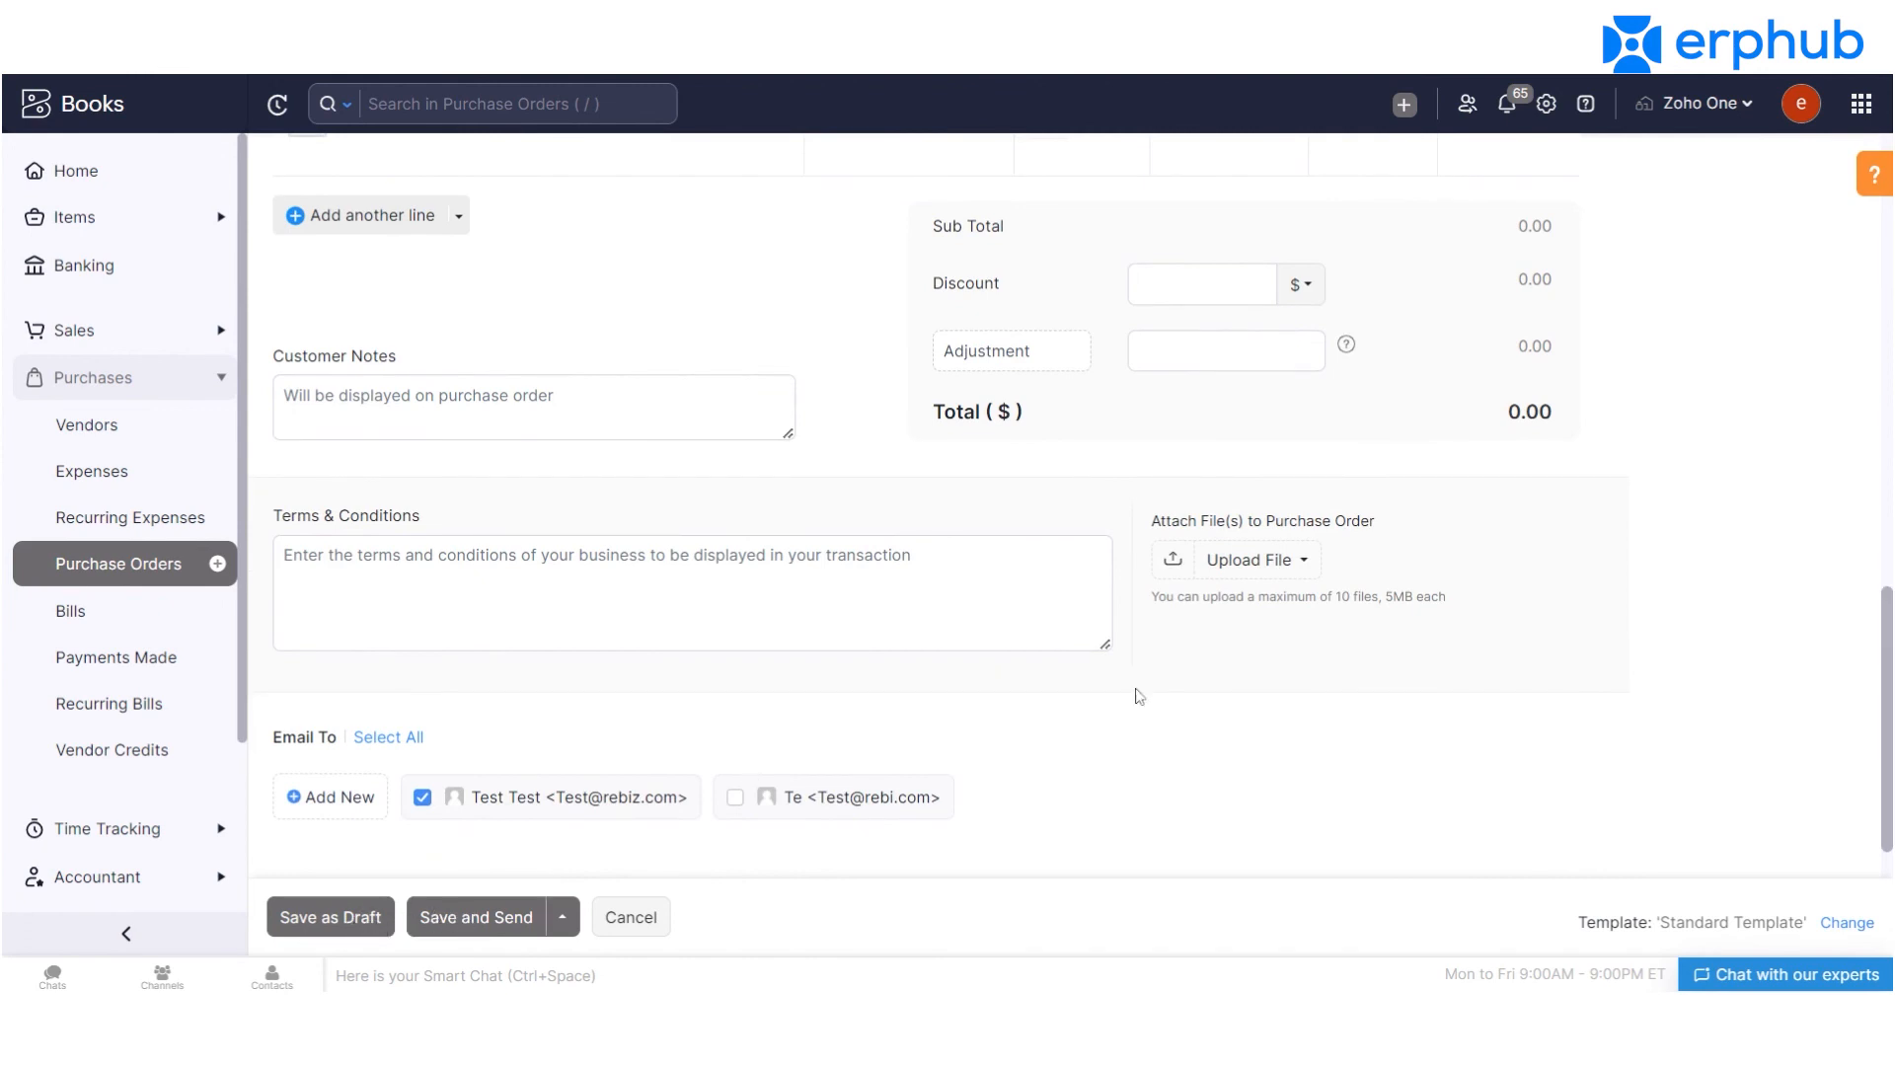
scroll(1884, 632, "up", 15)
scroll(1084, 527, "down", 8)
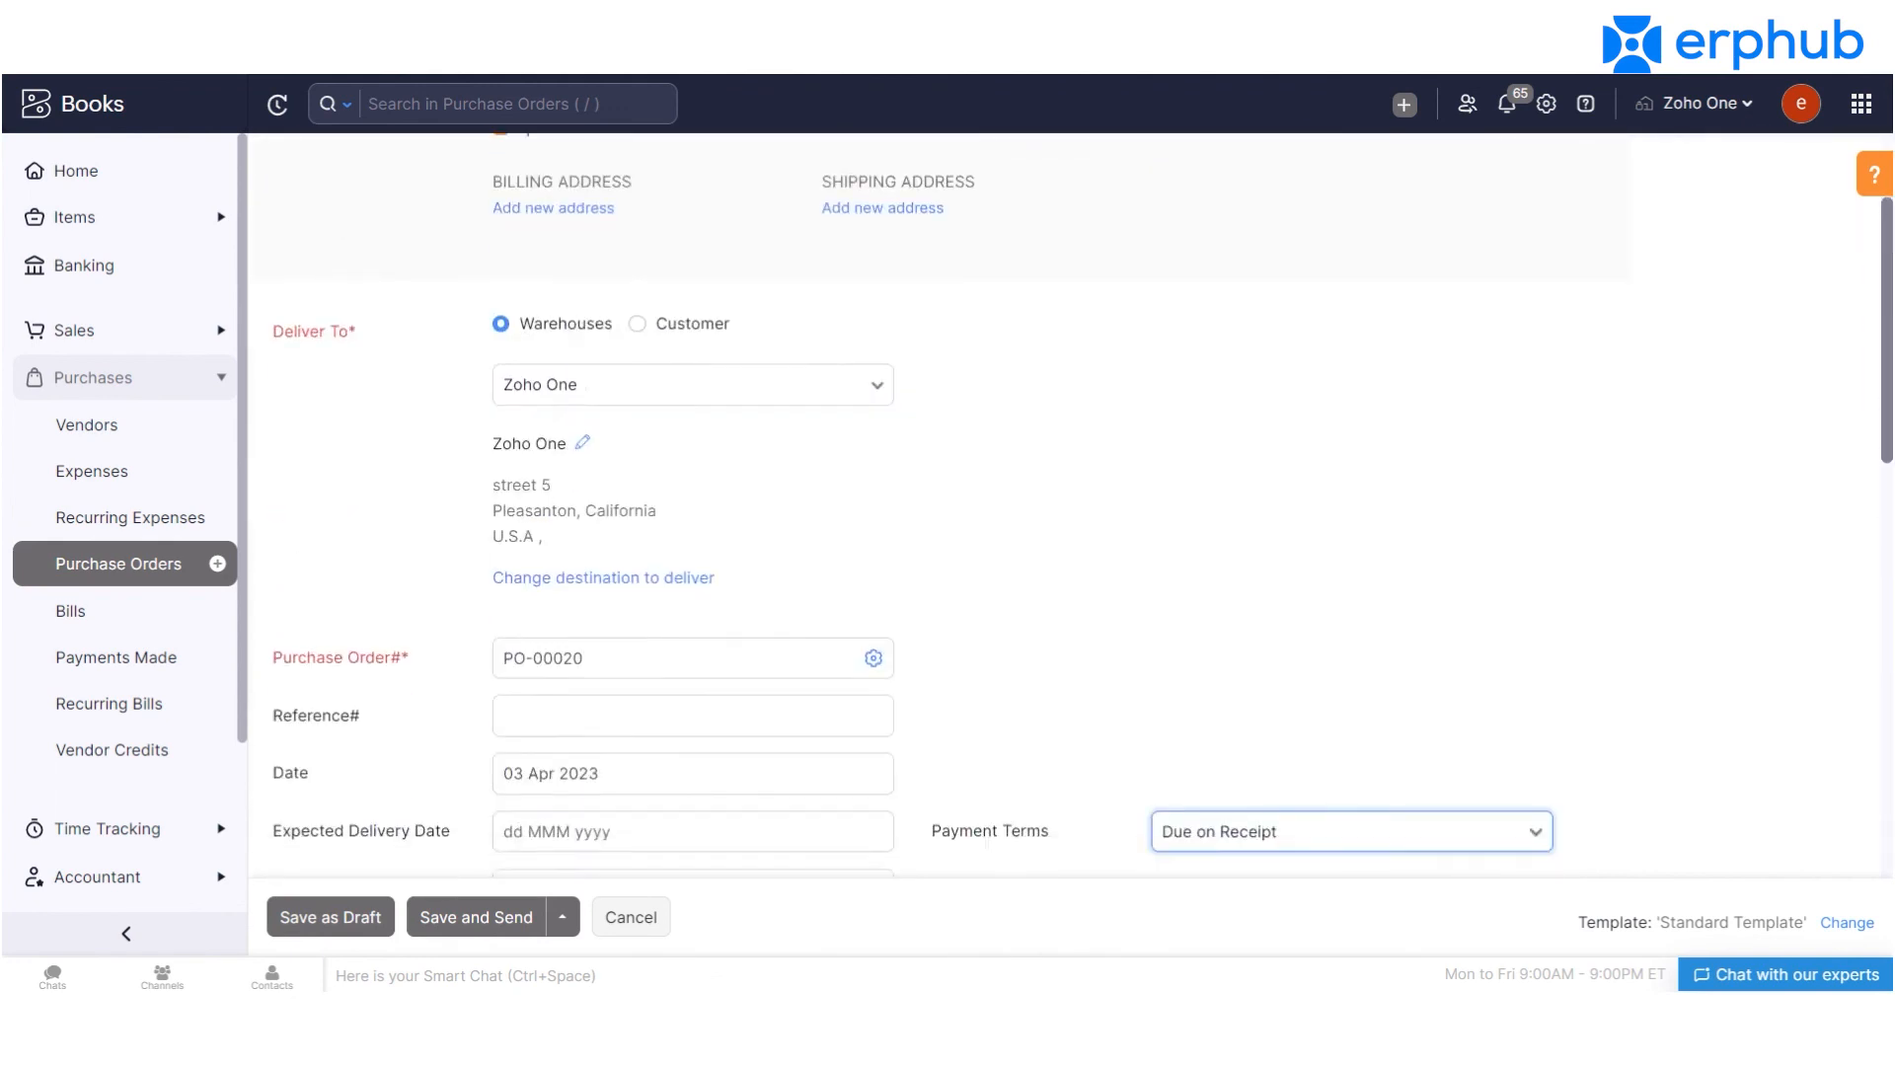
scroll(695, 844, "down", 5)
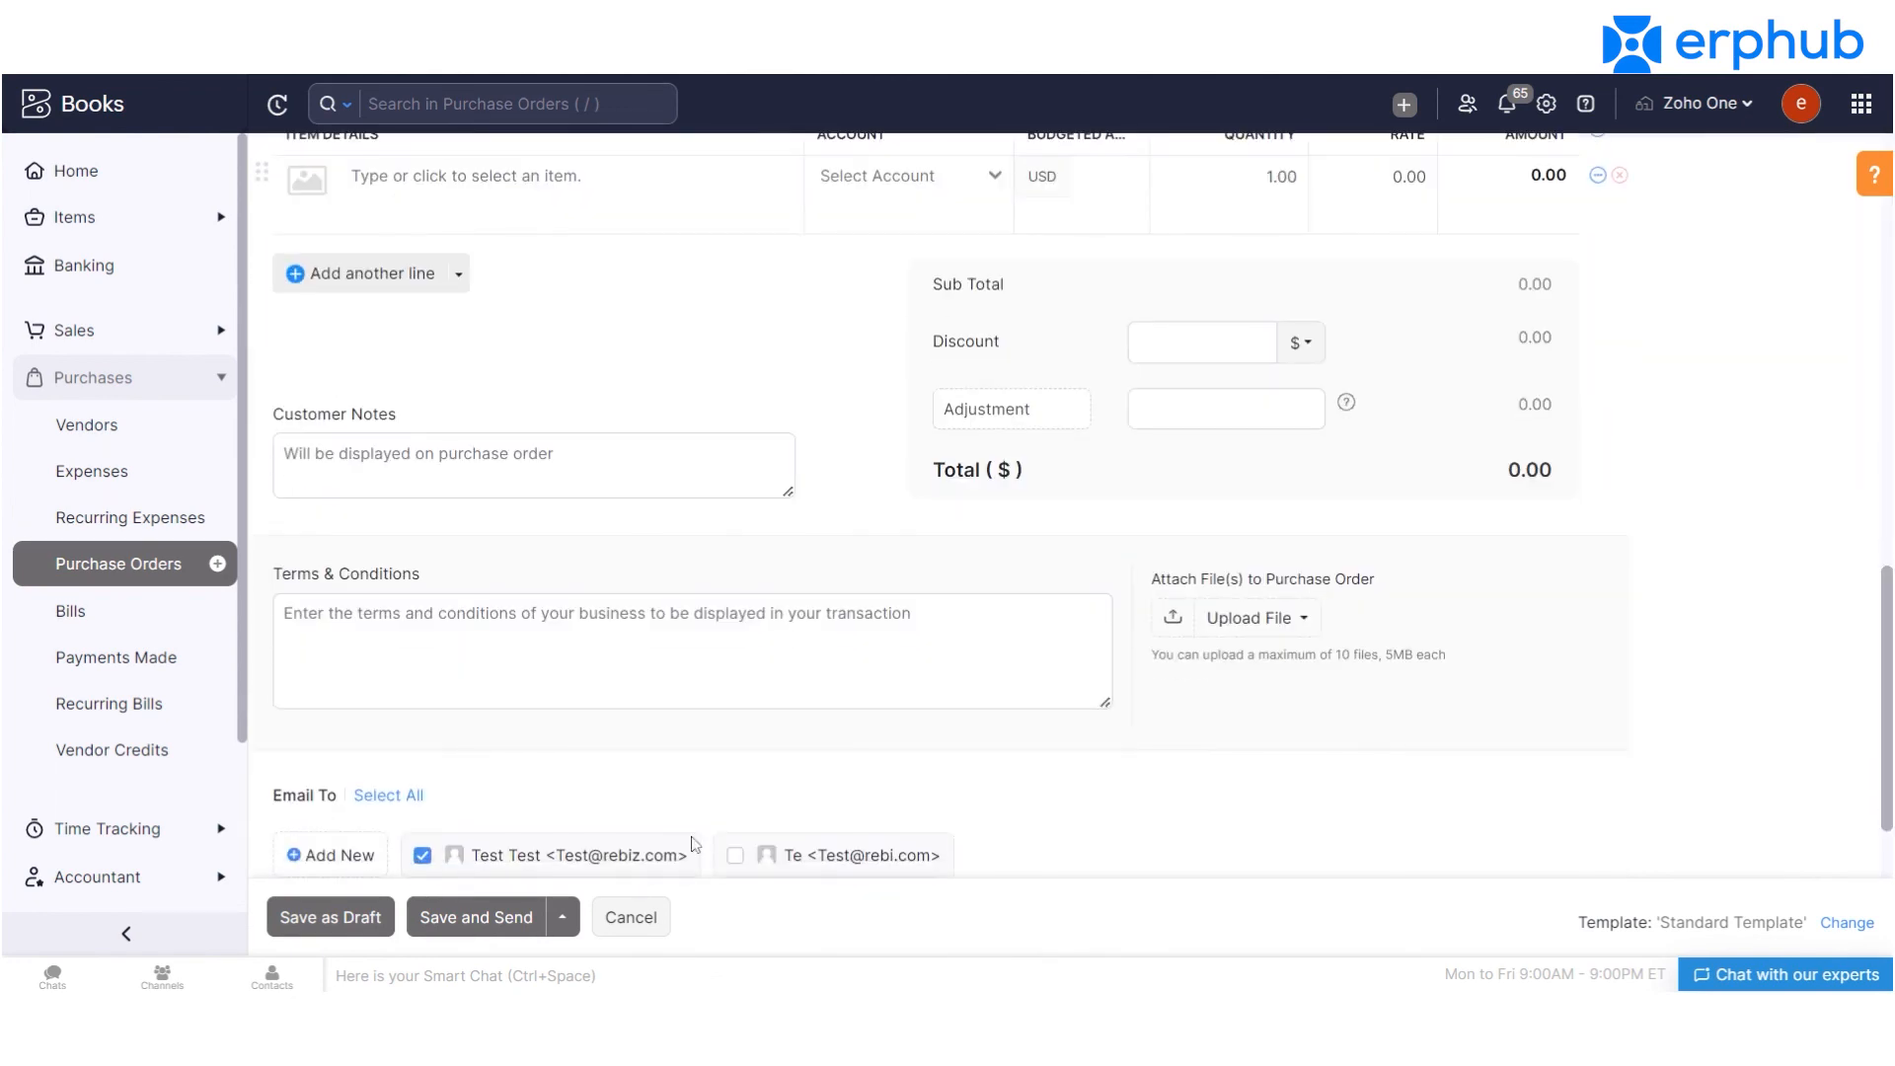
Add the computer item to the purchase order's first line and save the order as a draft.
left_click(358, 926)
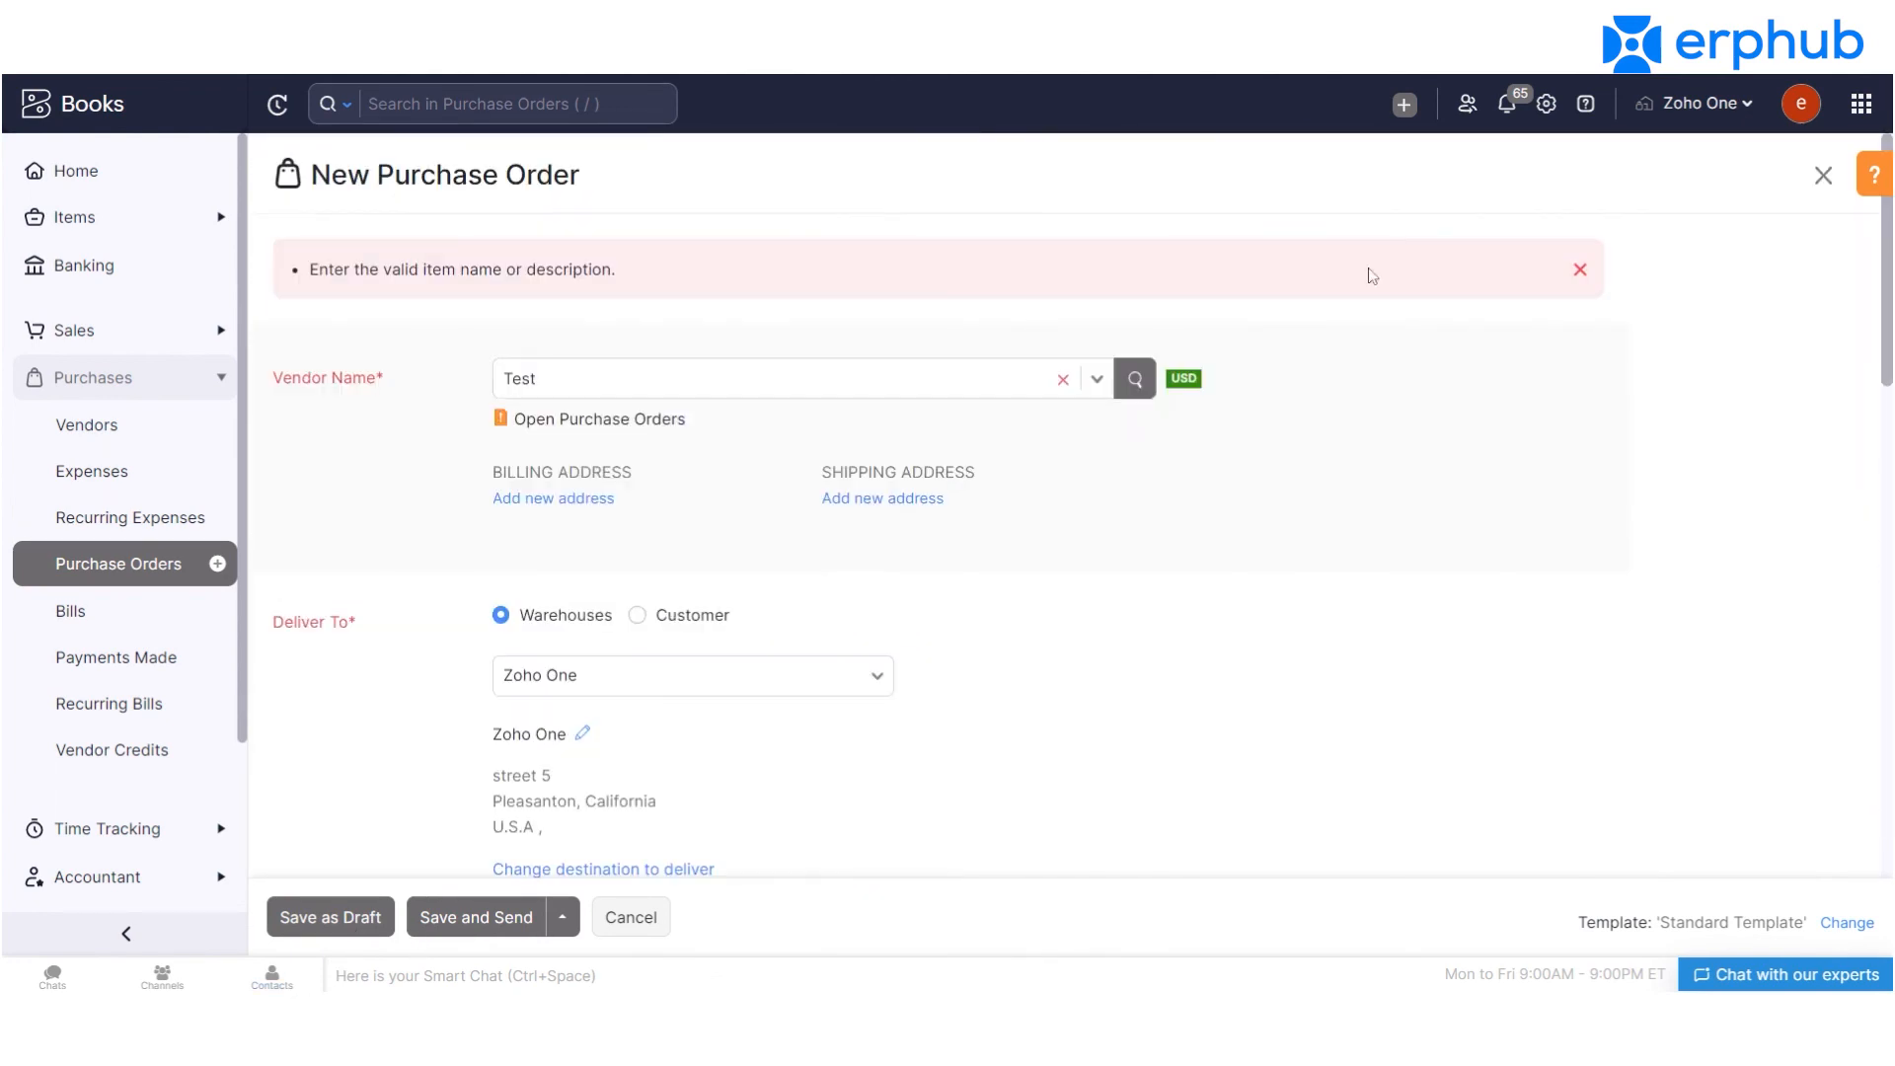
left_click_drag(1887, 336, 1888, 643)
scroll(766, 476, "down", 2)
left_click(553, 423)
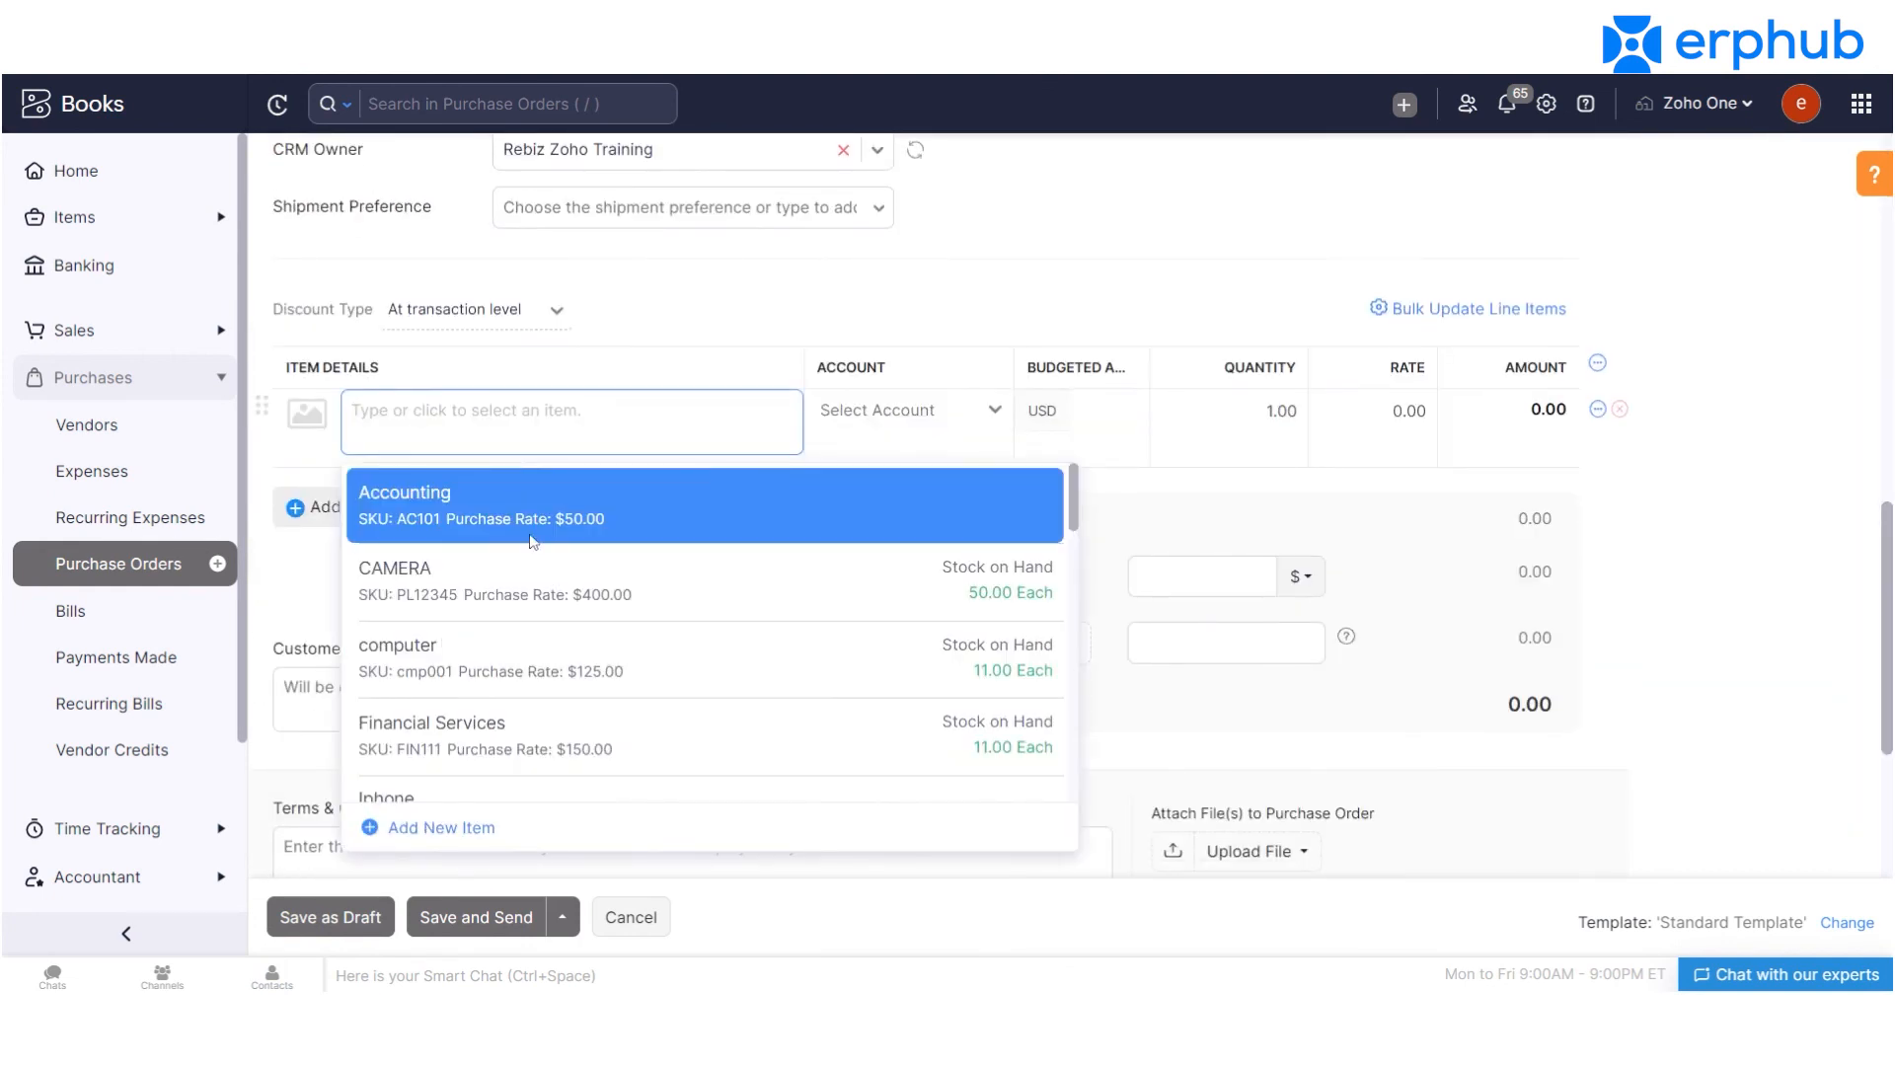
left_click(582, 666)
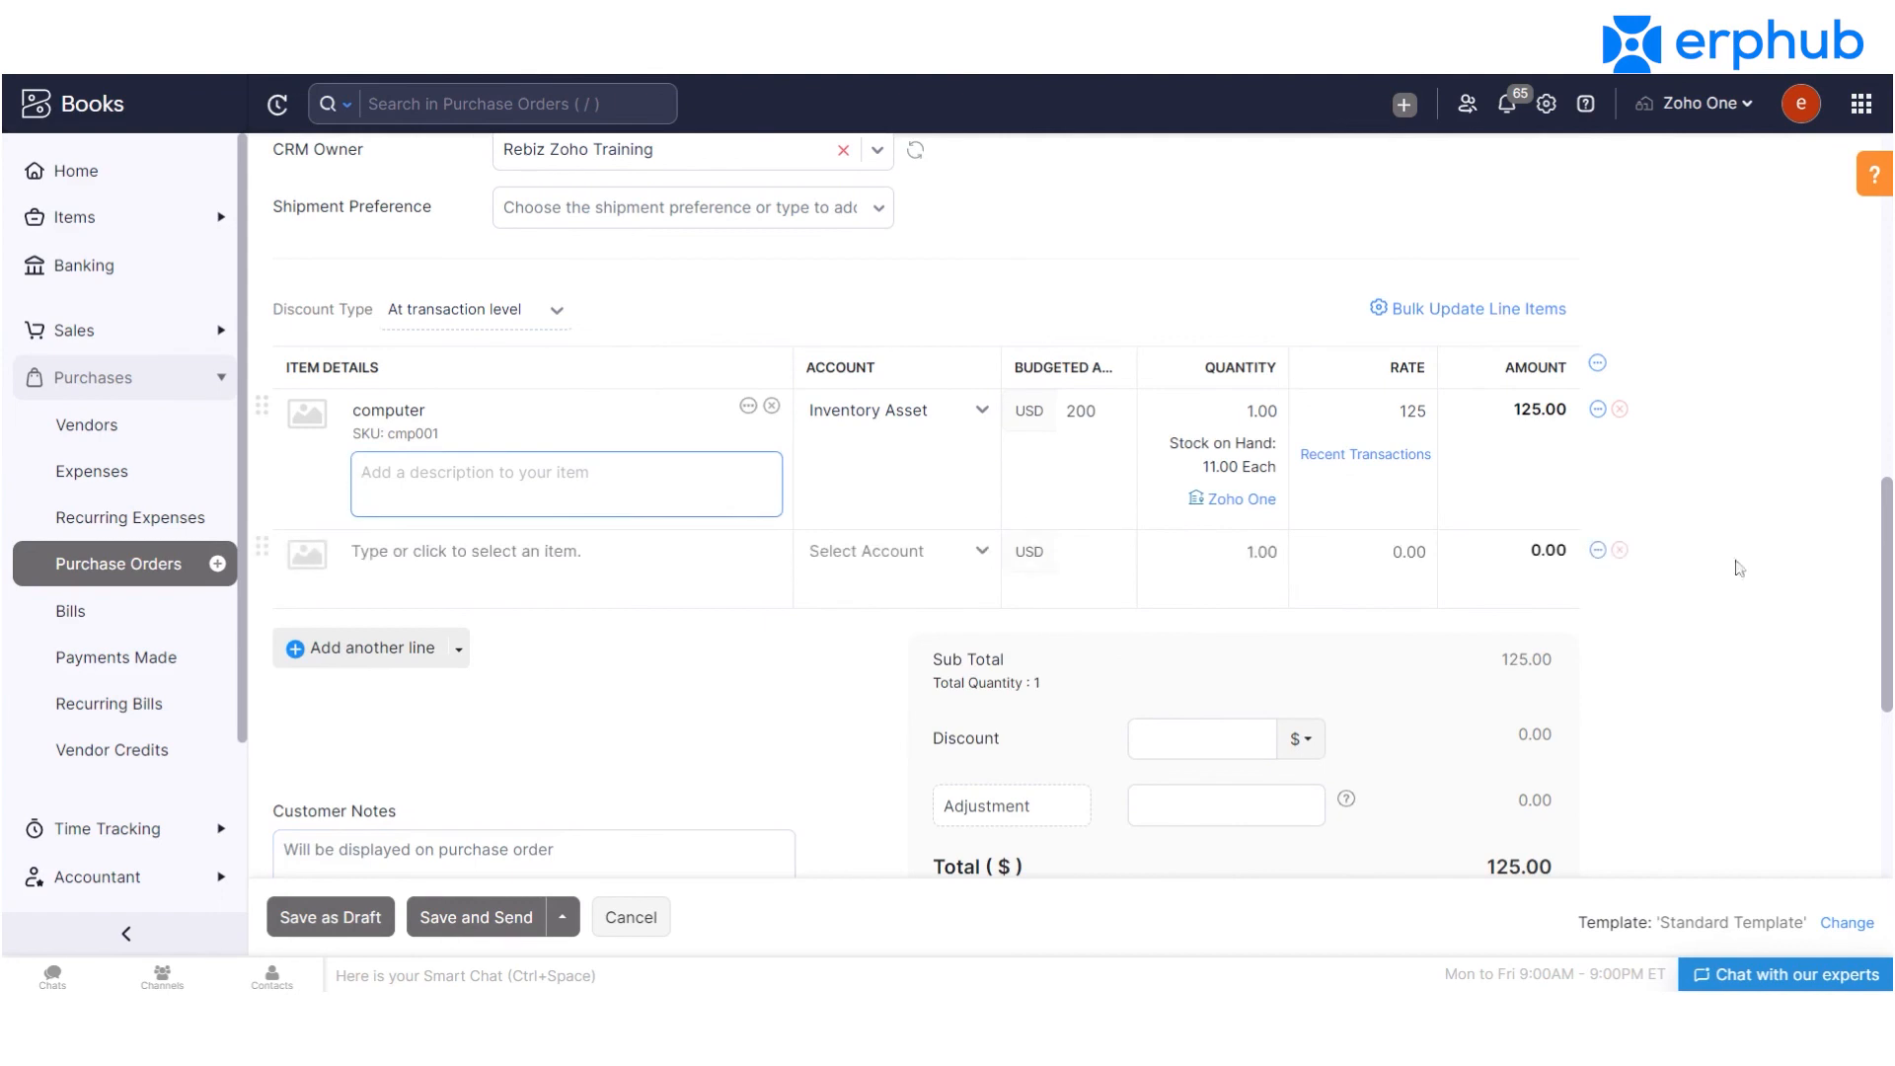
scroll(484, 810, "down", 5)
left_click(334, 928)
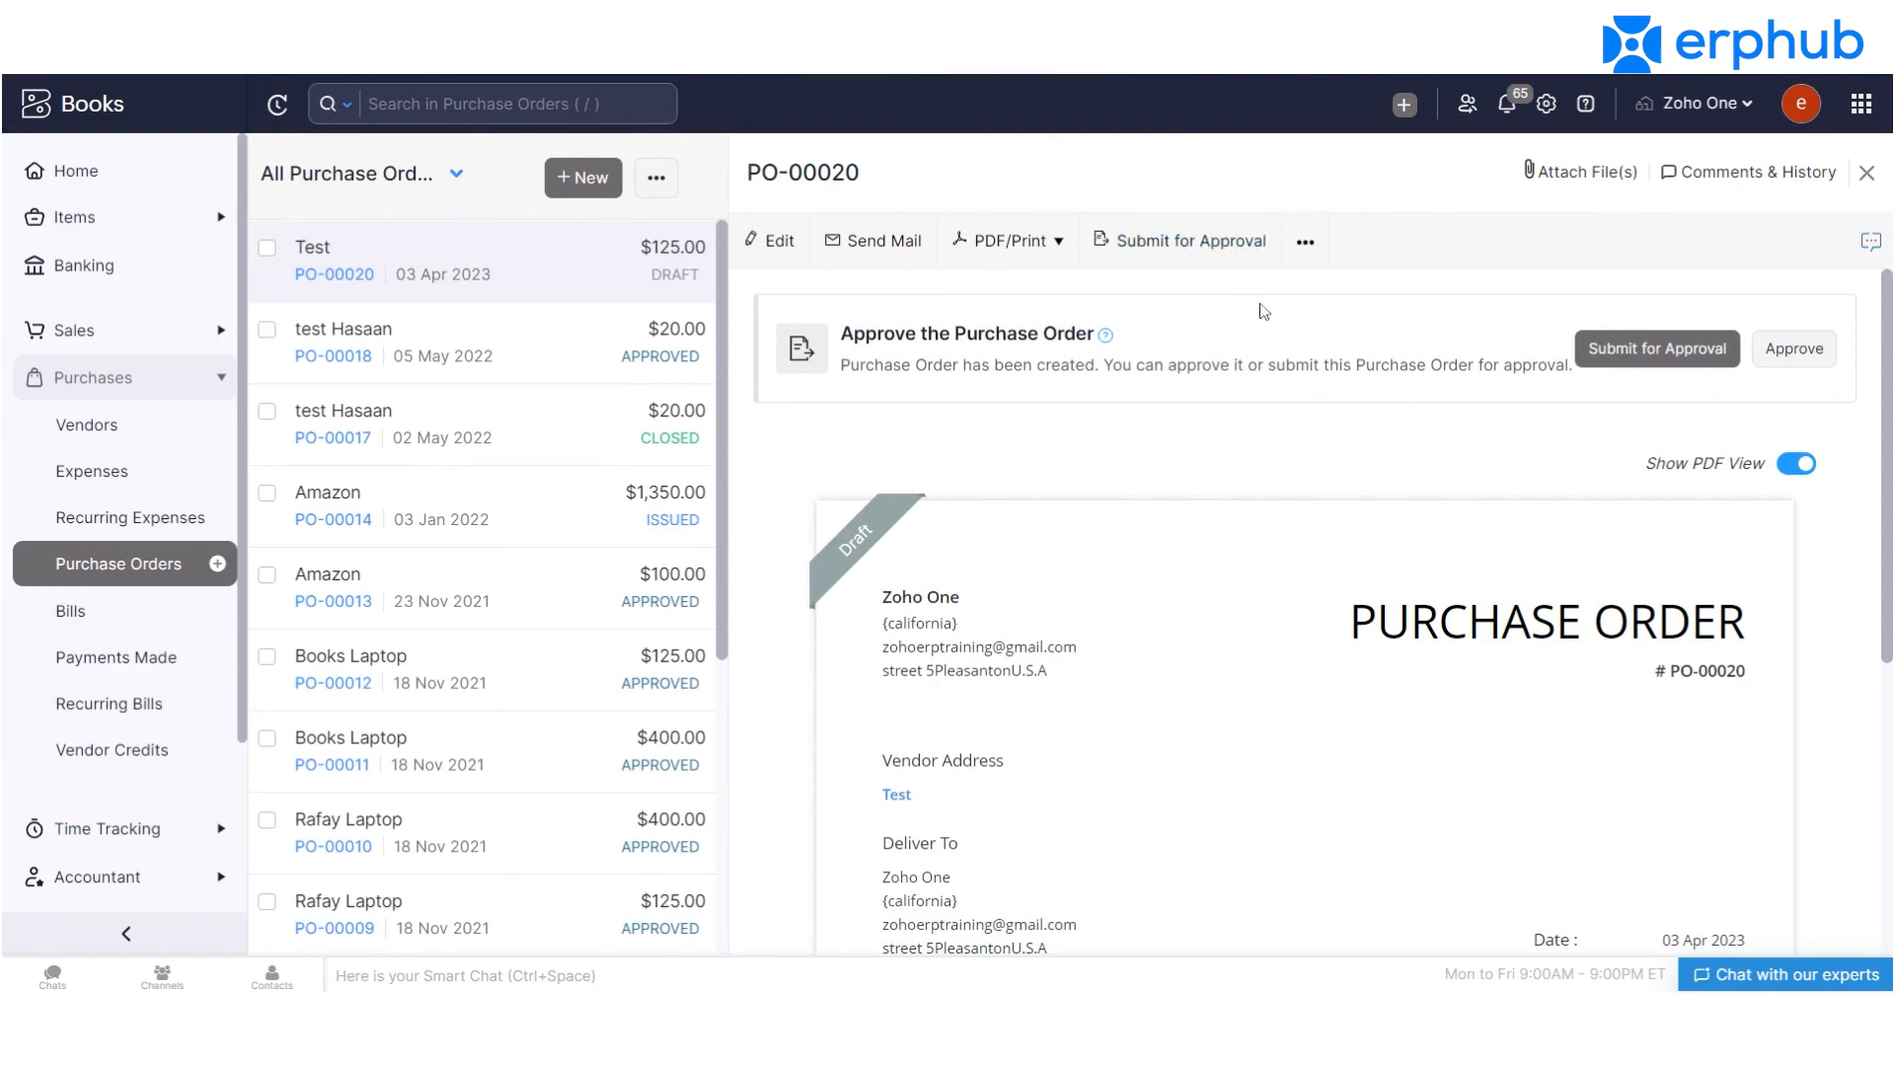
Submit the draft purchase order for approval and approve it, confirming both actions.
left_click(1246, 245)
left_click(778, 167)
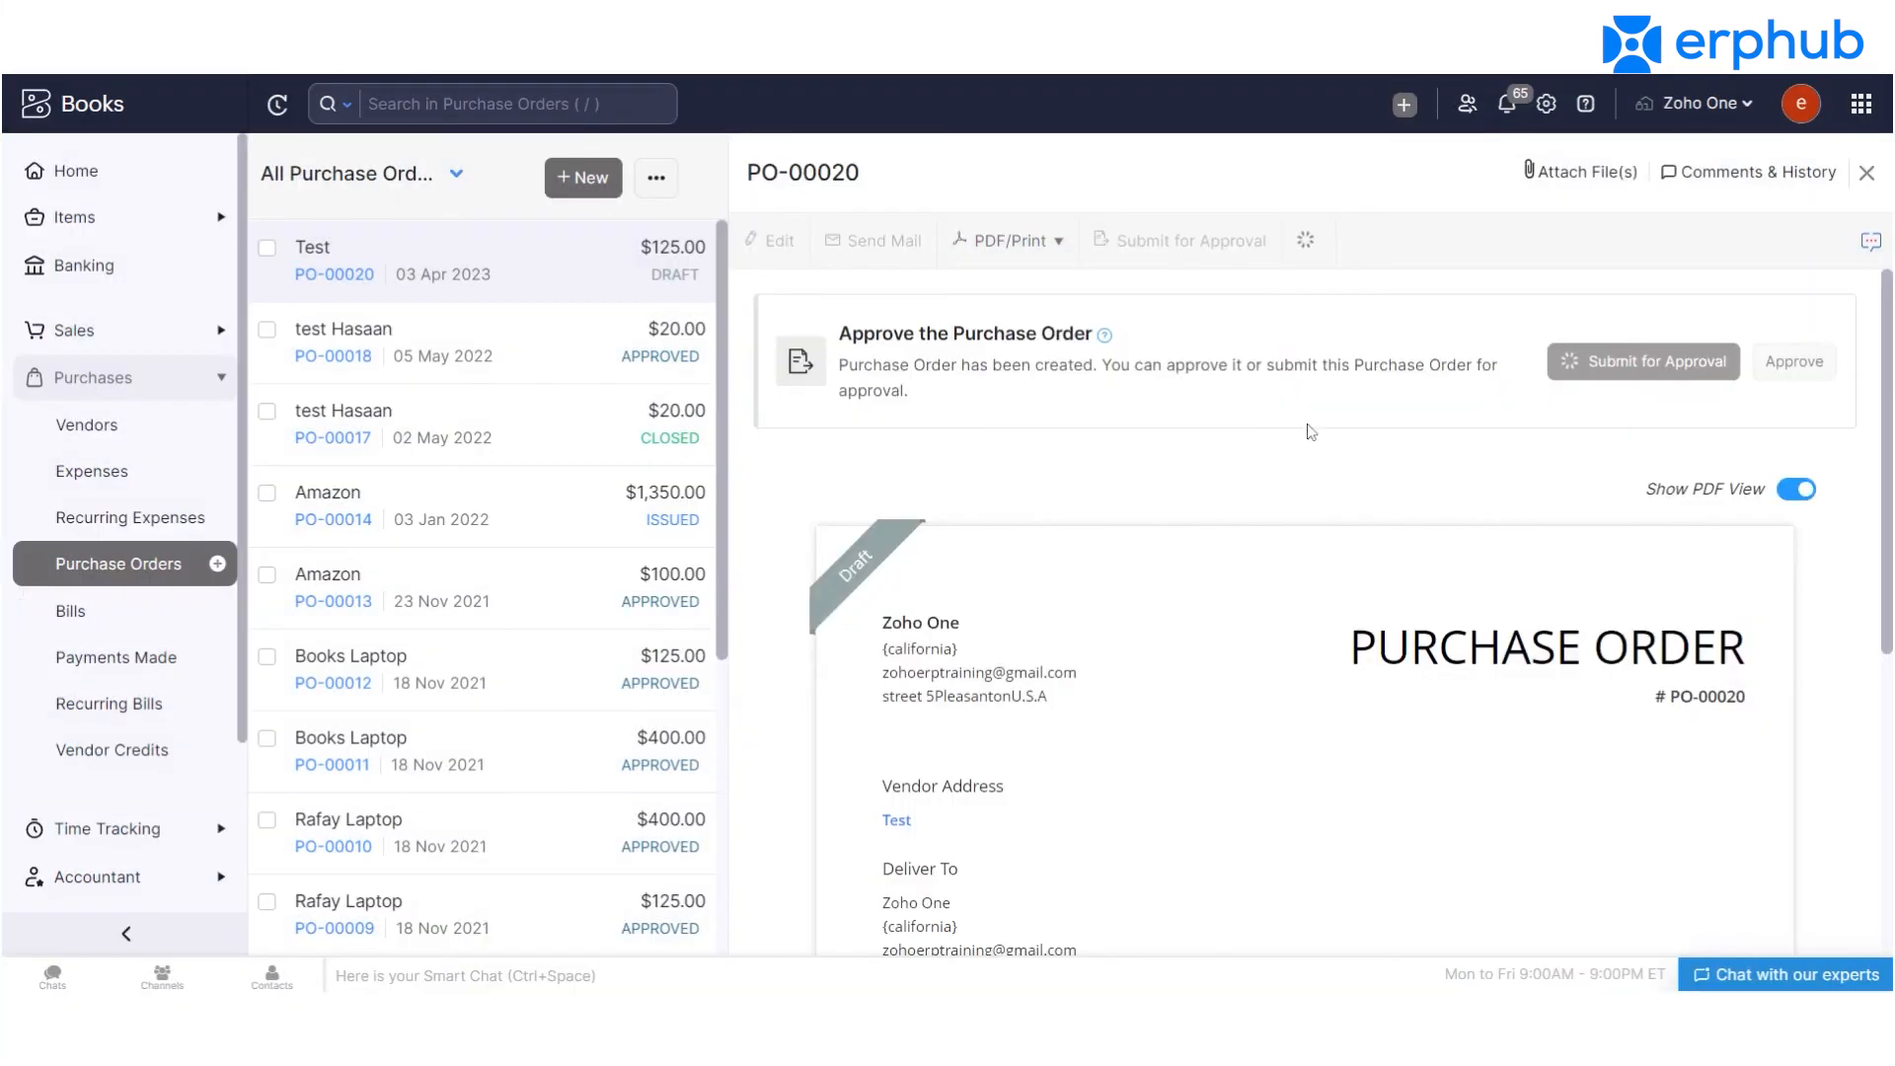
left_click(1153, 249)
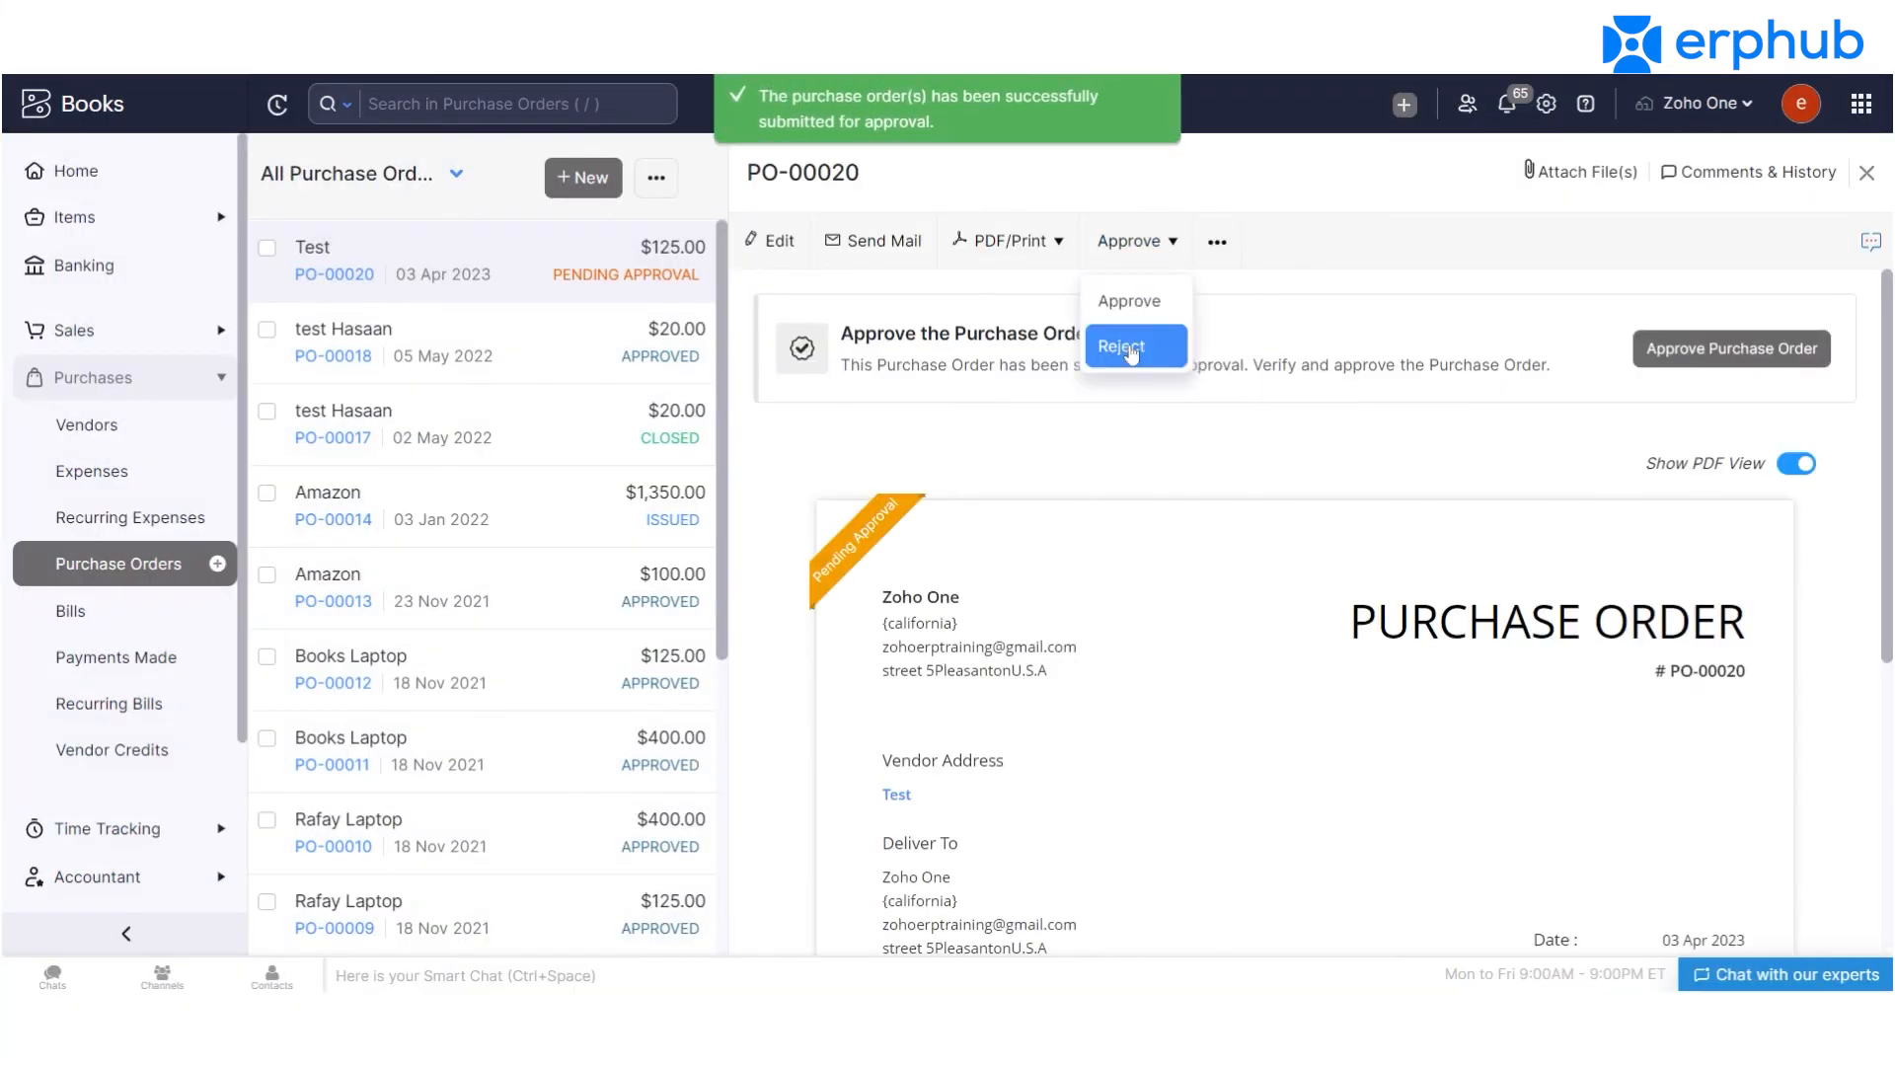
left_click(1170, 308)
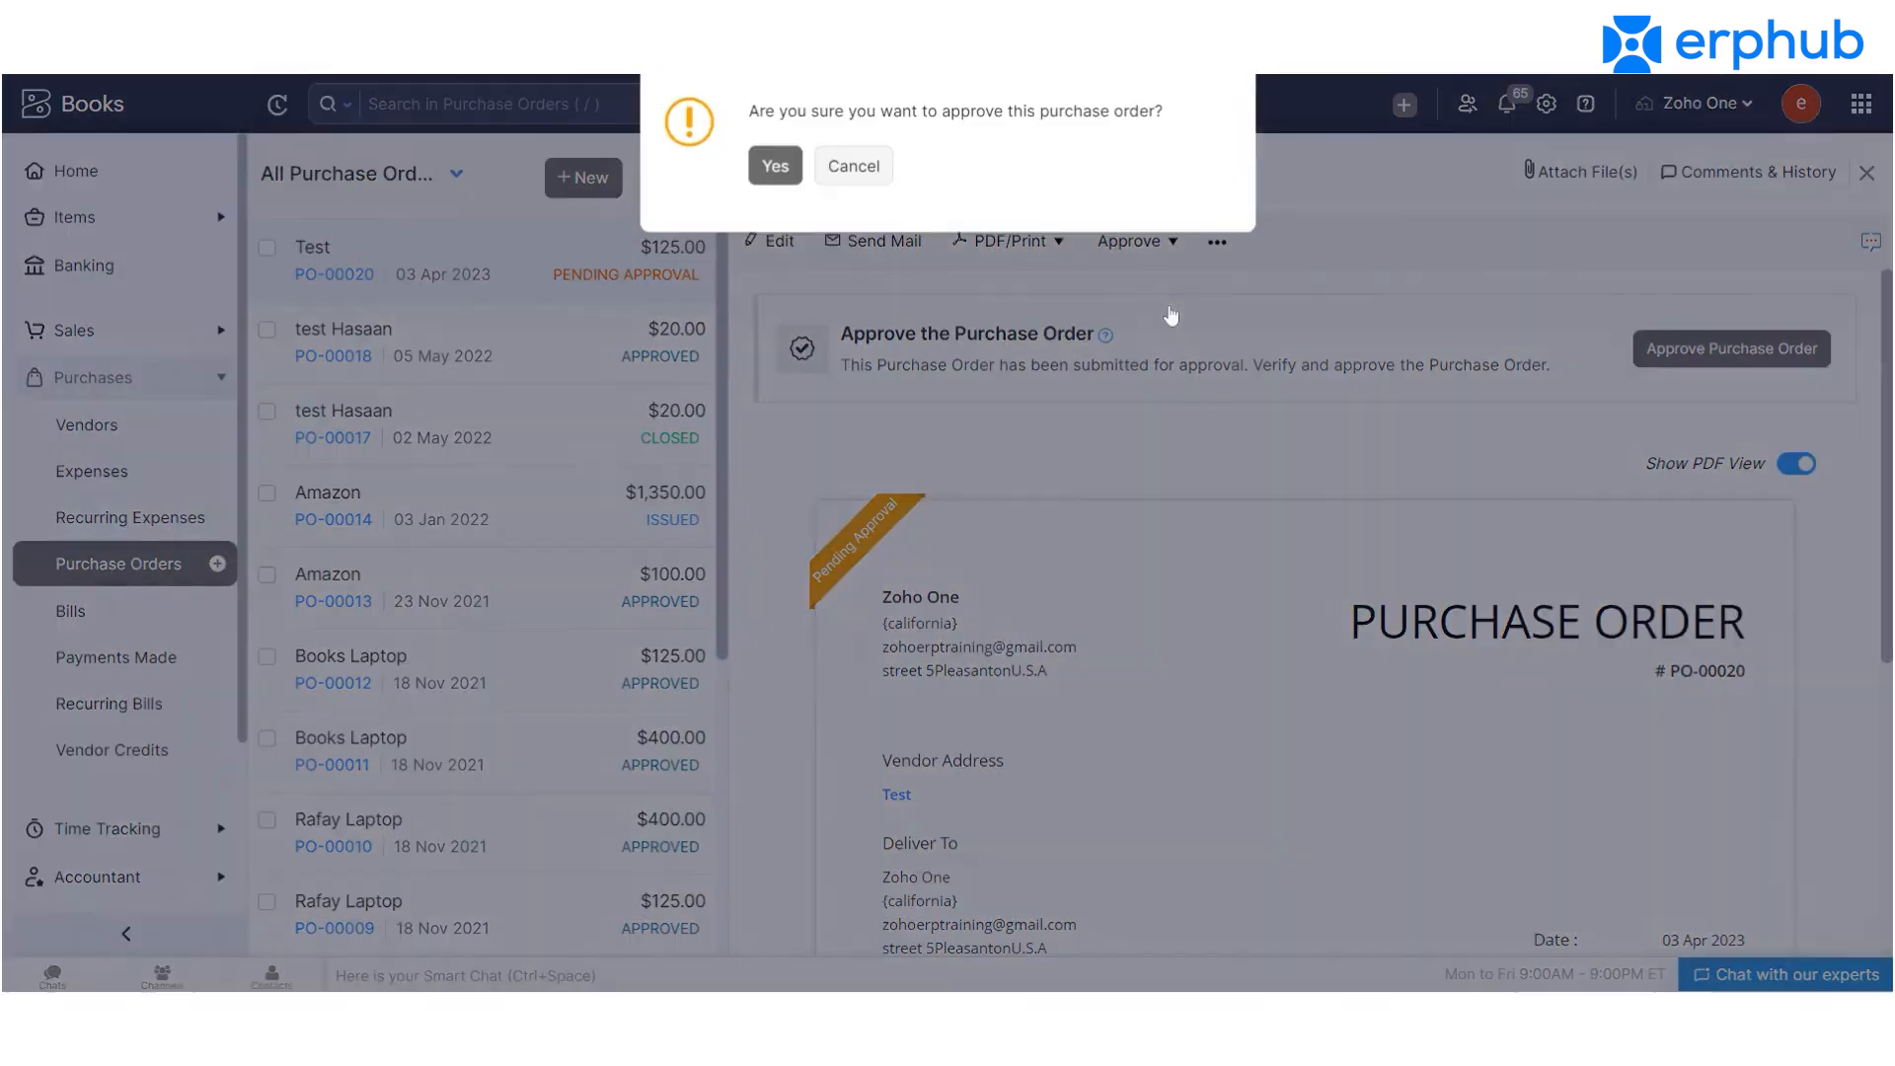
left_click(776, 166)
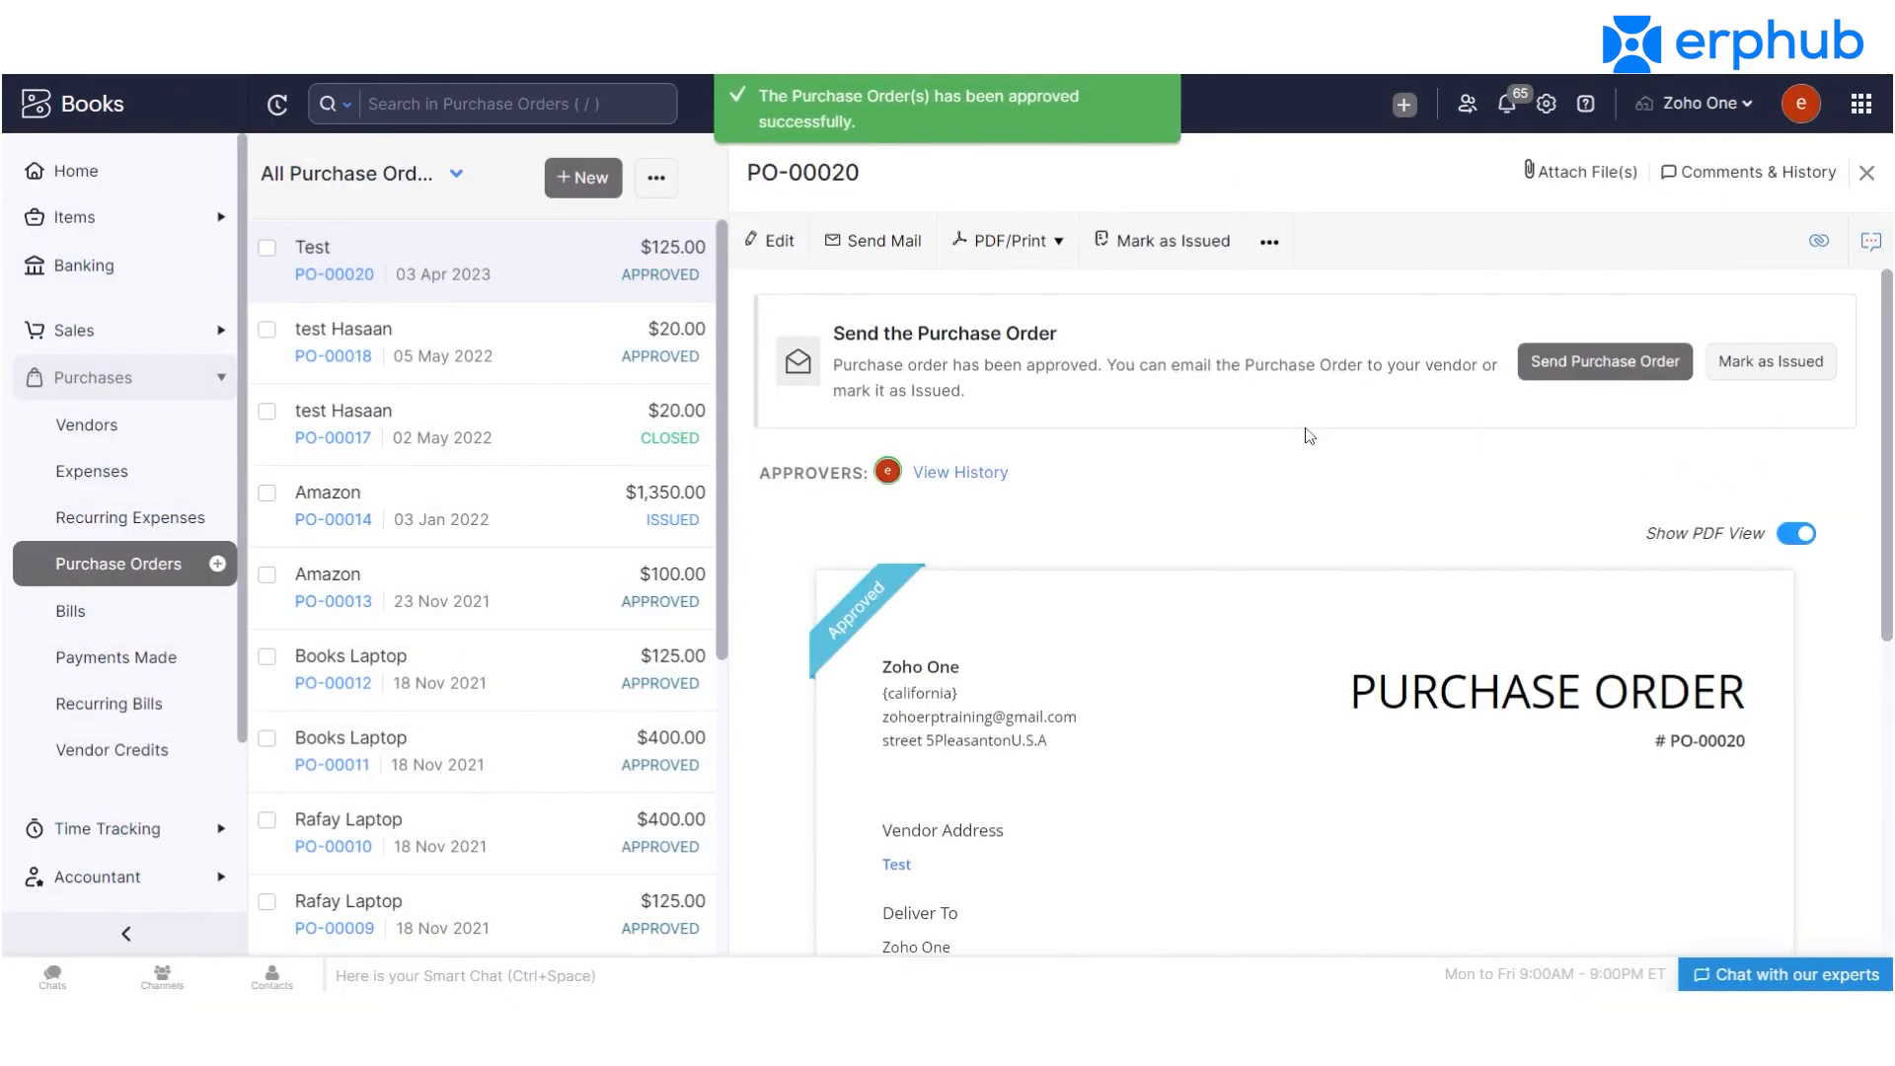
Convert the approved purchase order to a bill and confirm that it is marked as open.
left_click(1267, 244)
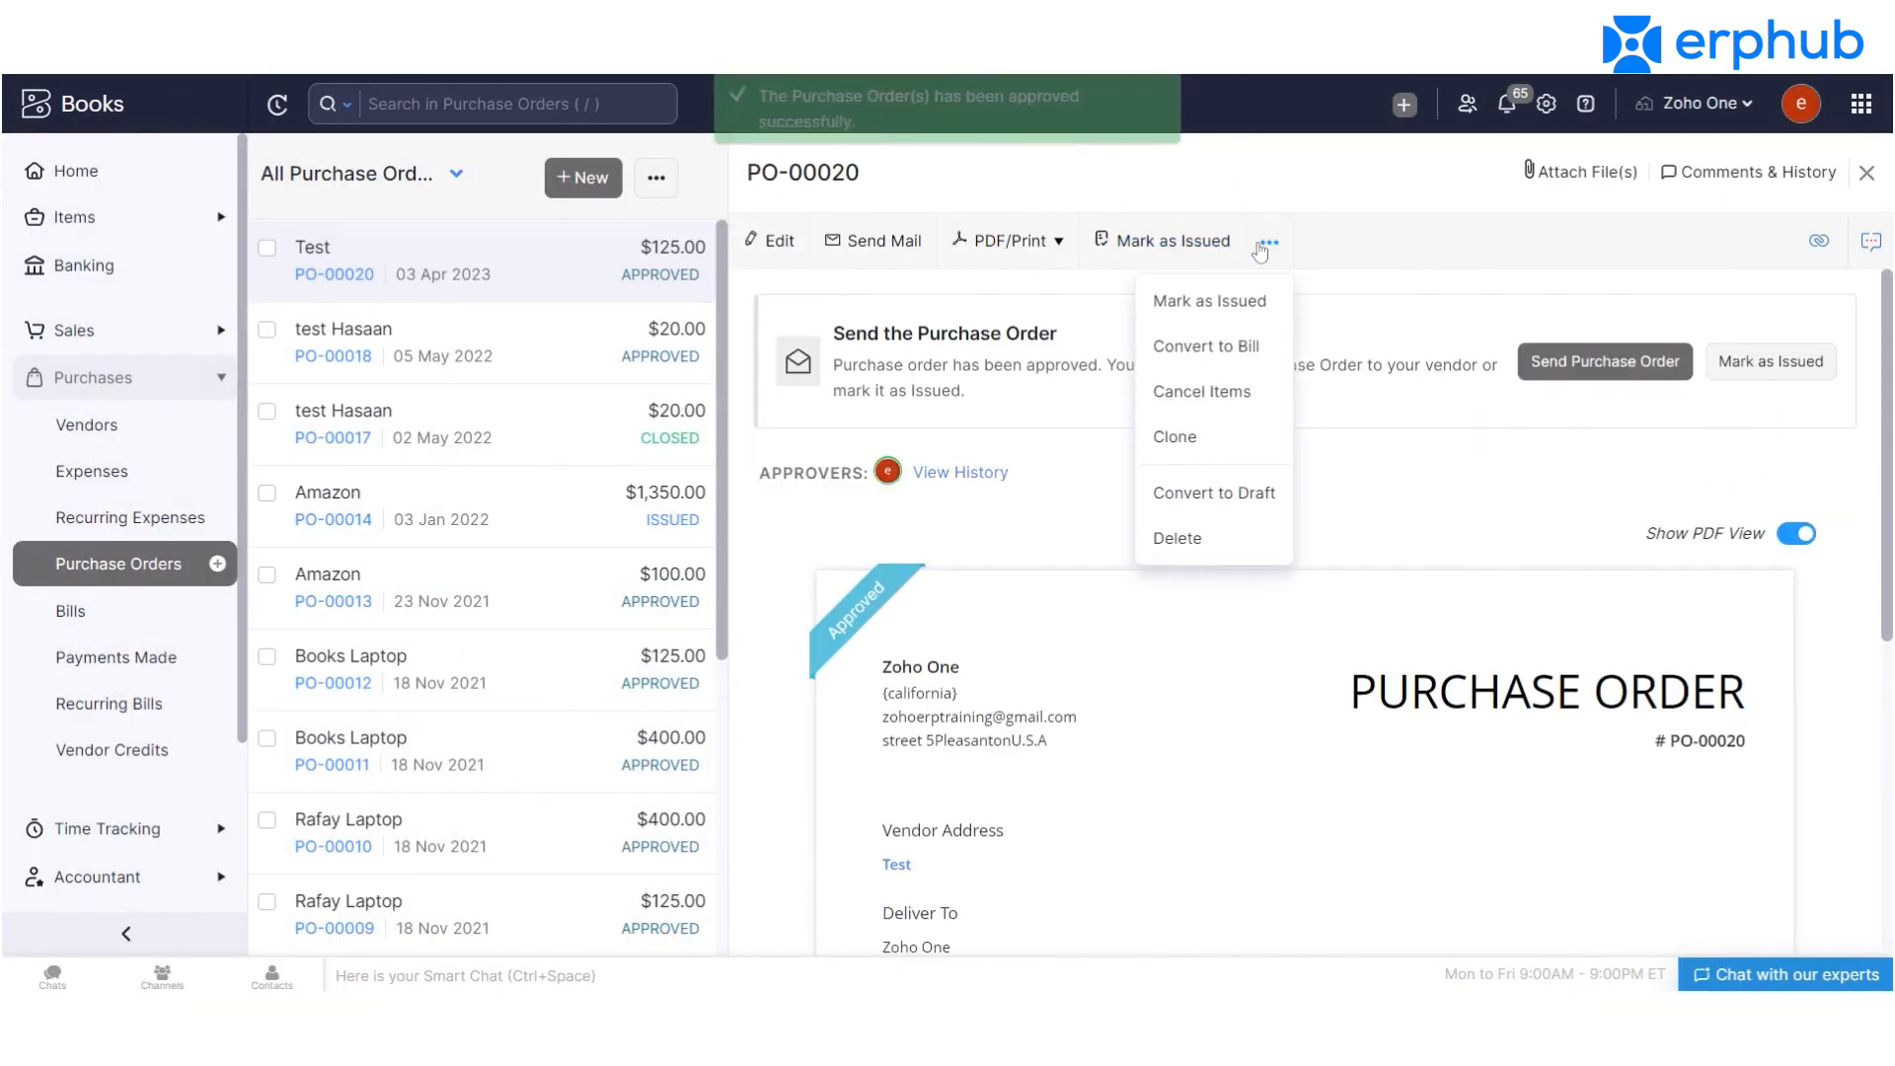
left_click(1247, 357)
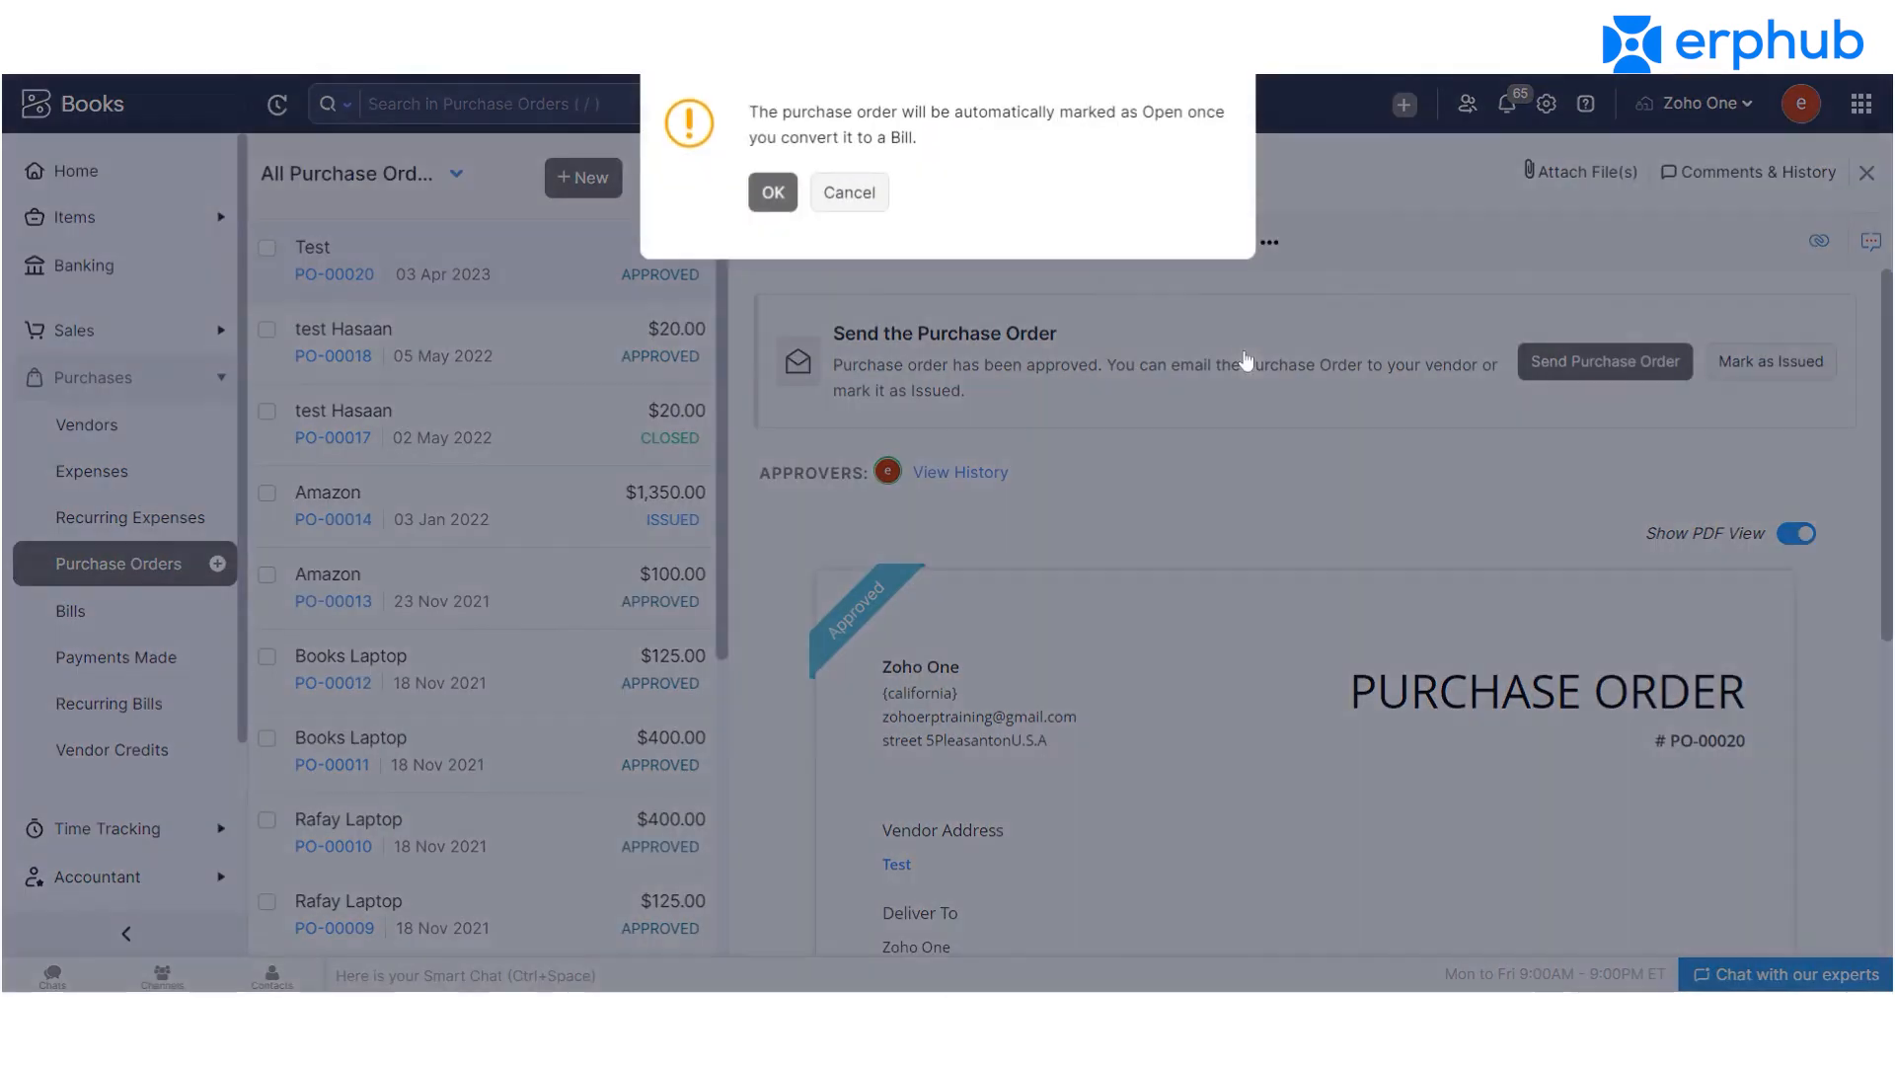
left_click(791, 194)
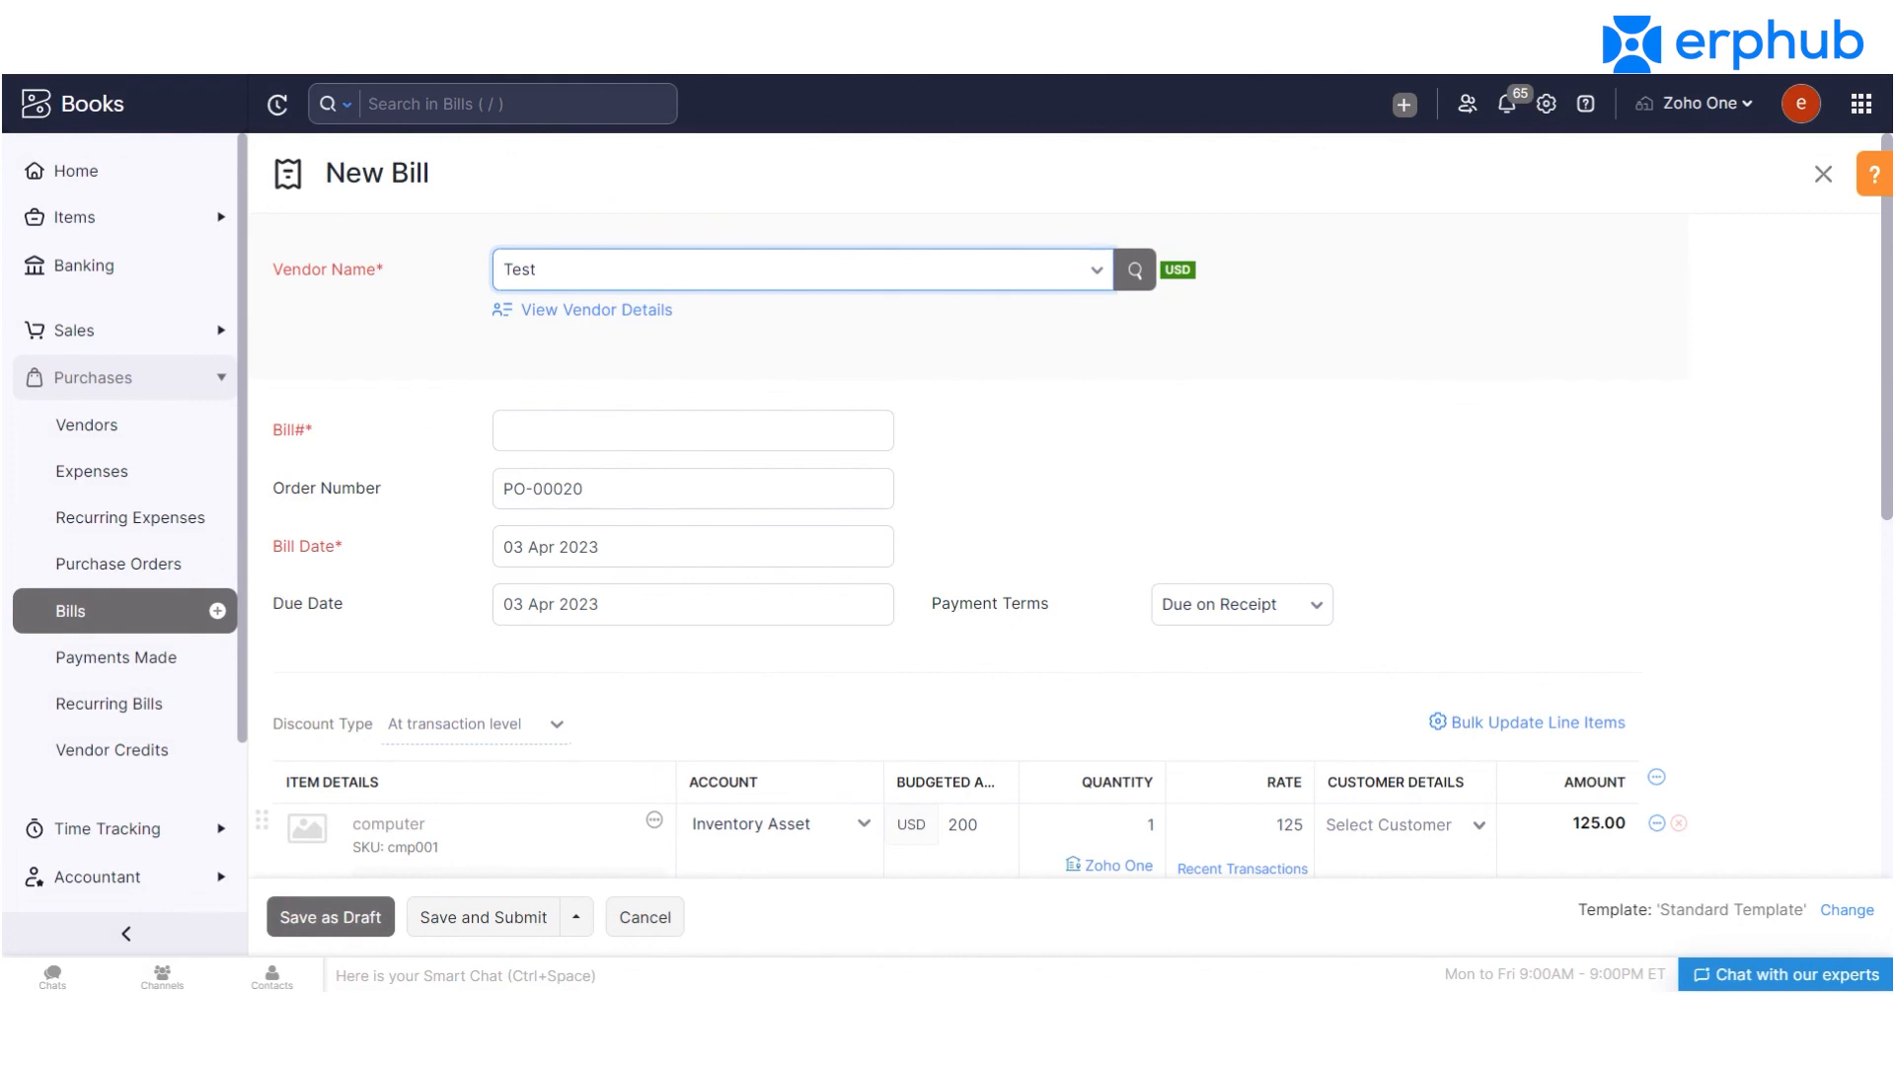
Examine the new bill's vendor, bill number, order number, dates, payment terms, item line, totals, notes and attachment sections.
triple_click(355, 176)
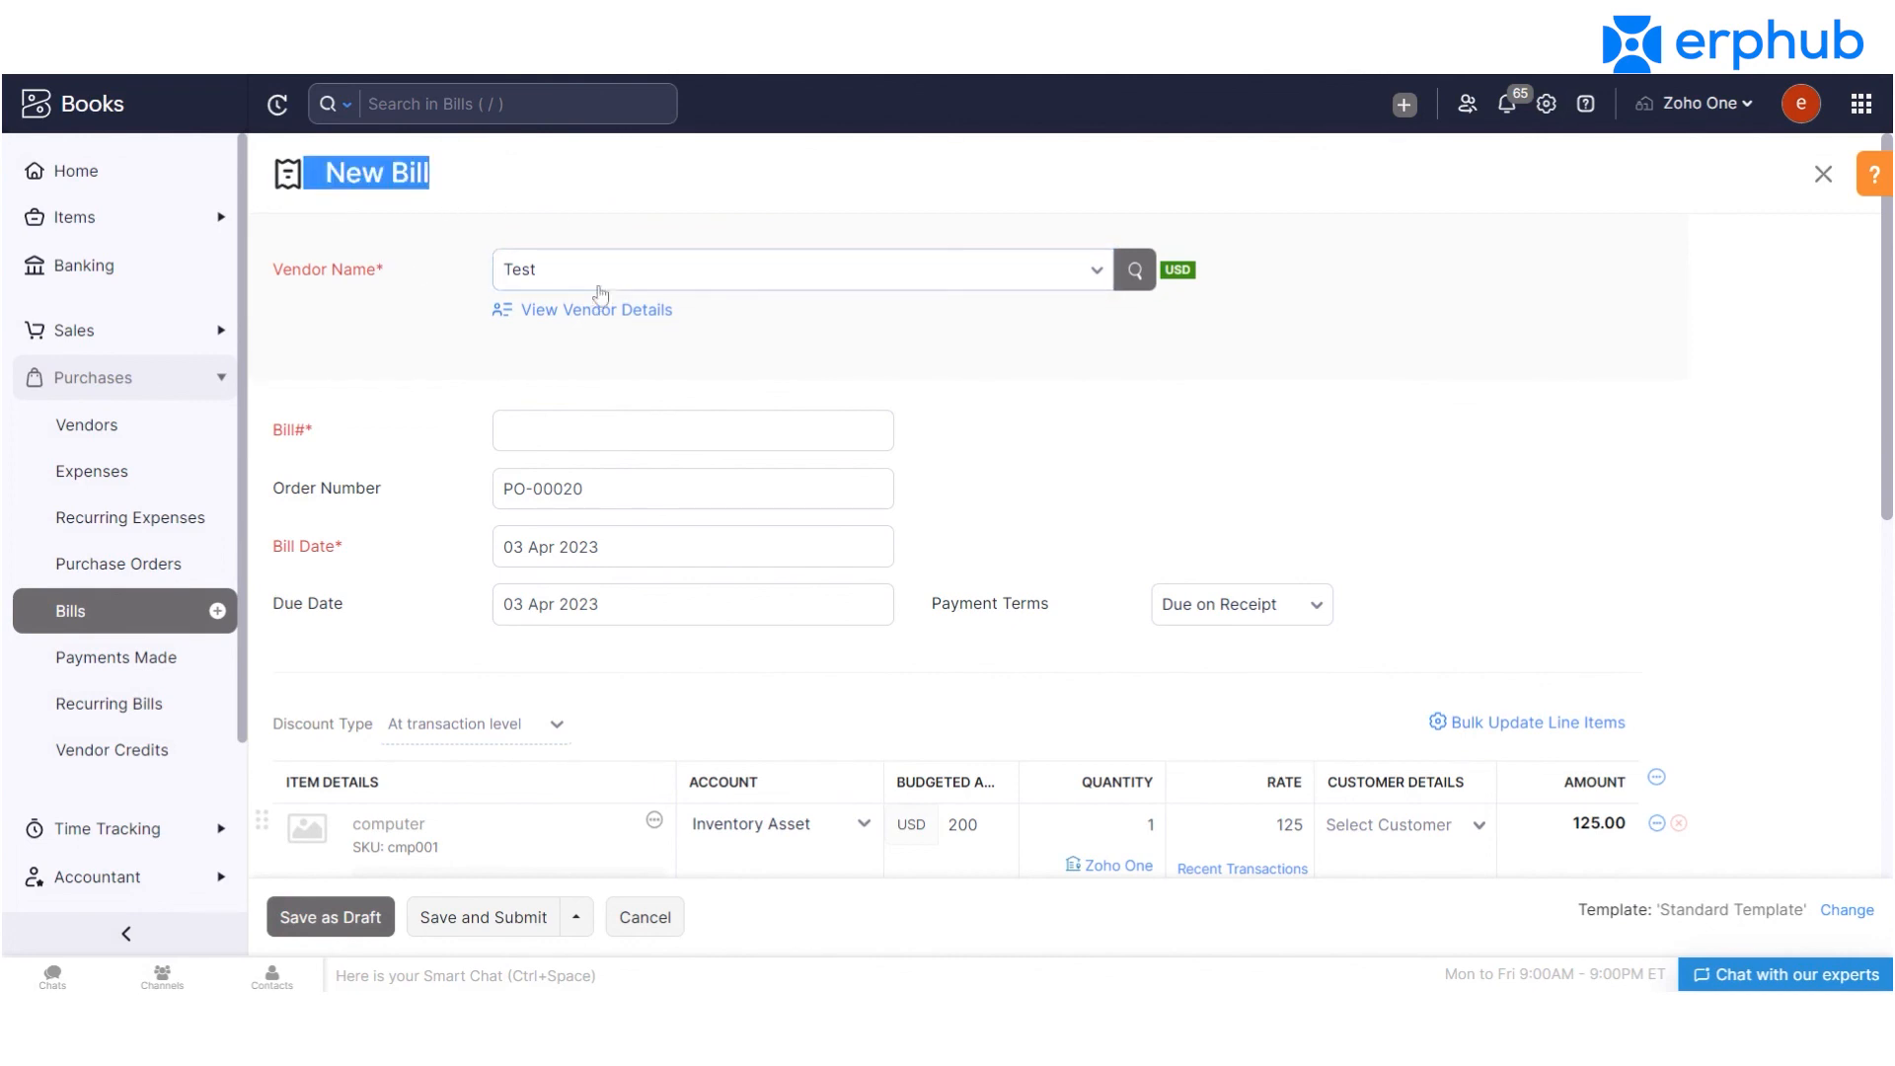
left_click(640, 431)
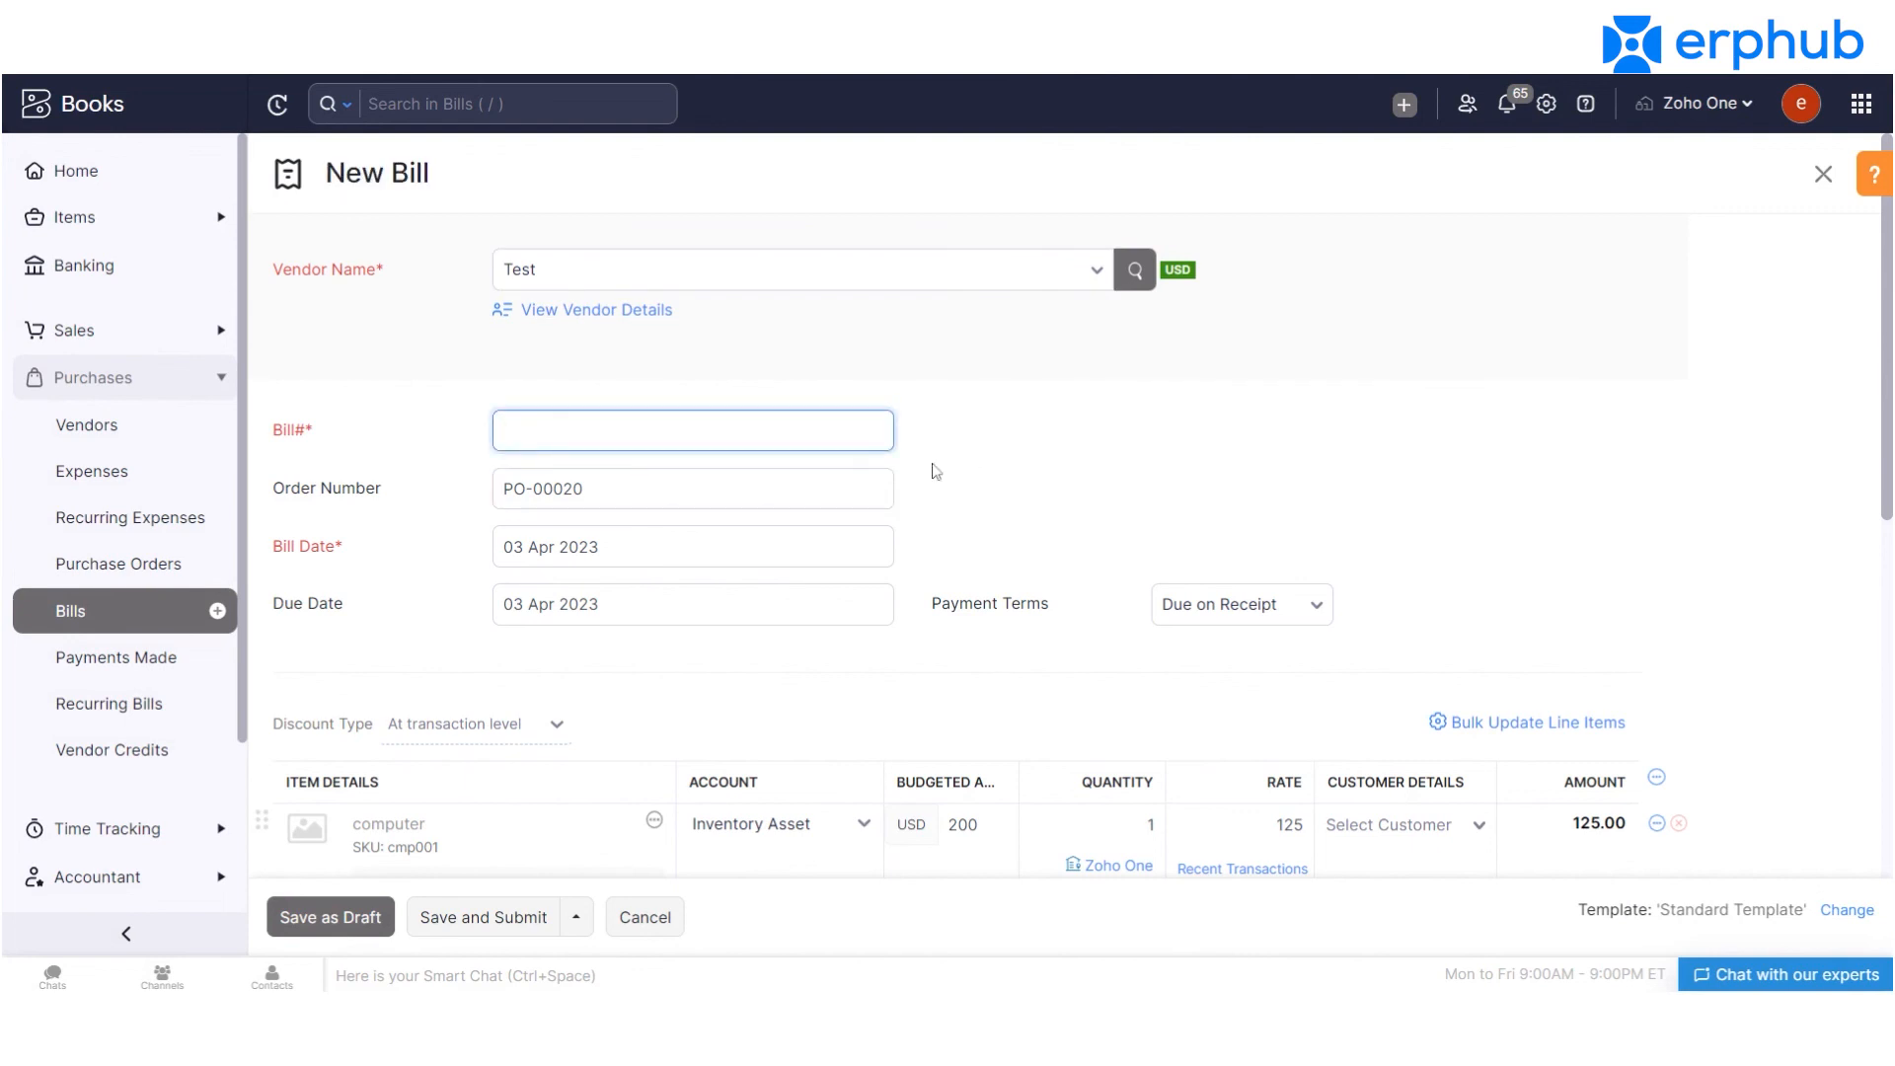
scroll(1886, 375, "down", 1)
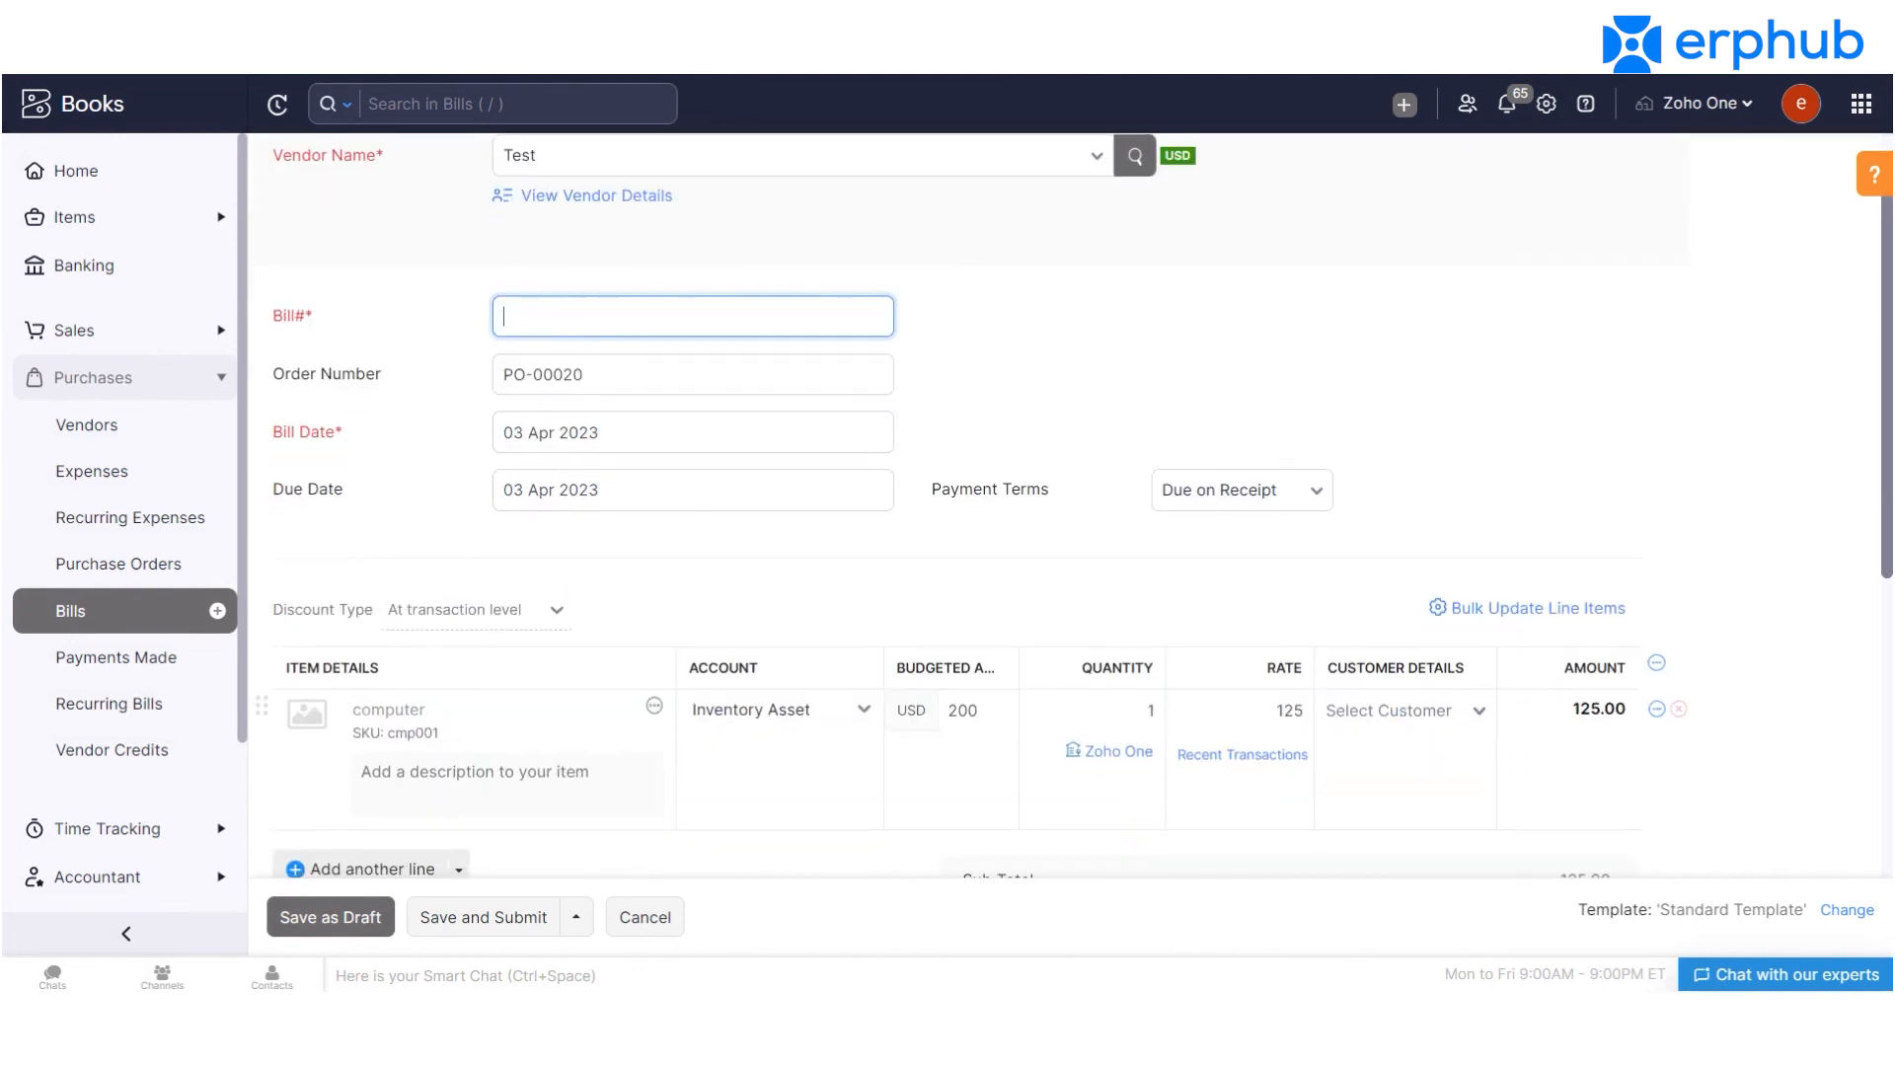
mouse_move(1886, 399)
left_mouse_down()
mouse_move(1886, 503)
mouse_move(1891, 395)
left_mouse_up()
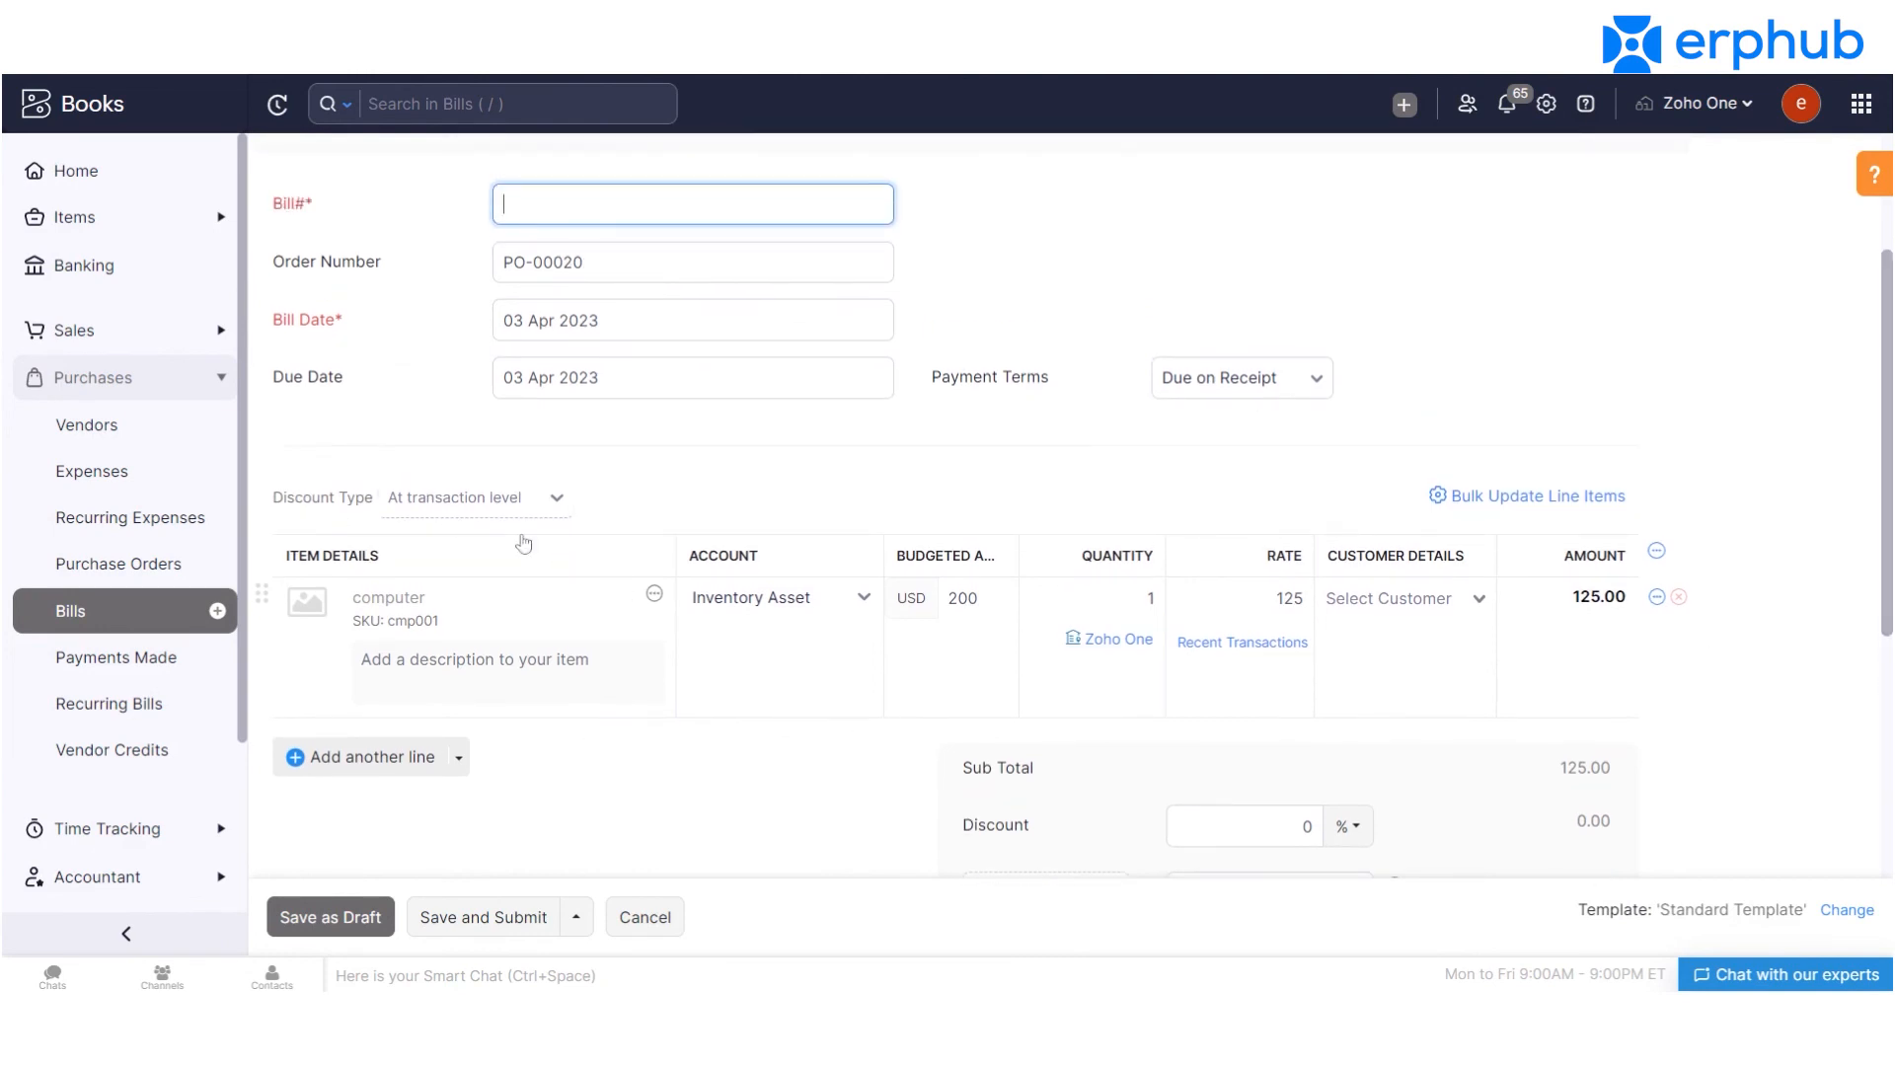
left_click_drag(1886, 583, 1886, 824)
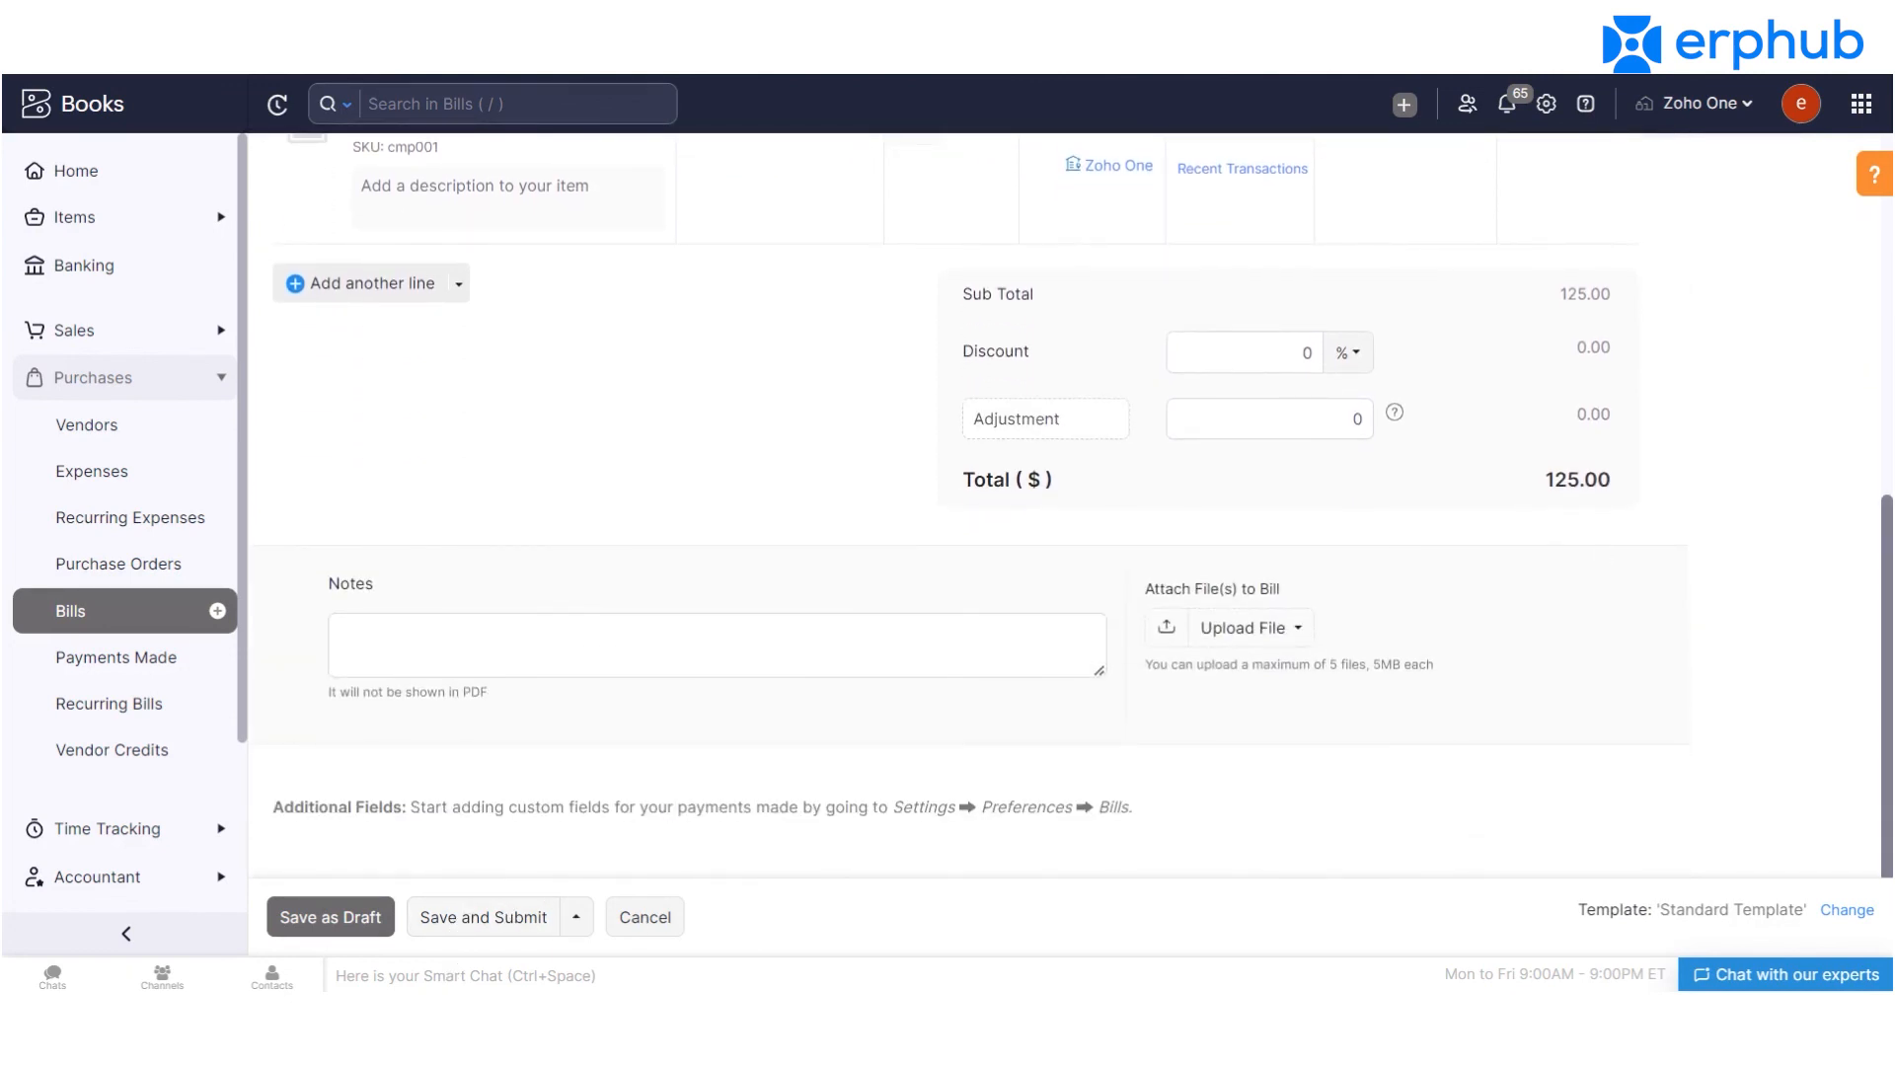
left_click_drag(1887, 535, 1887, 166)
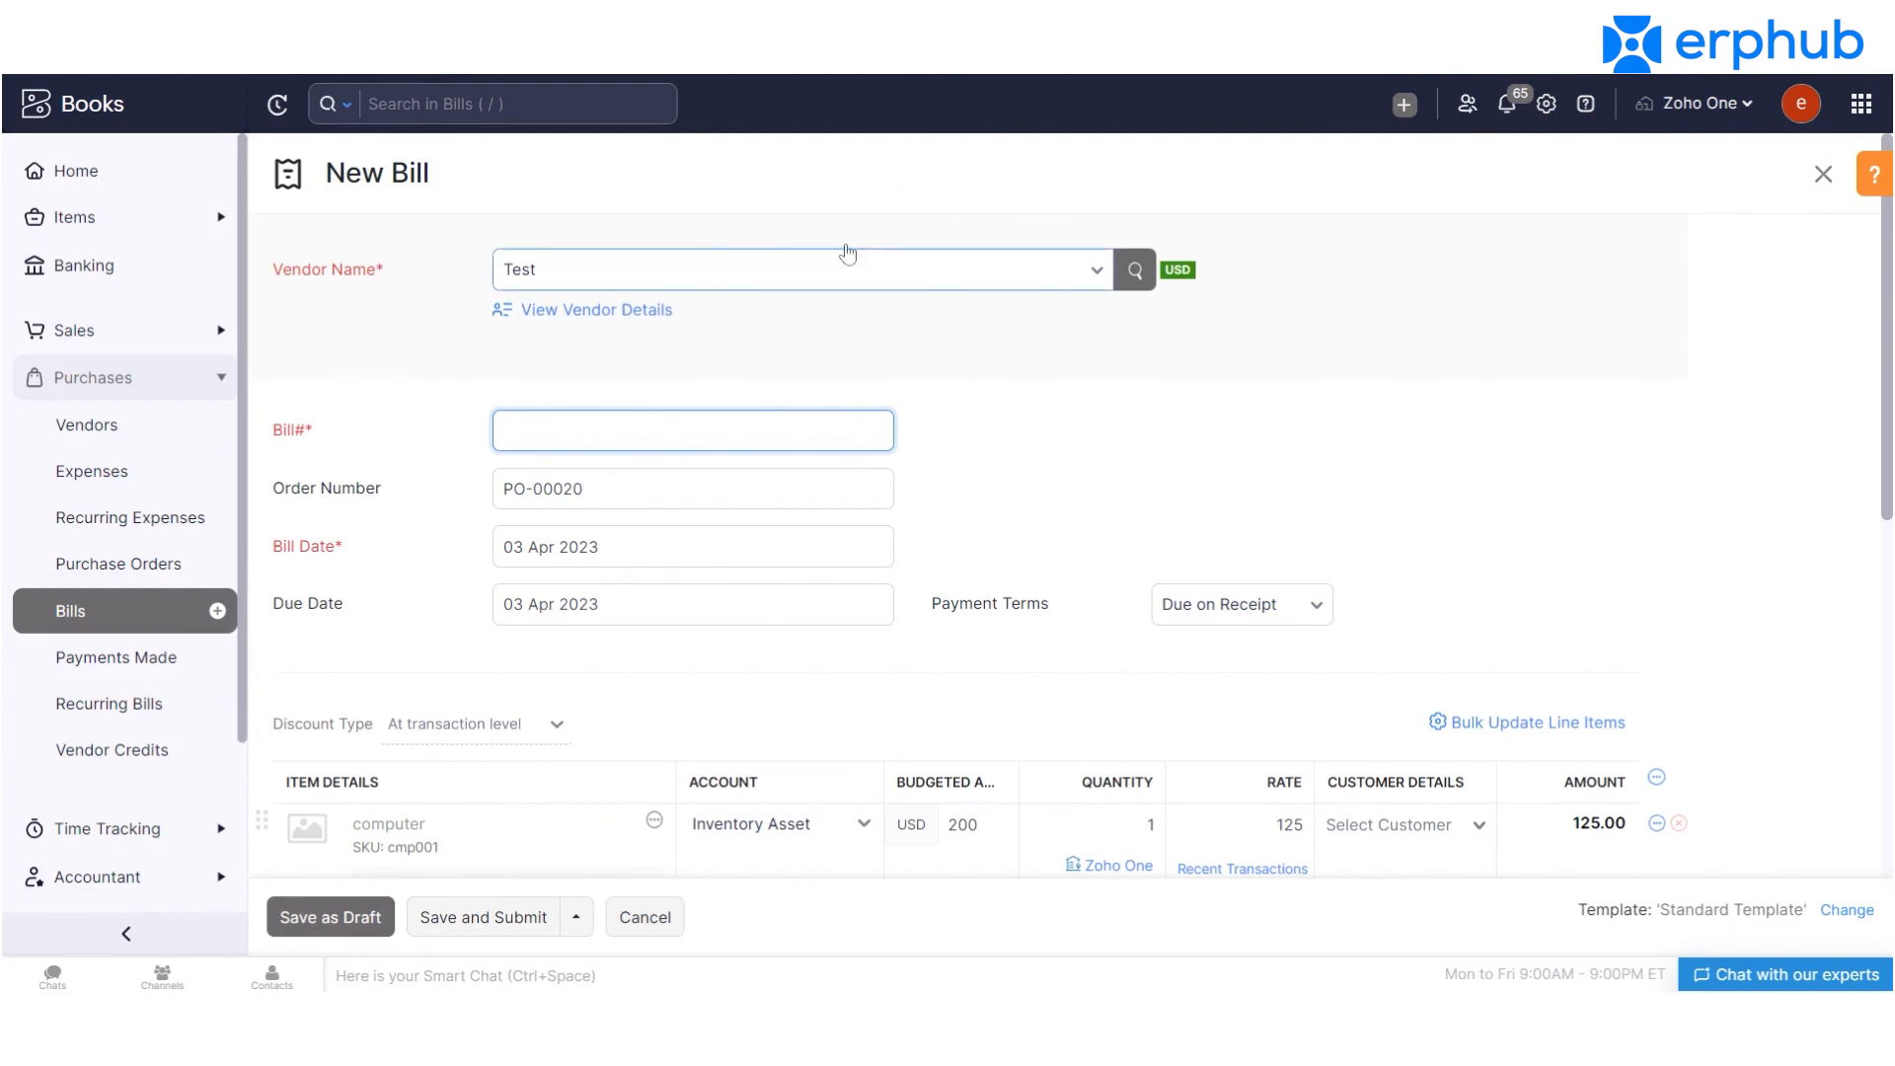
scroll(1076, 503, "down", 7)
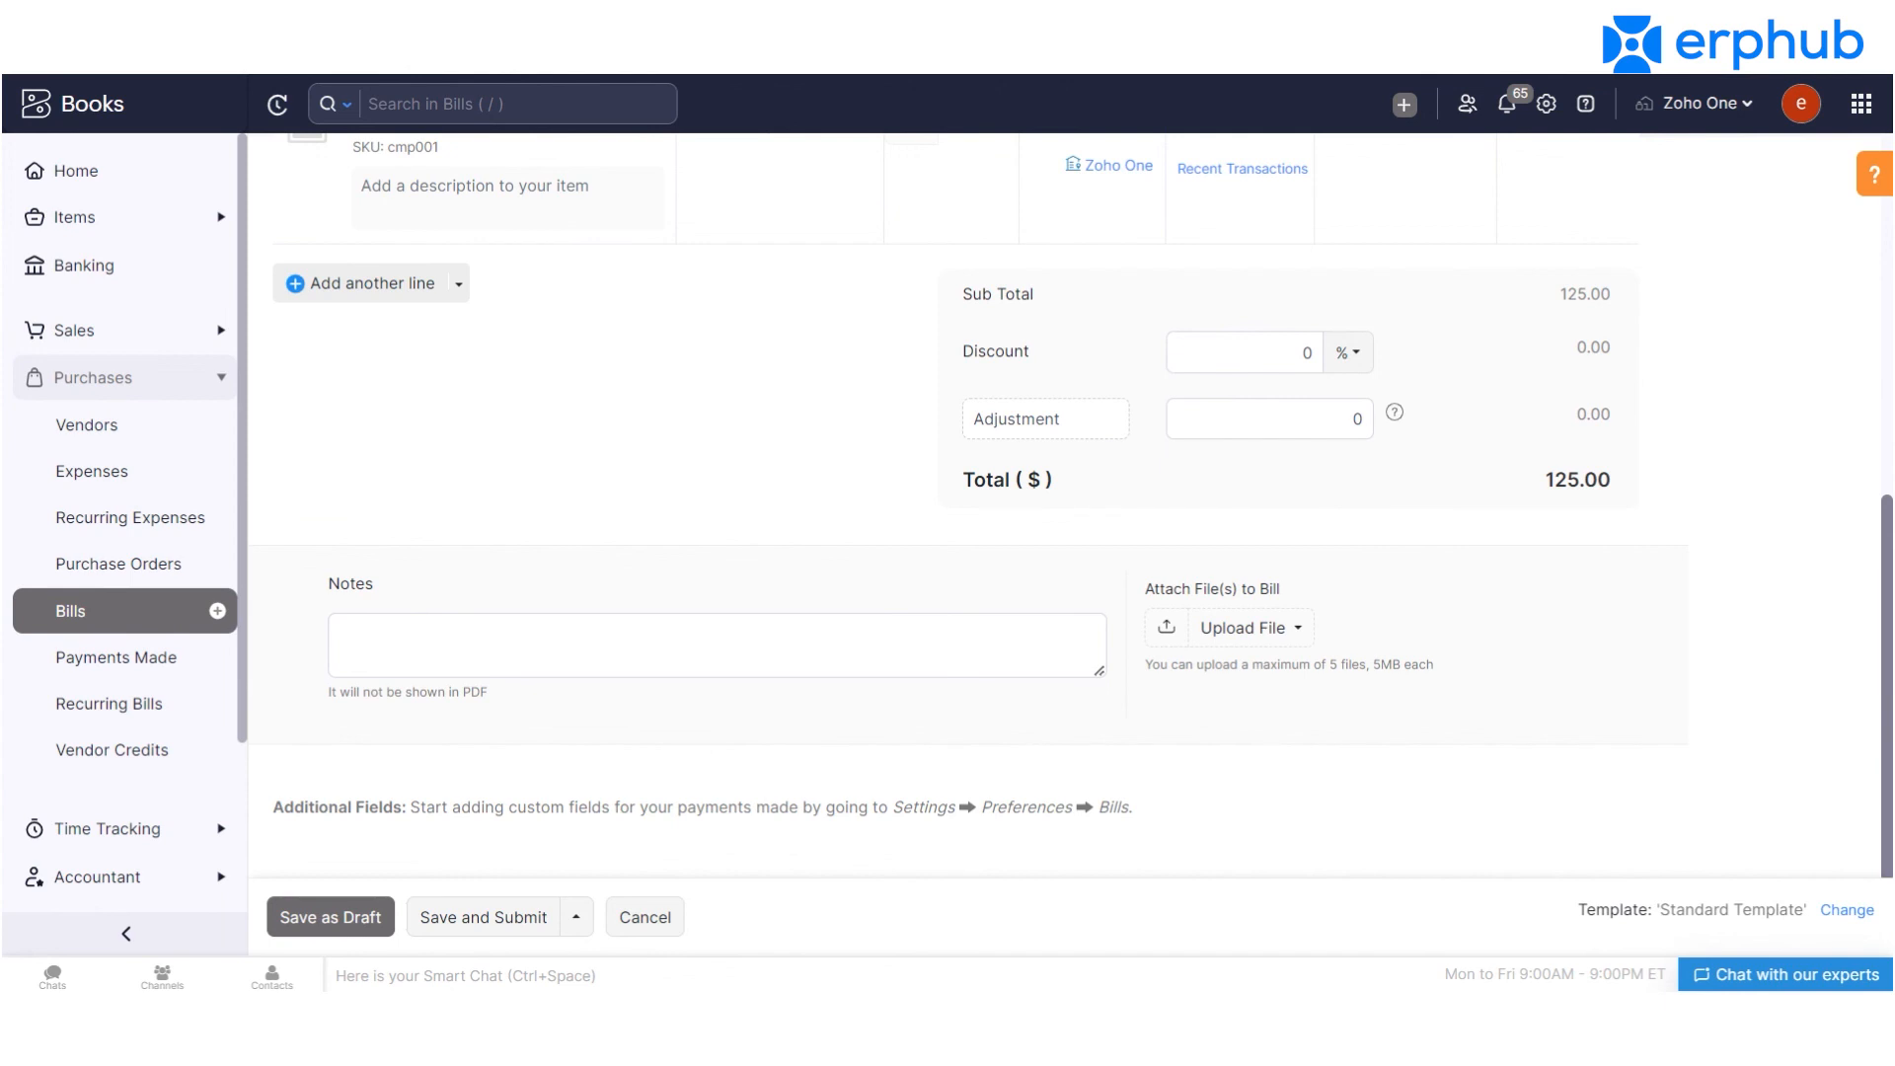
scroll(1855, 339, "up", 7)
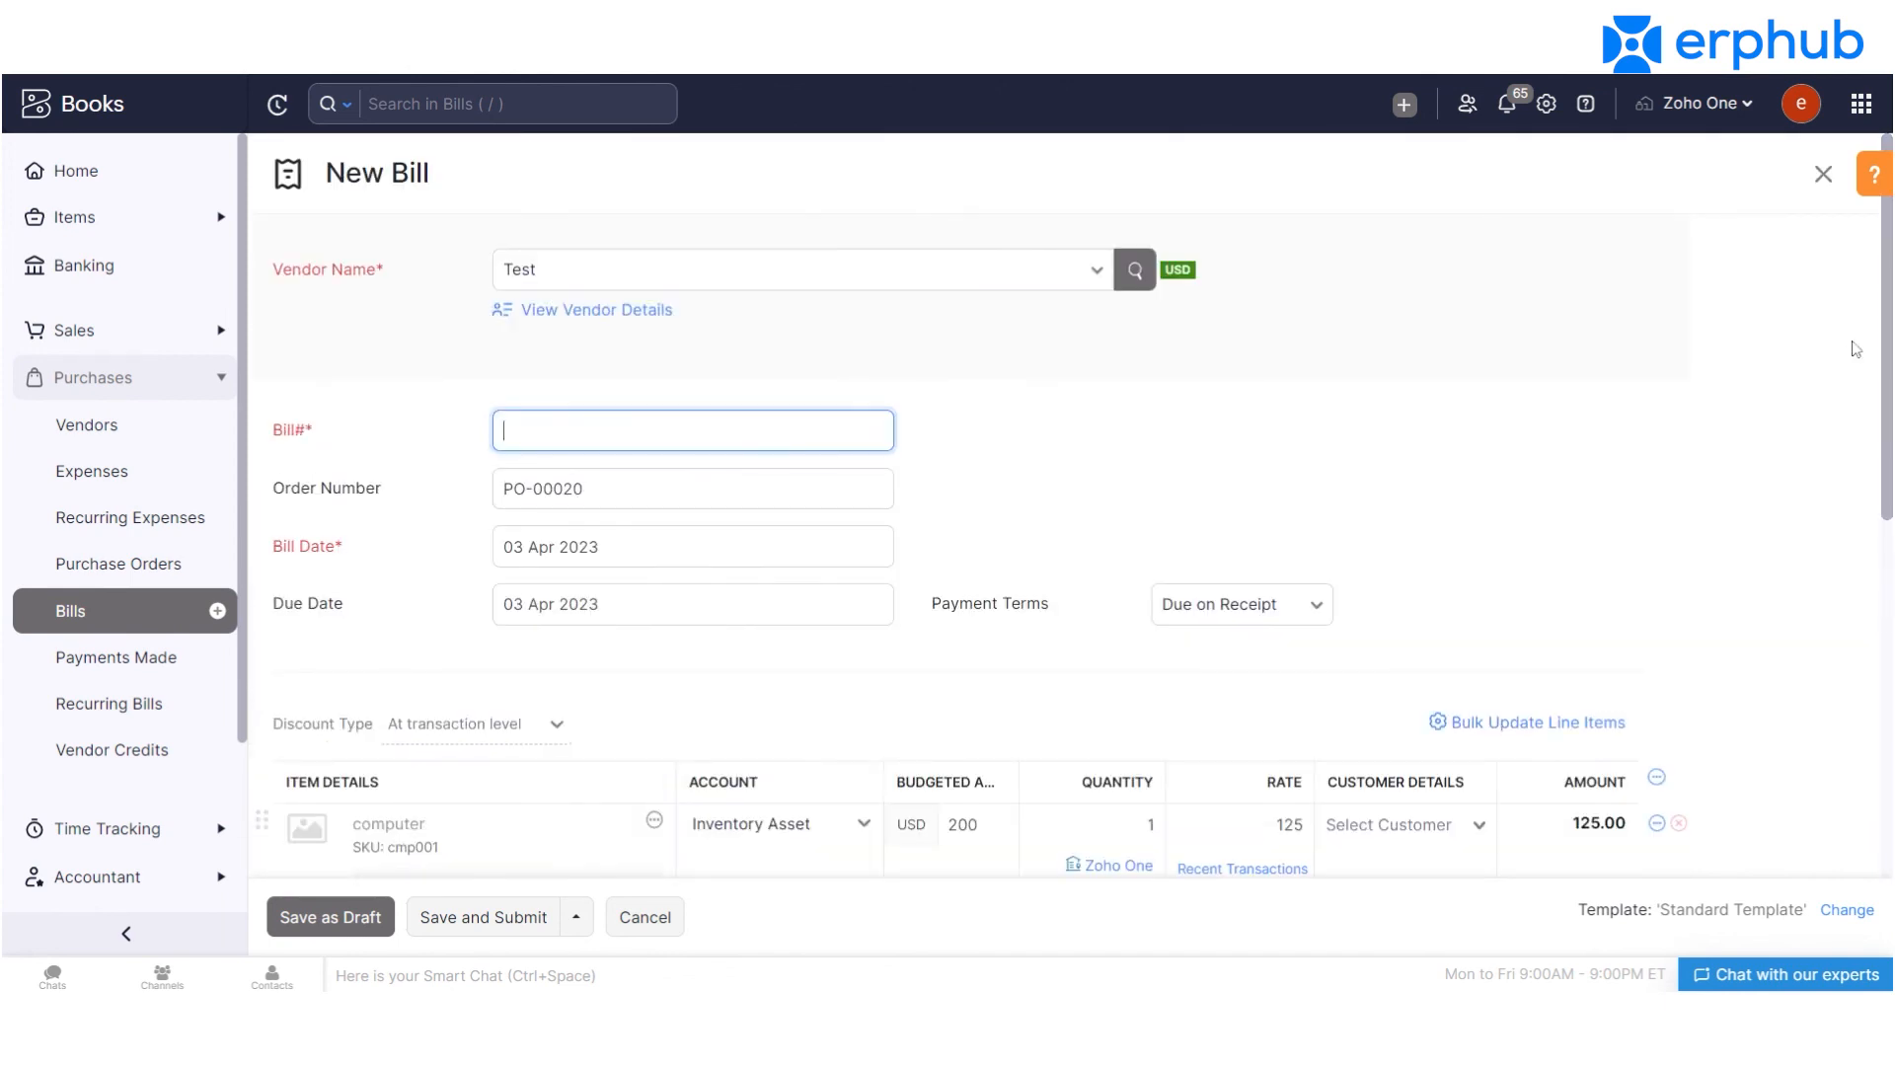
scroll(1855, 339, "down", 2)
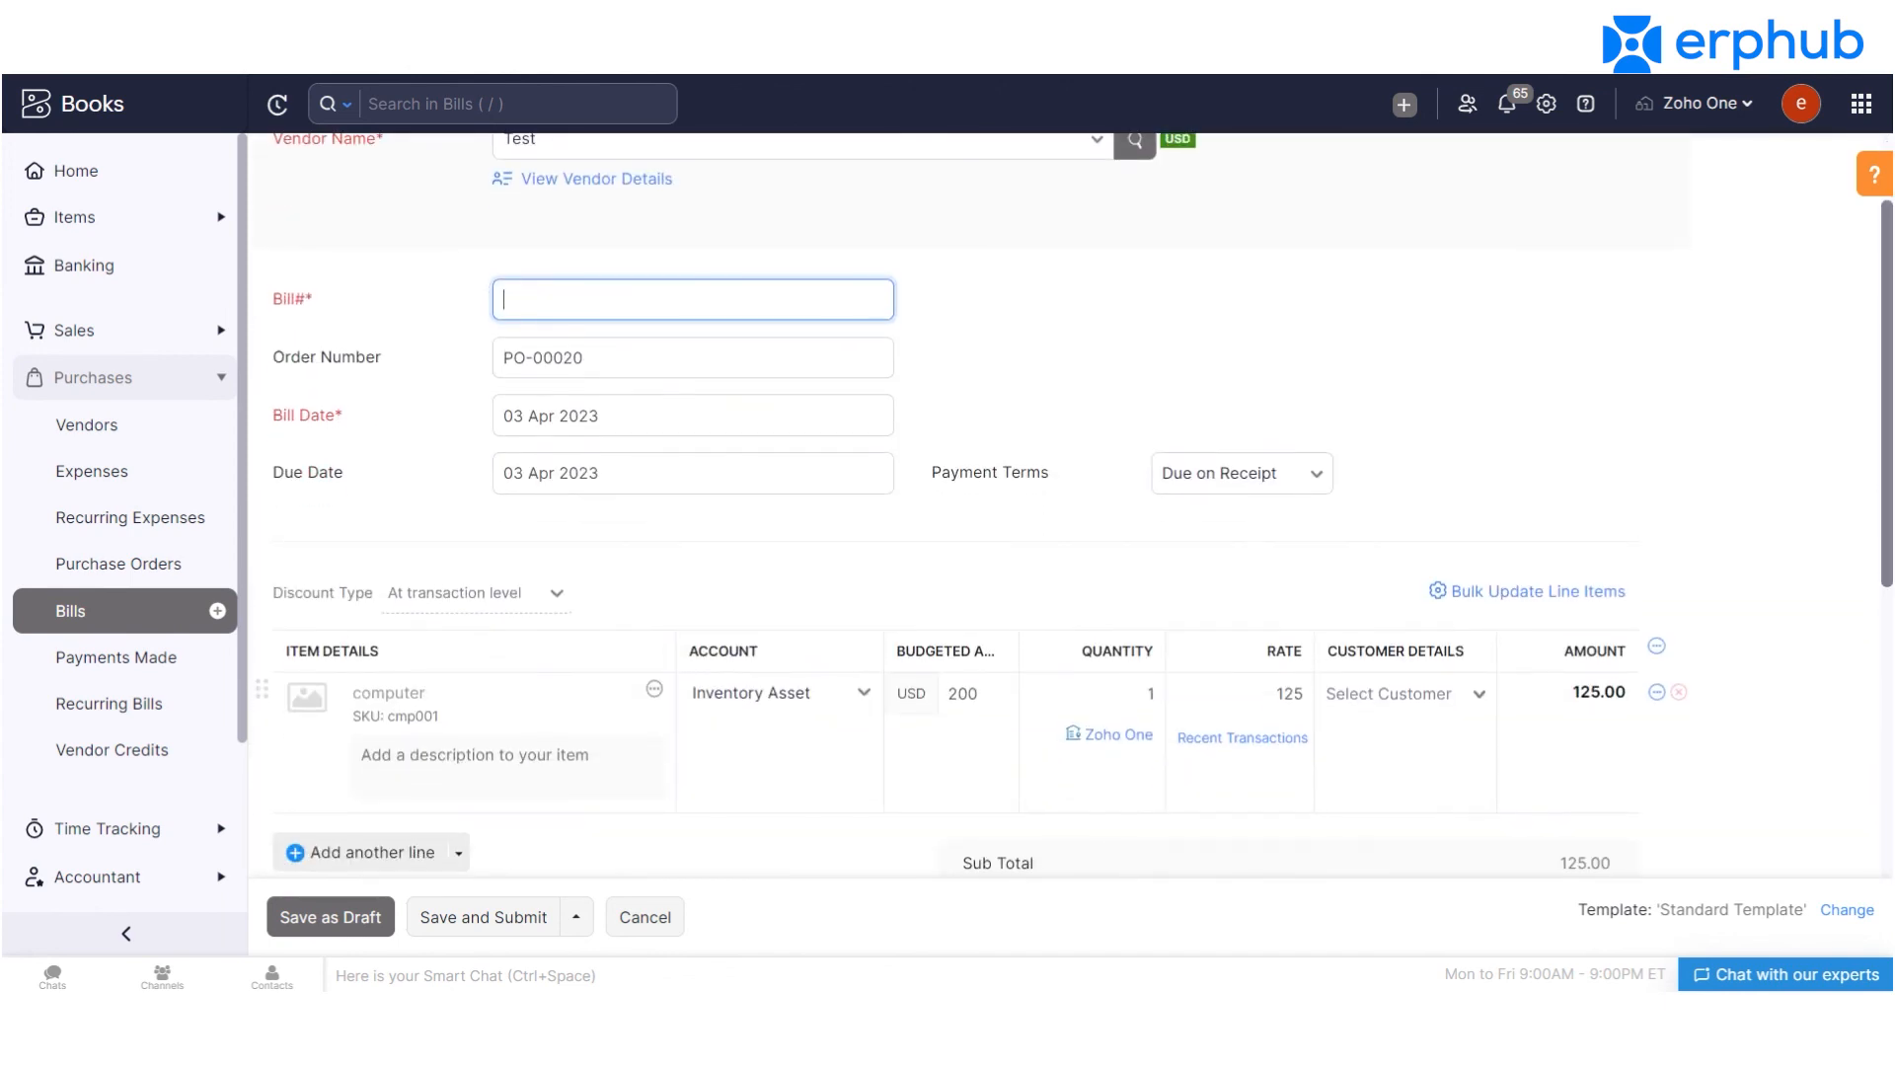
scroll(1737, 210, "down", 5)
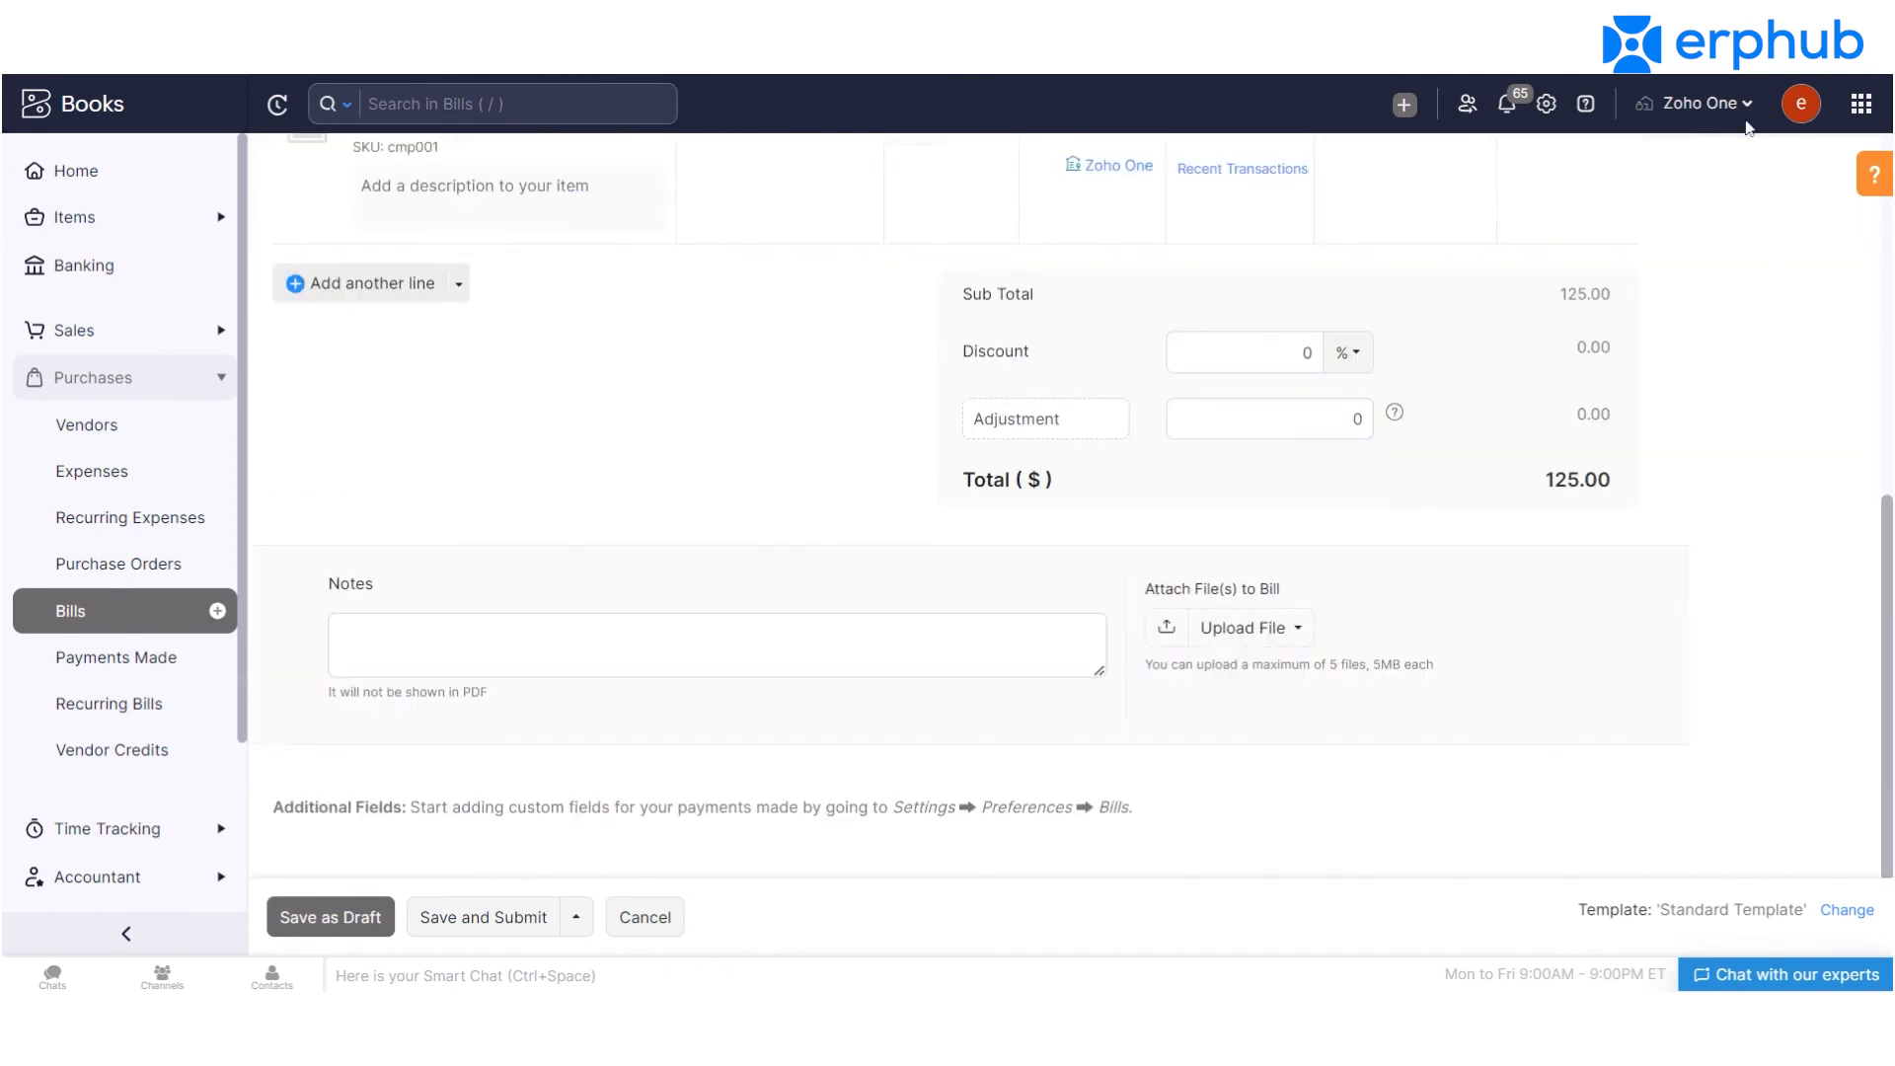